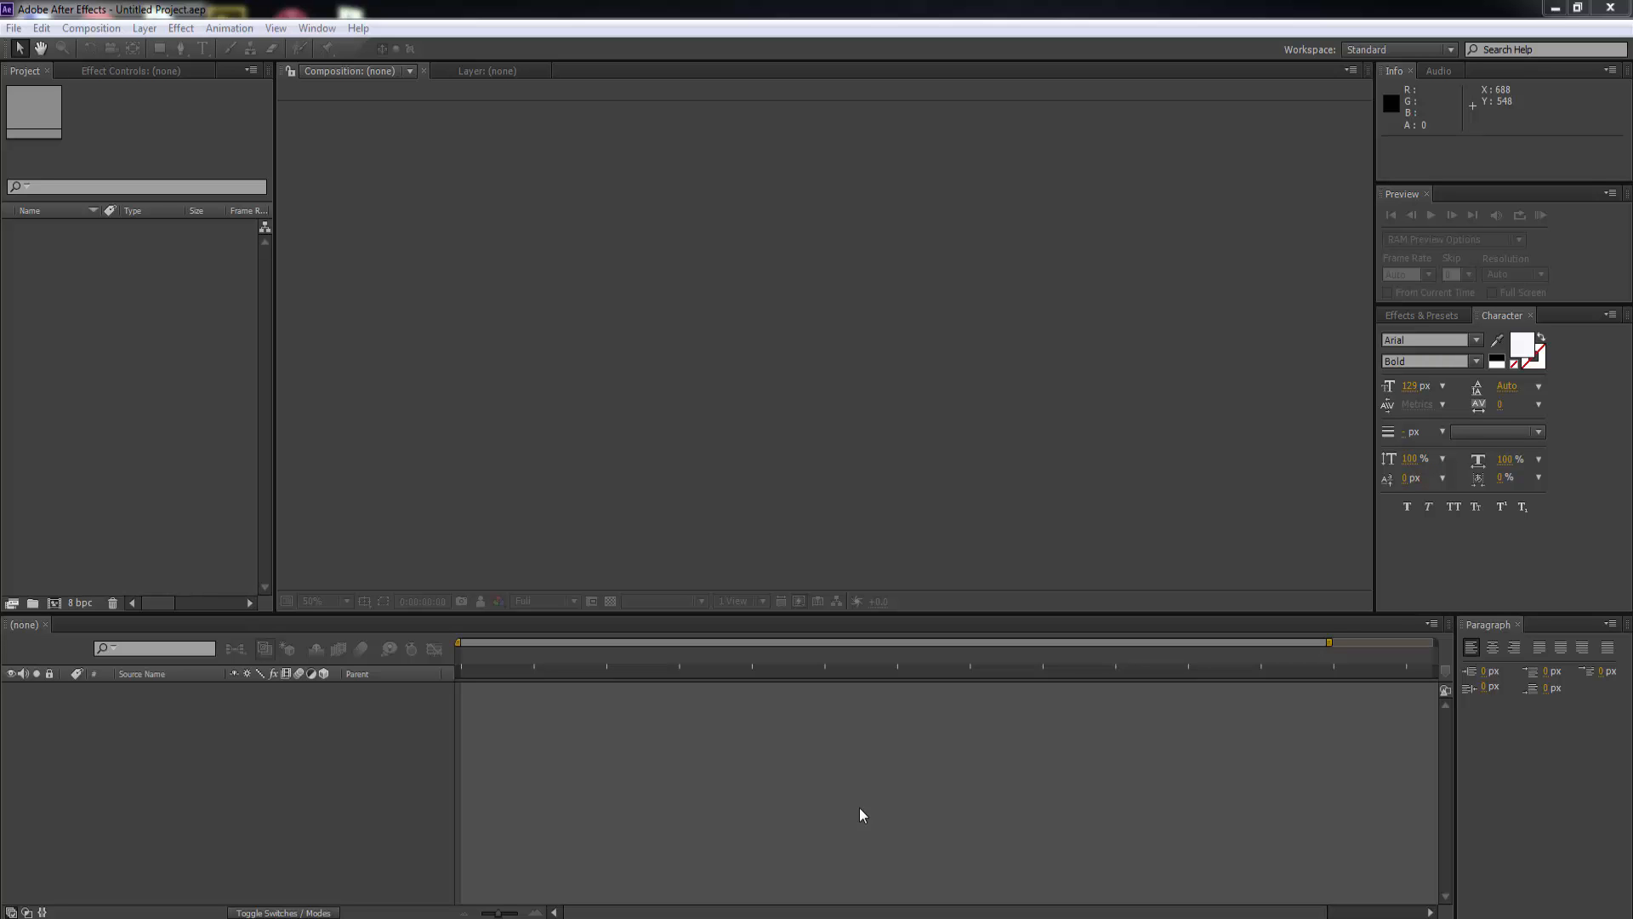
Look through the Flight Kit product page on the Video Copilot website, including its bundle and contents sections, and close the browser.
{"action": "left_click", "coordinate": [503, 499]}
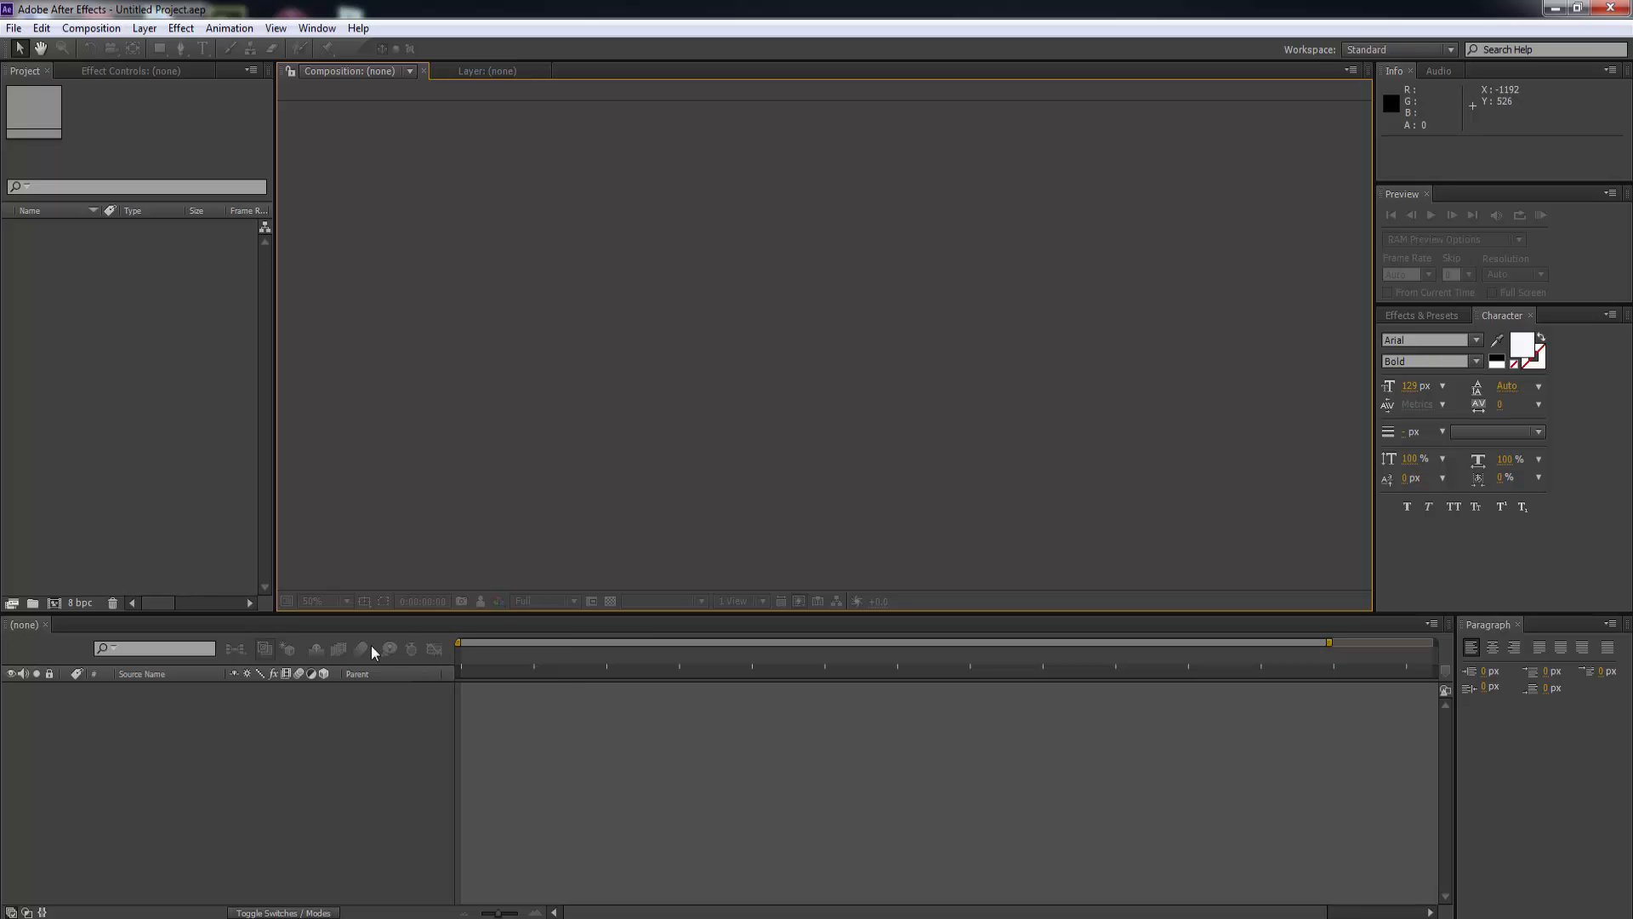
{"action": "left_click", "coordinate": [225, 917]}
{"action": "scroll", "coordinate": [949, 628], "scroll_direction": "up", "scroll_amount": 4}
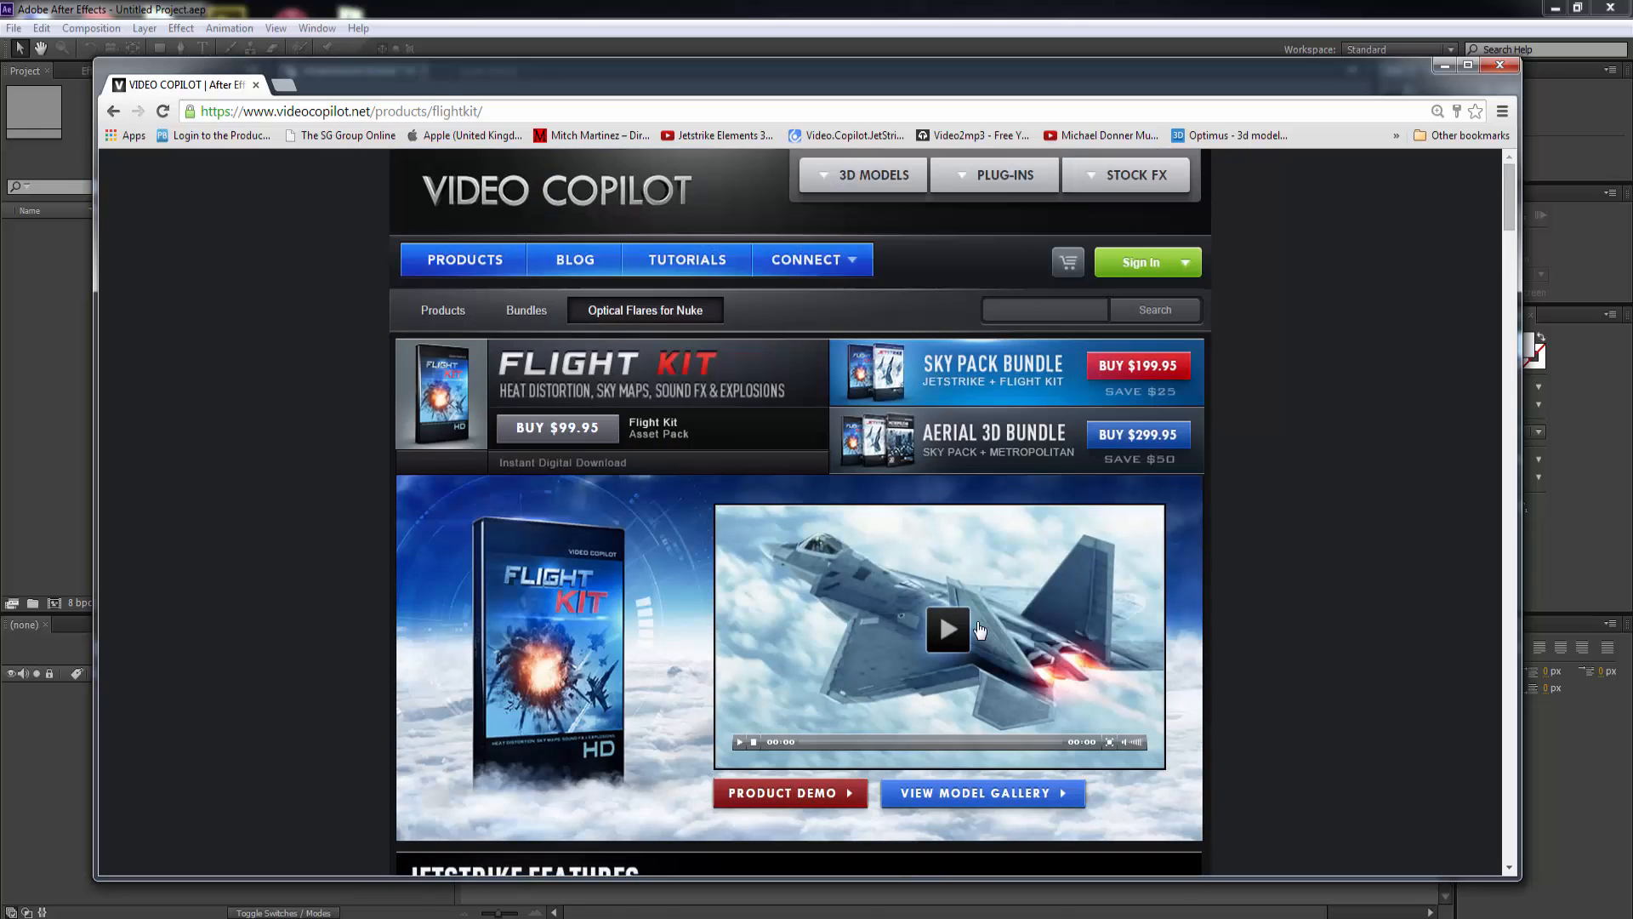
{"action": "scroll", "coordinate": [854, 640], "scroll_direction": "down", "scroll_amount": 9}
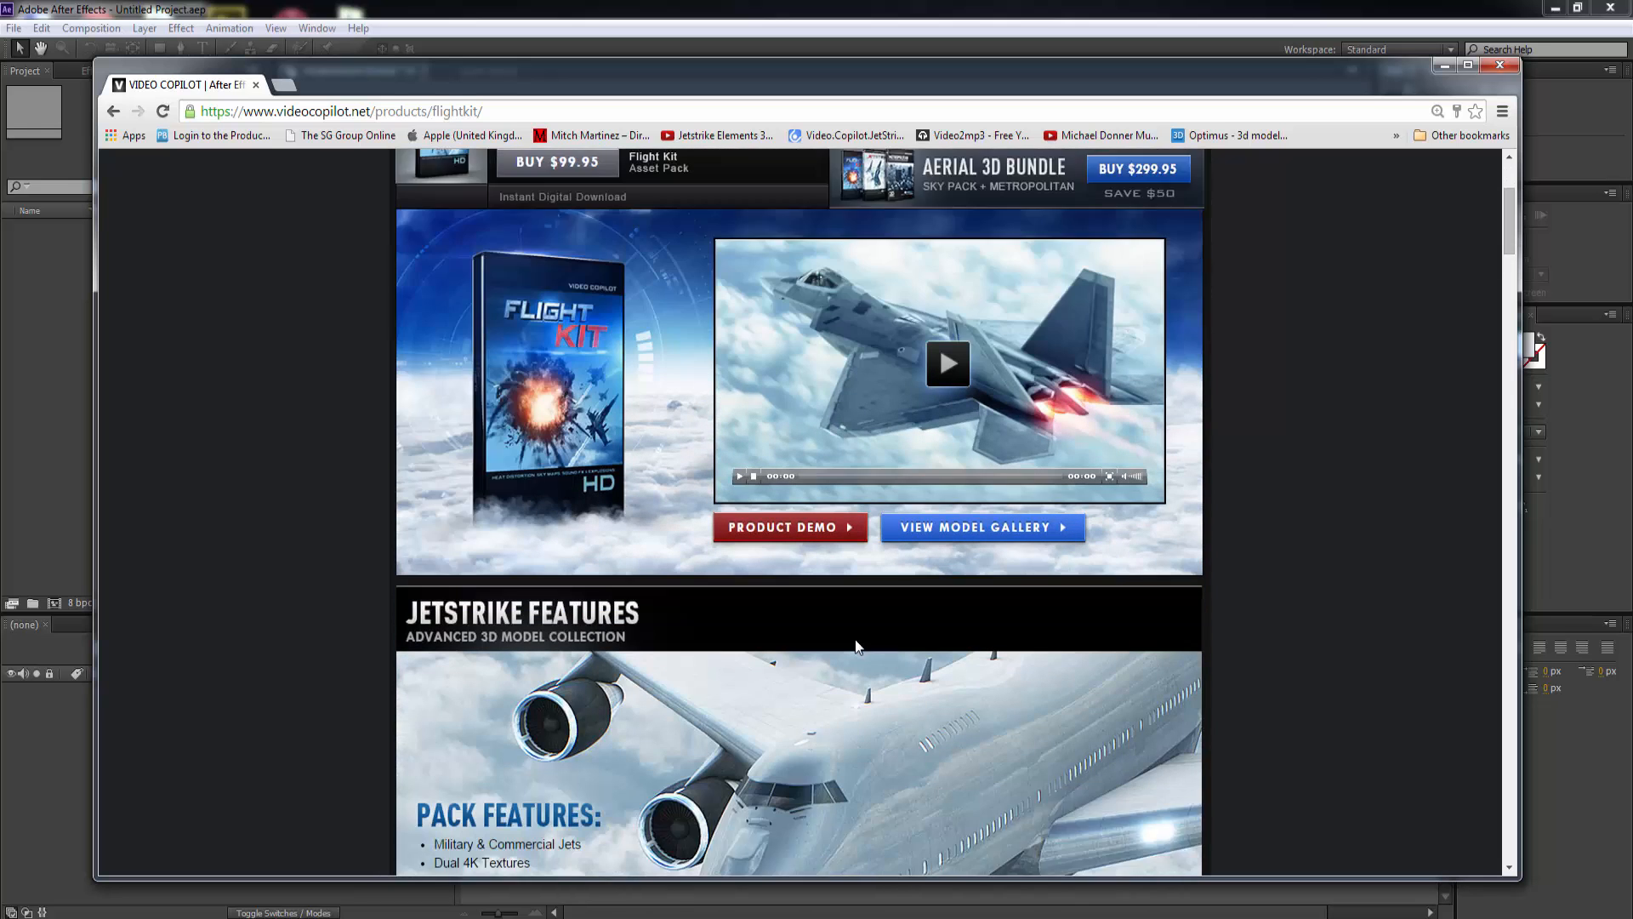
{"action": "scroll", "coordinate": [854, 646], "scroll_direction": "down", "scroll_amount": 2}
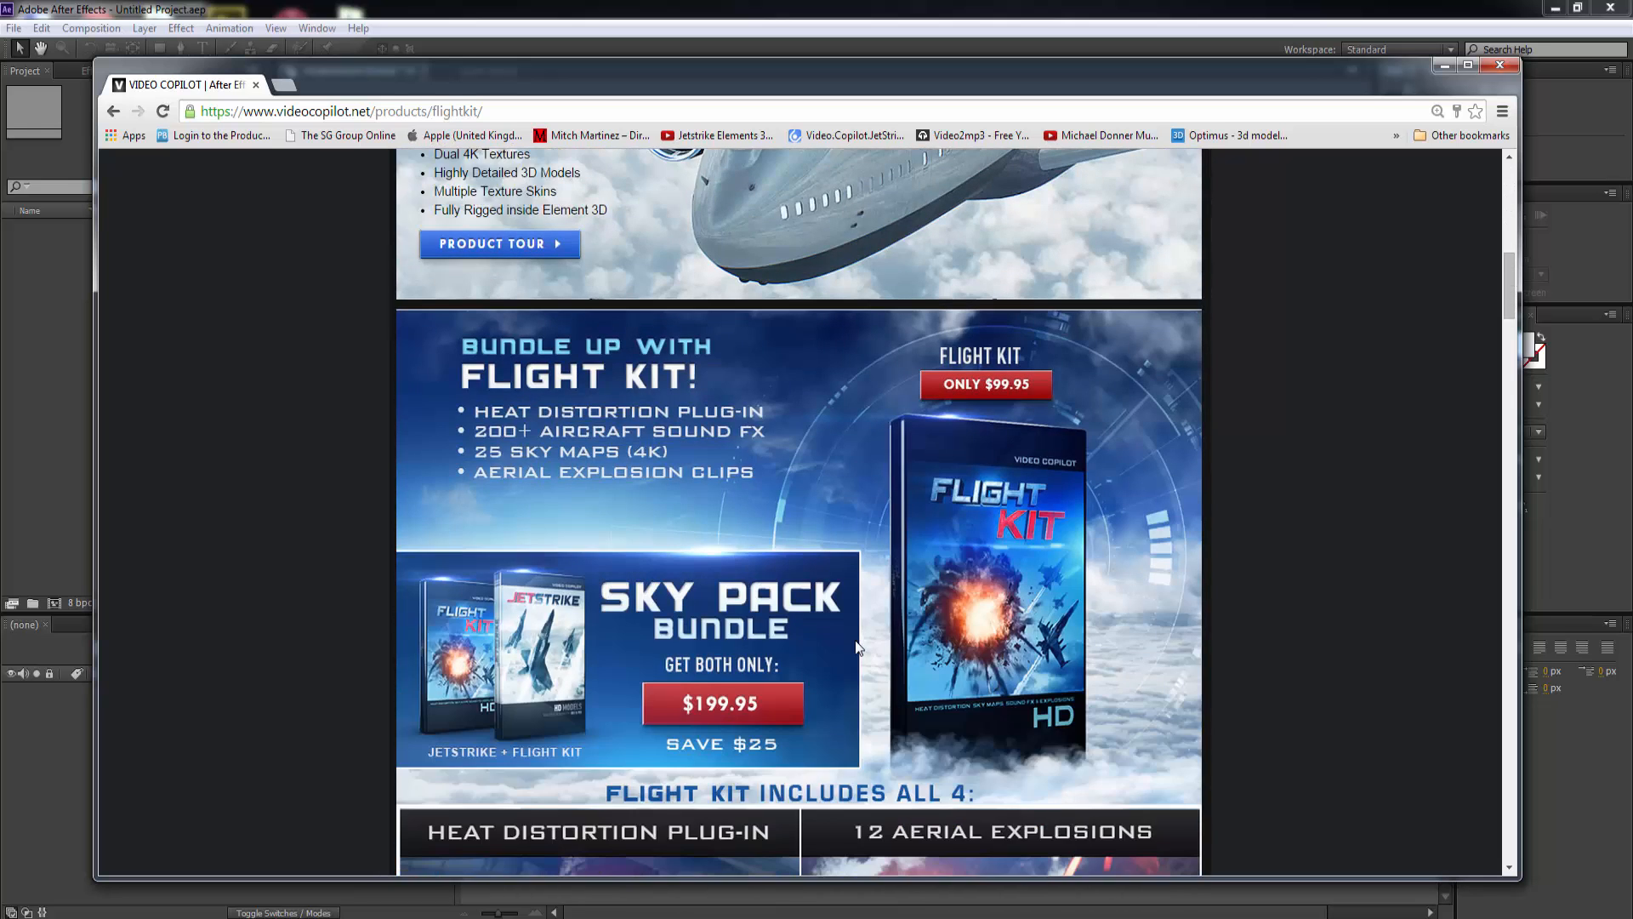
{"action": "scroll", "coordinate": [857, 648], "scroll_direction": "down", "scroll_amount": 1}
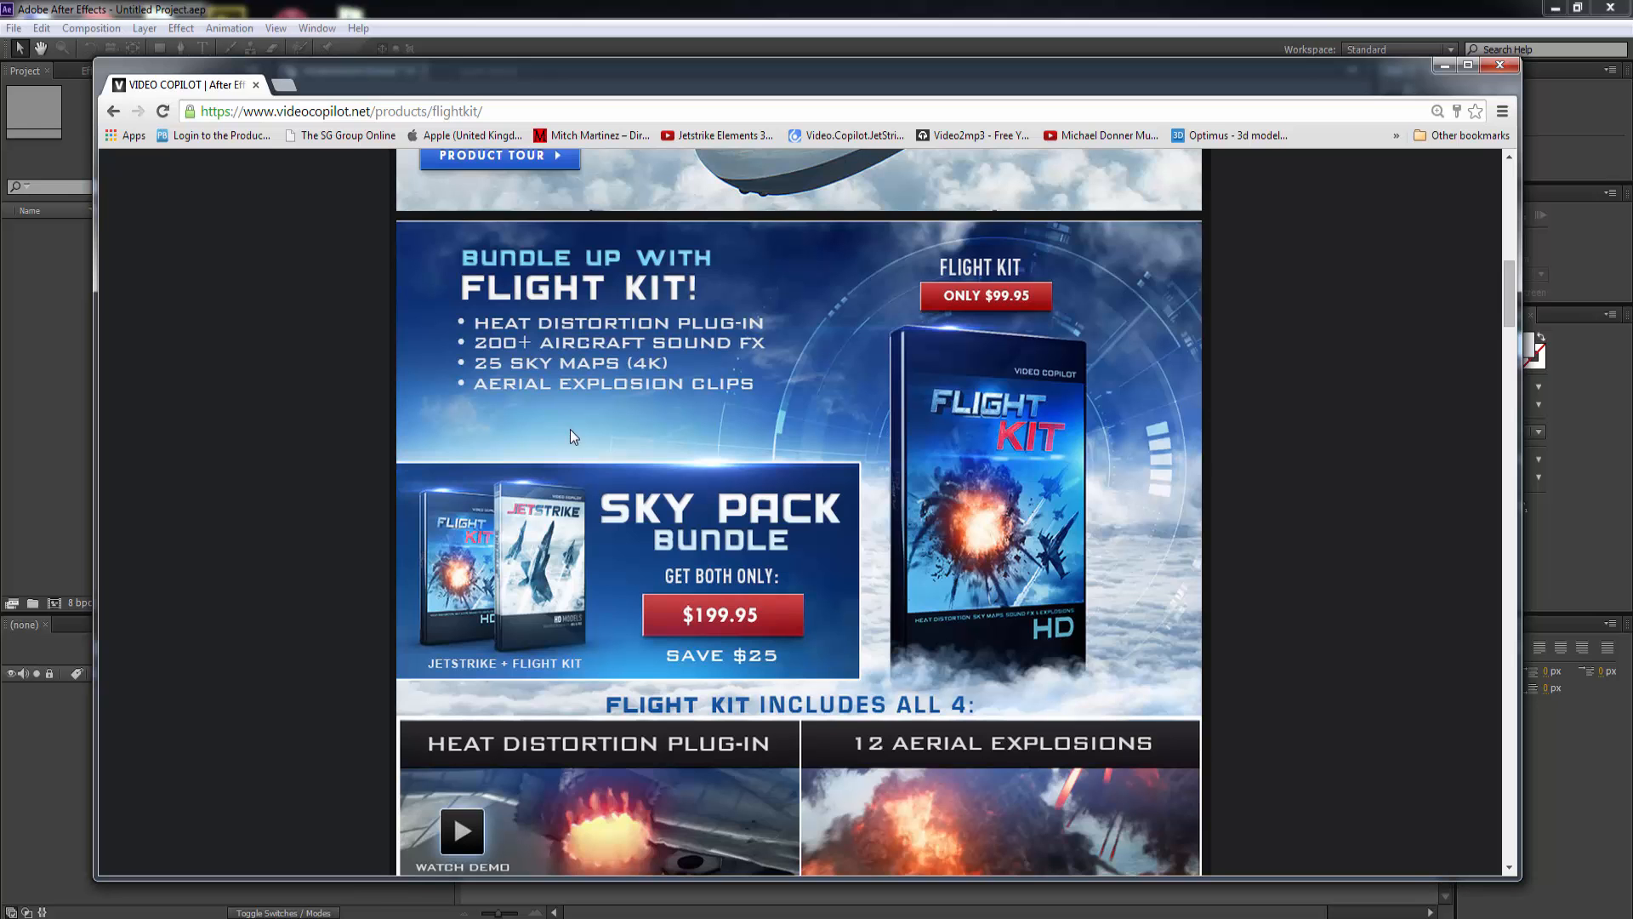
{"action": "scroll", "coordinate": [570, 429], "scroll_direction": "down", "scroll_amount": 2}
{"action": "scroll", "coordinate": [570, 436], "scroll_direction": "down", "scroll_amount": 4}
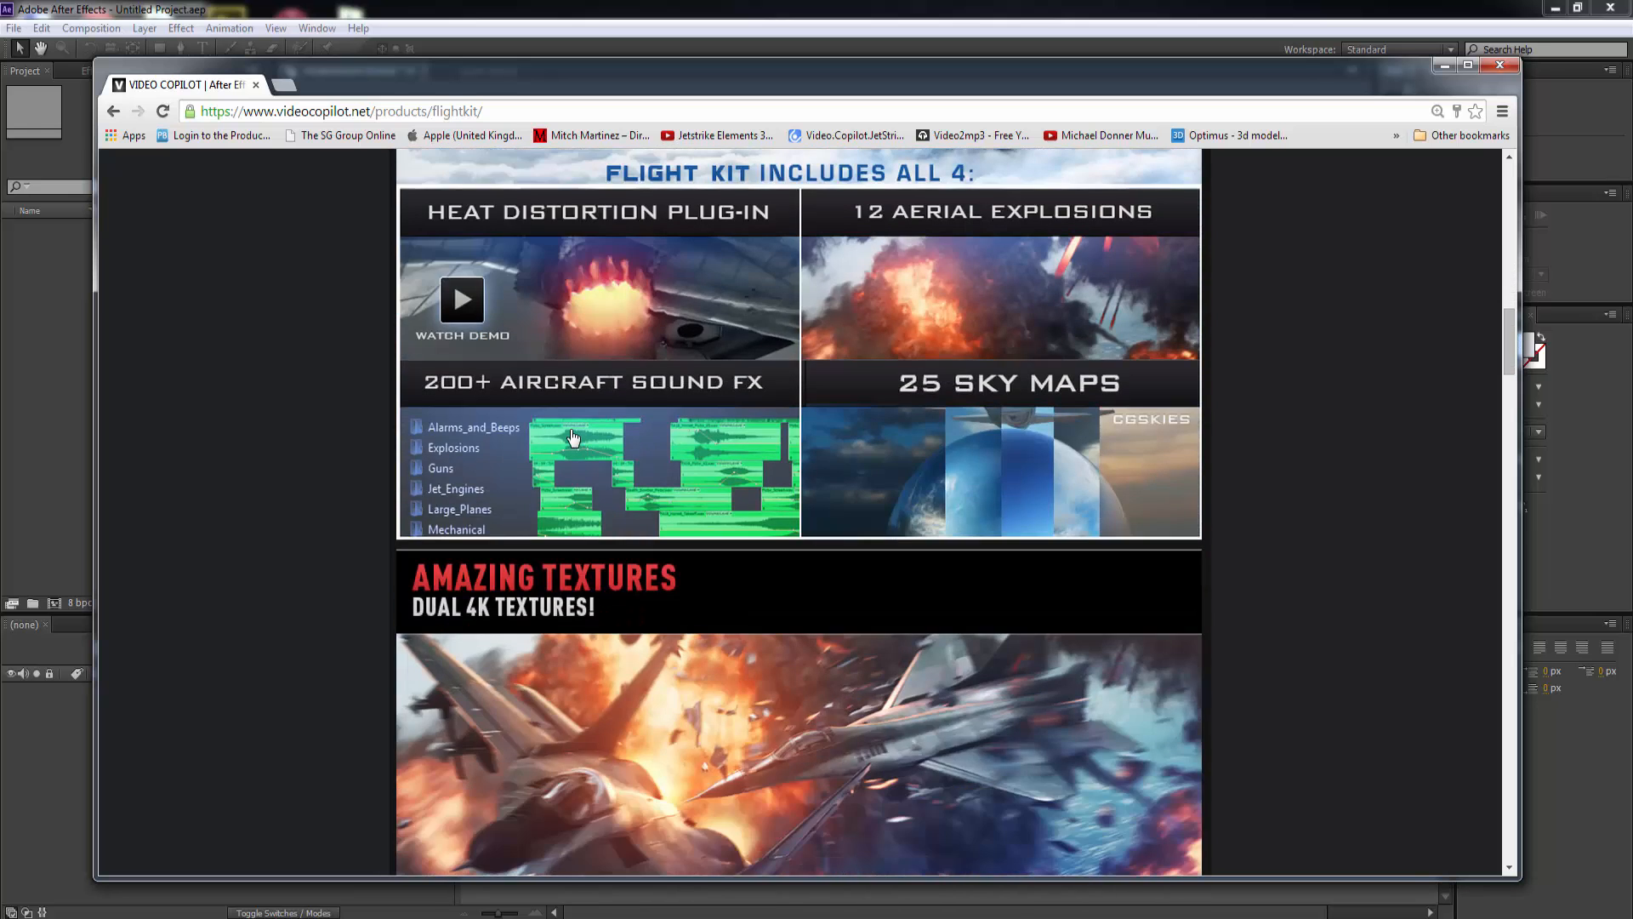
{"action": "scroll", "coordinate": [570, 436], "scroll_direction": "up", "scroll_amount": 12}
{"action": "scroll", "coordinate": [569, 435], "scroll_direction": "up", "scroll_amount": 4}
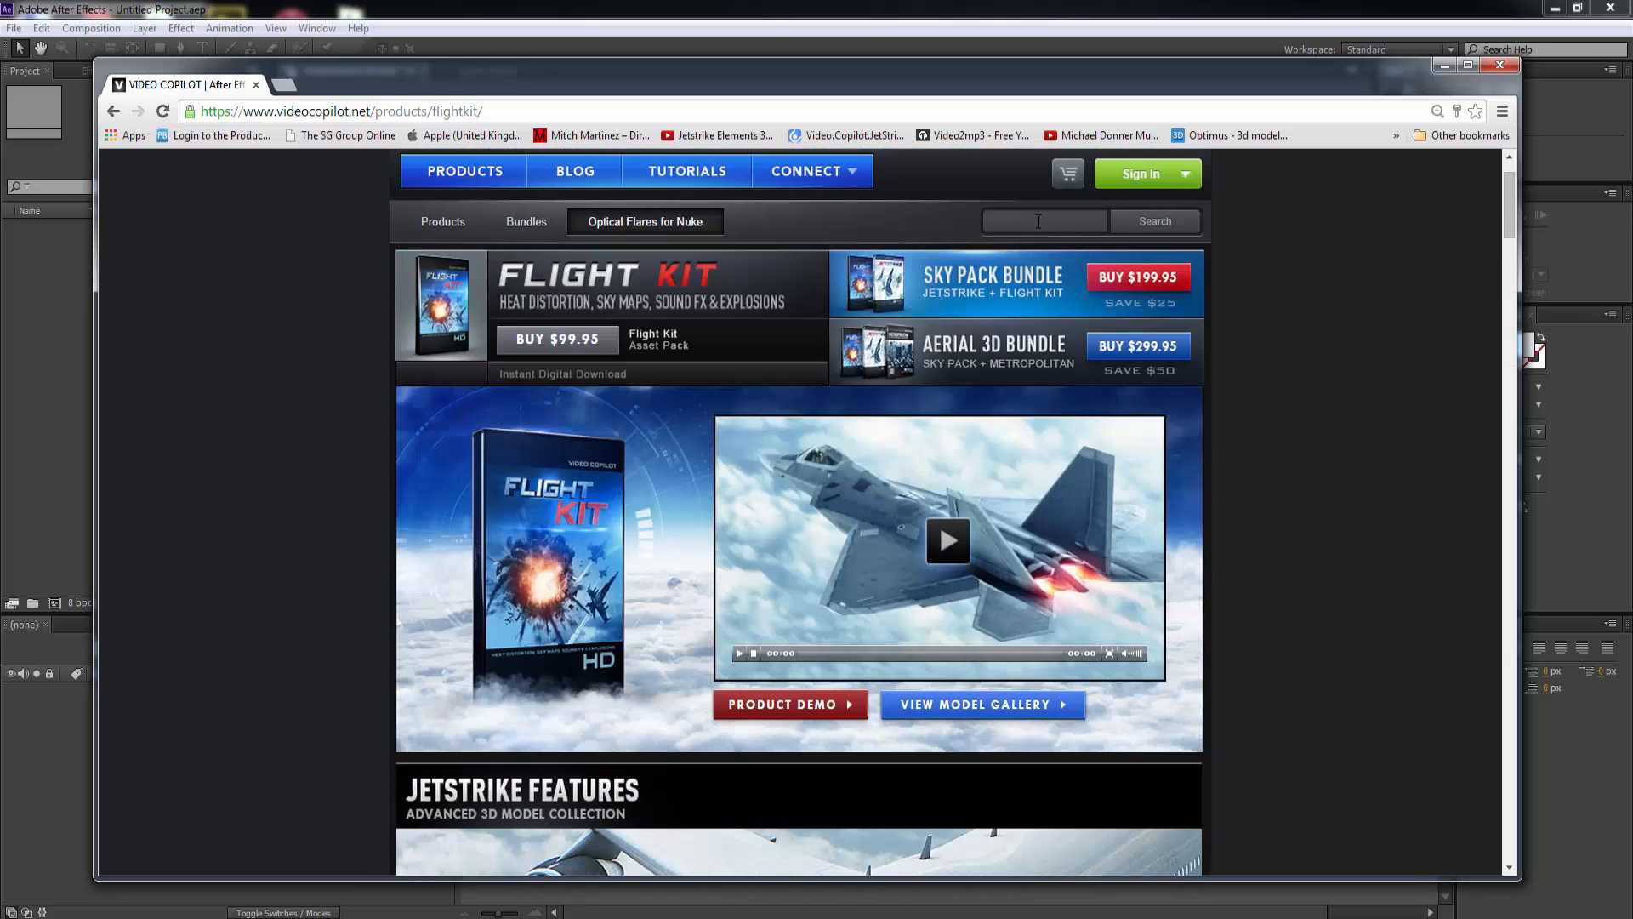
{"action": "left_click", "coordinate": [1501, 66]}
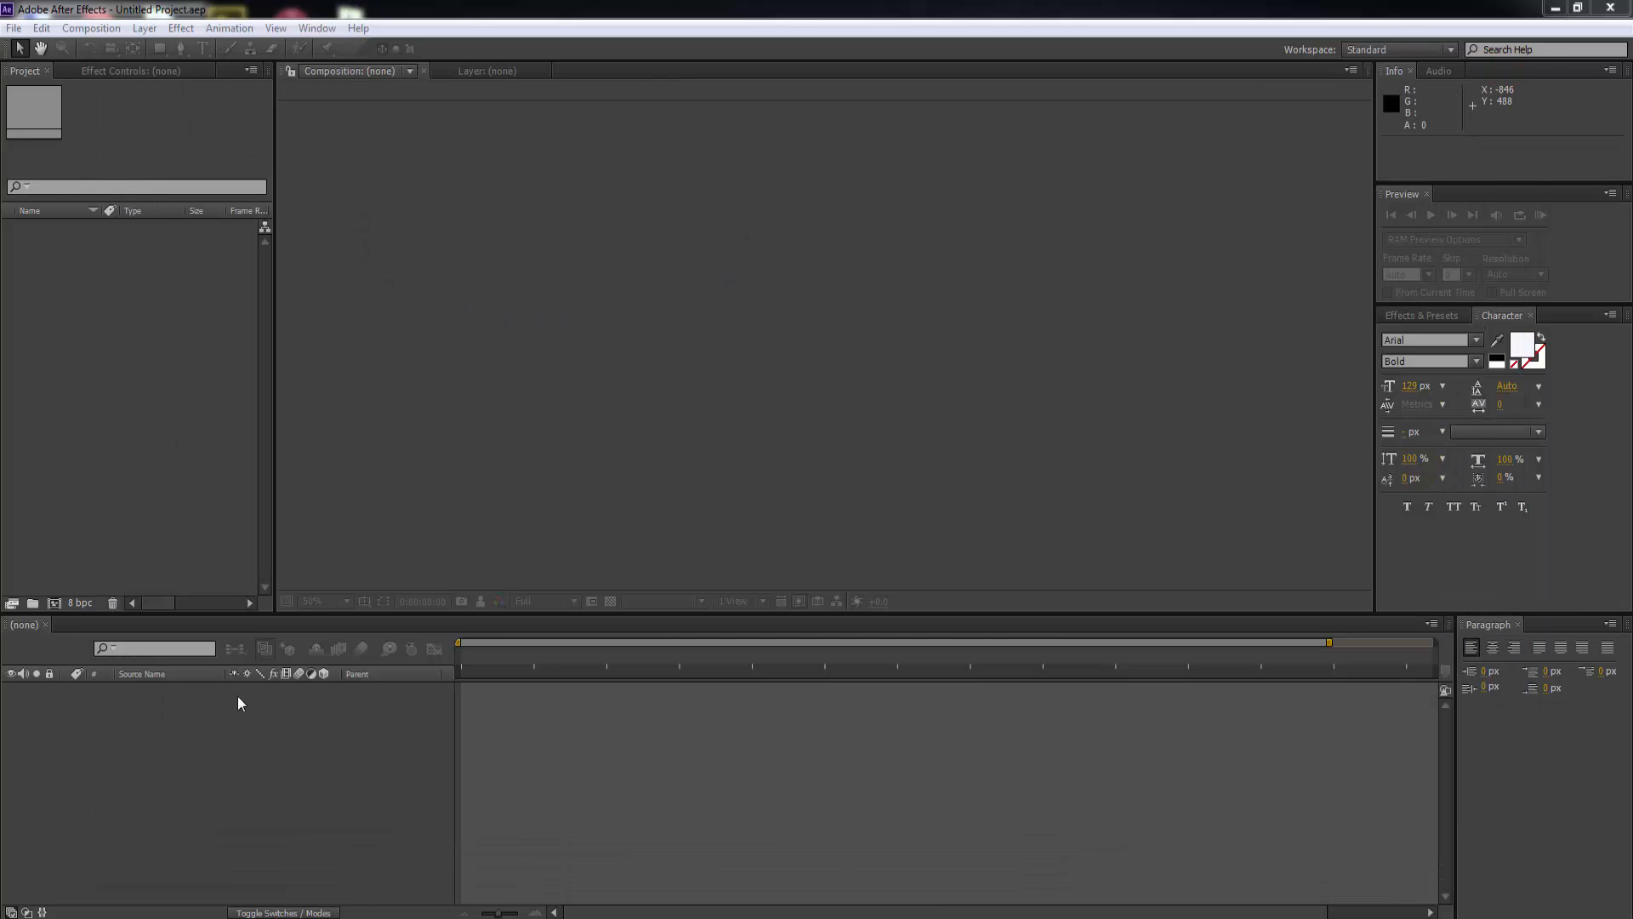
Create a new composition with the HDTV 1080 29.97 preset, half resolution and a 10-second duration.
{"action": "left_click", "coordinate": [110, 31]}
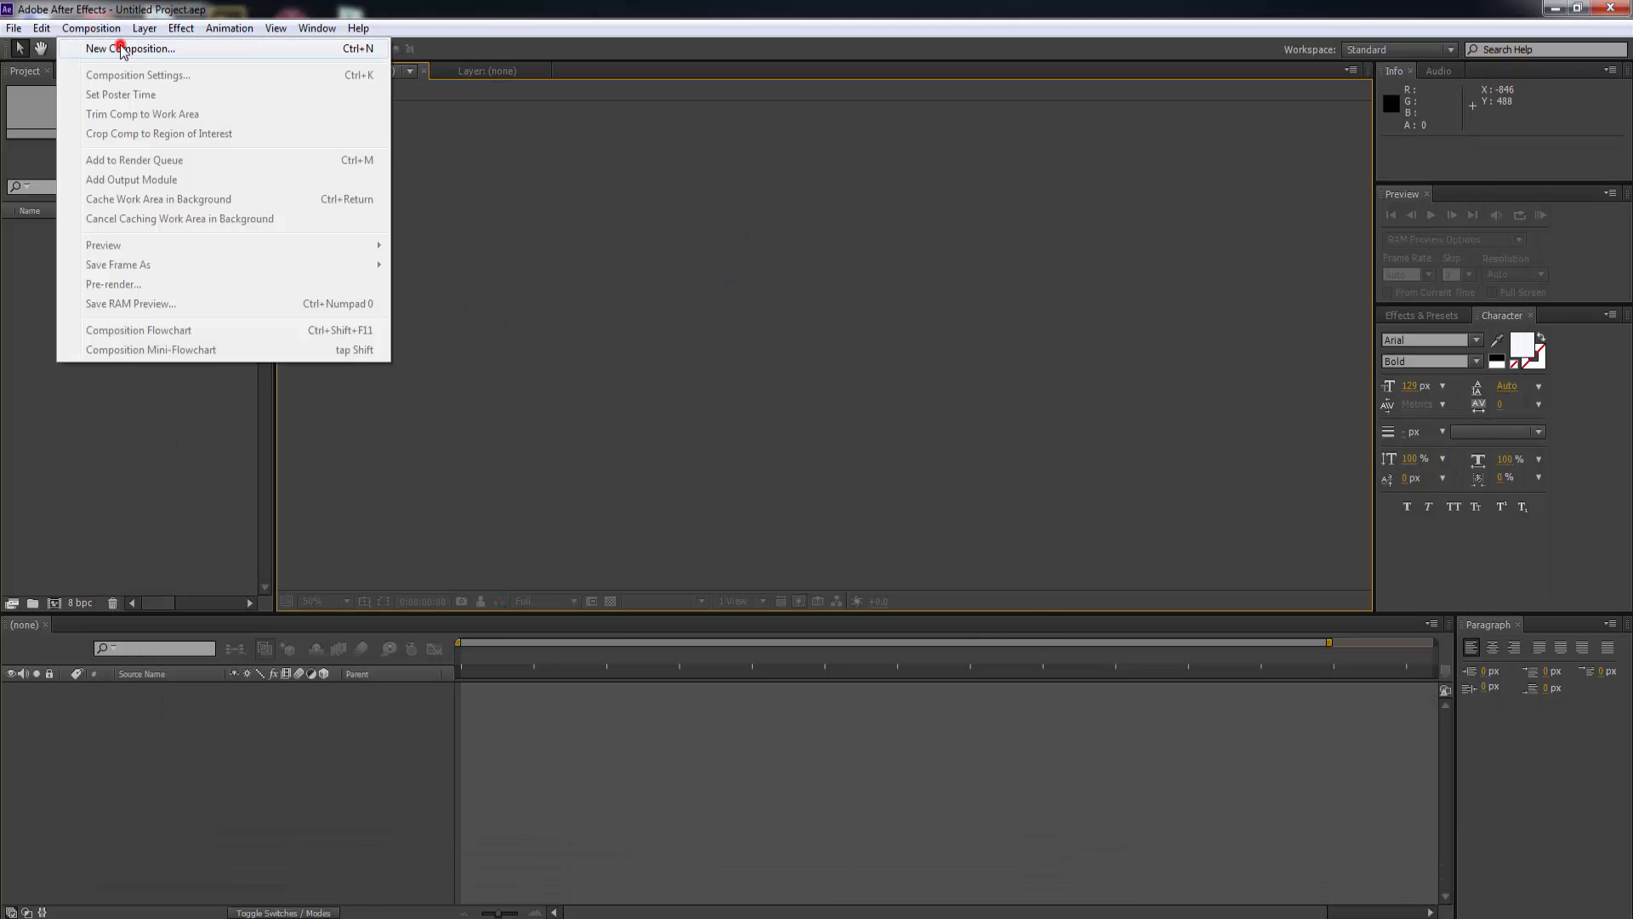
{"action": "left_click", "coordinate": [104, 44]}
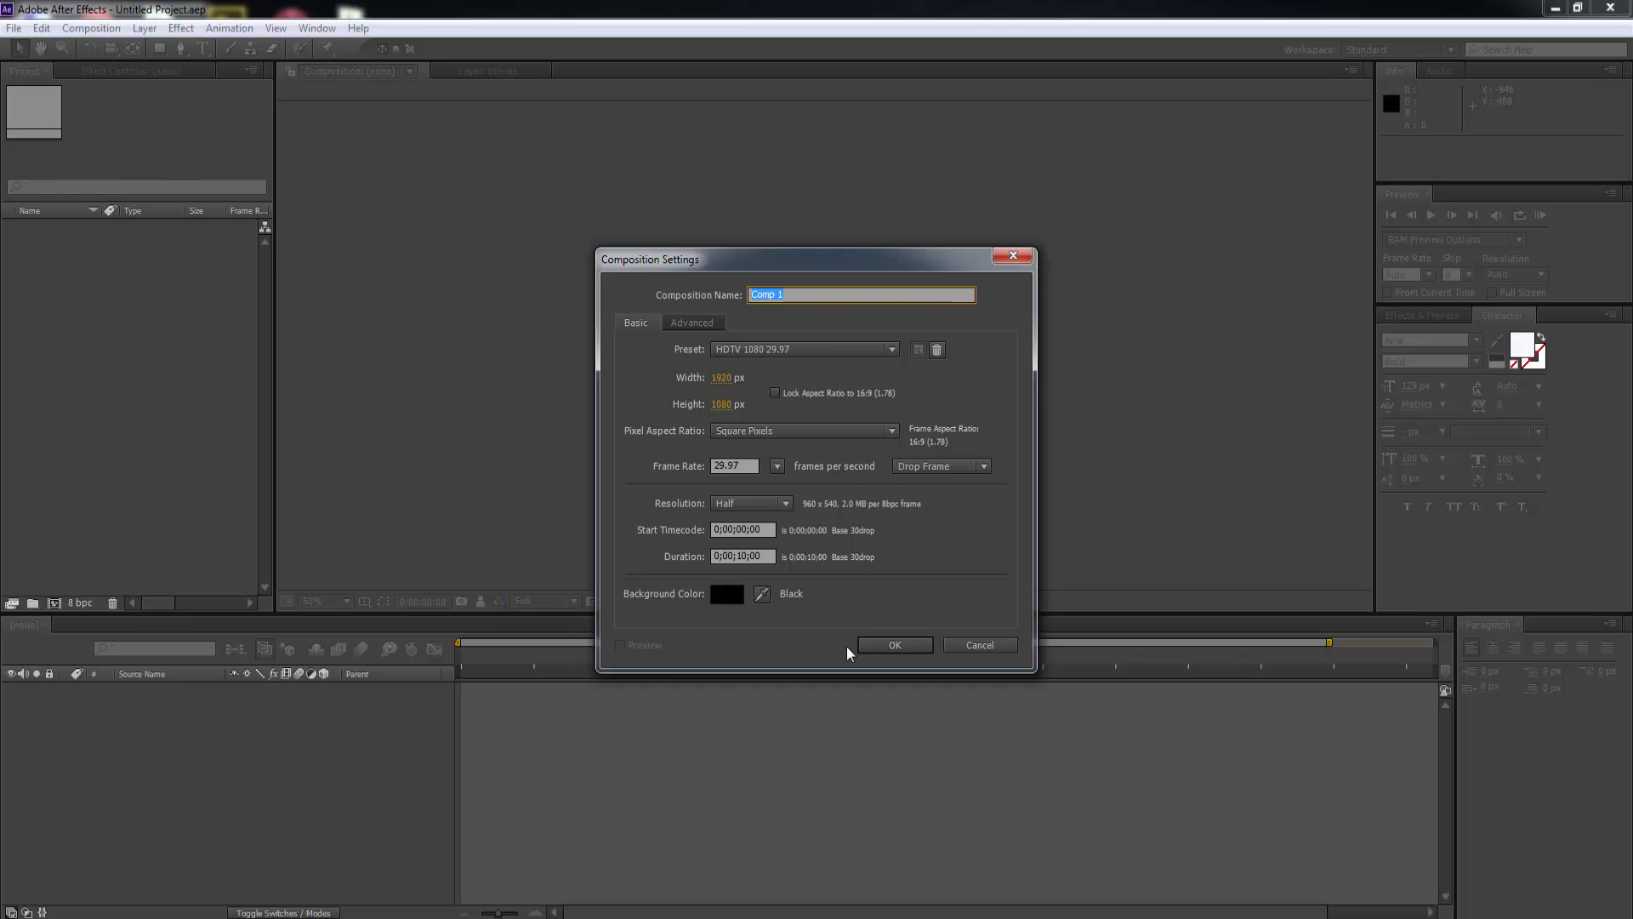
{"action": "left_click", "coordinate": [891, 647]}
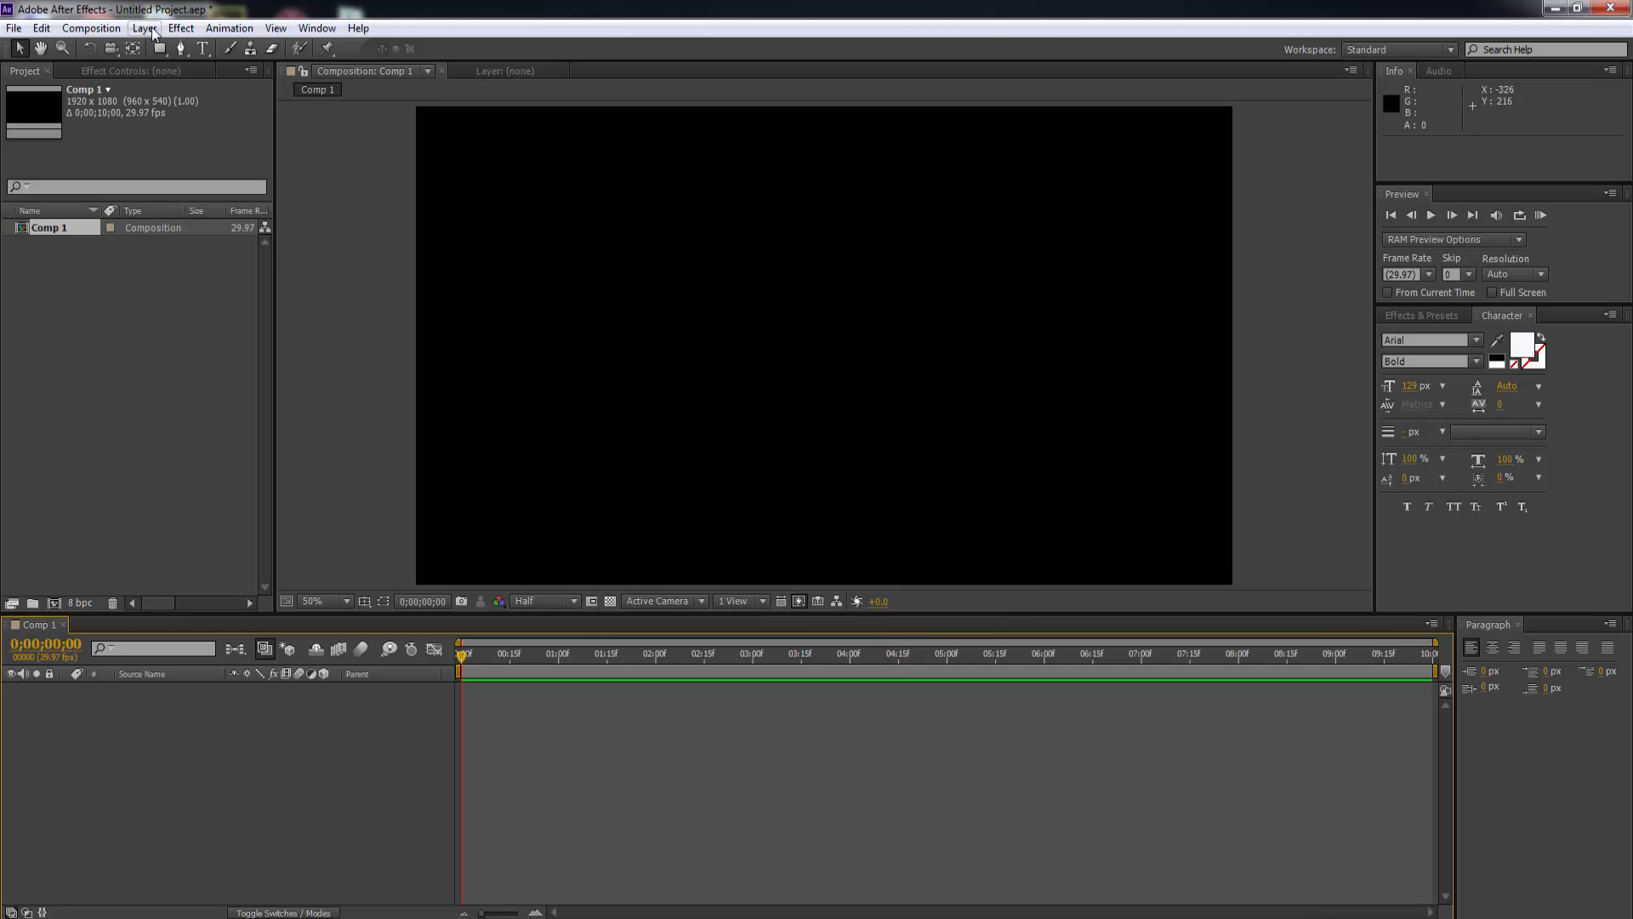
Open file import and rename the Aerial_02 image in the Jet_Strike_Resources folder as sky.
{"action": "left_click", "coordinate": [14, 29]}
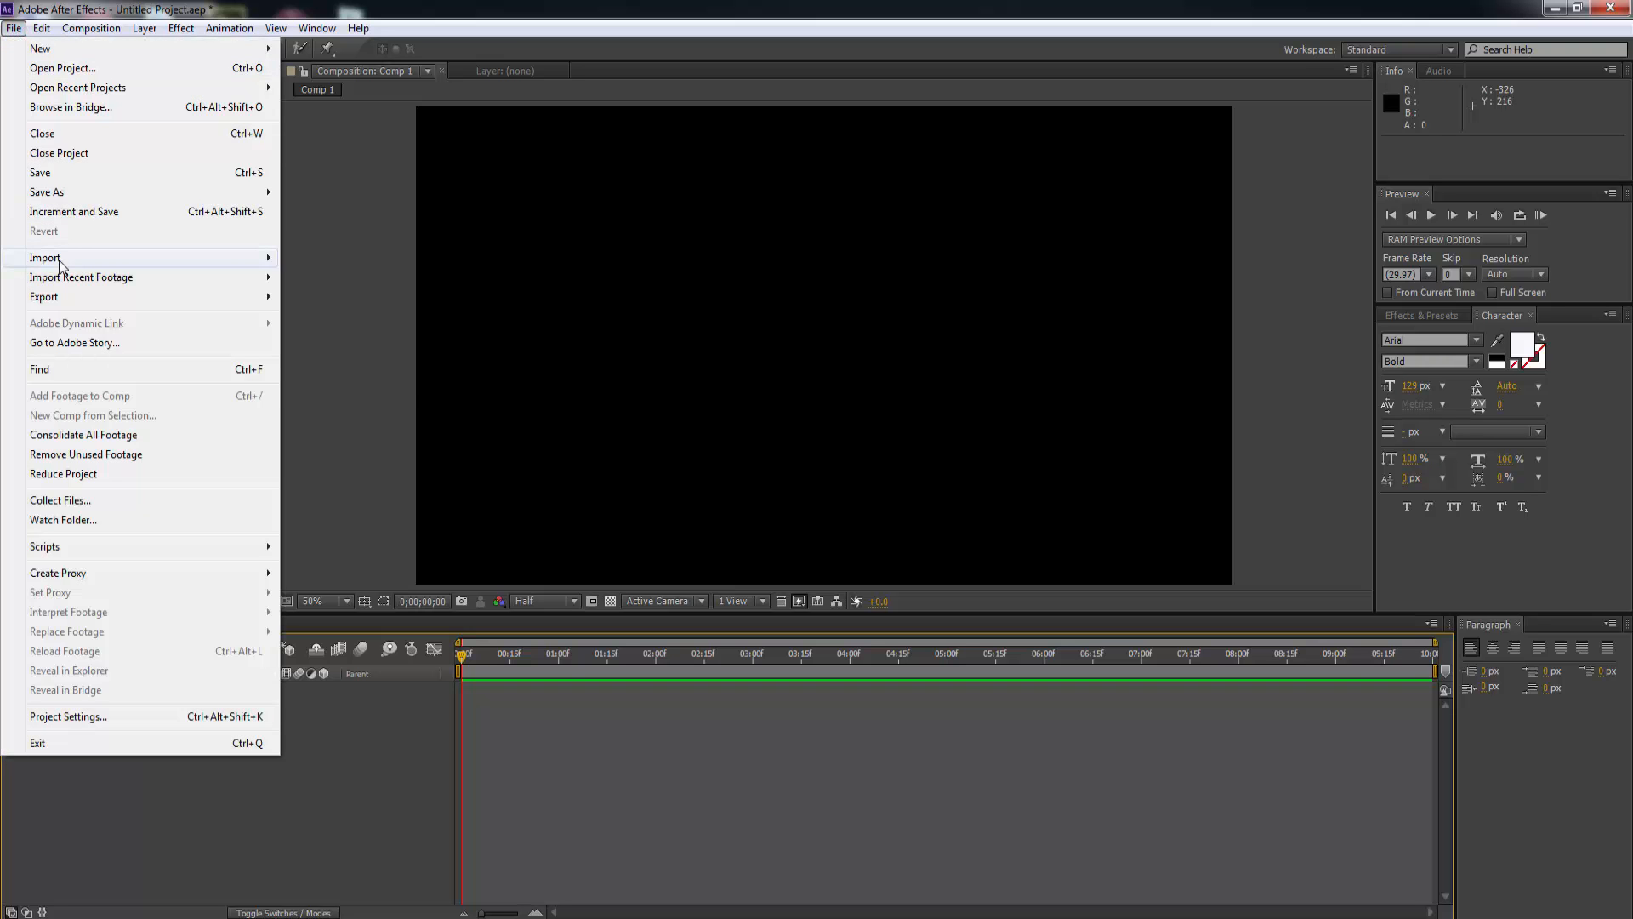
{"action": "mouse_move", "coordinate": [68, 258]}
{"action": "left_click", "coordinate": [331, 265]}
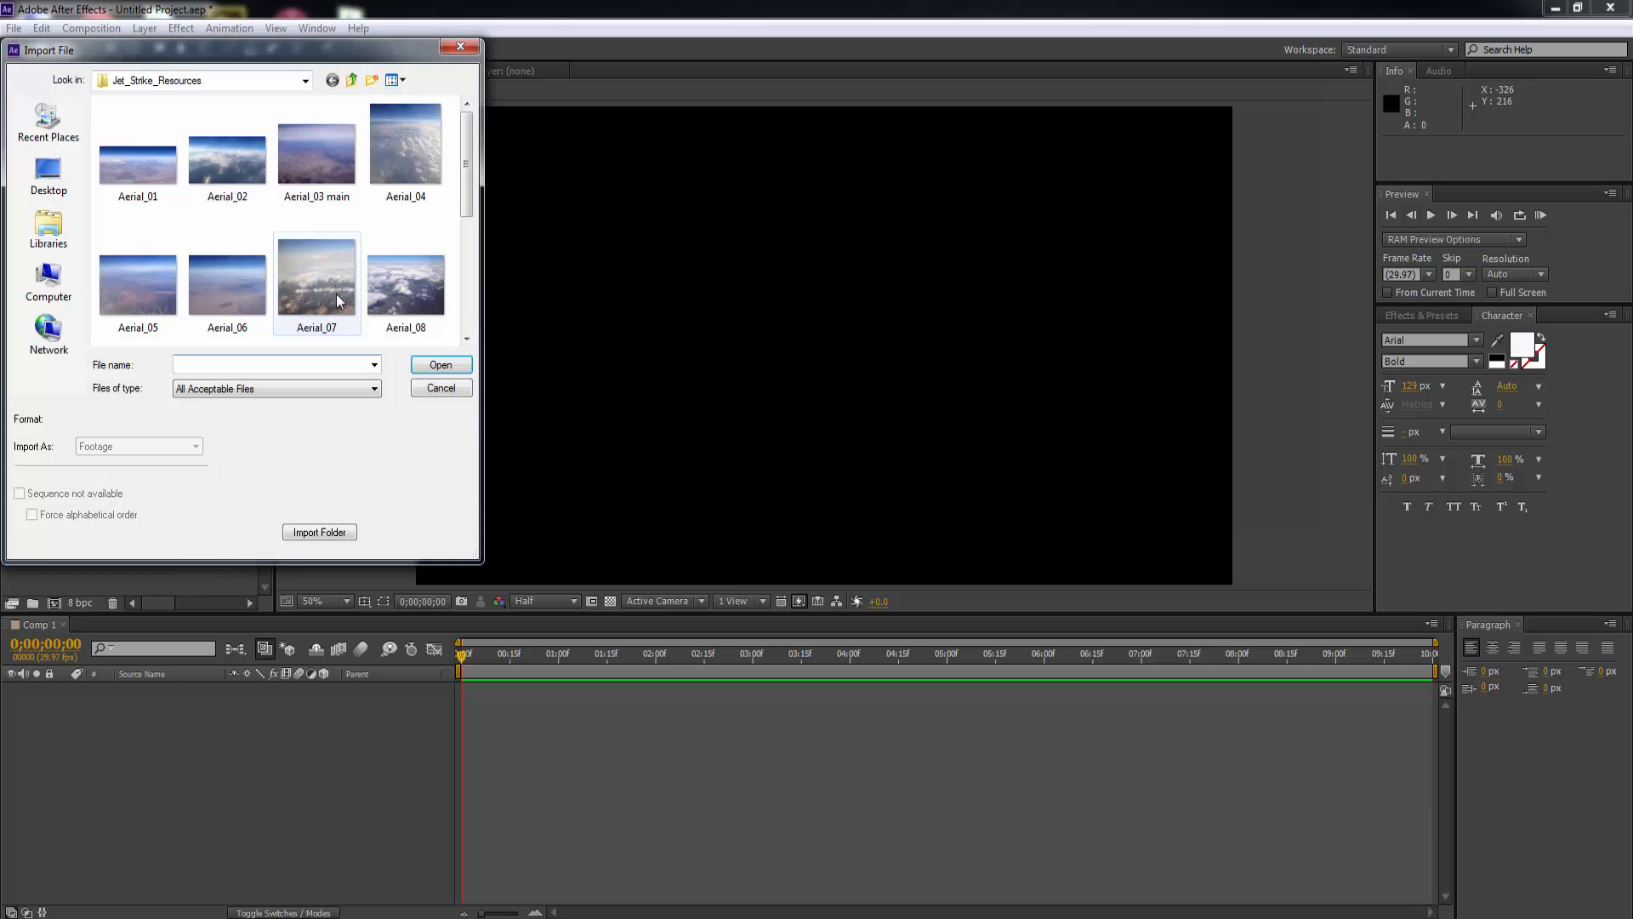
{"action": "left_click_drag", "start_coordinate": [484, 286], "coordinate": [904, 319]}
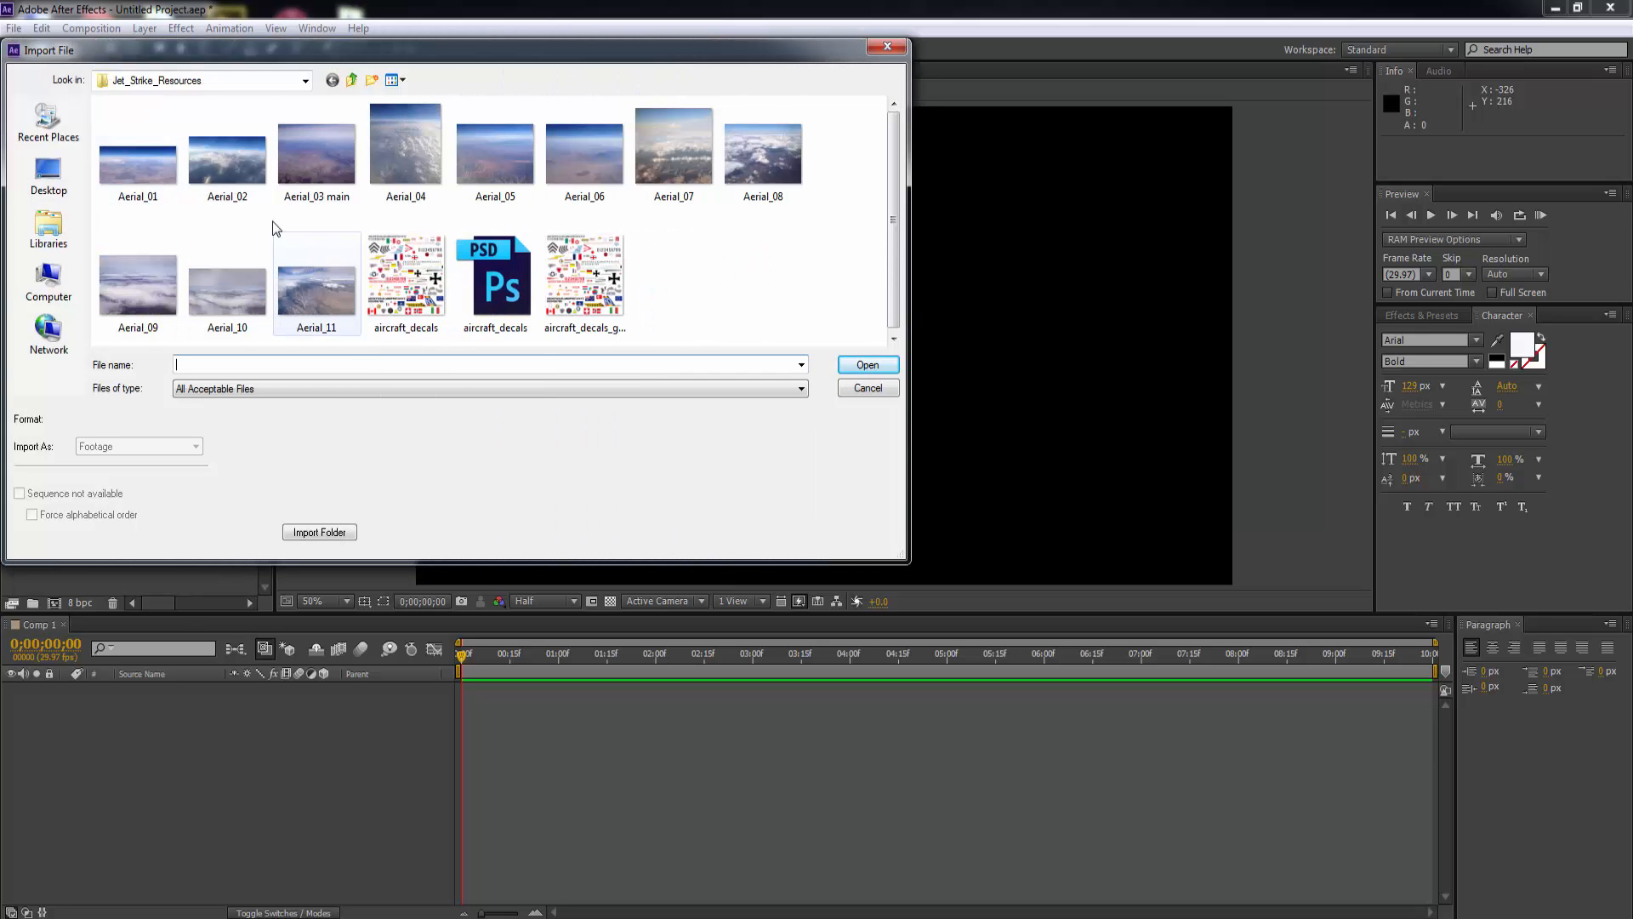
{"action": "left_click", "coordinate": [231, 166]}
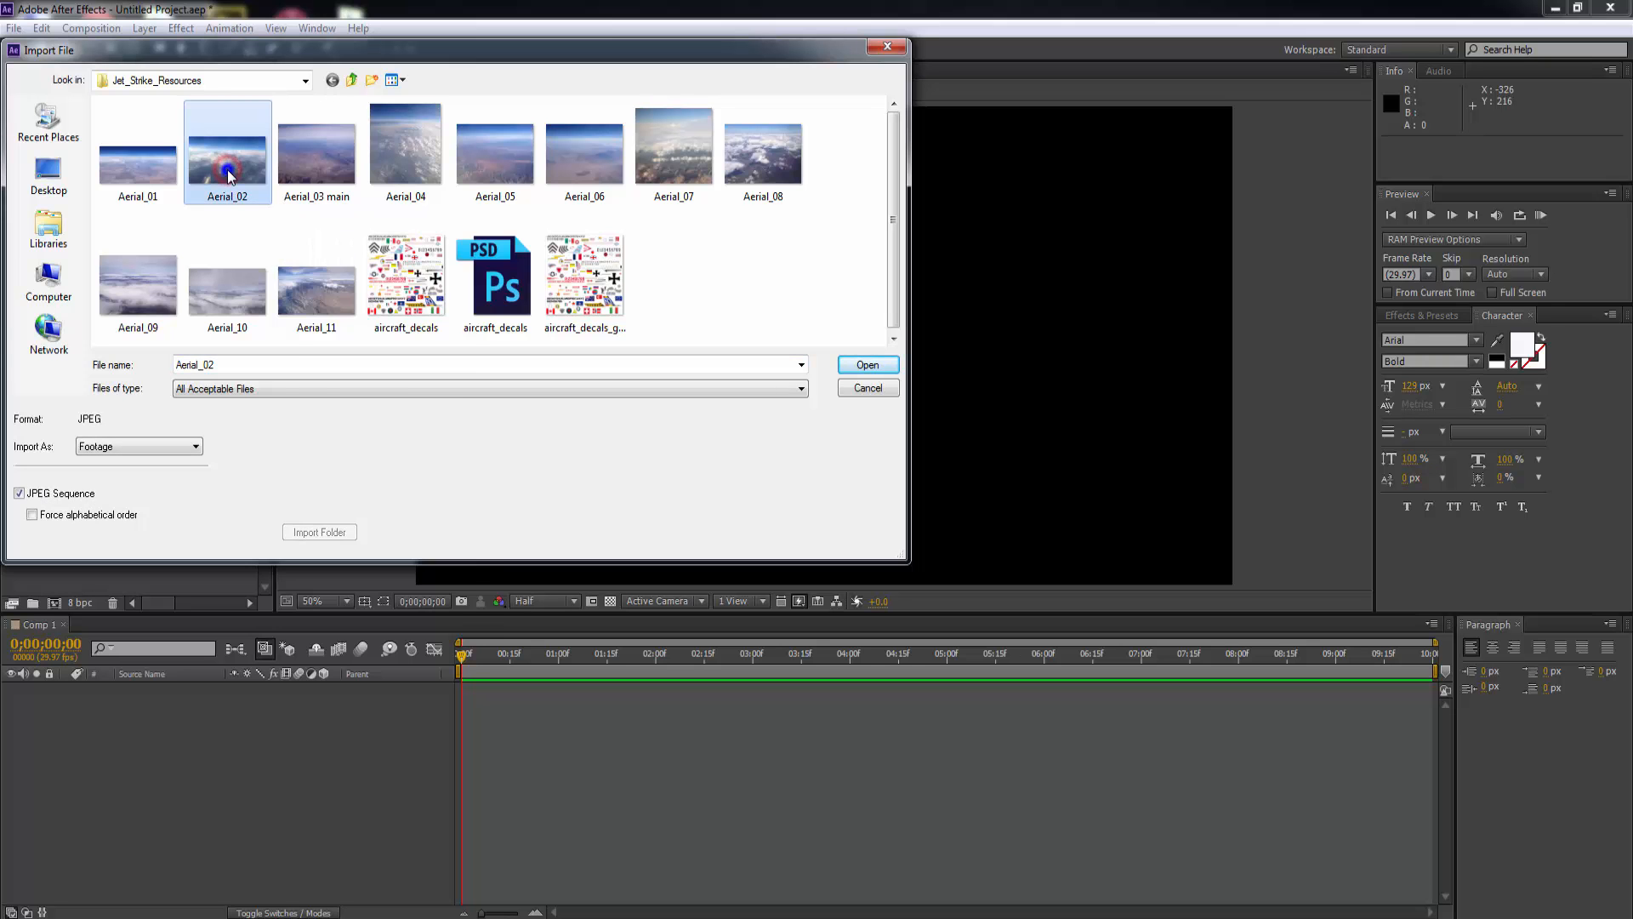
{"action": "right_click", "coordinate": [228, 169]}
{"action": "left_click", "coordinate": [293, 601]}
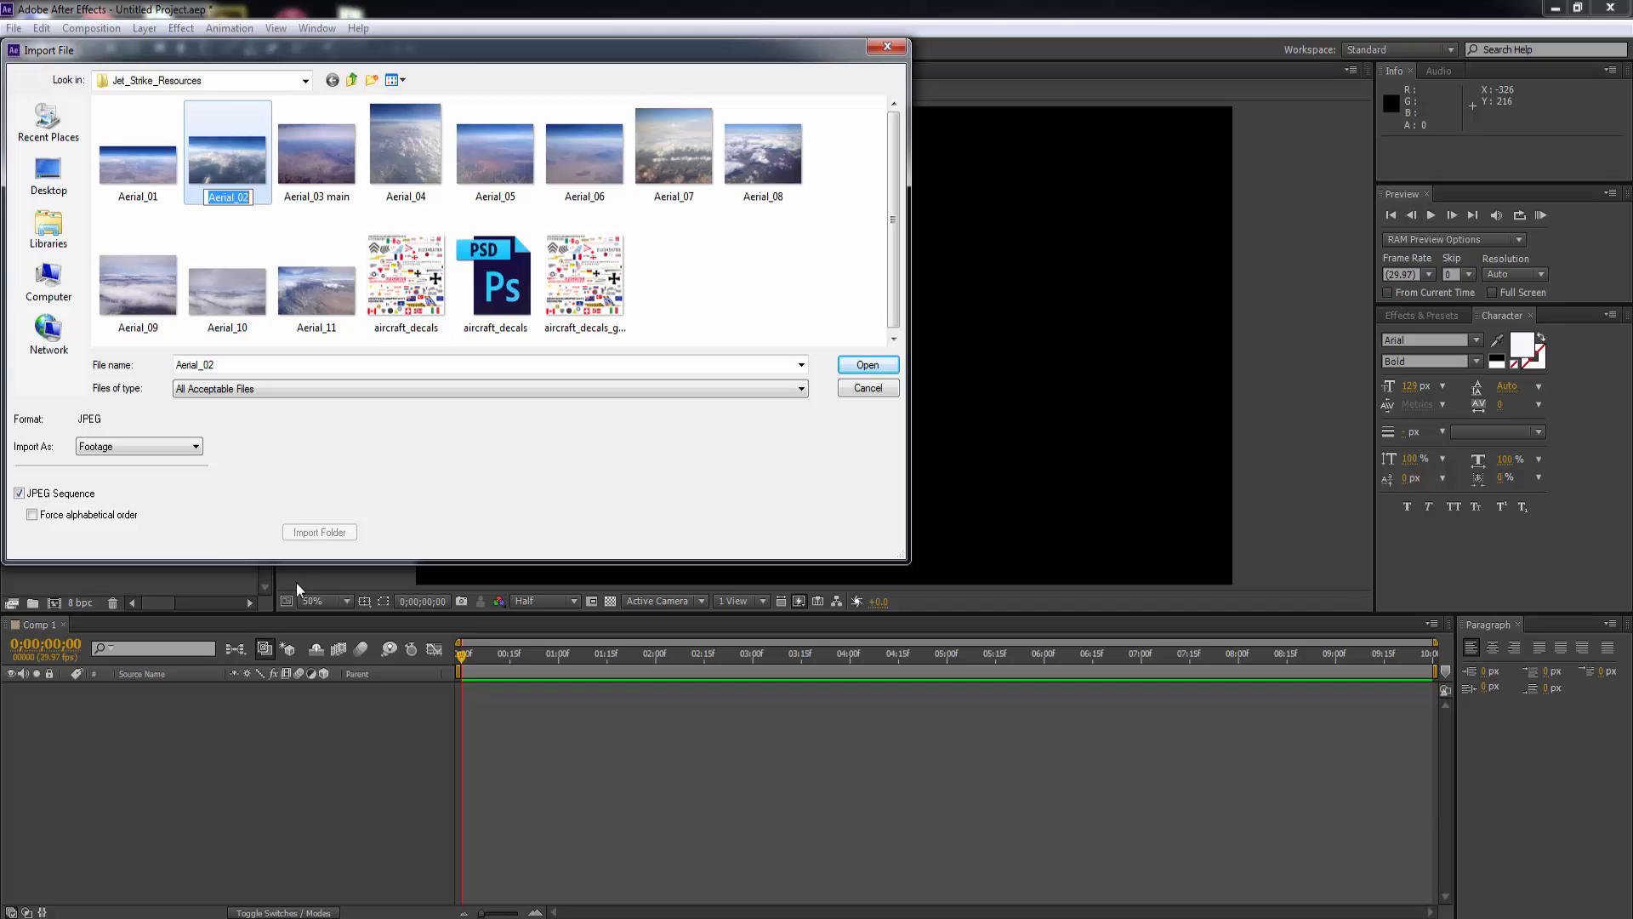
{"action": "type", "text": "sky"}
Import the renamed sky JPEG as footage into the project.
{"action": "left_click", "coordinate": [846, 370]}
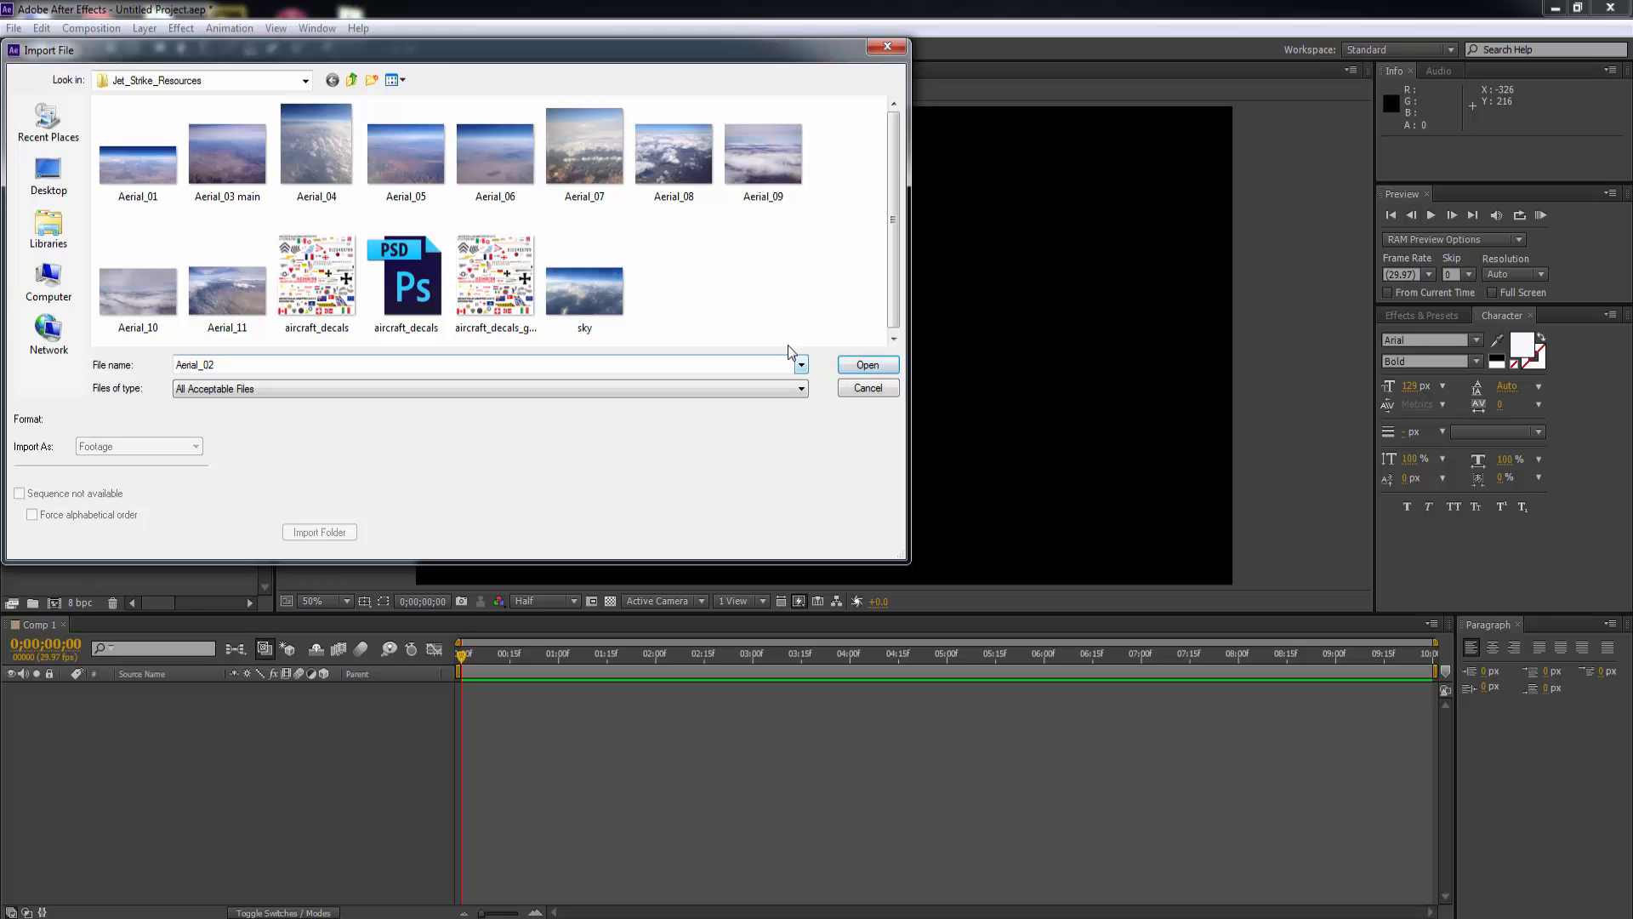
{"action": "left_click", "coordinate": [582, 289]}
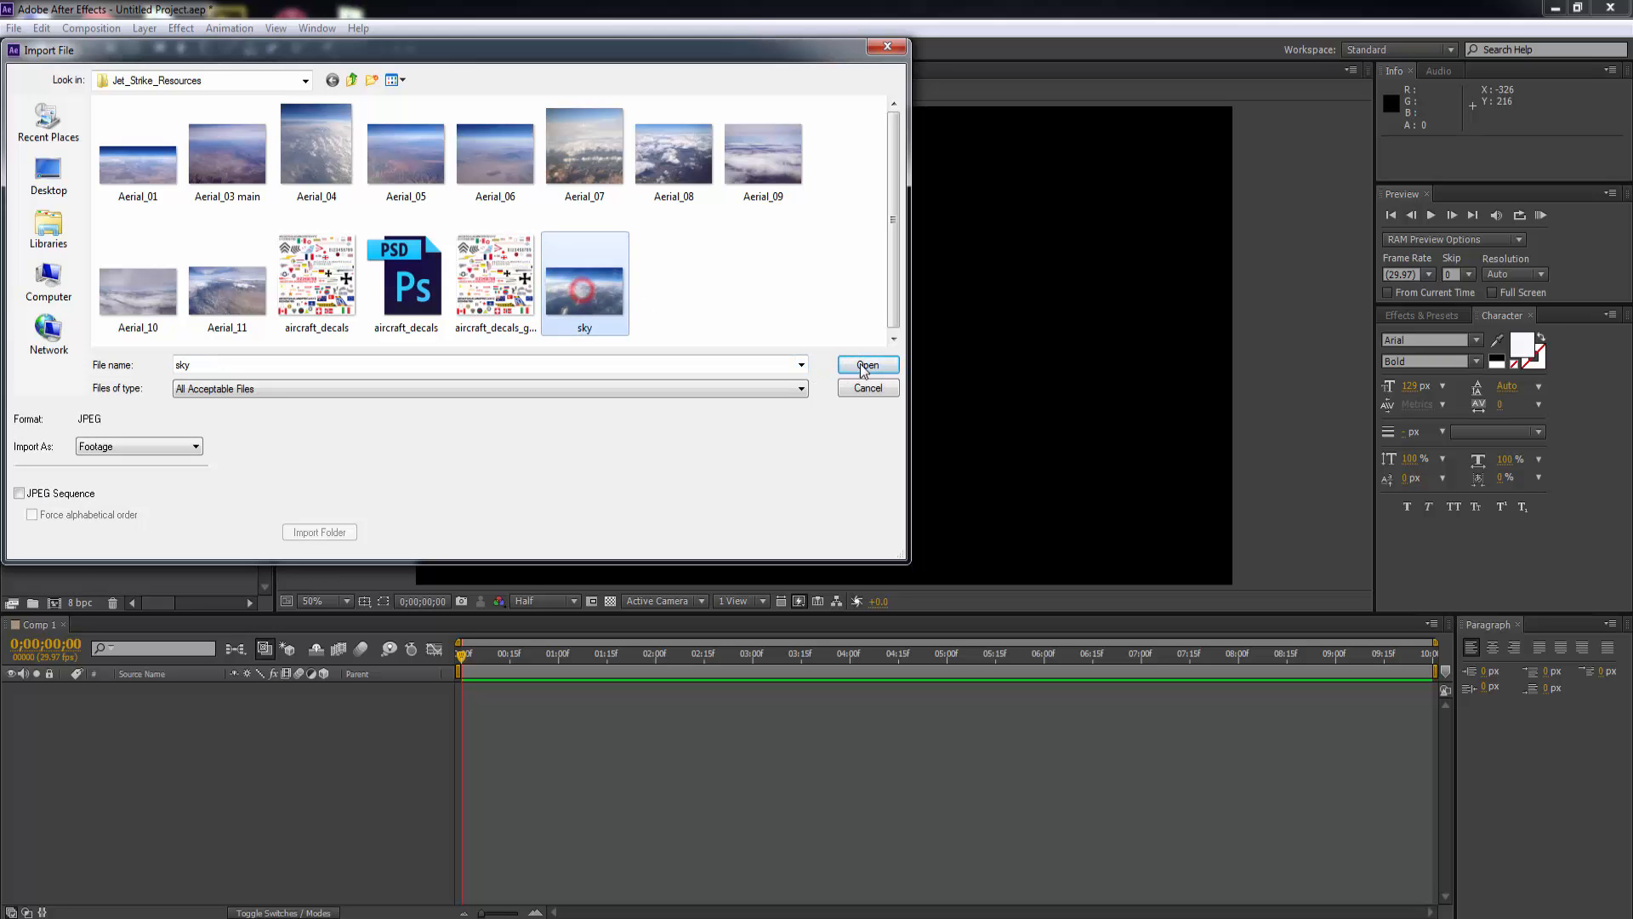
{"action": "left_click", "coordinate": [861, 364]}
Create a composition from the sky.jpg footage and make its layer a 3D layer.
{"action": "left_click_drag", "start_coordinate": [61, 228], "coordinate": [53, 599]}
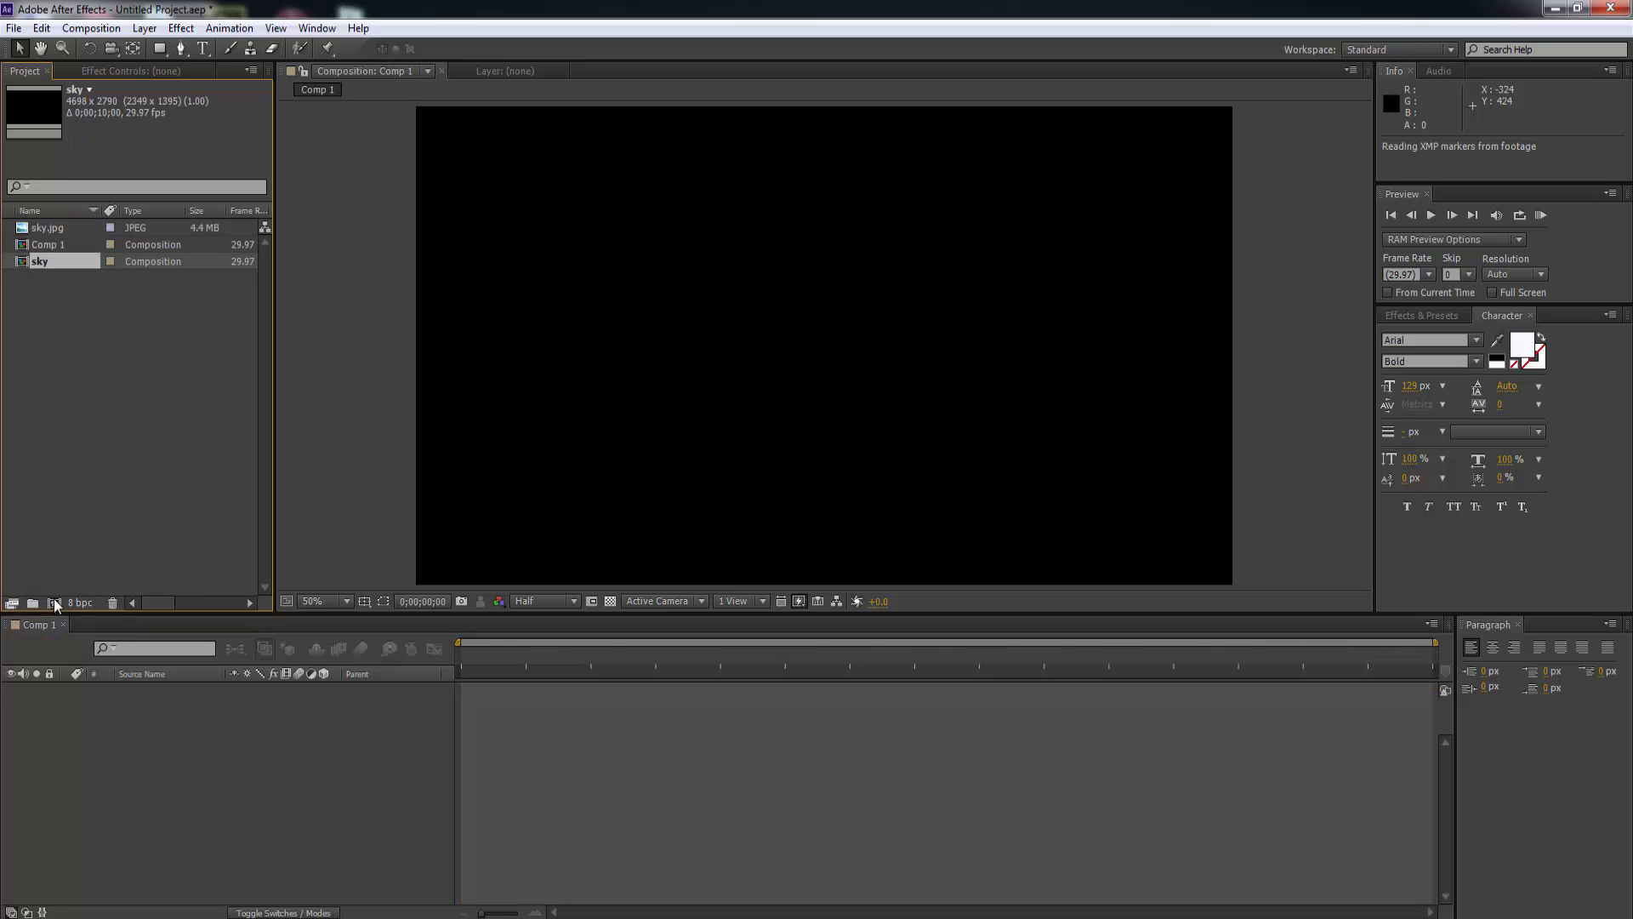
{"action": "key", "text": "comma"}
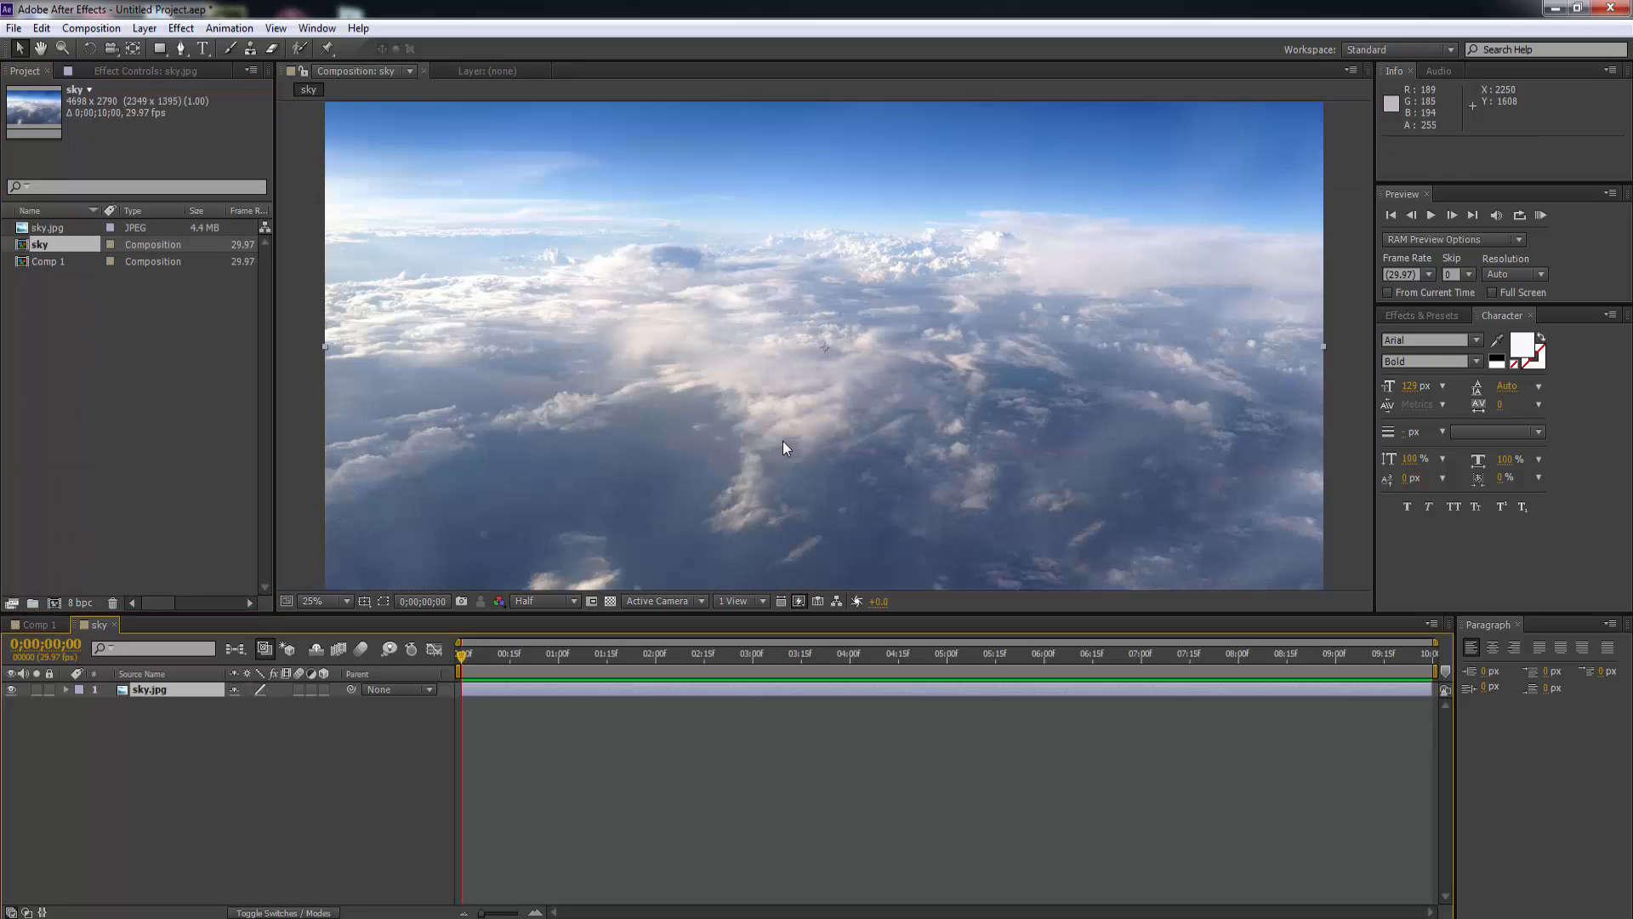
{"action": "key", "text": "comma"}
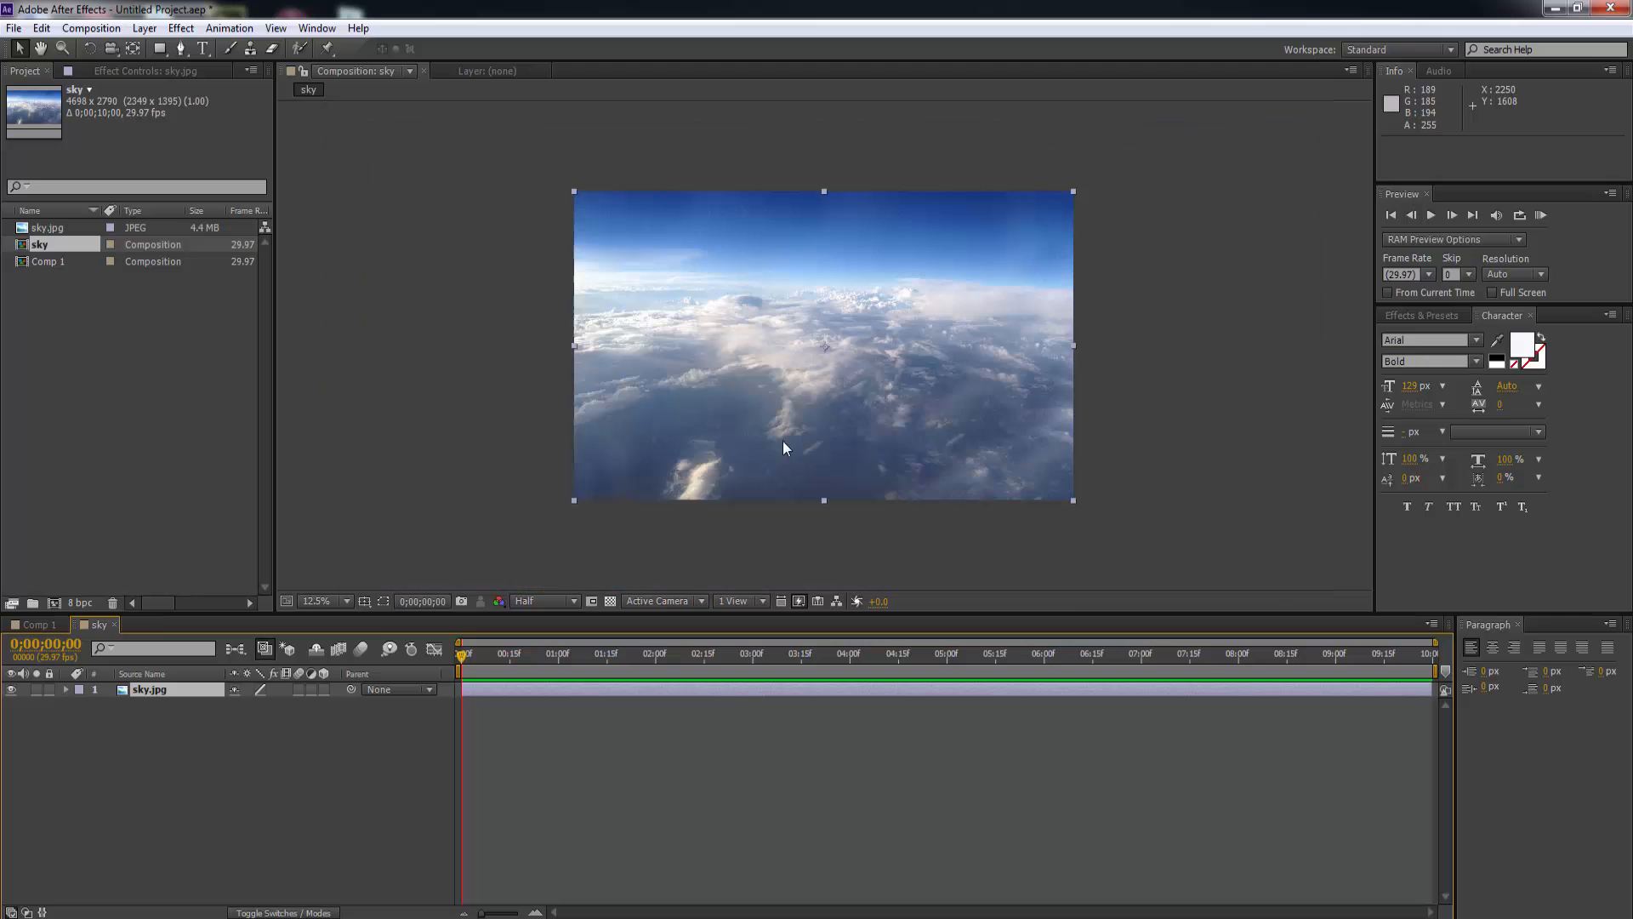
{"action": "left_click", "coordinate": [324, 691]}
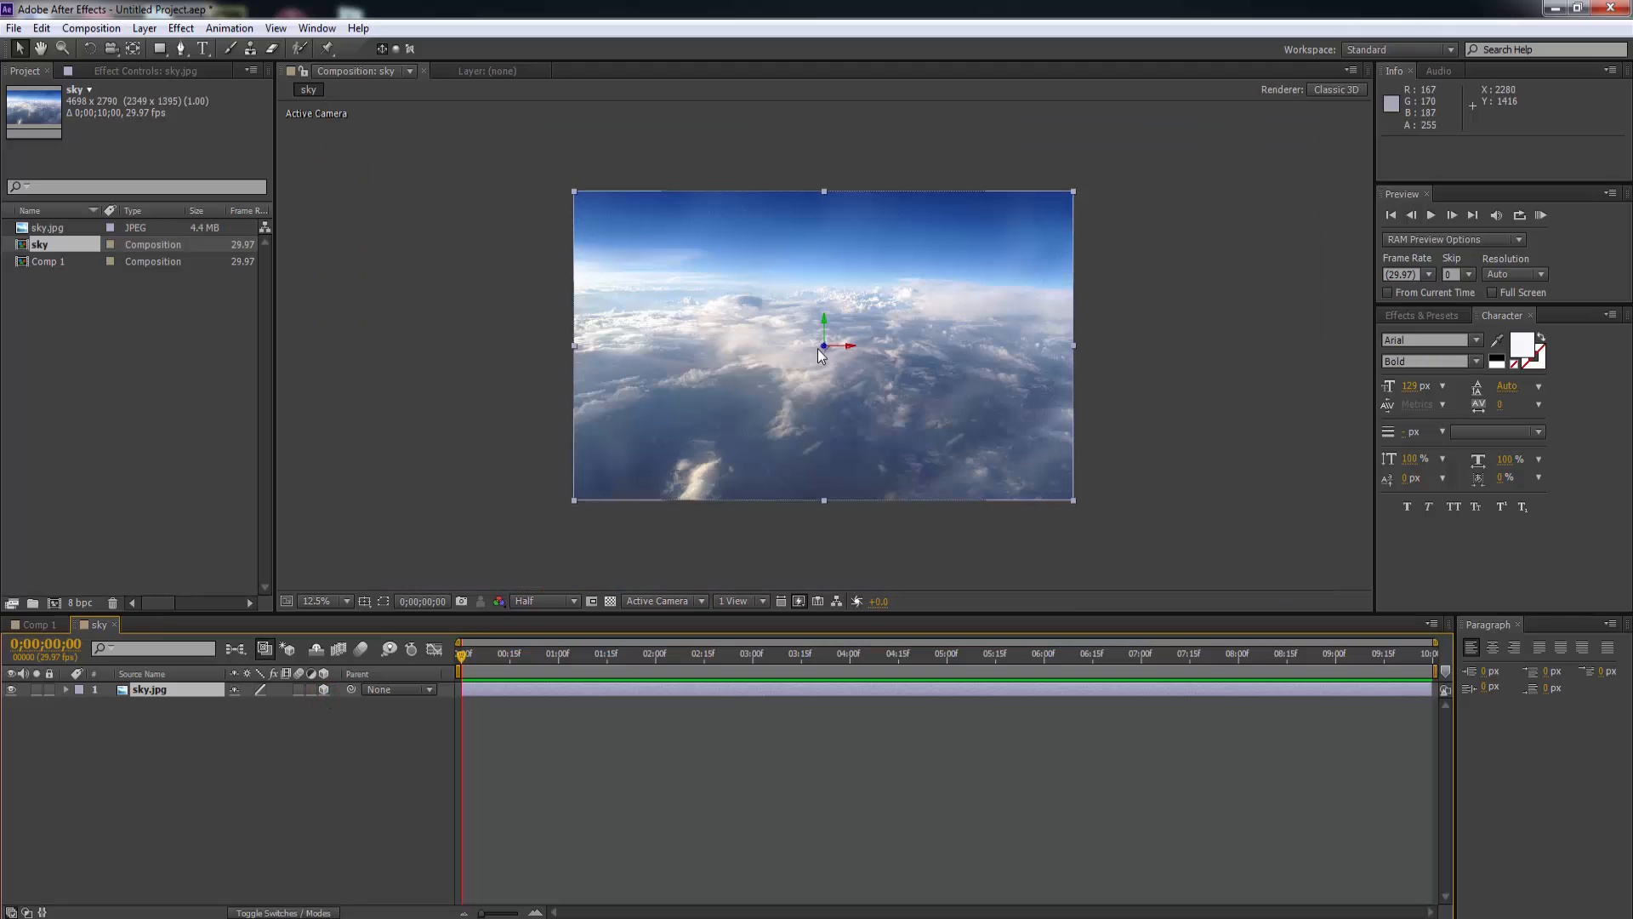
Push the sky.jpg layer far back along its Z axis and scale it to about 404% by 382%.
{"action": "left_click_drag", "start_coordinate": [825, 347], "coordinate": [818, 865]}
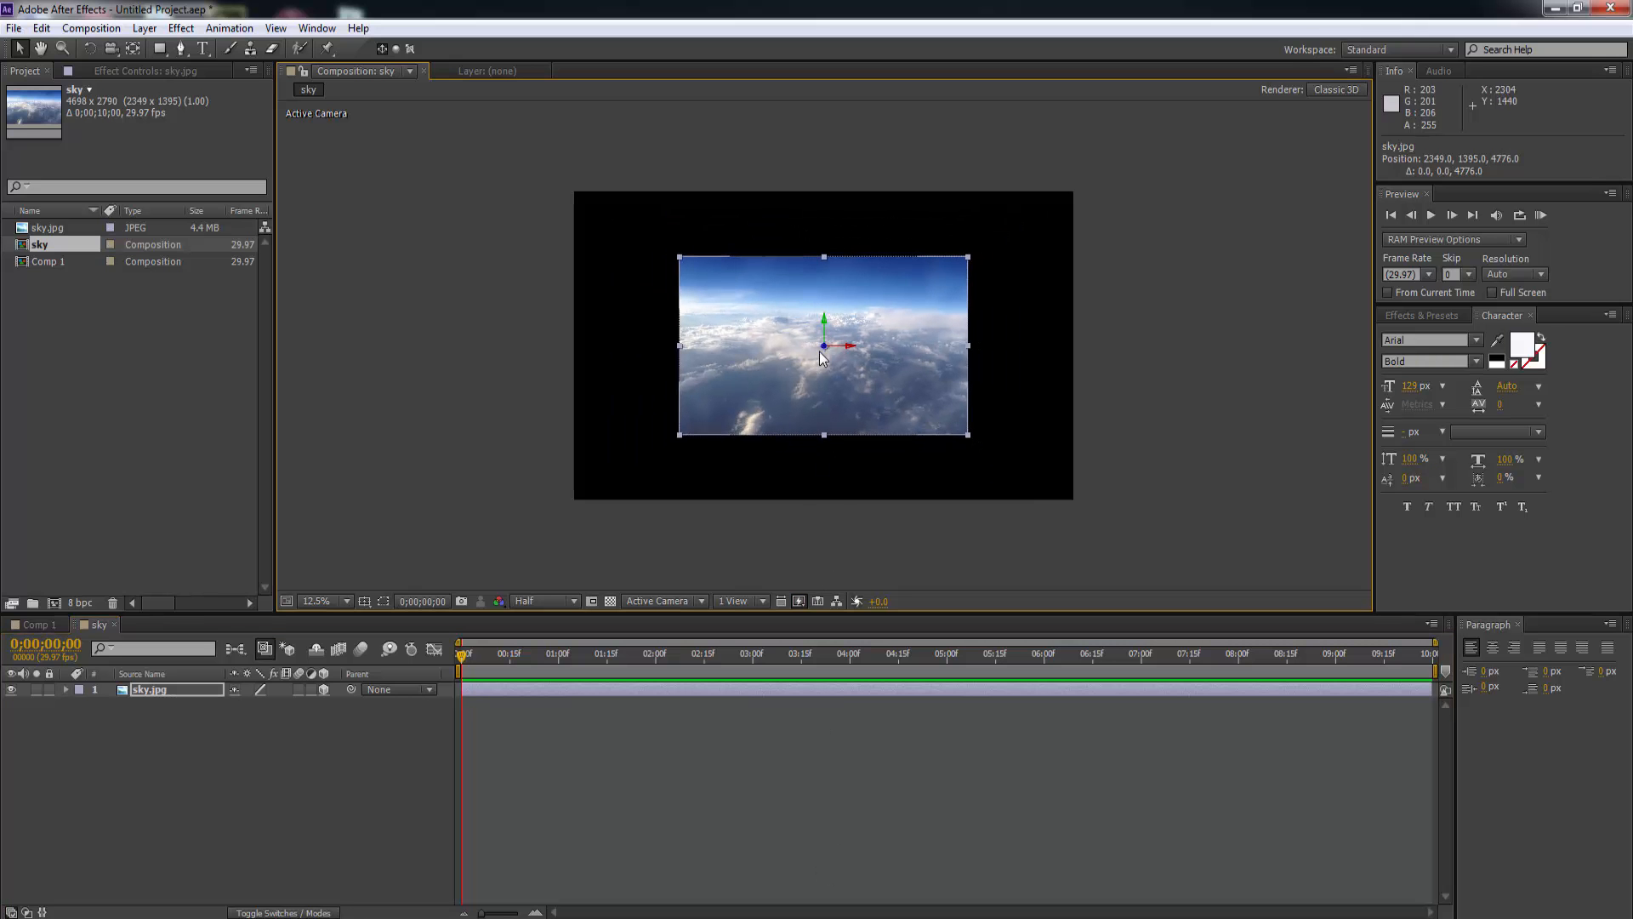
{"action": "left_click_drag", "start_coordinate": [825, 355], "coordinate": [856, 914]}
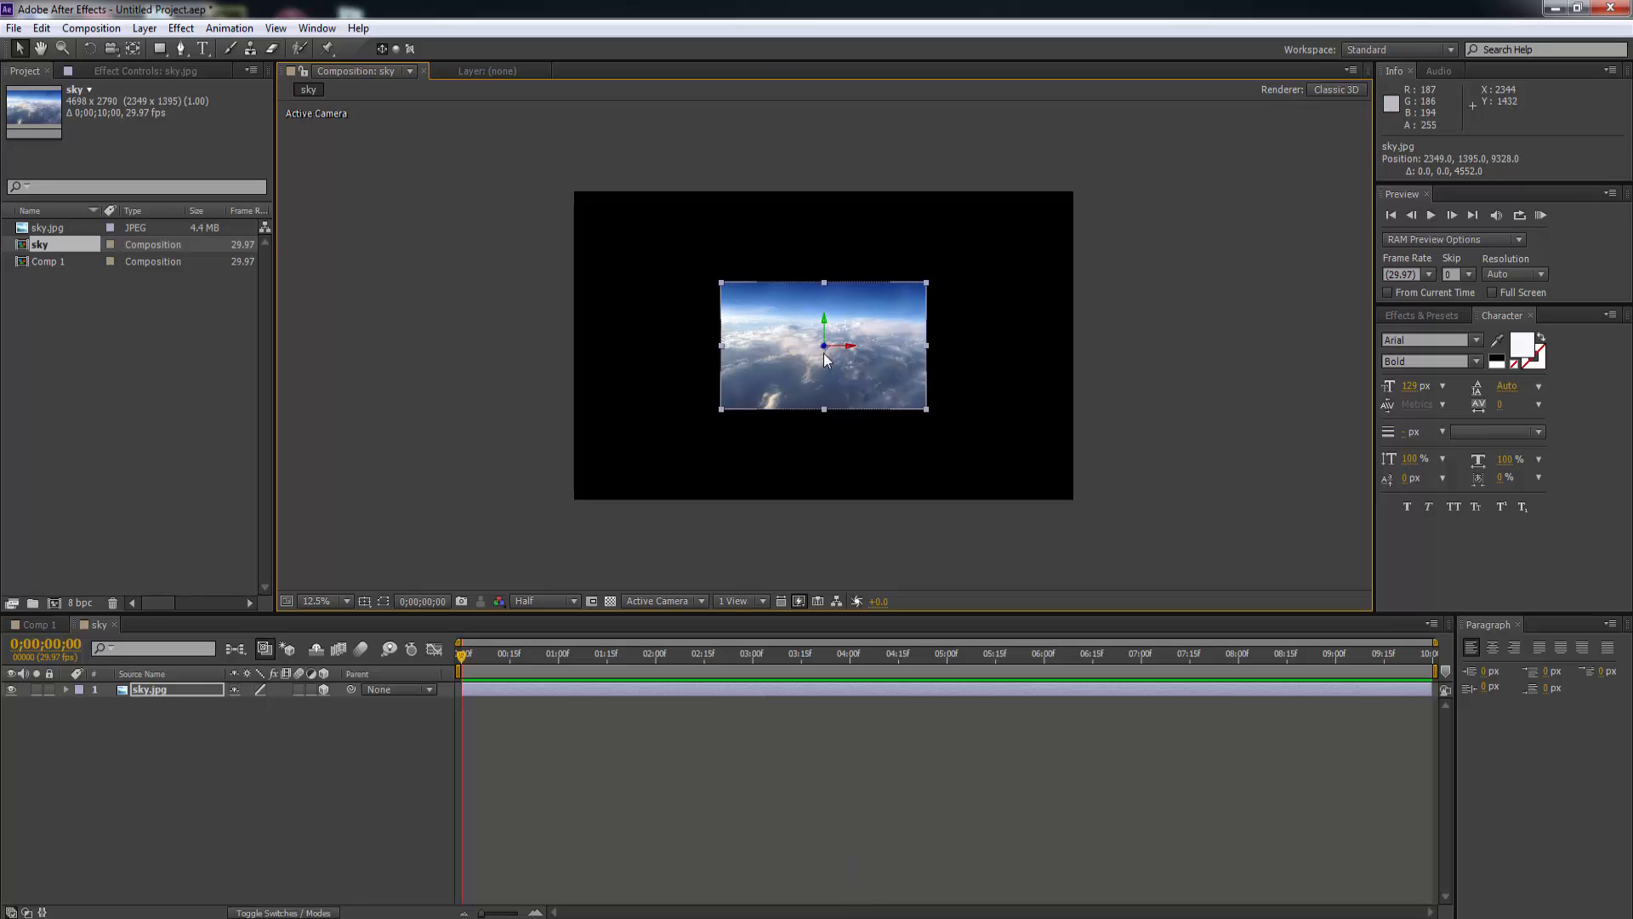
{"action": "left_click_drag", "start_coordinate": [825, 350], "coordinate": [856, 811]}
{"action": "left_click_drag", "start_coordinate": [742, 295], "coordinate": [484, 150]}
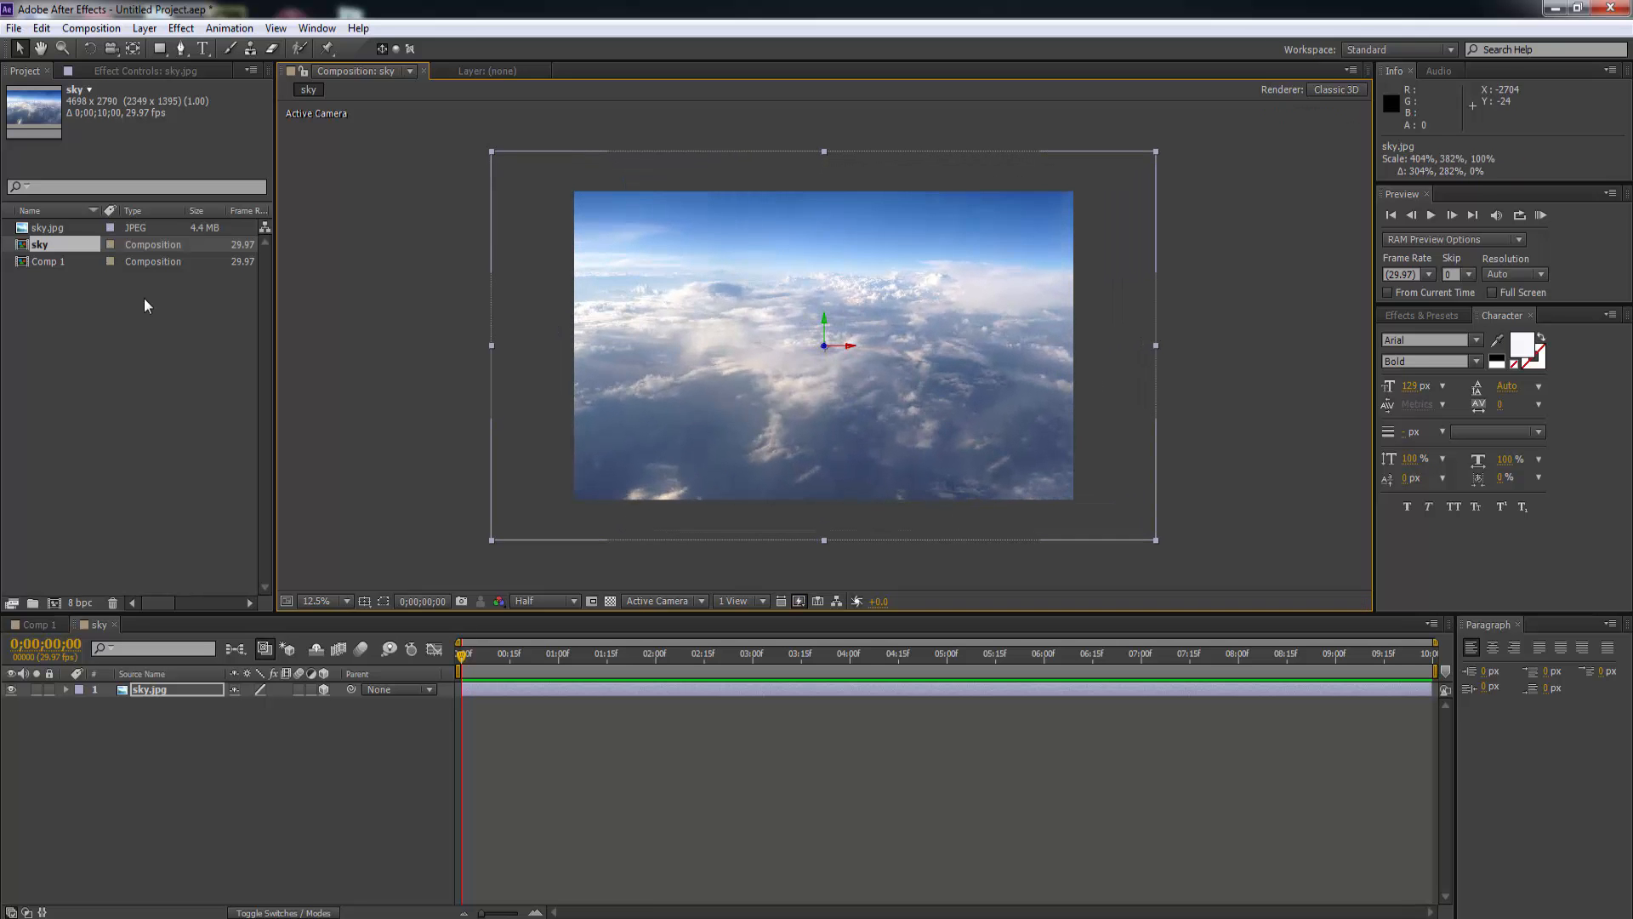
Create a new composition from Comp 1 so that Comp 1 is nested in it as a layer.
{"action": "left_click", "coordinate": [109, 315]}
{"action": "left_click", "coordinate": [39, 262]}
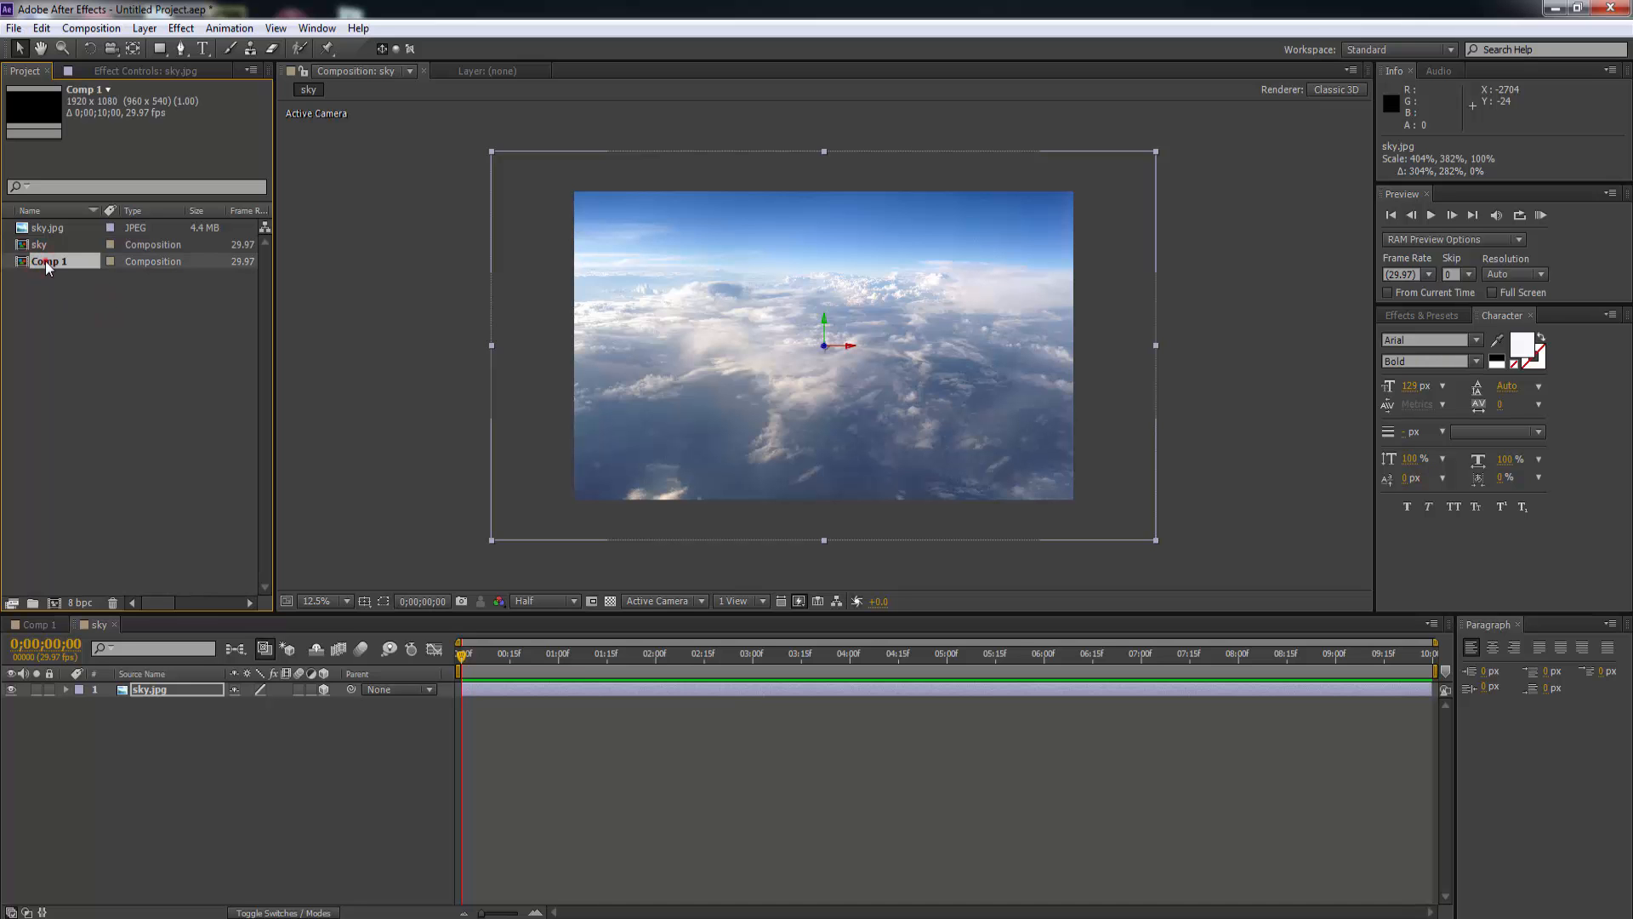
{"action": "left_click_drag", "start_coordinate": [44, 262], "coordinate": [55, 601]}
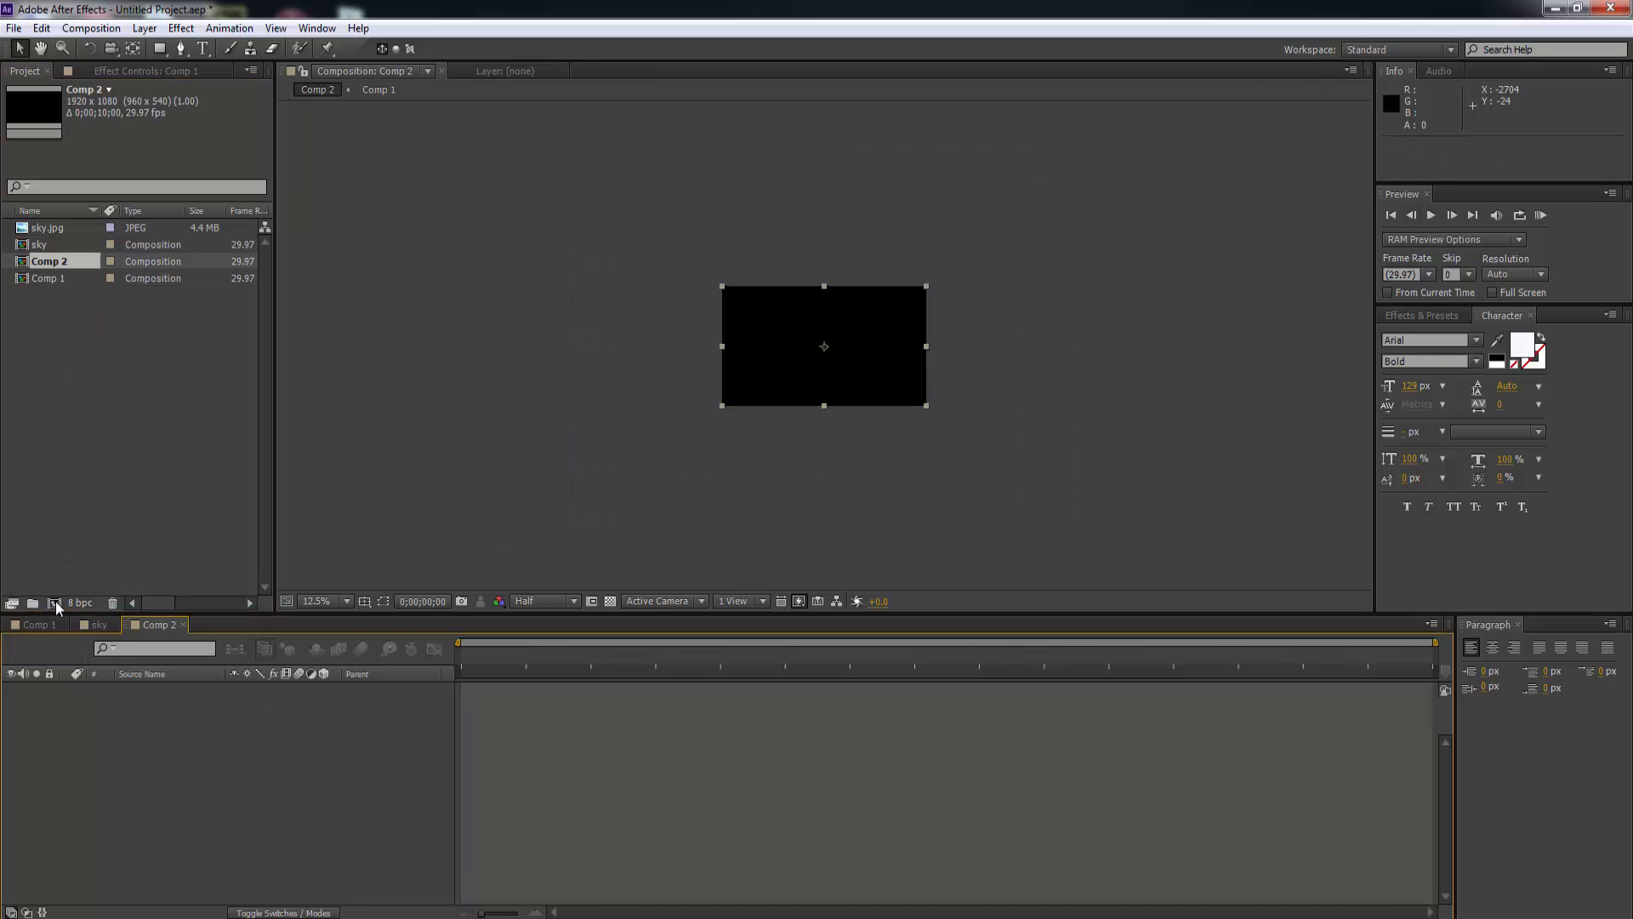
{"action": "key", "text": "shift+slash"}
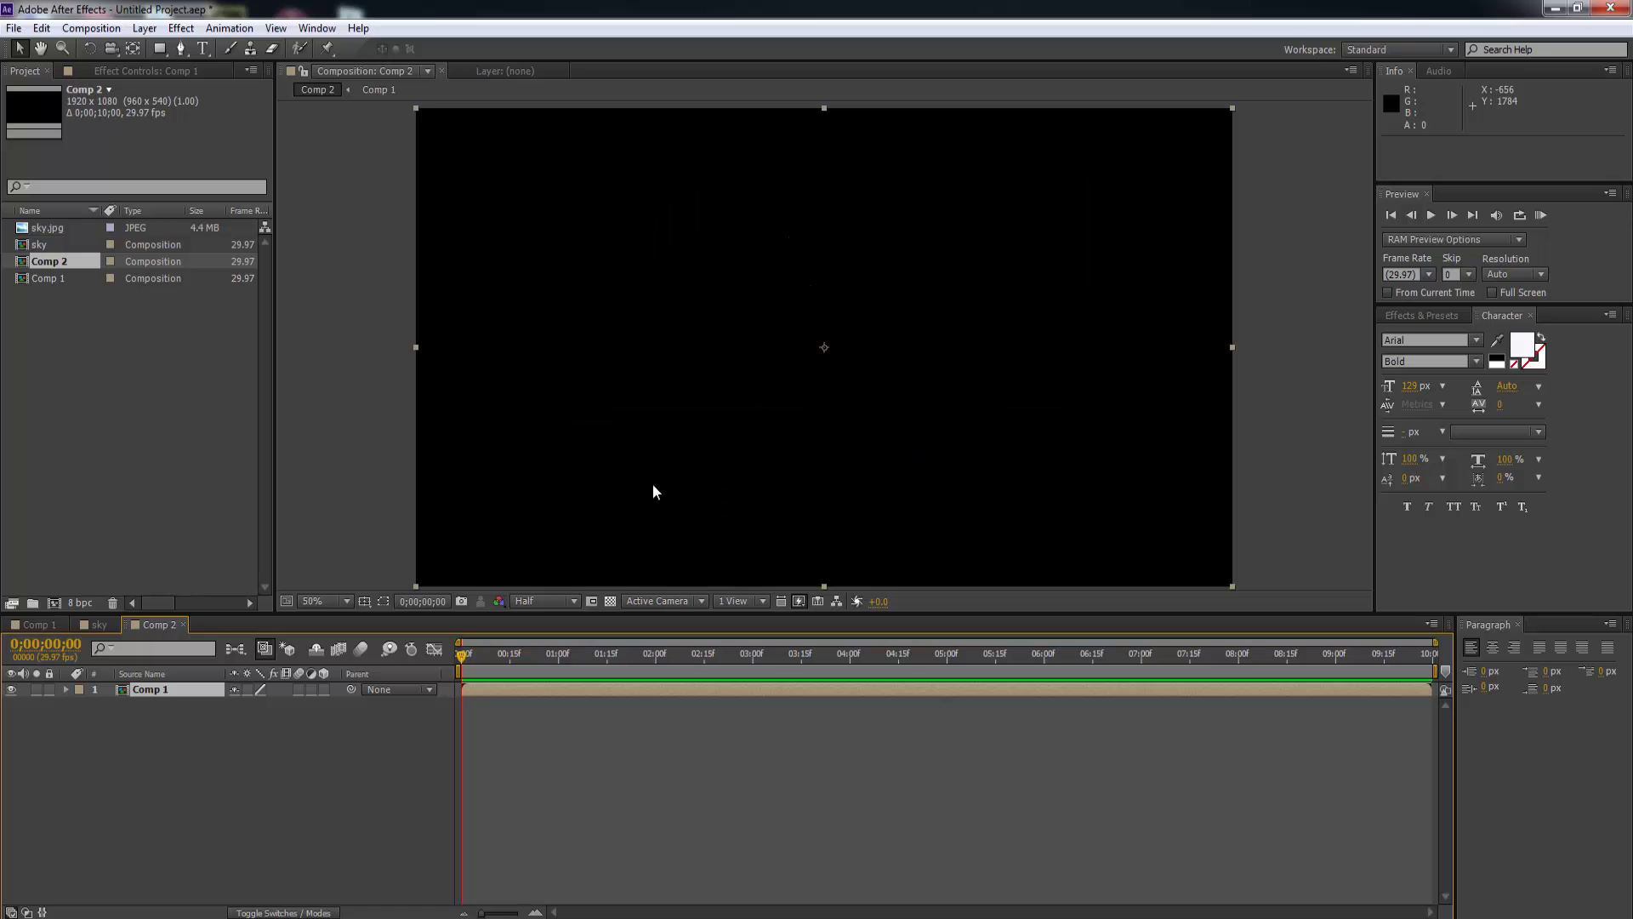
Add sky.jpg beneath the Comp 1 layer and scale it down to about 65% by 70%.
{"action": "left_click_drag", "start_coordinate": [50, 228], "coordinate": [143, 713]}
{"action": "key", "text": "comma"}
{"action": "key", "text": "comma"}
{"action": "key", "text": "comma"}
{"action": "key", "text": "comma"}
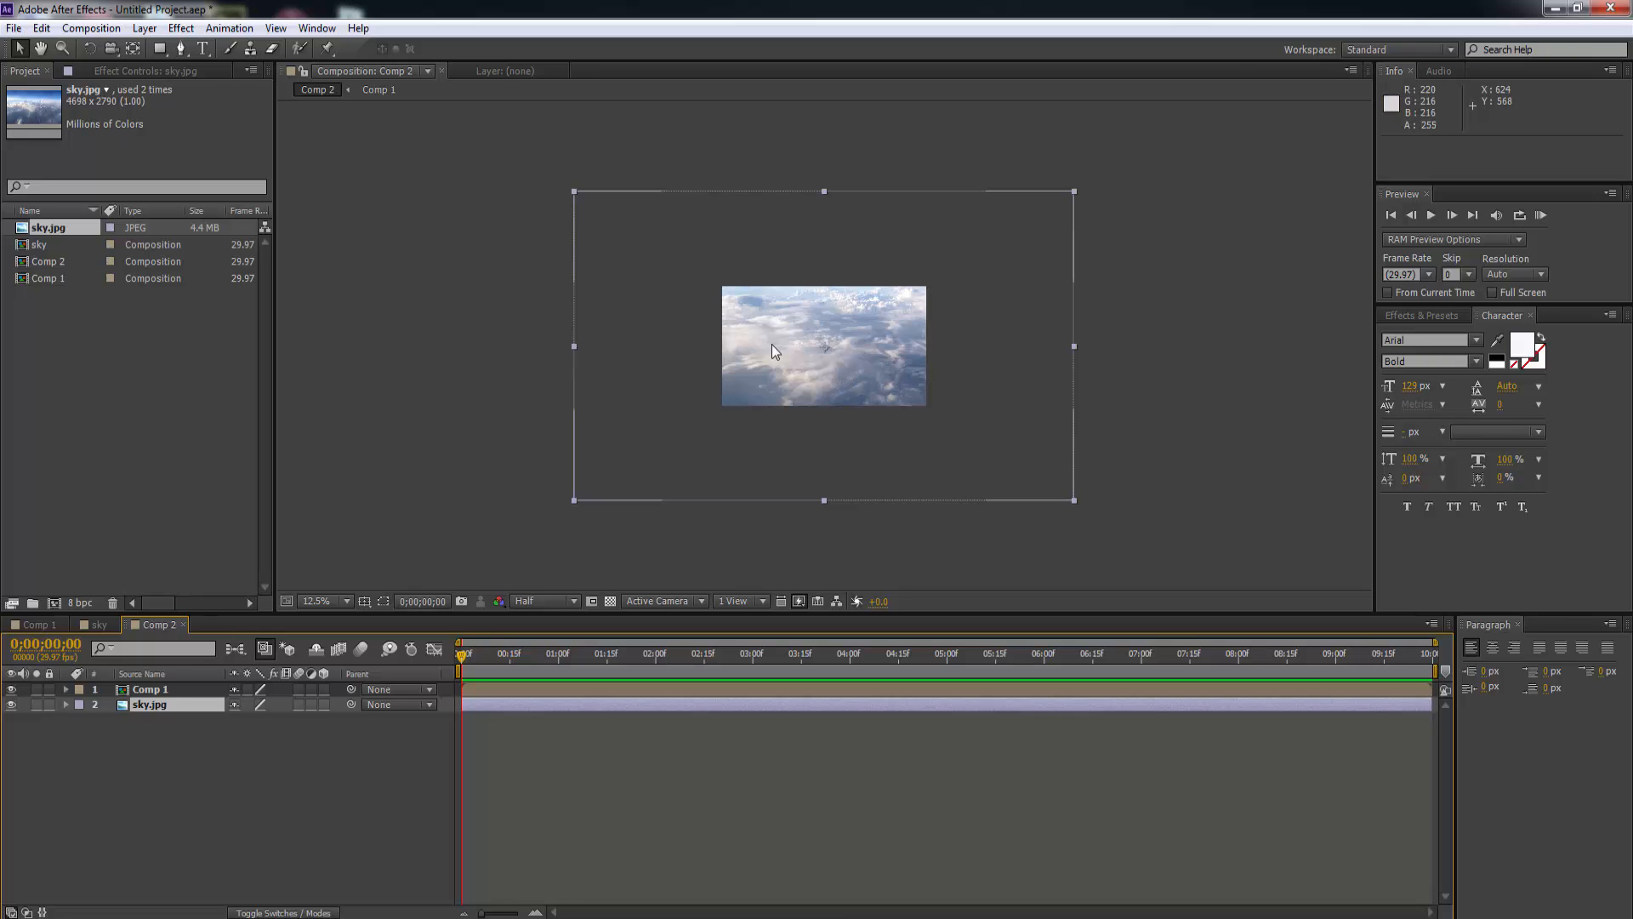
{"action": "left_click_drag", "start_coordinate": [572, 193], "coordinate": [657, 234]}
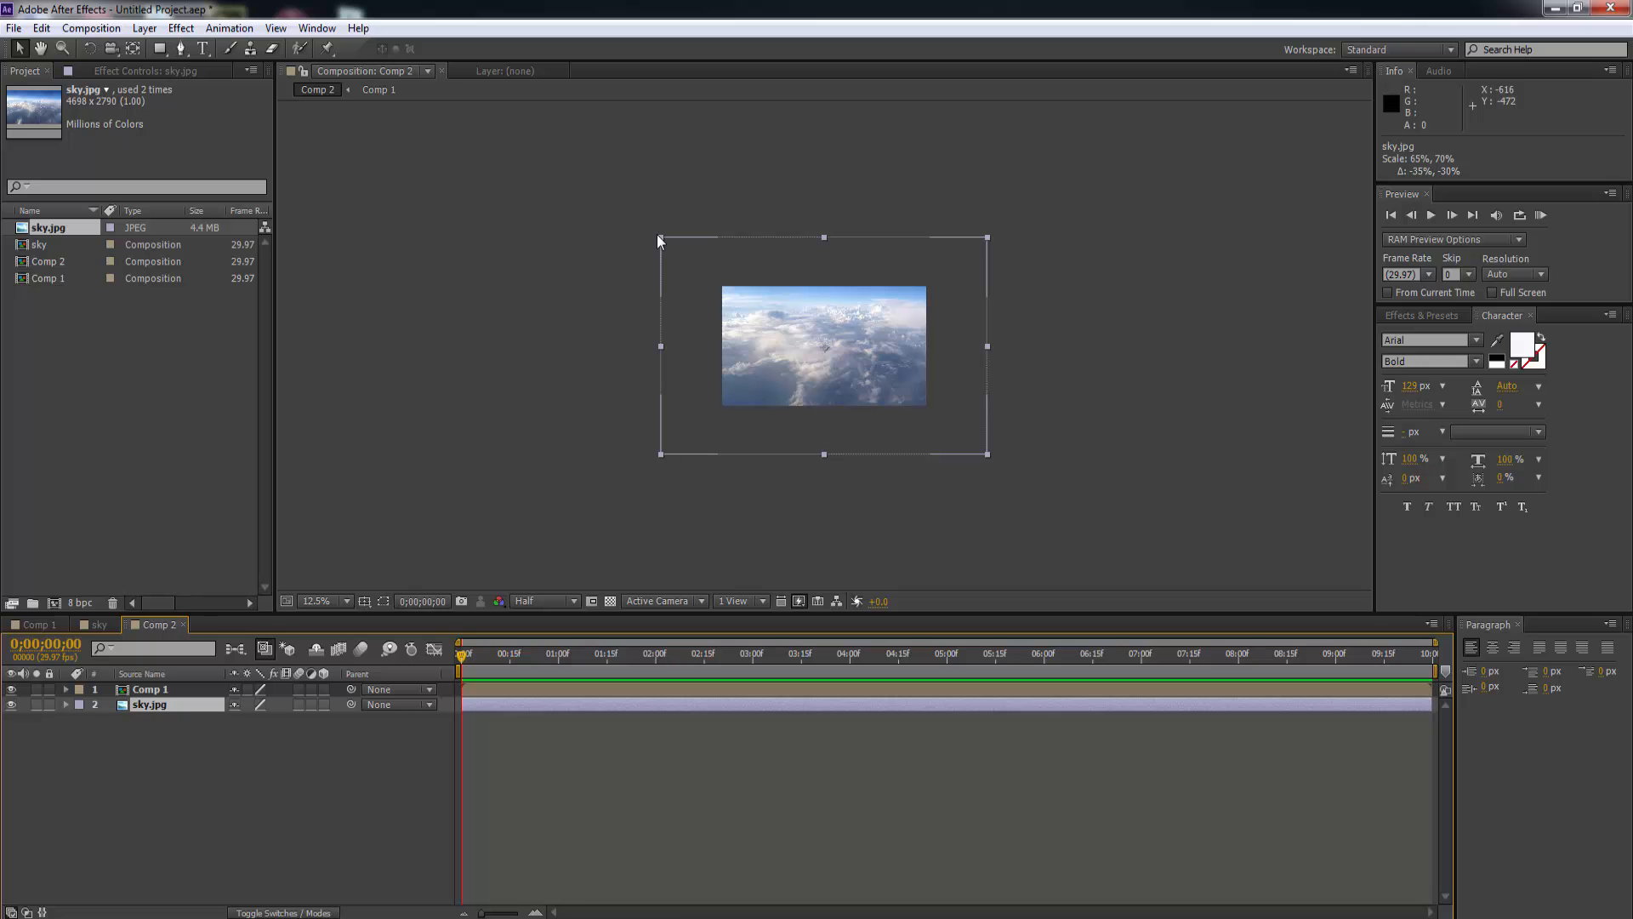
{"action": "key", "text": "period"}
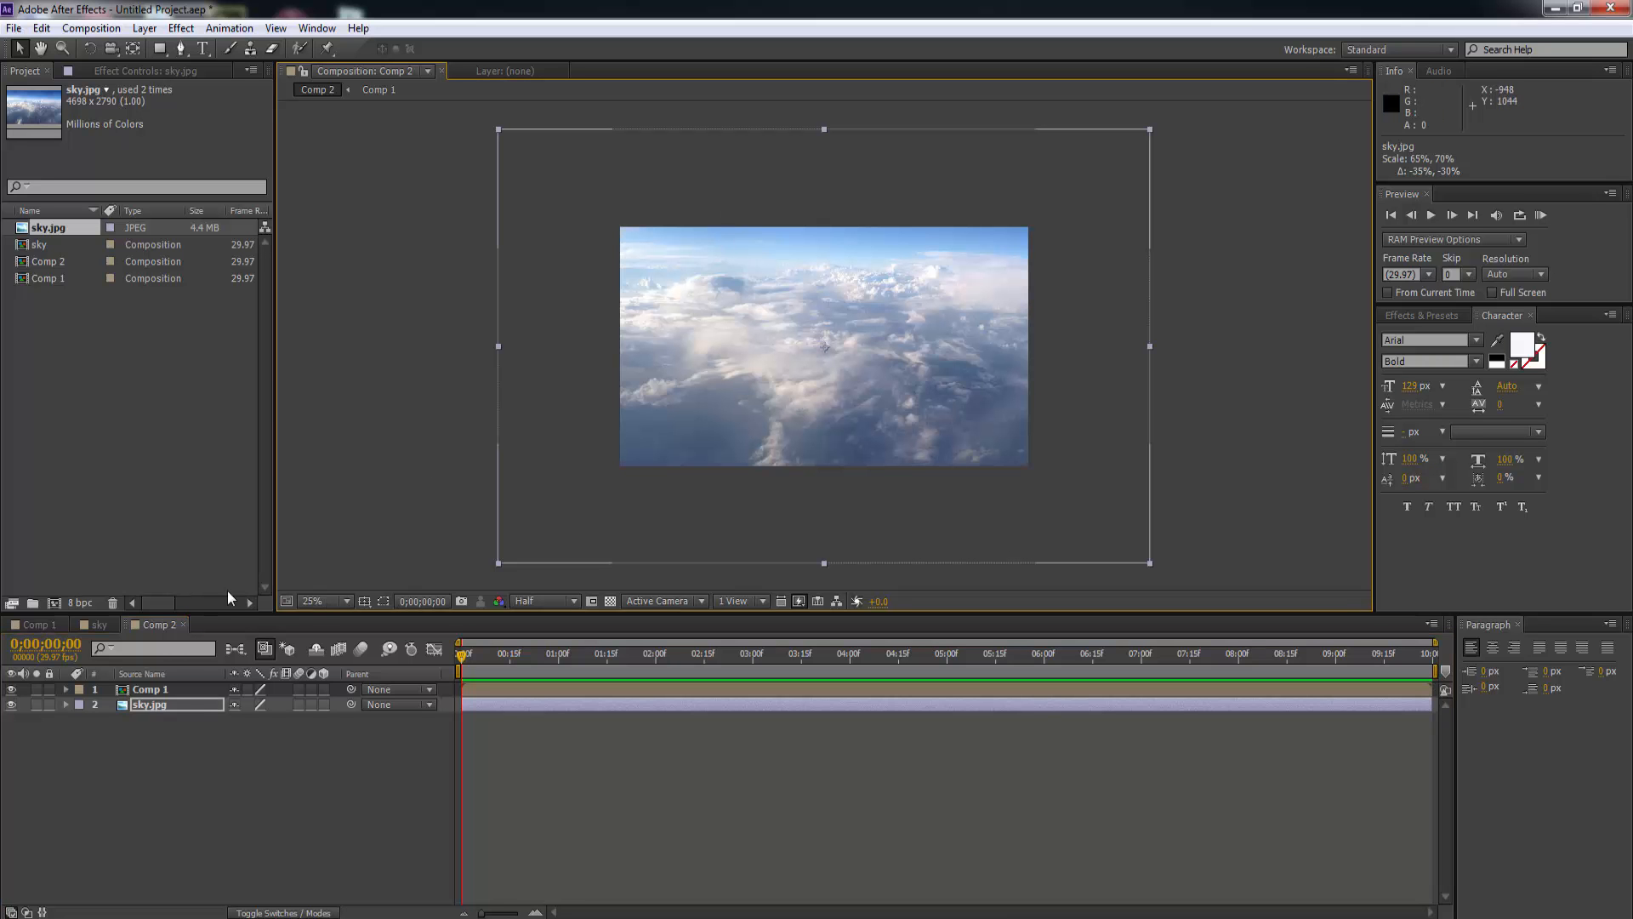
Make the sky.jpg layer in Comp 2 a 3D layer and apply the Corner Pin distort effect to it.
{"action": "left_click", "coordinate": [150, 704]}
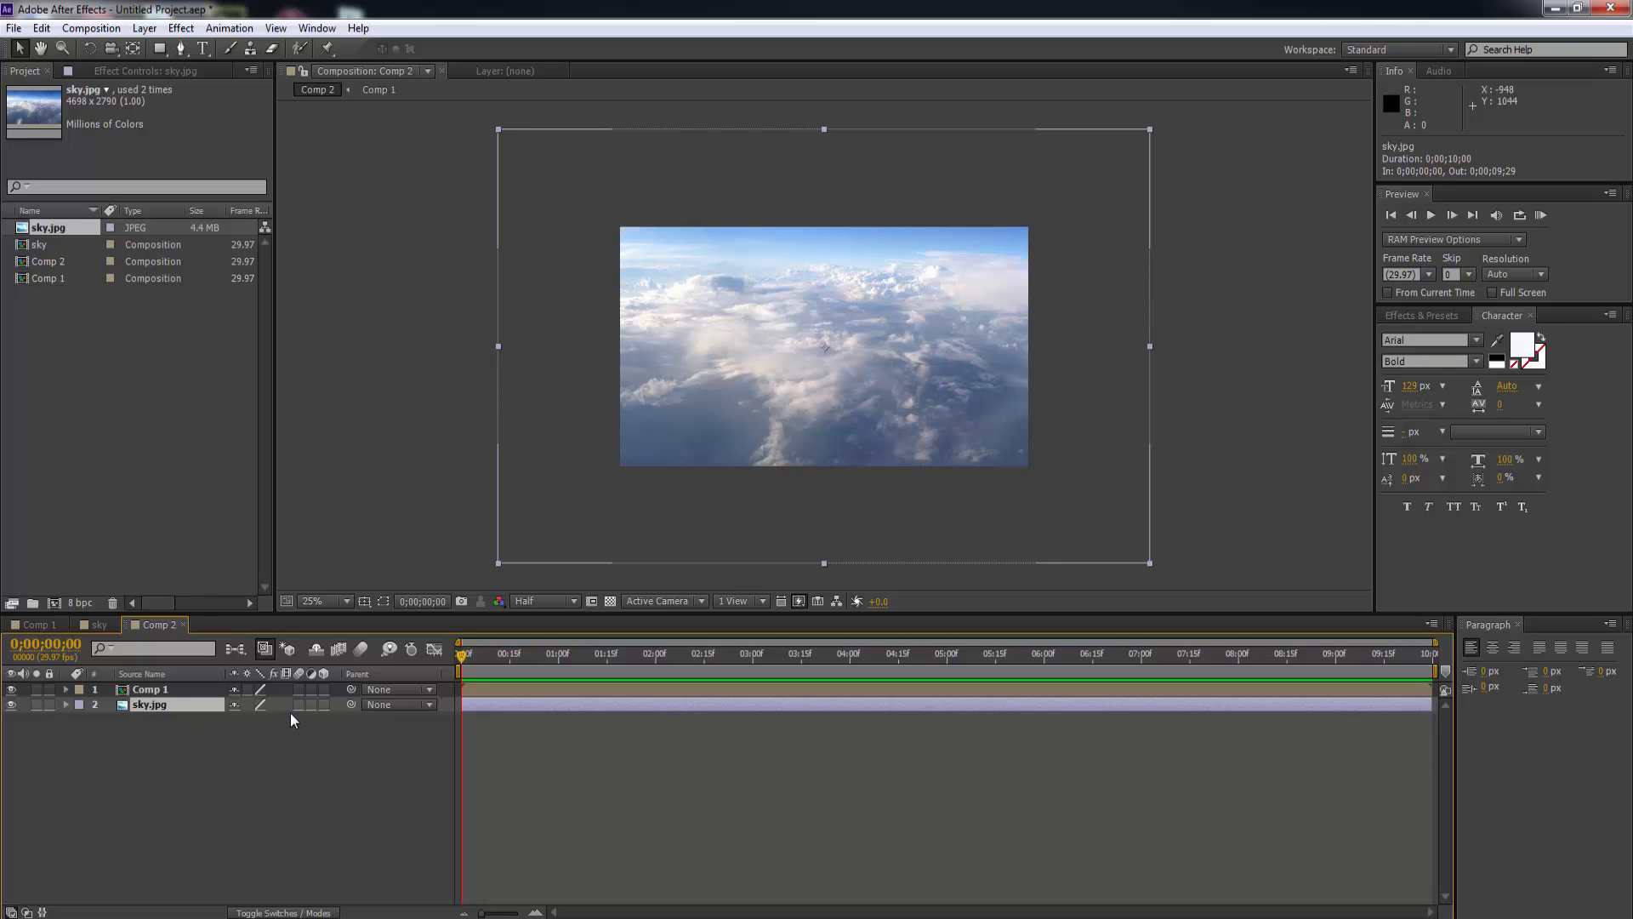
{"action": "left_click", "coordinate": [324, 705]}
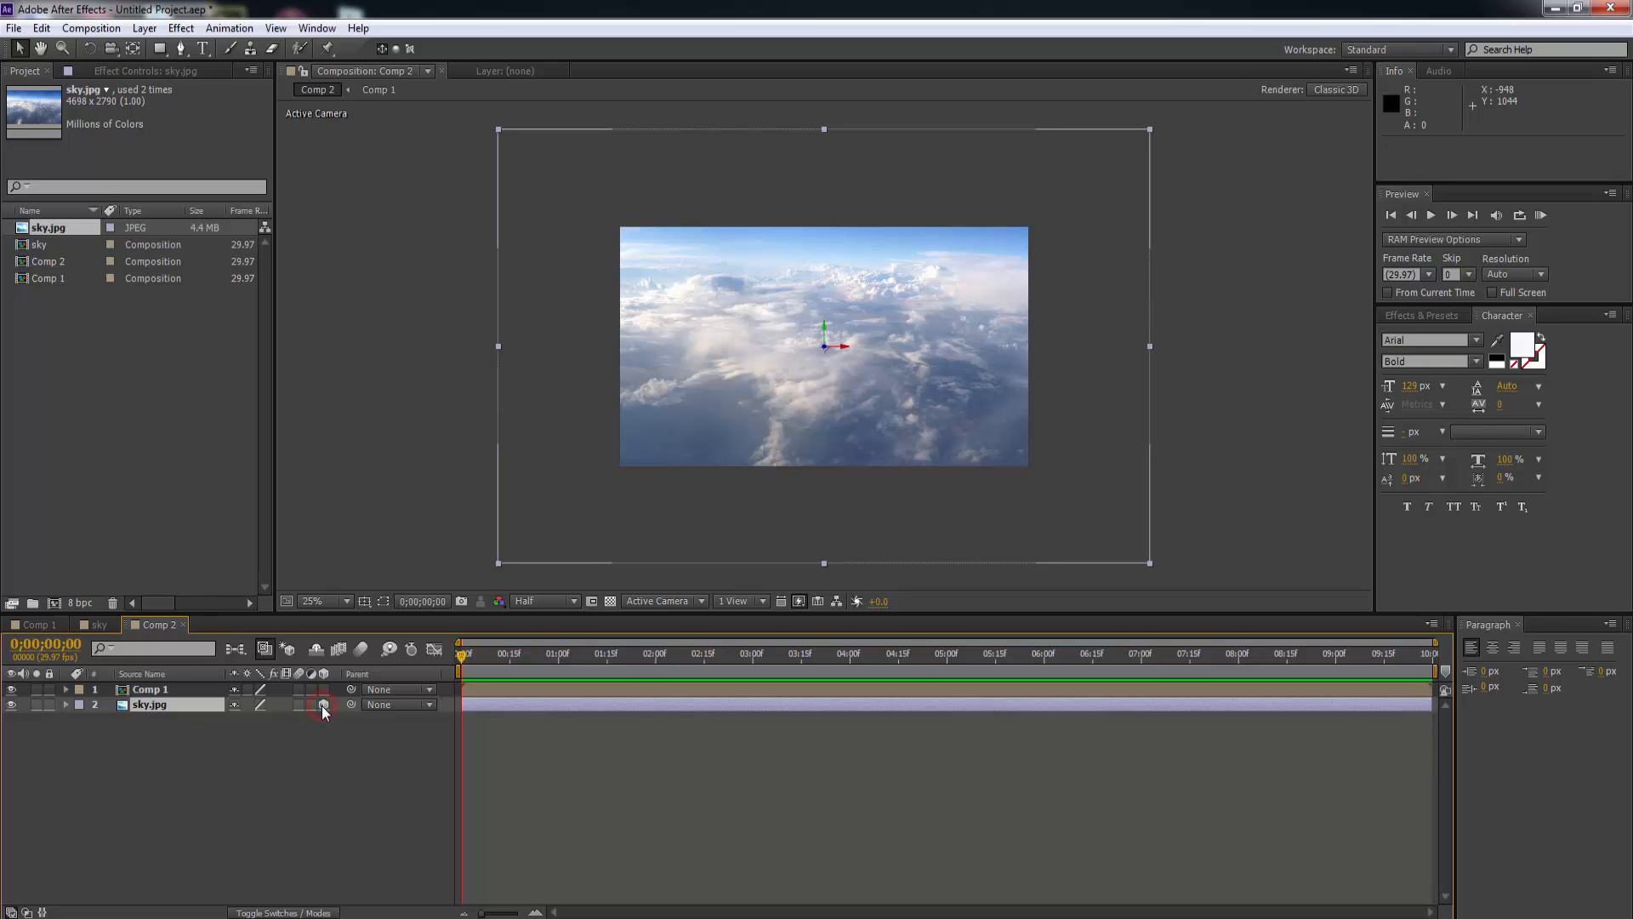
{"action": "right_click", "coordinate": [161, 701]}
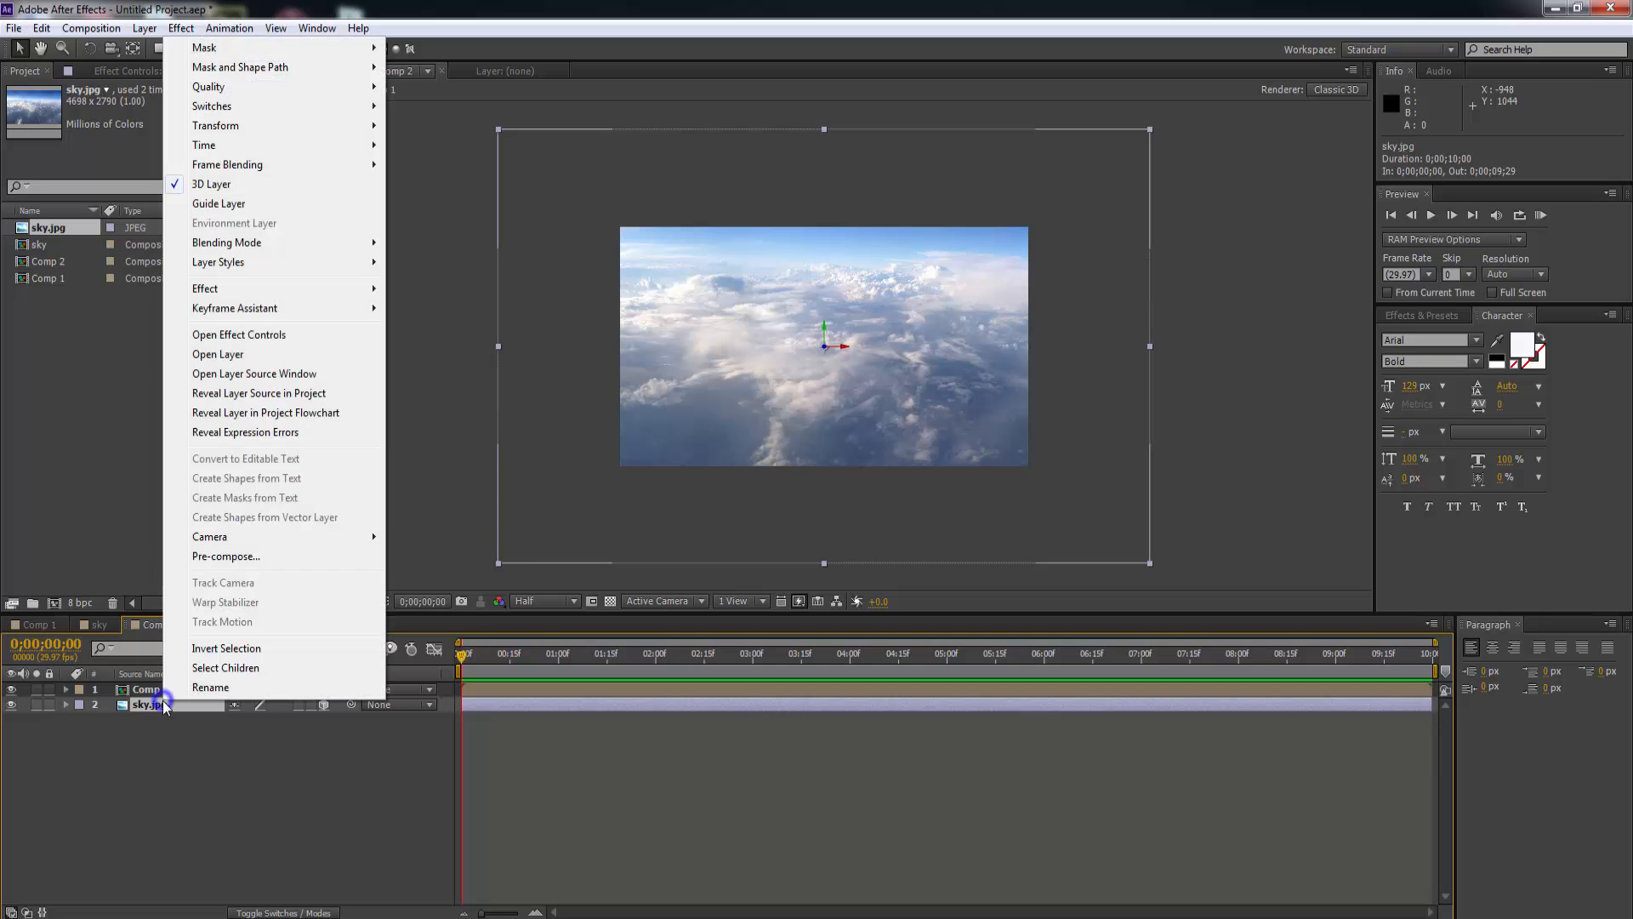
{"action": "mouse_move", "coordinate": [299, 287]}
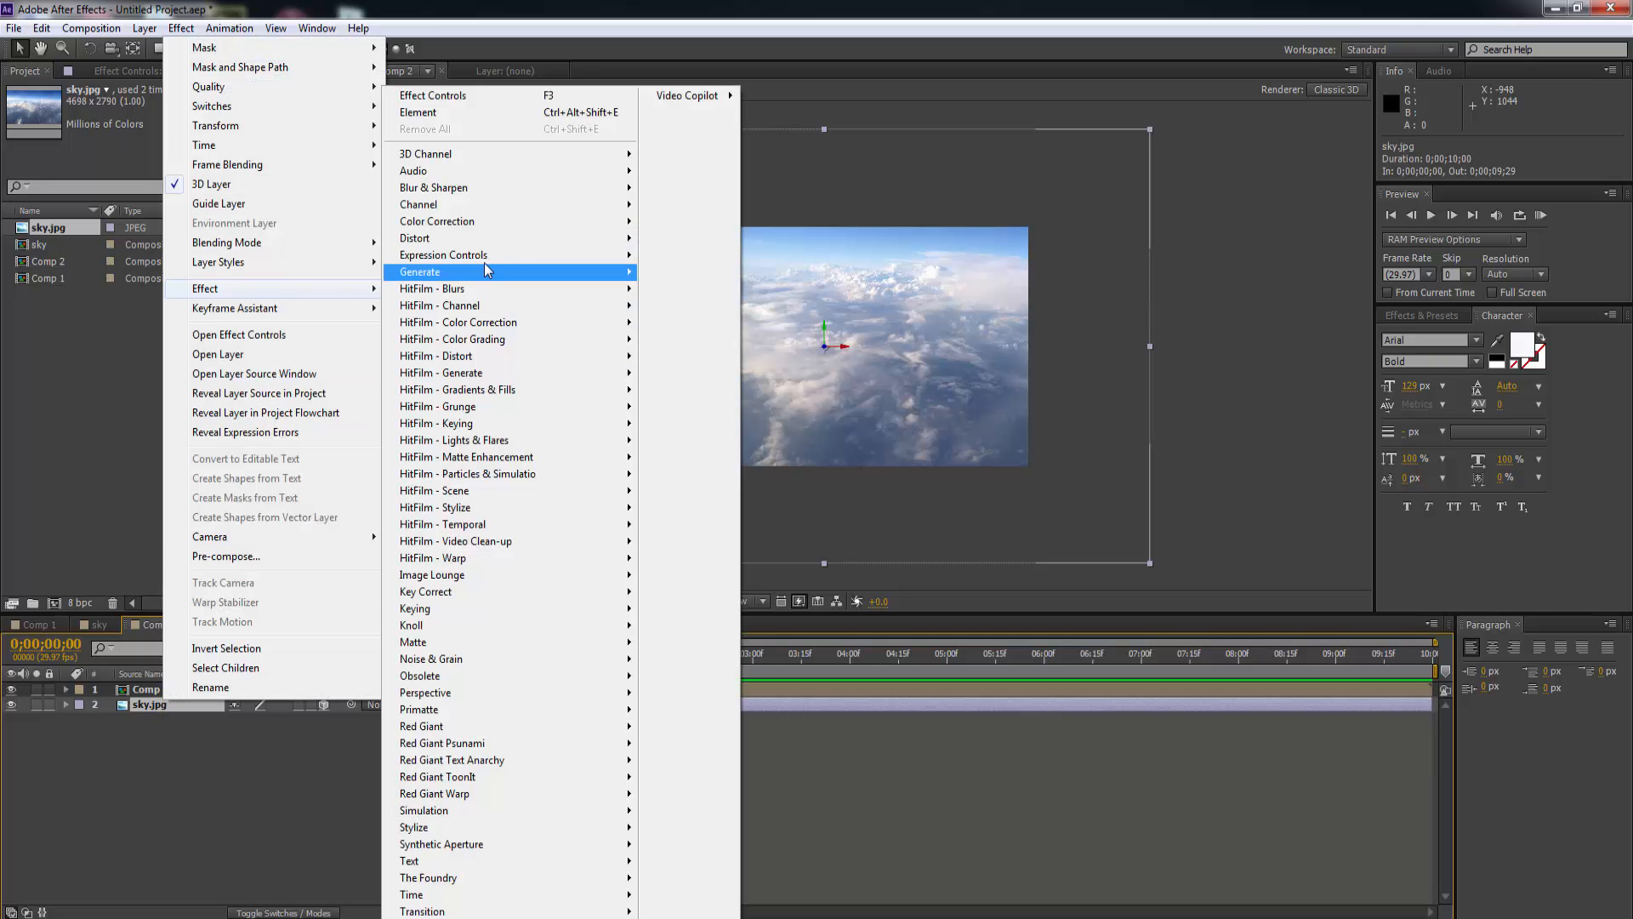
{"action": "mouse_move", "coordinate": [525, 238]}
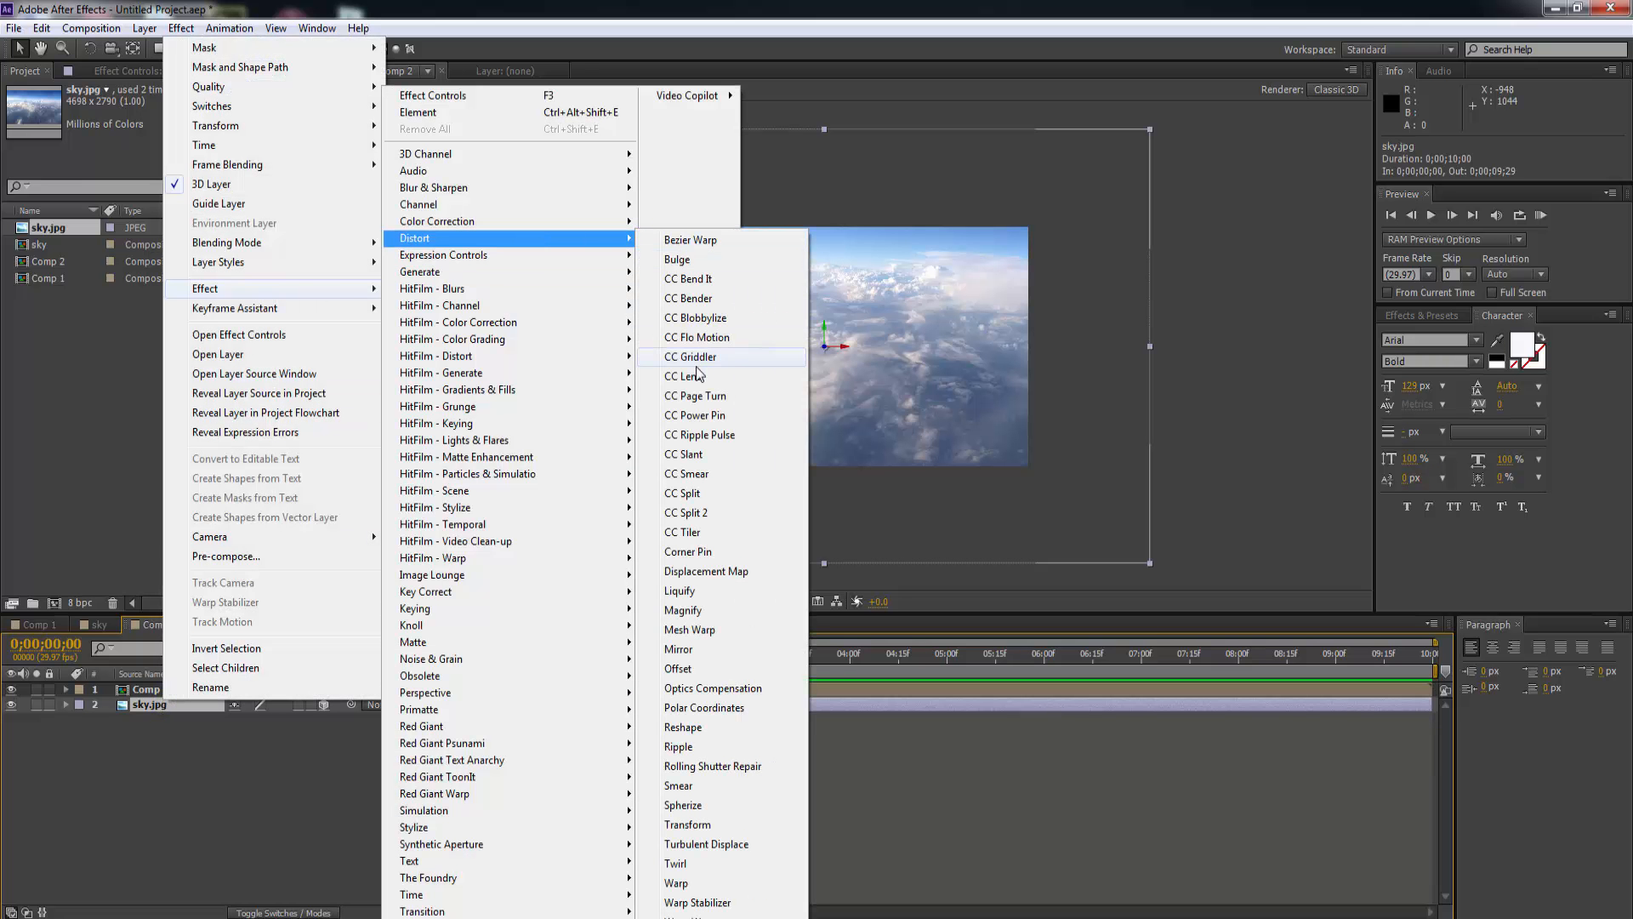
{"action": "left_click", "coordinate": [699, 551]}
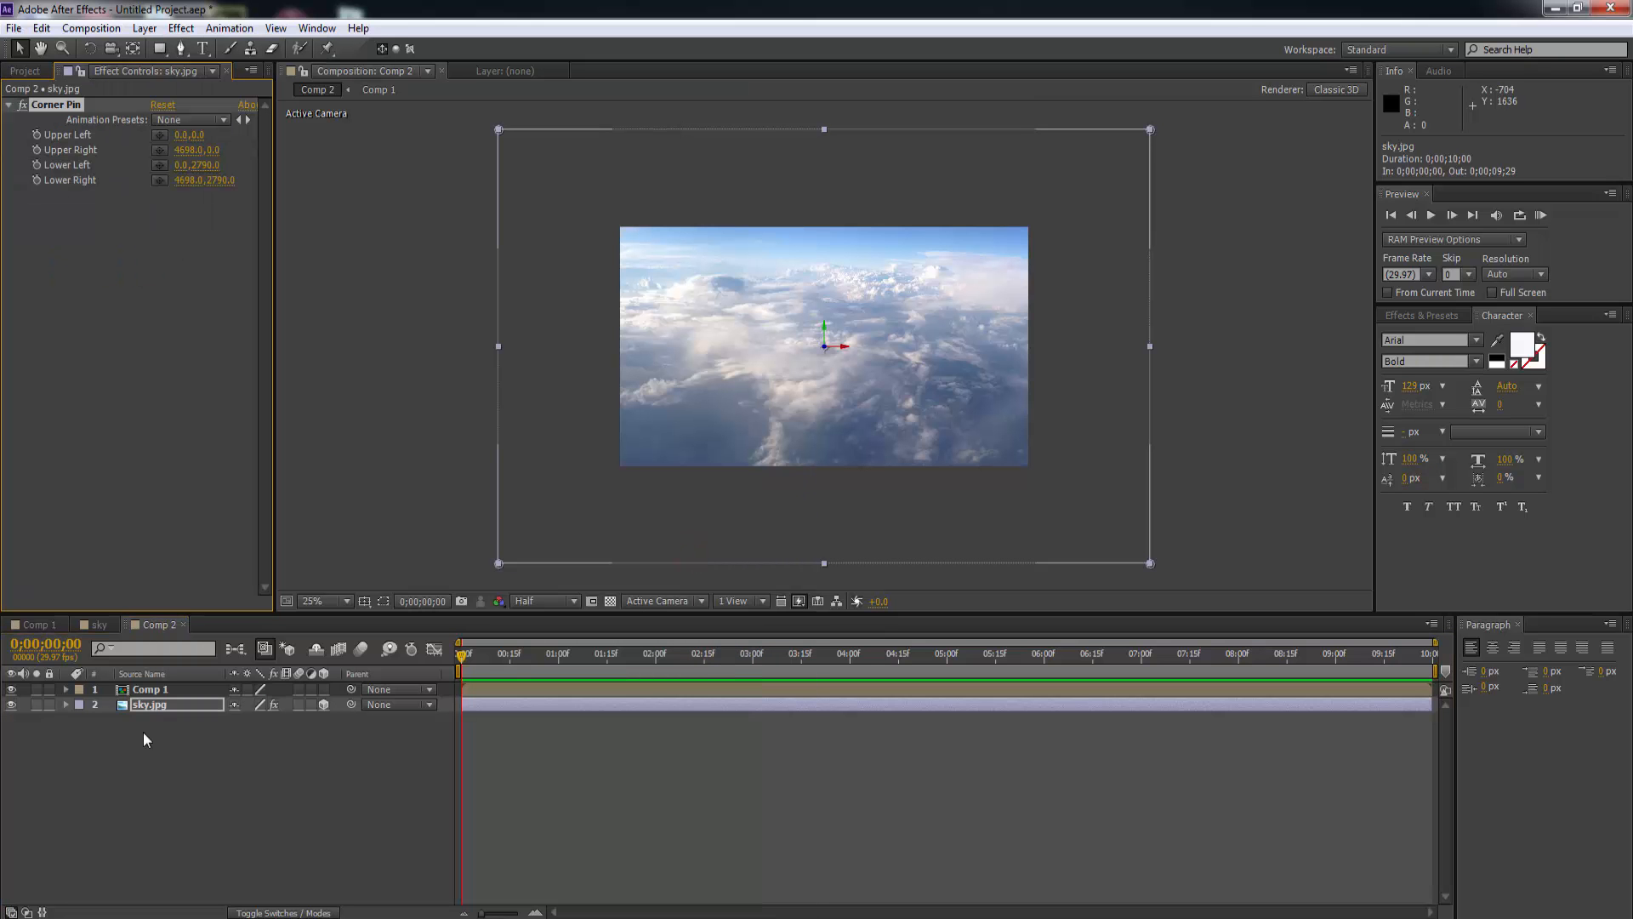
Enable keyframing for all four Corner Pin points of the sky.jpg layer at 0;00;00;00.
{"action": "left_click", "coordinate": [65, 706]}
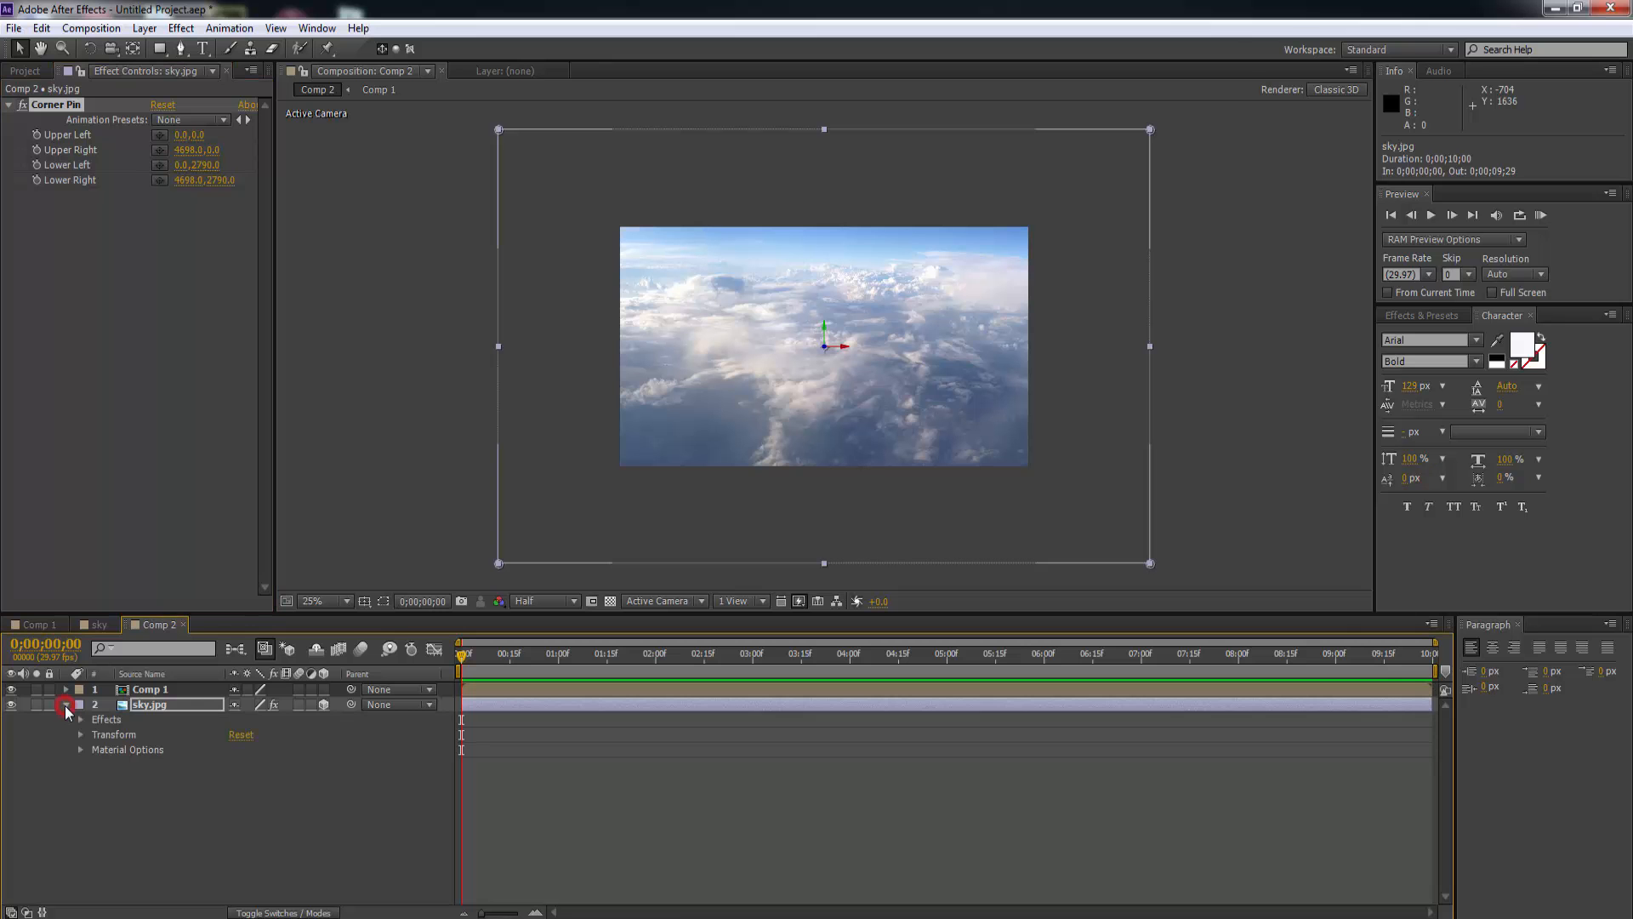
{"action": "left_click", "coordinate": [80, 720]}
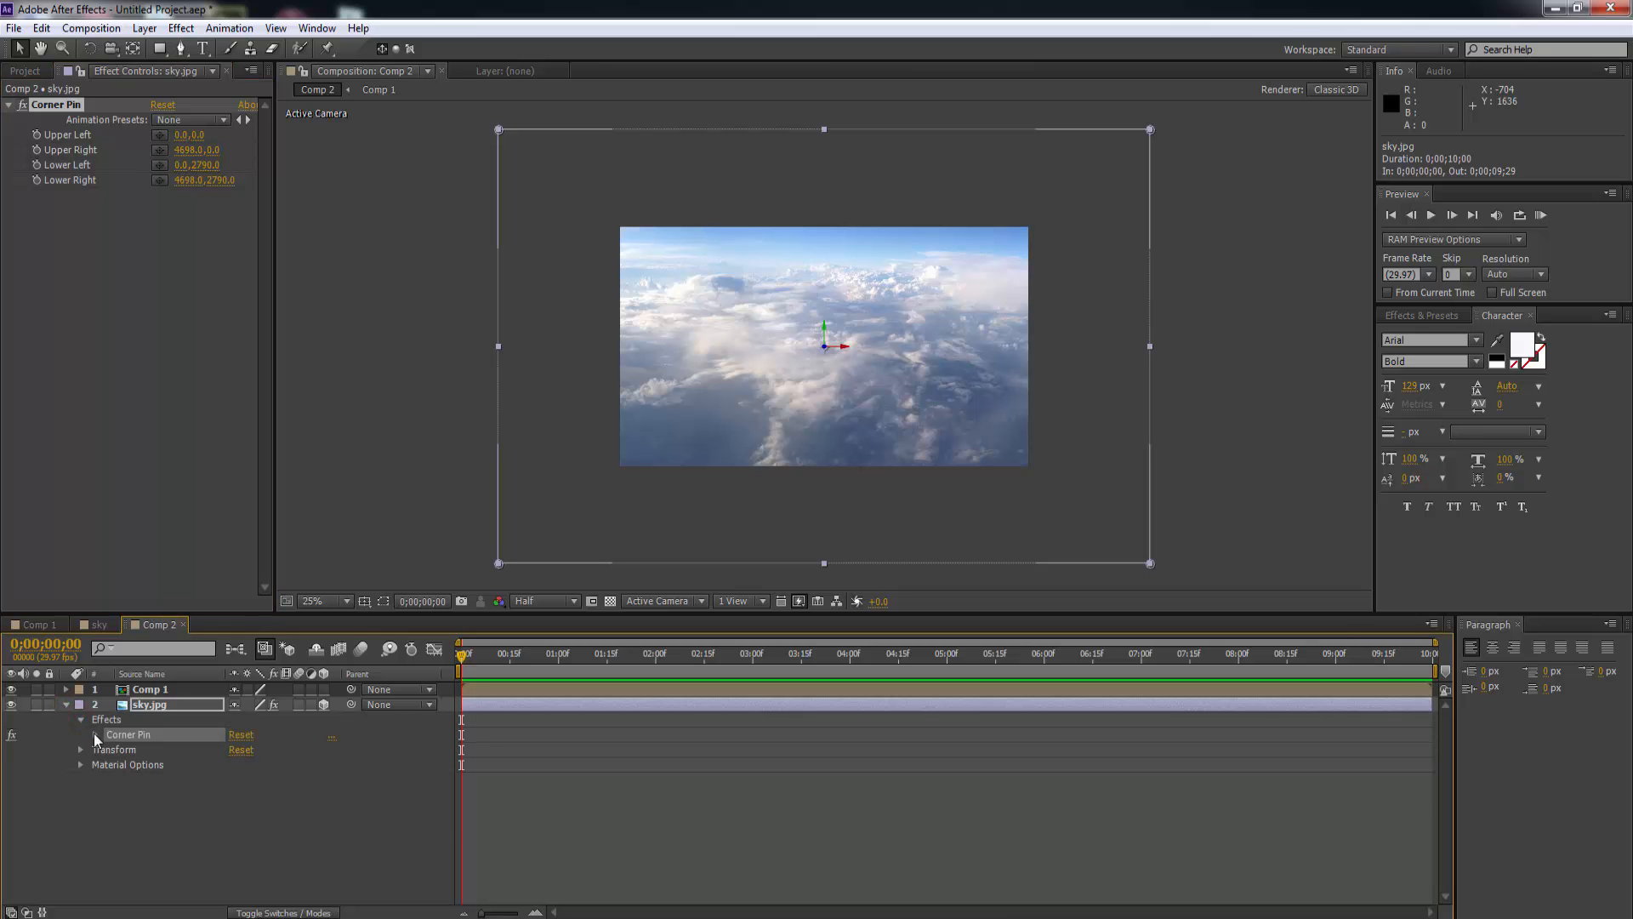
{"action": "left_click", "coordinate": [95, 735]}
{"action": "left_click_drag", "start_coordinate": [109, 754], "coordinate": [154, 809]}
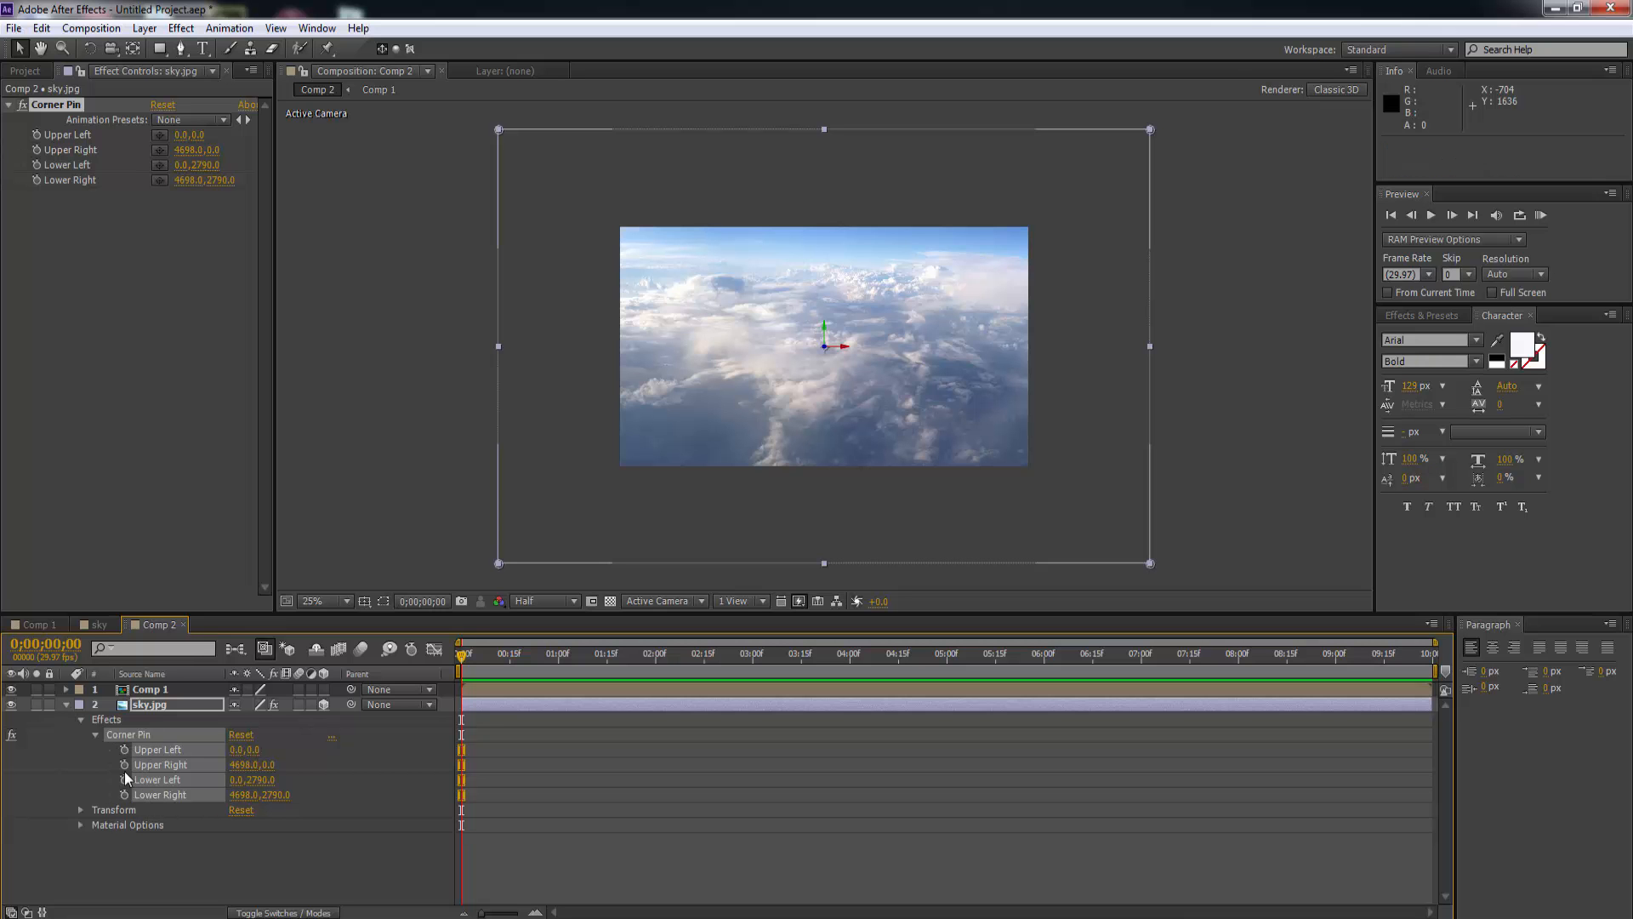
{"action": "left_click", "coordinate": [125, 750]}
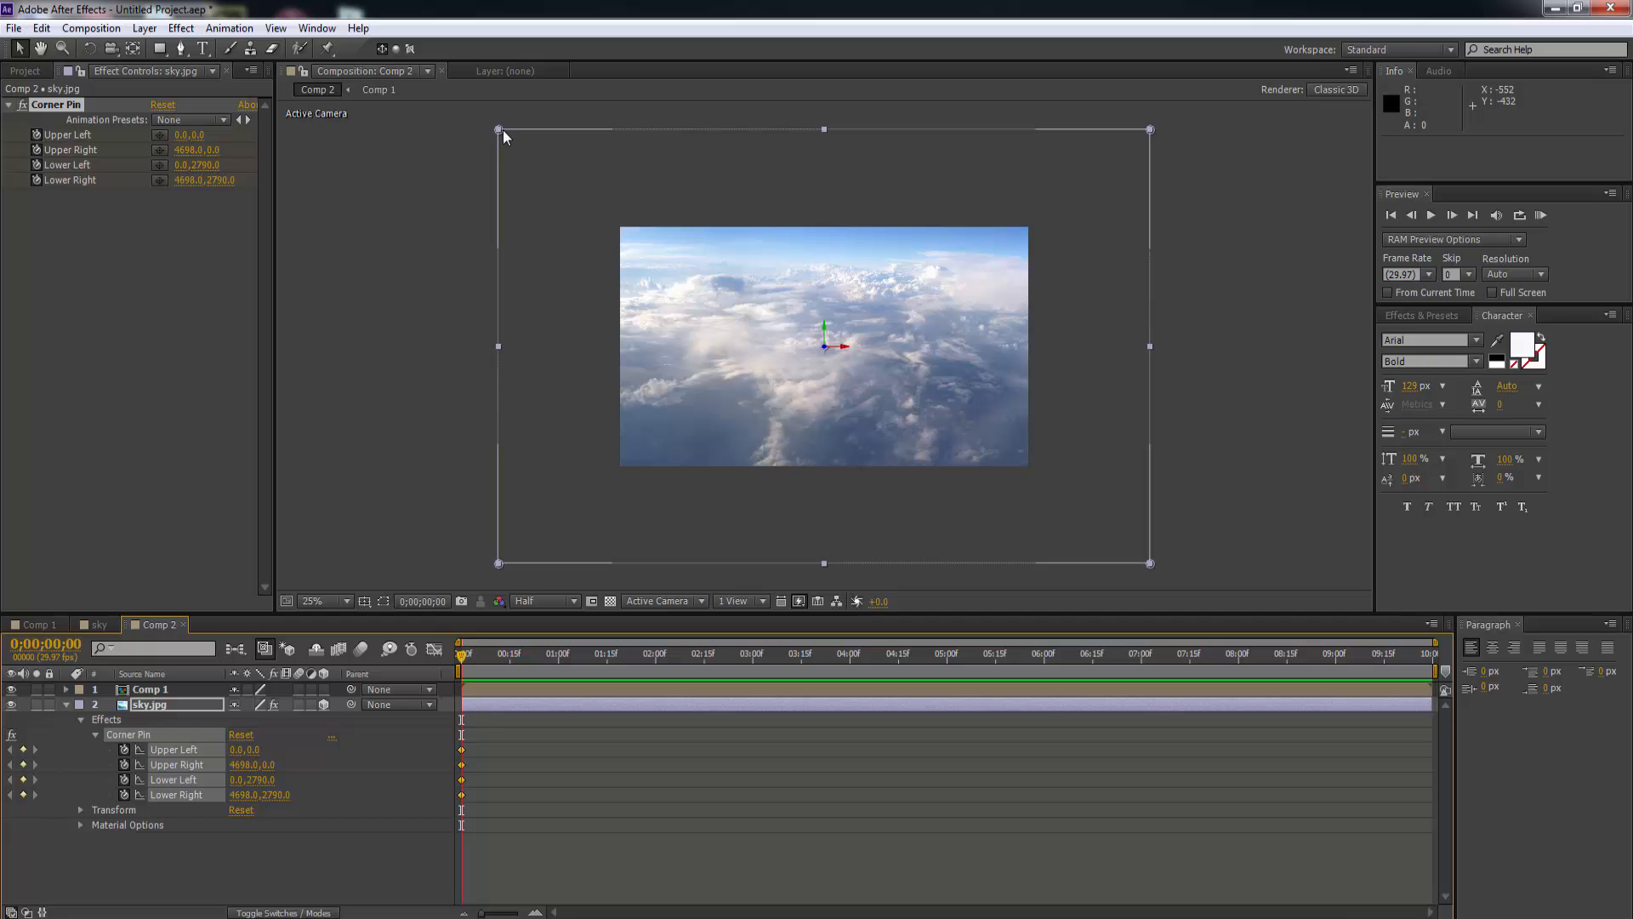
Pull the Corner Pin points inward to about 619,17 (upper left), 4024,17 (upper right), 742,2790 (lower left) and 3987,2784 (lower right).
{"action": "left_click_drag", "start_coordinate": [499, 130], "coordinate": [584, 132]}
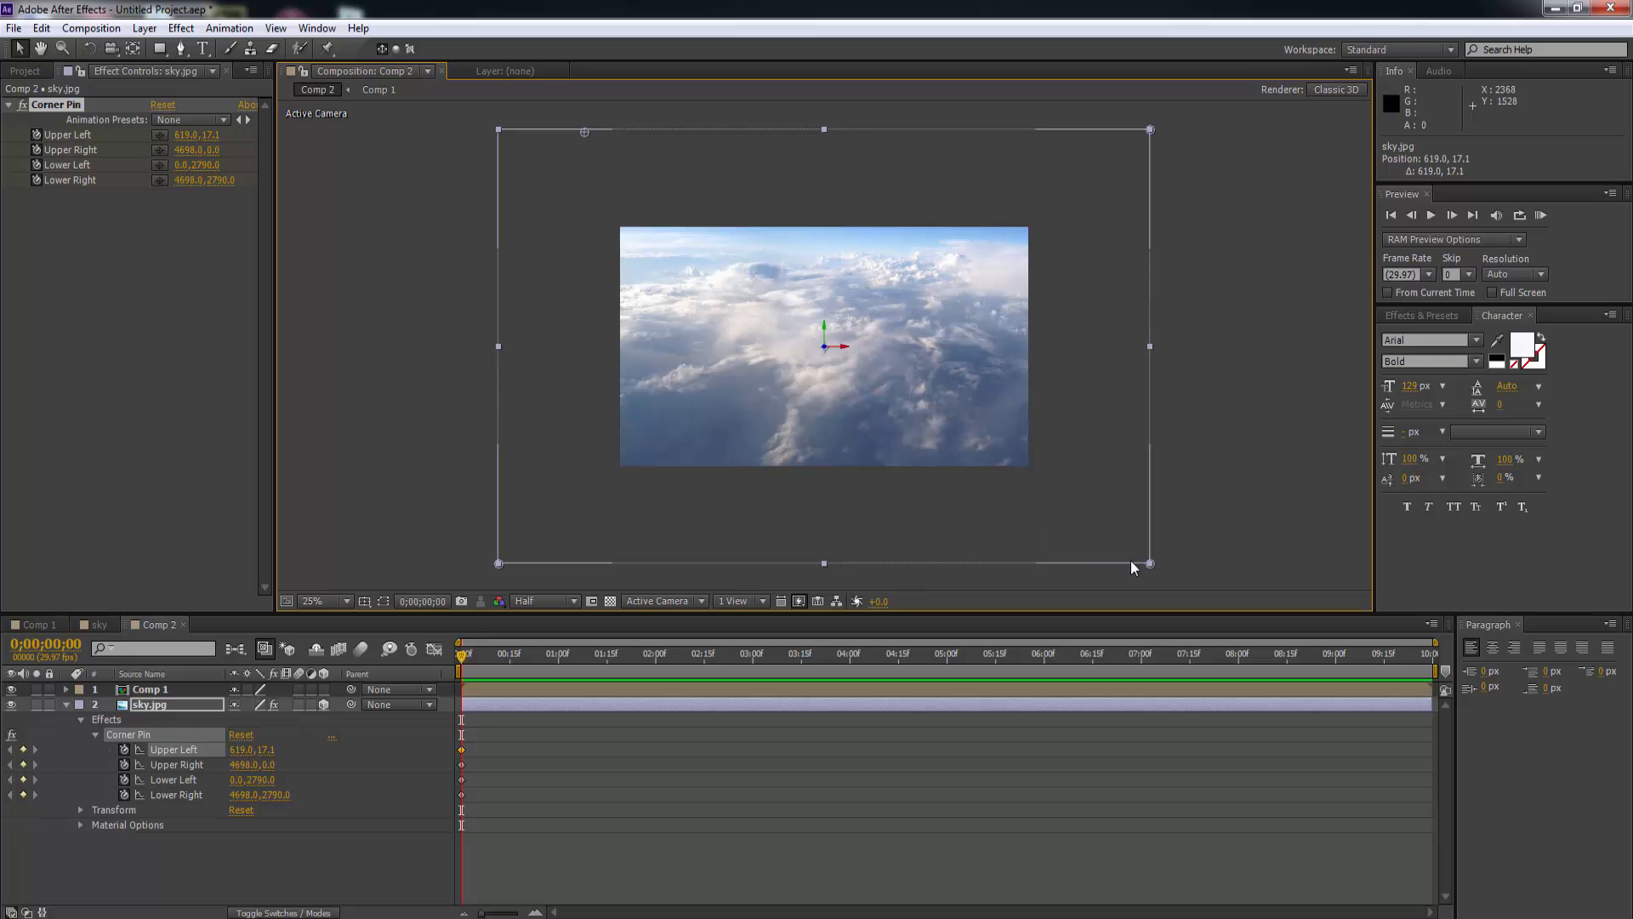
{"action": "left_click_drag", "start_coordinate": [1152, 563], "coordinate": [1054, 559]}
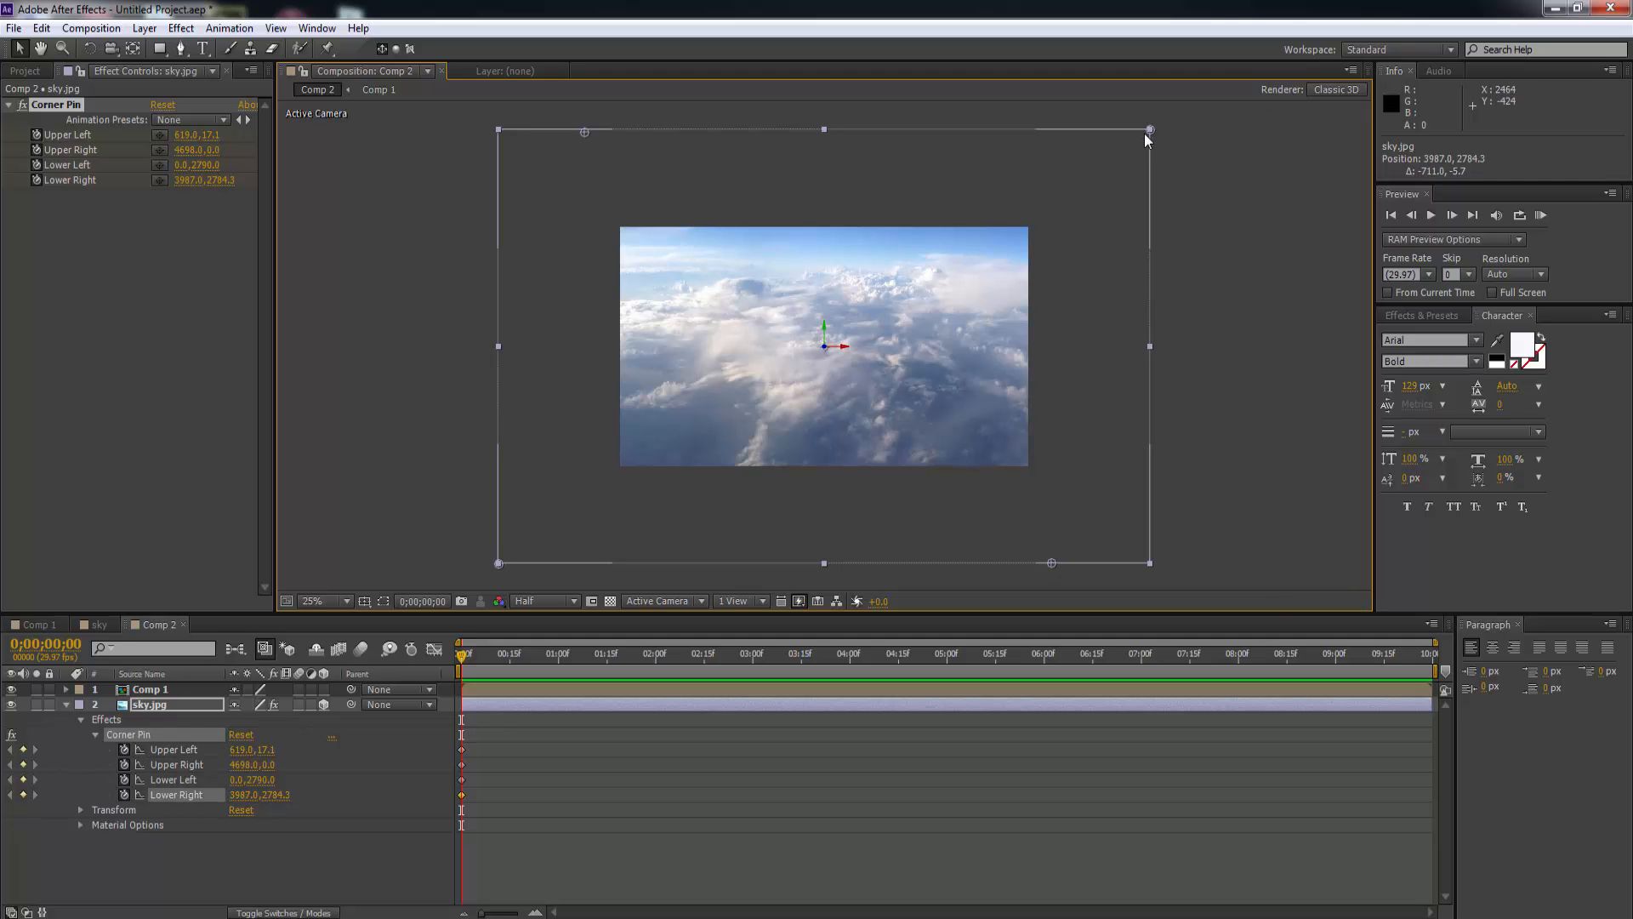
{"action": "left_click_drag", "start_coordinate": [1146, 130], "coordinate": [1054, 134]}
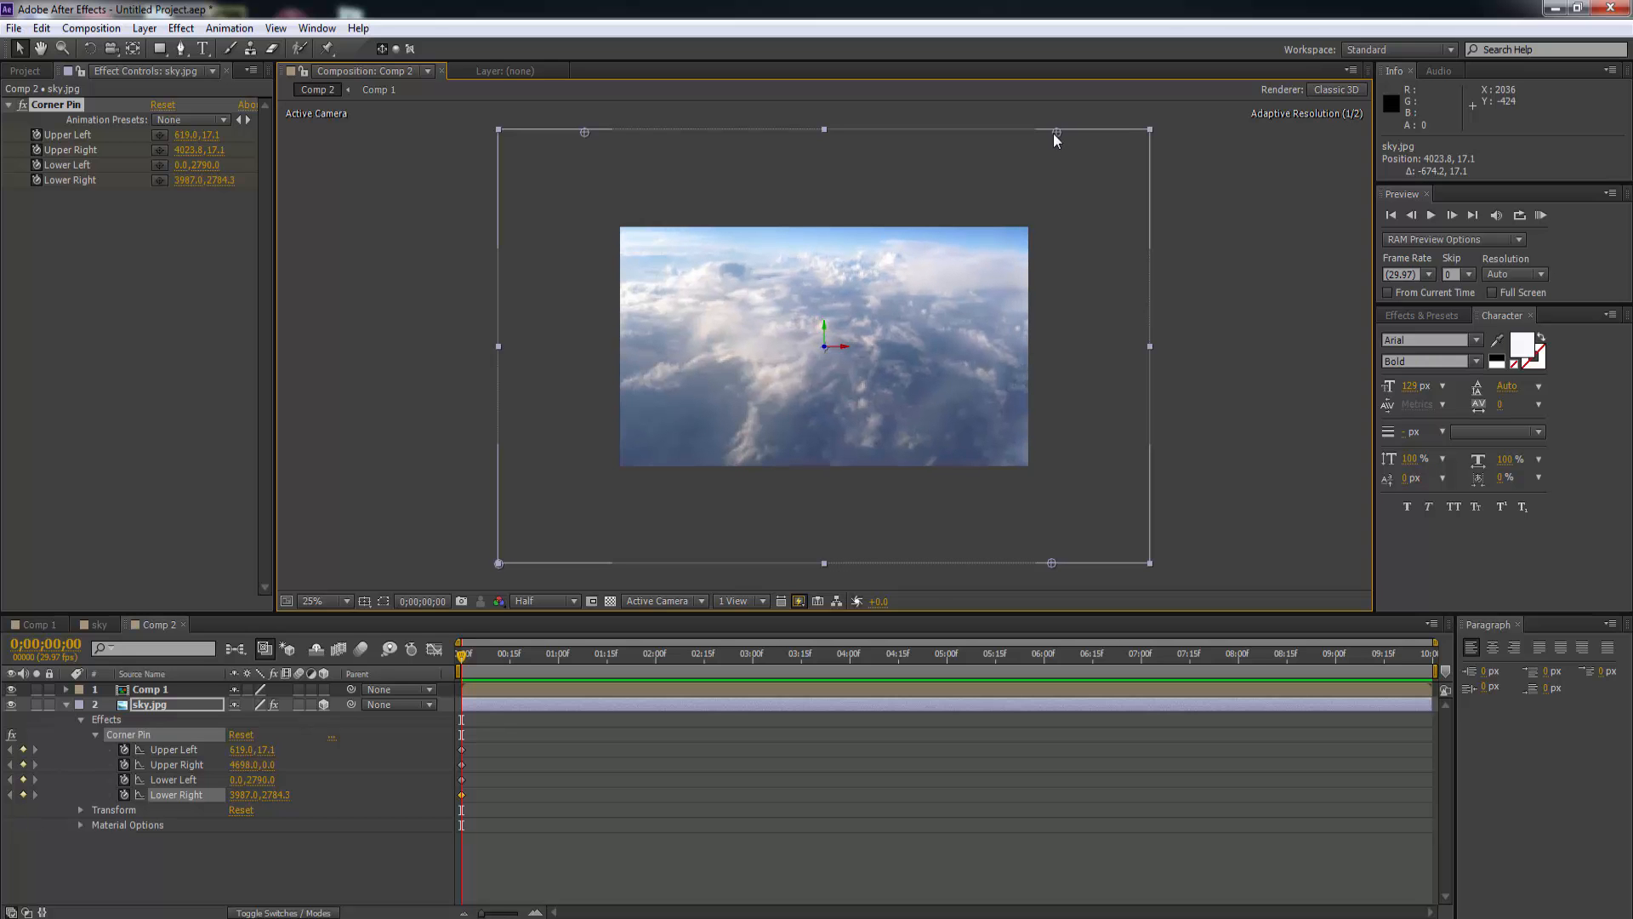
{"action": "left_click_drag", "start_coordinate": [500, 563], "coordinate": [604, 563]}
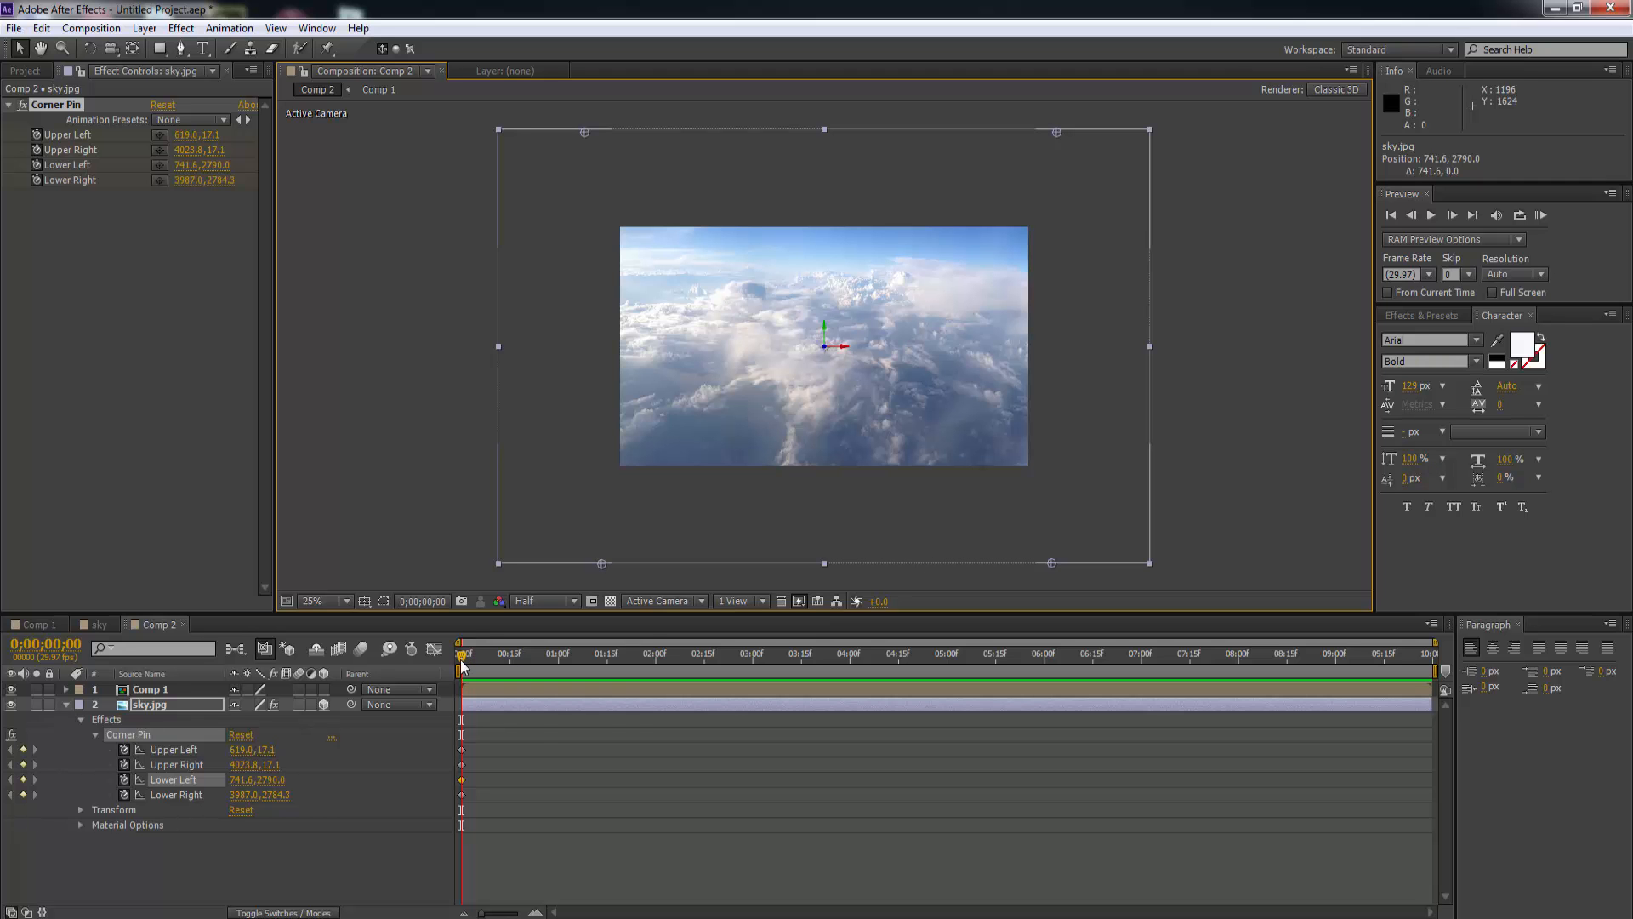
At 0;00;09;29, move the Corner Pin points outward to about 6,-23 (upper left), 4698,-11 (upper right), -67,2779 (lower left) and 4729,2767 (lower right).
{"action": "left_click_drag", "start_coordinate": [462, 663], "coordinate": [1451, 660]}
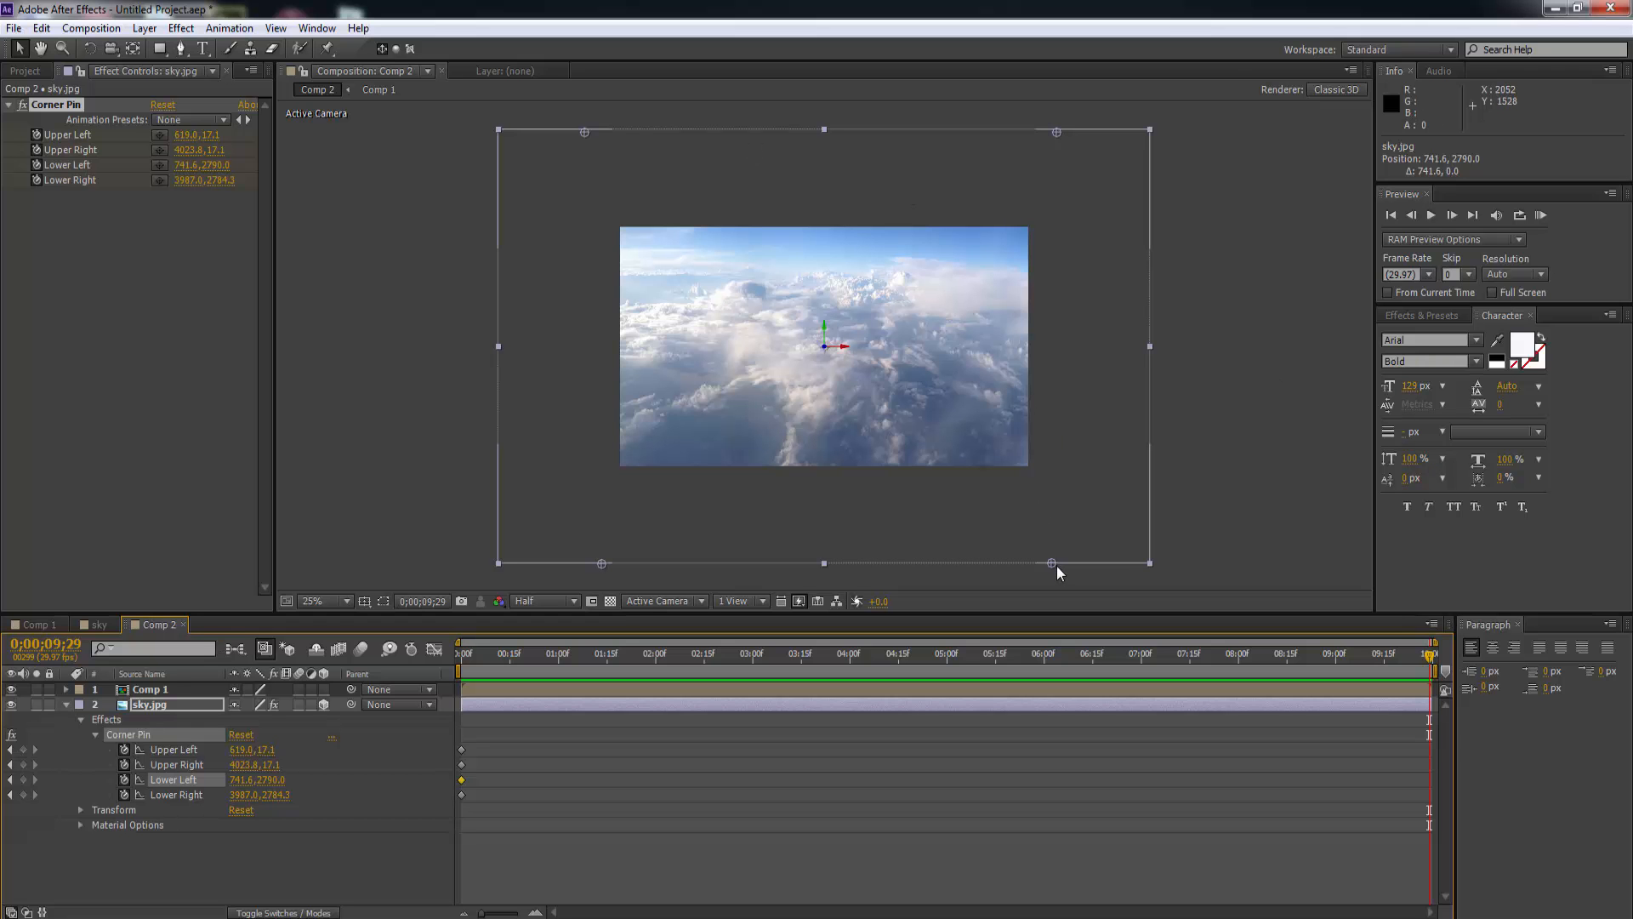
{"action": "left_click_drag", "start_coordinate": [1052, 563], "coordinate": [1152, 559]}
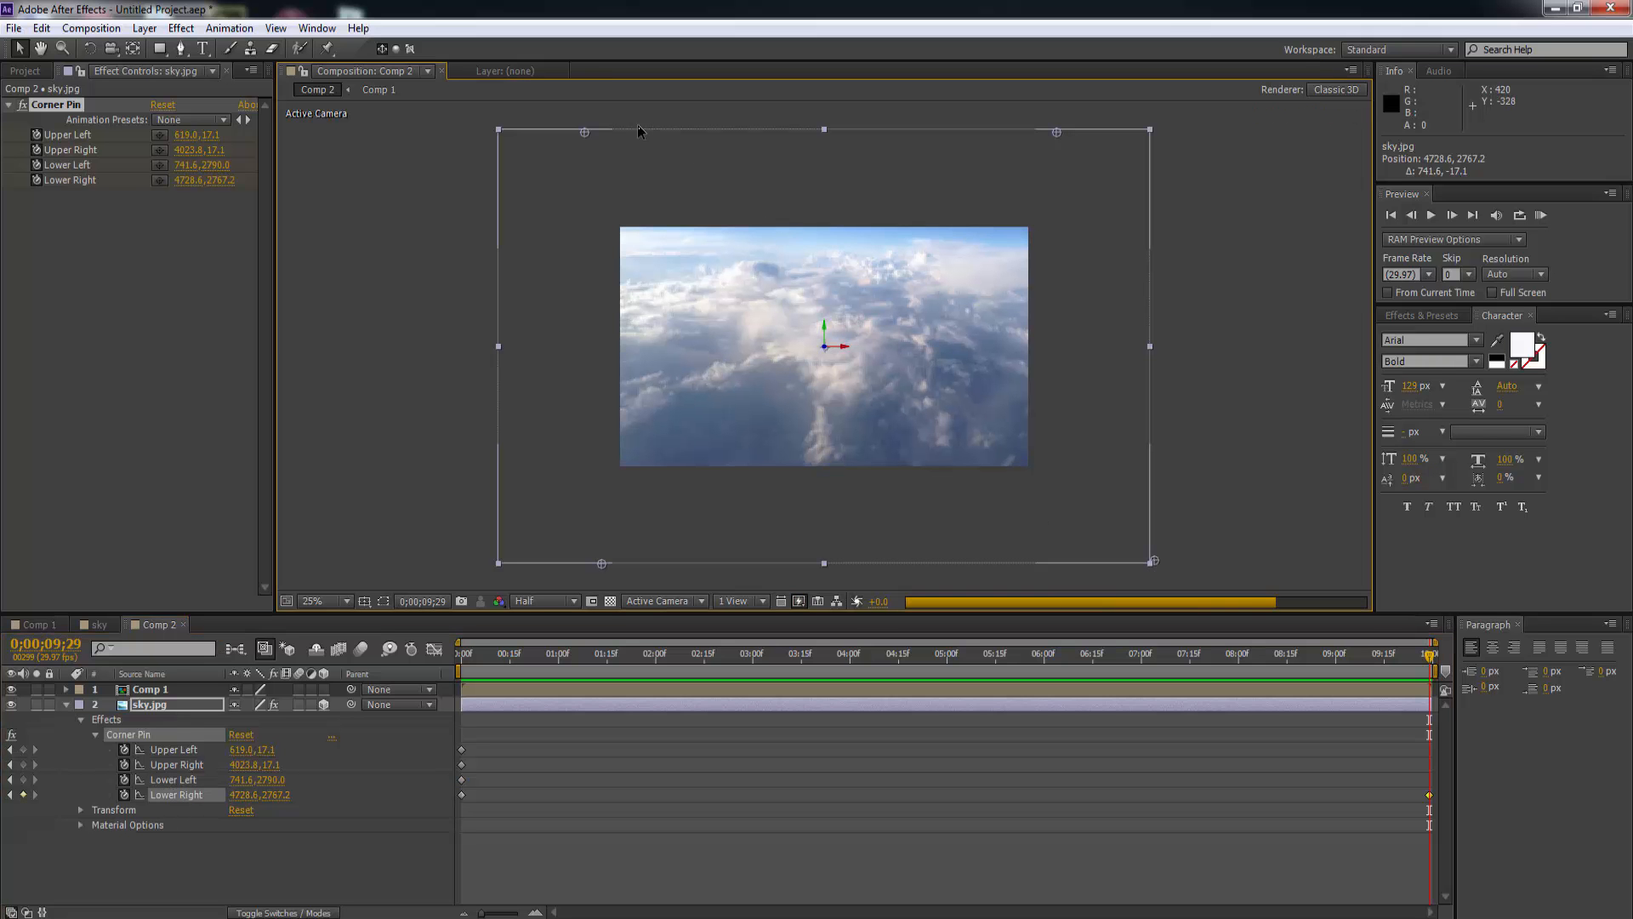
{"action": "left_click_drag", "start_coordinate": [586, 132], "coordinate": [500, 129]}
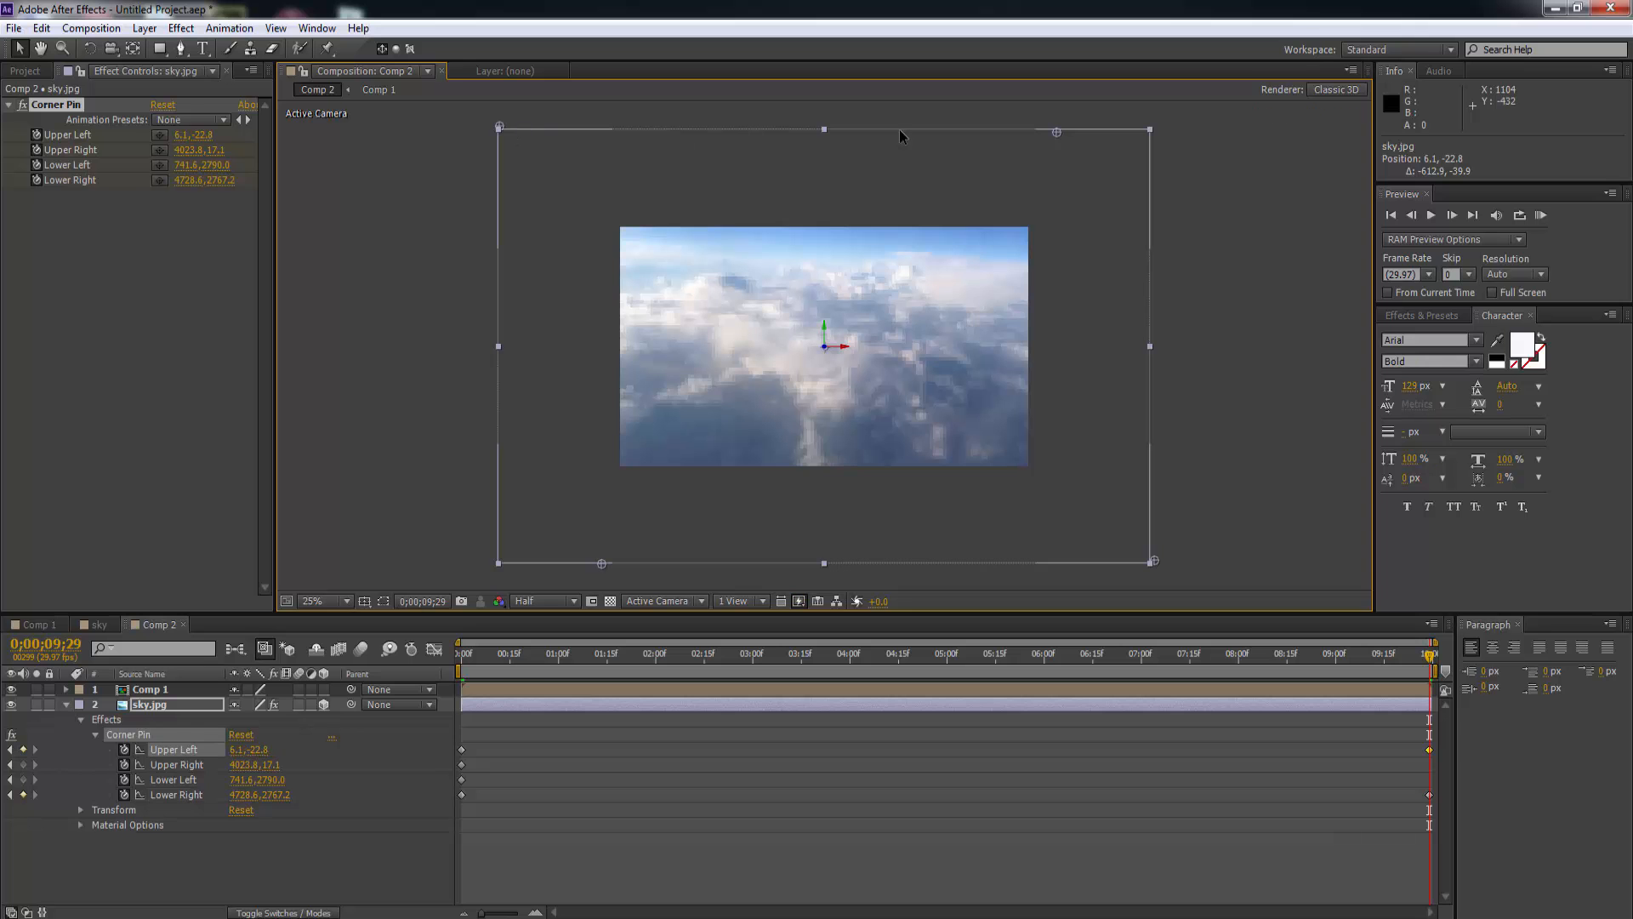
{"action": "left_click_drag", "start_coordinate": [1058, 133], "coordinate": [1152, 129]}
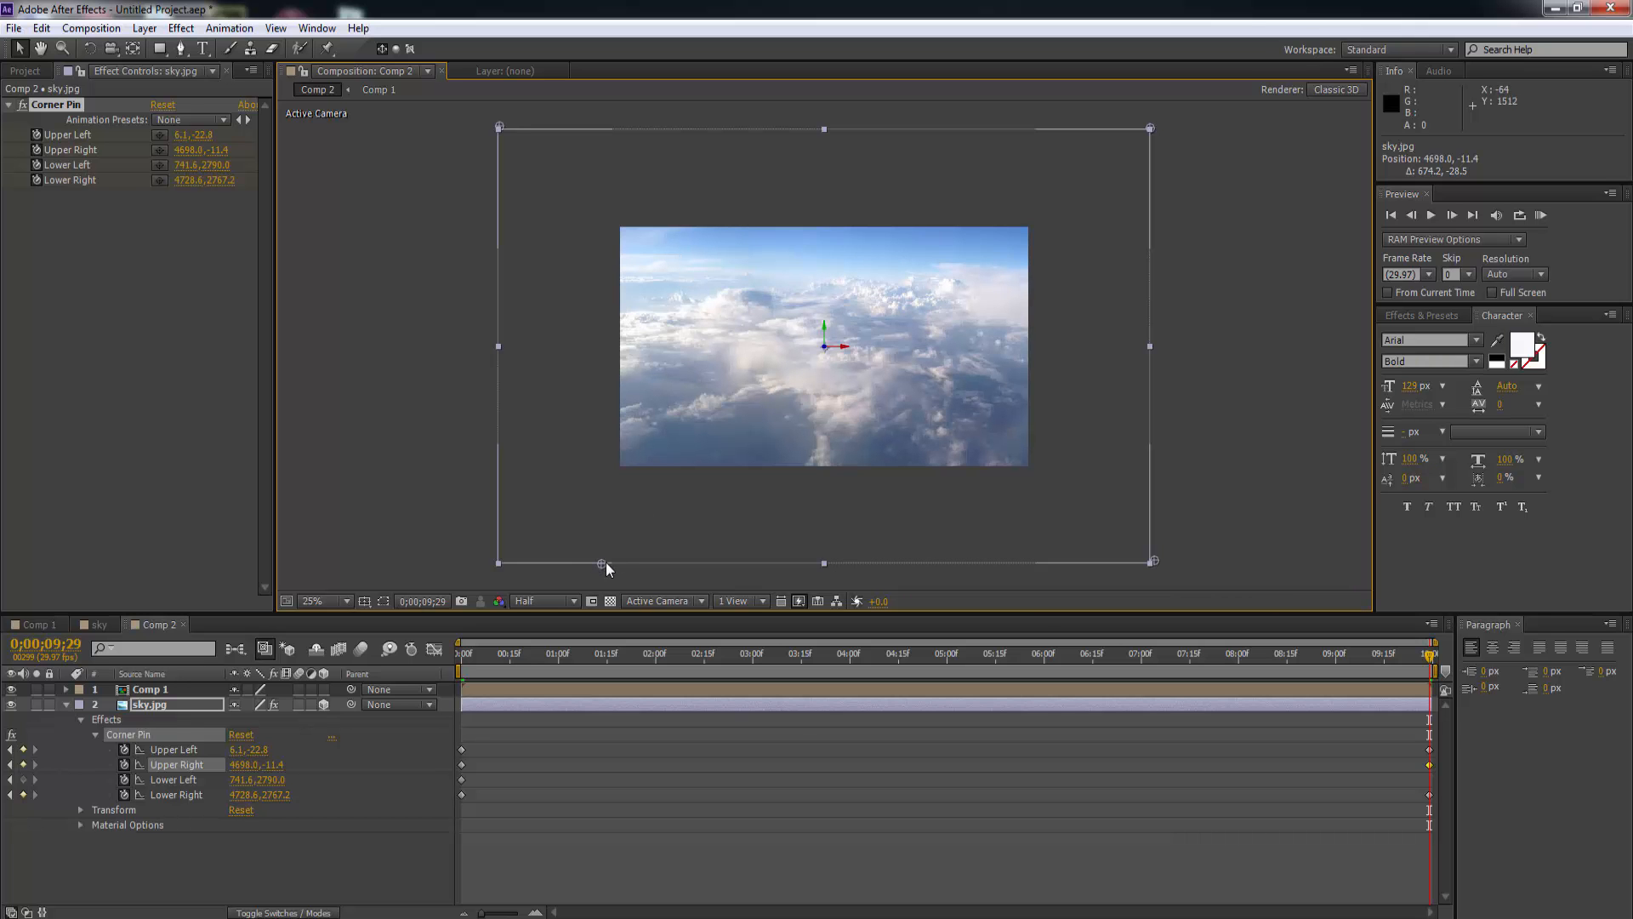
{"action": "left_click_drag", "start_coordinate": [601, 563], "coordinate": [490, 561]}
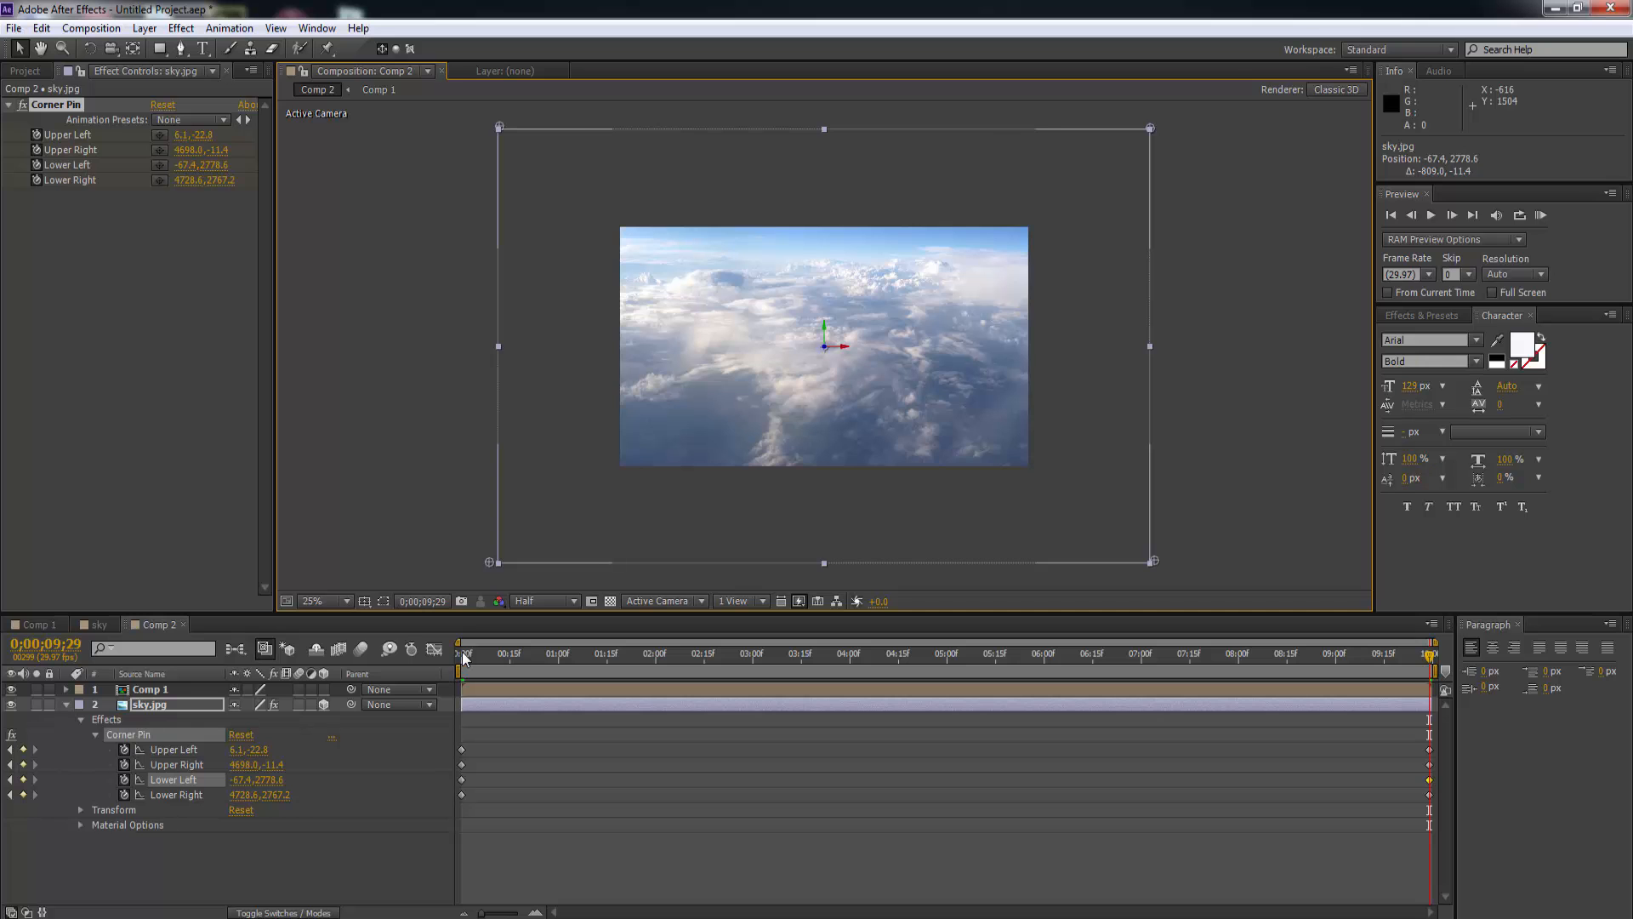
Preview the sky's Corner Pin animation from the first frame, return to the start and collapse the sky.jpg layer's properties.
{"action": "left_click", "coordinate": [463, 656]}
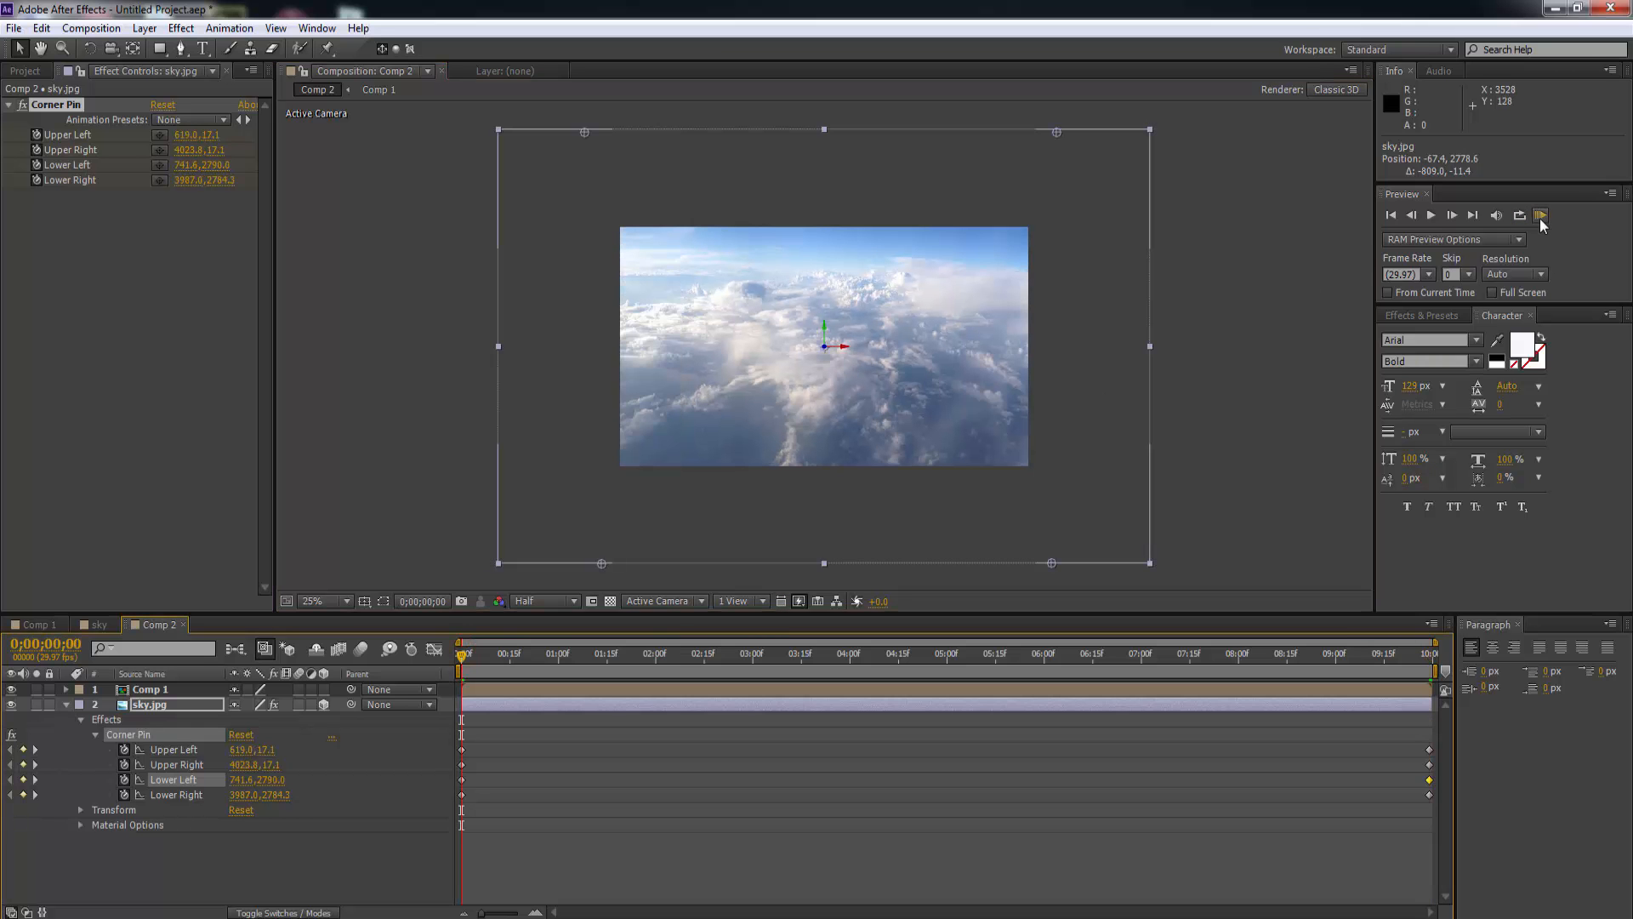
{"action": "left_click", "coordinate": [1541, 216]}
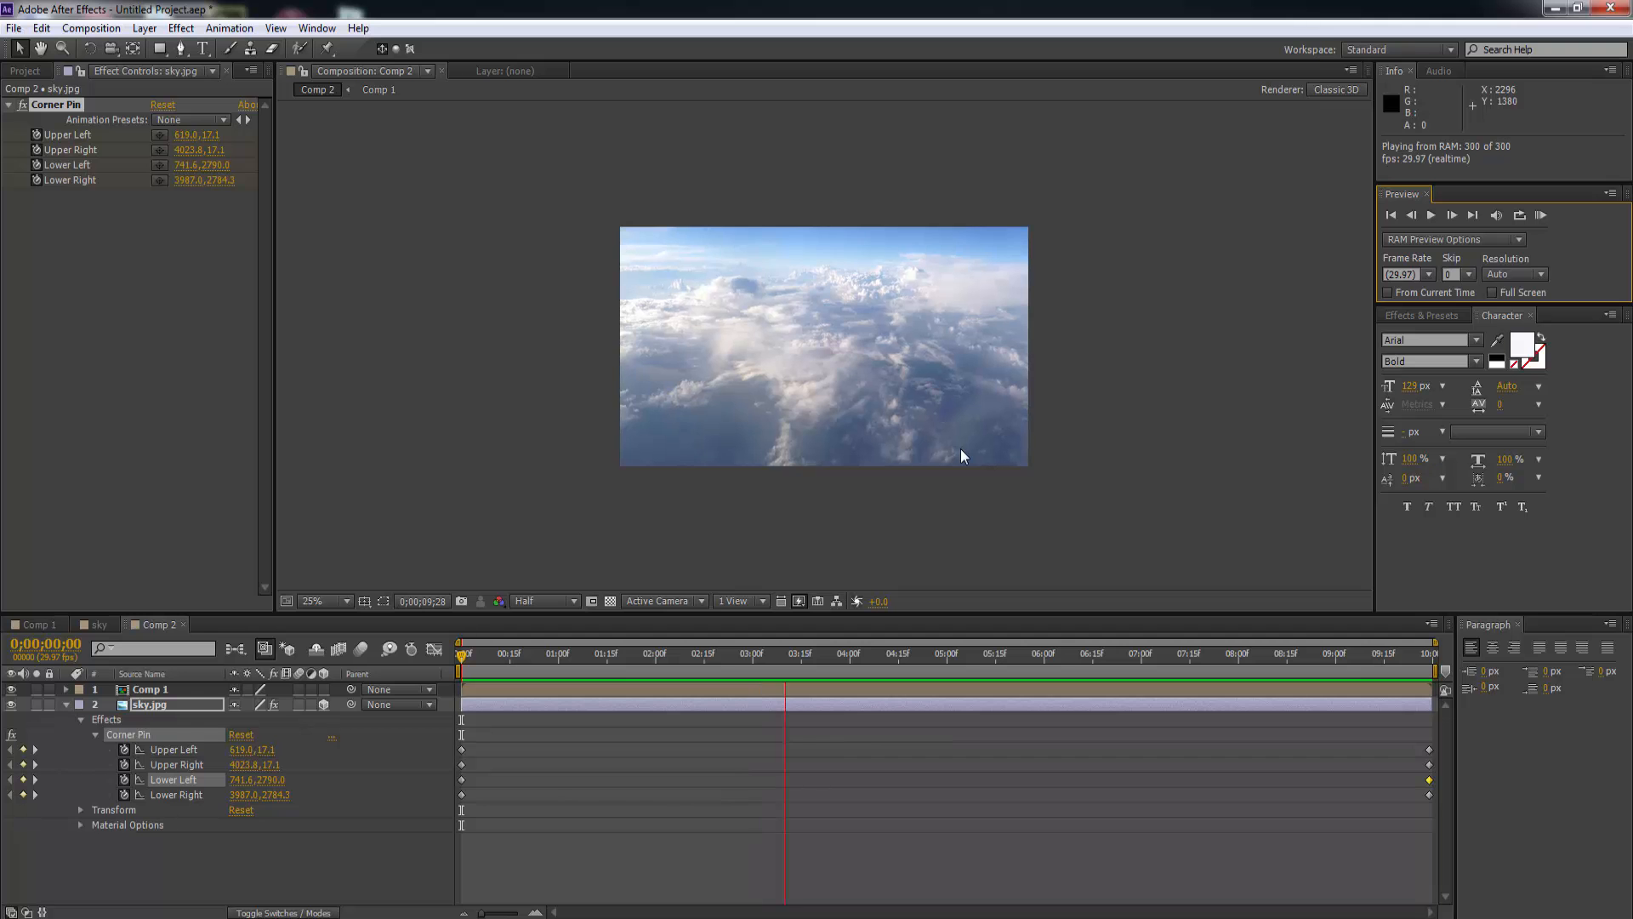
{"action": "key", "text": "space"}
{"action": "key", "text": "period"}
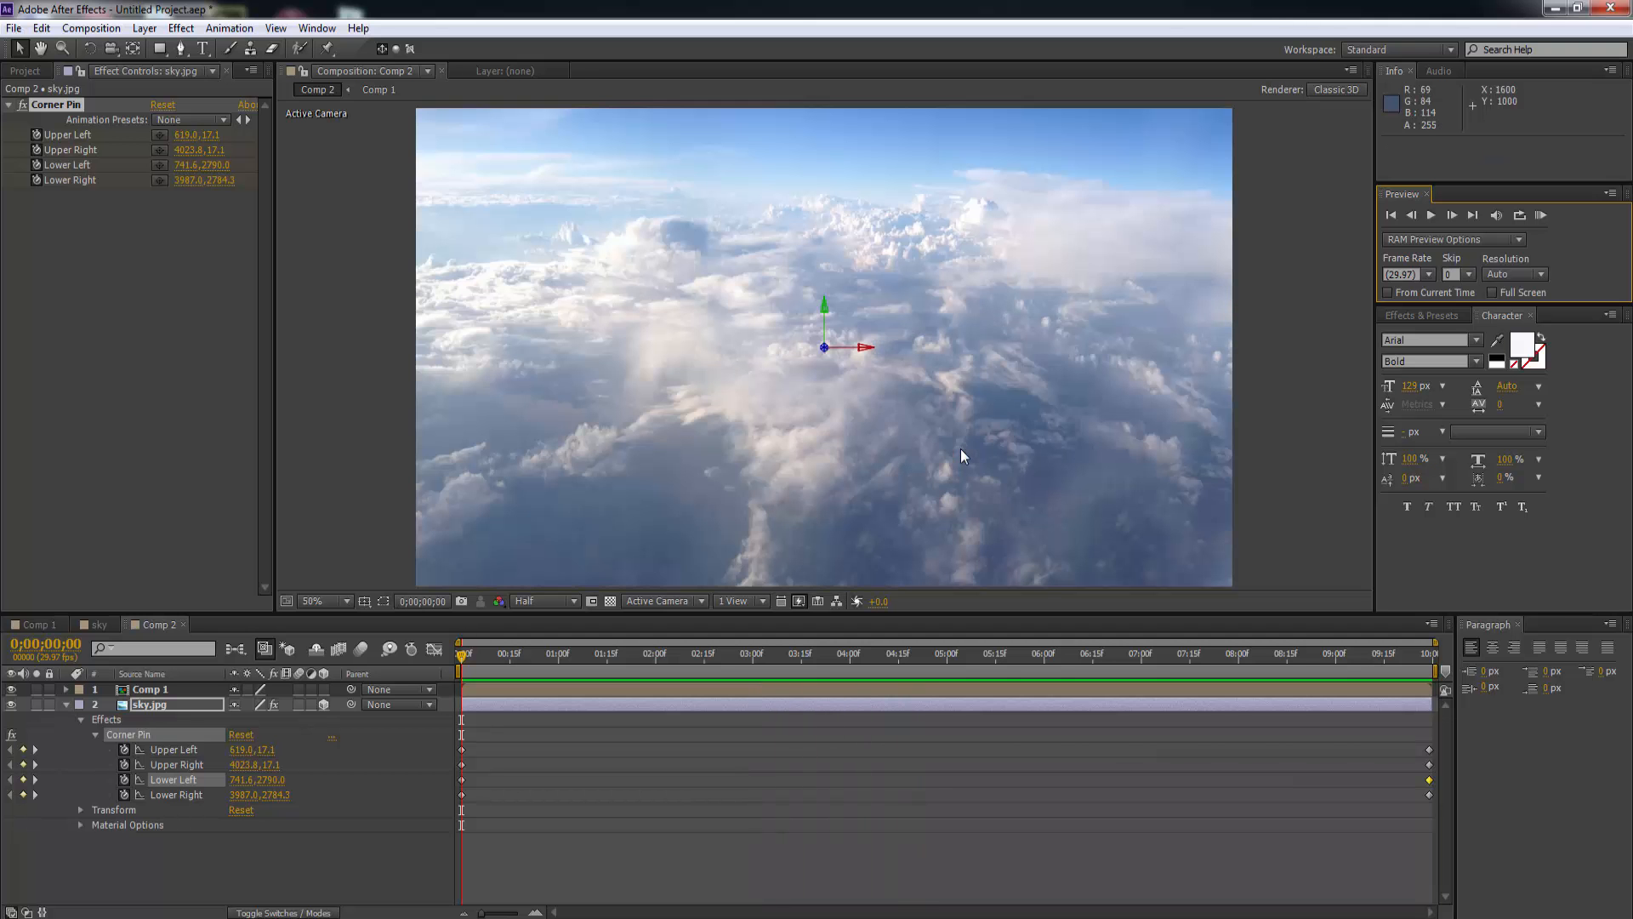
{"action": "left_click", "coordinate": [1432, 216]}
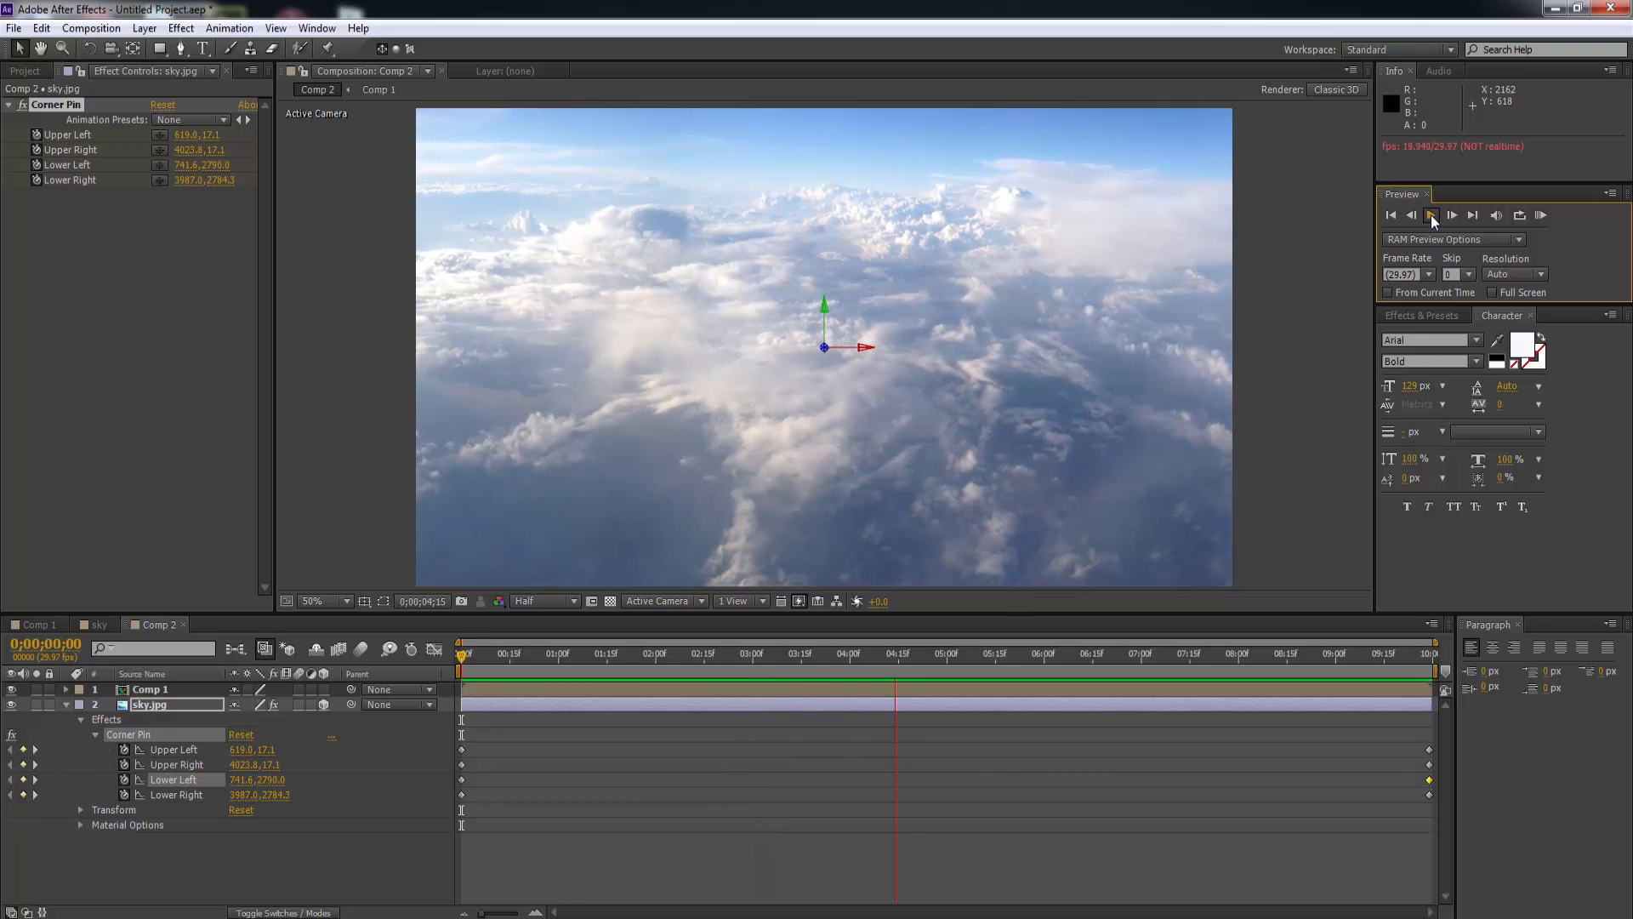
{"action": "left_click", "coordinate": [973, 657]}
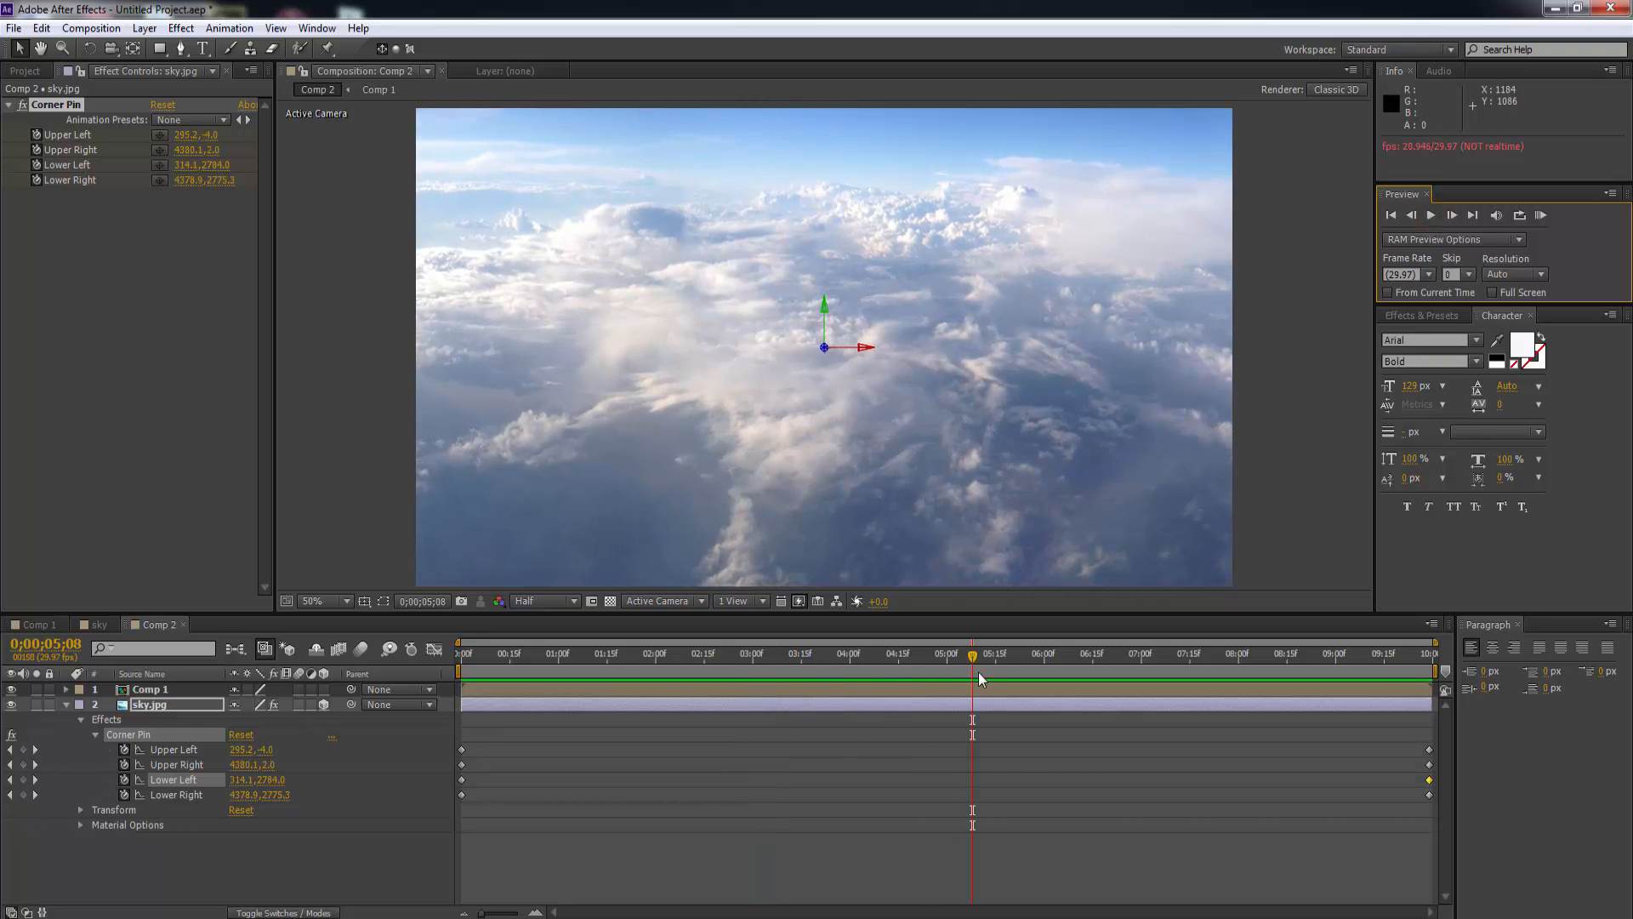
{"action": "left_click_drag", "start_coordinate": [971, 660], "coordinate": [440, 636]}
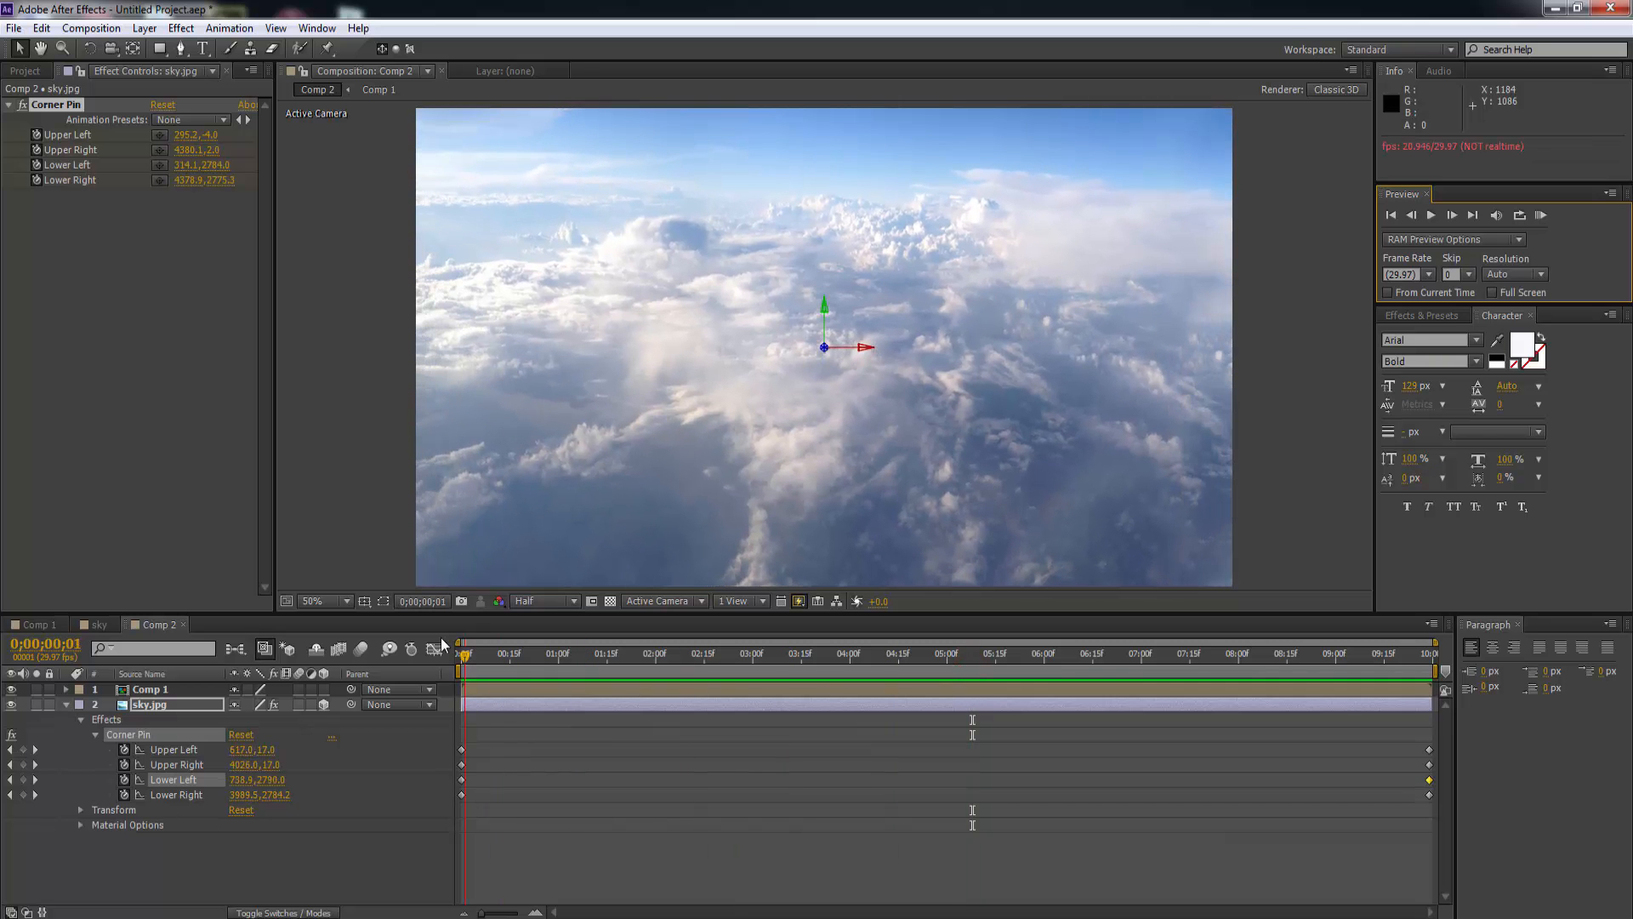
{"action": "left_click", "coordinate": [61, 701]}
{"action": "left_click", "coordinate": [65, 704]}
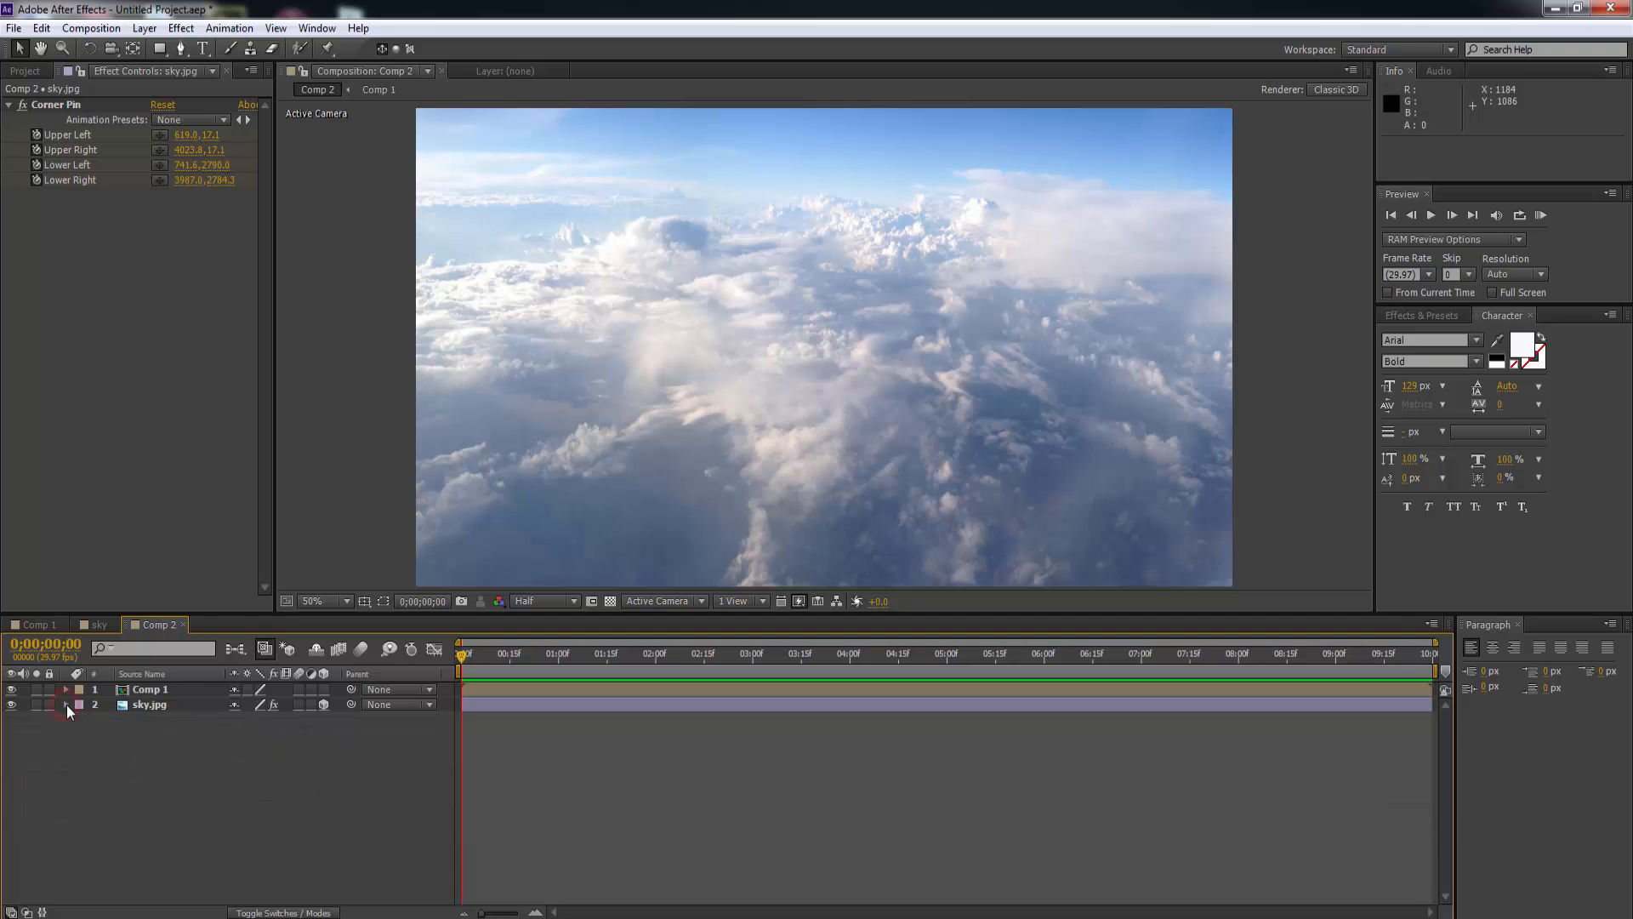
Add a two-node camera with the 50mm preset to Comp 2.
{"action": "left_click", "coordinate": [143, 28]}
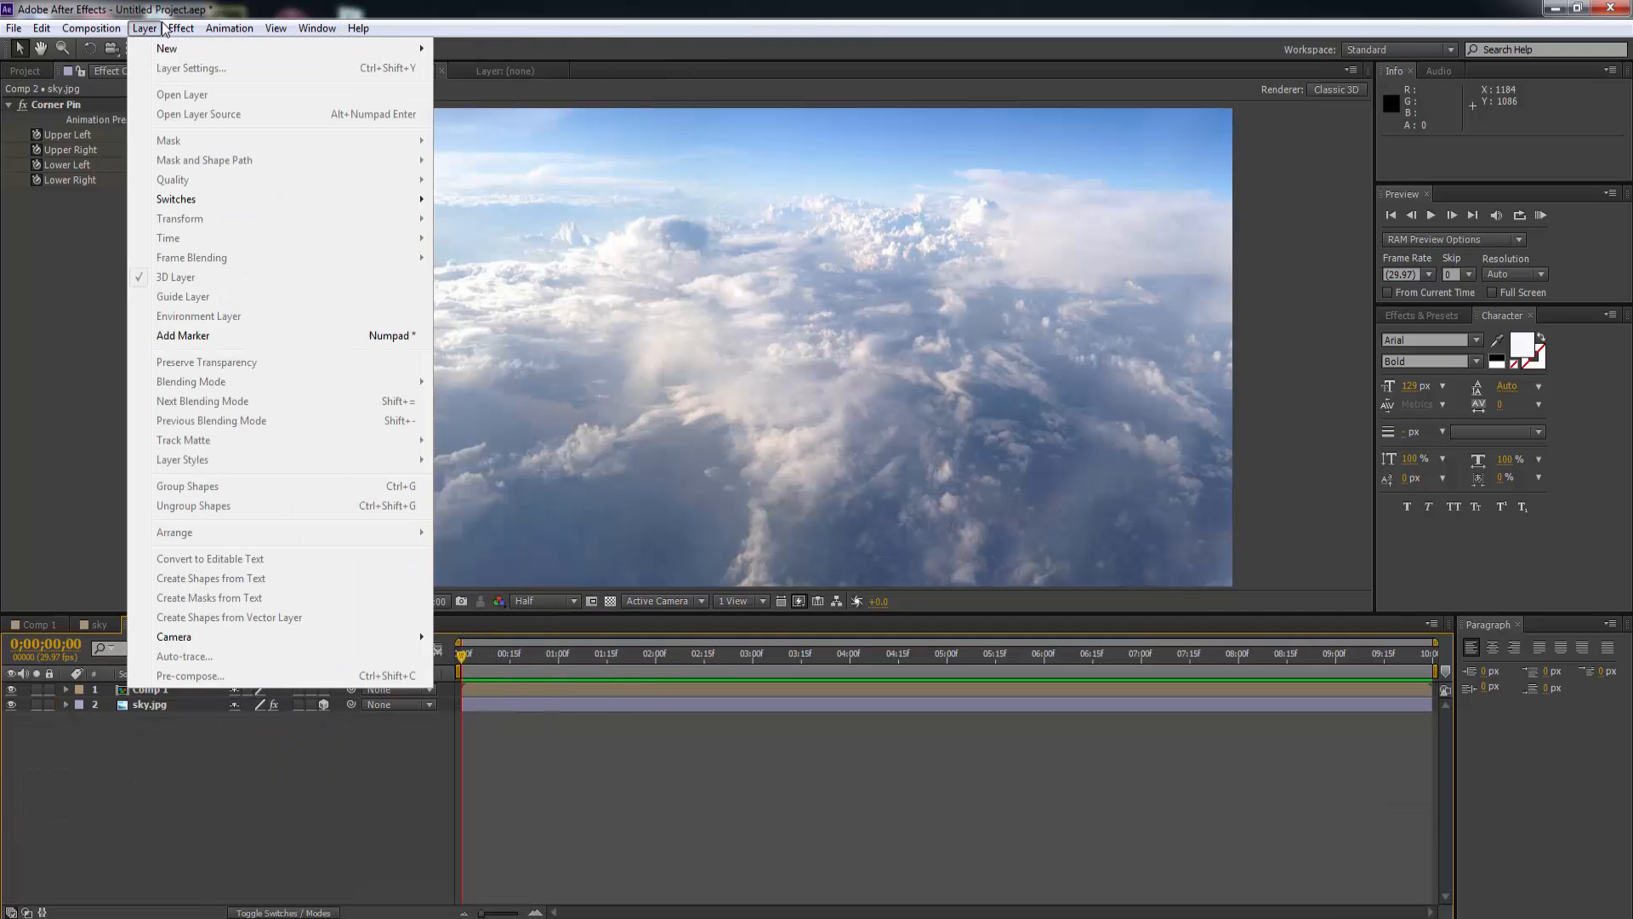
{"action": "mouse_move", "coordinate": [178, 53]}
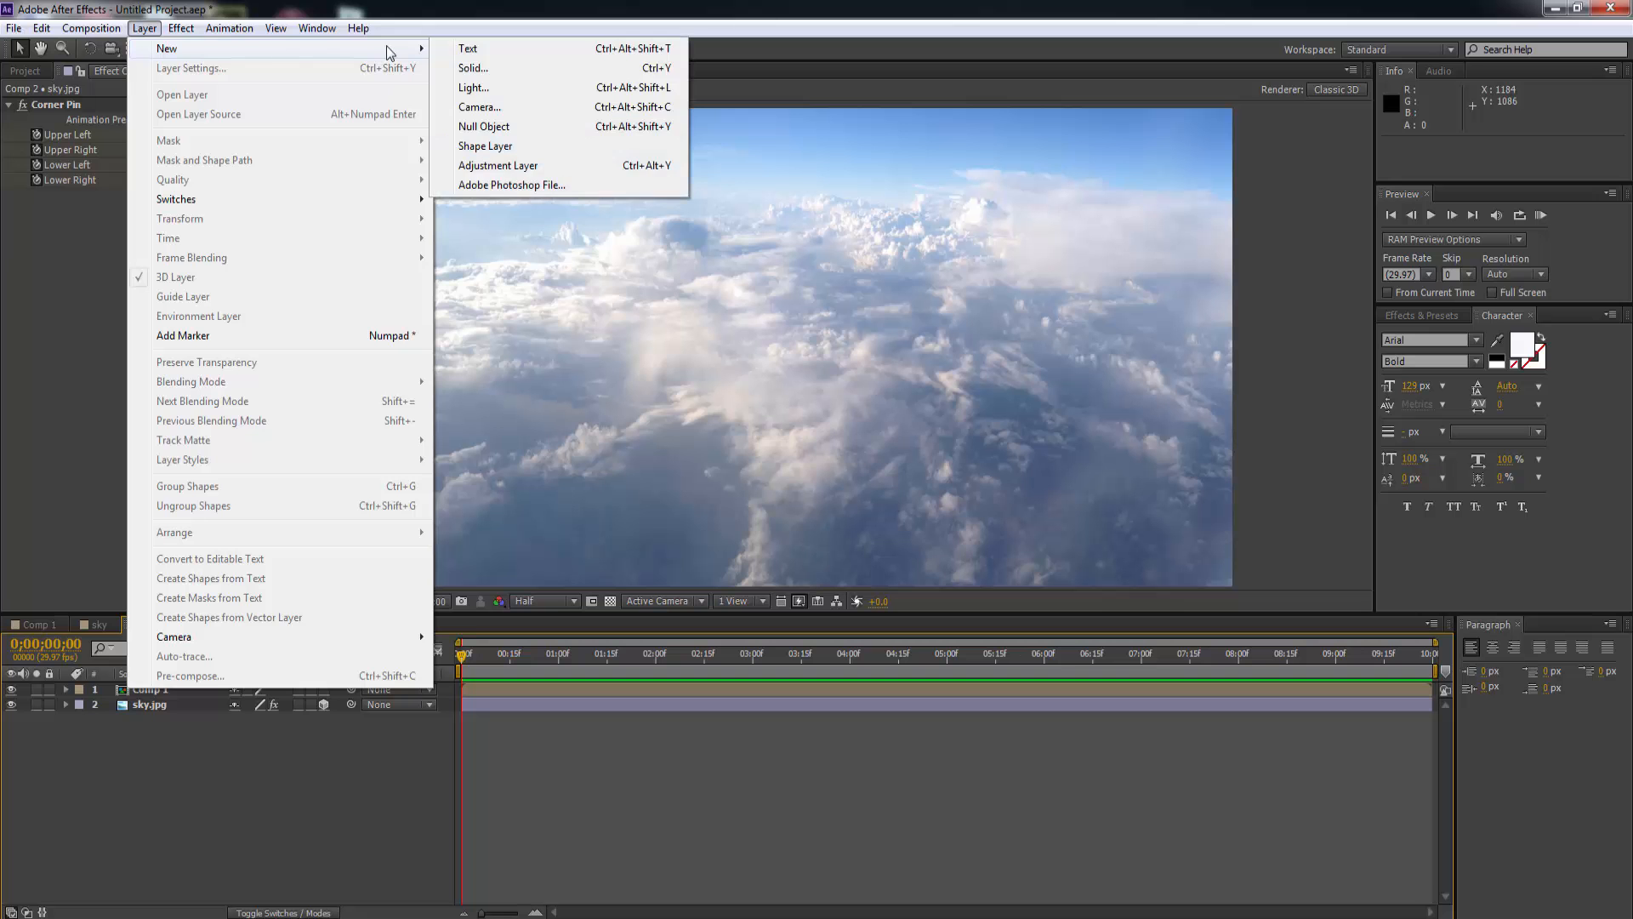
{"action": "left_click", "coordinate": [468, 107]}
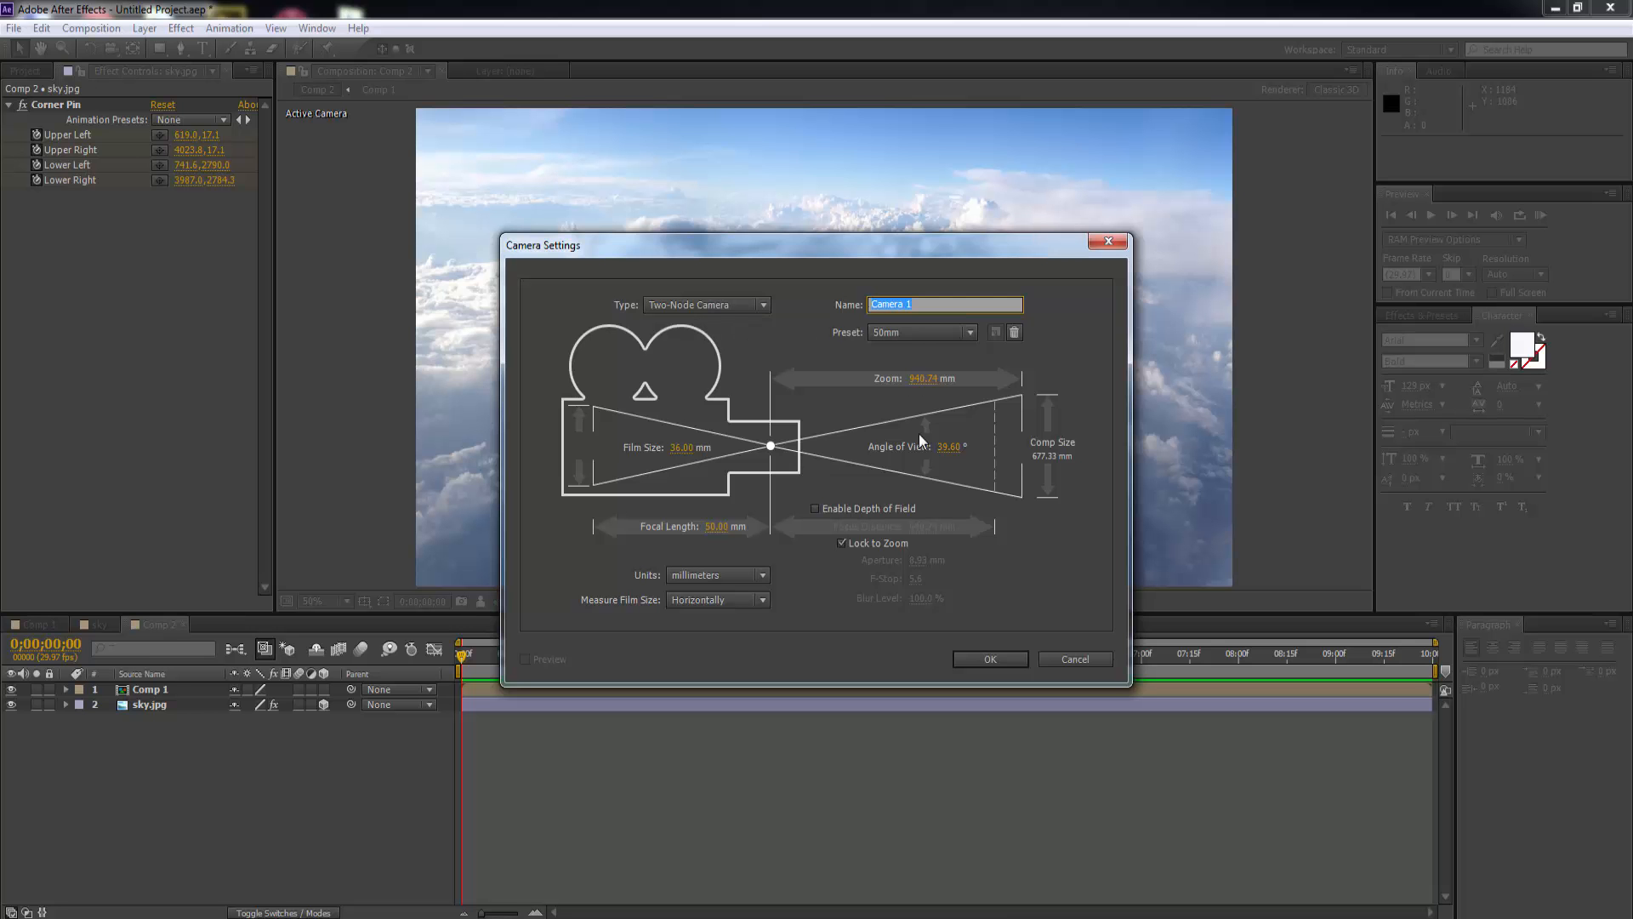
{"action": "left_click", "coordinate": [968, 659]}
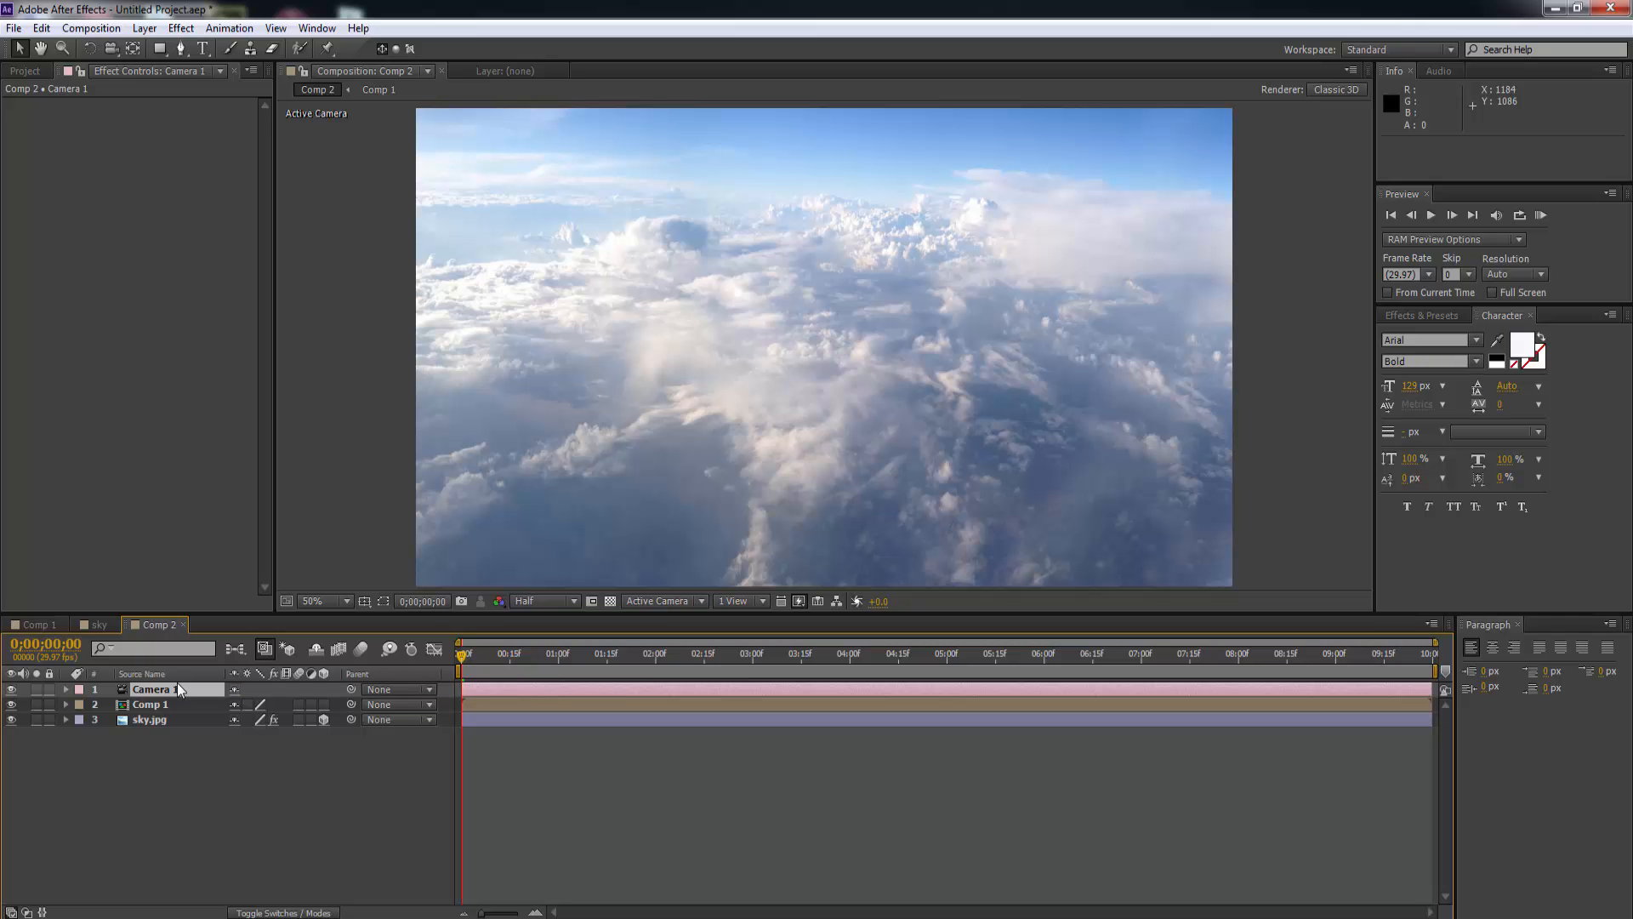
Create a black comp-size solid layer named "elements" at the top of Comp 2.
{"action": "right_click", "coordinate": [155, 776]}
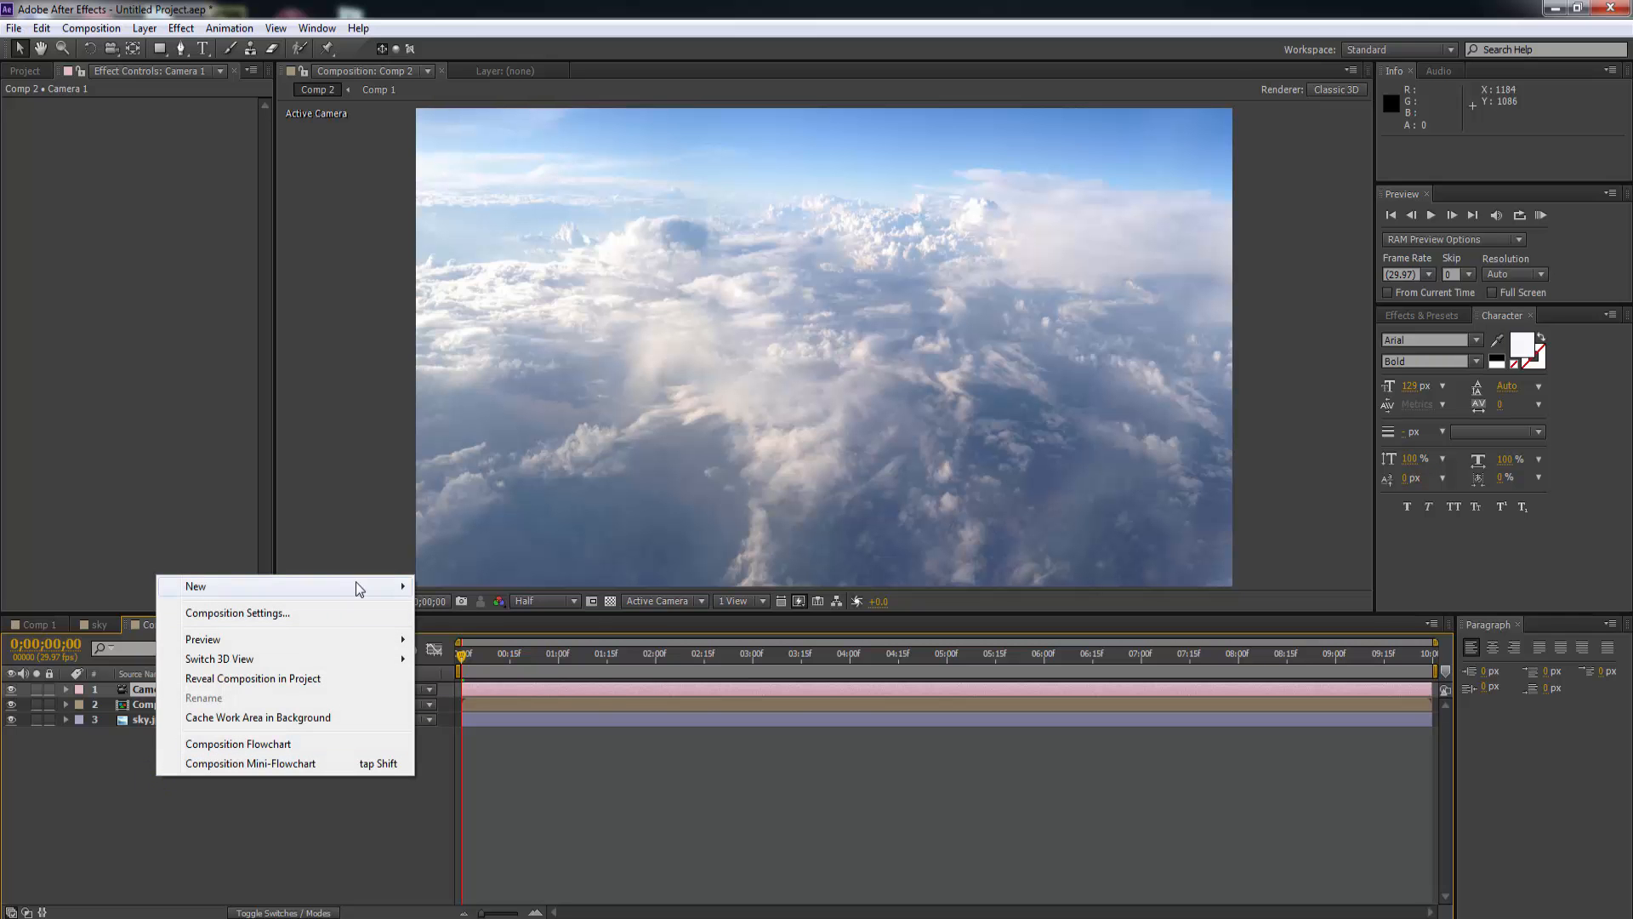
{"action": "mouse_move", "coordinate": [356, 585]}
{"action": "left_click", "coordinate": [454, 632]}
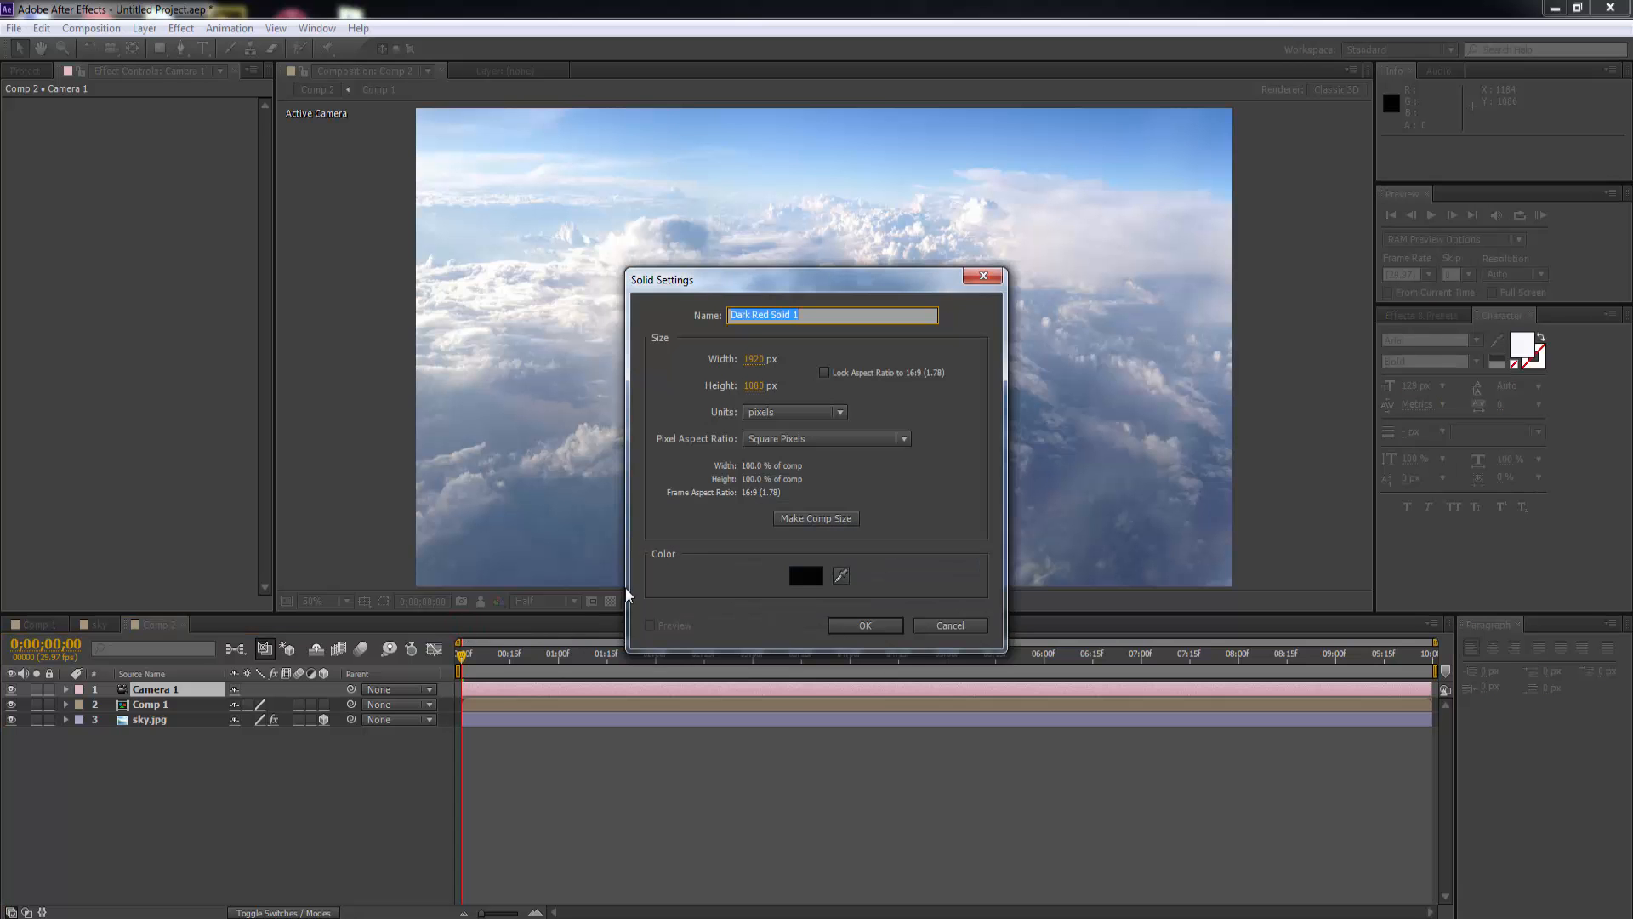
{"action": "type", "text": "elements"}
{"action": "left_click", "coordinate": [823, 515]}
{"action": "left_click", "coordinate": [861, 624]}
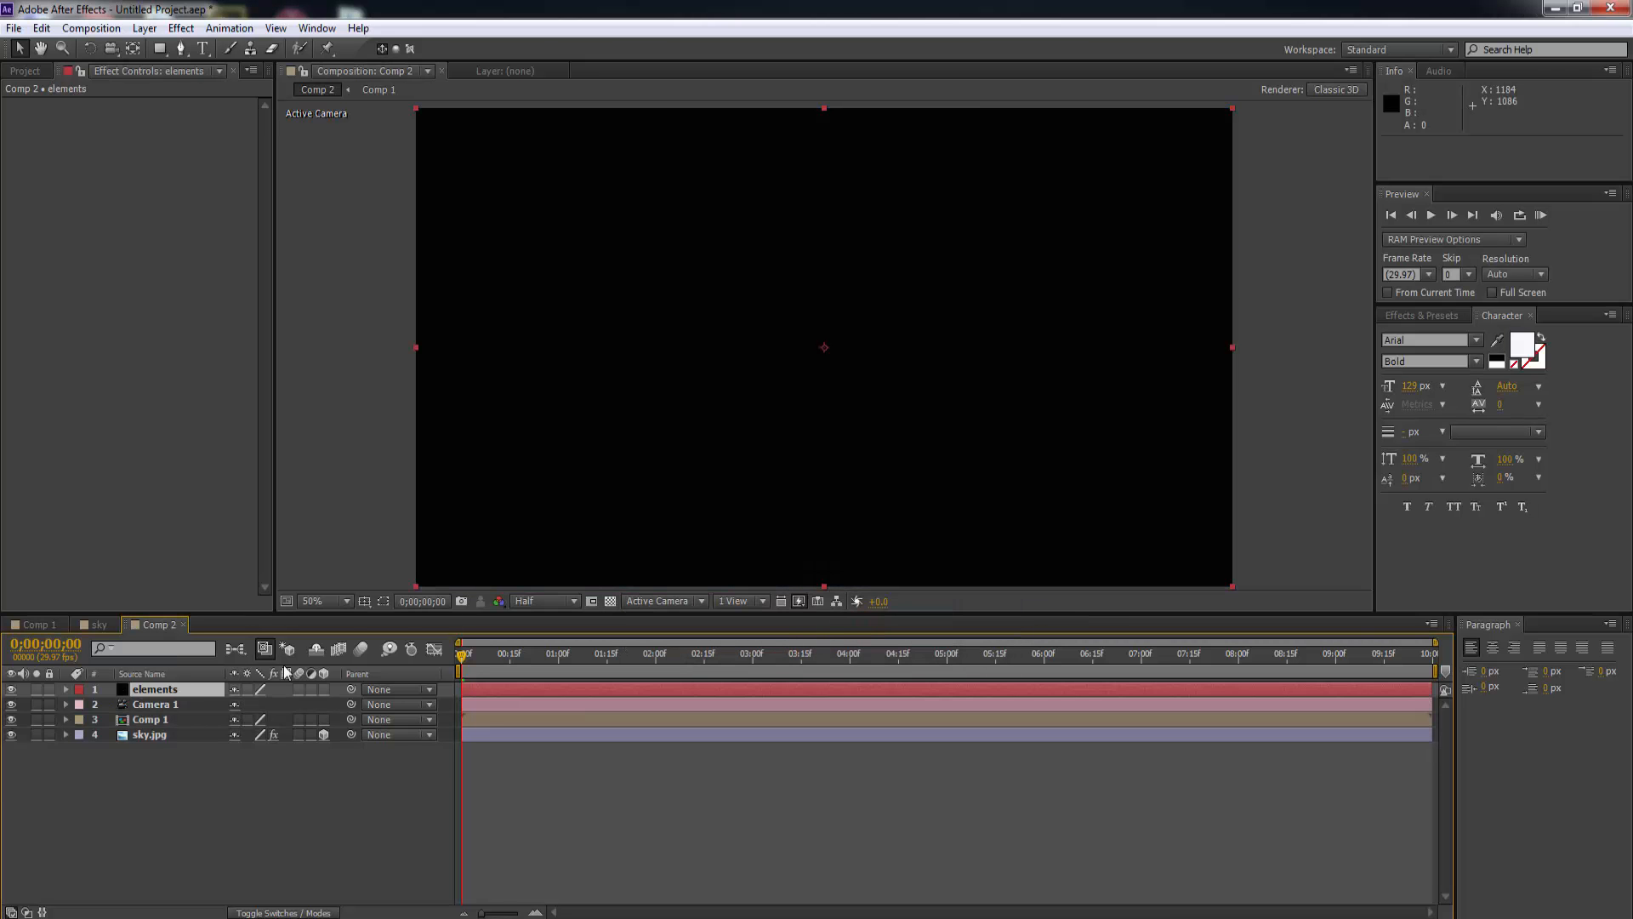
Apply the Video Copilot Element effect to the elements layer and open its Scene Setup.
{"action": "right_click", "coordinate": [178, 693]}
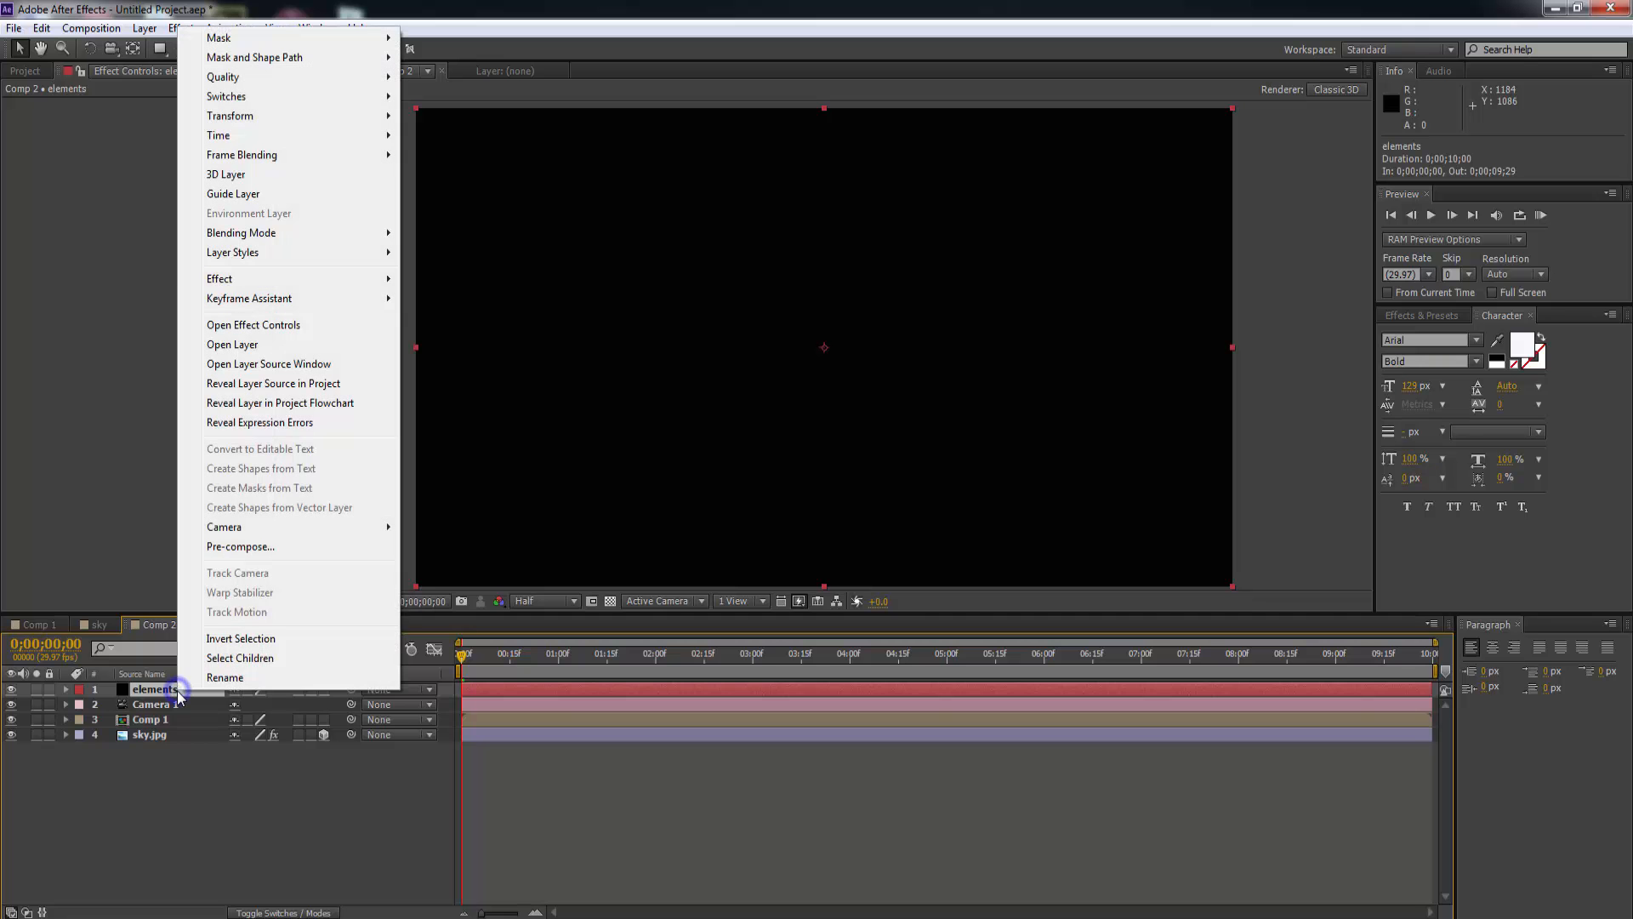
{"action": "mouse_move", "coordinate": [374, 285]}
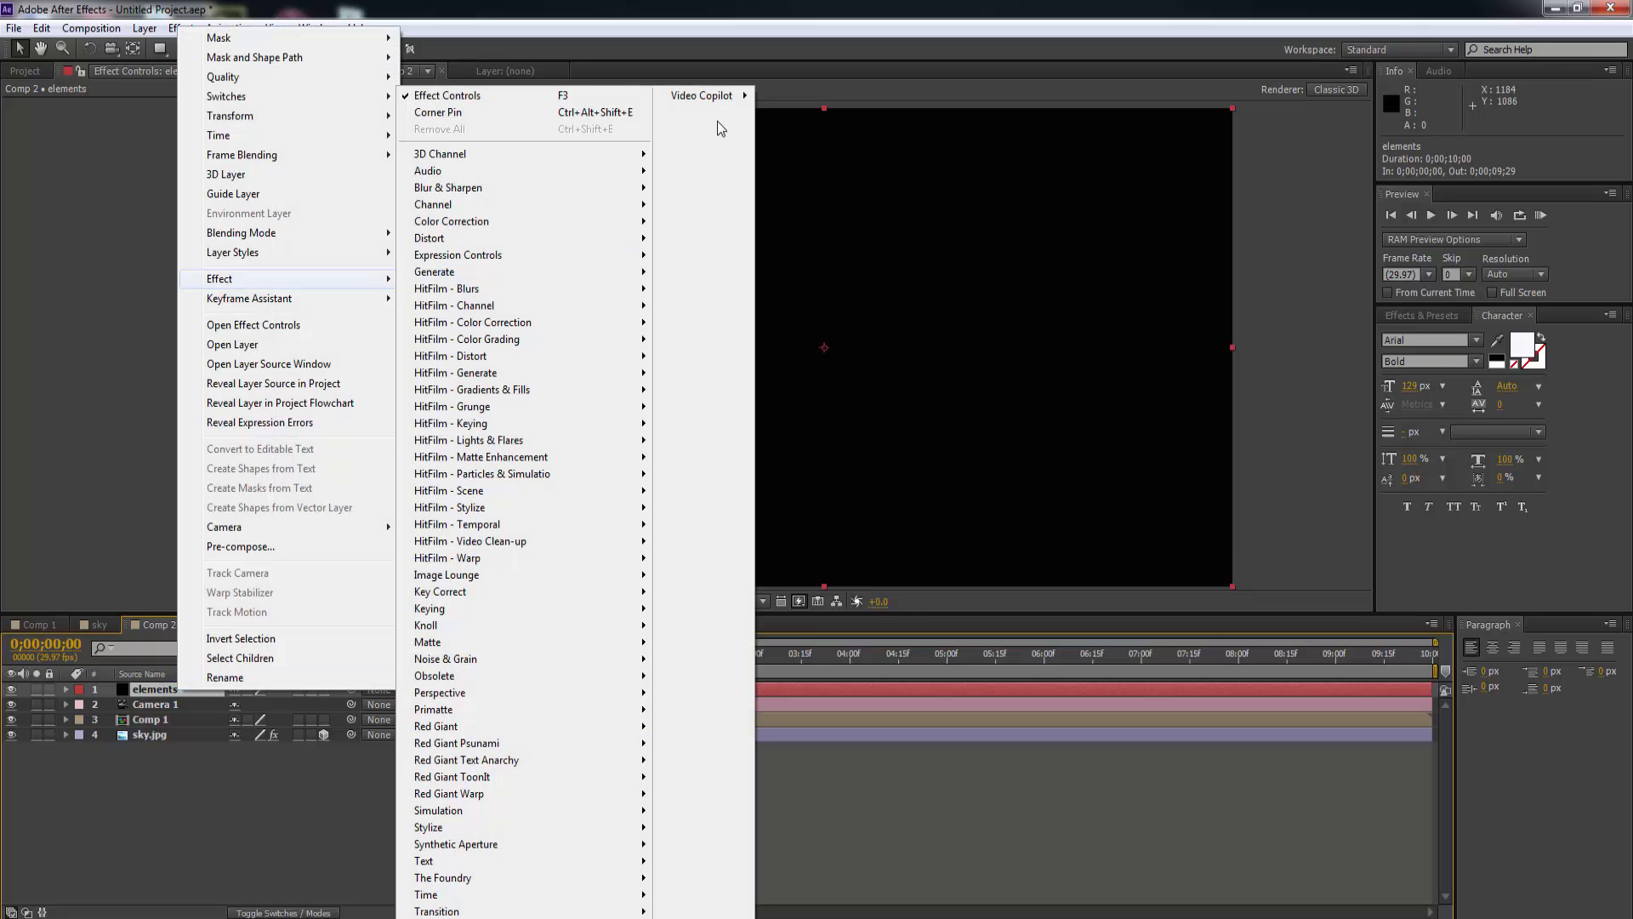
{"action": "left_click", "coordinate": [778, 99]}
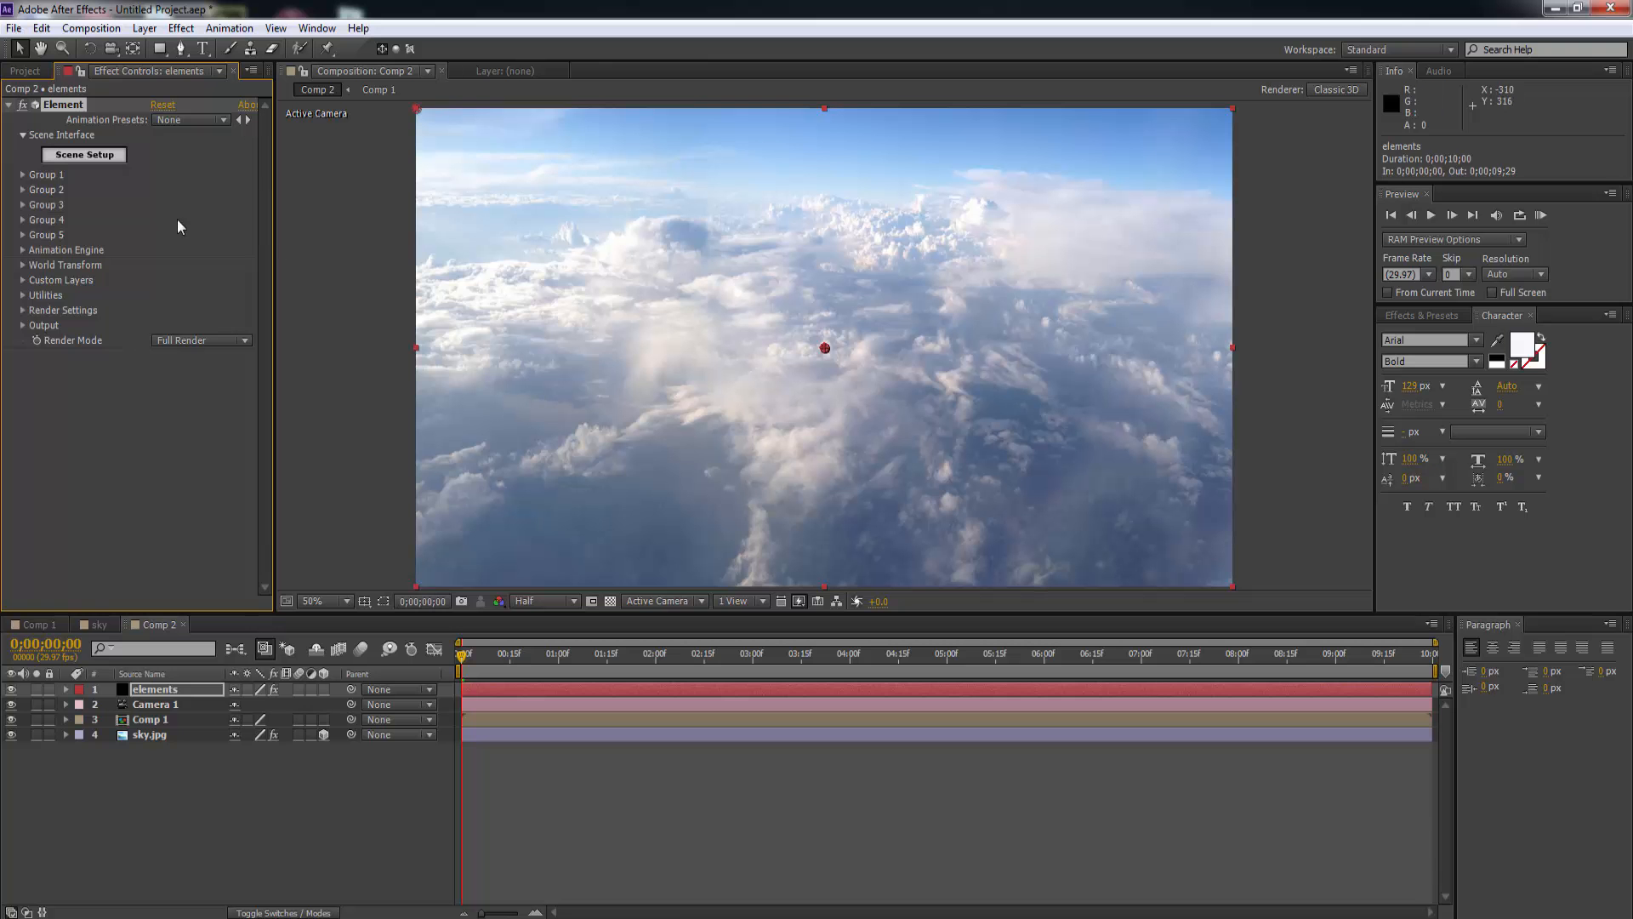
{"action": "left_click", "coordinate": [109, 158]}
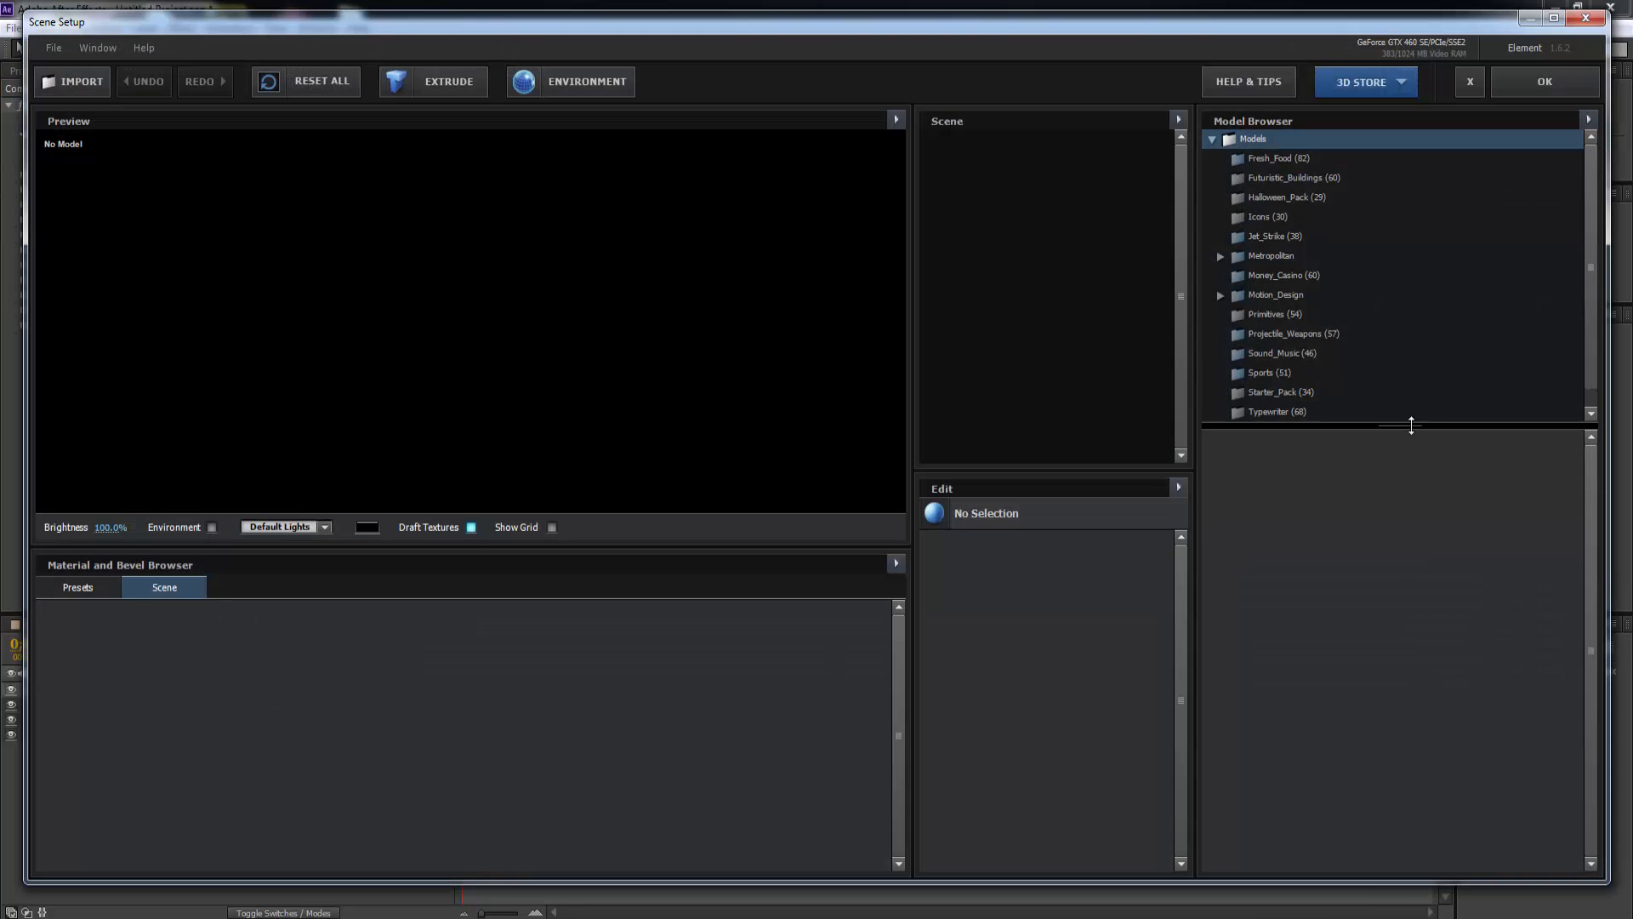
Add the Combat_Jet_03 model from the Jet_Strike collection to the scene.
{"action": "left_click_drag", "start_coordinate": [1411, 425], "coordinate": [1411, 444]}
{"action": "left_click", "coordinate": [1262, 239]}
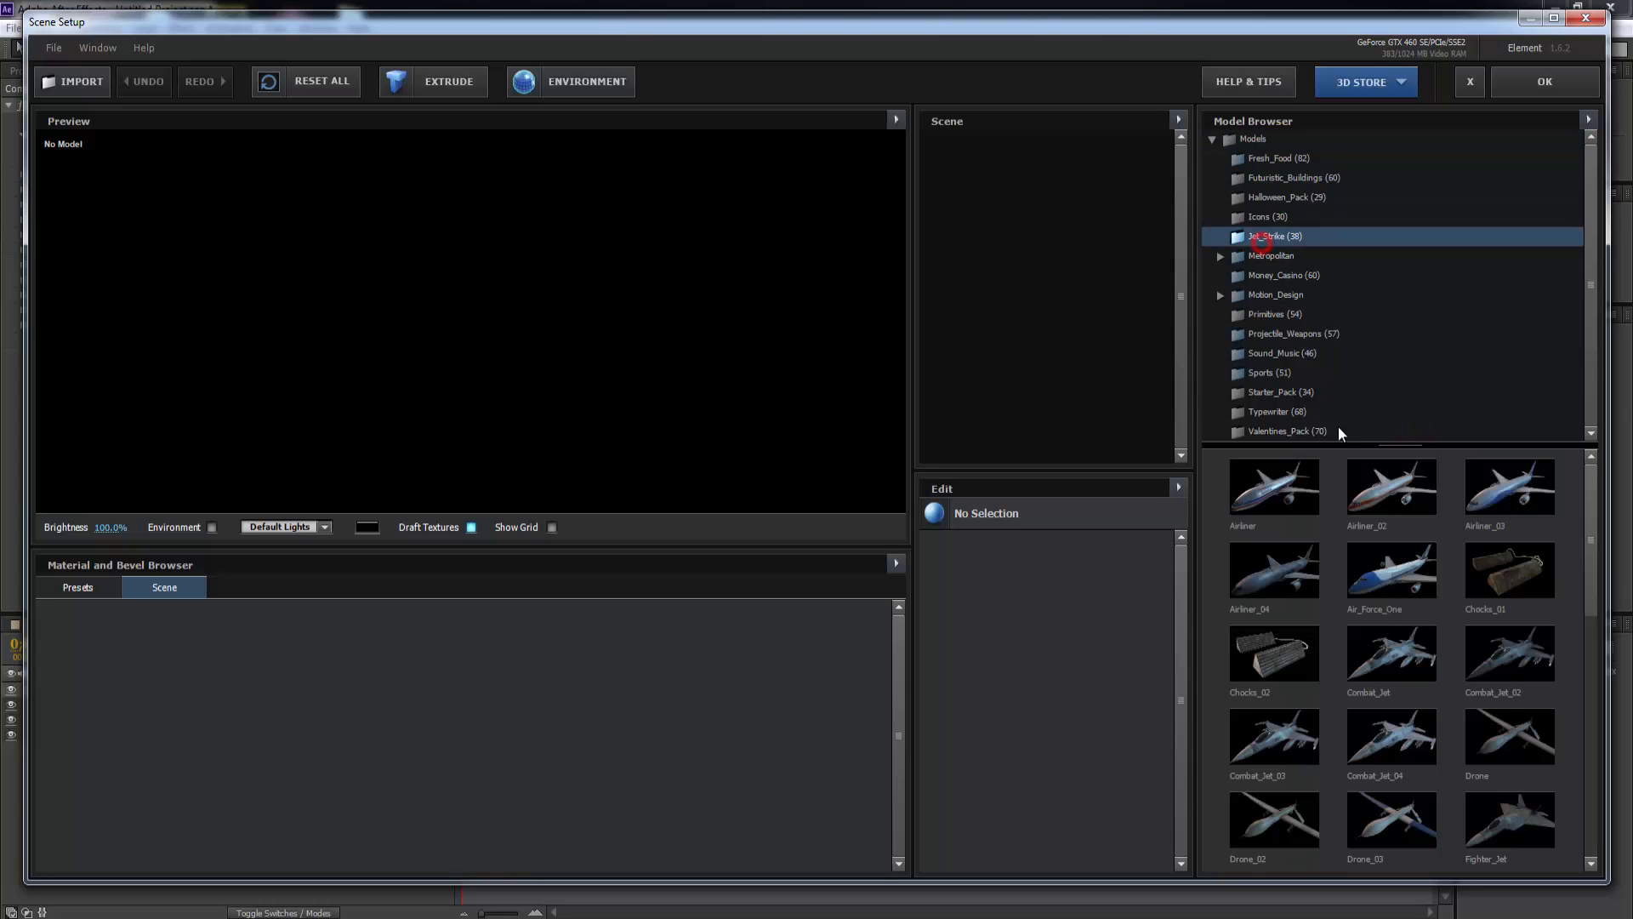
{"action": "left_click_drag", "start_coordinate": [1591, 567], "coordinate": [1590, 619]}
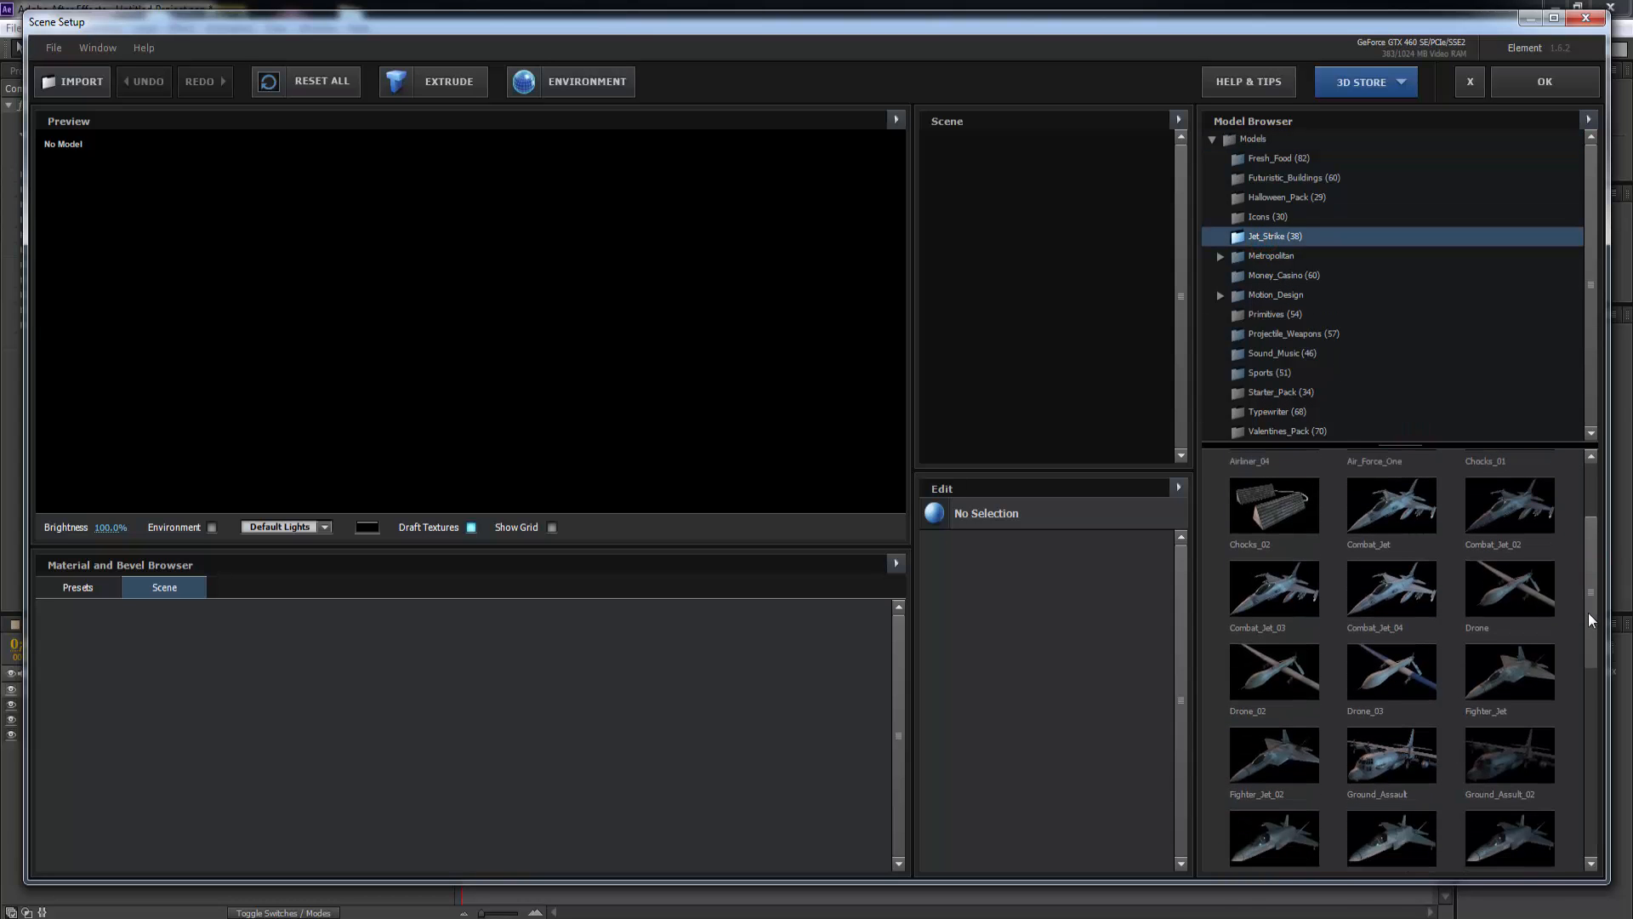
{"action": "left_click", "coordinate": [1264, 605]}
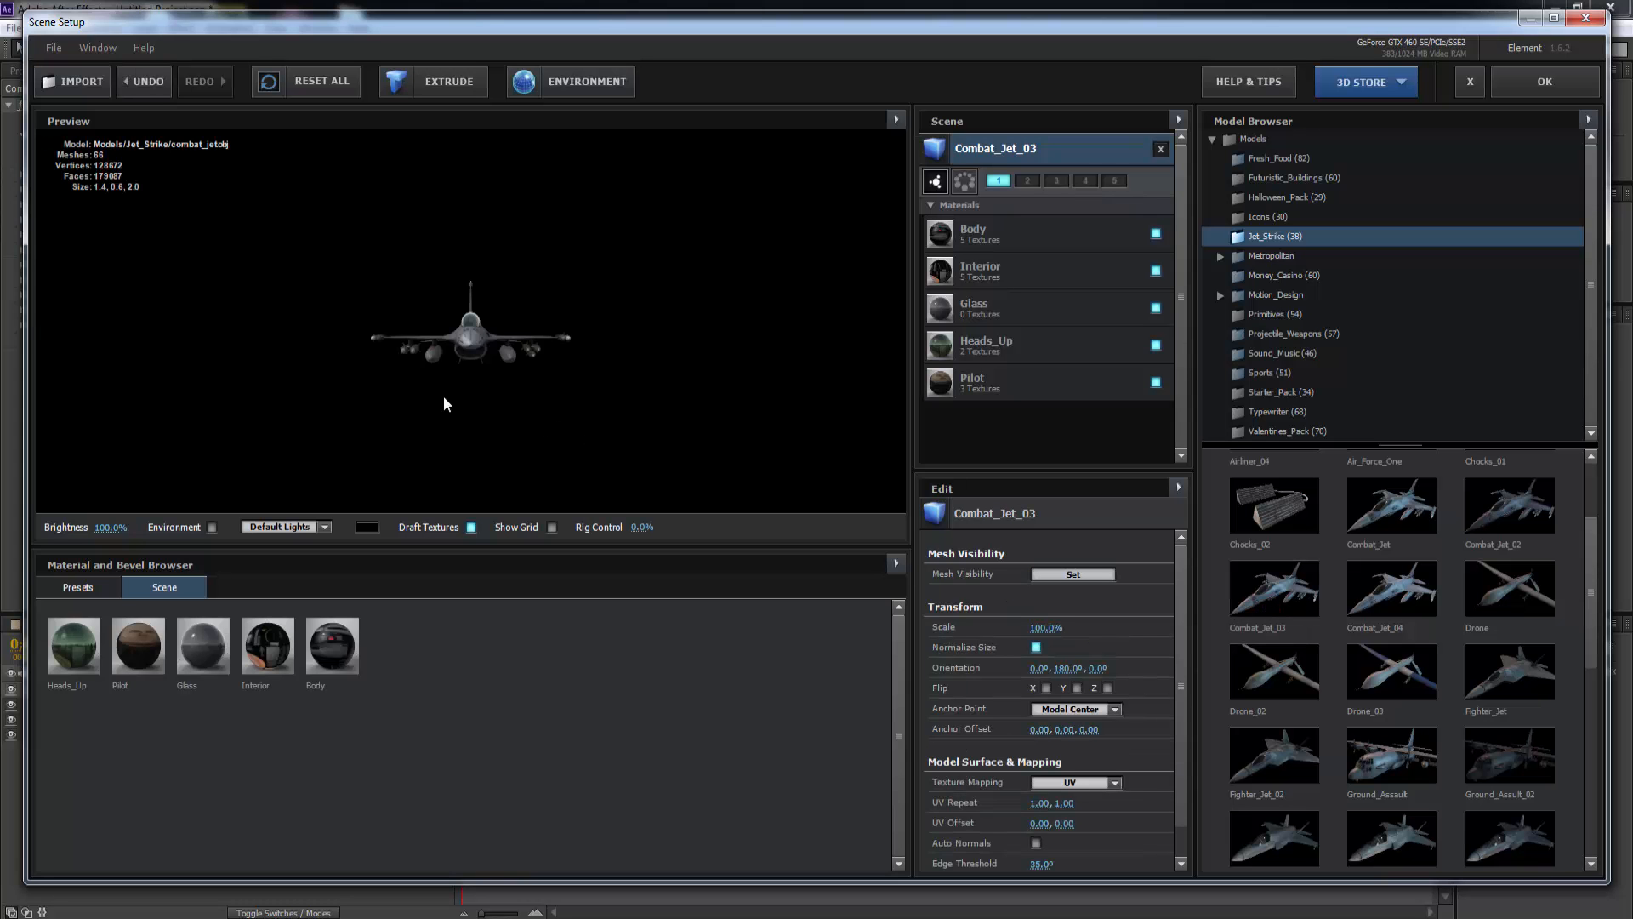
Inspect the jet from the side at close range and show the environment behind it in the preview.
{"action": "left_click_drag", "start_coordinate": [421, 344], "coordinate": [395, 349]}
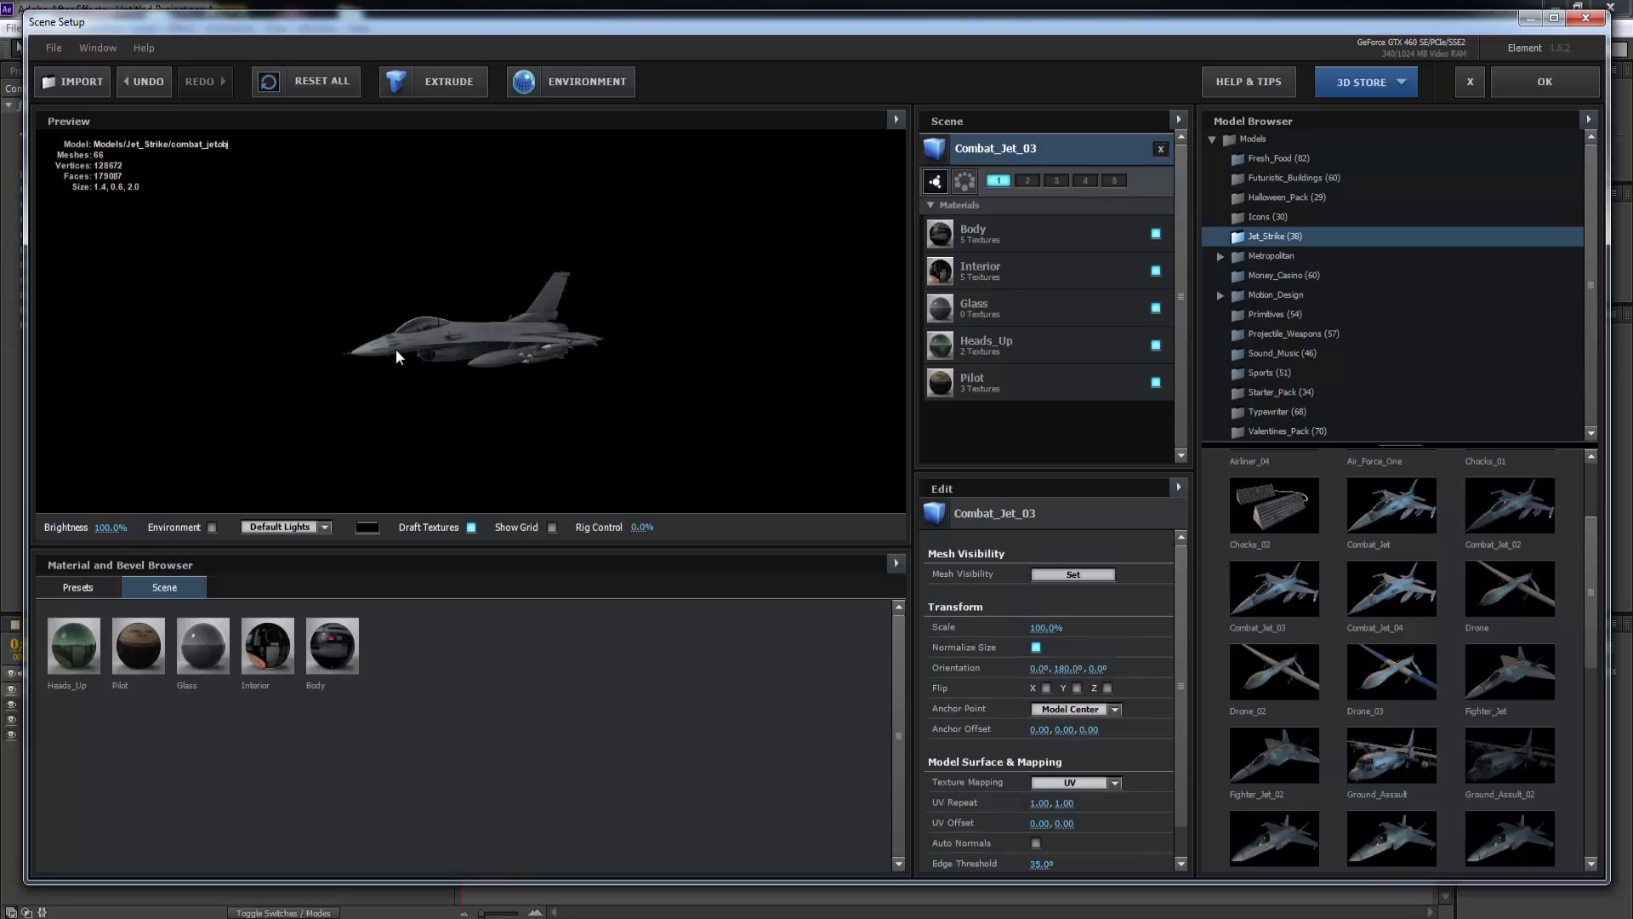
{"action": "scroll", "coordinate": [404, 350], "scroll_direction": "up", "scroll_amount": 10}
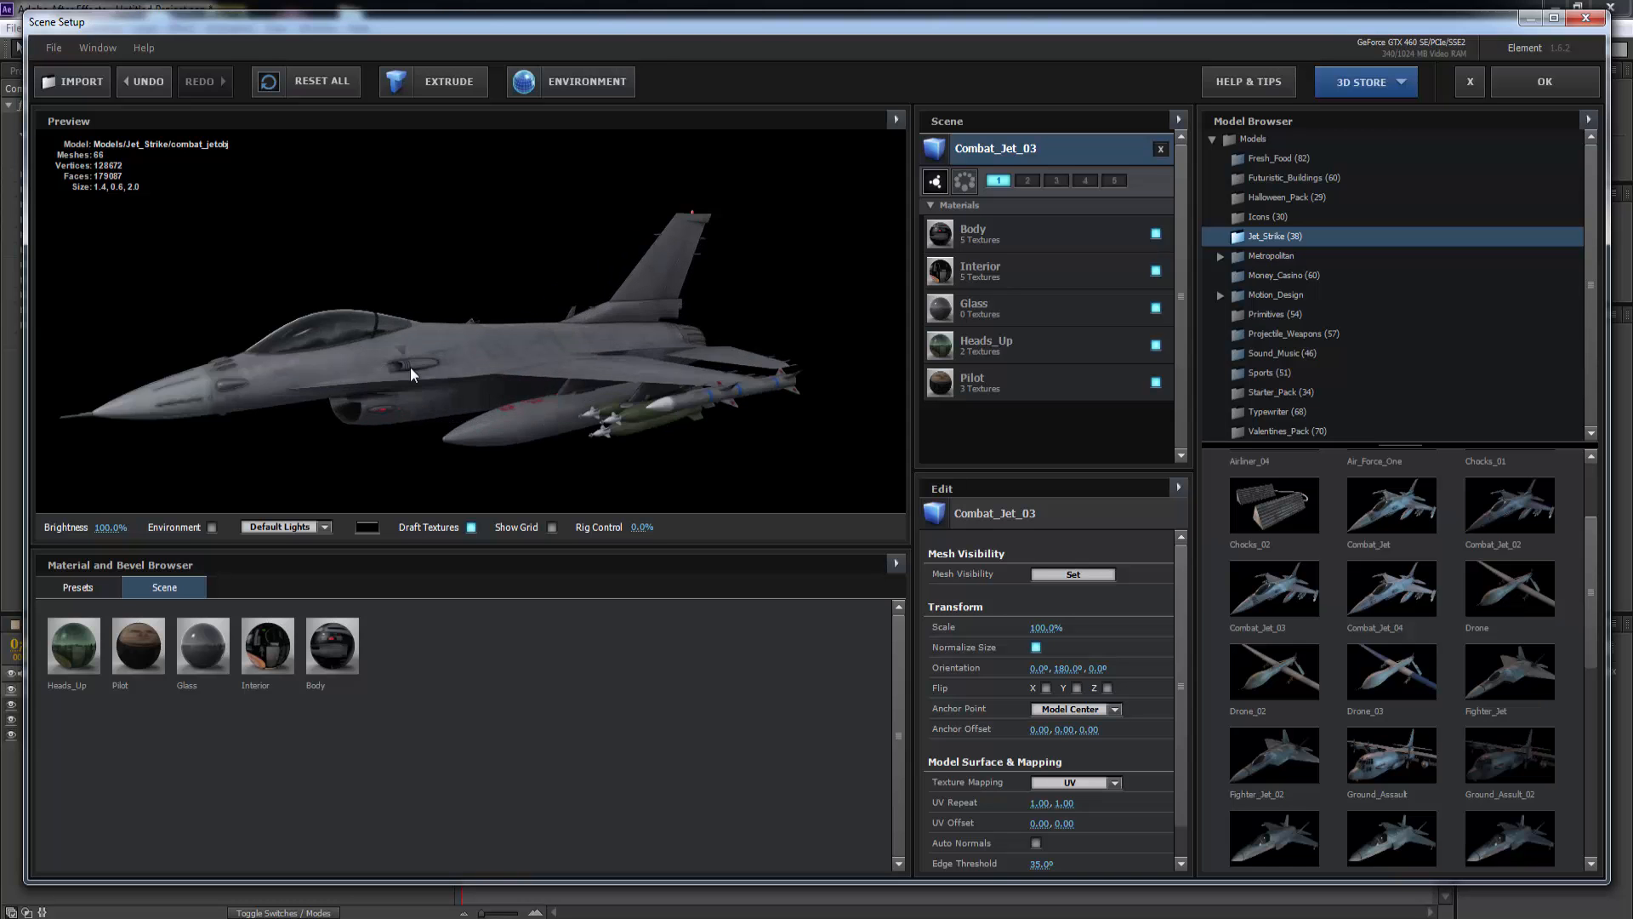
{"action": "left_click_drag", "start_coordinate": [411, 366], "coordinate": [421, 359]}
{"action": "scroll", "coordinate": [415, 365], "scroll_direction": "down", "scroll_amount": 10}
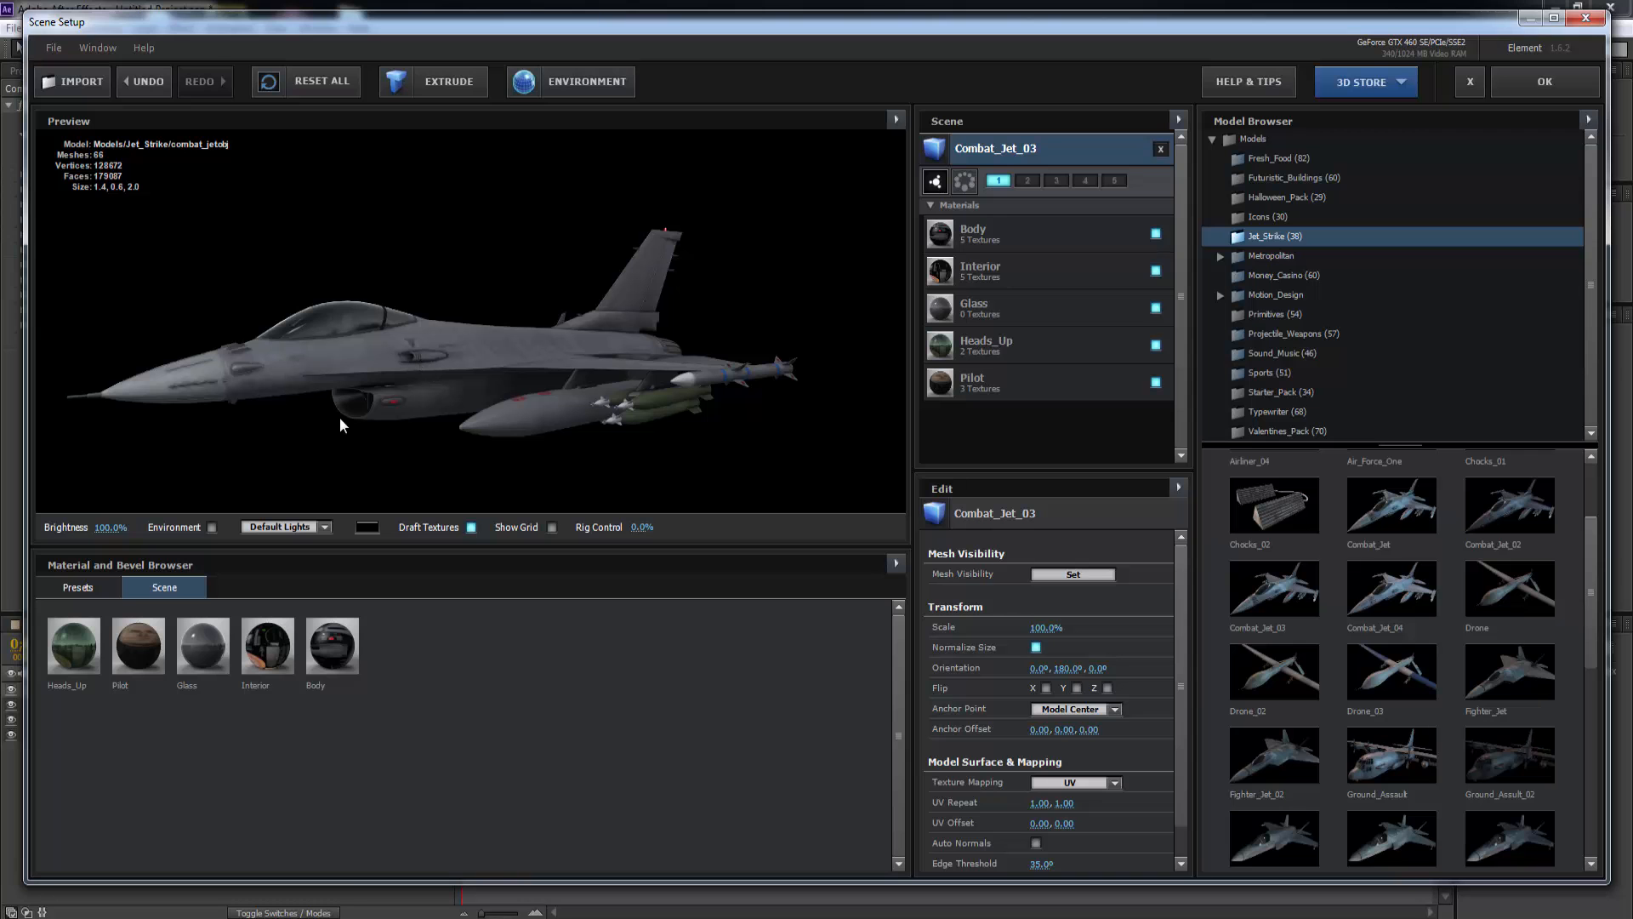
{"action": "left_click", "coordinate": [211, 526]}
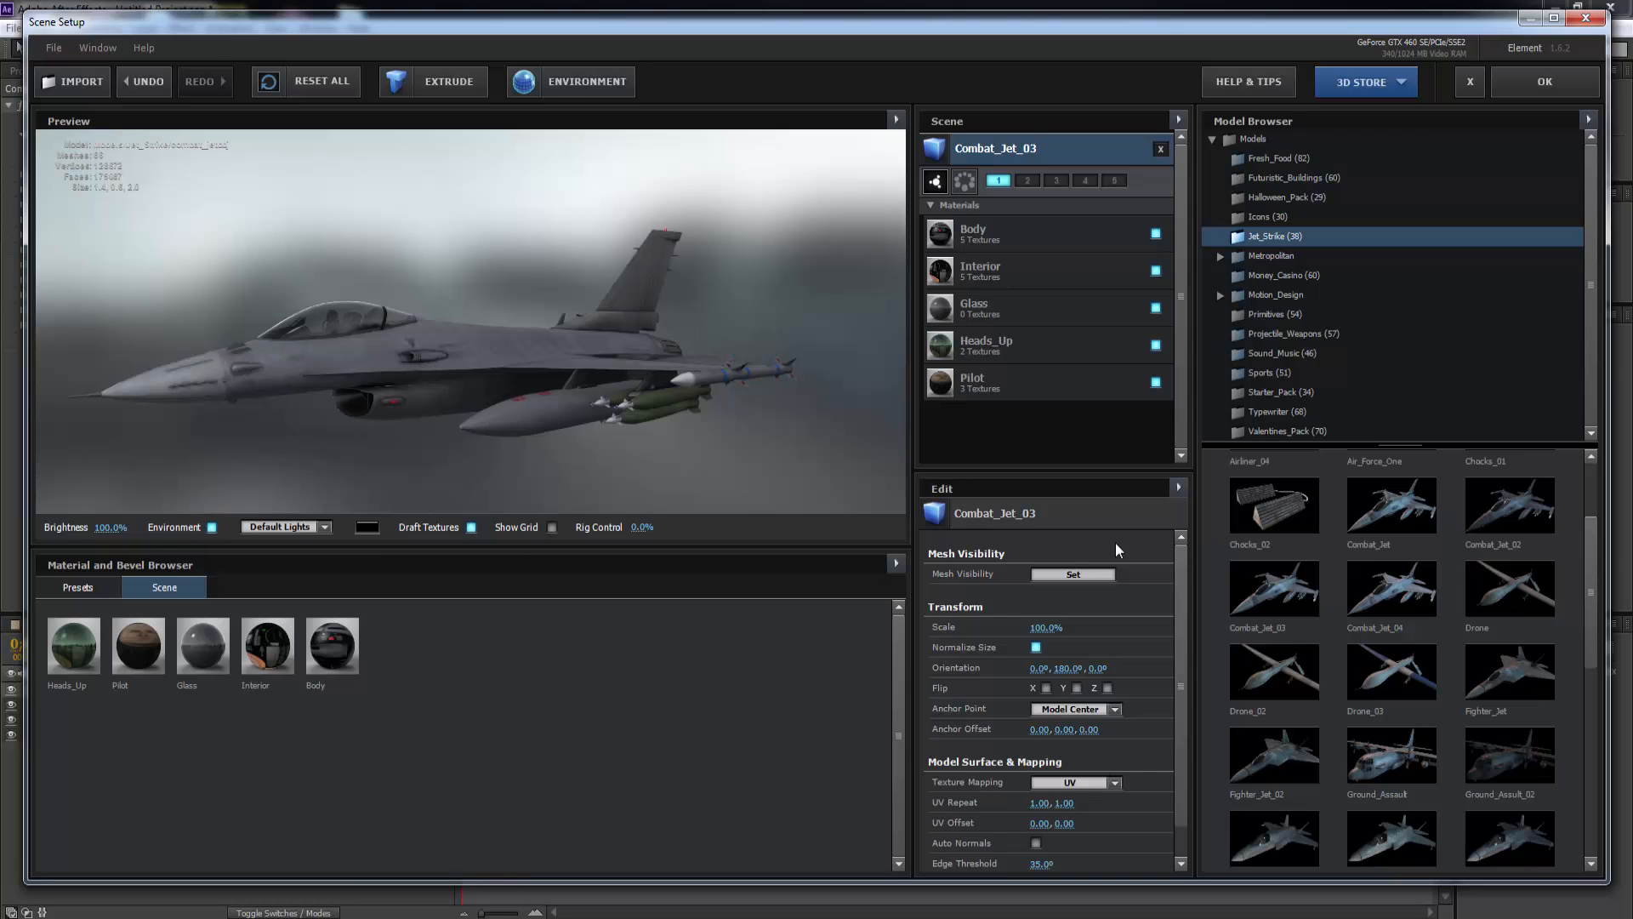
Set the jet's Glass material to 0% Force Opacity and accept the scene setup.
{"action": "left_click", "coordinate": [942, 309]}
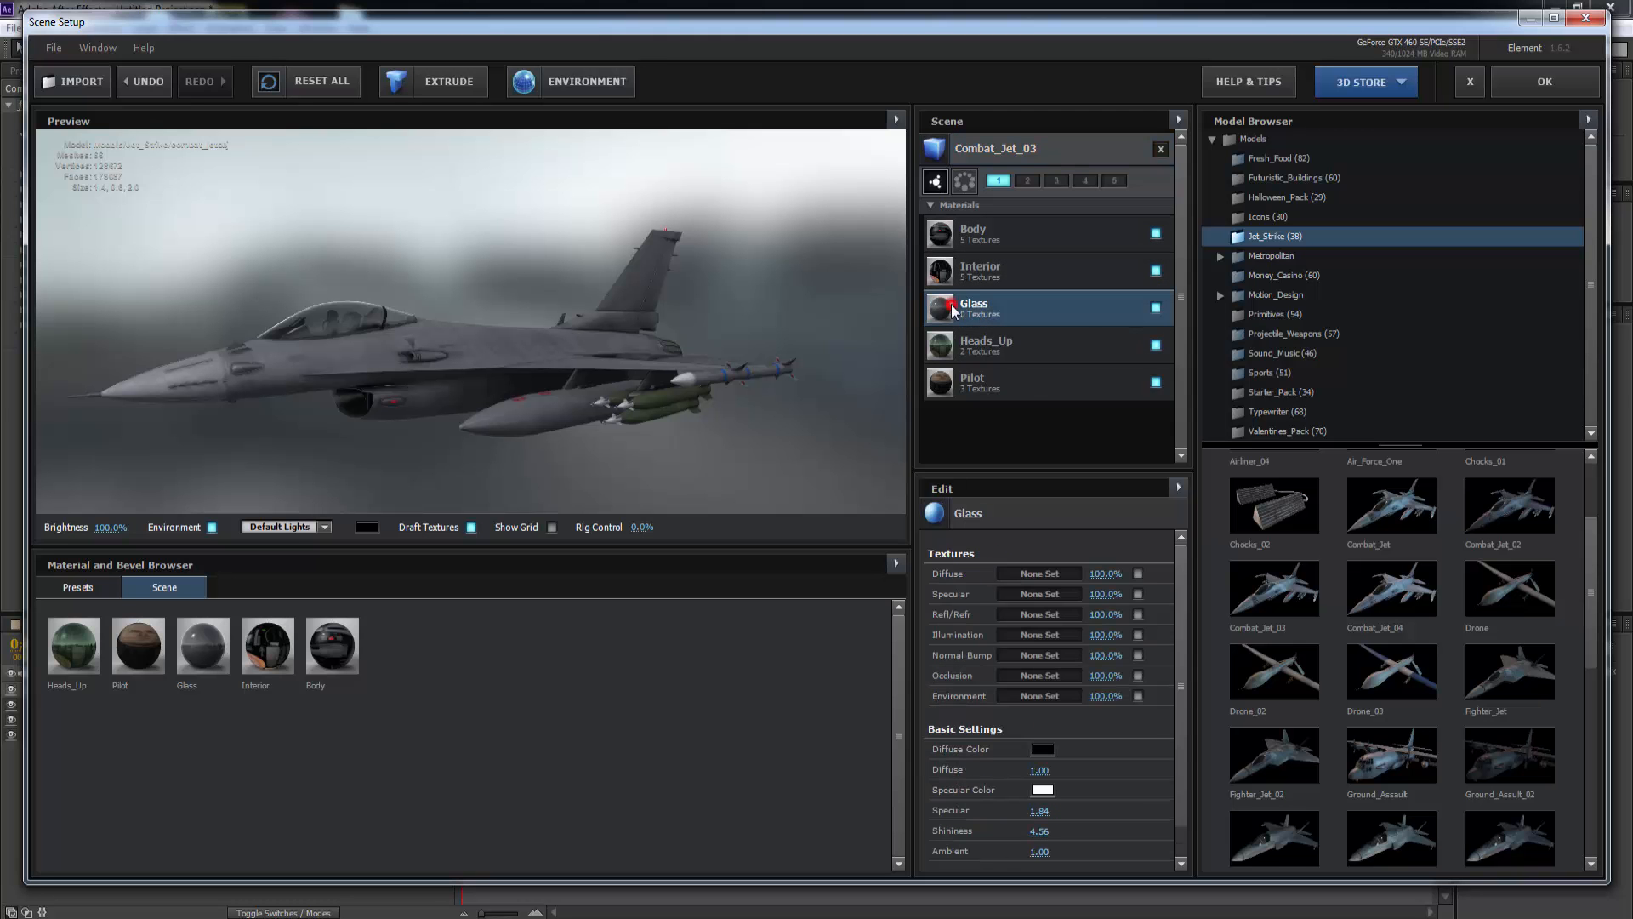
{"action": "left_click_drag", "start_coordinate": [1181, 626], "coordinate": [1171, 789]}
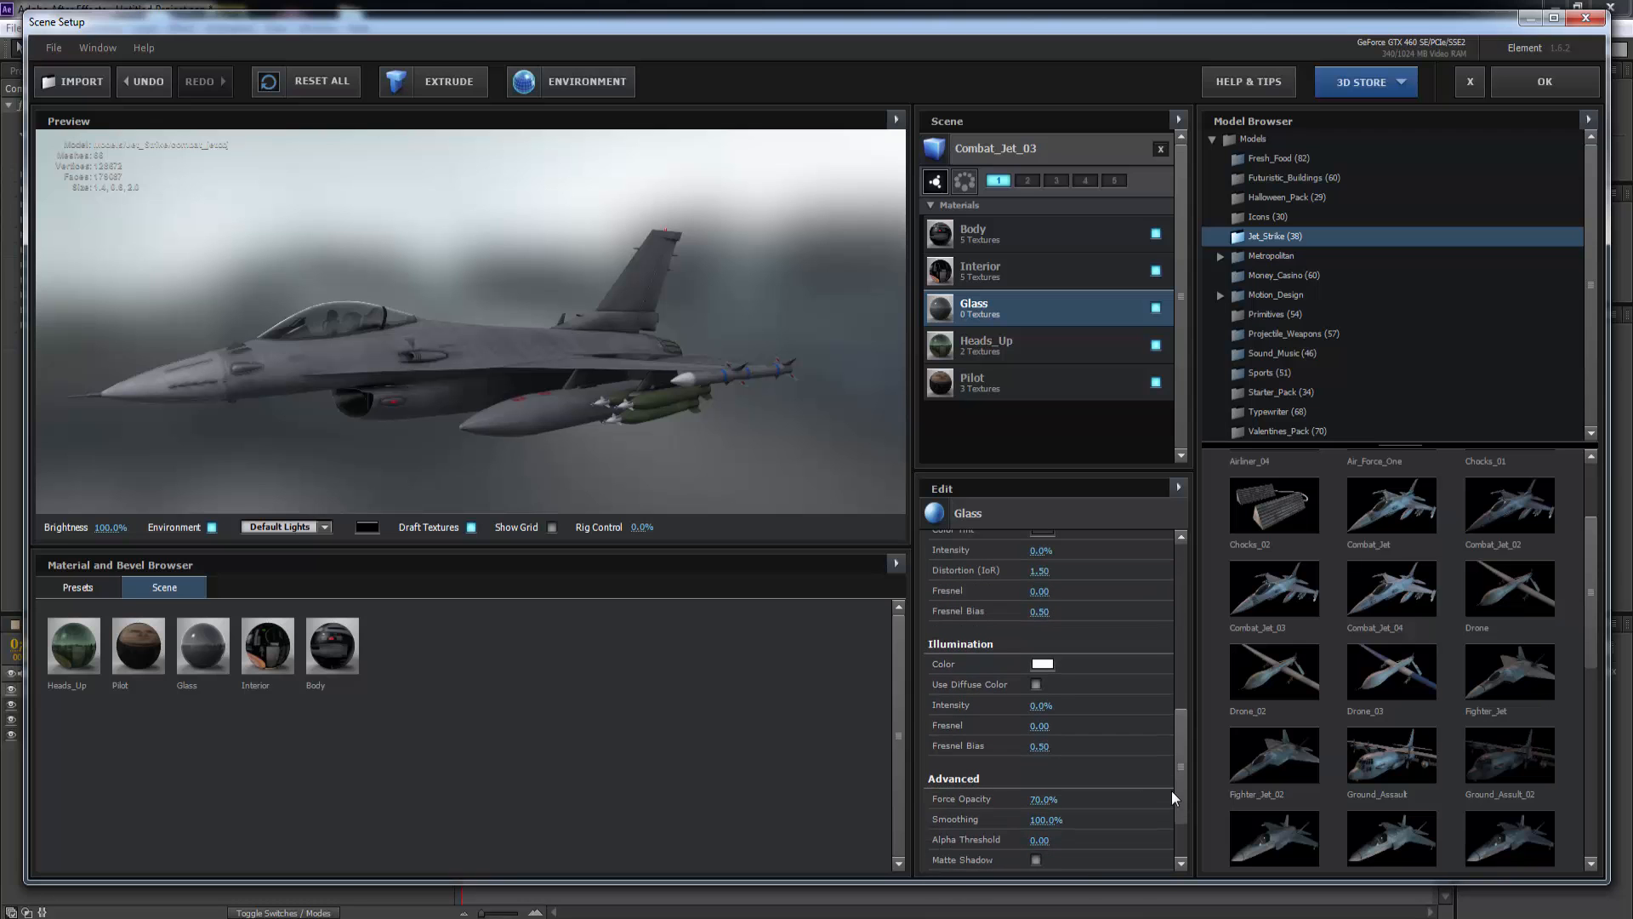
{"action": "left_click_drag", "start_coordinate": [1045, 802], "coordinate": [288, 390]}
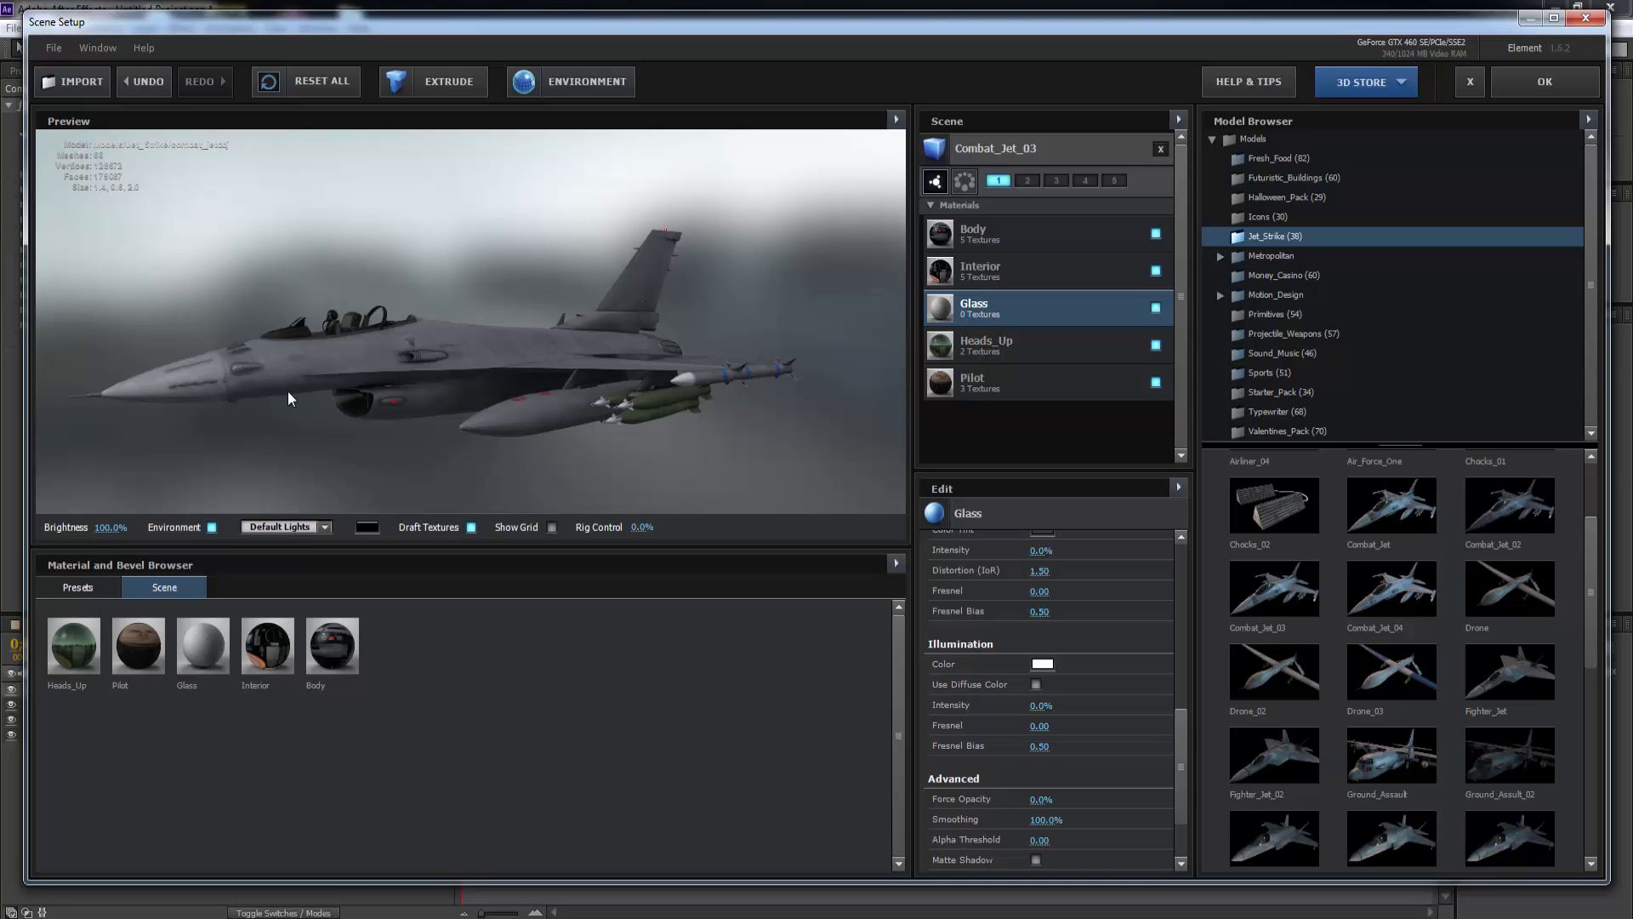
{"action": "left_click_drag", "start_coordinate": [288, 399], "coordinate": [288, 399]}
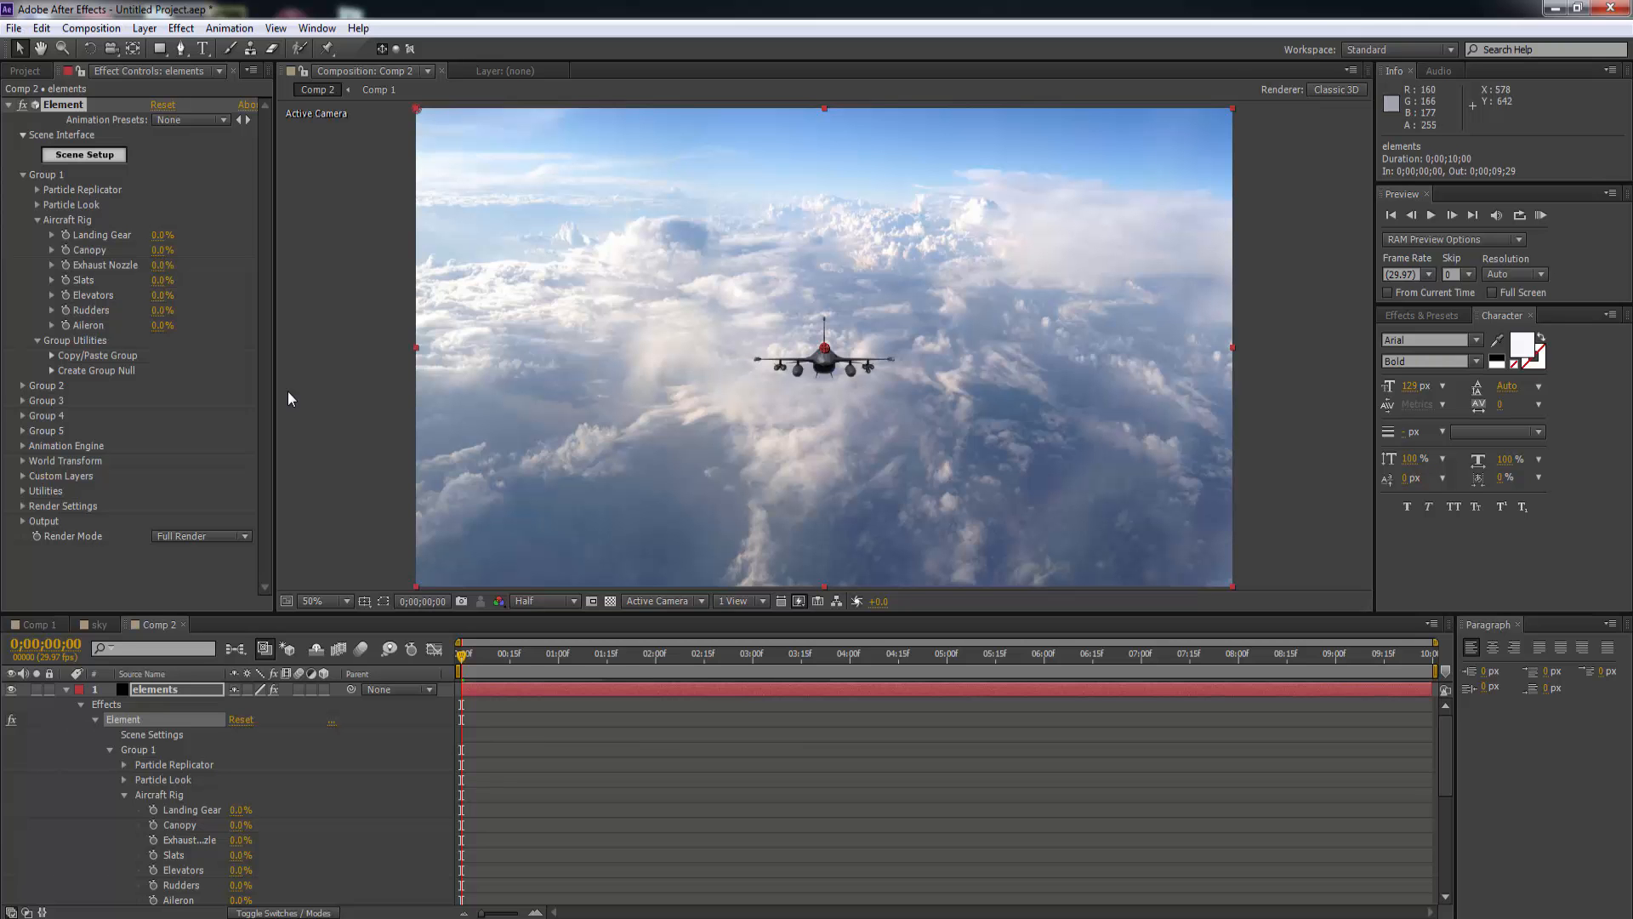
Collapse the elements layer's properties and set the Element effect's Render Mode to Draft.
{"action": "key", "text": "u"}
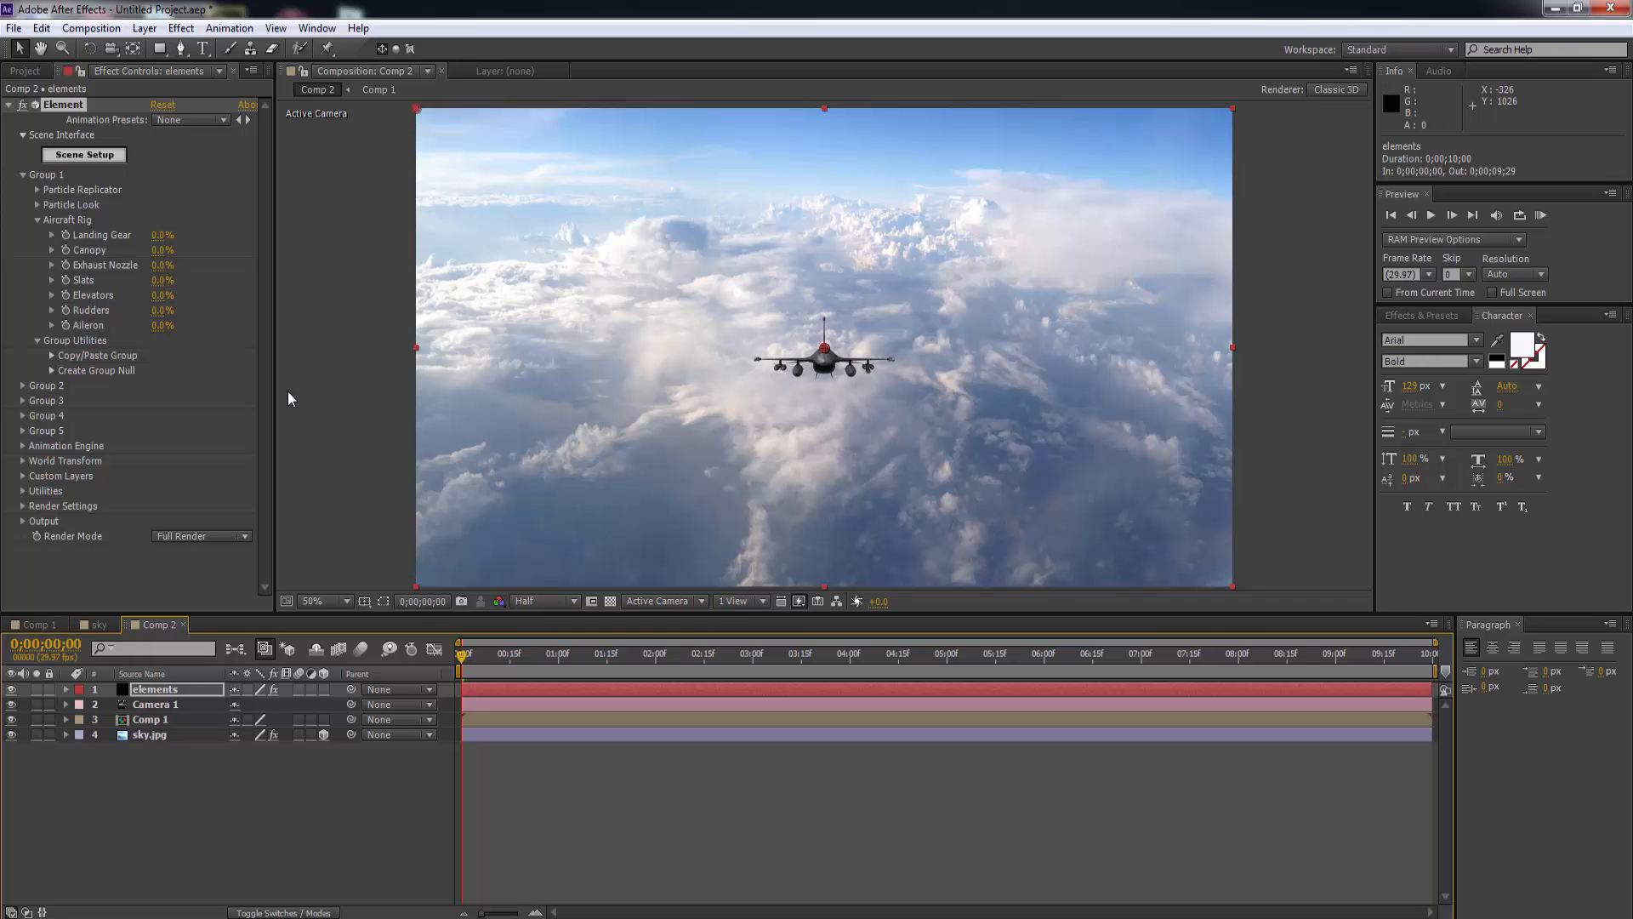
{"action": "left_click", "coordinate": [201, 536]}
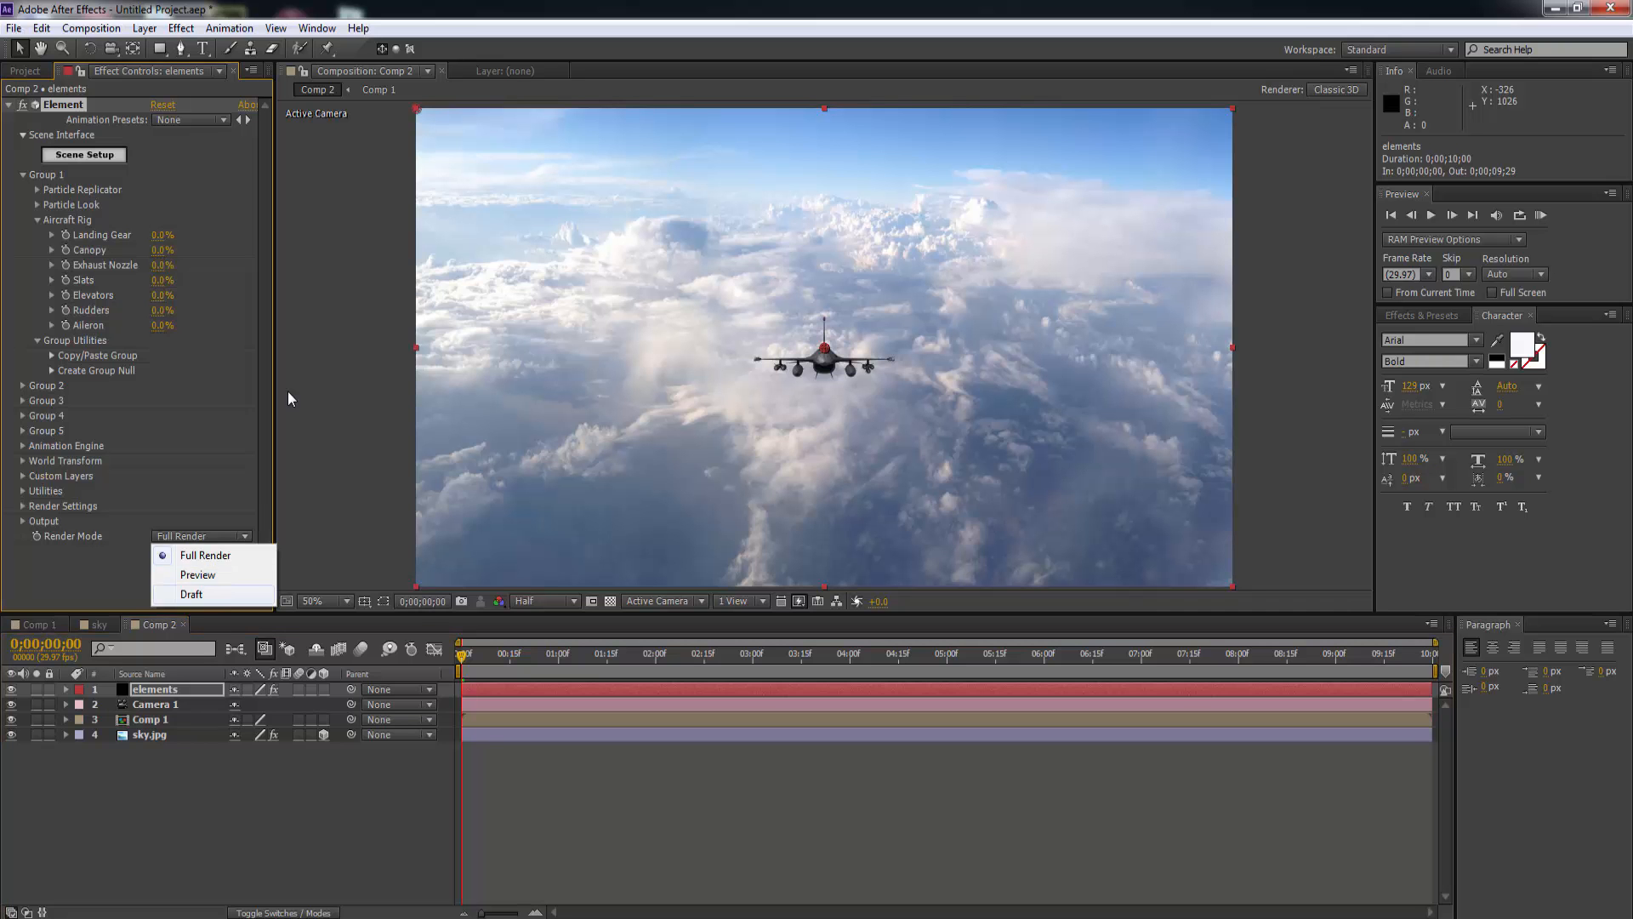
{"action": "left_click", "coordinate": [202, 595]}
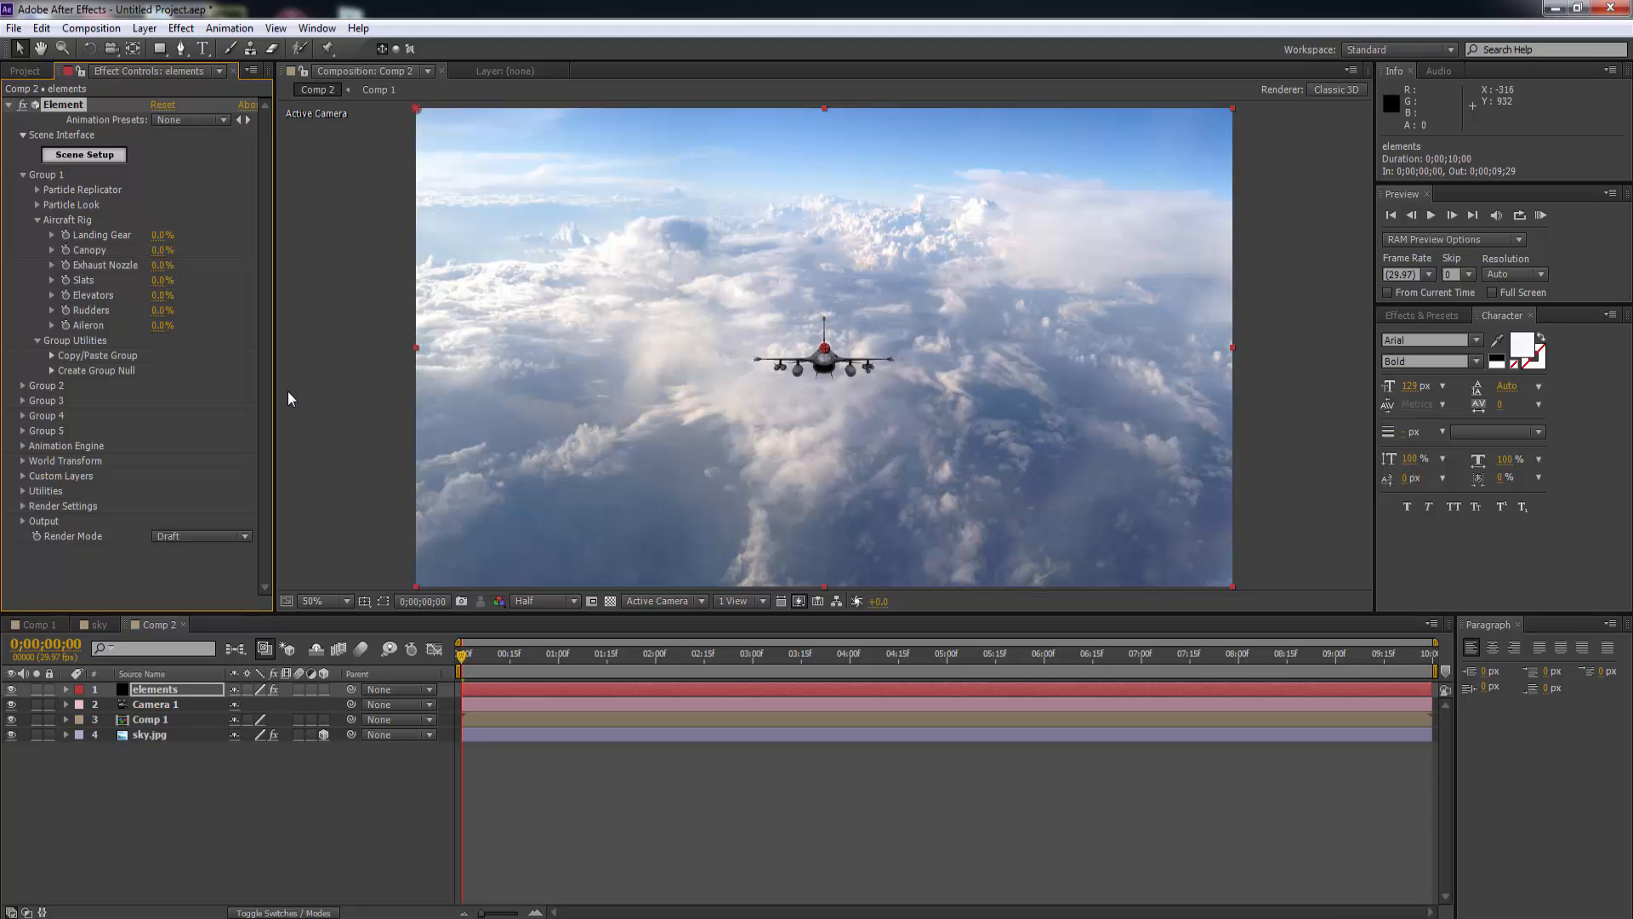
{"action": "left_click", "coordinate": [201, 536]}
{"action": "left_click", "coordinate": [111, 571]}
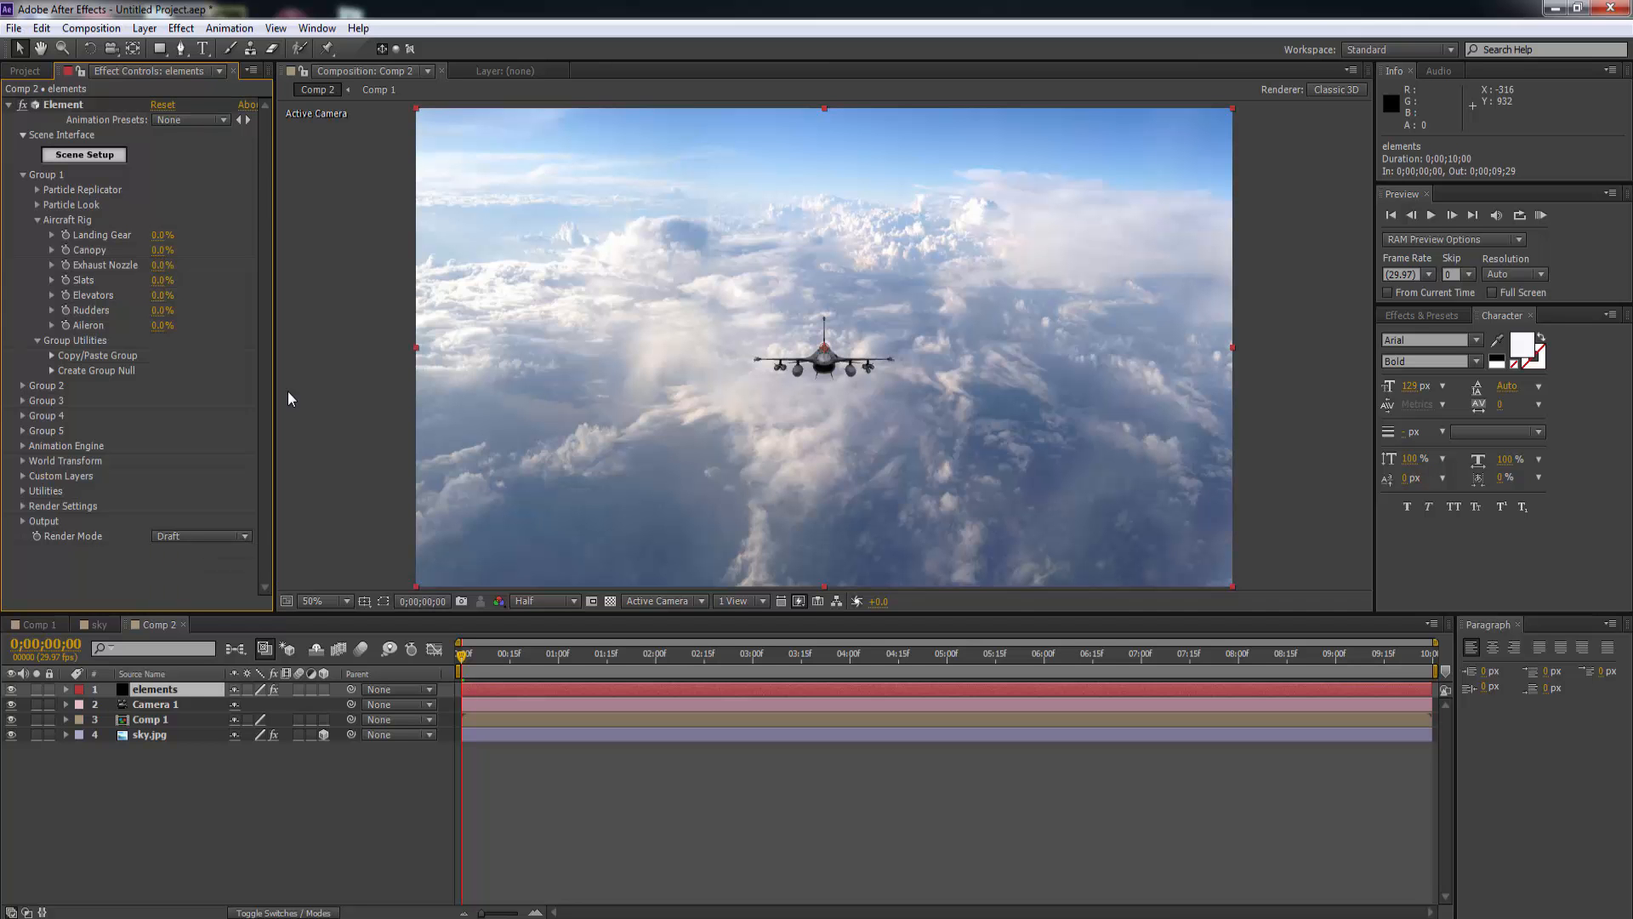
Expand Group 1's Particle Look and Particle Rotation settings and set the composition's preview resolution to Quarter.
{"action": "left_click", "coordinate": [38, 205]}
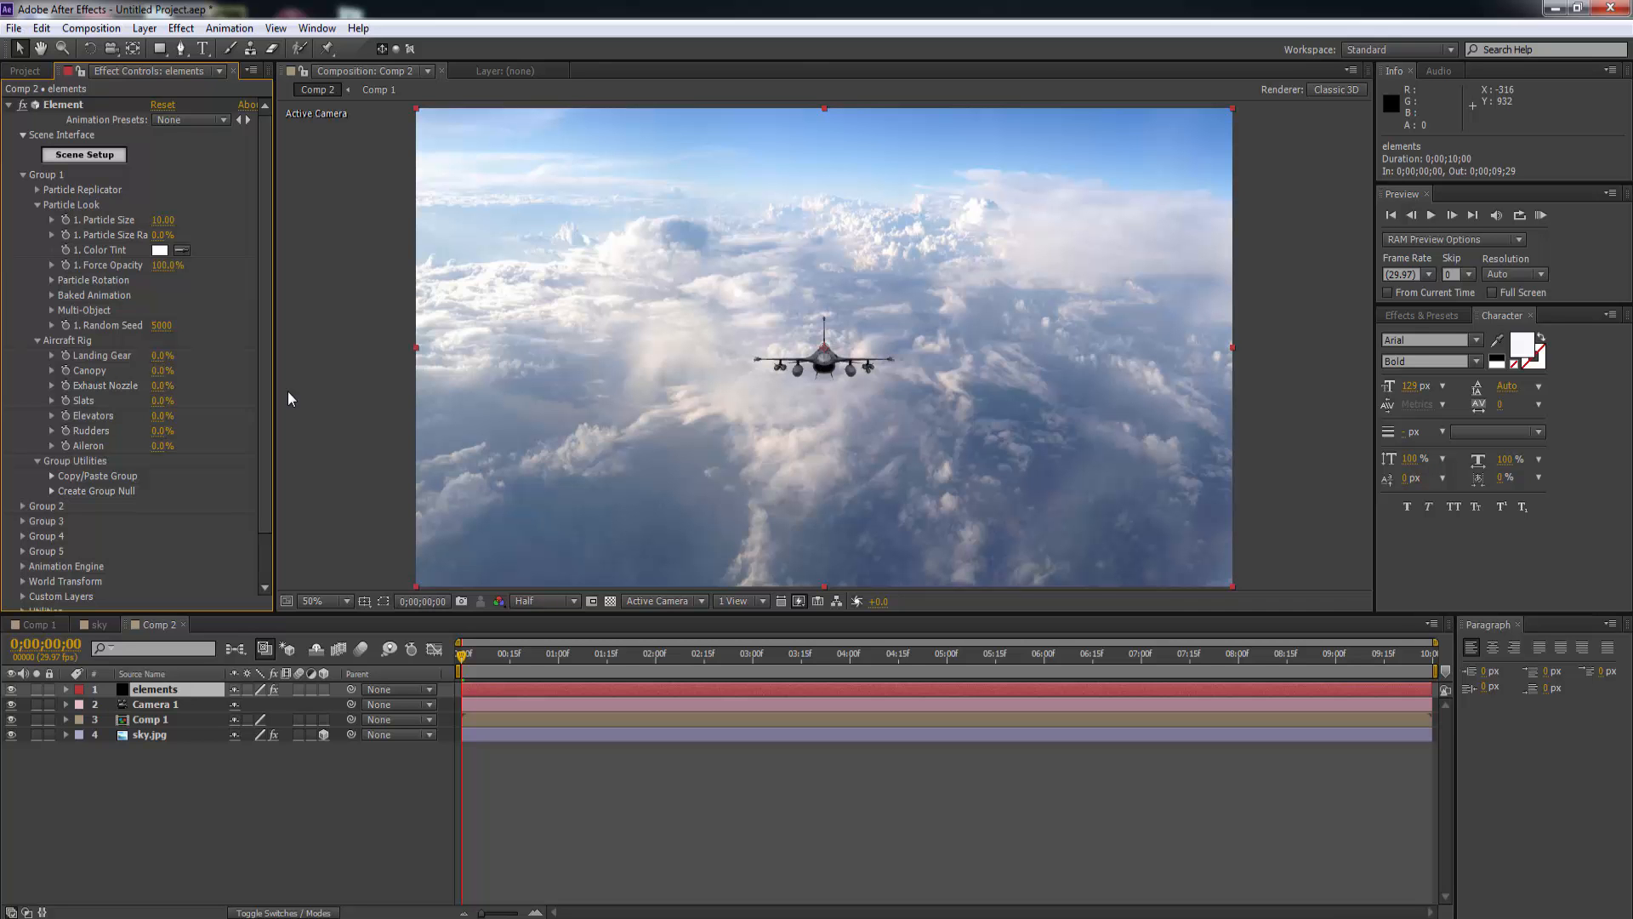
{"action": "left_click", "coordinate": [51, 279]}
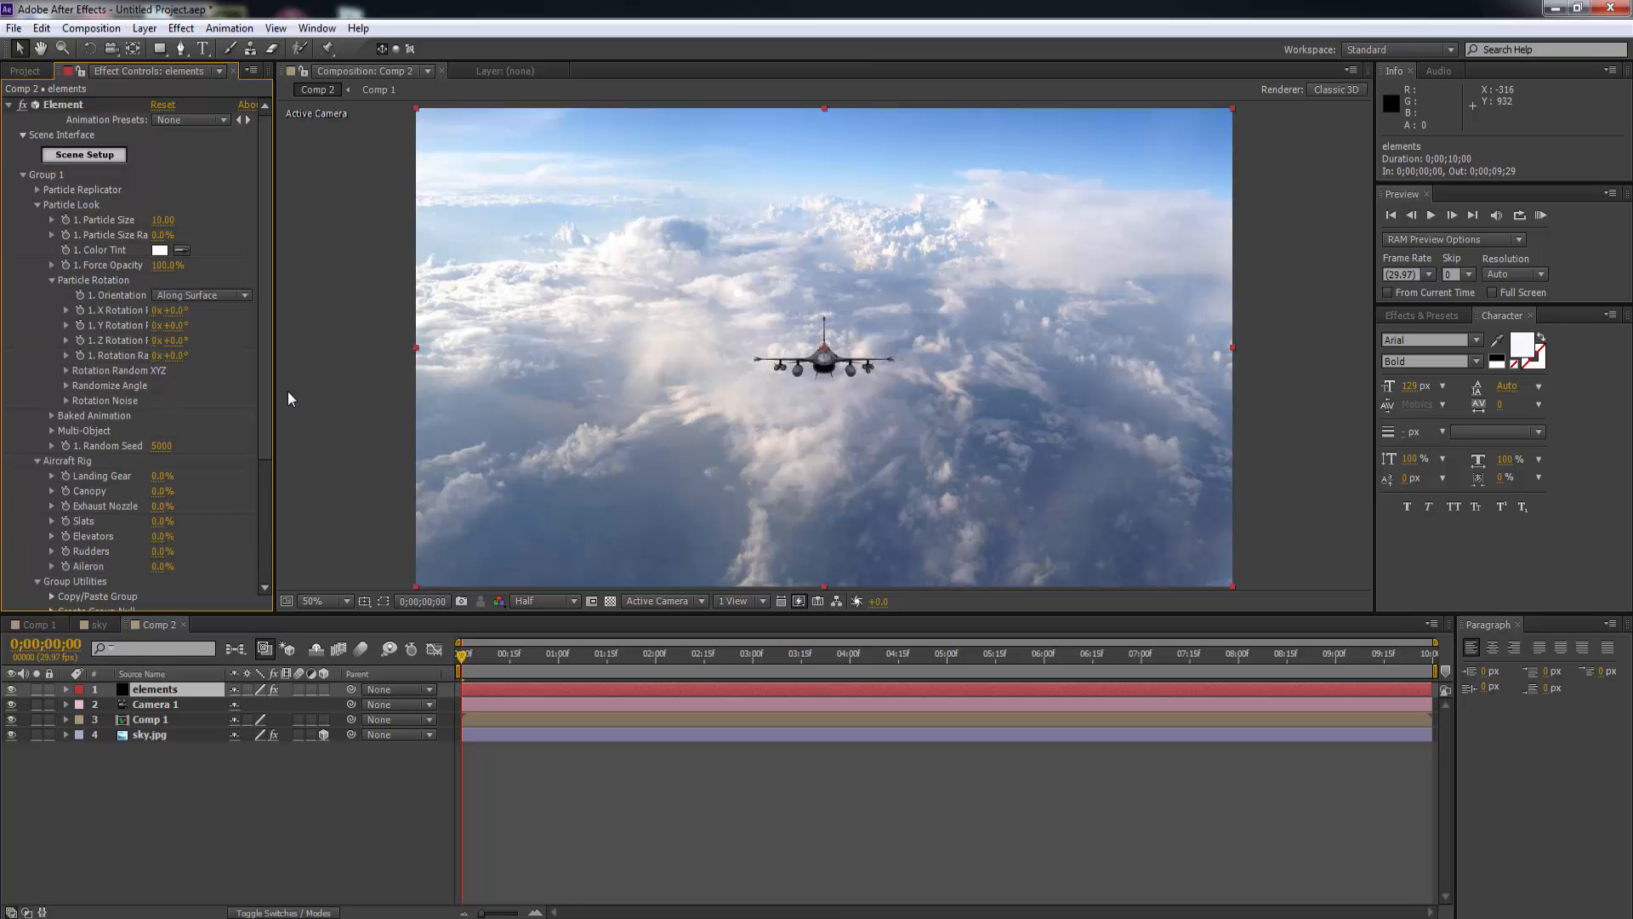
{"action": "mouse_move", "coordinate": [173, 311]}
{"action": "left_mouse_down"}
{"action": "mouse_move", "coordinate": [157, 310]}
{"action": "mouse_move", "coordinate": [174, 310]}
{"action": "left_mouse_up"}
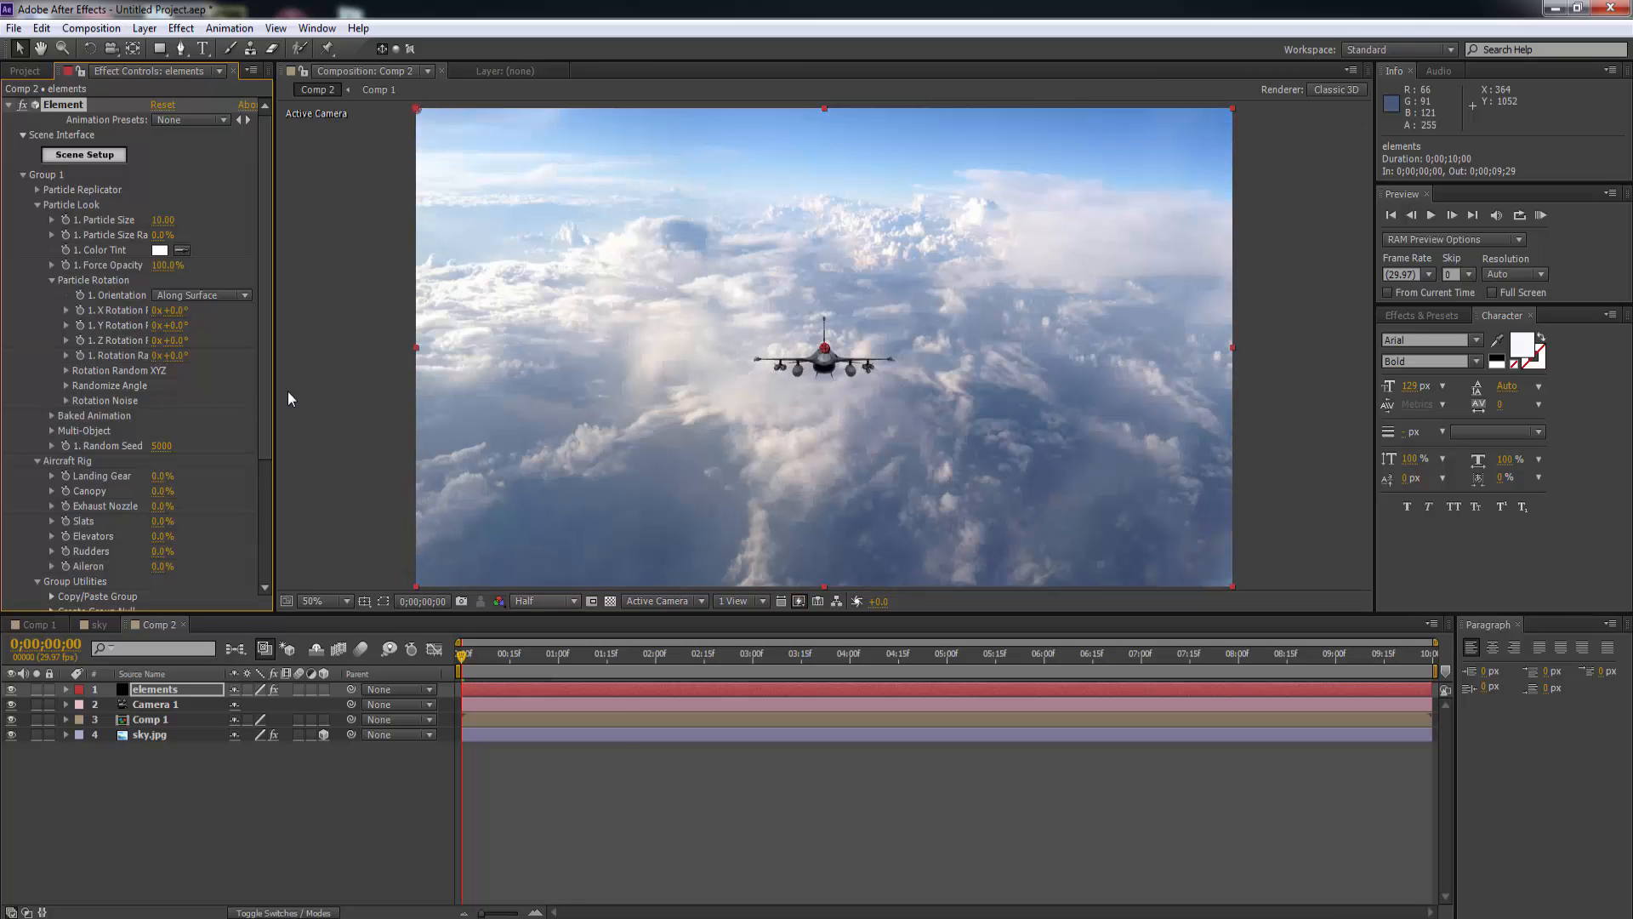
{"action": "left_click", "coordinate": [557, 602]}
{"action": "left_click", "coordinate": [556, 707]}
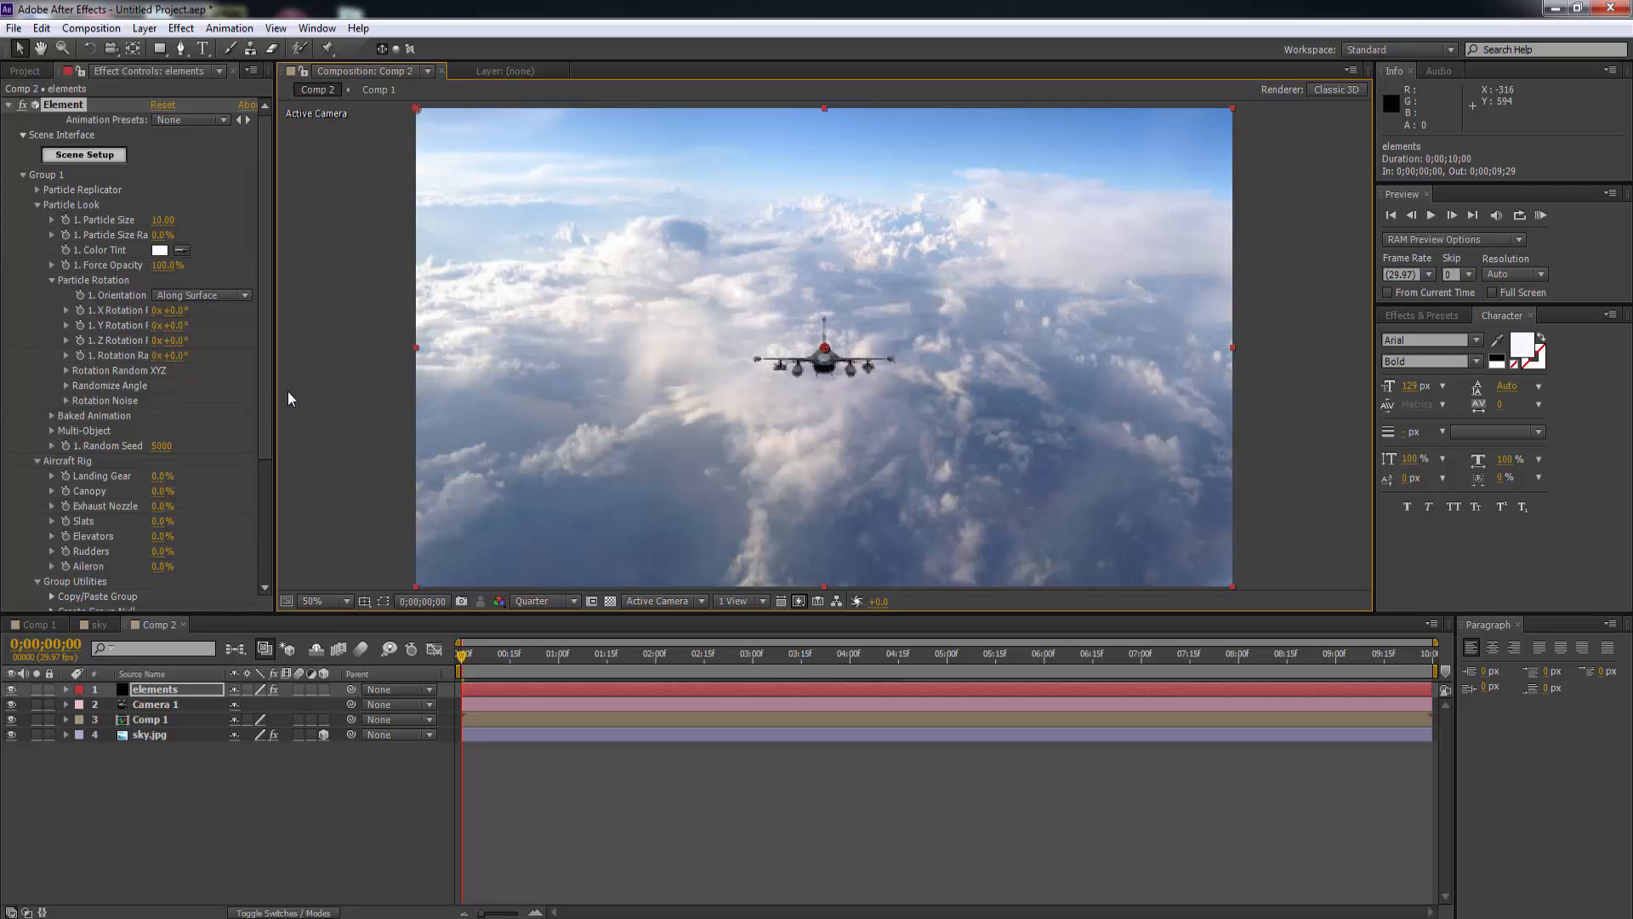
Set Group 1's Z Rotation to -12° and its Particle Size to 10.46.
{"action": "left_click_drag", "start_coordinate": [177, 340], "coordinate": [167, 340]}
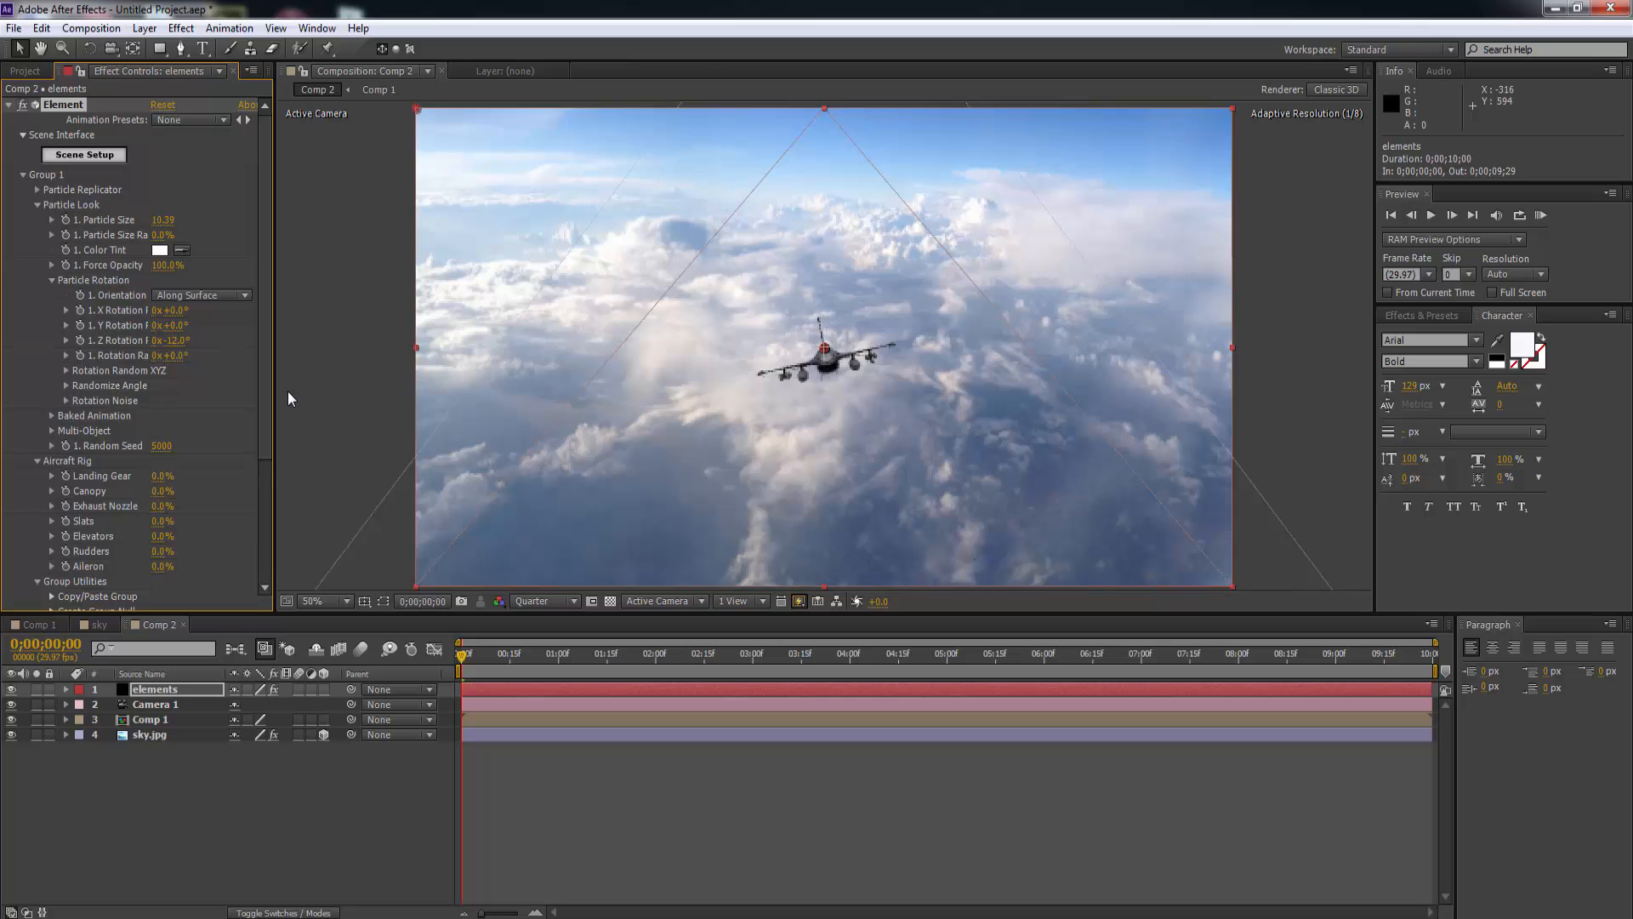
{"action": "left_click_drag", "start_coordinate": [163, 220], "coordinate": [166, 219]}
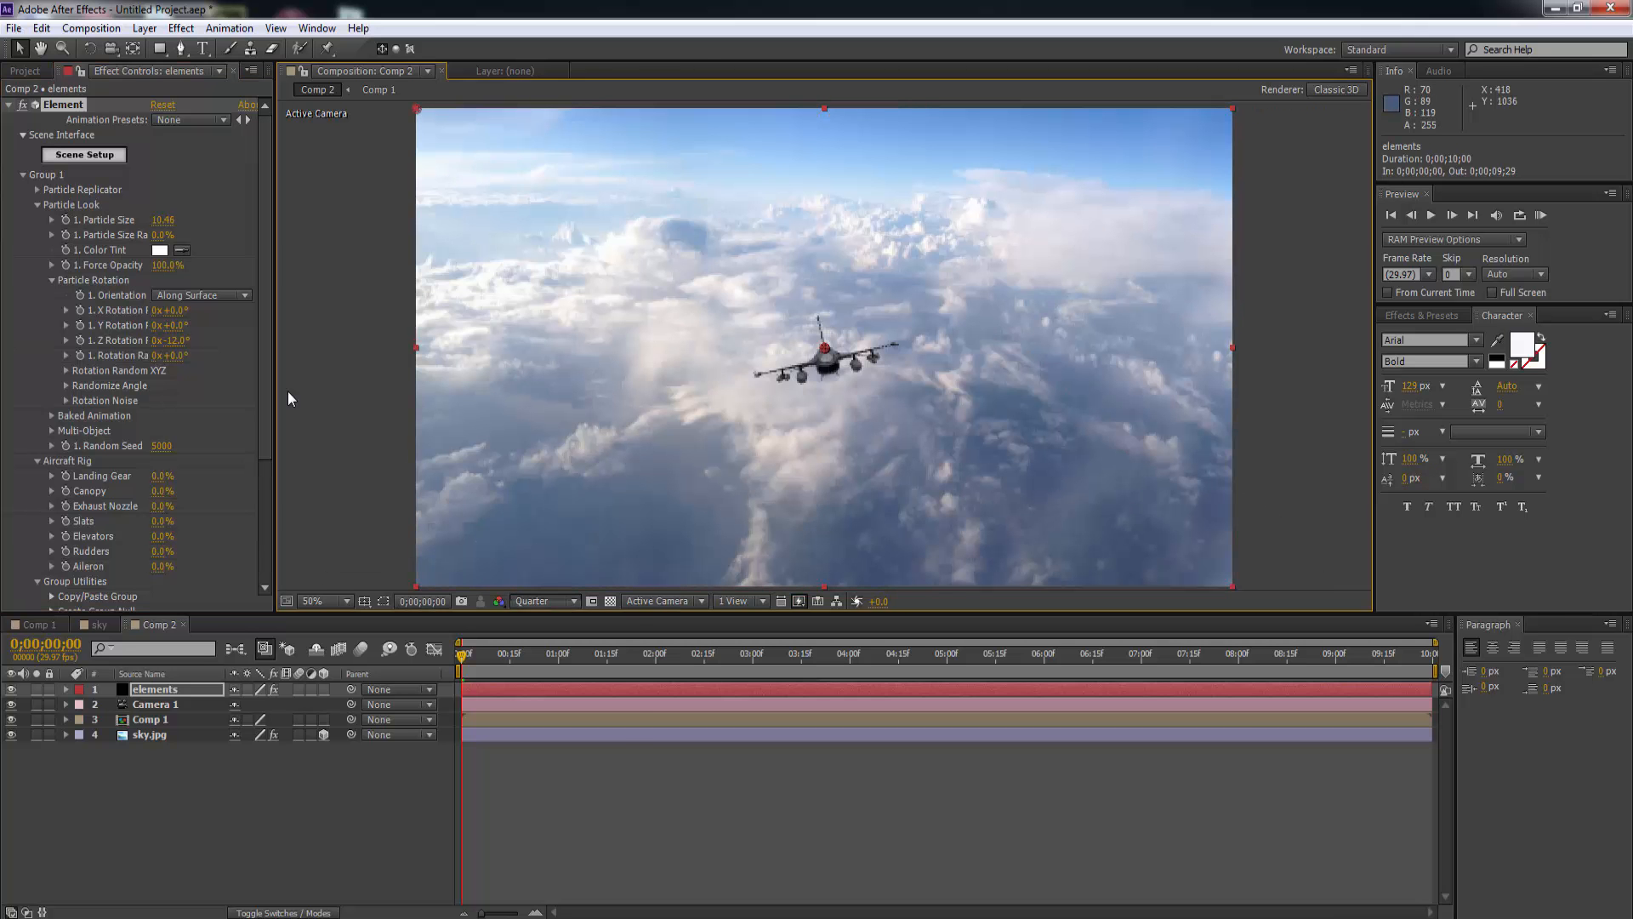
Set the preview resolution to Third, widen the effect settings area and set Group 1's Z Rotation to 10°.
{"action": "left_click", "coordinate": [544, 601]}
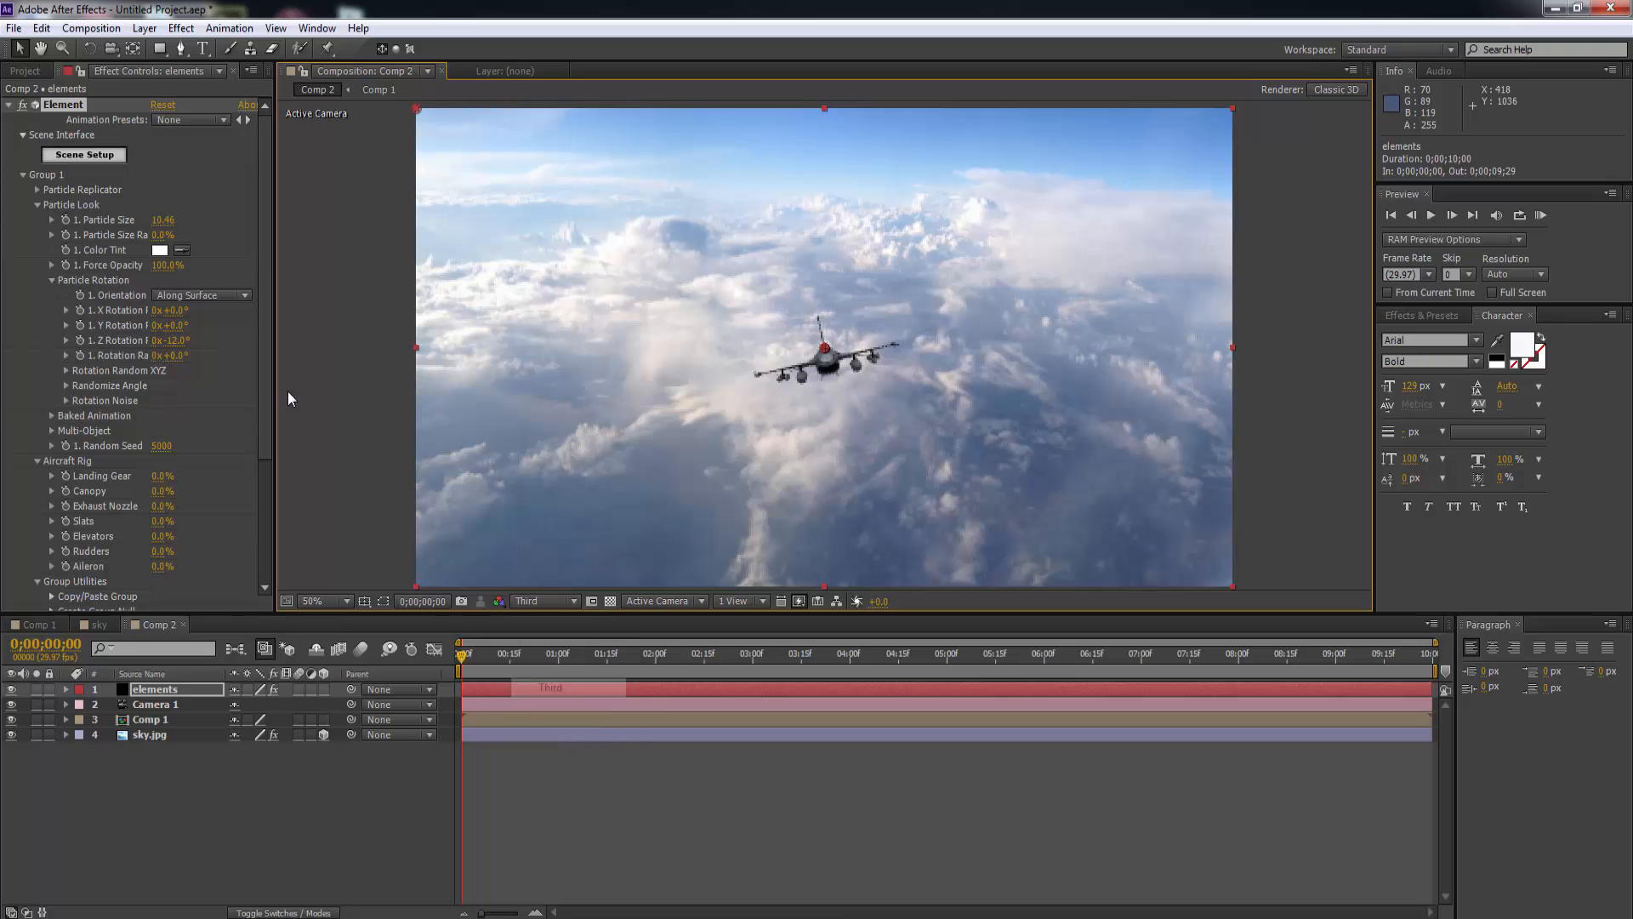
{"action": "left_click", "coordinate": [550, 687]}
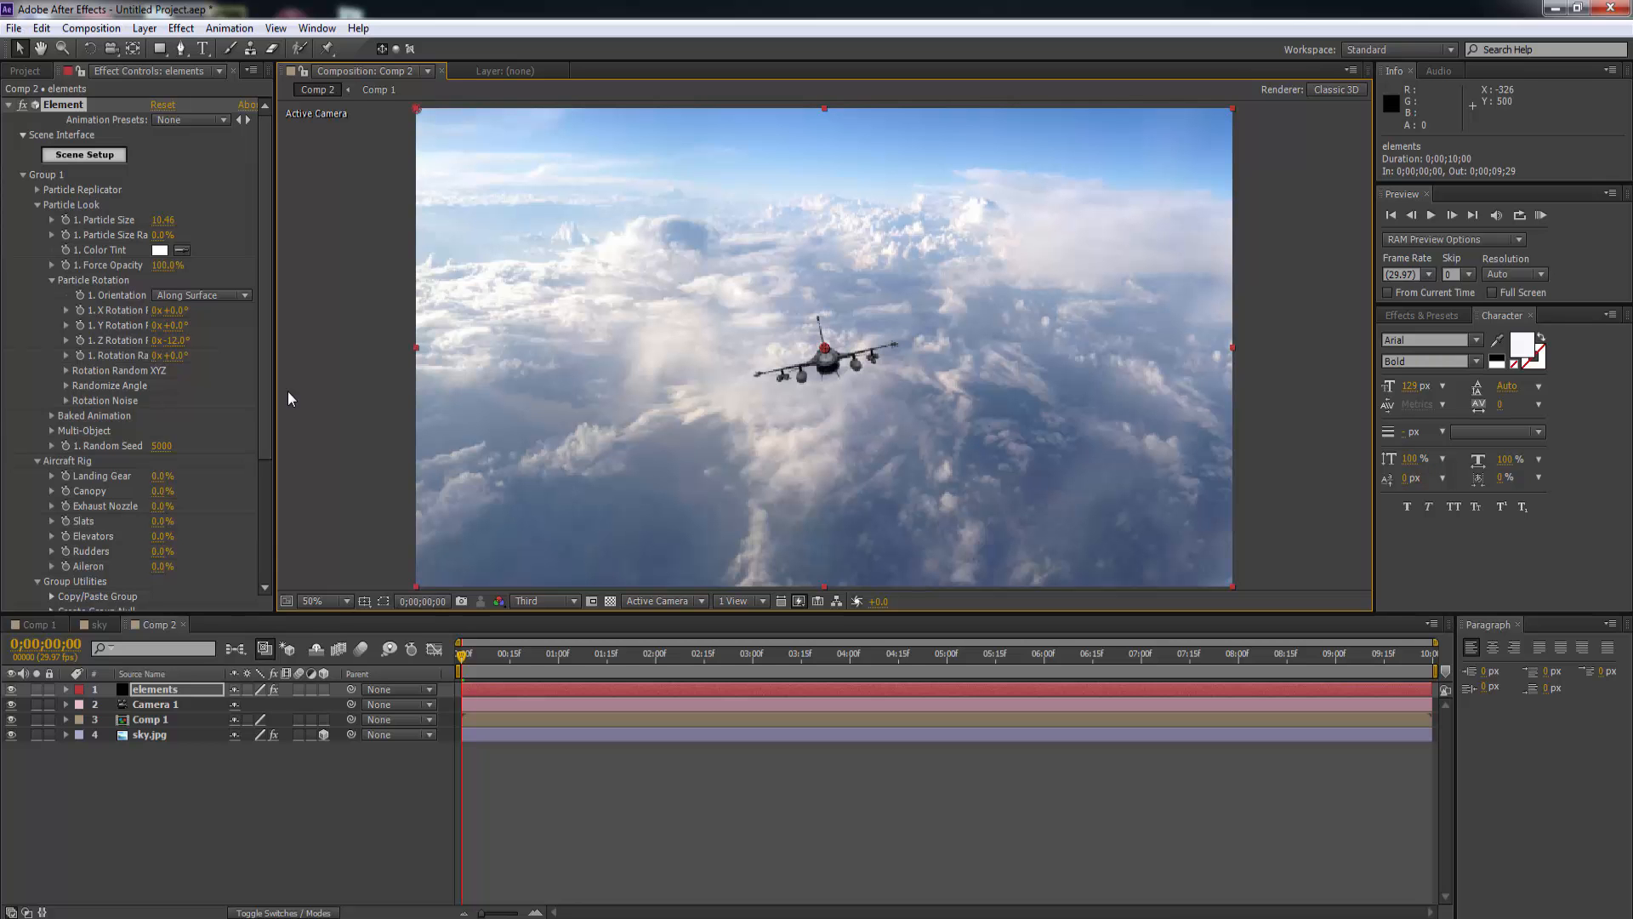
{"action": "left_click_drag", "start_coordinate": [275, 398], "coordinate": [308, 398]}
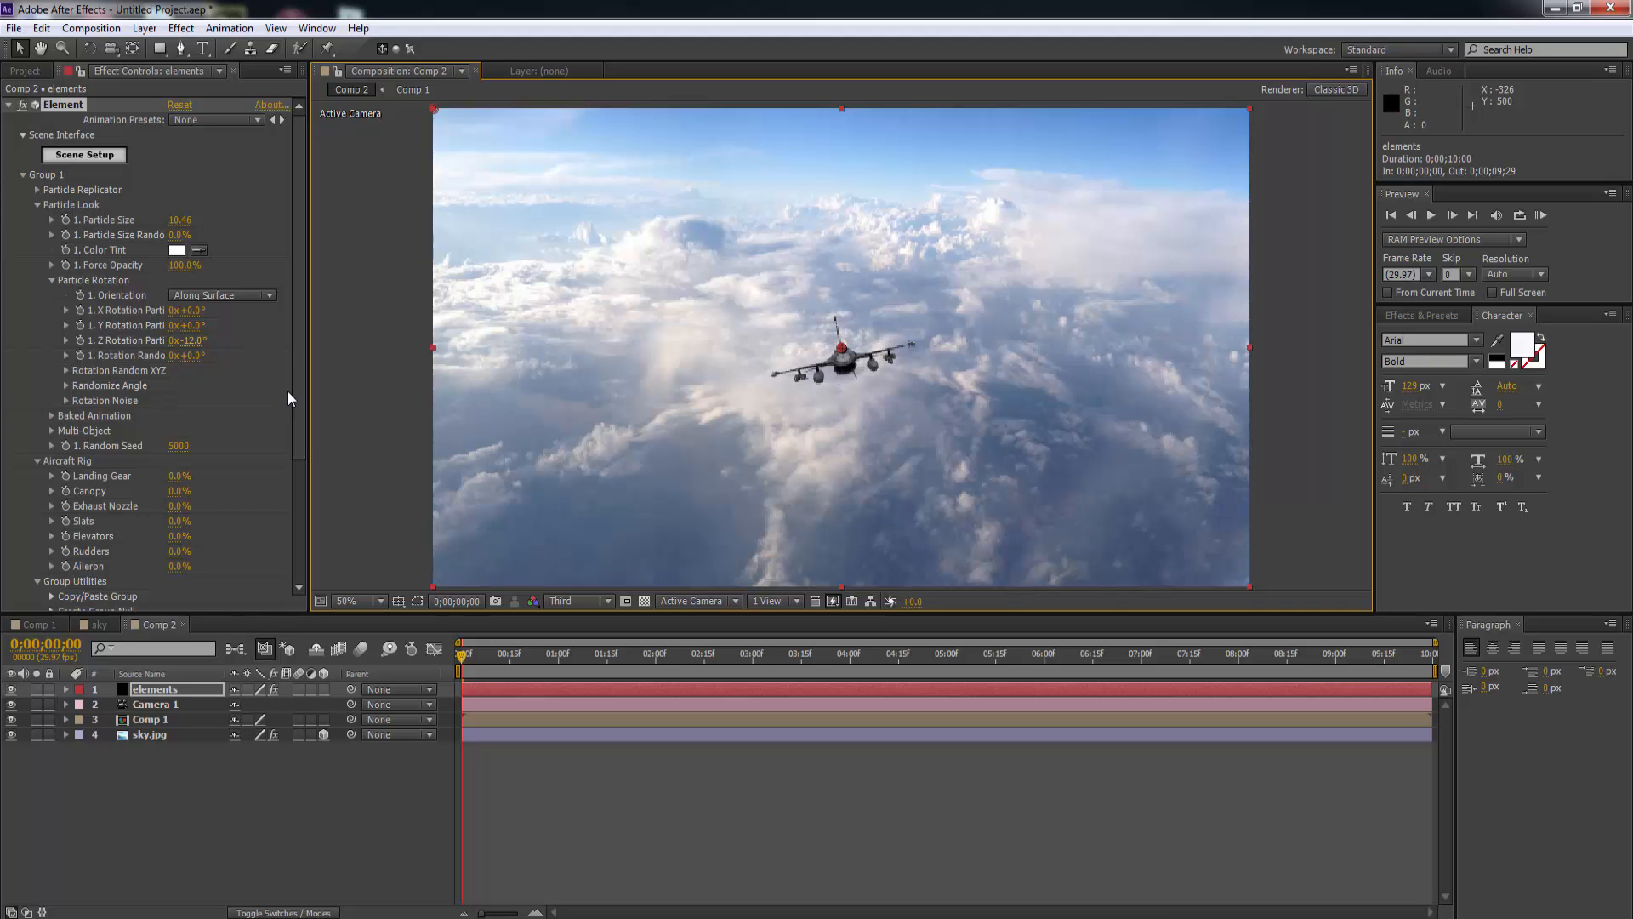
{"action": "left_click_drag", "start_coordinate": [288, 393], "coordinate": [288, 398]}
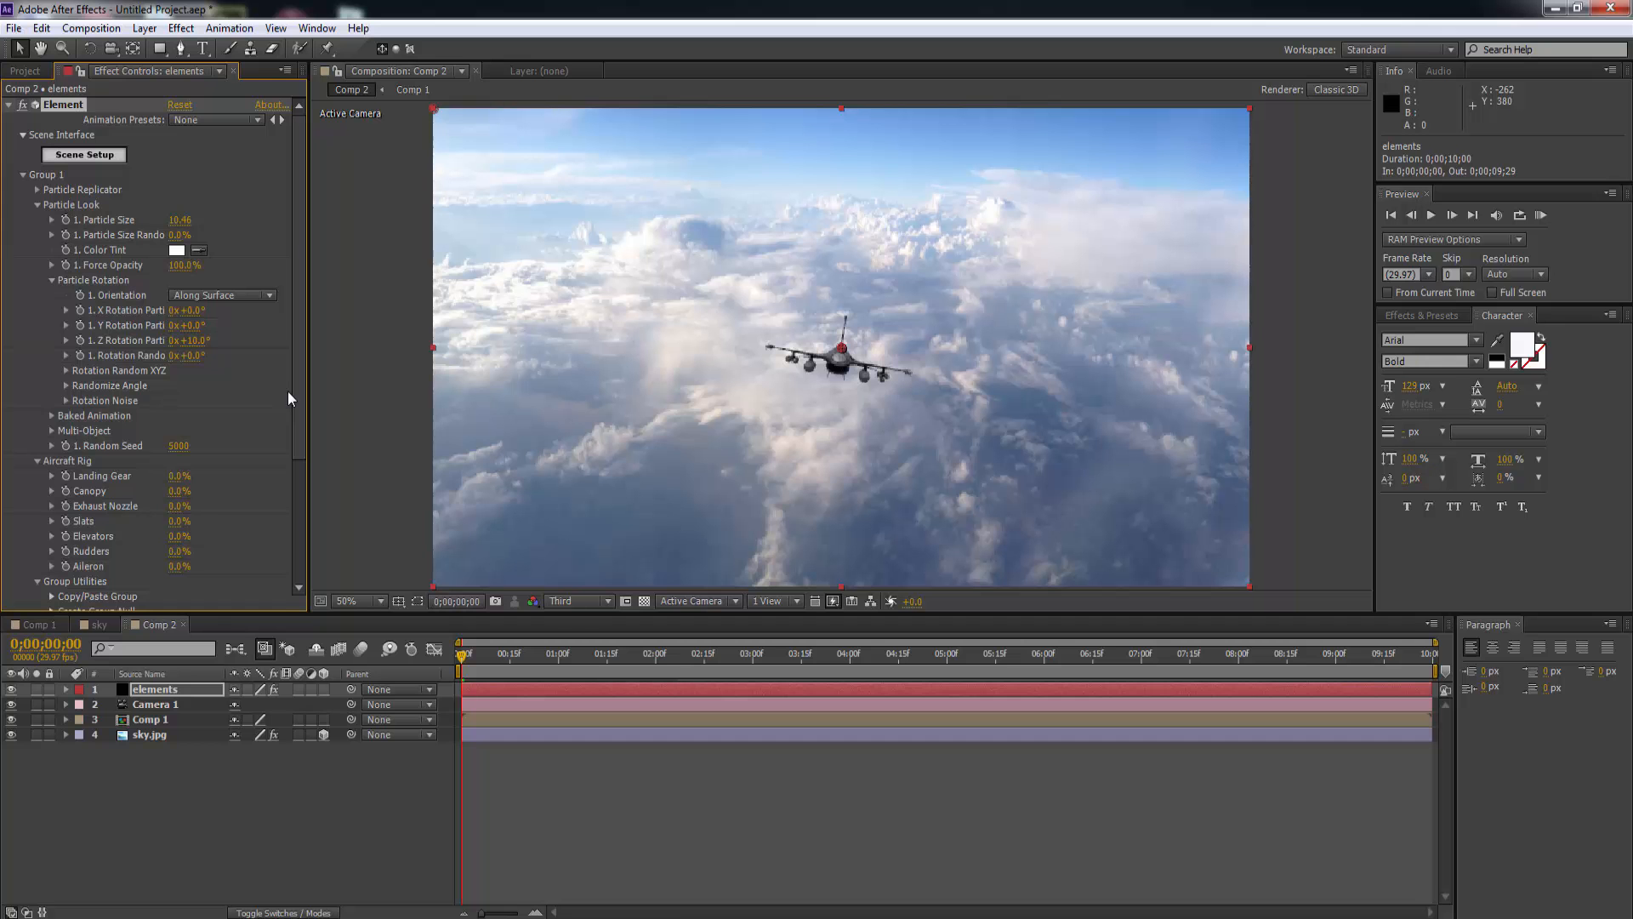
Set Group 1's Particle Replicator Position XY to 960, 517 and Position Z to -120.
{"action": "left_click", "coordinate": [37, 189]}
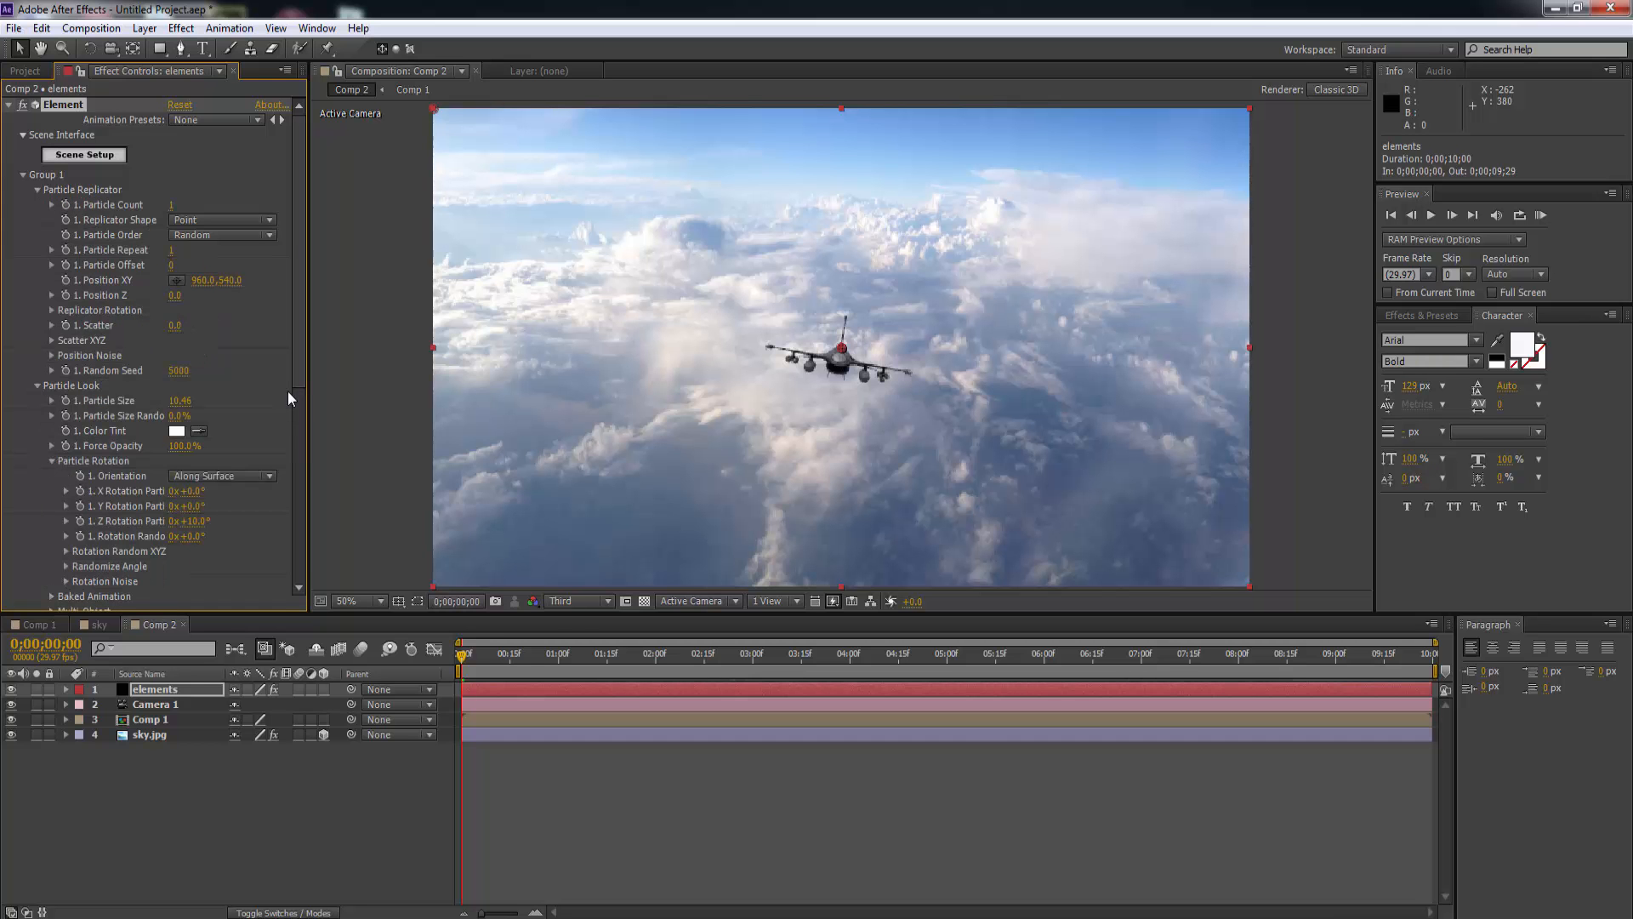
{"action": "left_click_drag", "start_coordinate": [231, 280], "coordinate": [153, 295]}
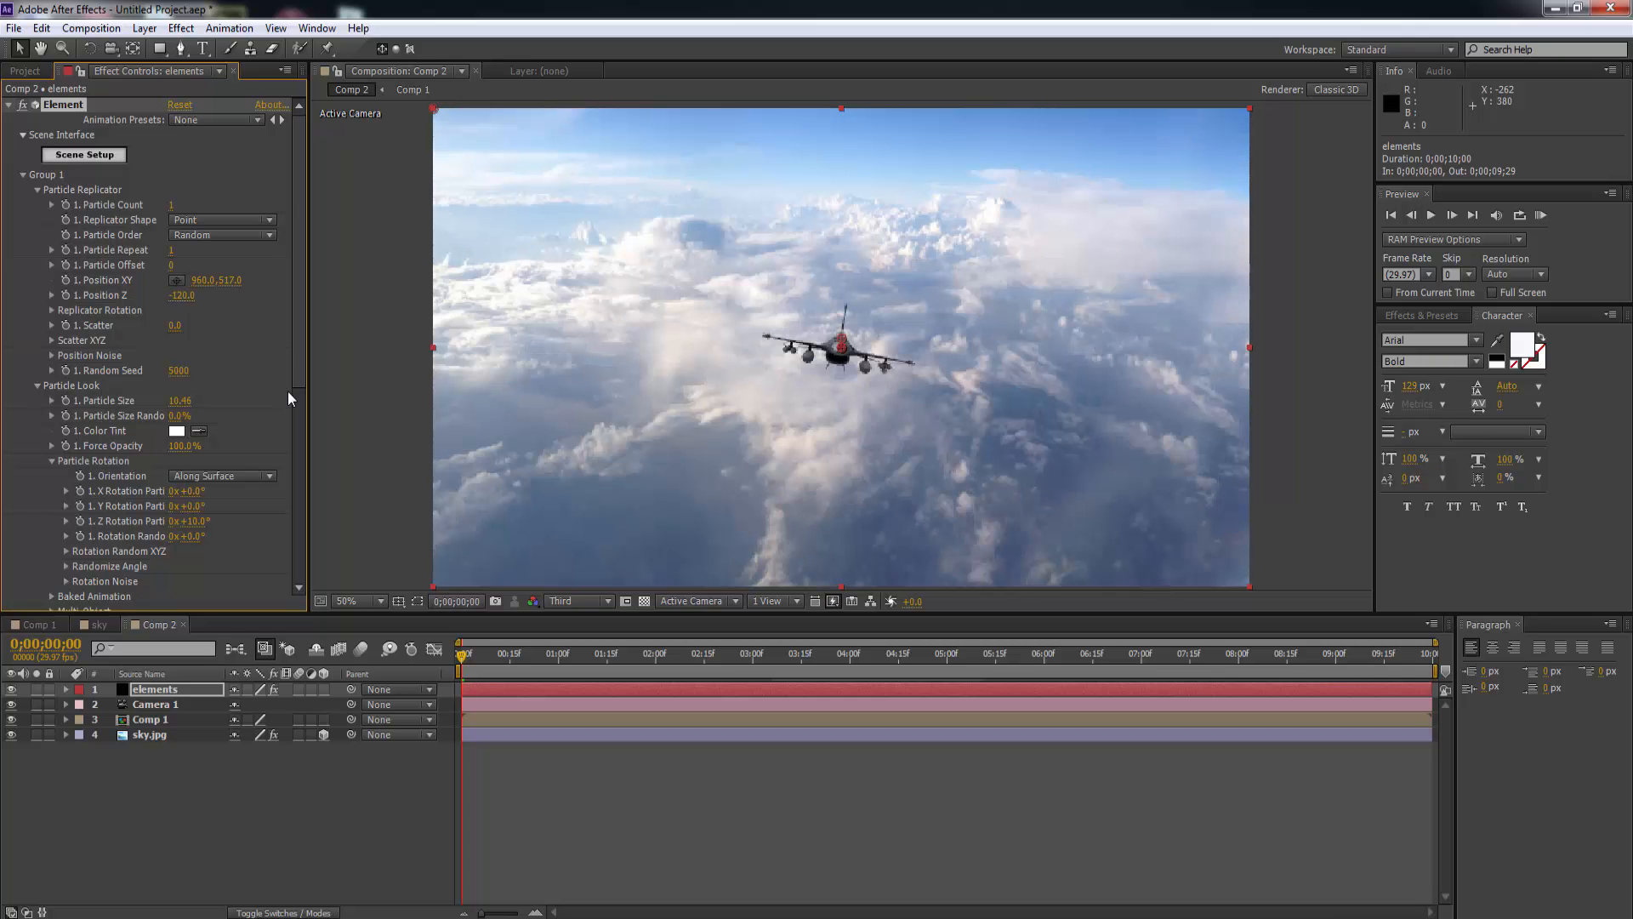
Set Group 1's X Scatter to 0.9 and Y Scatter to 1.9.
{"action": "left_click", "coordinate": [52, 340]}
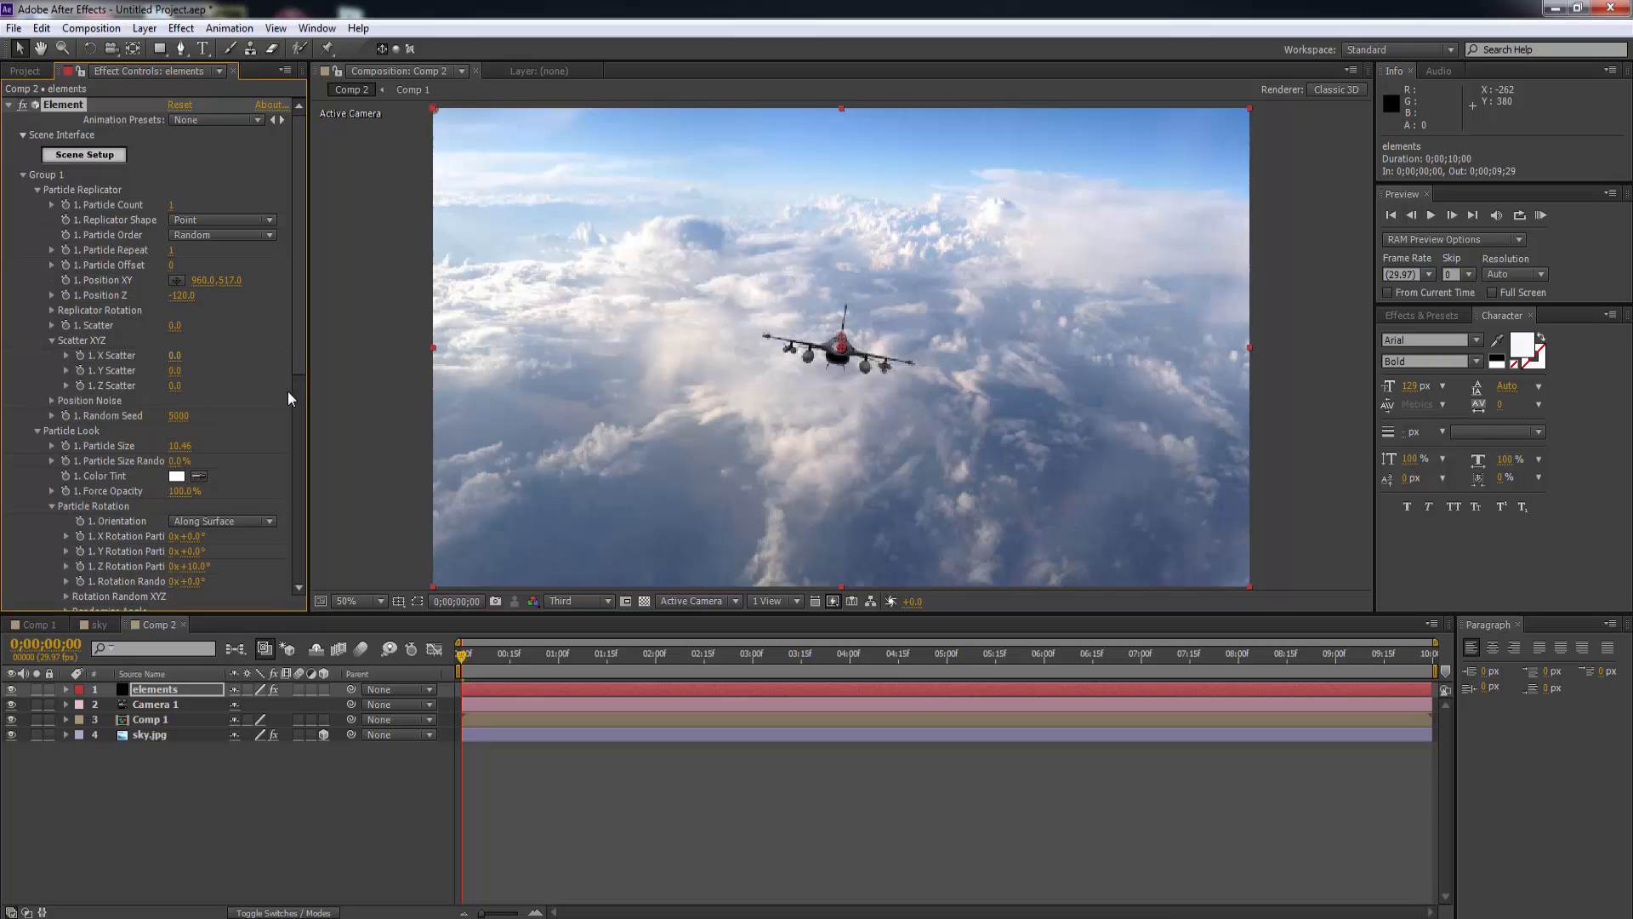
{"action": "left_click_drag", "start_coordinate": [174, 356], "coordinate": [182, 355]}
{"action": "left_click_drag", "start_coordinate": [174, 370], "coordinate": [181, 370]}
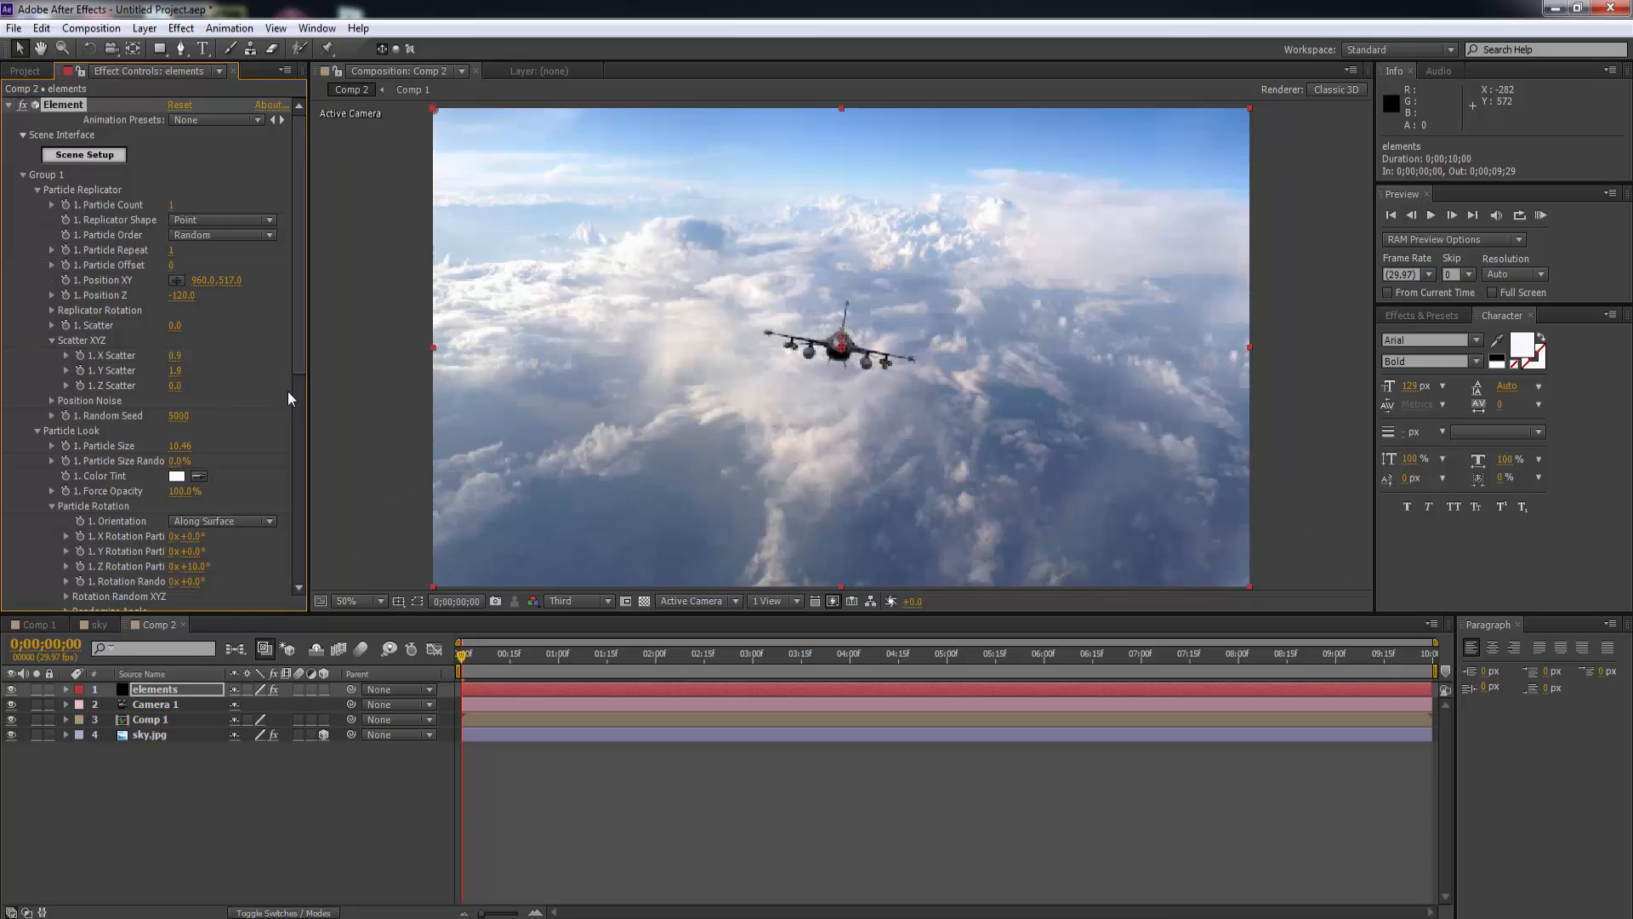
Try to nudge the elements layer 44 px left and 4 px up, to position 916, 536.
{"action": "key", "text": "w"}
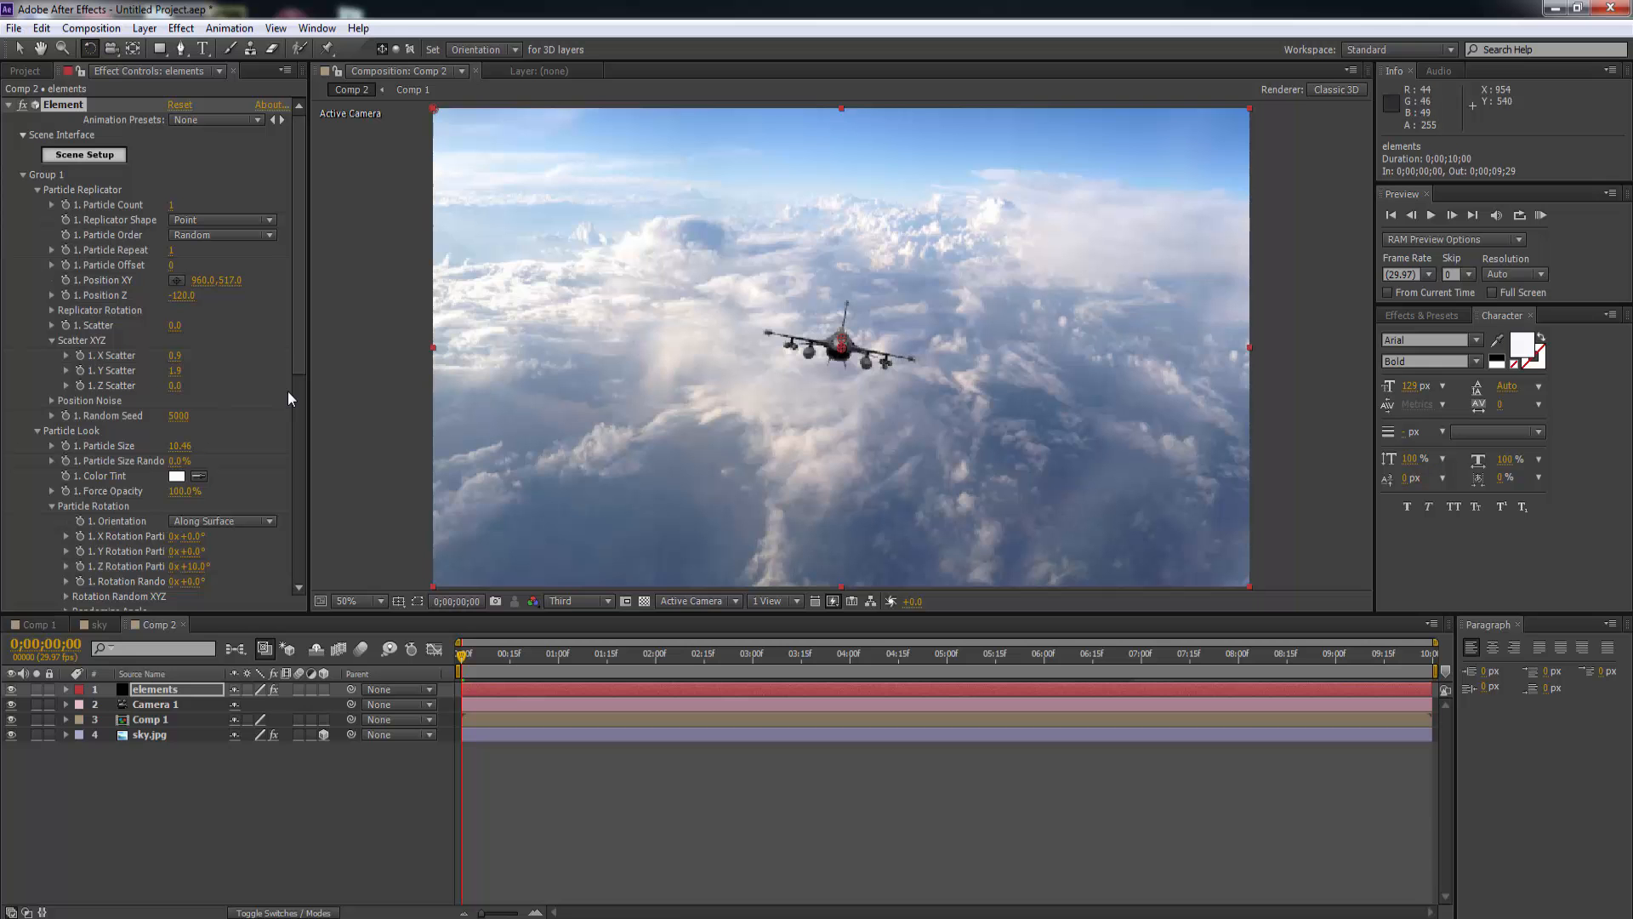
{"action": "key", "text": "Left"}
{"action": "key", "text": "Left"}
{"action": "key", "text": "Left"}
{"action": "key", "text": "Left"}
{"action": "key", "text": "Left"}
{"action": "key", "text": "Left"}
{"action": "key", "text": "Left"}
{"action": "key", "text": "Left"}
{"action": "key", "text": "Left"}
{"action": "key", "text": "Left"}
{"action": "key", "text": "Left"}
{"action": "key", "text": "Left"}
{"action": "key", "text": "Left"}
{"action": "key", "text": "Left"}
{"action": "key", "text": "Left"}
{"action": "key", "text": "Left"}
{"action": "key", "text": "Left"}
{"action": "key", "text": "Left"}
{"action": "key", "text": "Left"}
{"action": "key", "text": "Left"}
{"action": "key", "text": "Left"}
{"action": "key", "text": "Left"}
{"action": "key", "text": "Left"}
{"action": "key", "text": "Left"}
{"action": "key", "text": "Left"}
{"action": "key", "text": "Left"}
{"action": "key", "text": "Left"}
{"action": "key", "text": "Left"}
{"action": "key", "text": "Left"}
{"action": "key", "text": "Left"}
{"action": "key", "text": "Left"}
{"action": "key", "text": "Left"}
{"action": "key", "text": "Left"}
{"action": "key", "text": "Left"}
{"action": "key", "text": "Up"}
{"action": "key", "text": "Up"}
{"action": "key", "text": "Up"}
{"action": "key", "text": "Up"}
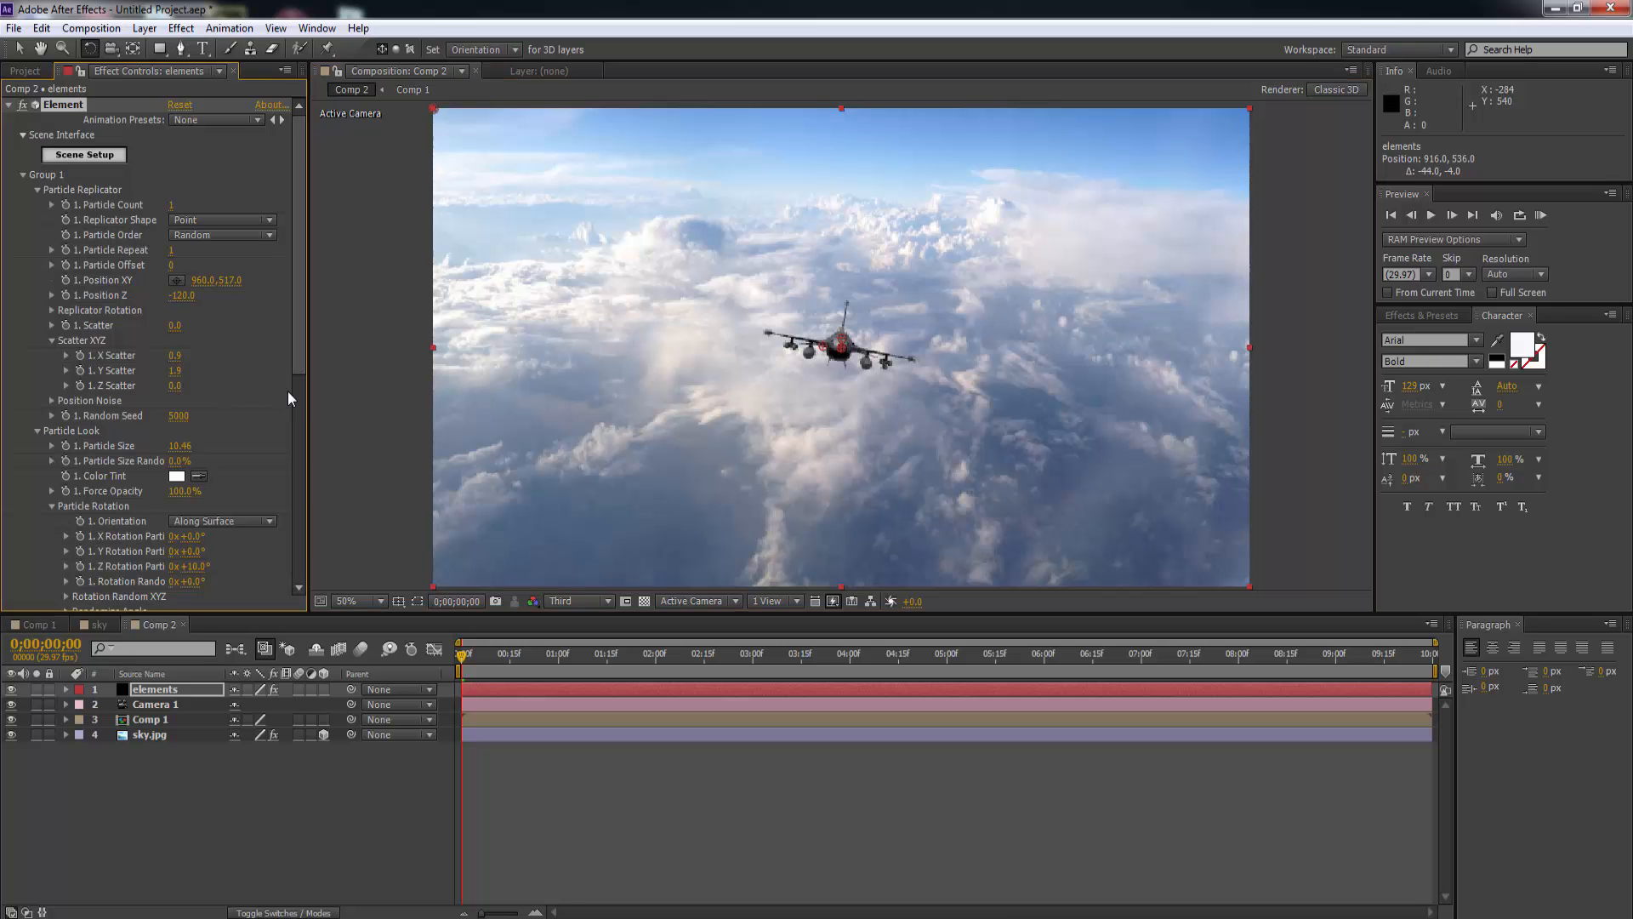
Create a group null for Group 1 from the Element effect's Group Utilities.
{"action": "scroll", "coordinate": [289, 399], "scroll_direction": "down", "scroll_amount": 5}
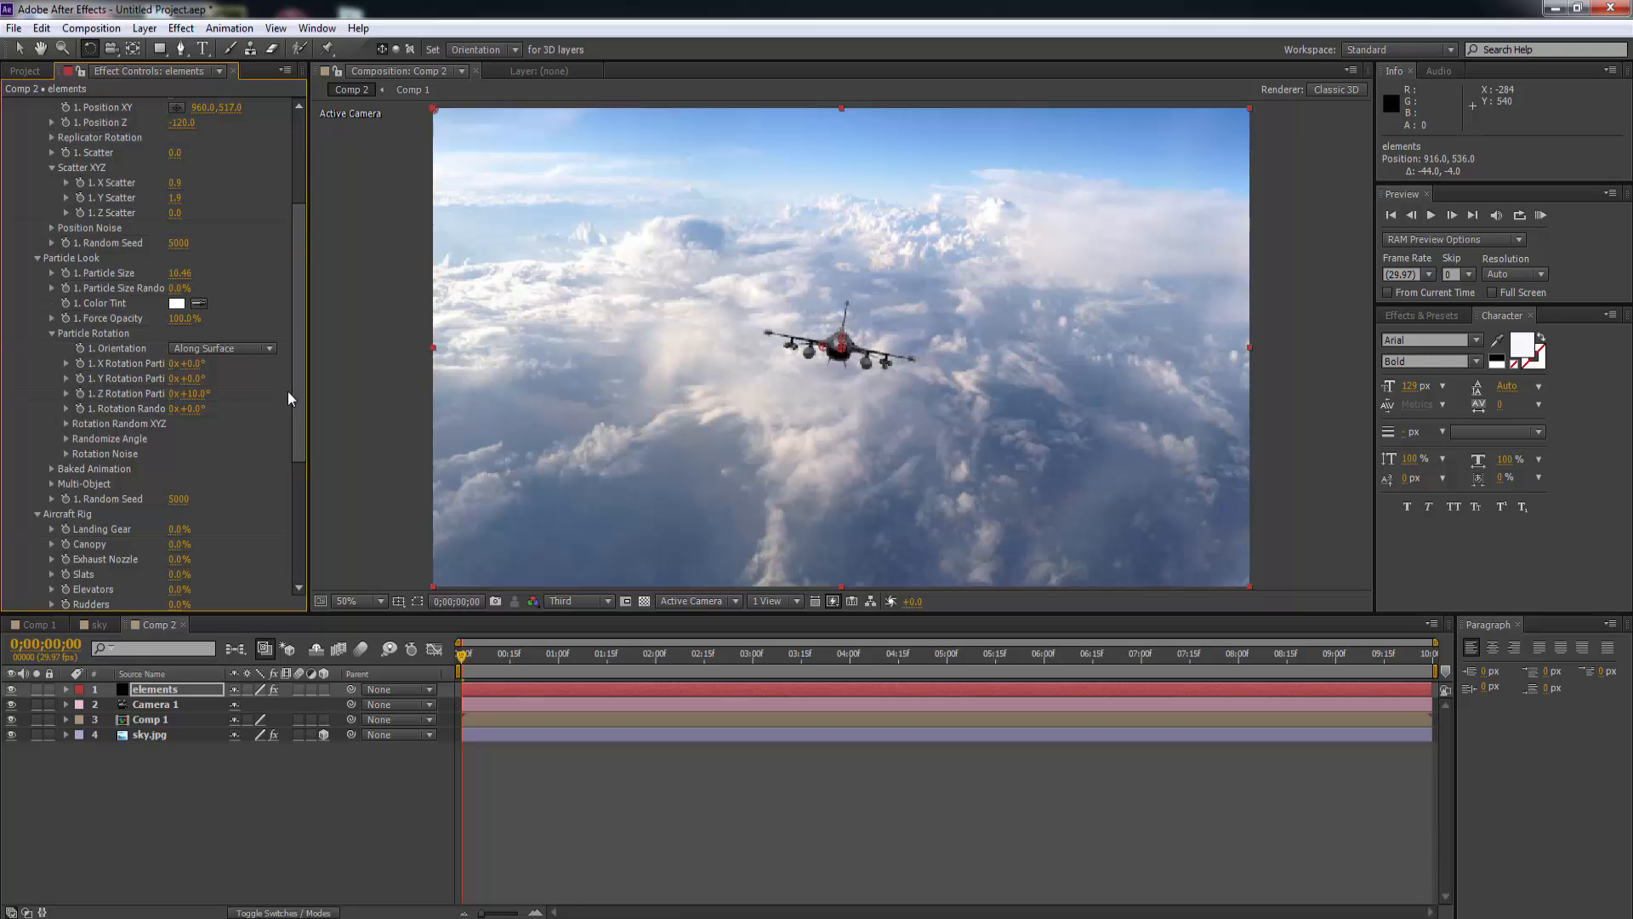
{"action": "scroll", "coordinate": [289, 399], "scroll_direction": "up", "scroll_amount": 5}
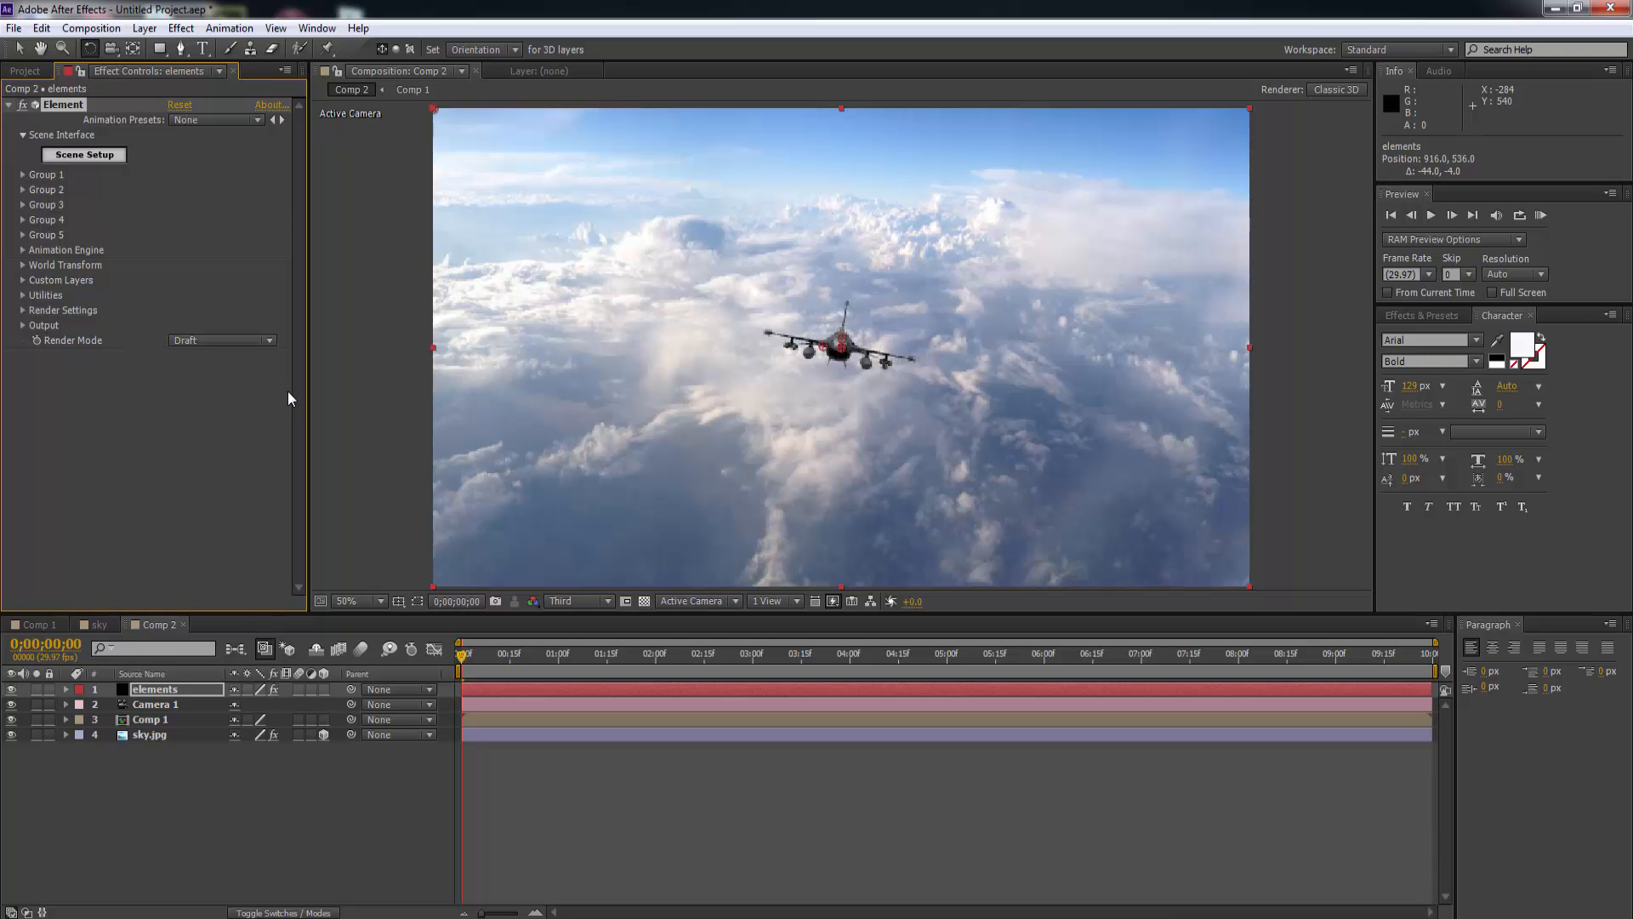
{"action": "scroll", "coordinate": [289, 399], "scroll_direction": "down", "scroll_amount": 2}
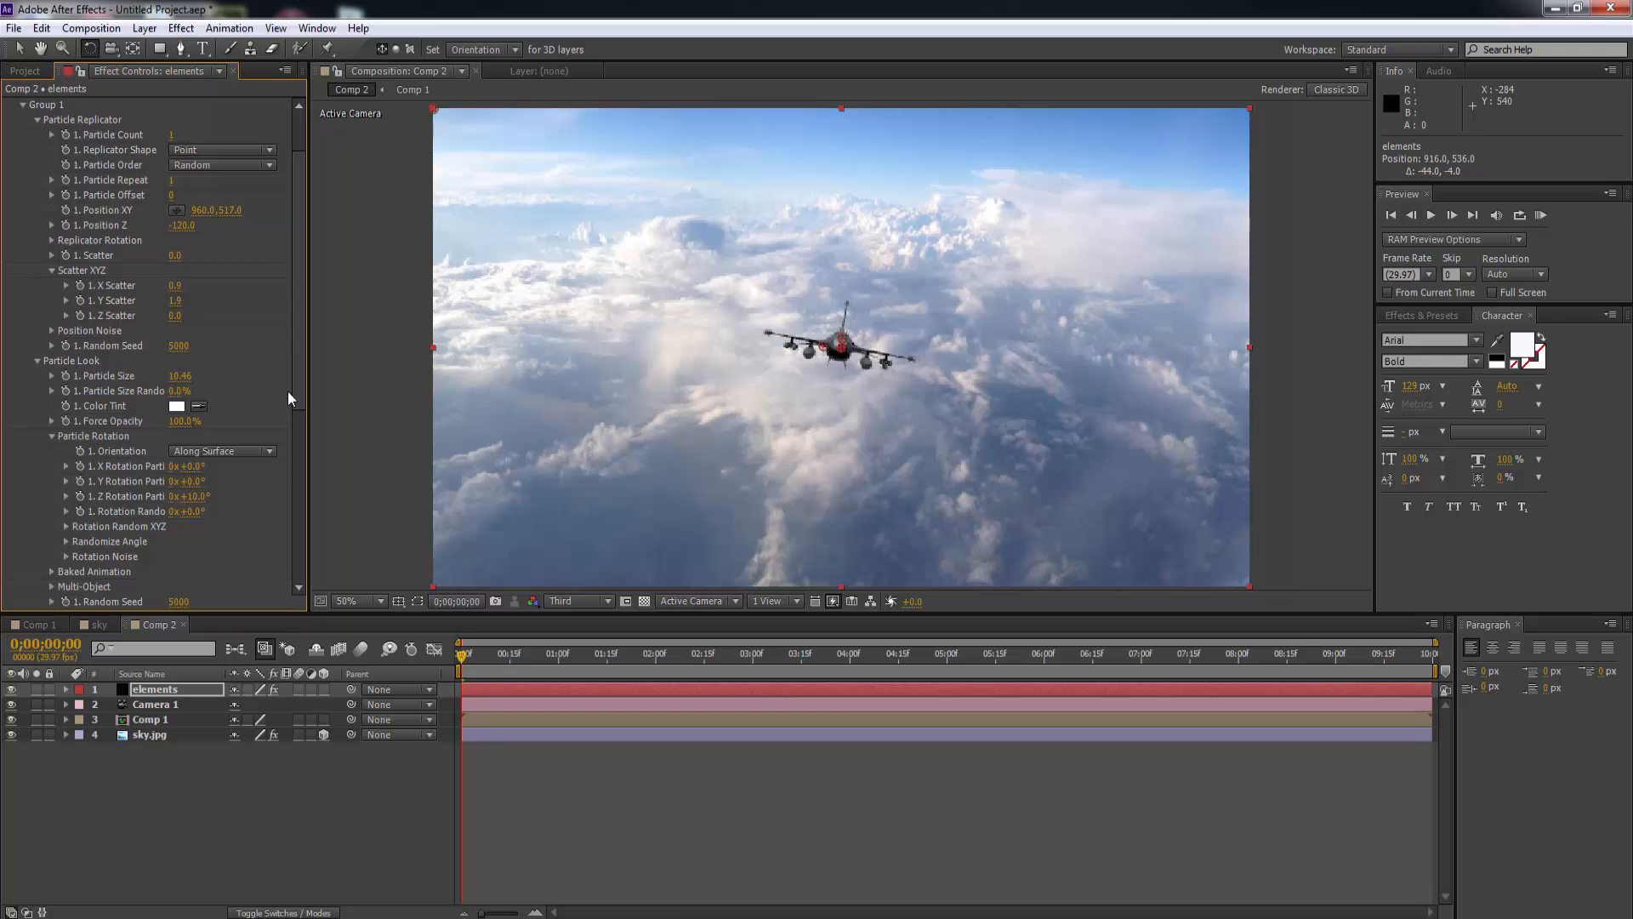
{"action": "scroll", "coordinate": [289, 399], "scroll_direction": "down", "scroll_amount": 3}
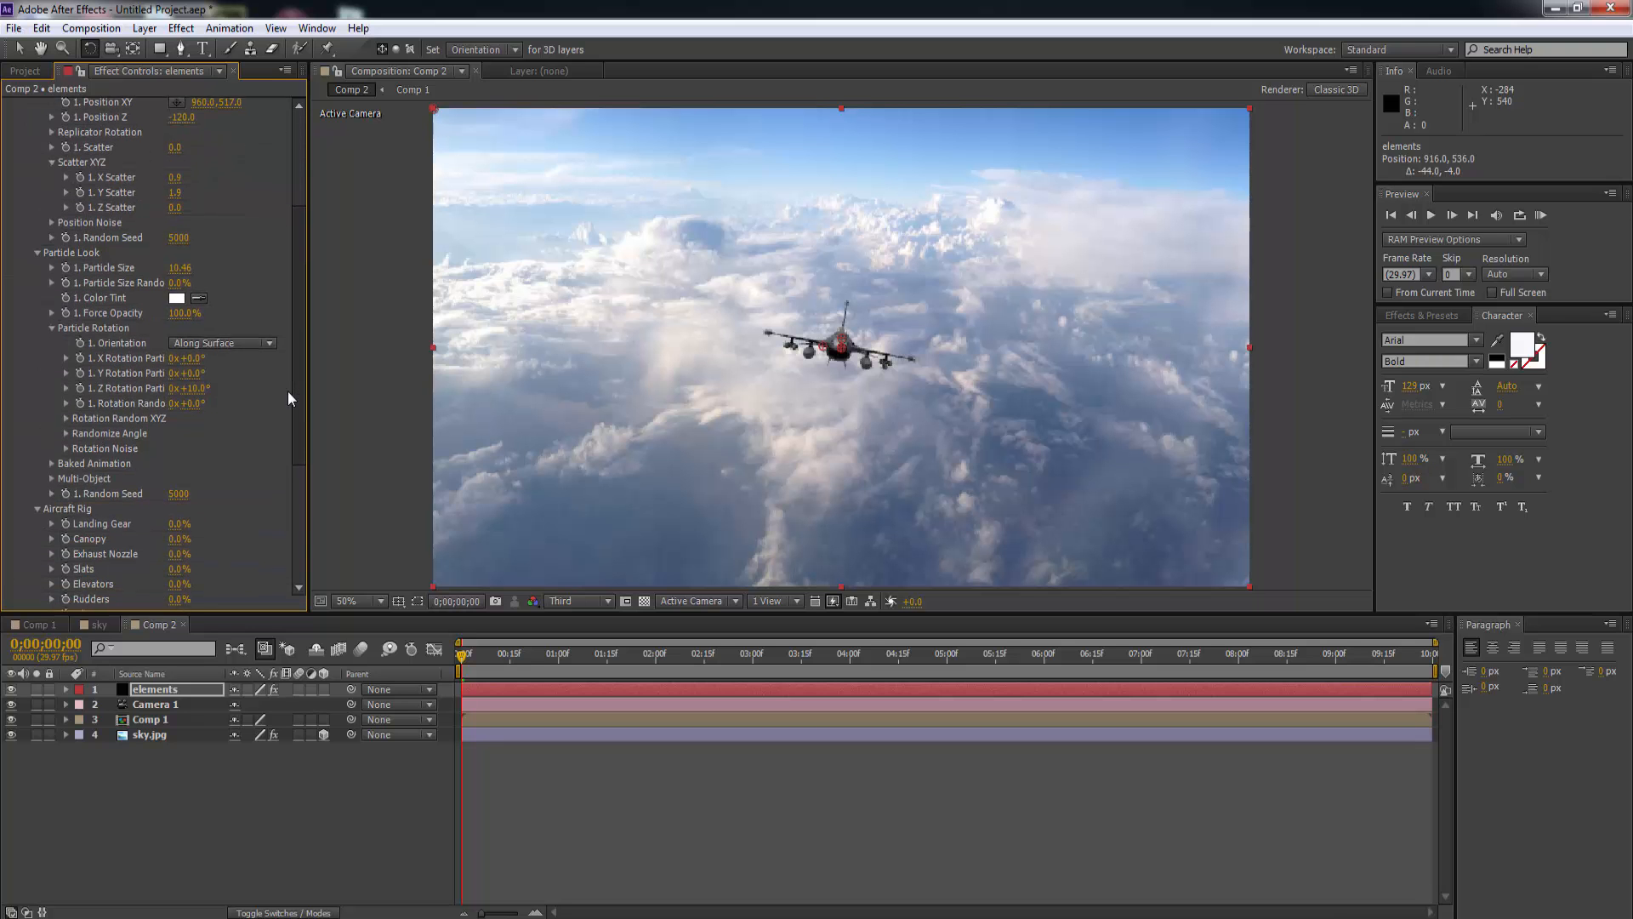
{"action": "scroll", "coordinate": [289, 398], "scroll_direction": "down", "scroll_amount": 2}
{"action": "scroll", "coordinate": [289, 399], "scroll_direction": "down", "scroll_amount": 3}
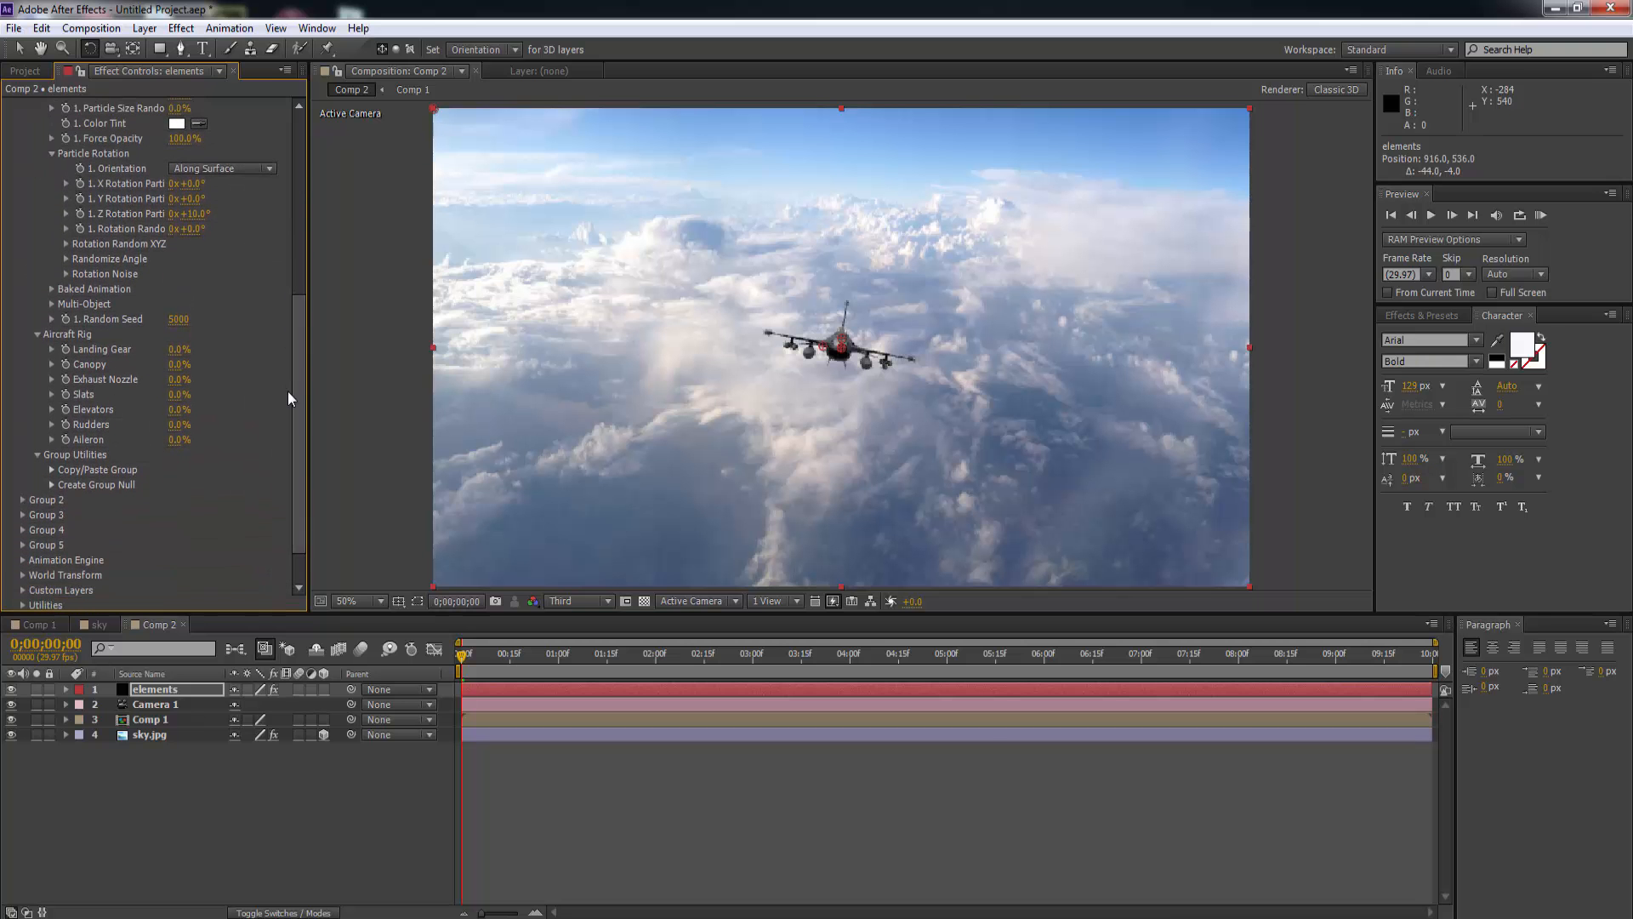
{"action": "left_click", "coordinate": [52, 485]}
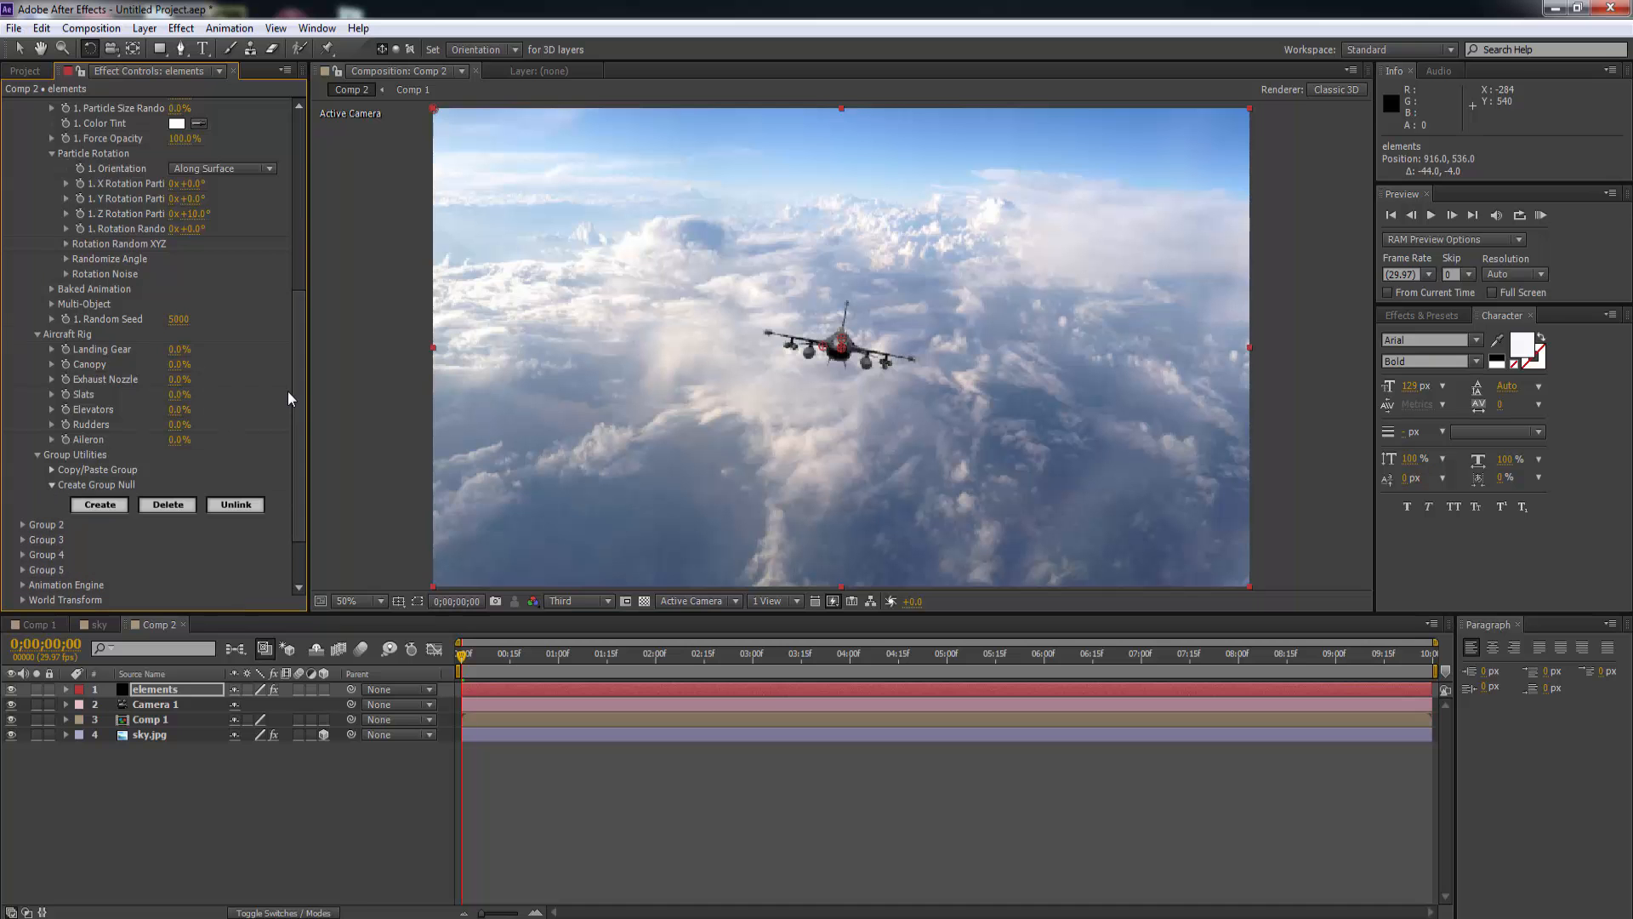
{"action": "left_click", "coordinate": [99, 504]}
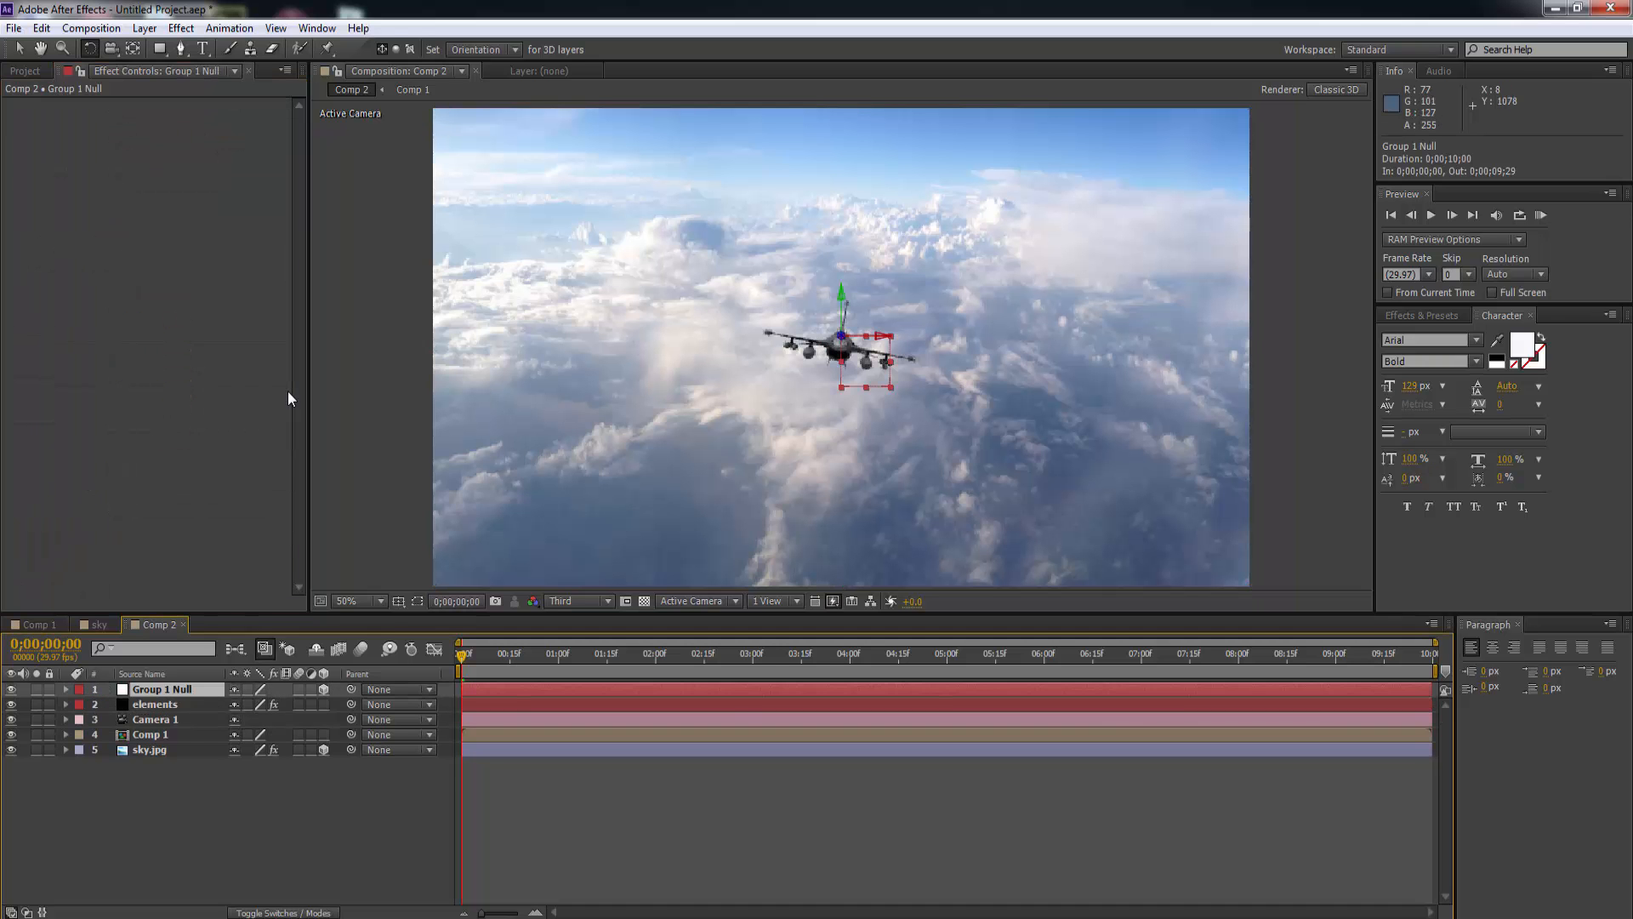
Rename the new Group 1 null layer as jet.
{"action": "right_click", "coordinate": [169, 691]}
{"action": "left_click", "coordinate": [202, 677]}
{"action": "type", "text": "j"}
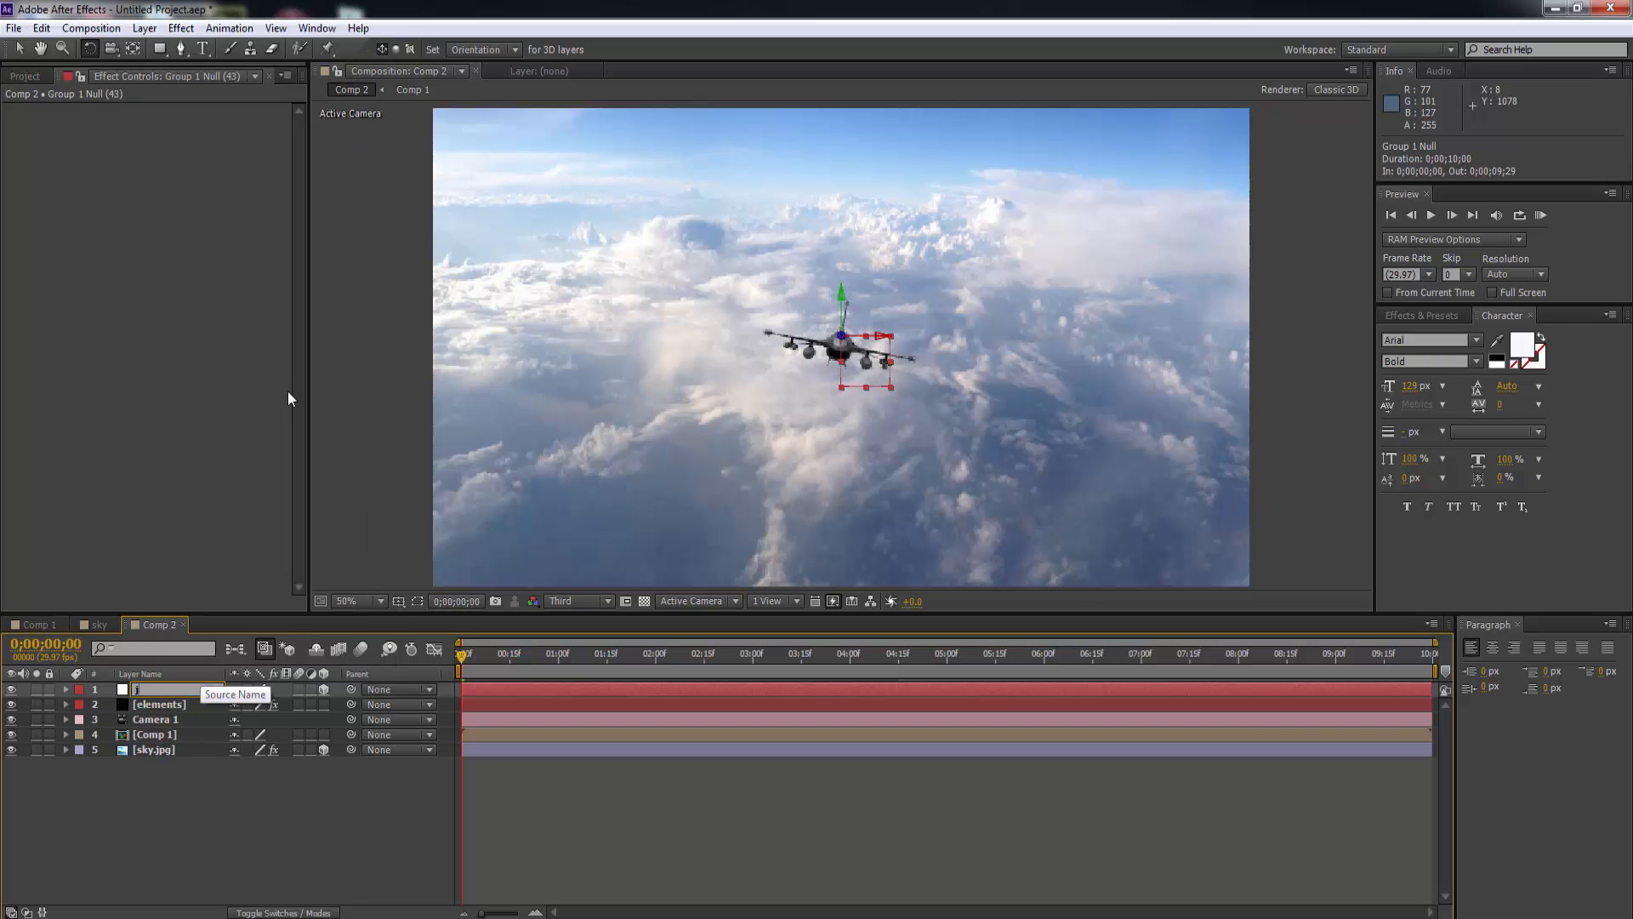
{"action": "type", "text": "et"}
{"action": "key", "text": "Return"}
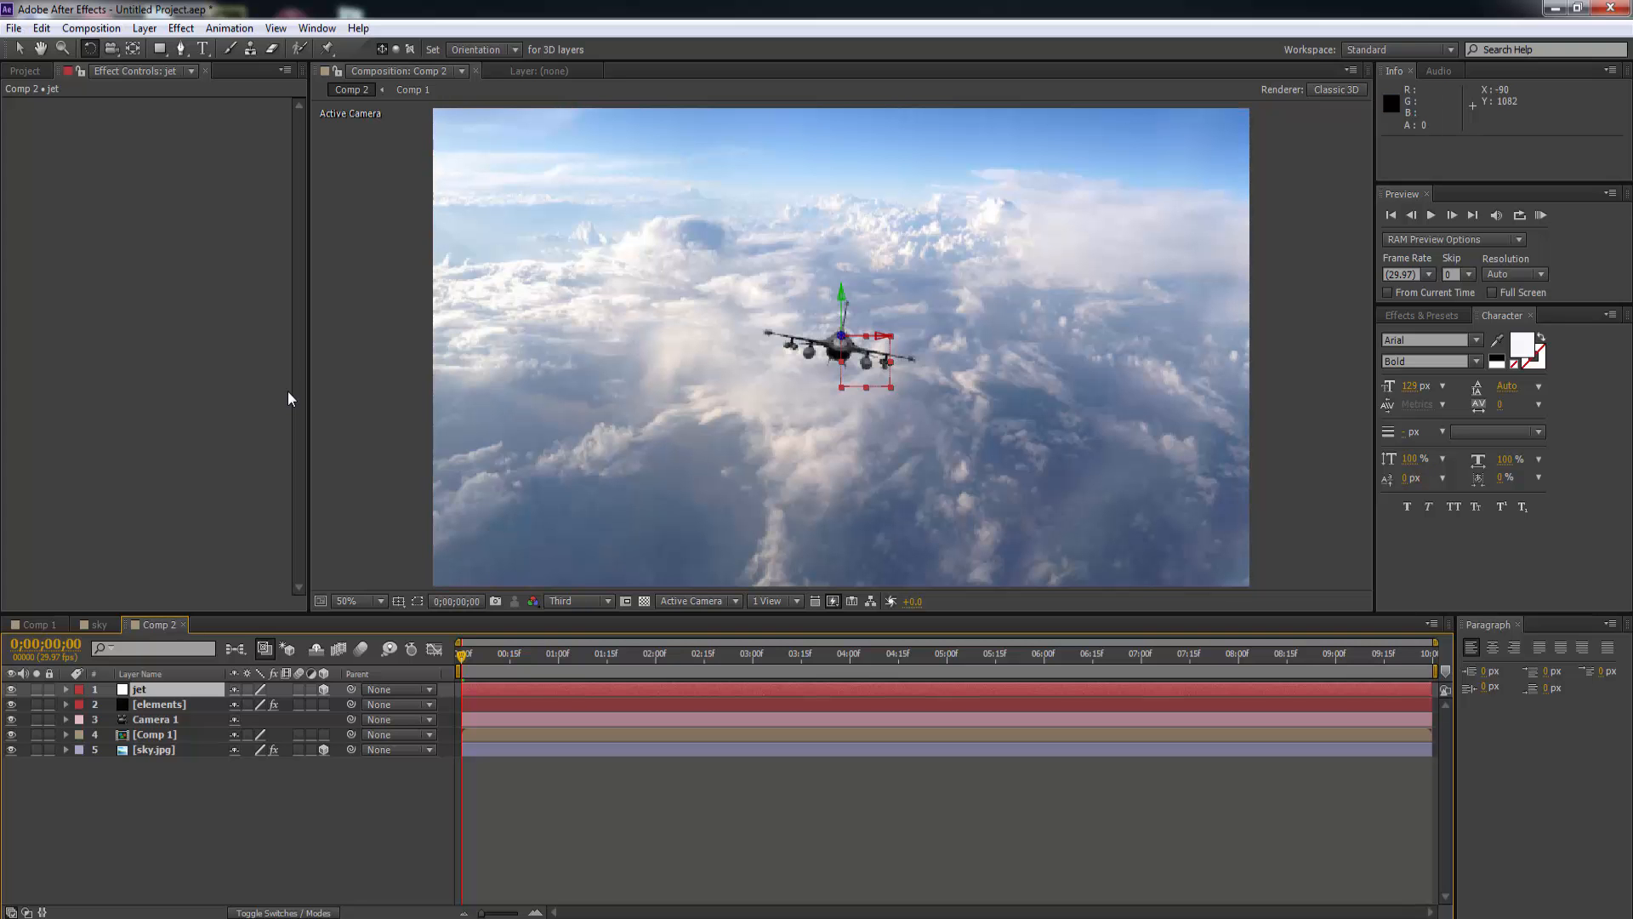
On the elements layer, set Group 1's Position Z to -590 and its Particle Rotation Orientation to Face Camera.
{"action": "key", "text": "ctrl+Down"}
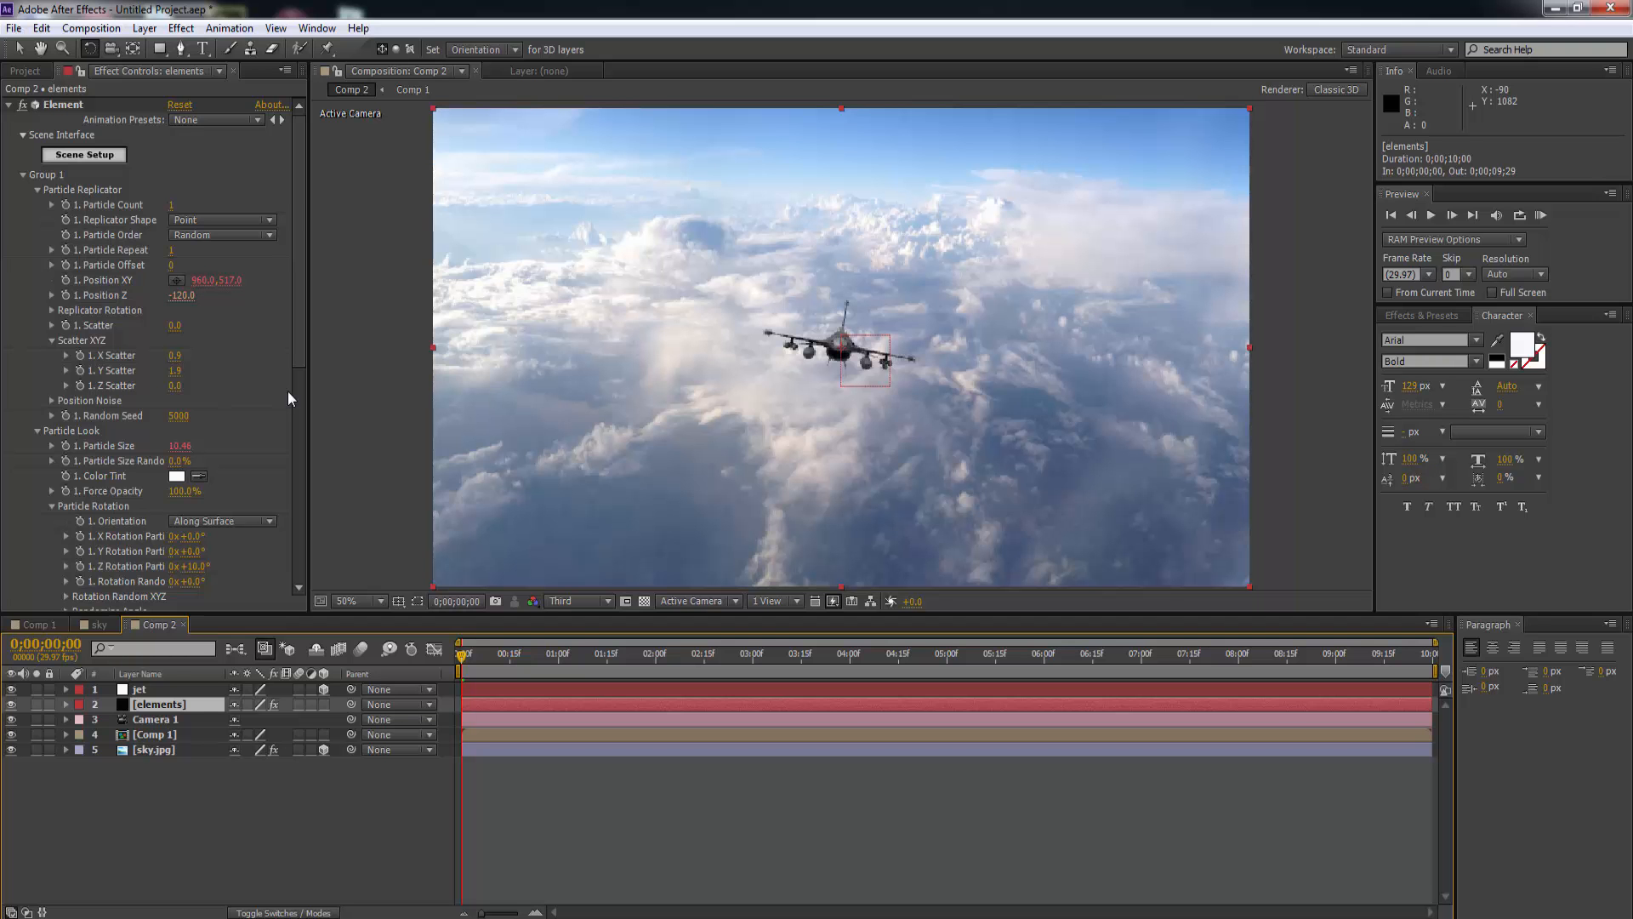
{"action": "left_click_drag", "start_coordinate": [182, 295], "coordinate": [142, 295]}
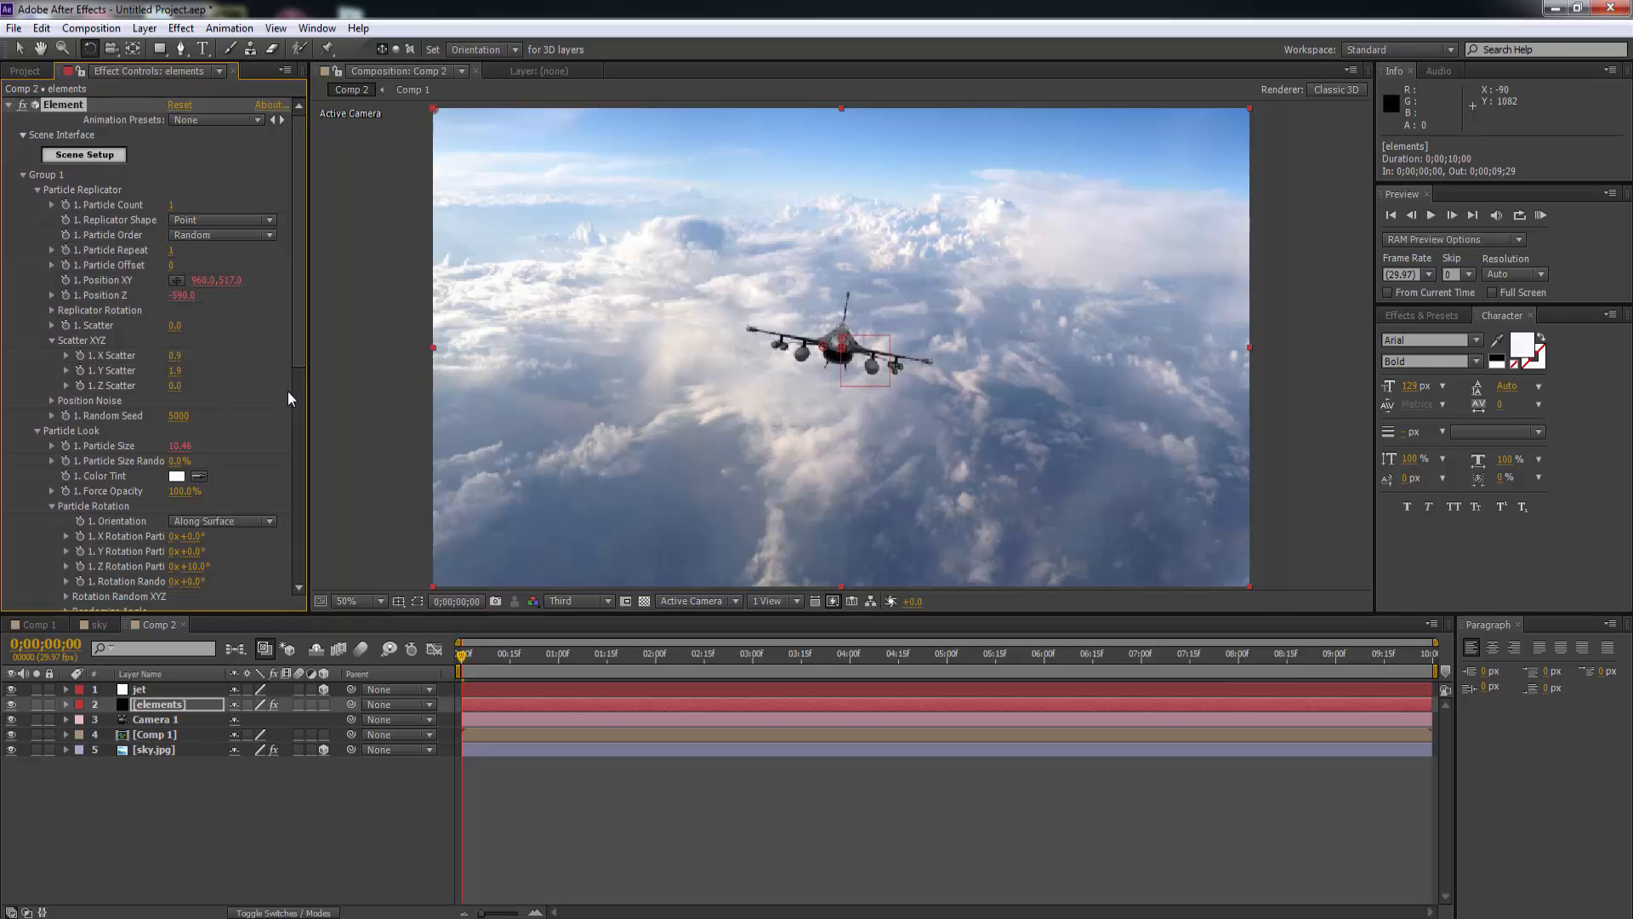
{"action": "left_click", "coordinate": [221, 521]}
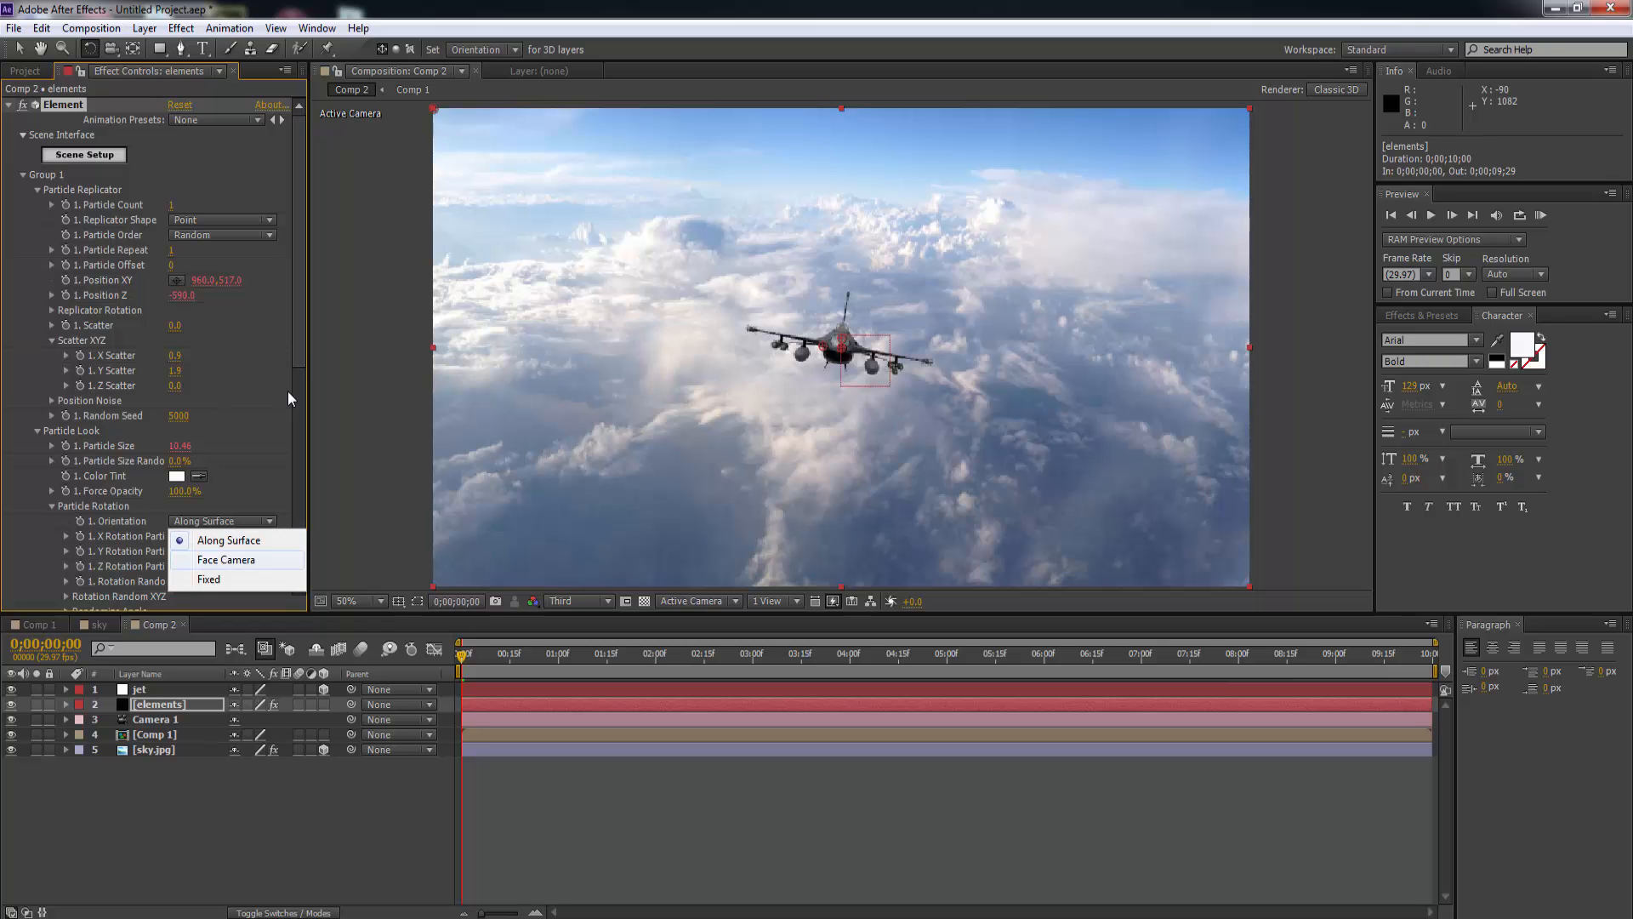
{"action": "left_click", "coordinate": [221, 559]}
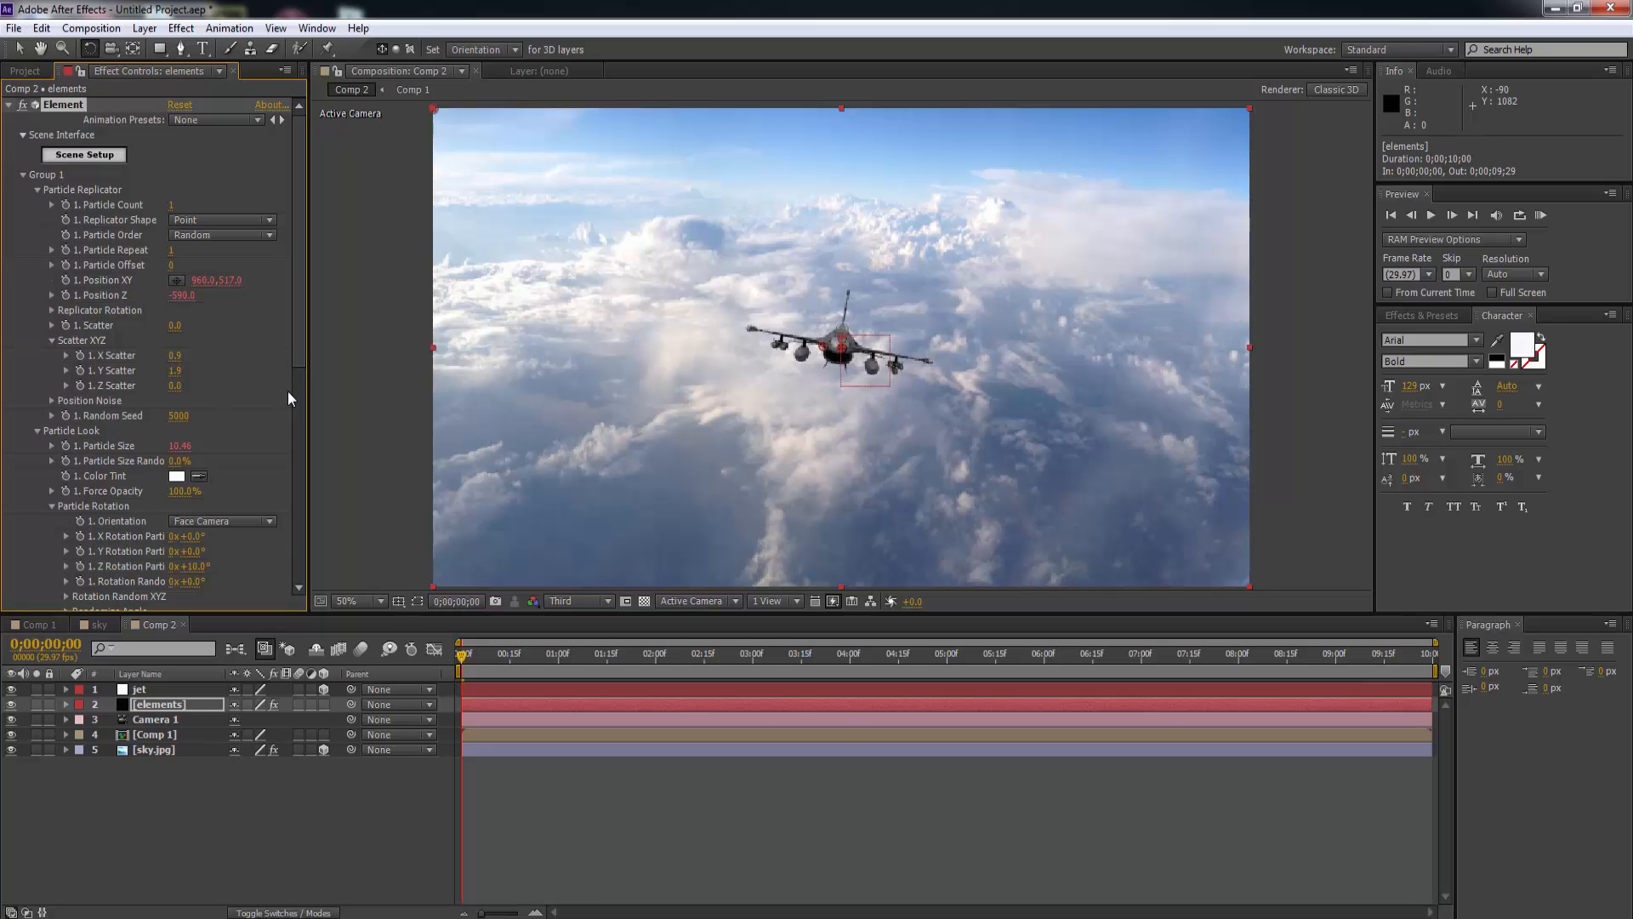
Turn the jet side-on by setting Group 1's Y Rotation to 77°, Z Rotation to 15° and Rotation Random to 2°.
{"action": "left_click_drag", "start_coordinate": [186, 581], "coordinate": [210, 581]}
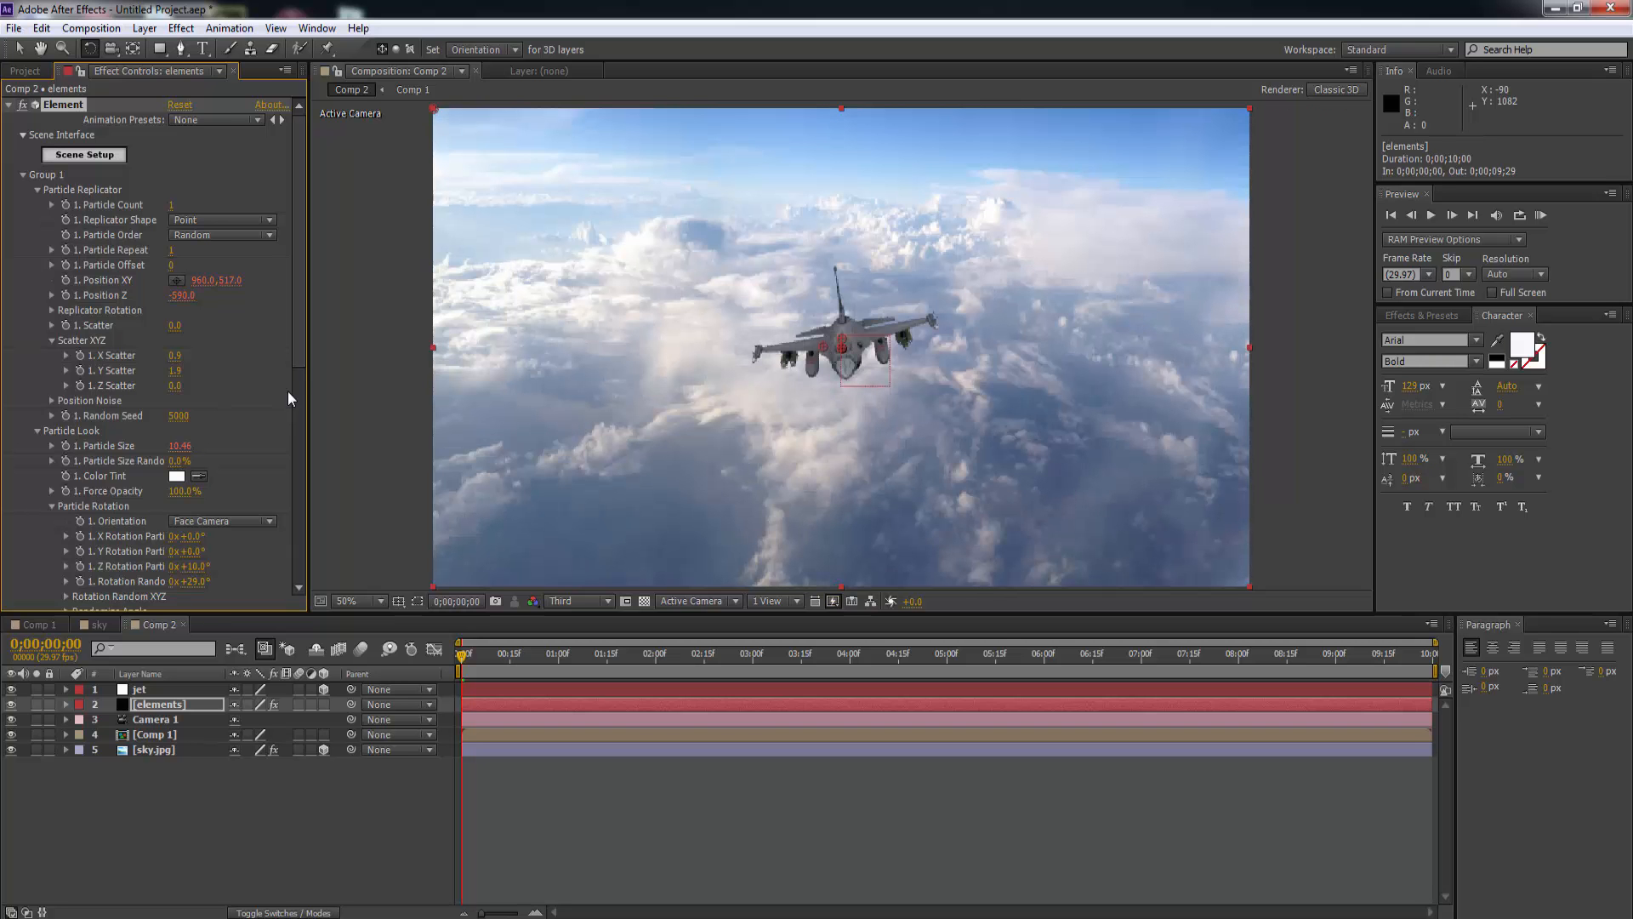
{"action": "left_click_drag", "start_coordinate": [189, 566], "coordinate": [205, 565]}
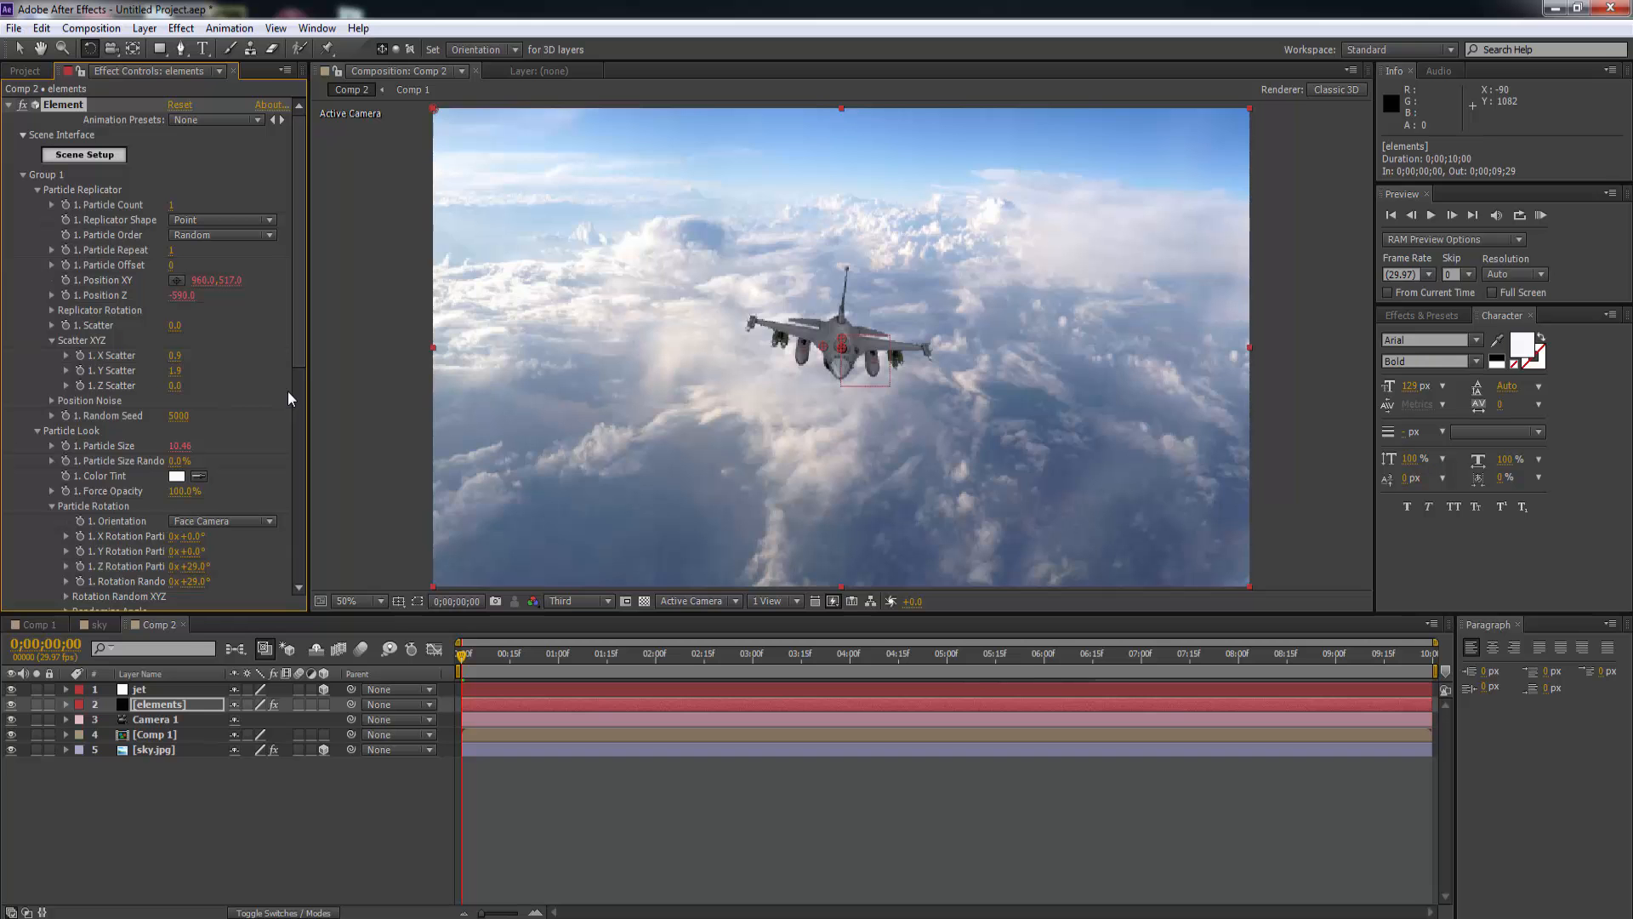
{"action": "mouse_move", "coordinate": [189, 551]}
{"action": "left_mouse_down"}
{"action": "mouse_move", "coordinate": [270, 551]}
{"action": "mouse_move", "coordinate": [170, 582]}
{"action": "left_mouse_up"}
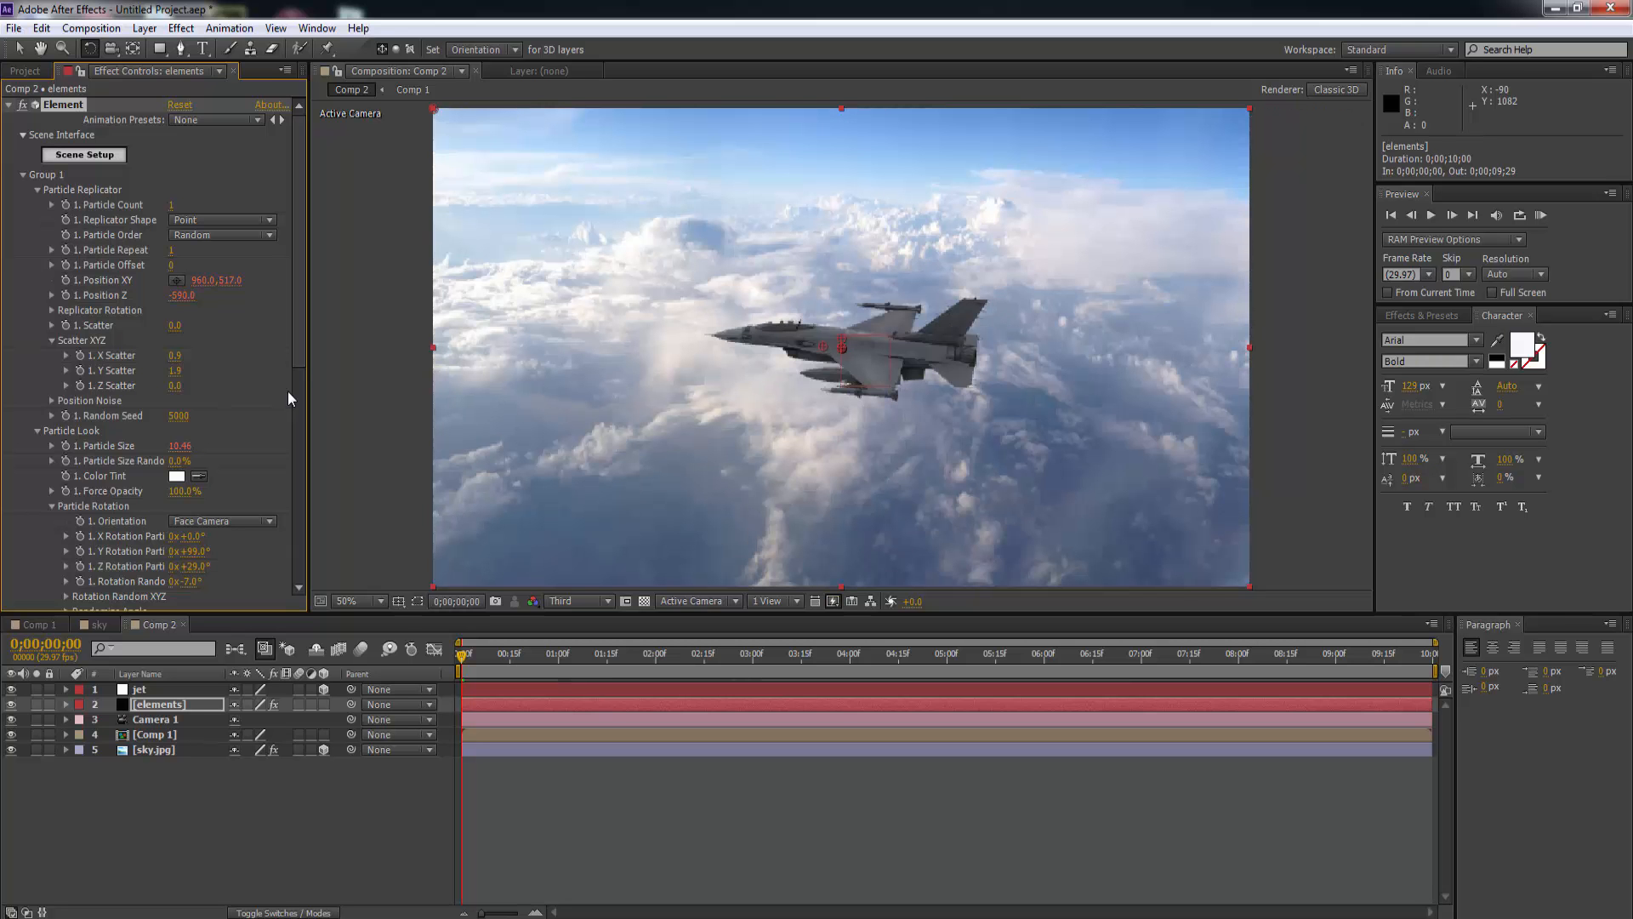
{"action": "left_click_drag", "start_coordinate": [197, 565], "coordinate": [179, 551]}
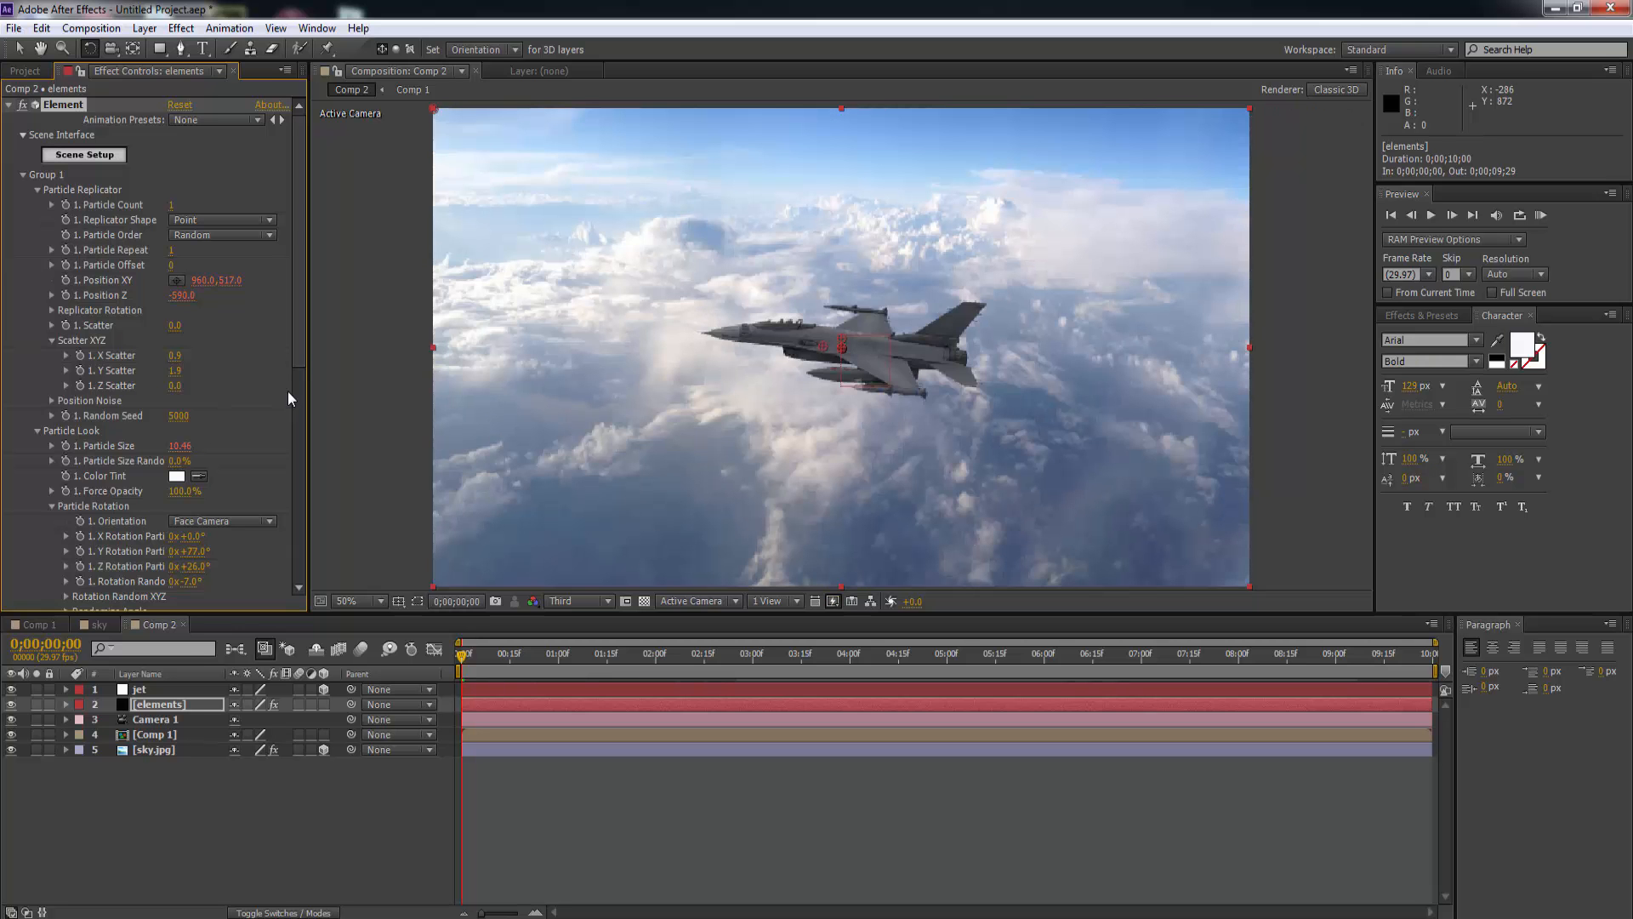
{"action": "left_click_drag", "start_coordinate": [189, 581], "coordinate": [175, 567]}
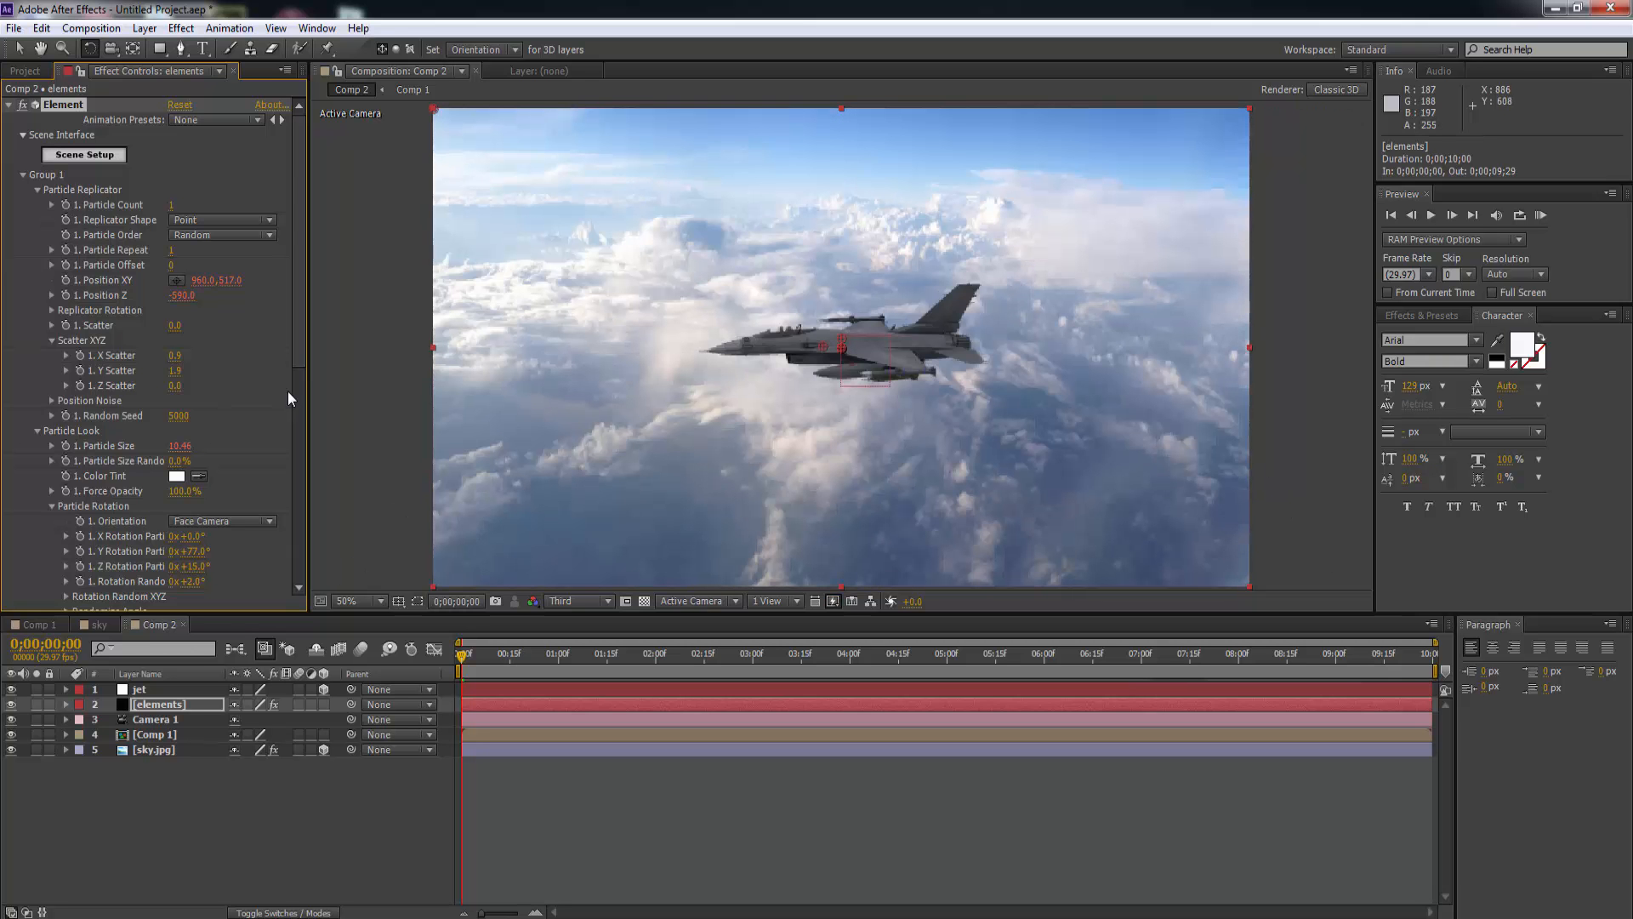
Set the preview resolution to Full and collapse the Element effect's settings.
{"action": "left_click", "coordinate": [578, 600]}
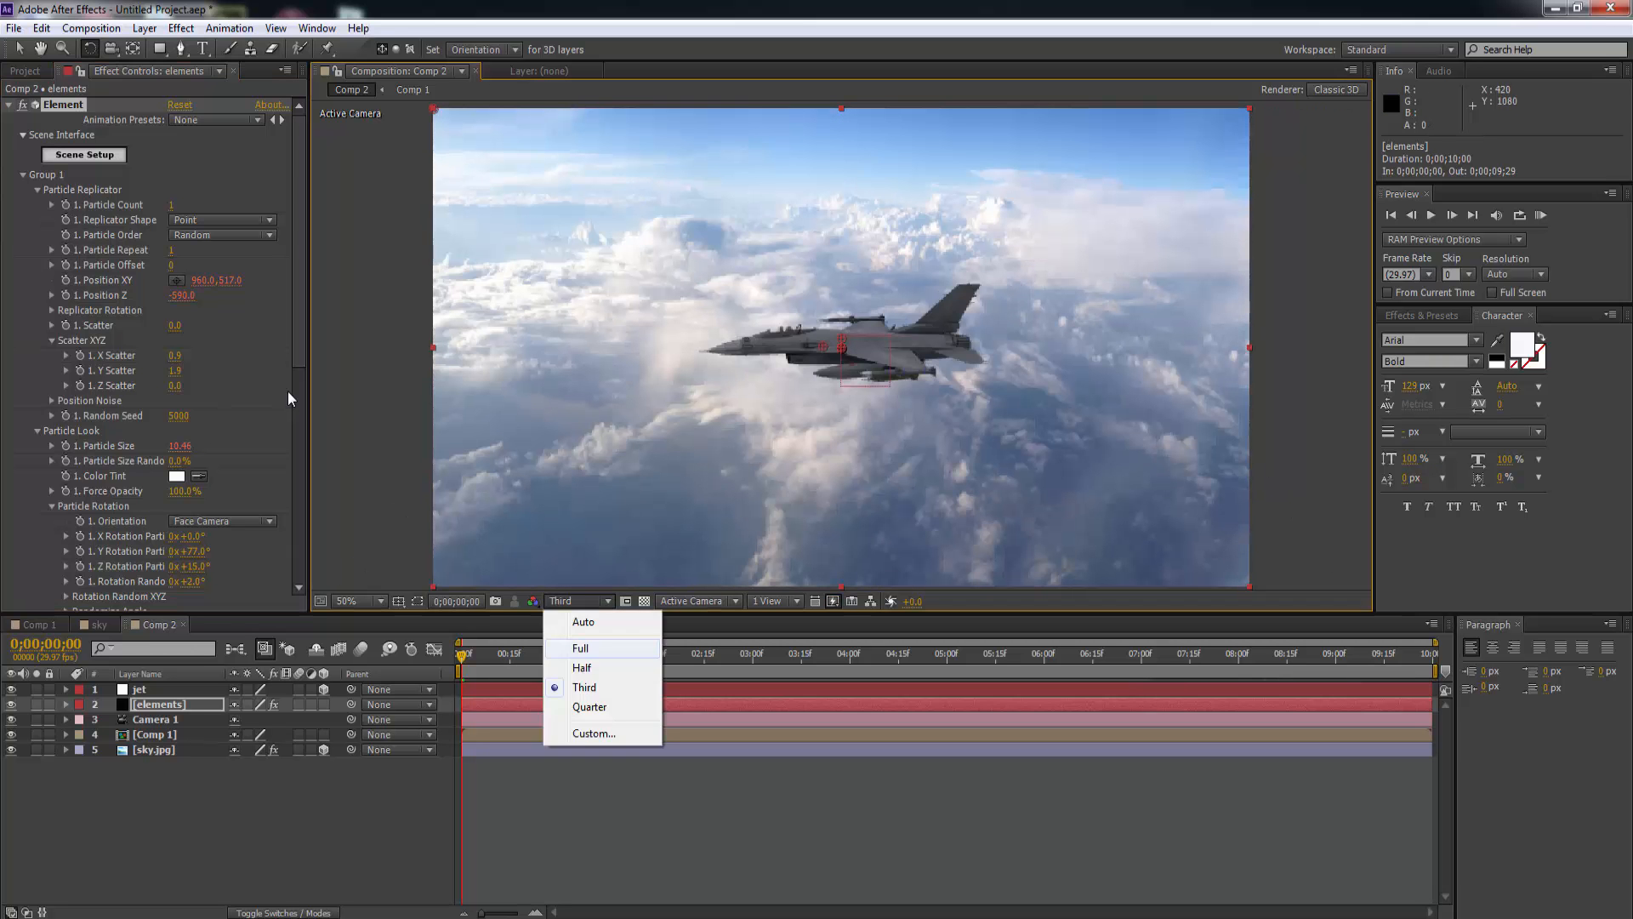
{"action": "left_click", "coordinate": [564, 648]}
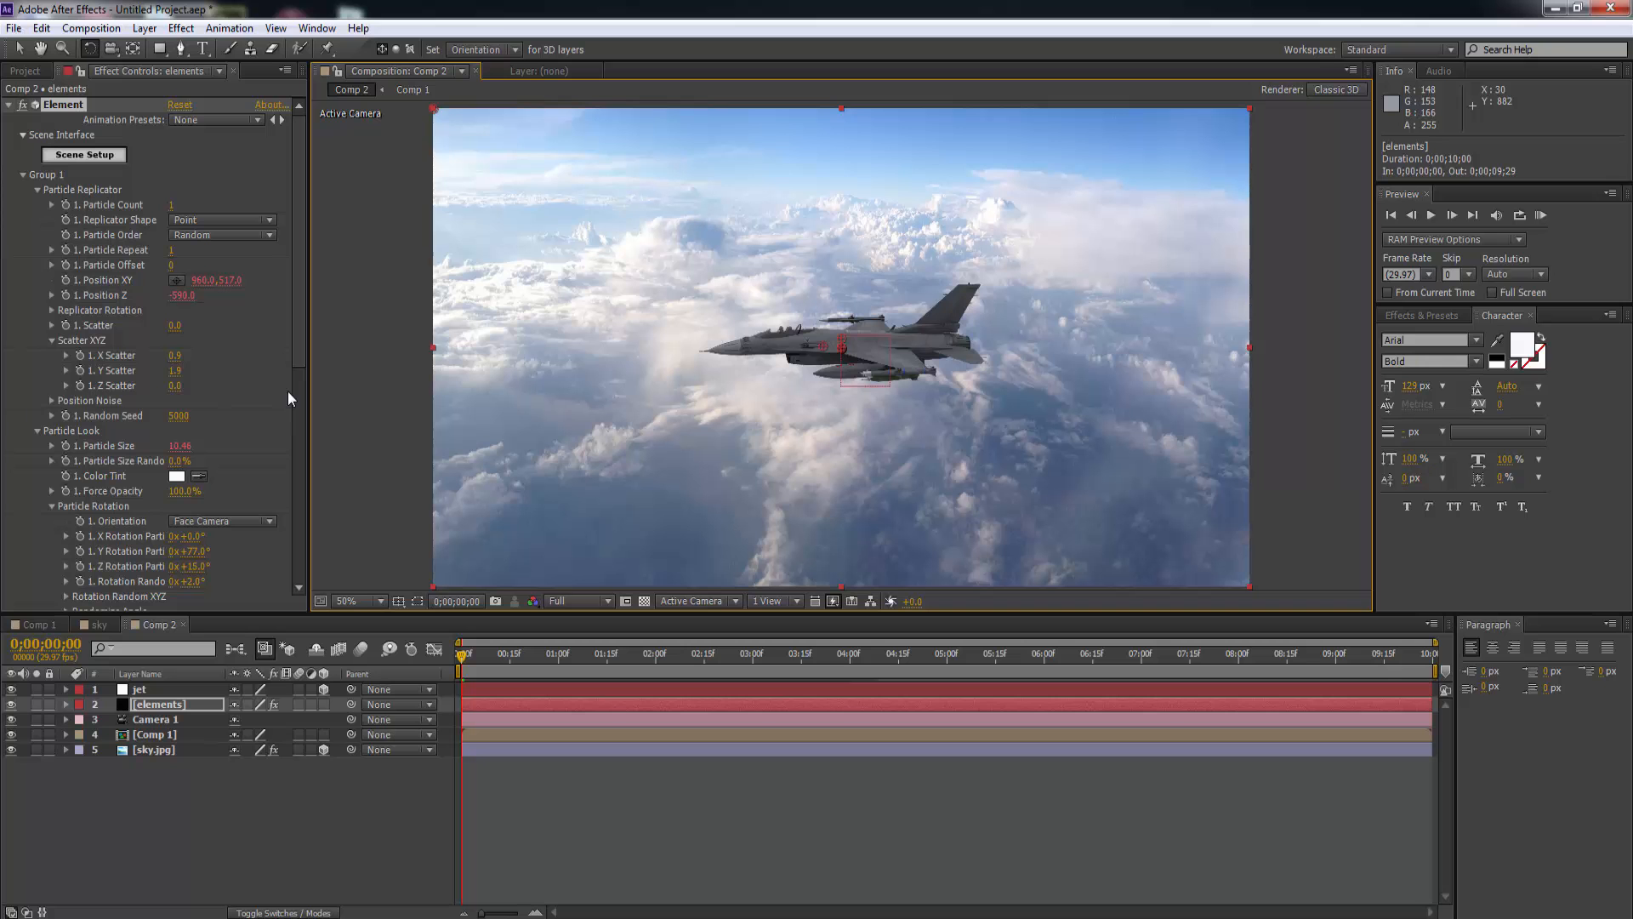
{"action": "left_click", "coordinate": [288, 392]}
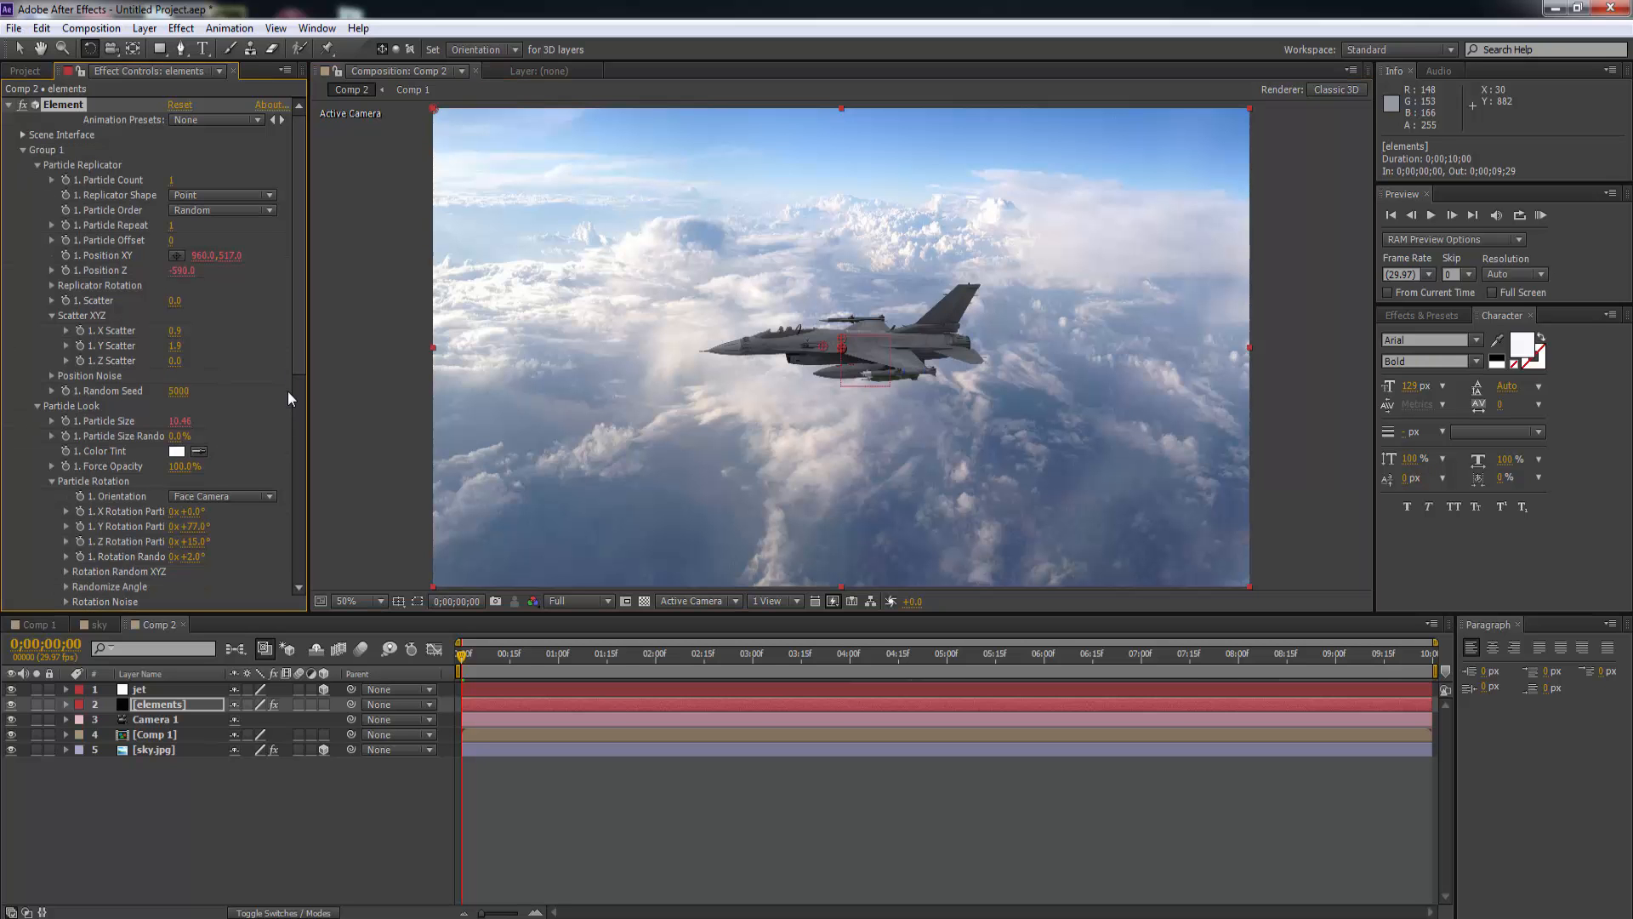
{"action": "left_click", "coordinate": [8, 104]}
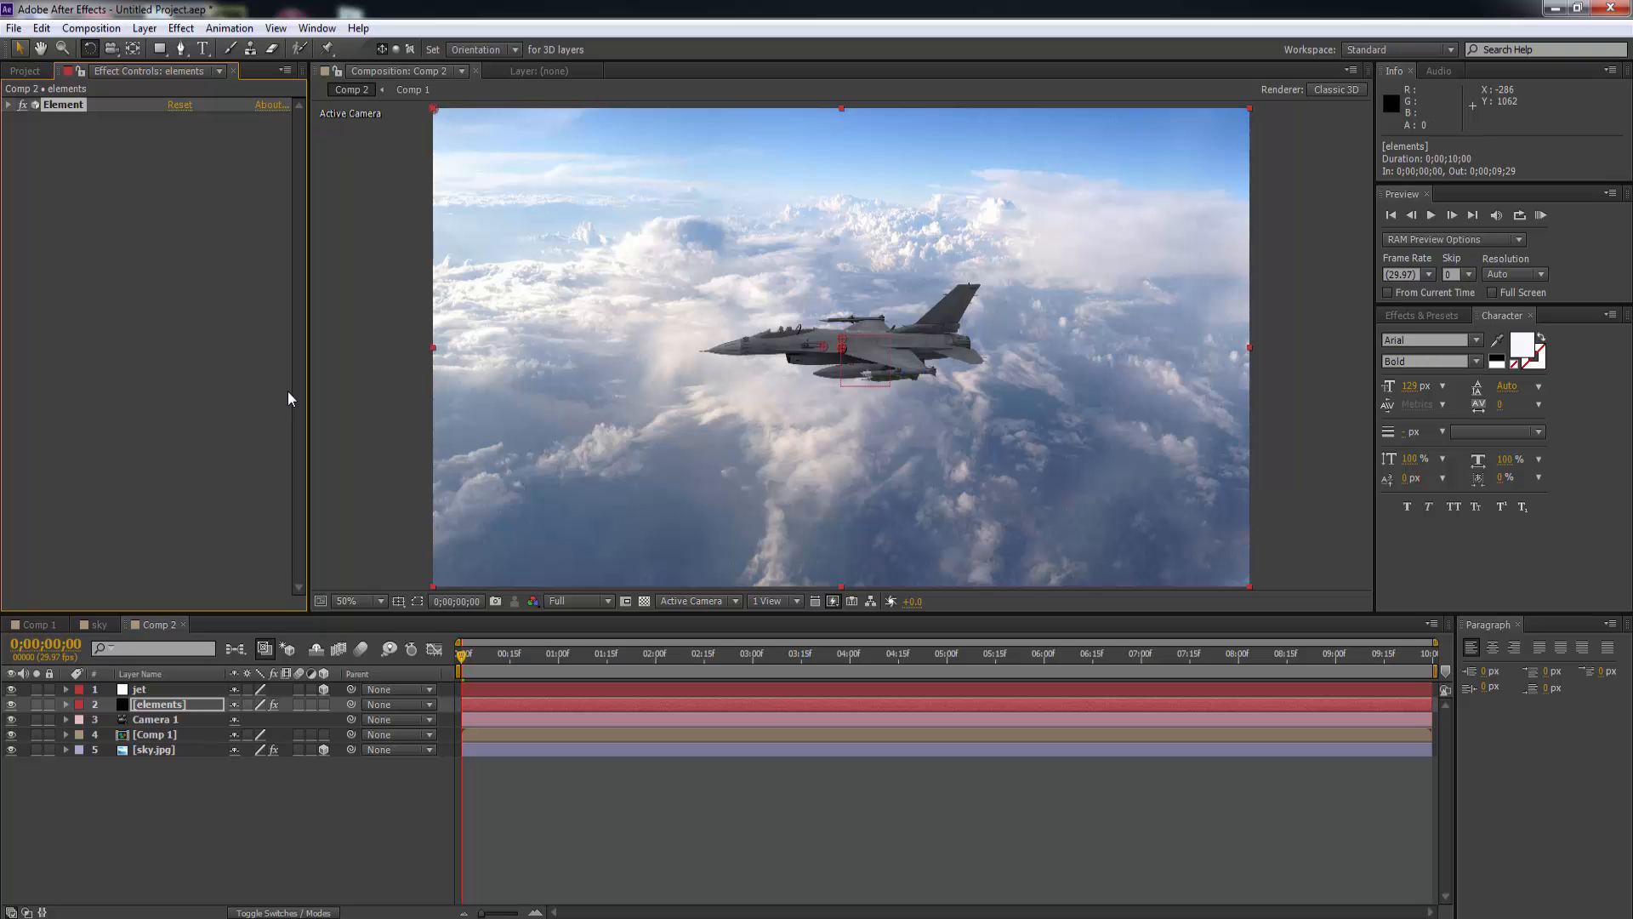
Add an Ambient light named Light 1, with a light blue color sampled from the sky and an intensity of 550%.
{"action": "left_click", "coordinate": [20, 48]}
{"action": "right_click", "coordinate": [162, 797]}
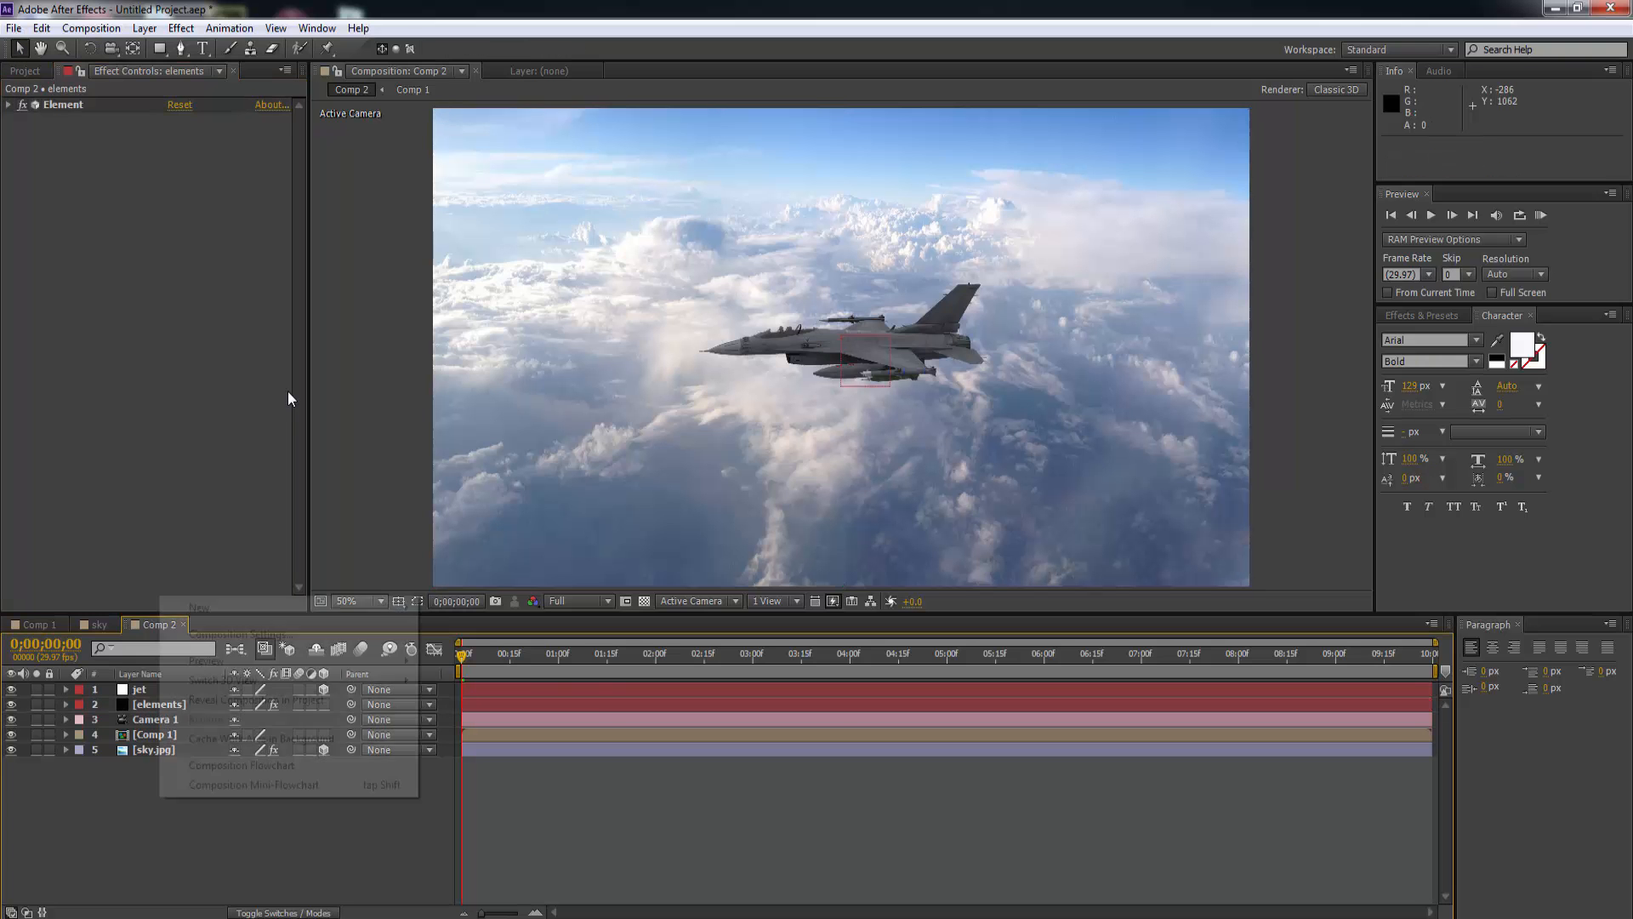
{"action": "mouse_move", "coordinate": [199, 608]}
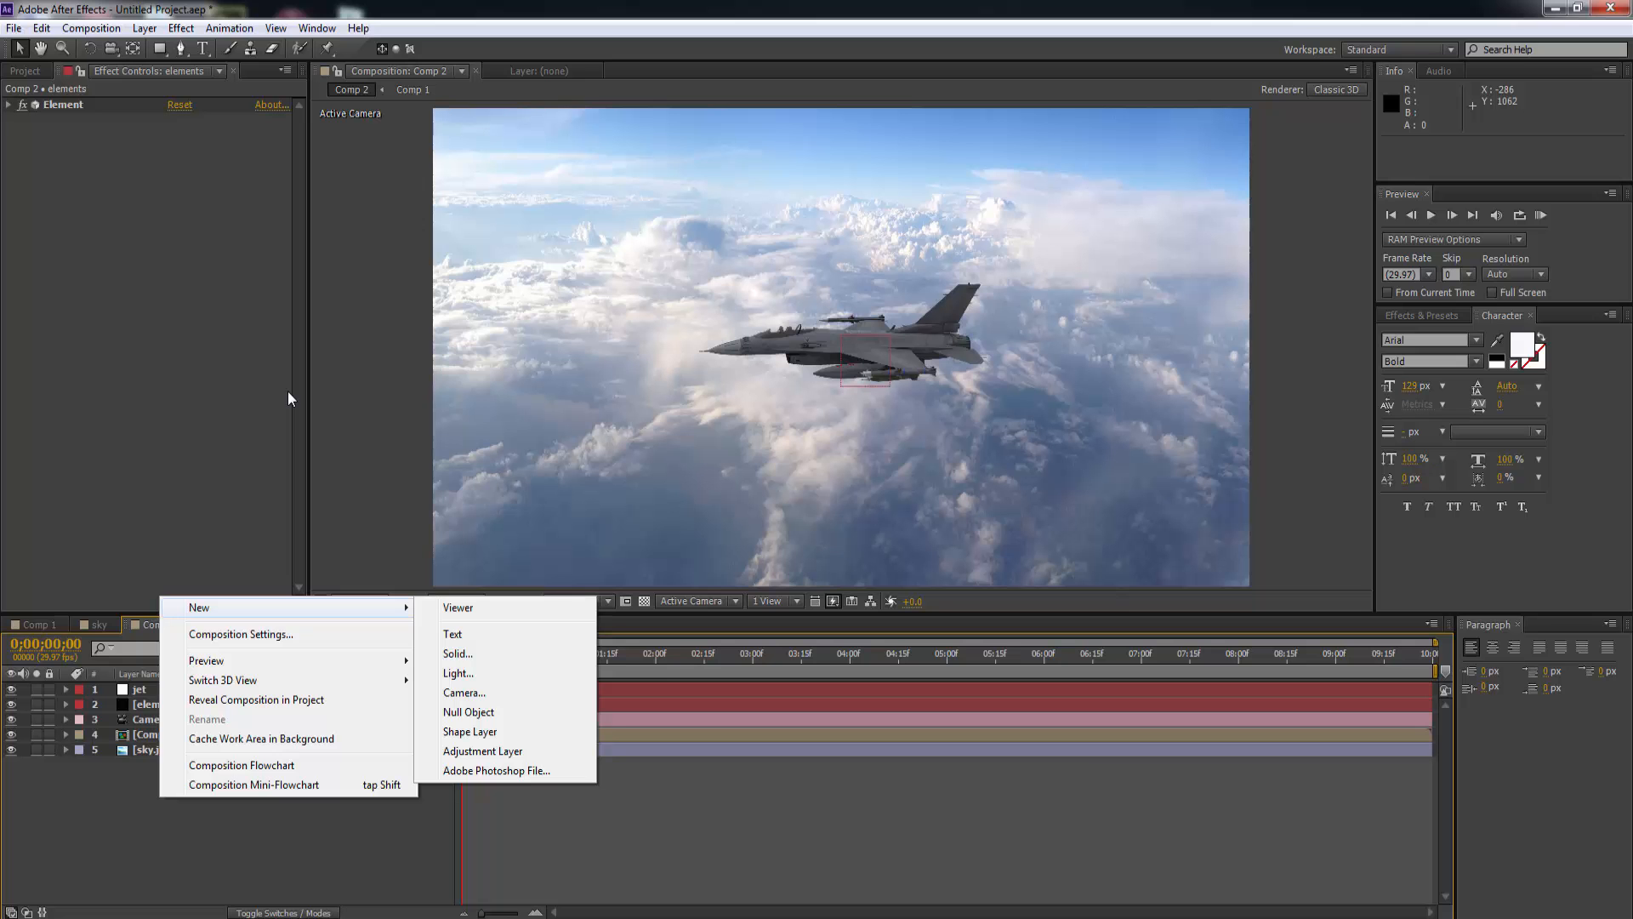
{"action": "left_click", "coordinate": [458, 673]}
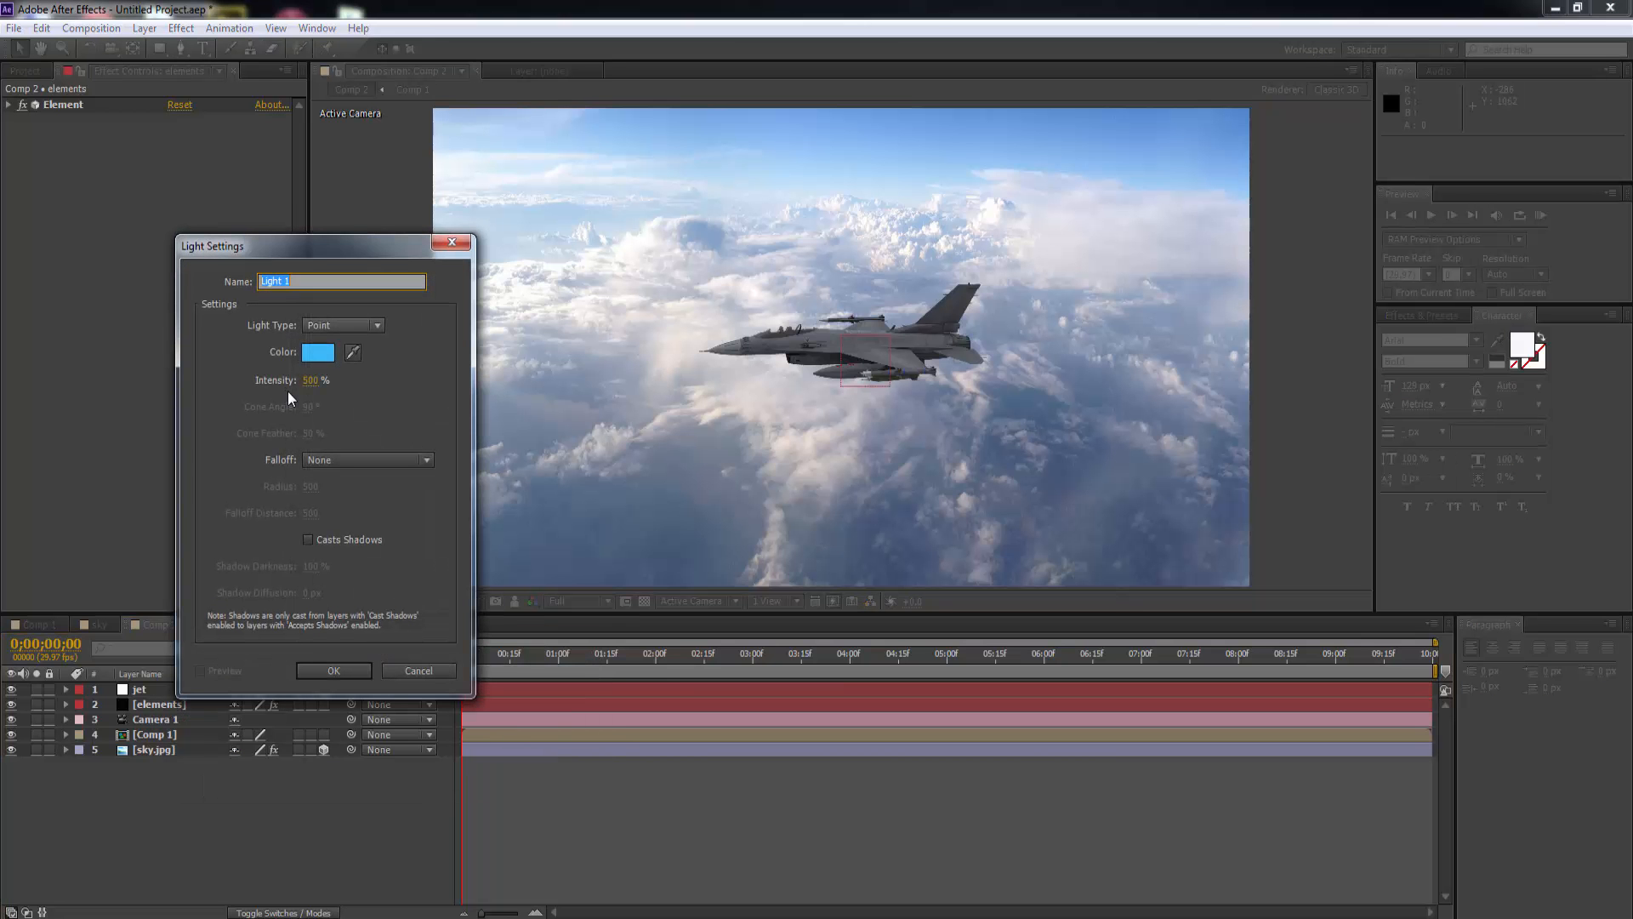
{"action": "left_click", "coordinate": [344, 325]}
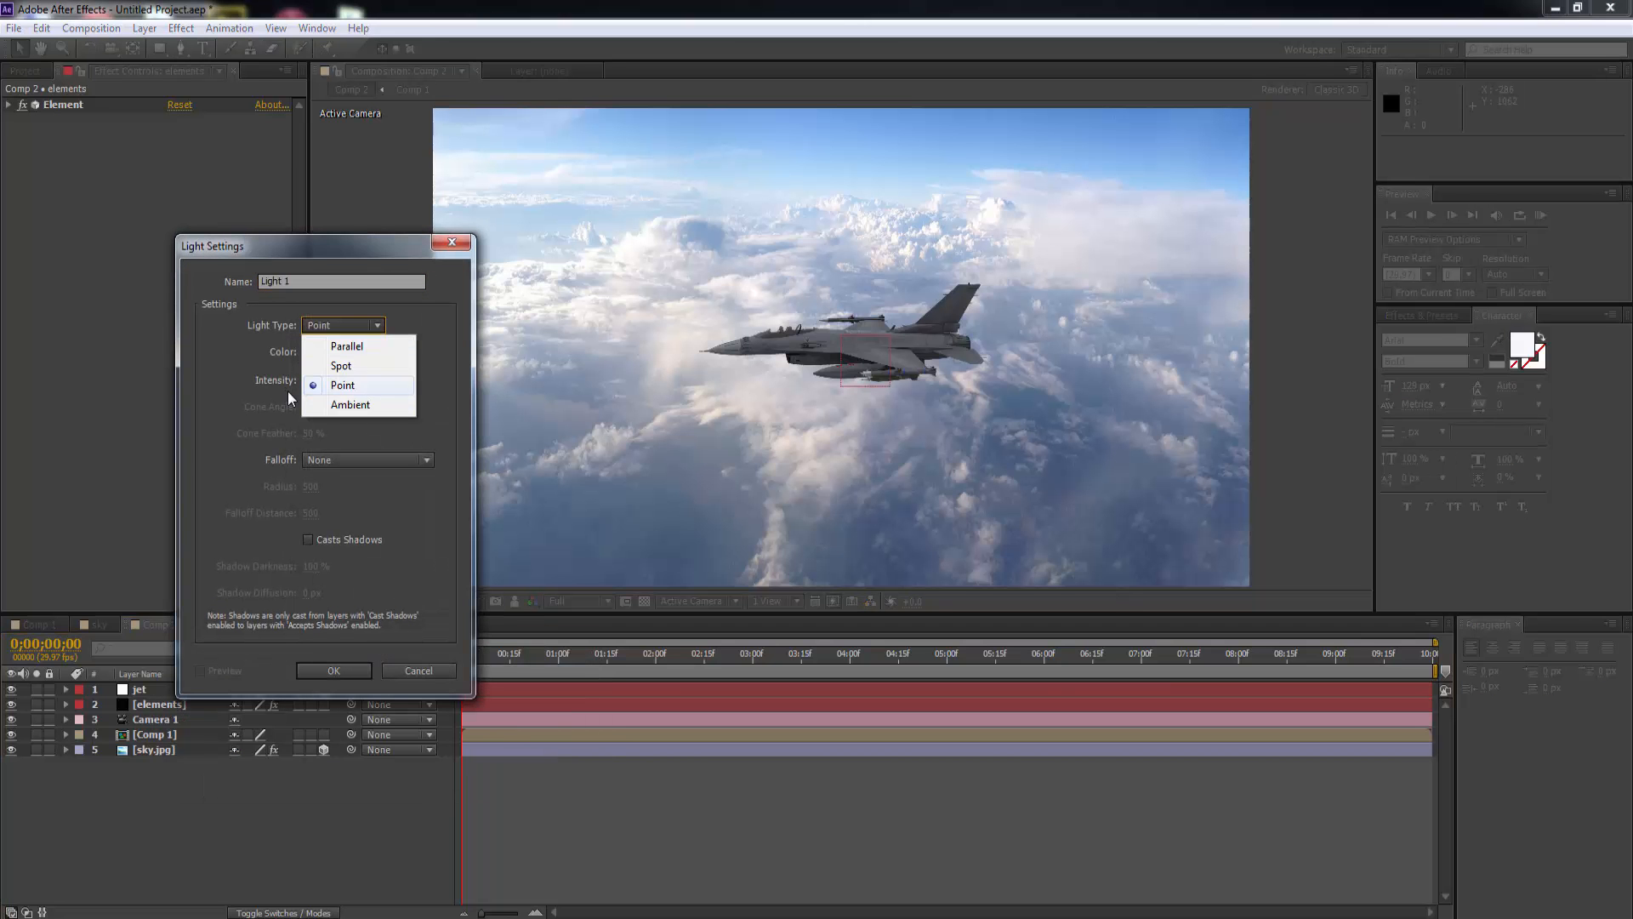
{"action": "left_click", "coordinate": [351, 405]}
{"action": "left_click", "coordinate": [352, 351]}
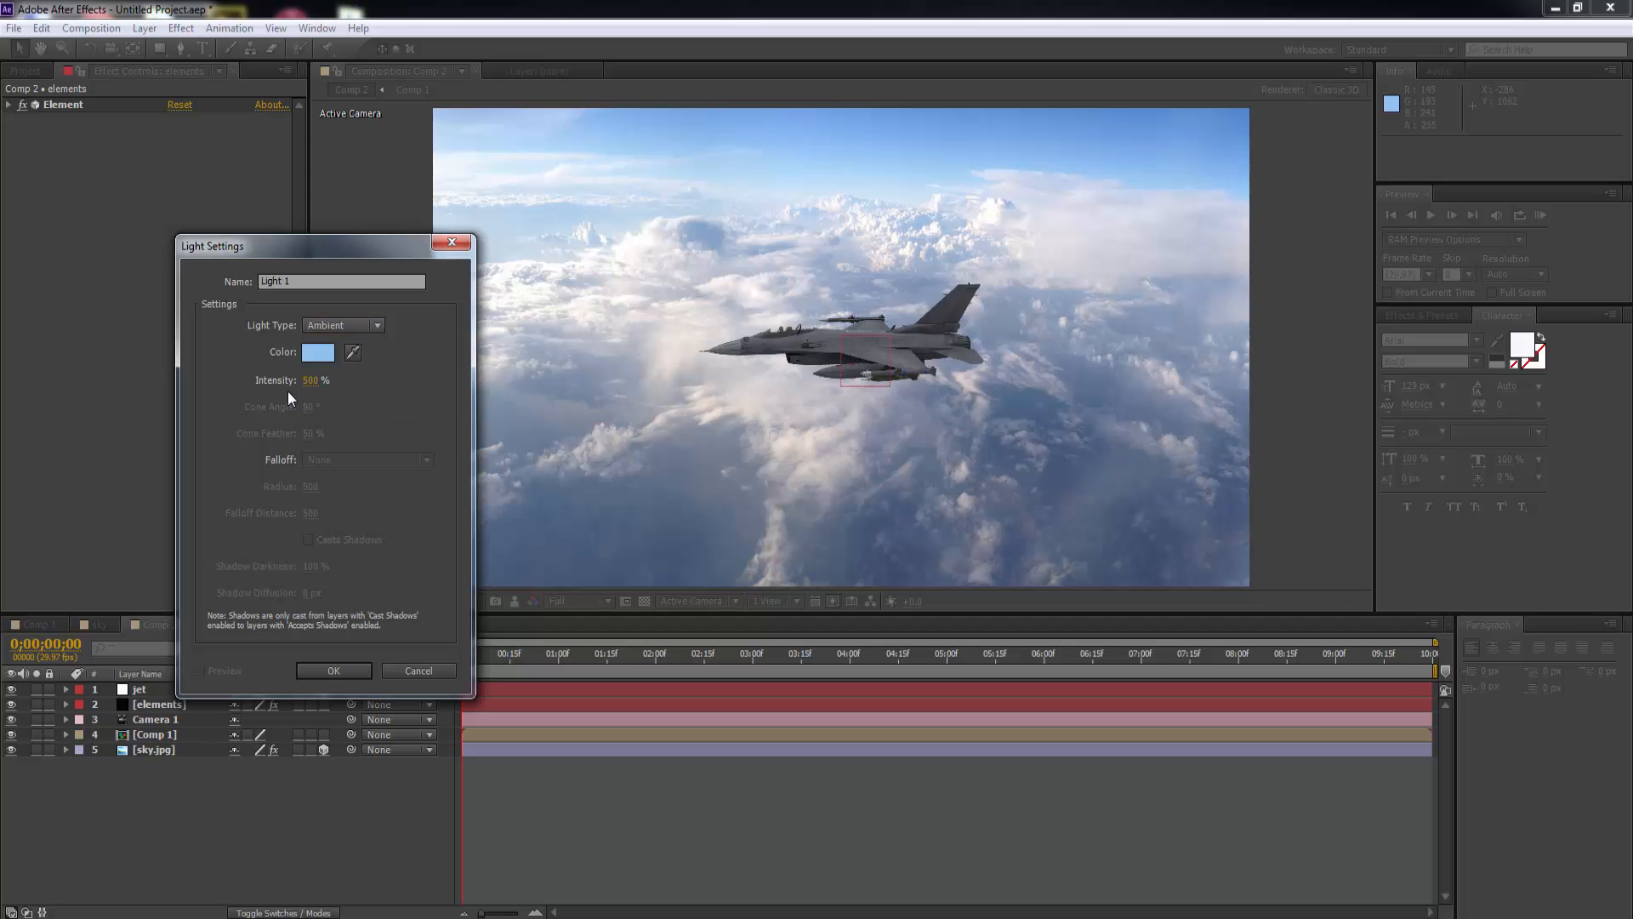
{"action": "left_click", "coordinate": [310, 379]}
{"action": "type", "text": "550"}
{"action": "key", "text": "Return"}
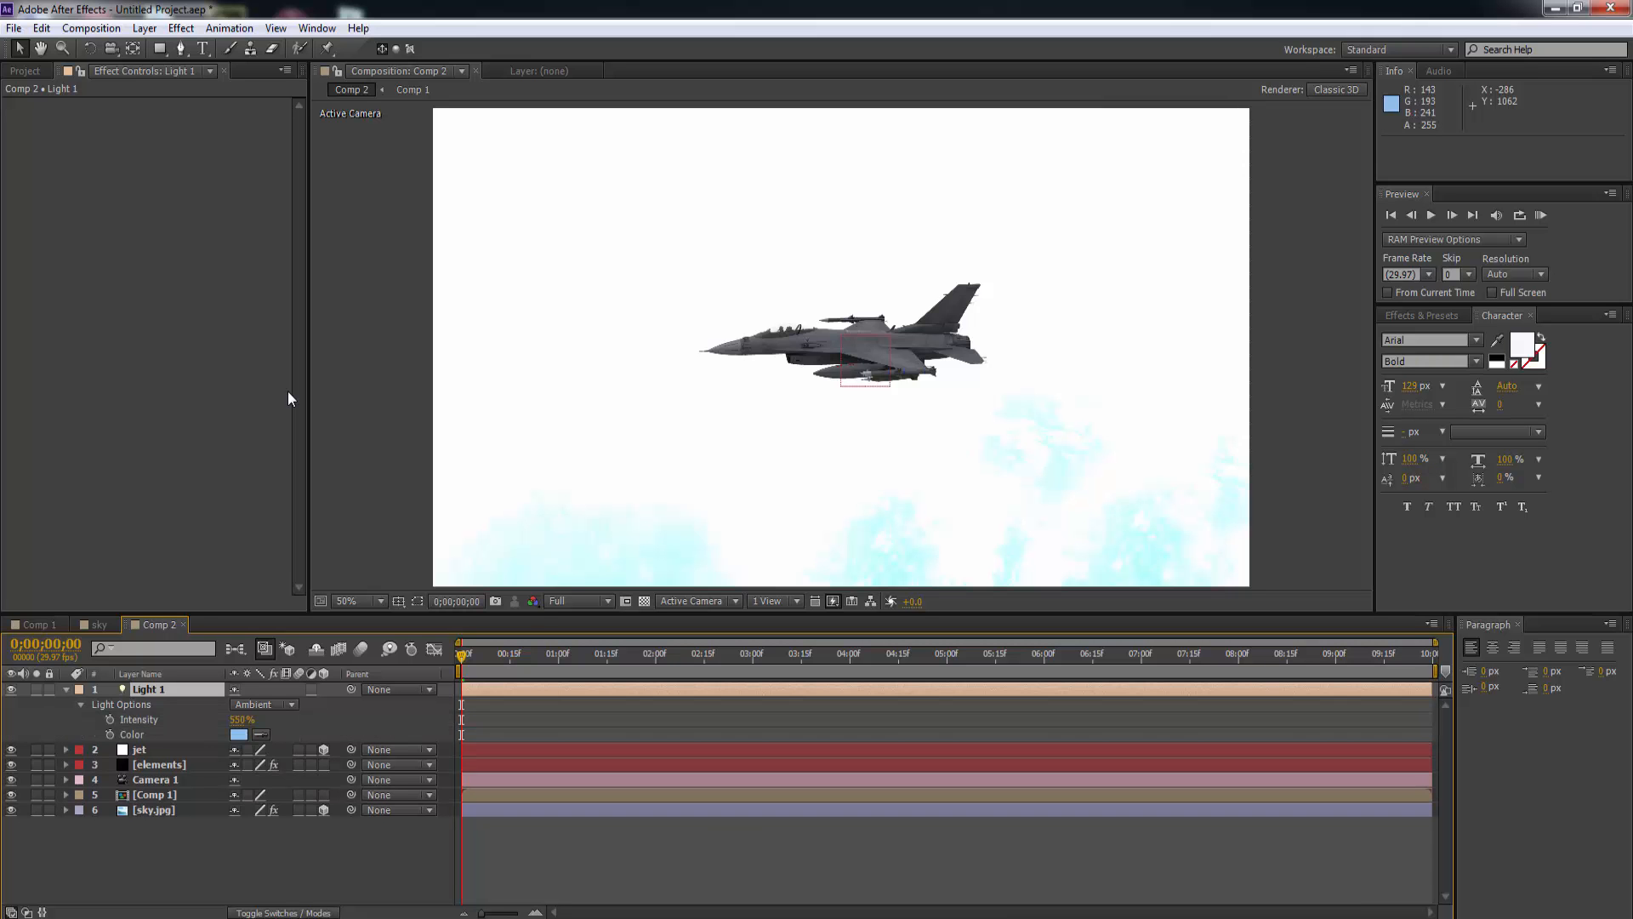
Lower Light 1's intensity to 150%.
{"action": "left_click_drag", "start_coordinate": [242, 720], "coordinate": [45, 719]}
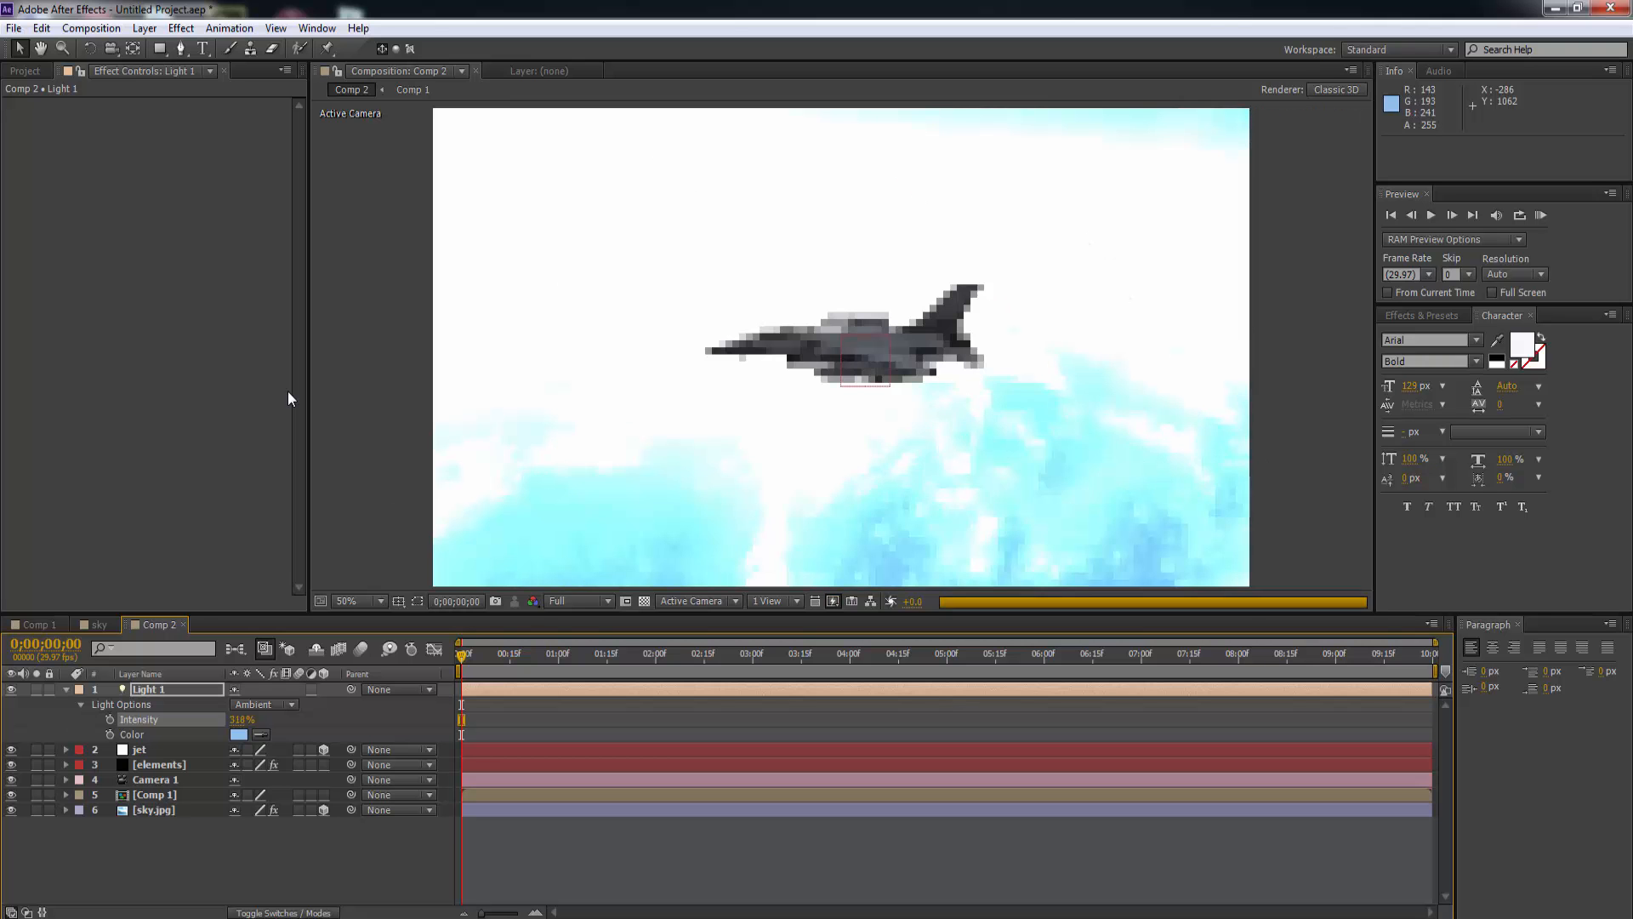
{"action": "left_click", "coordinate": [242, 720]}
{"action": "type", "text": "1"}
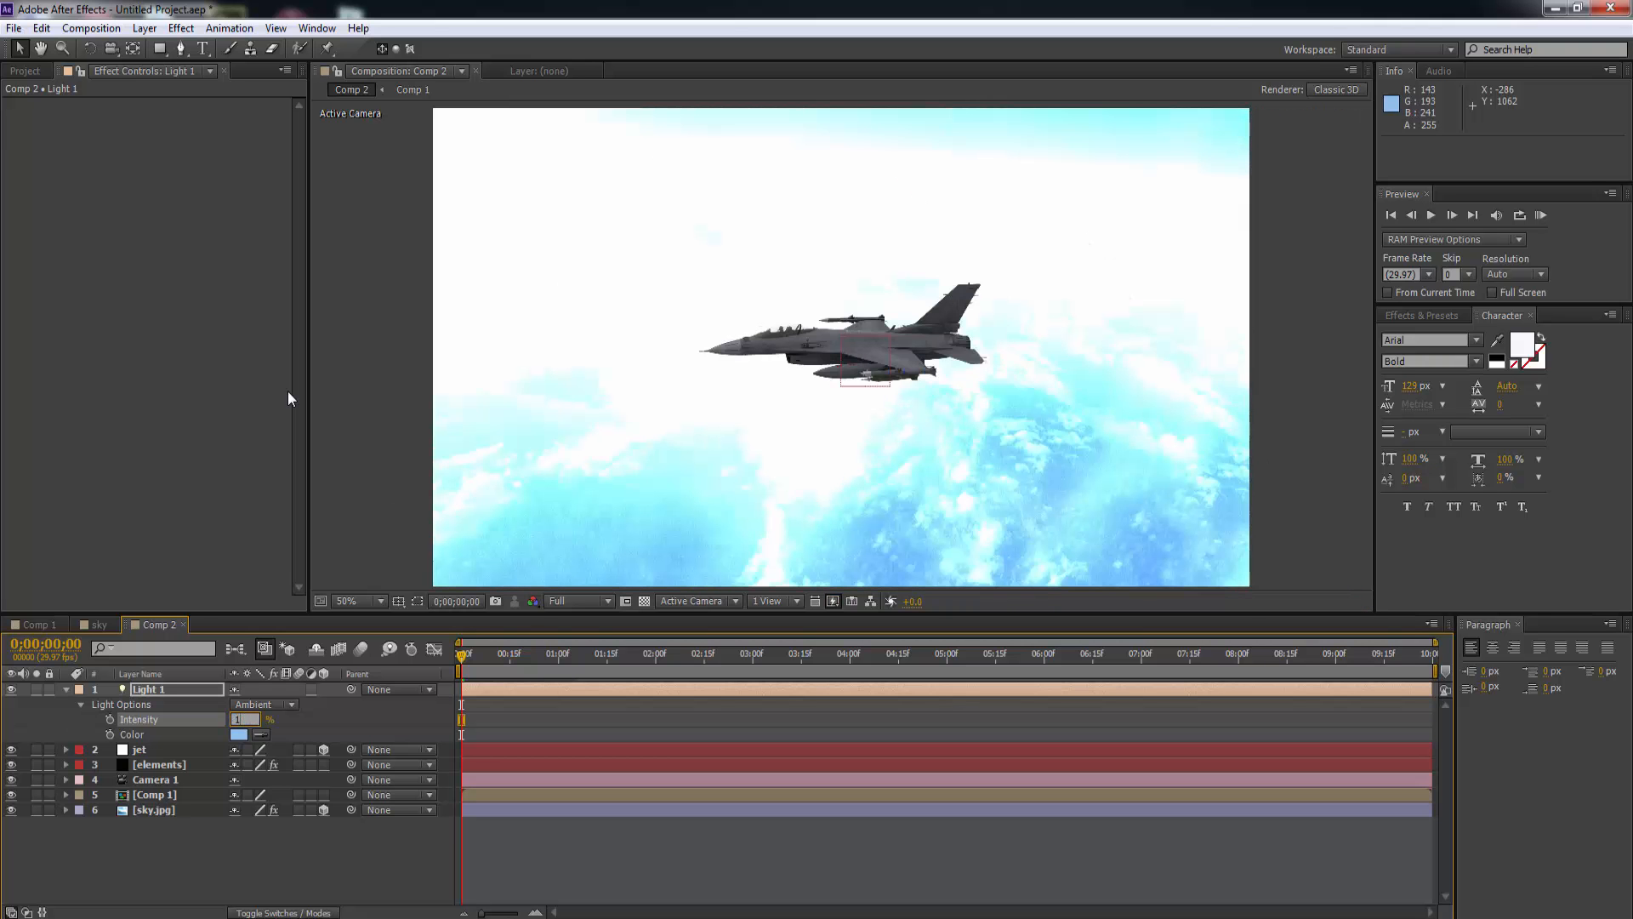
{"action": "type", "text": "50"}
{"action": "key", "text": "Return"}
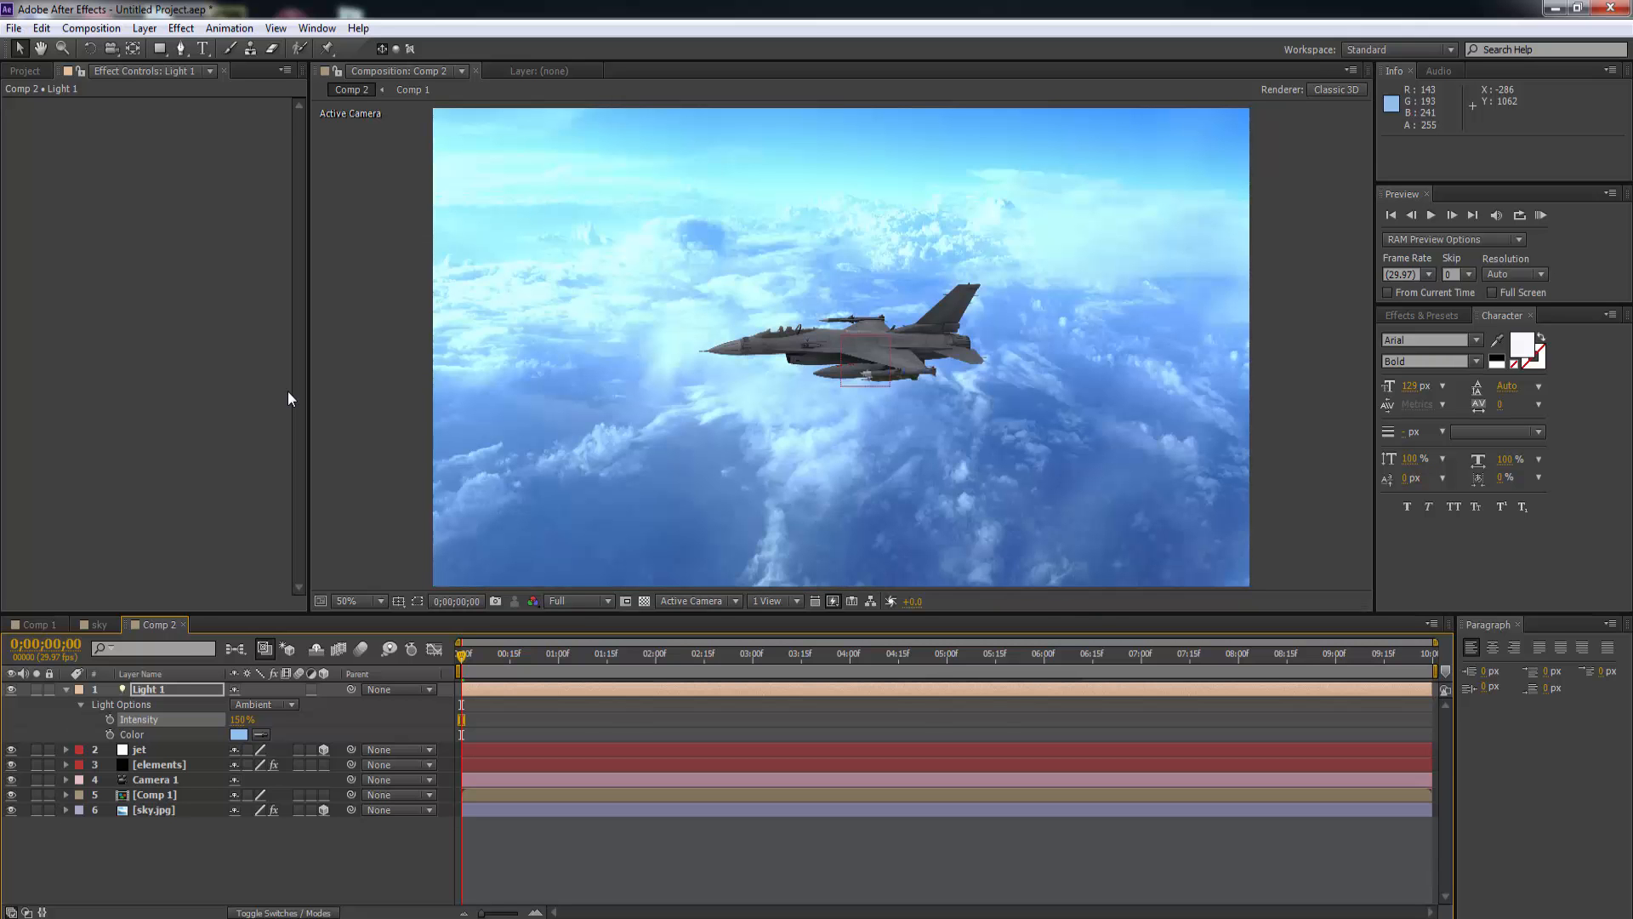
Reduce Light 1's intensity to 84% and collapse the light's properties in the timeline.
{"action": "left_click", "coordinate": [242, 719]}
{"action": "type", "text": "5"}
{"action": "key", "text": "Return"}
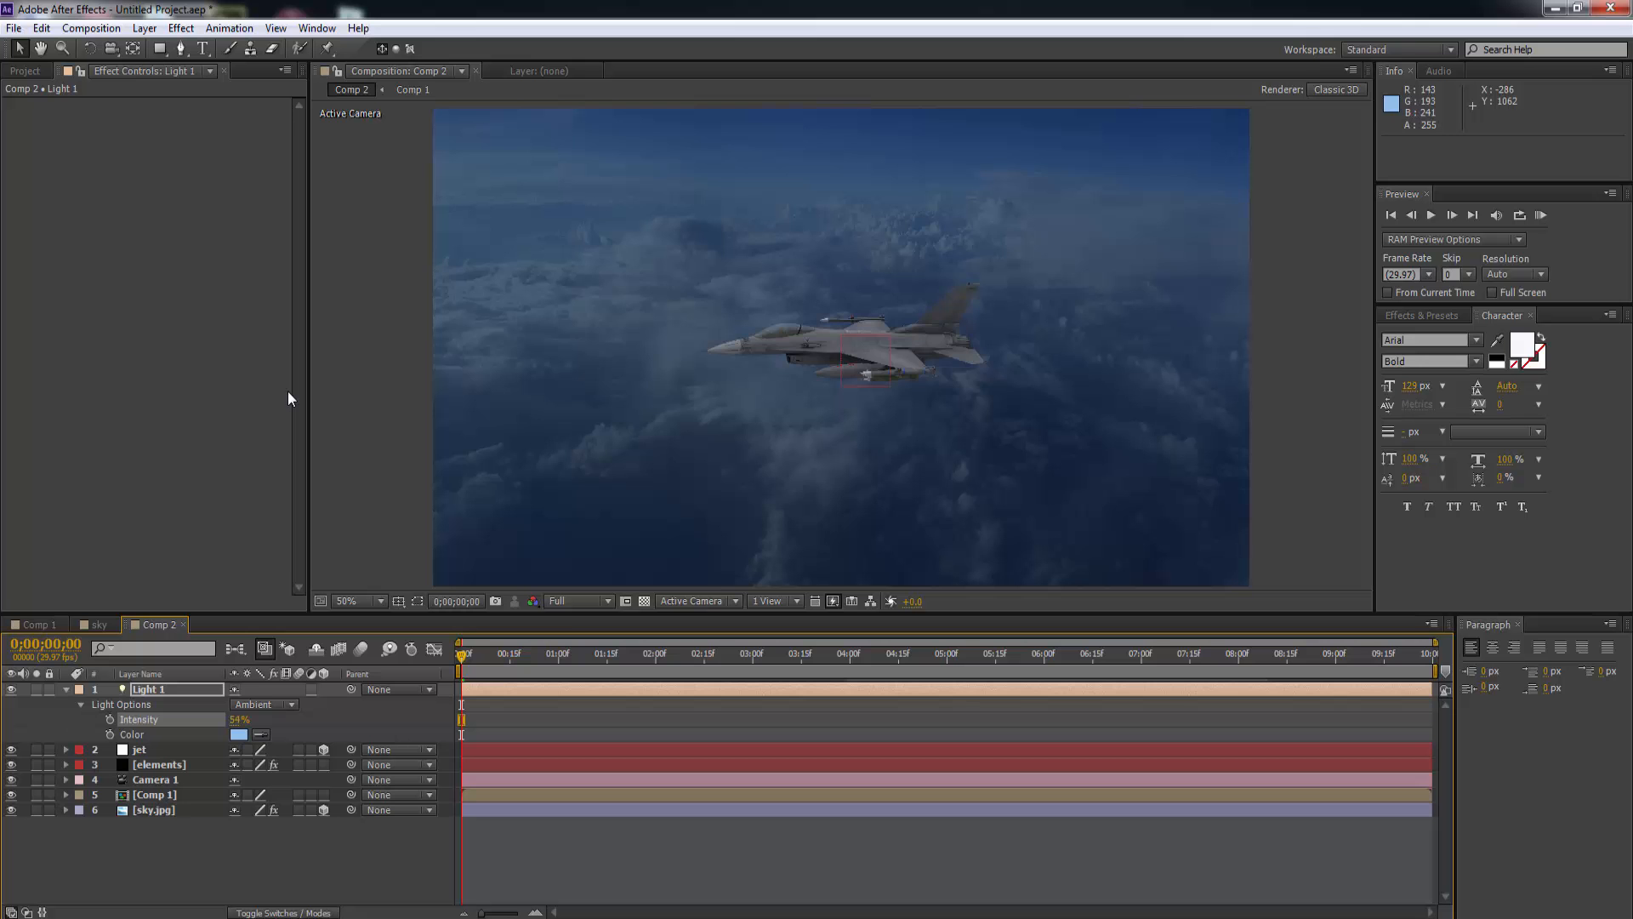
{"action": "left_click_drag", "start_coordinate": [239, 720], "coordinate": [244, 720]}
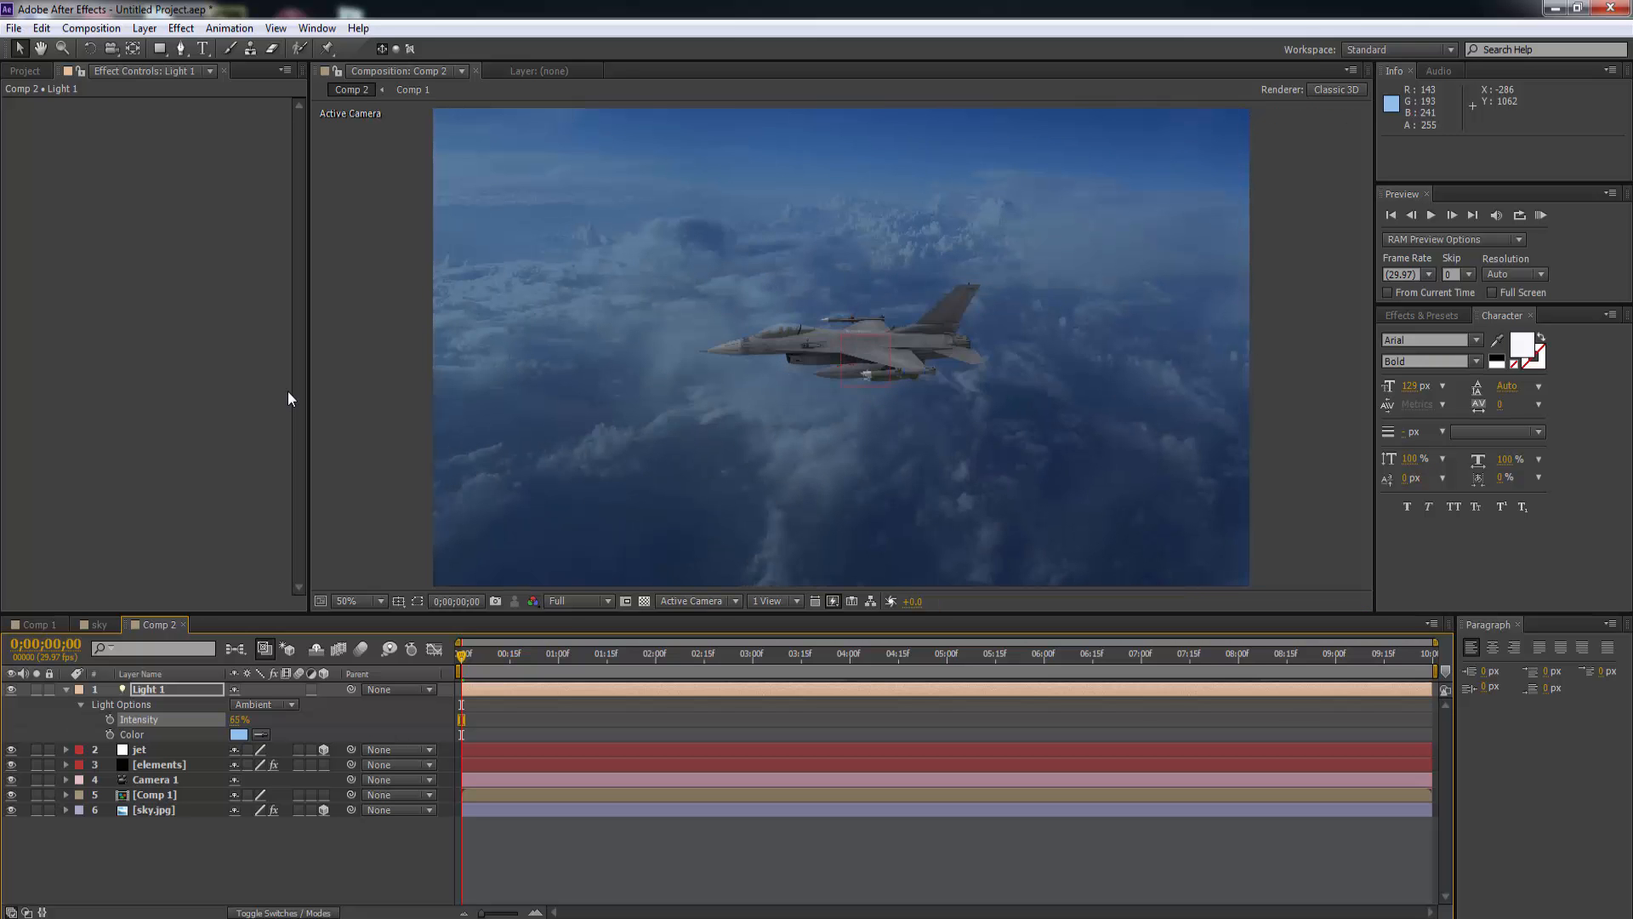
{"action": "left_click_drag", "start_coordinate": [239, 719], "coordinate": [249, 720]}
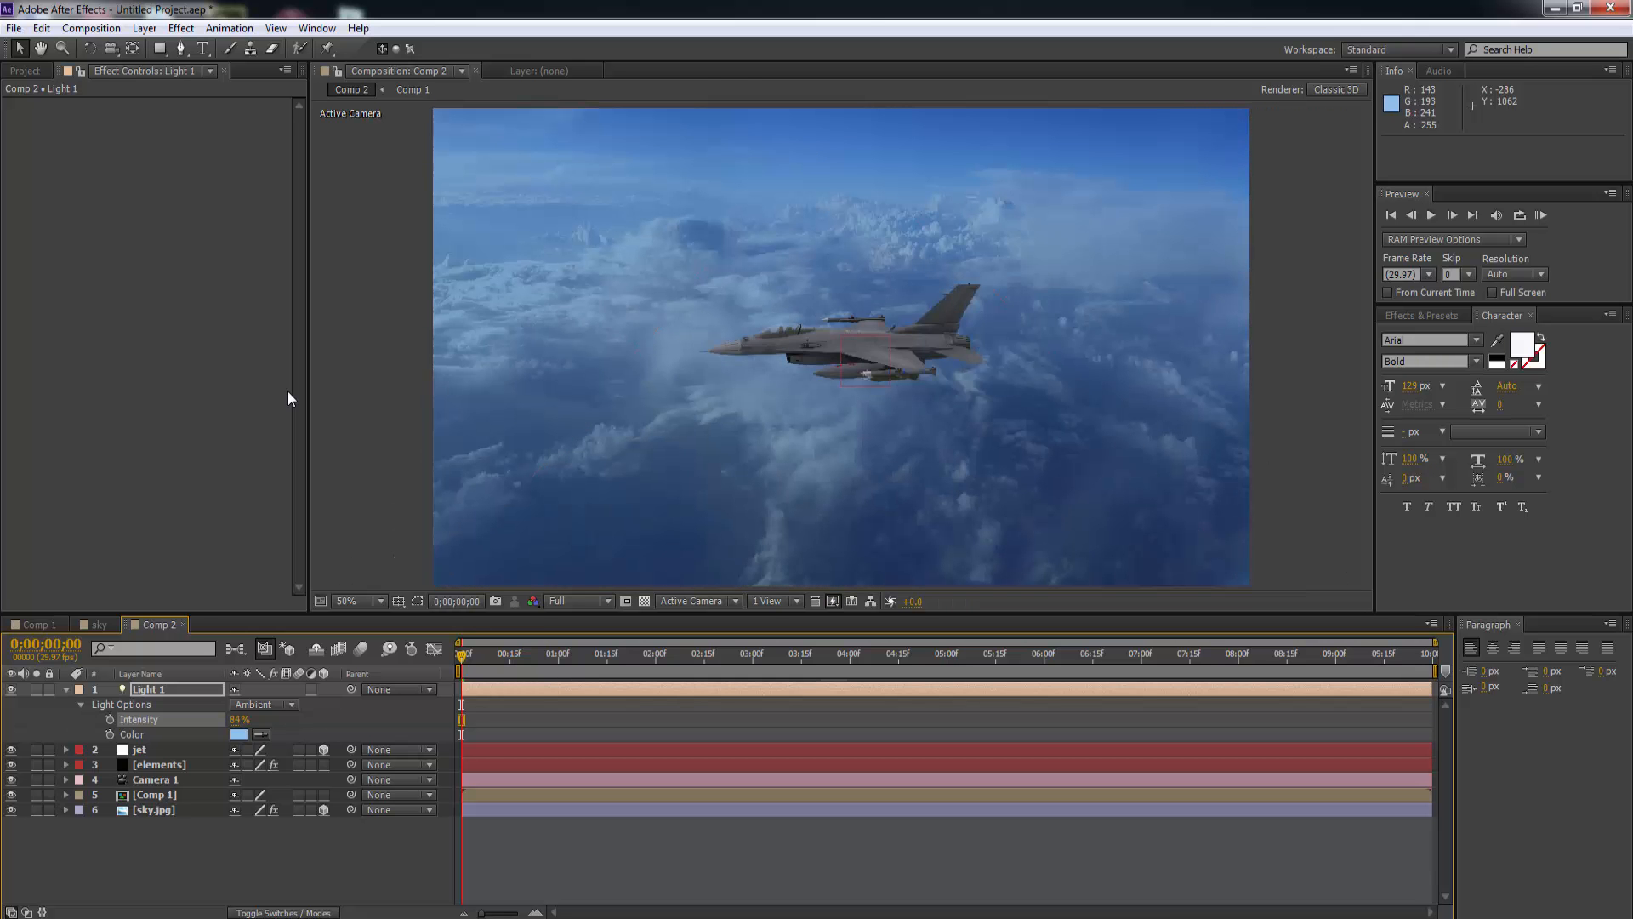
{"action": "key", "text": "u"}
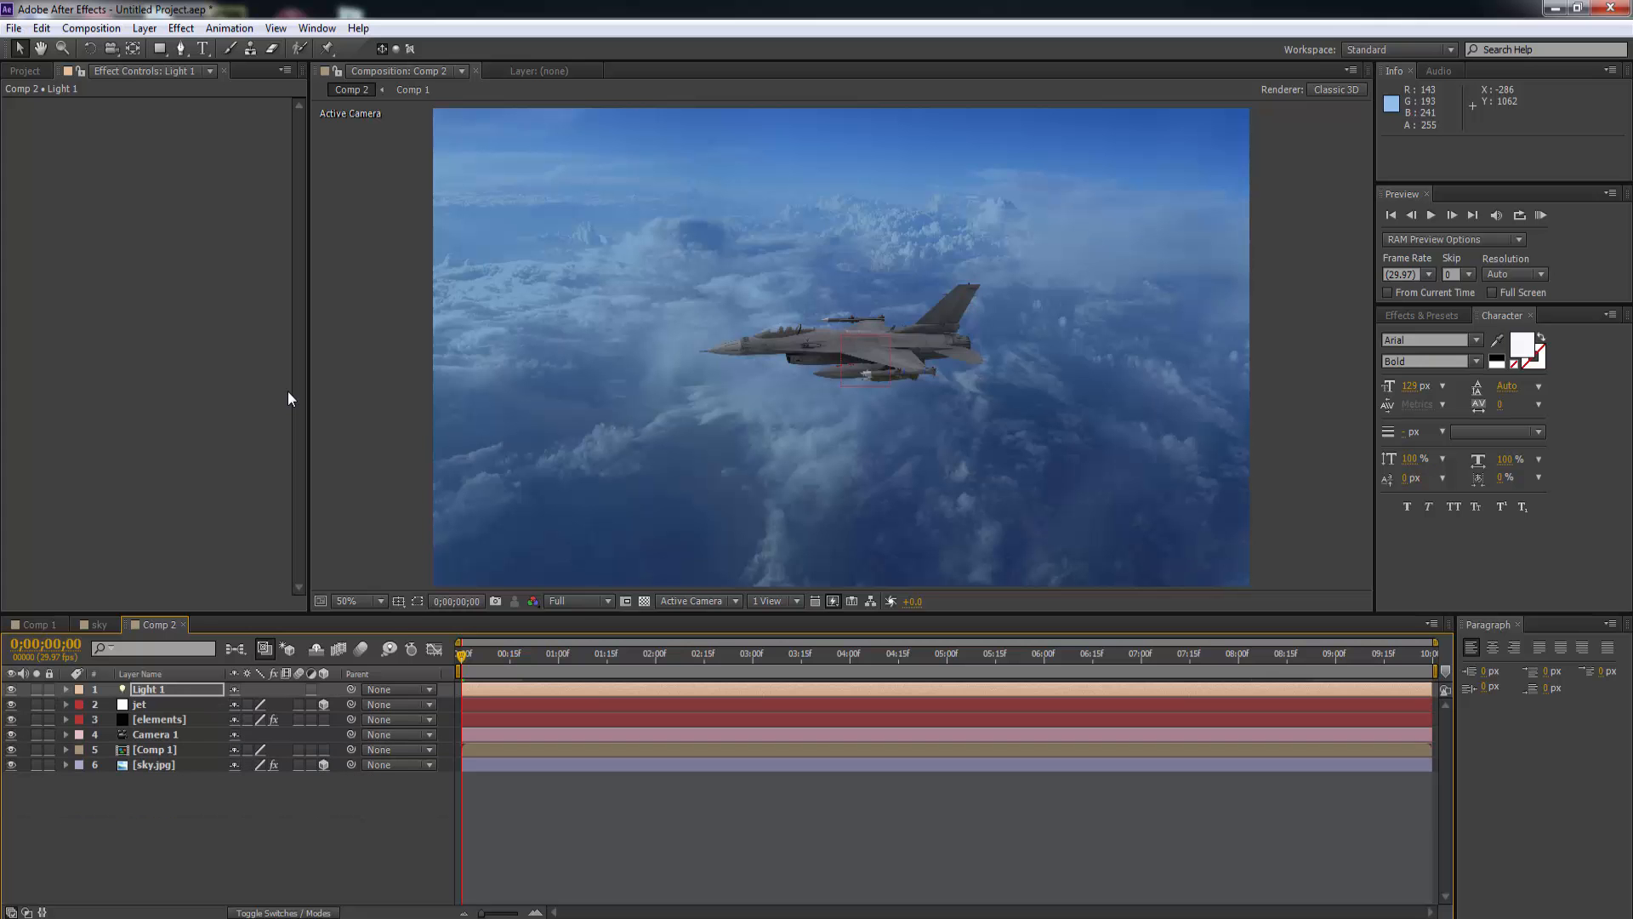
Create a new light named Light 2 and set its type to Point.
{"action": "right_click", "coordinate": [147, 812]}
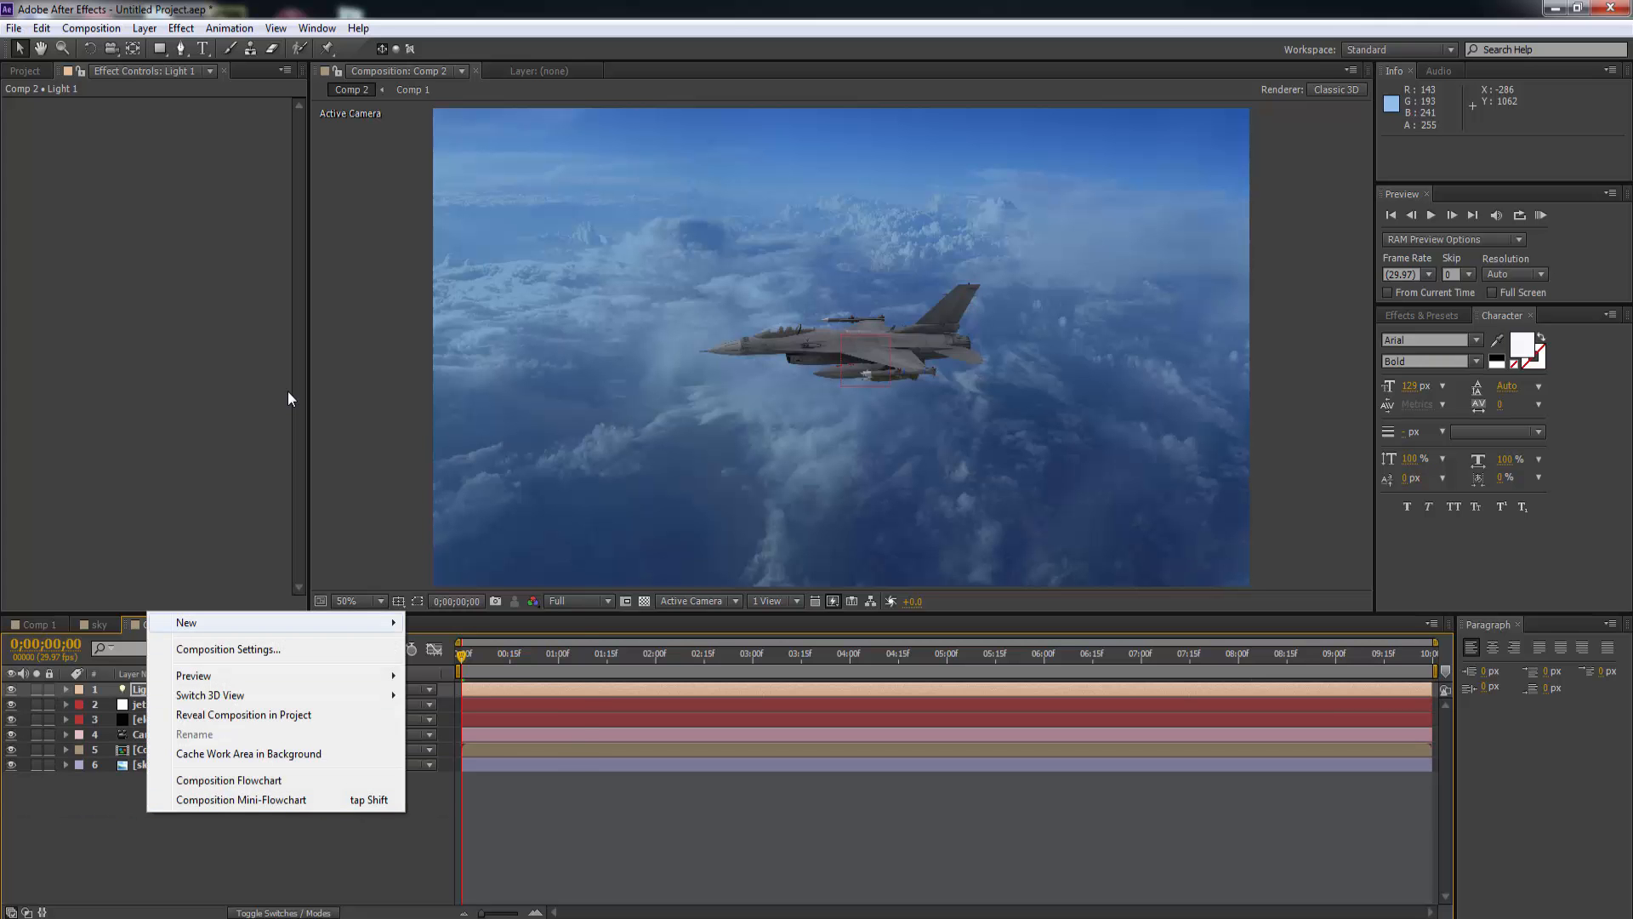
{"action": "mouse_move", "coordinate": [272, 622]}
{"action": "left_click", "coordinate": [445, 688]}
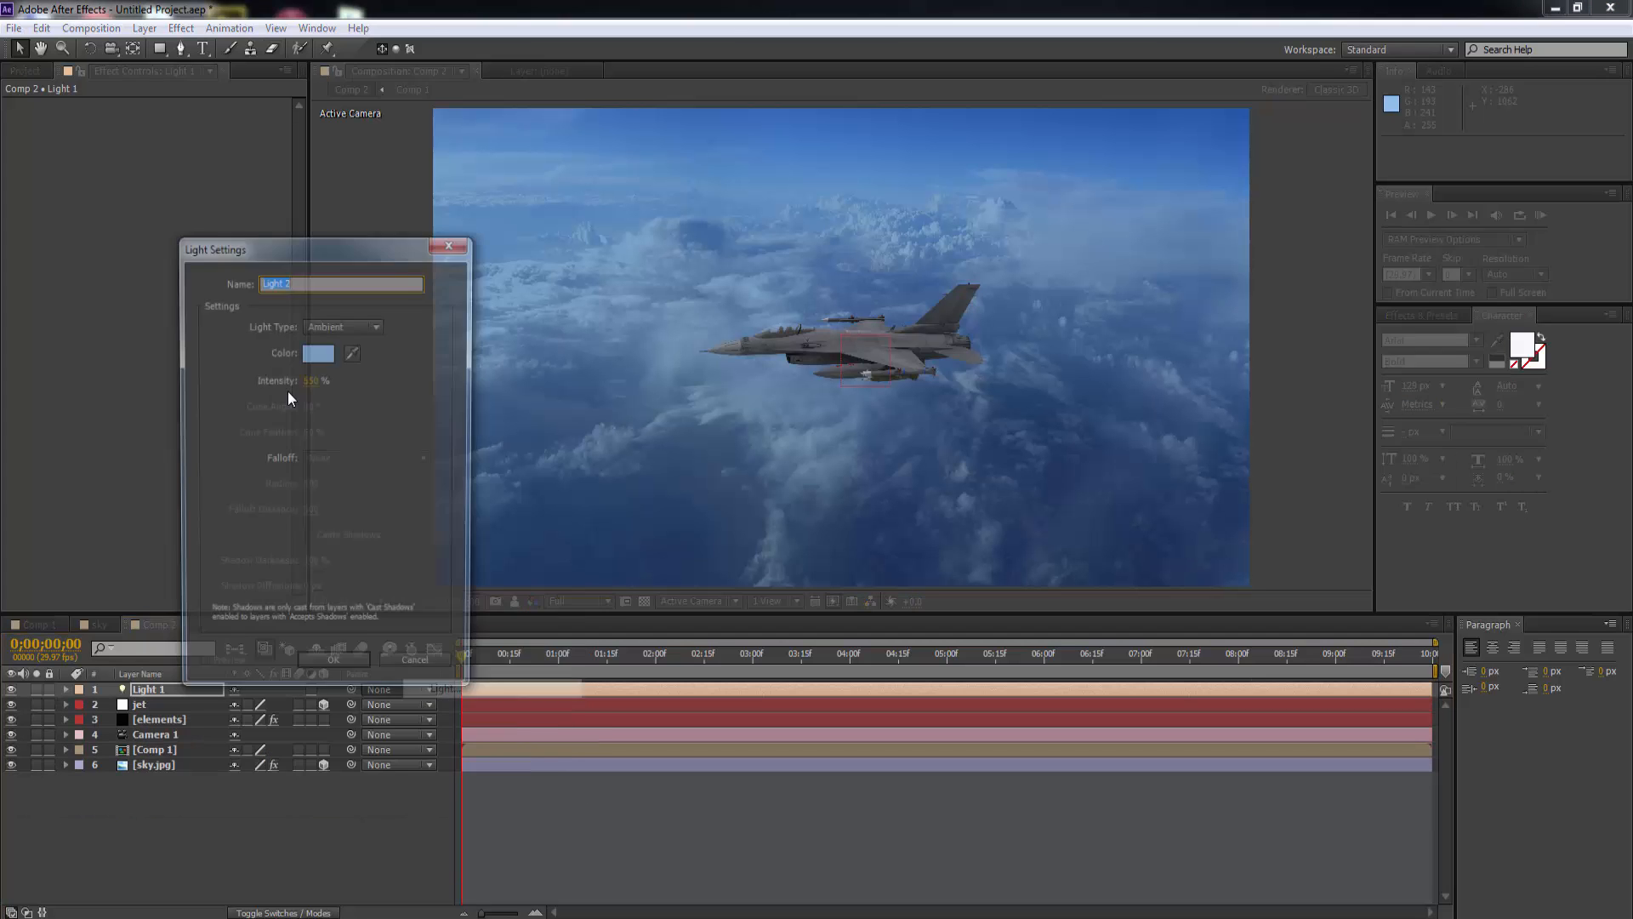
{"action": "left_click", "coordinate": [343, 325]}
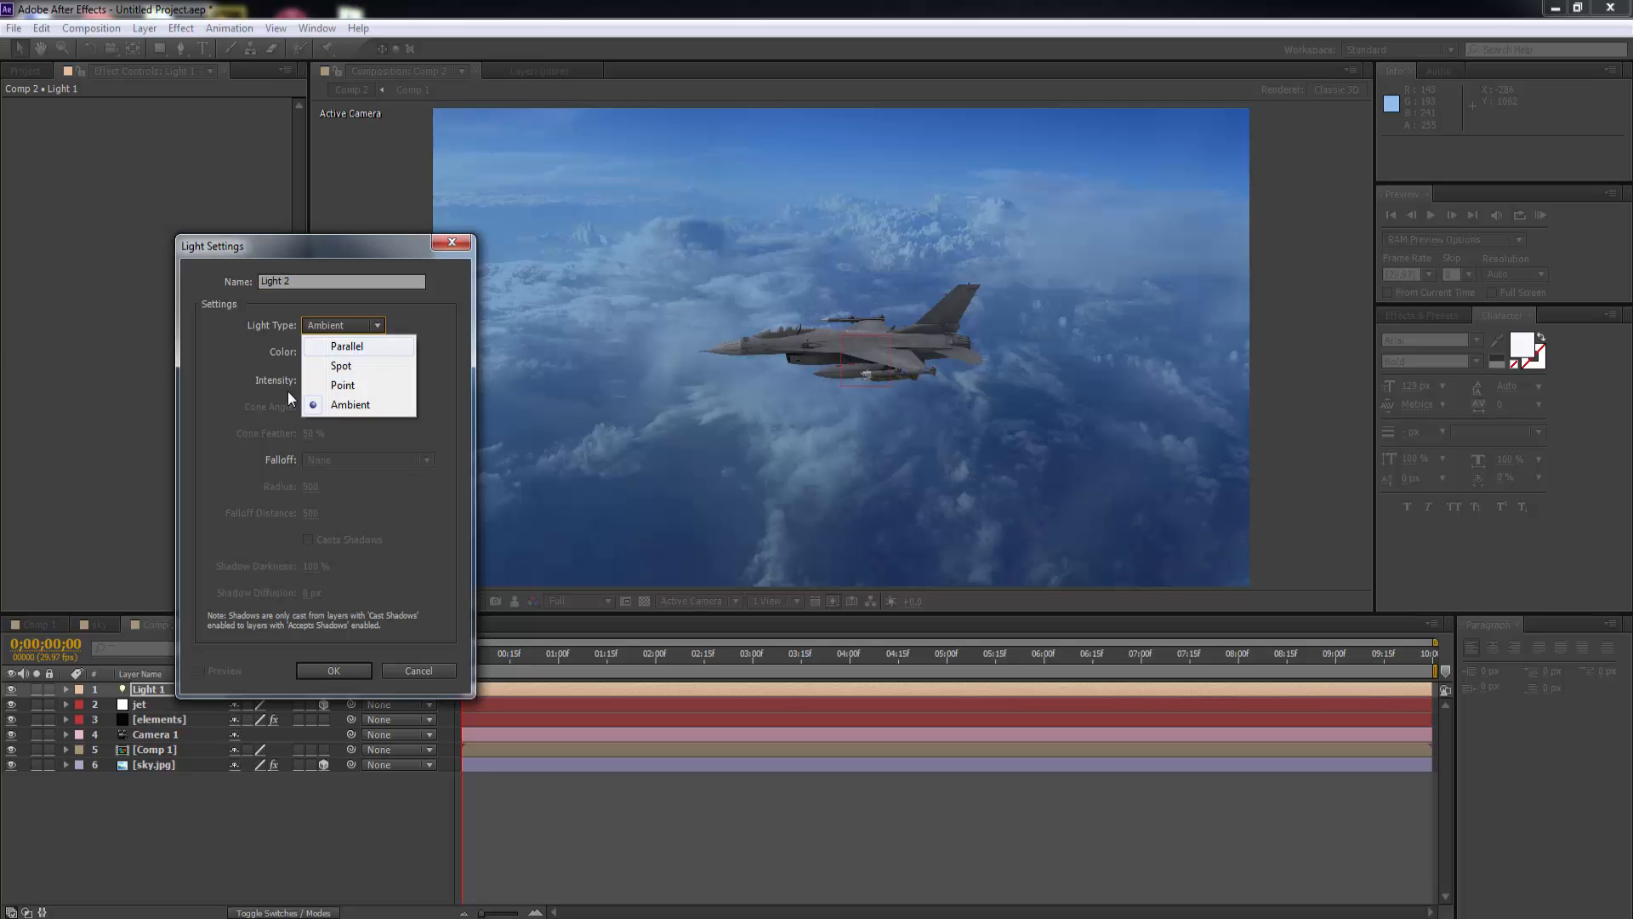
{"action": "left_click", "coordinate": [343, 384]}
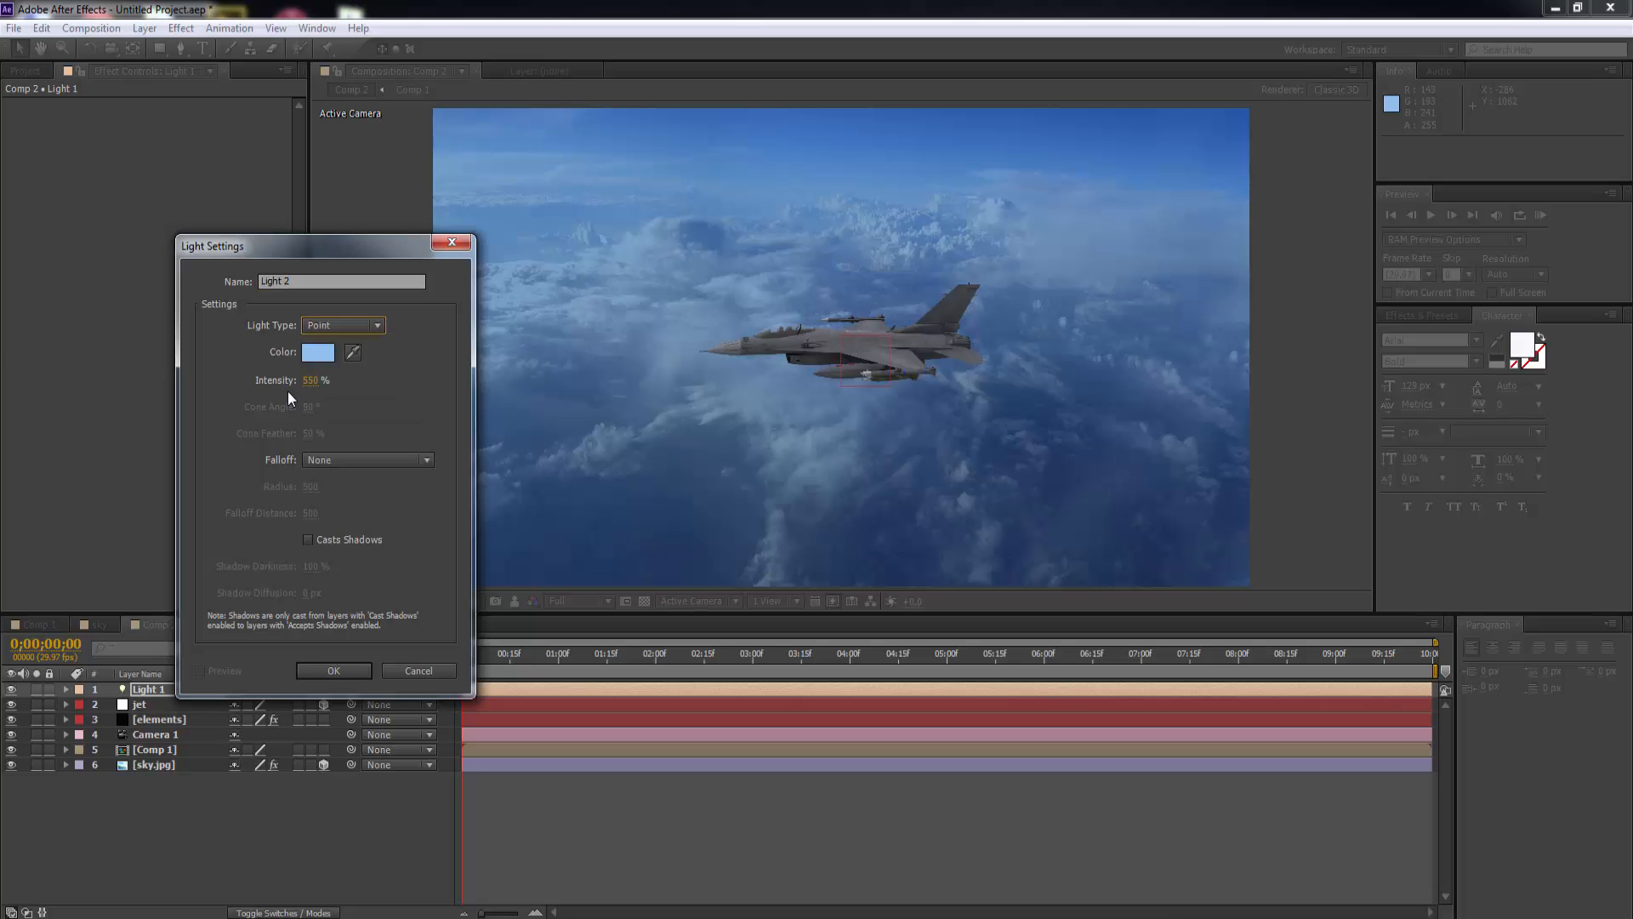
Give Light 2 a warm pale yellow color, about F5E1A2, set its intensity to 500%, and add it to the composition.
{"action": "left_click", "coordinate": [317, 352]}
{"action": "left_click", "coordinate": [850, 541]}
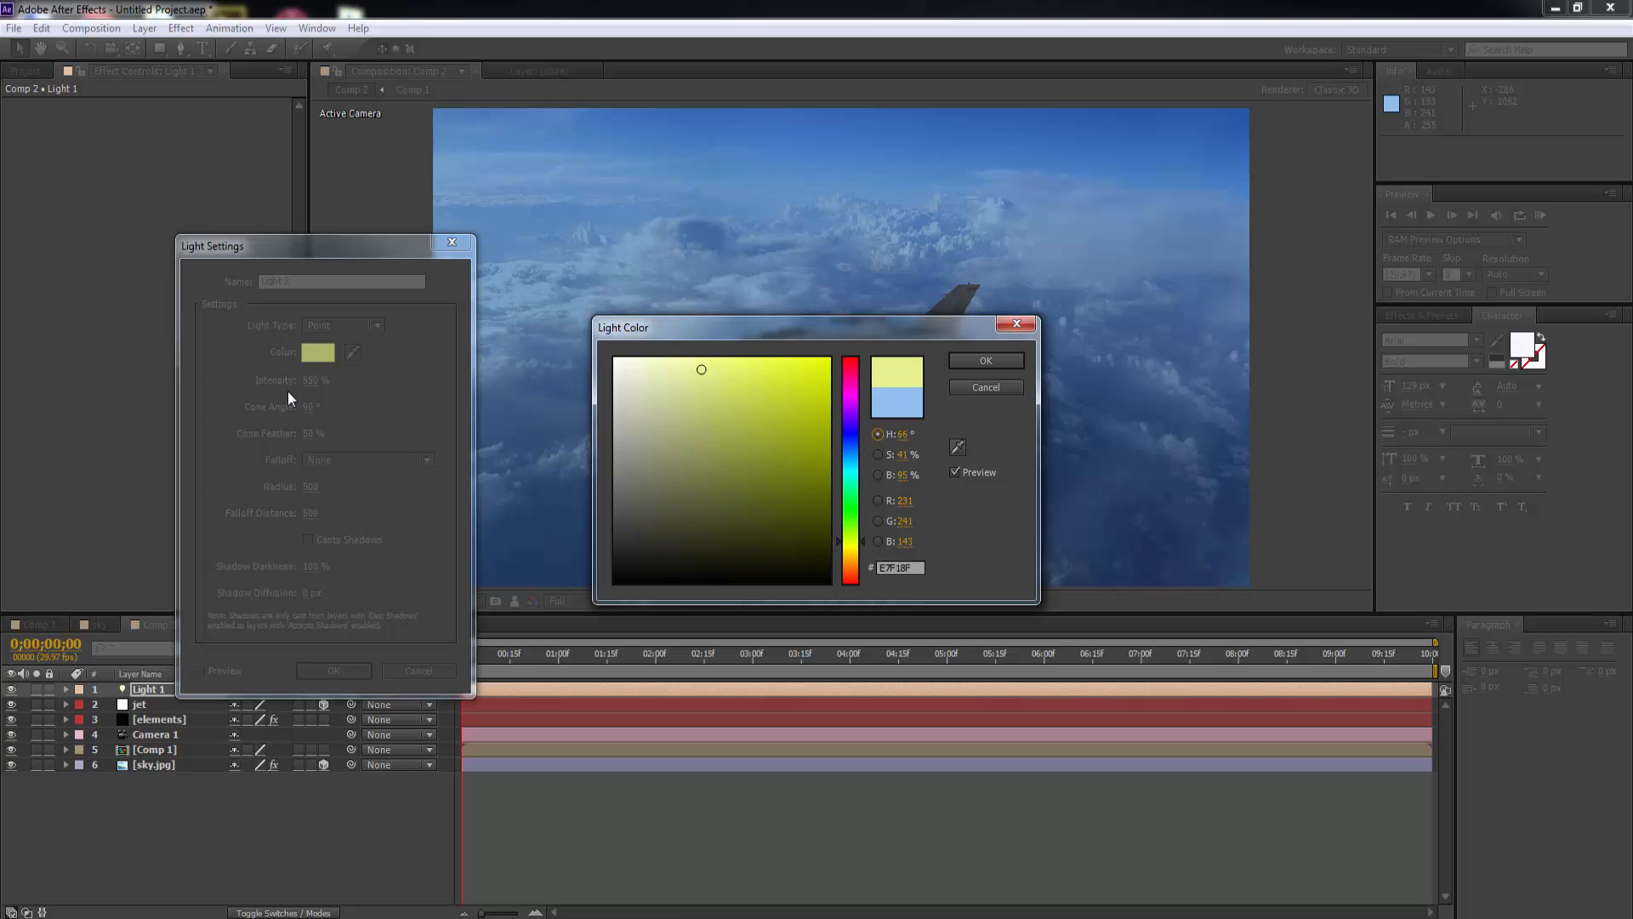
{"action": "left_click_drag", "start_coordinate": [701, 370], "coordinate": [686, 366]}
{"action": "left_click", "coordinate": [850, 554]}
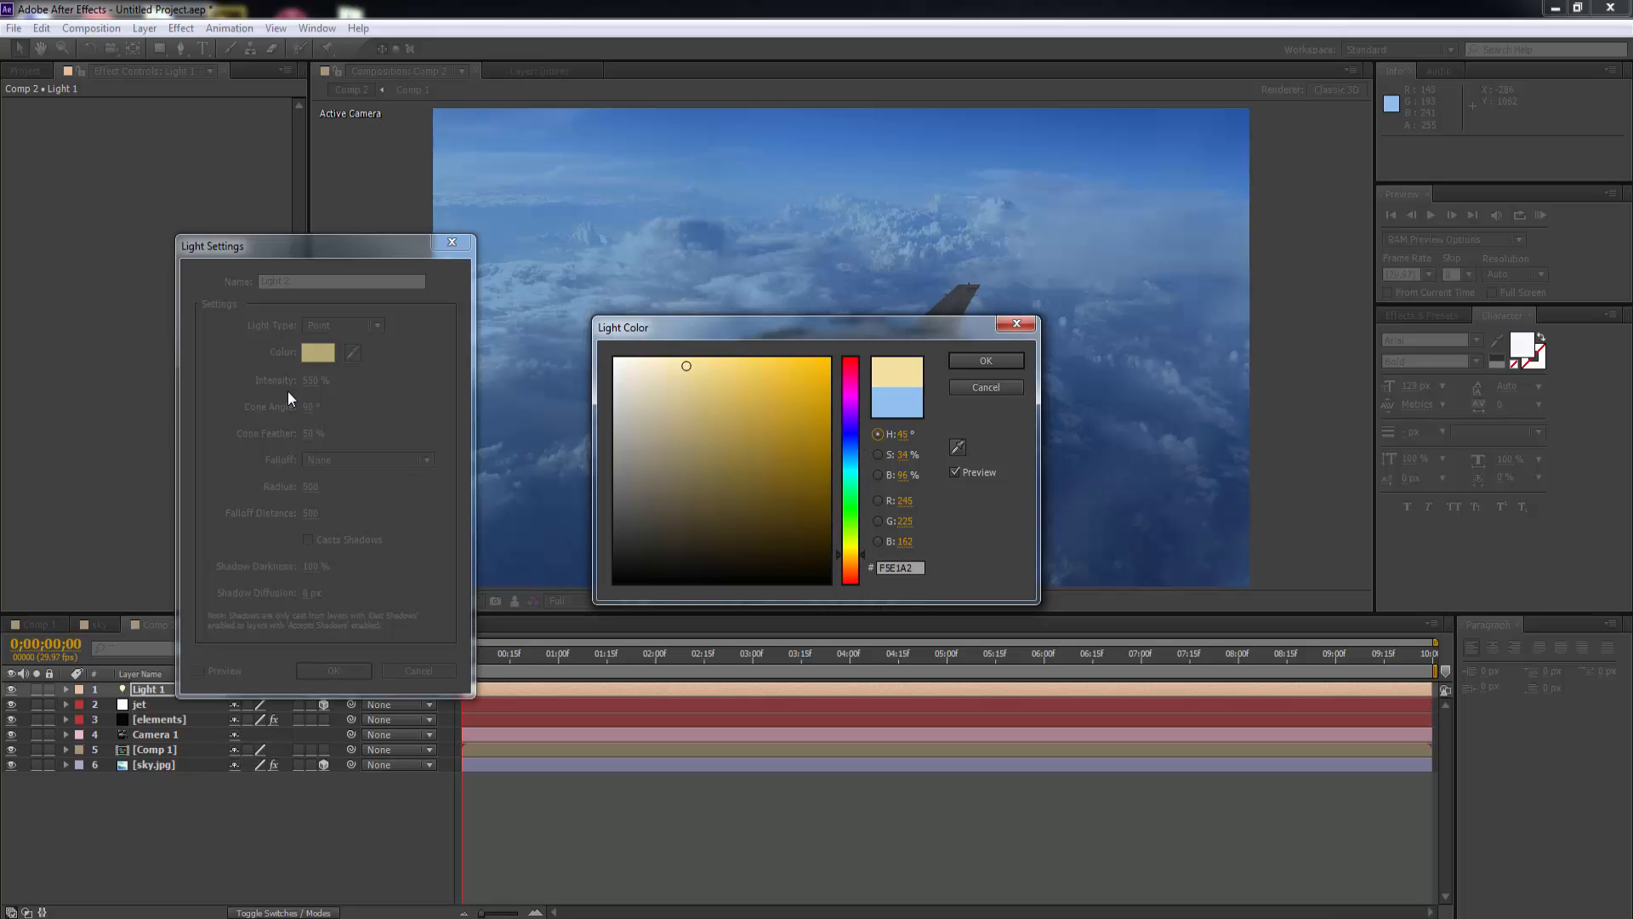
{"action": "left_click_drag", "start_coordinate": [687, 366], "coordinate": [689, 366]}
{"action": "key", "text": "Return"}
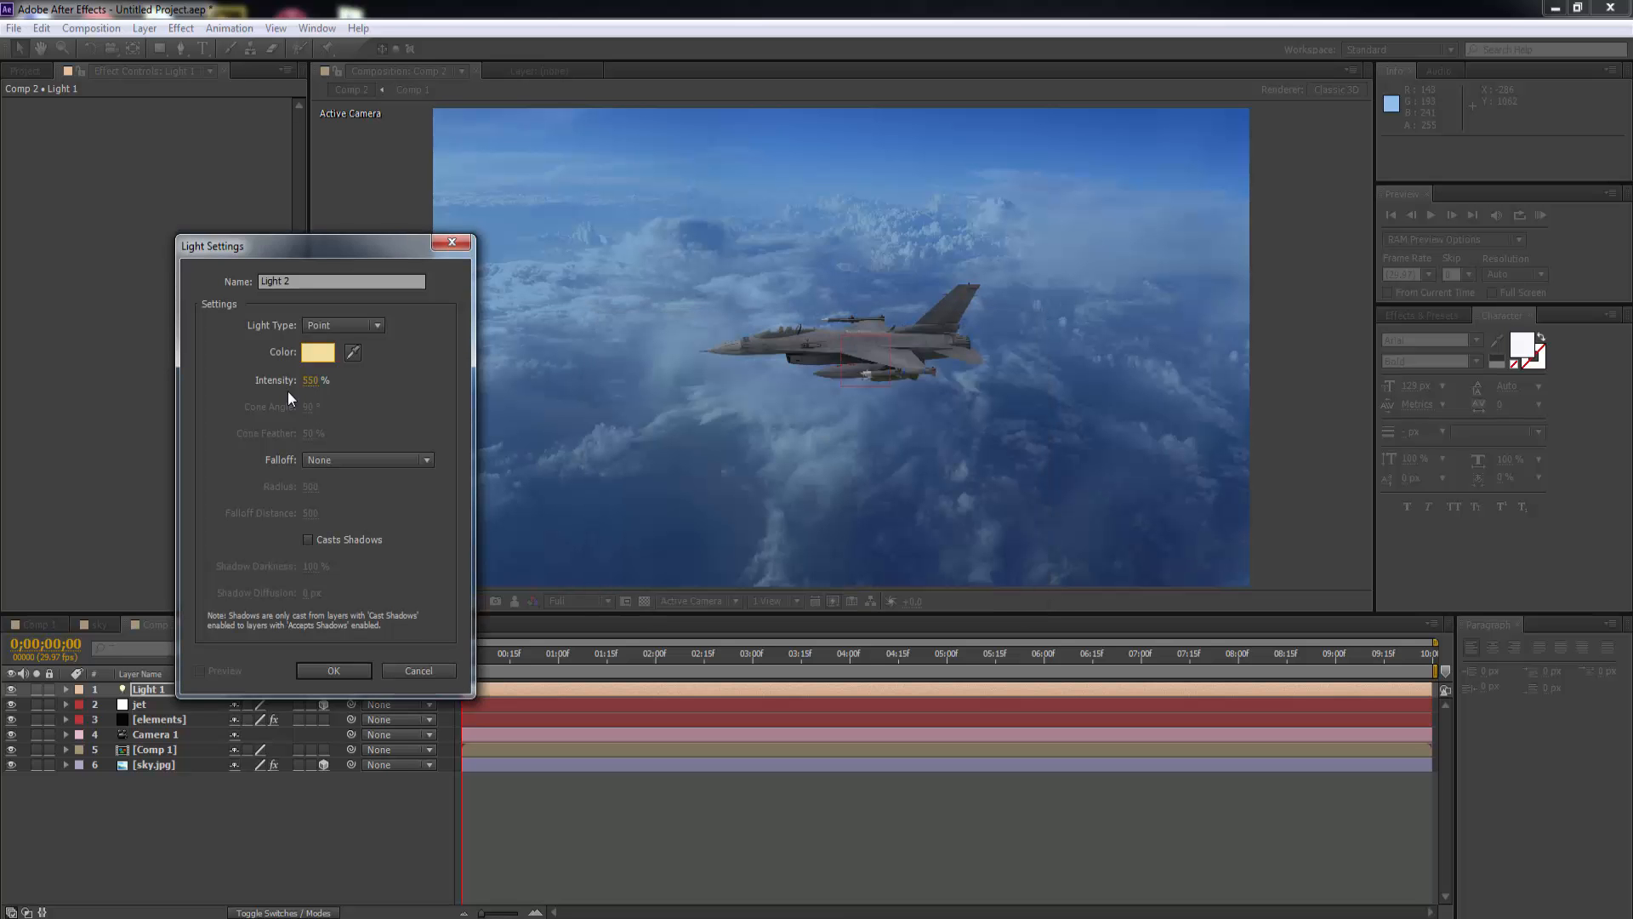
{"action": "key", "text": "Tab"}
{"action": "key", "text": "Return"}
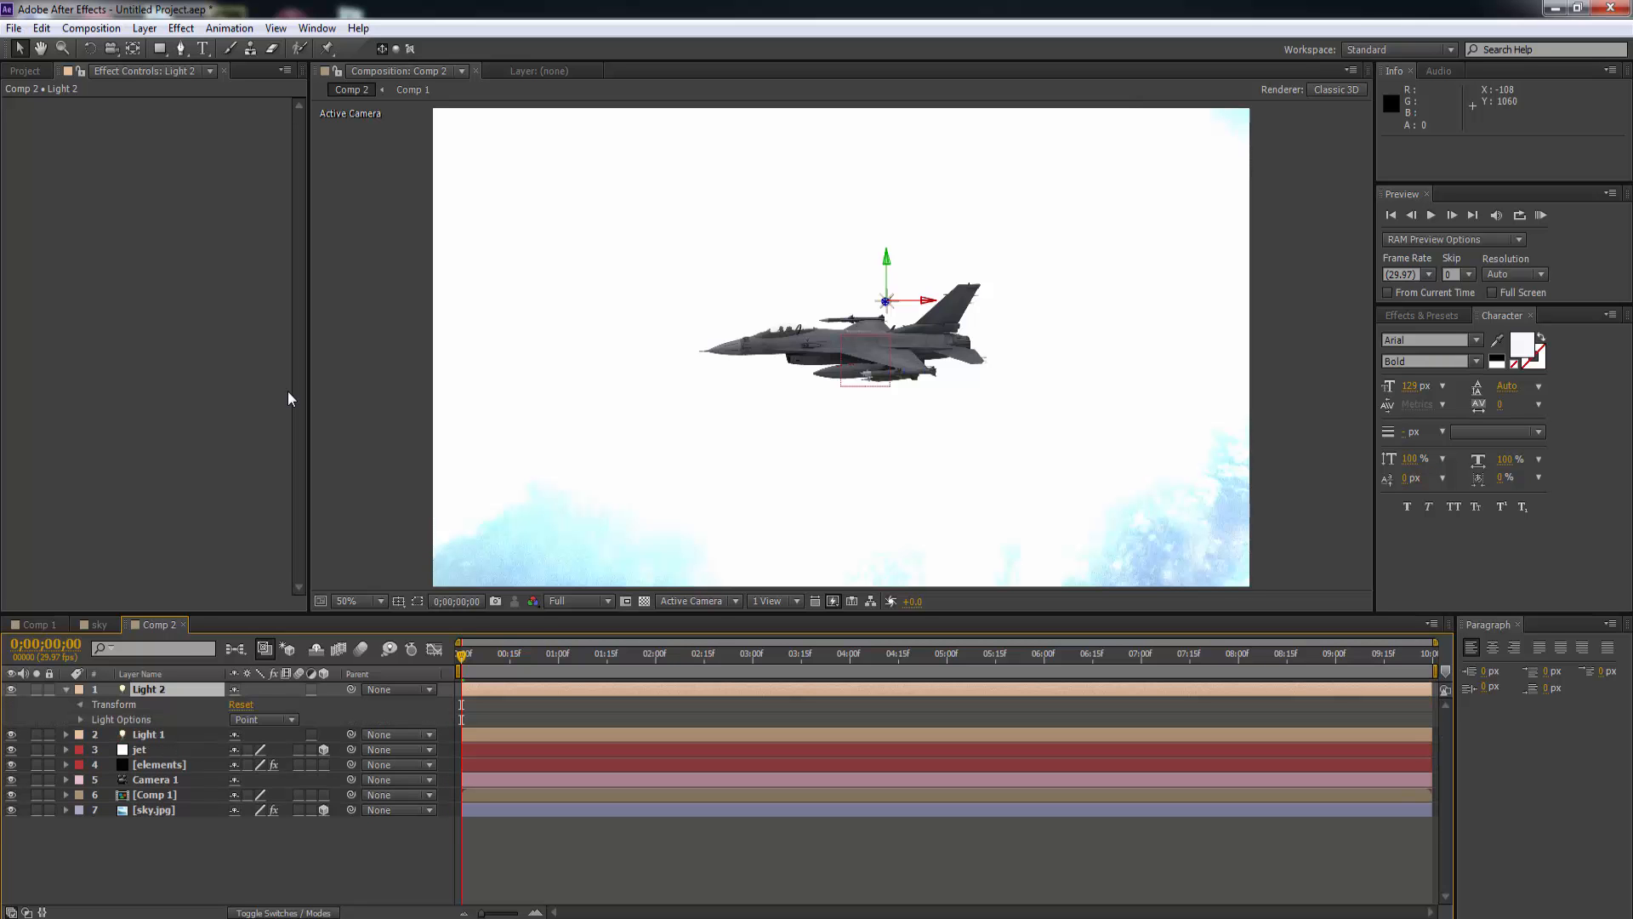
Lower Light 2's intensity to about 49% and collapse its properties in the timeline.
{"action": "key", "text": "shift+p"}
{"action": "key", "text": "shift+a"}
{"action": "key", "text": "shift+a"}
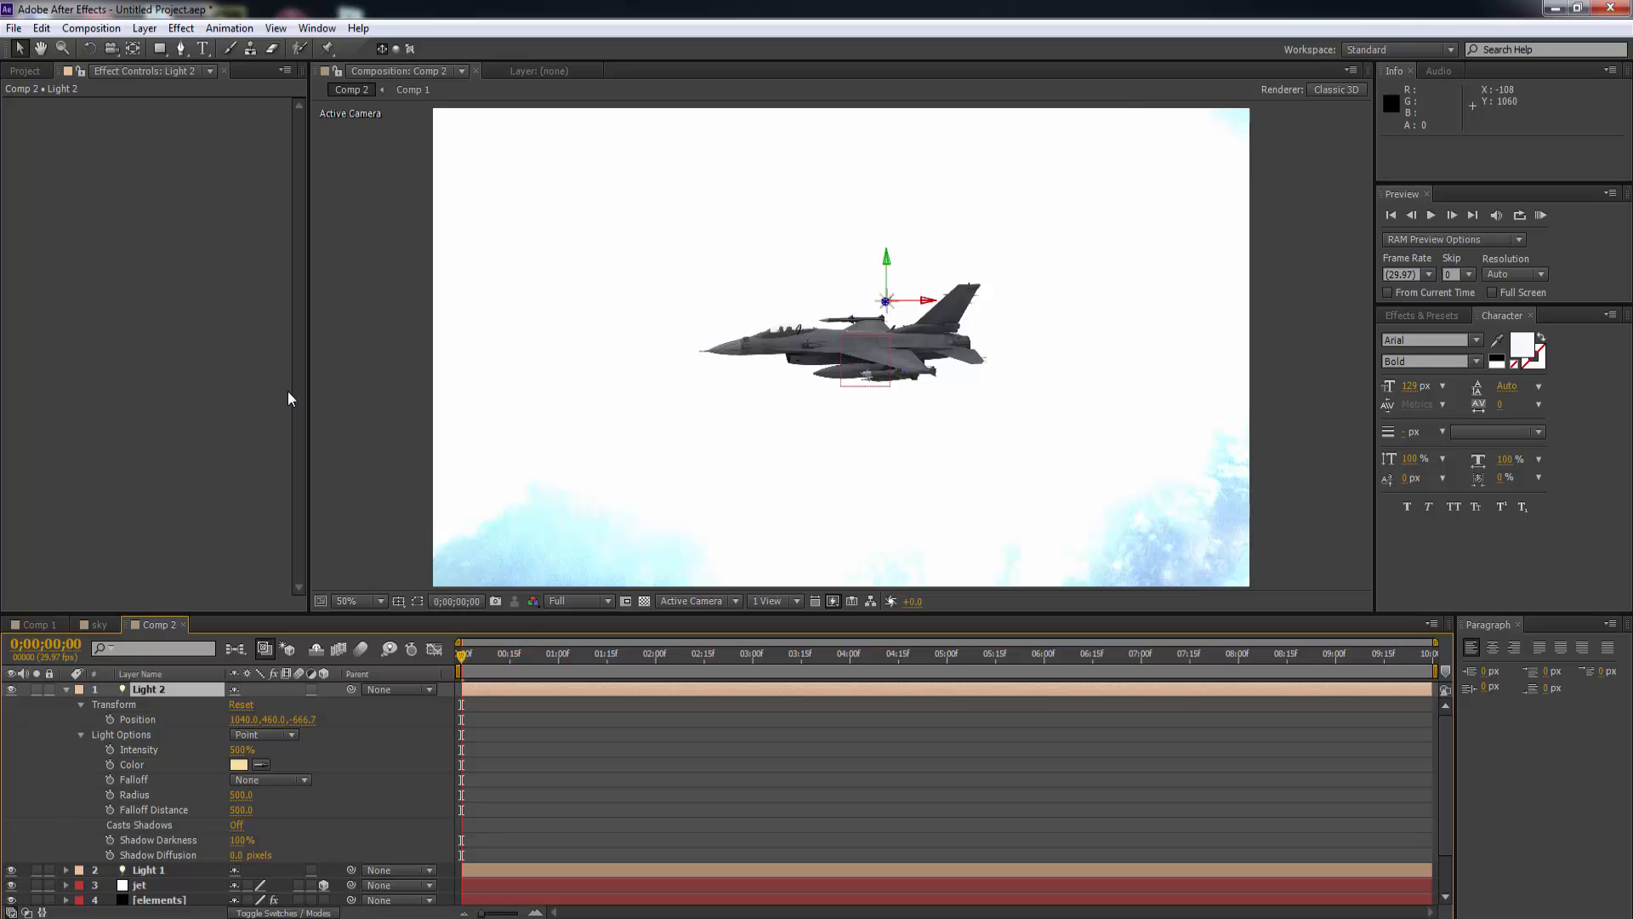
{"action": "scroll", "coordinate": [230, 791], "scroll_direction": "down", "scroll_amount": 2}
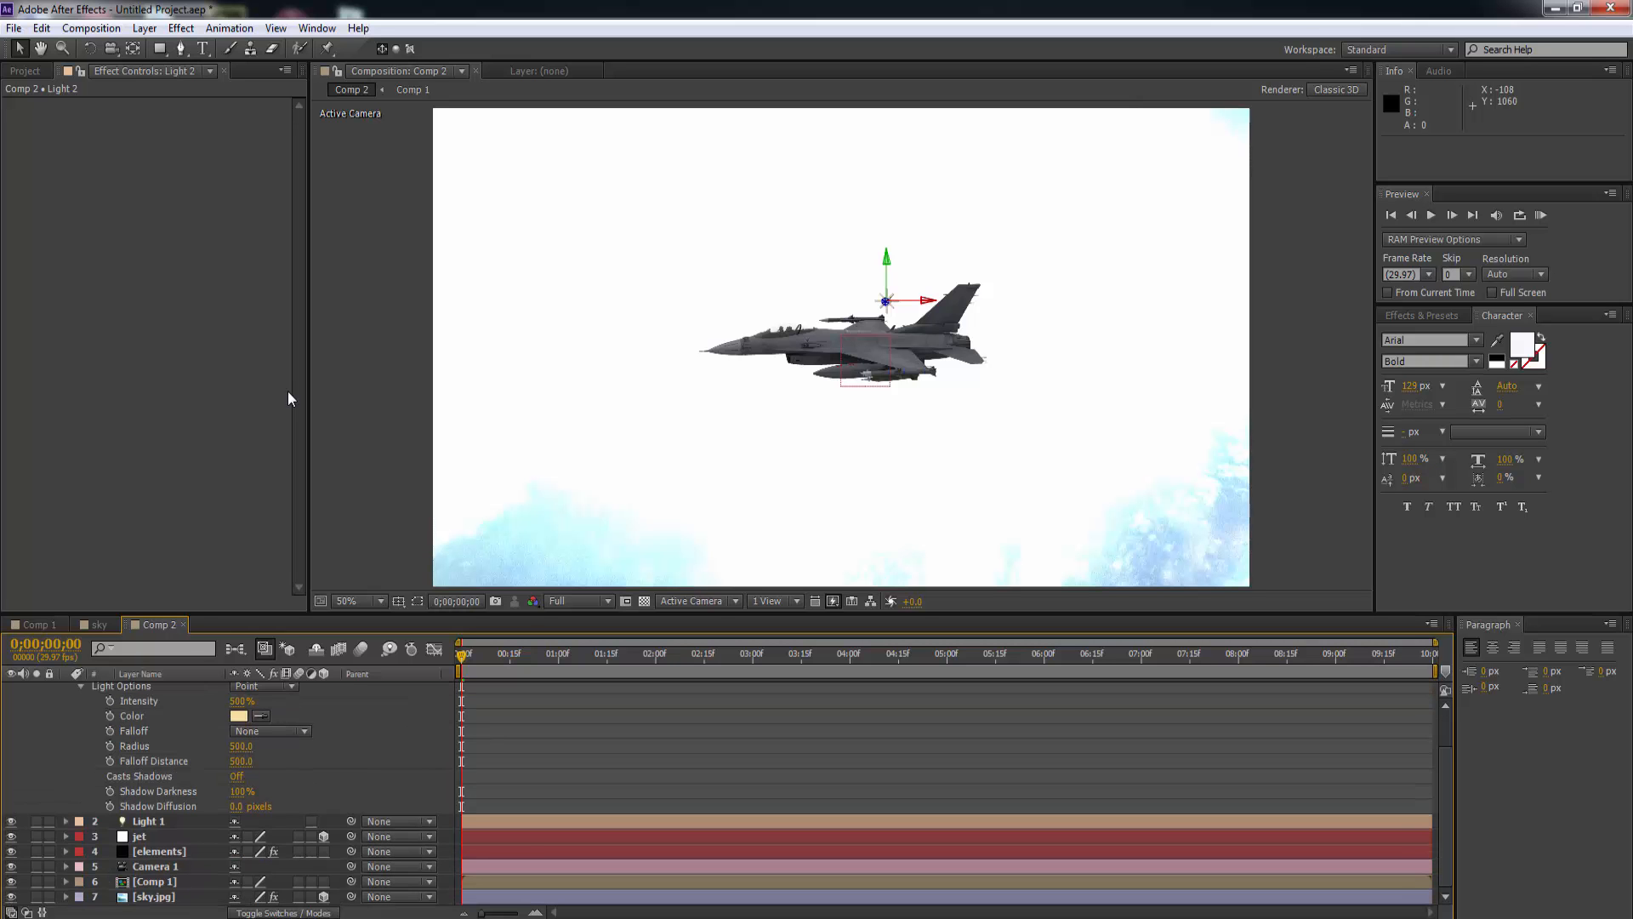
{"action": "scroll", "coordinate": [230, 791], "scroll_direction": "up", "scroll_amount": 1}
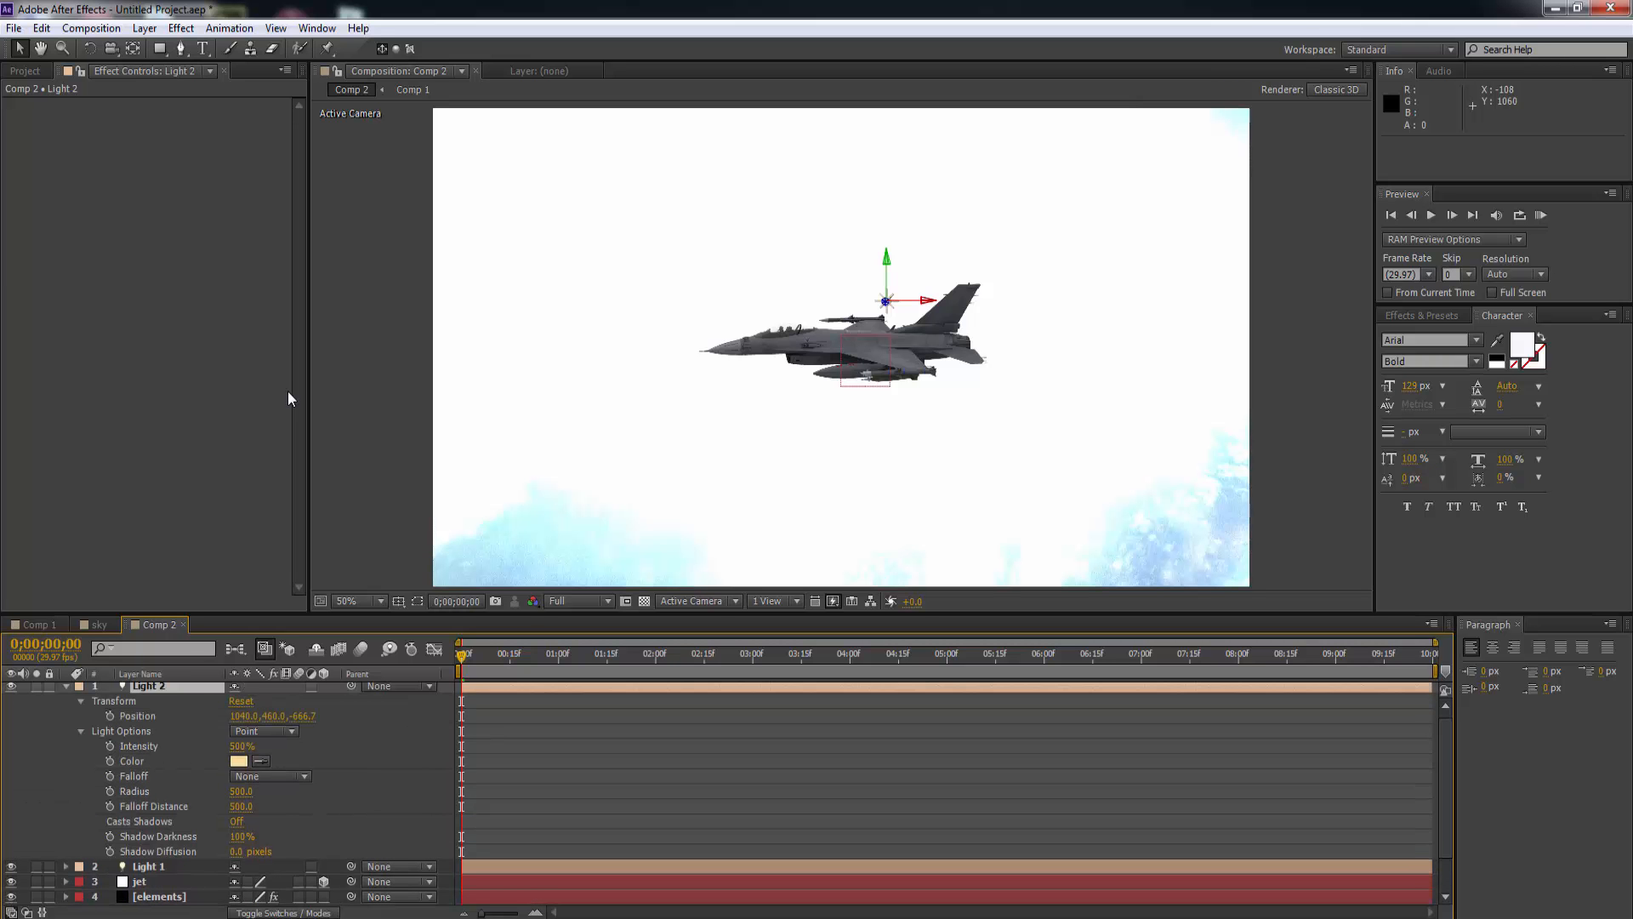
{"action": "left_click_drag", "start_coordinate": [241, 746], "coordinate": [0, 746]}
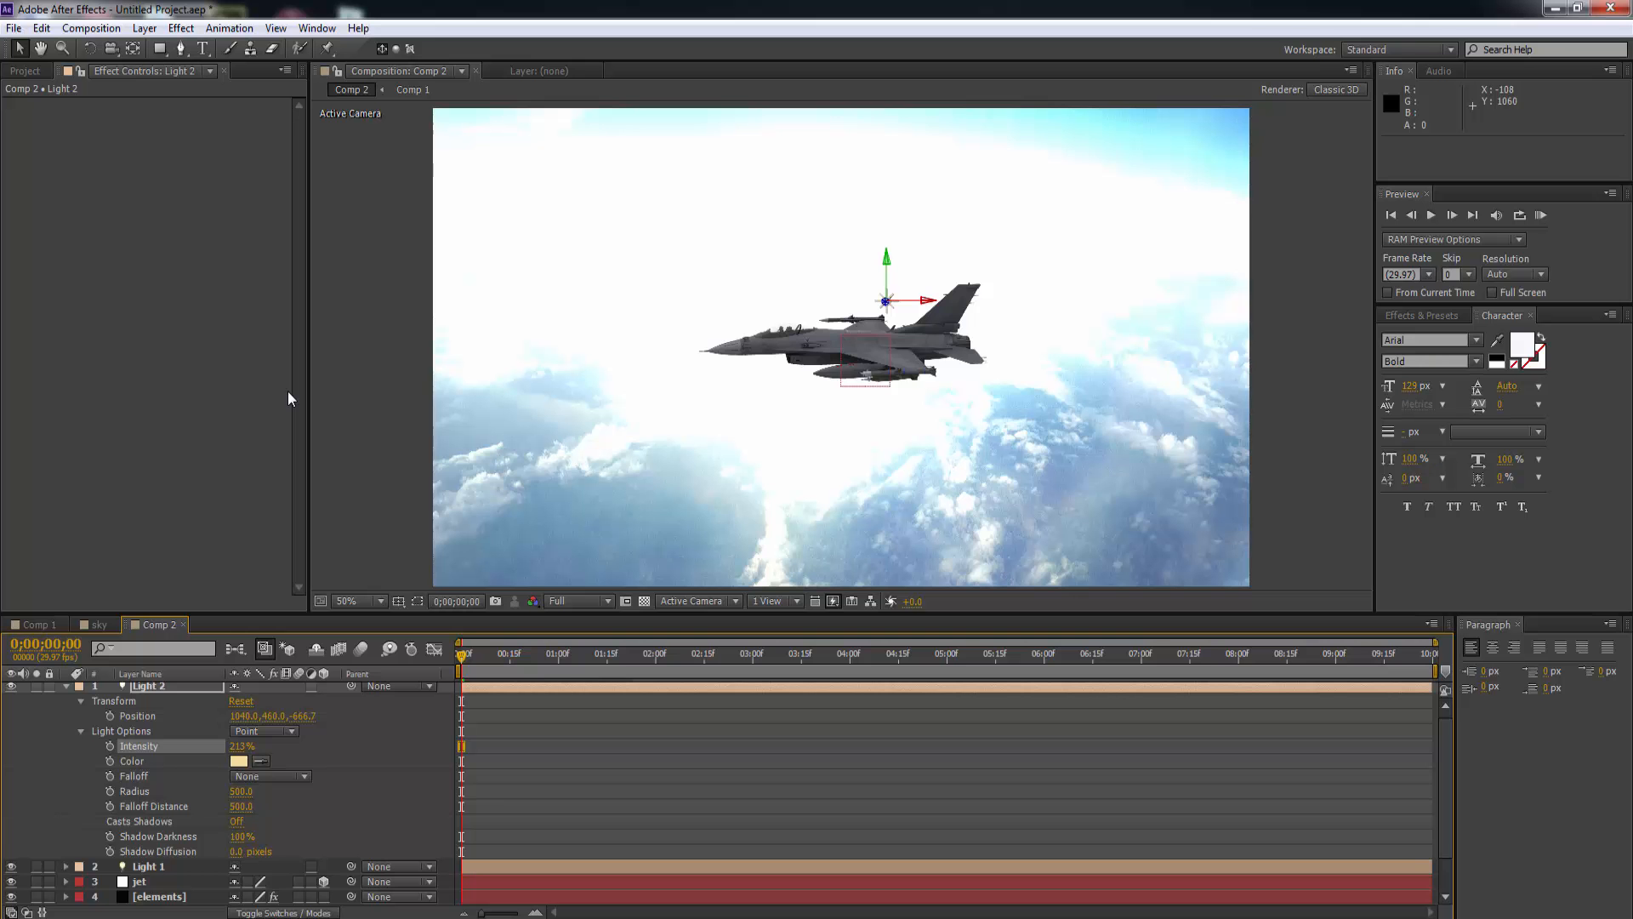
{"action": "left_click_drag", "start_coordinate": [242, 746], "coordinate": [102, 746]}
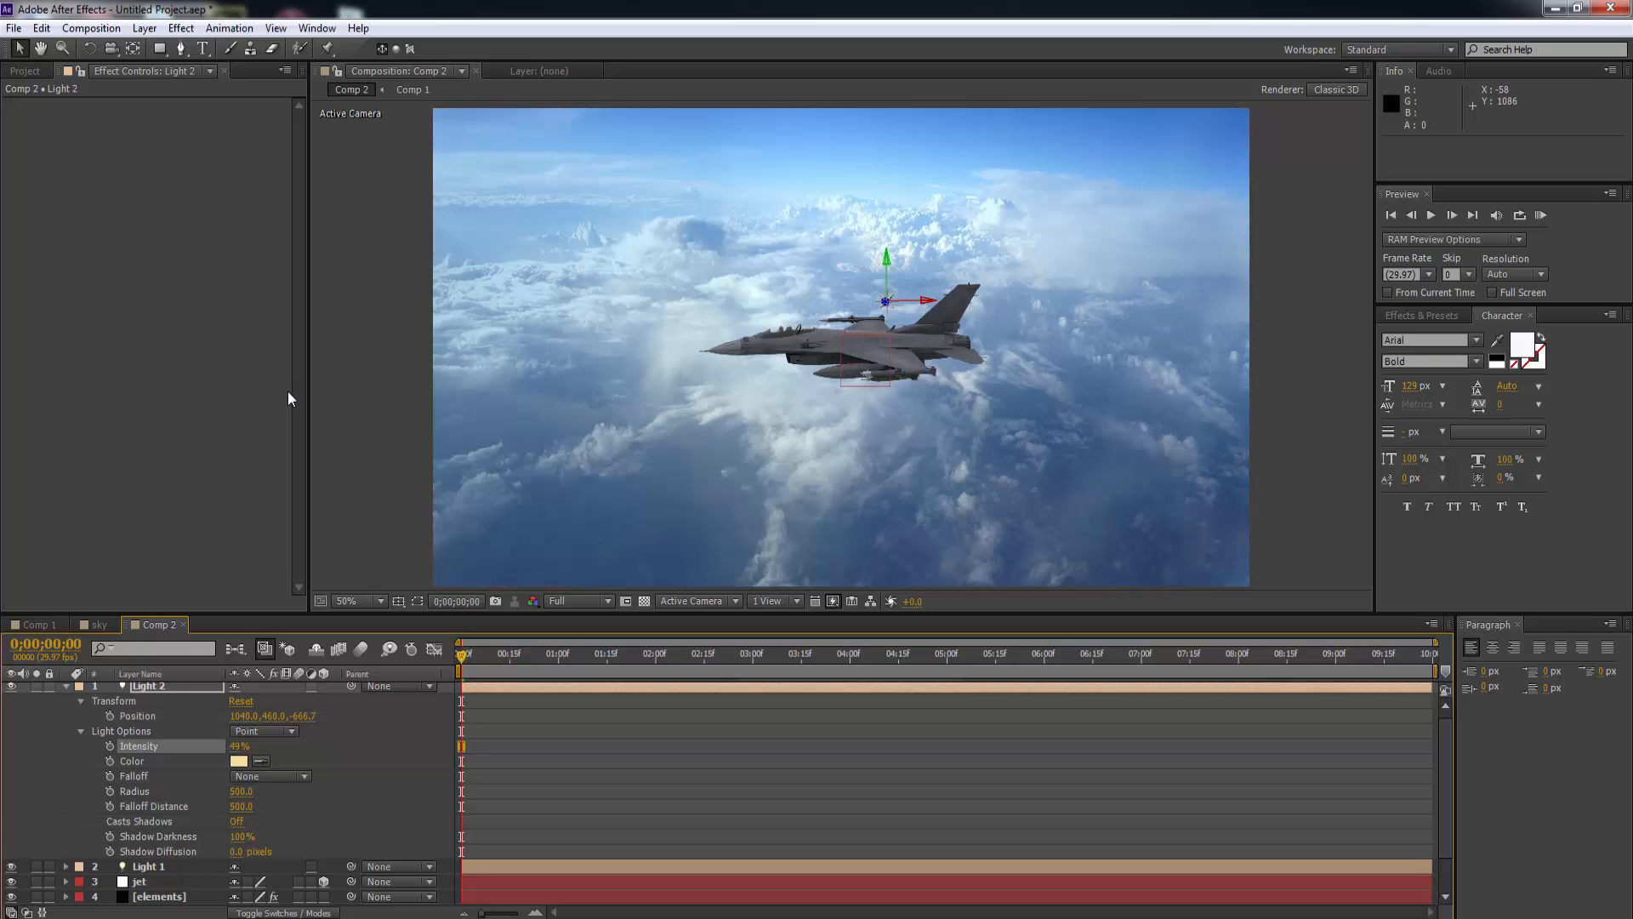
{"action": "key", "text": "ctrl+grave"}
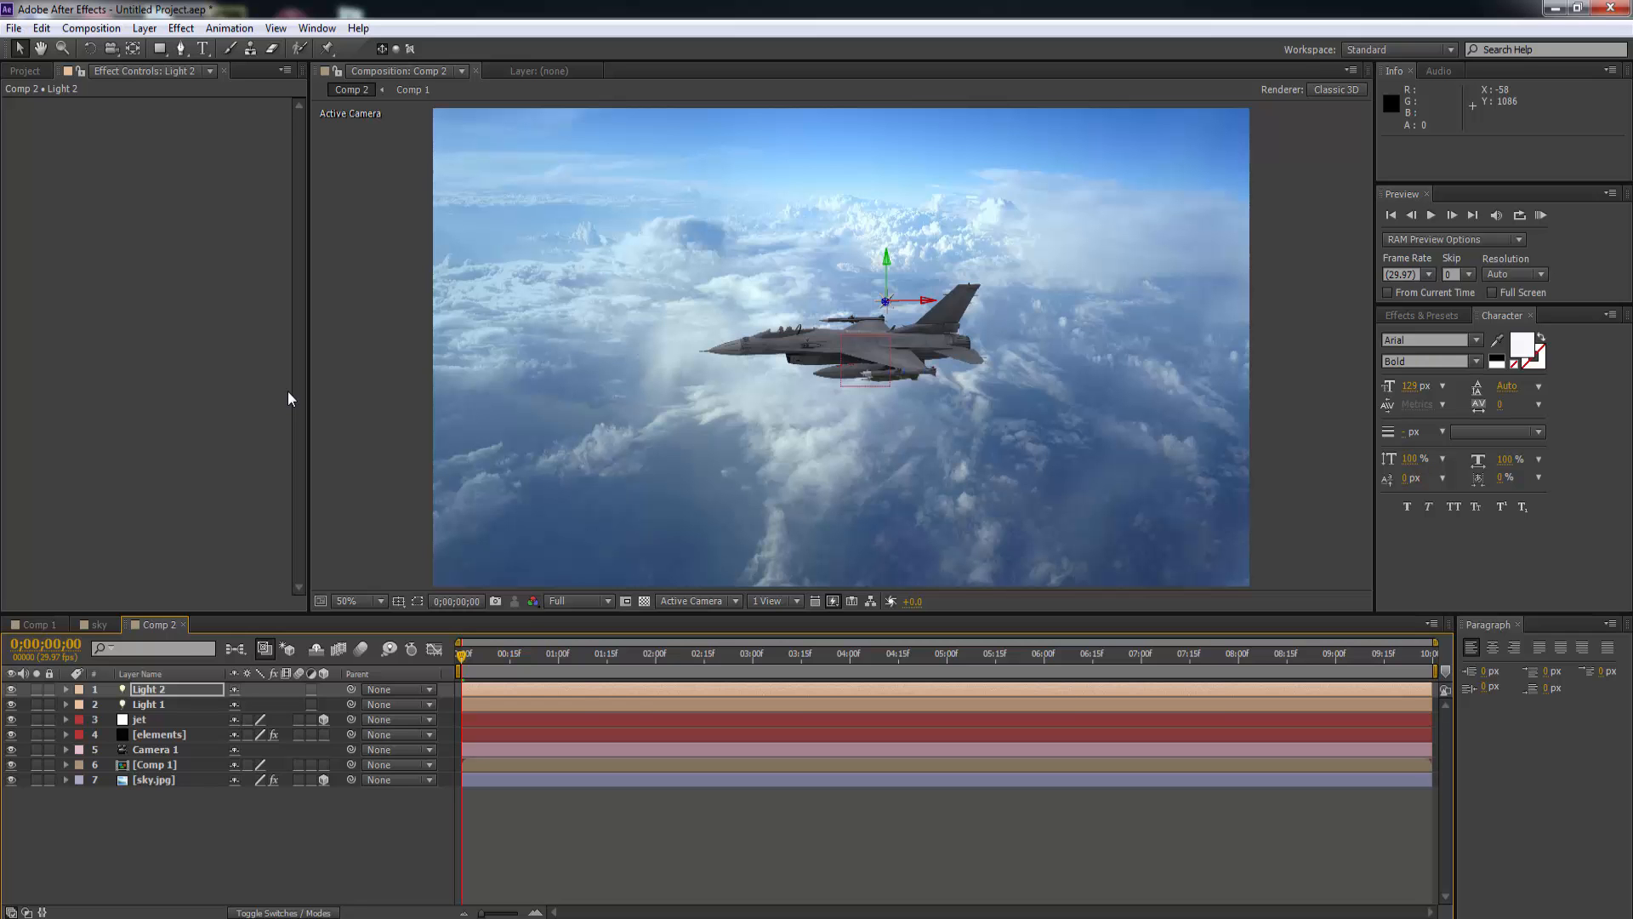
Add a Spot light named Light 3 with the same pale yellow color and an intensity of 50%.
{"action": "right_click", "coordinate": [144, 817]}
{"action": "mouse_move", "coordinate": [185, 628]}
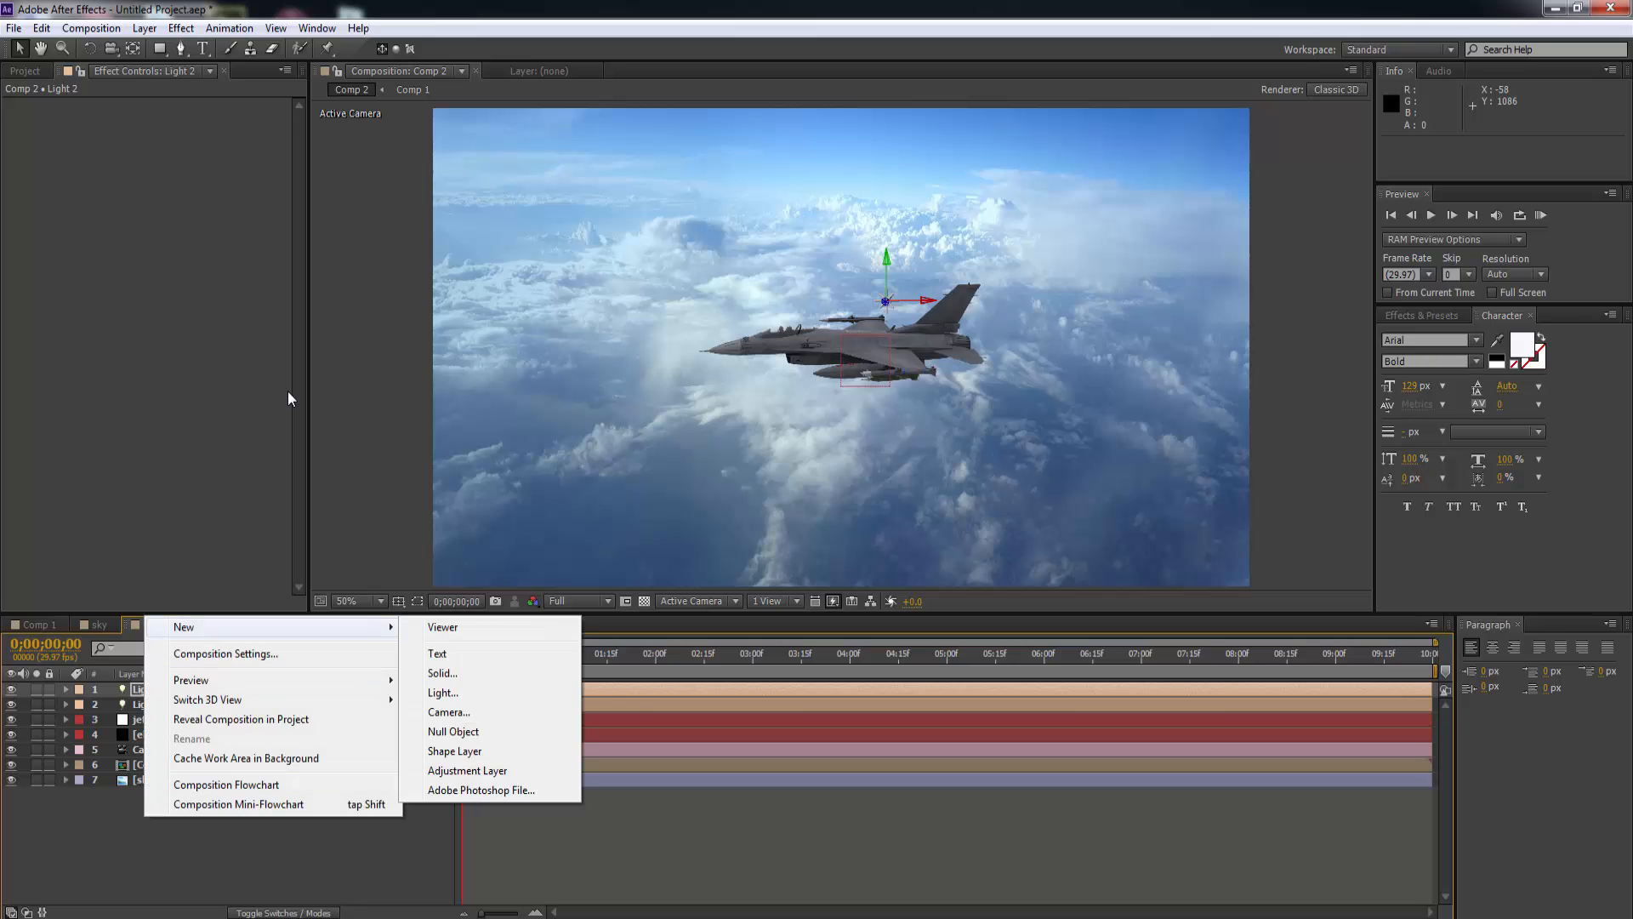
{"action": "left_click", "coordinate": [443, 692]}
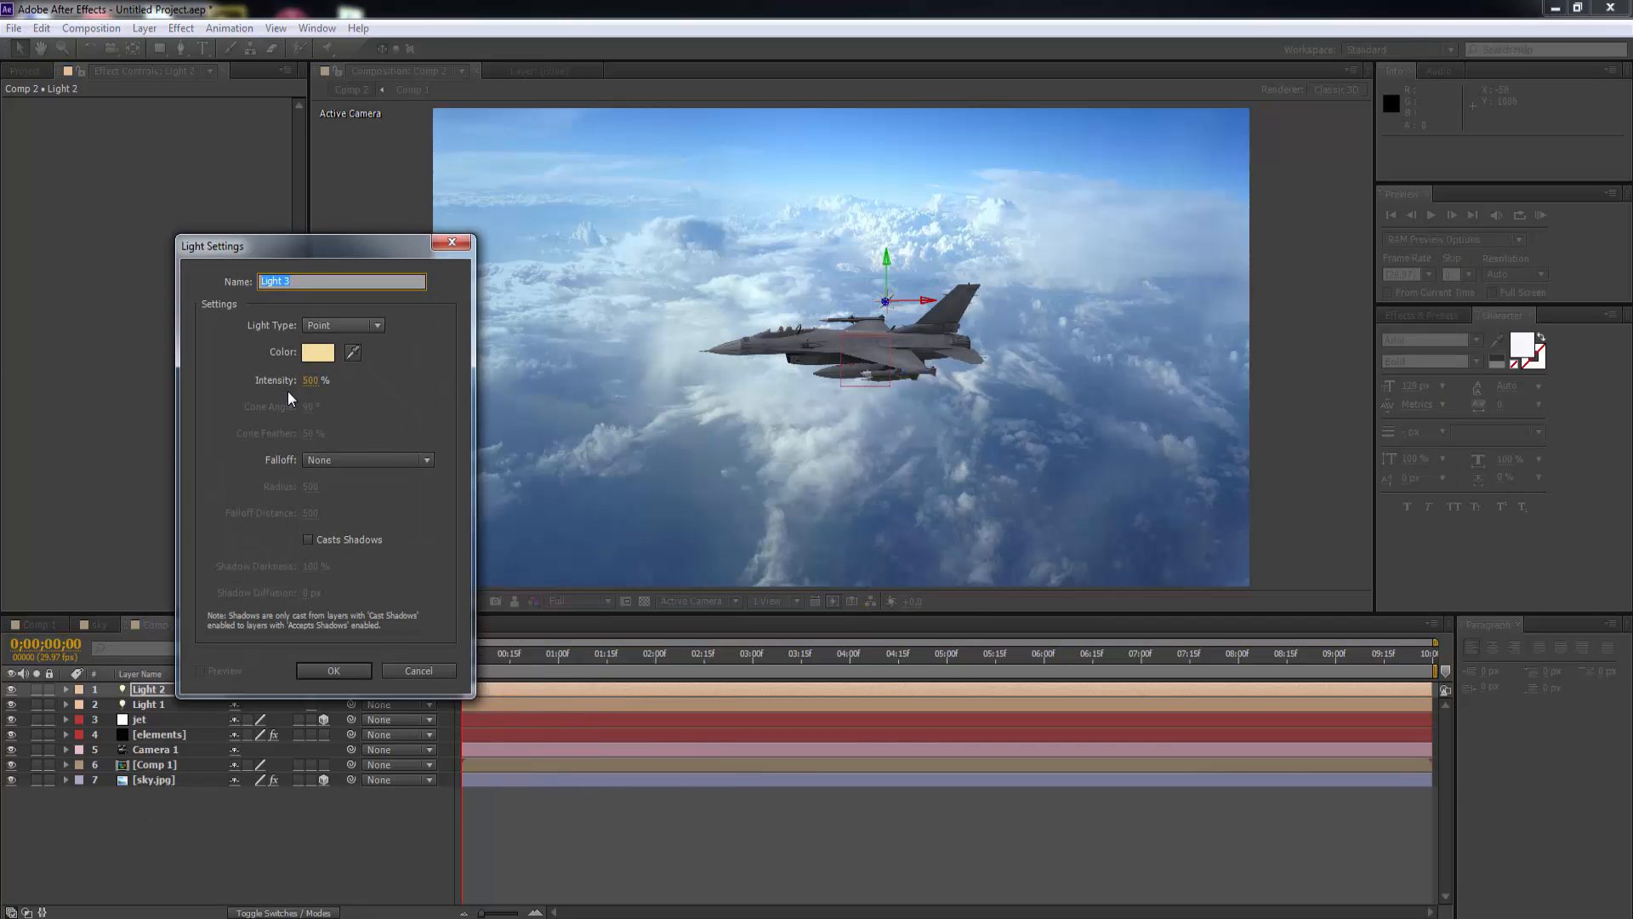
{"action": "left_click", "coordinate": [342, 325]}
{"action": "left_click", "coordinate": [341, 365]}
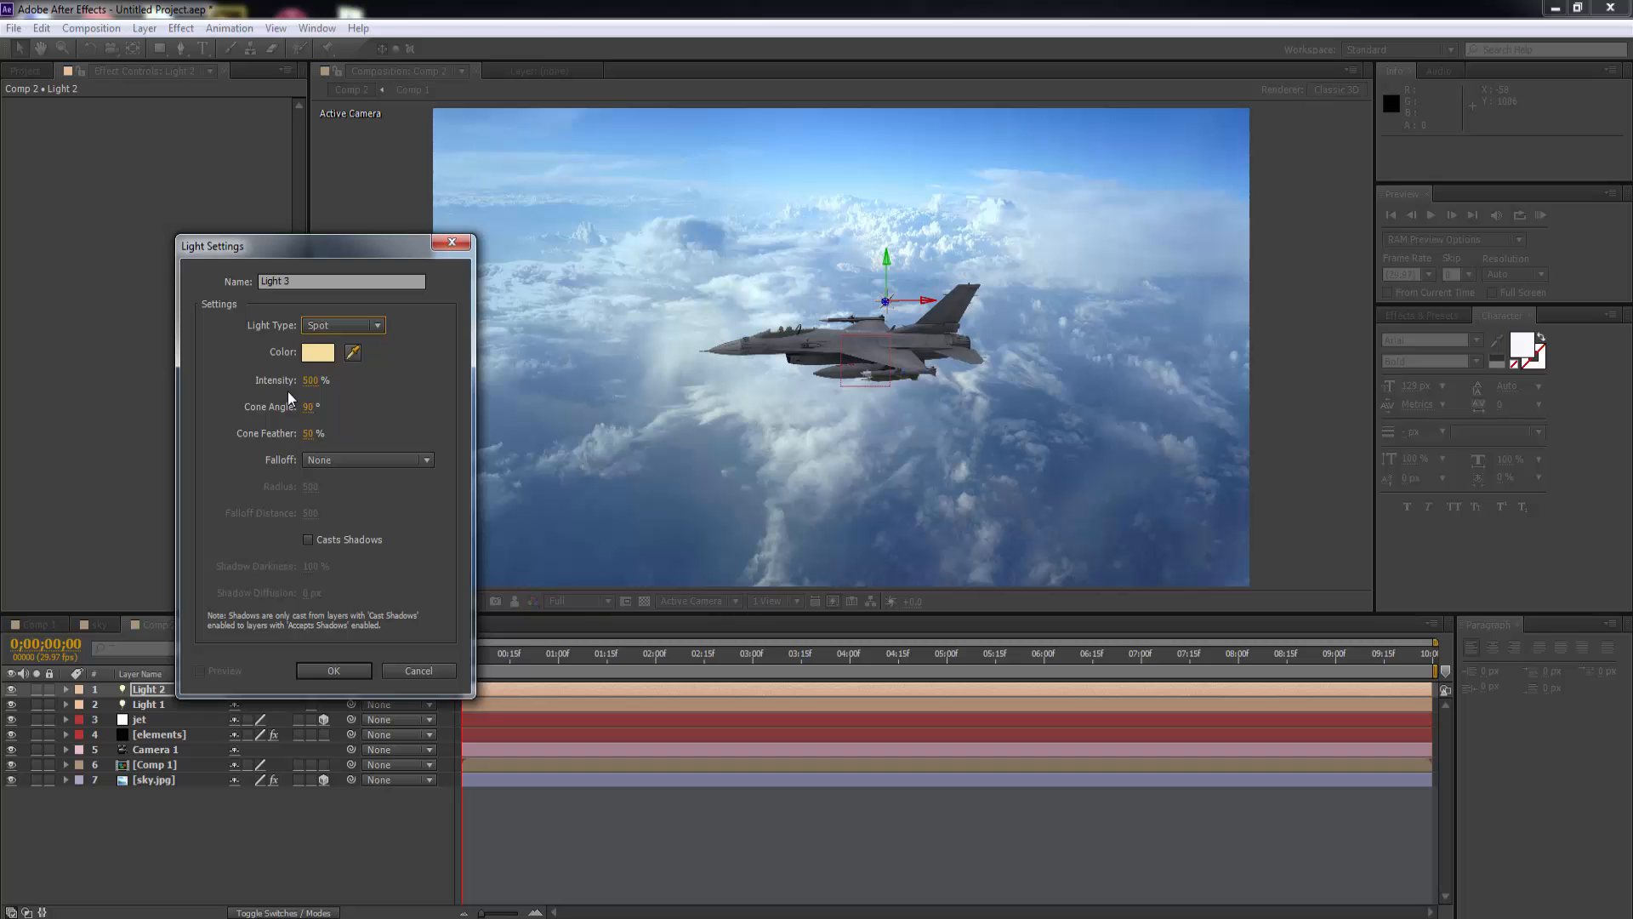
{"action": "left_click", "coordinate": [310, 380]}
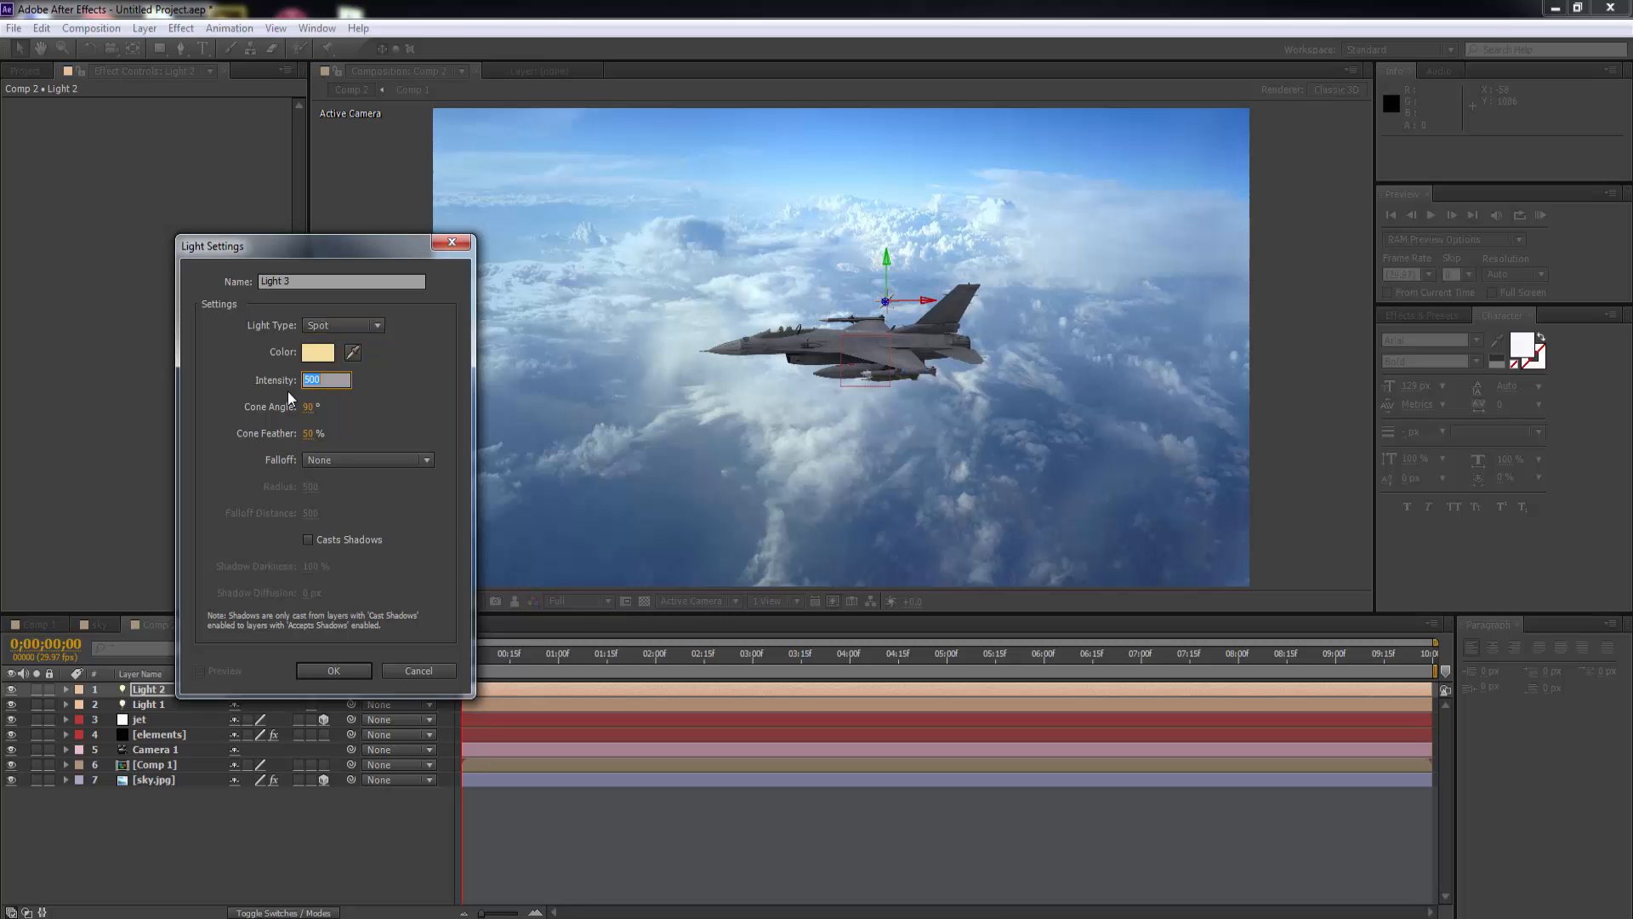
{"action": "key", "text": "Return"}
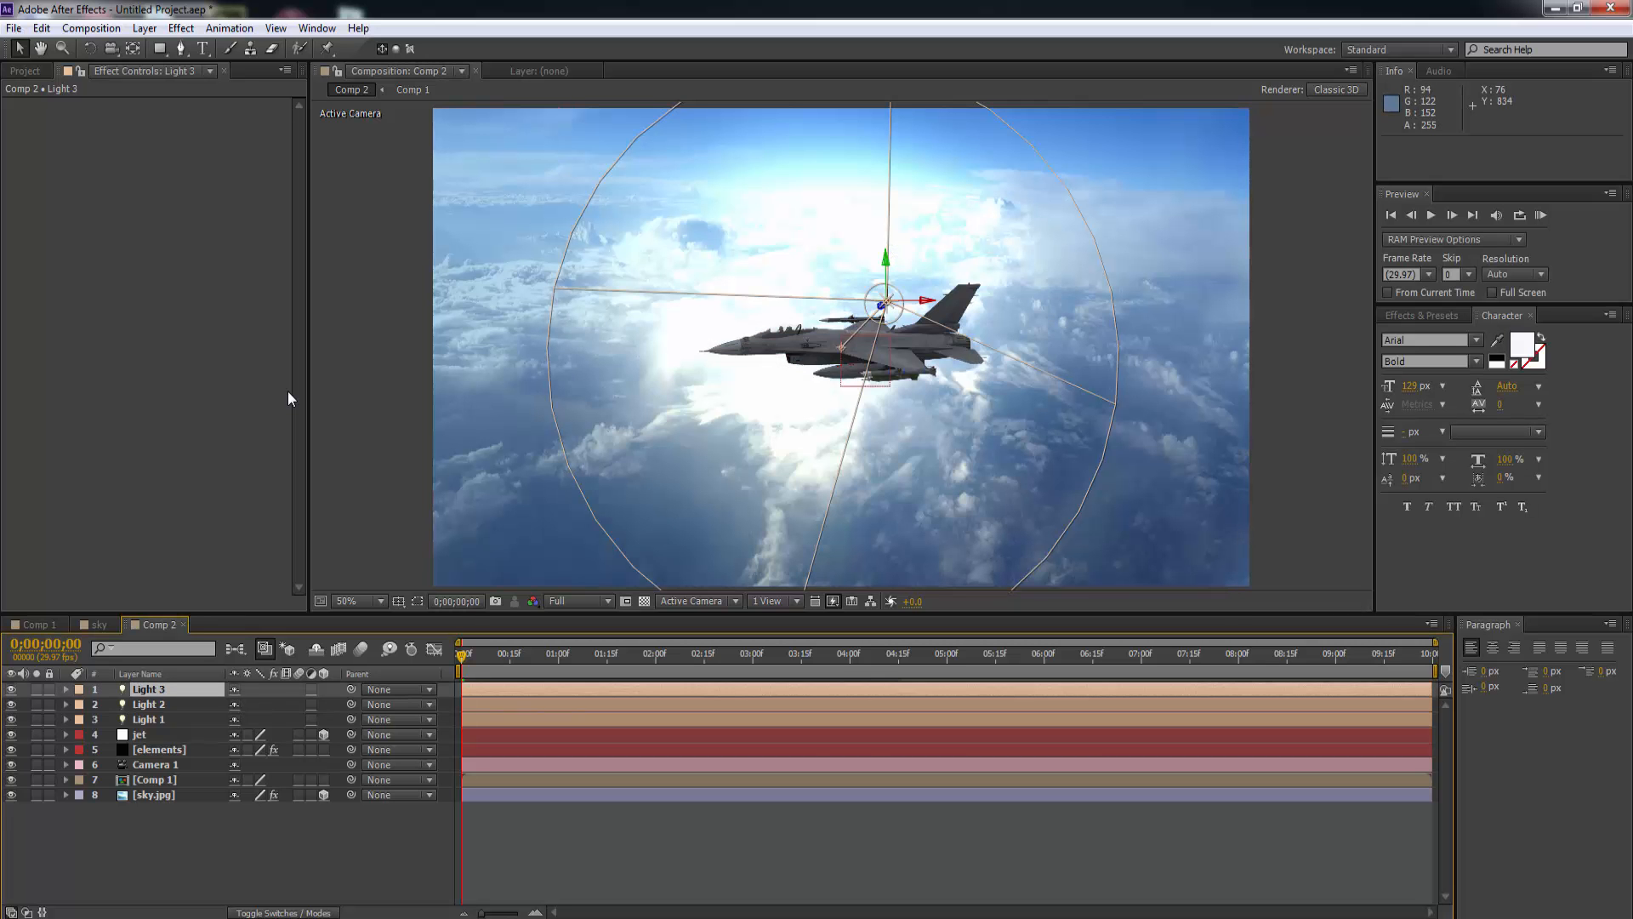
Move Light 3 high above the jet and place its point of interest over the aircraft at about 1056, 68, 94.
{"action": "key", "text": "p"}
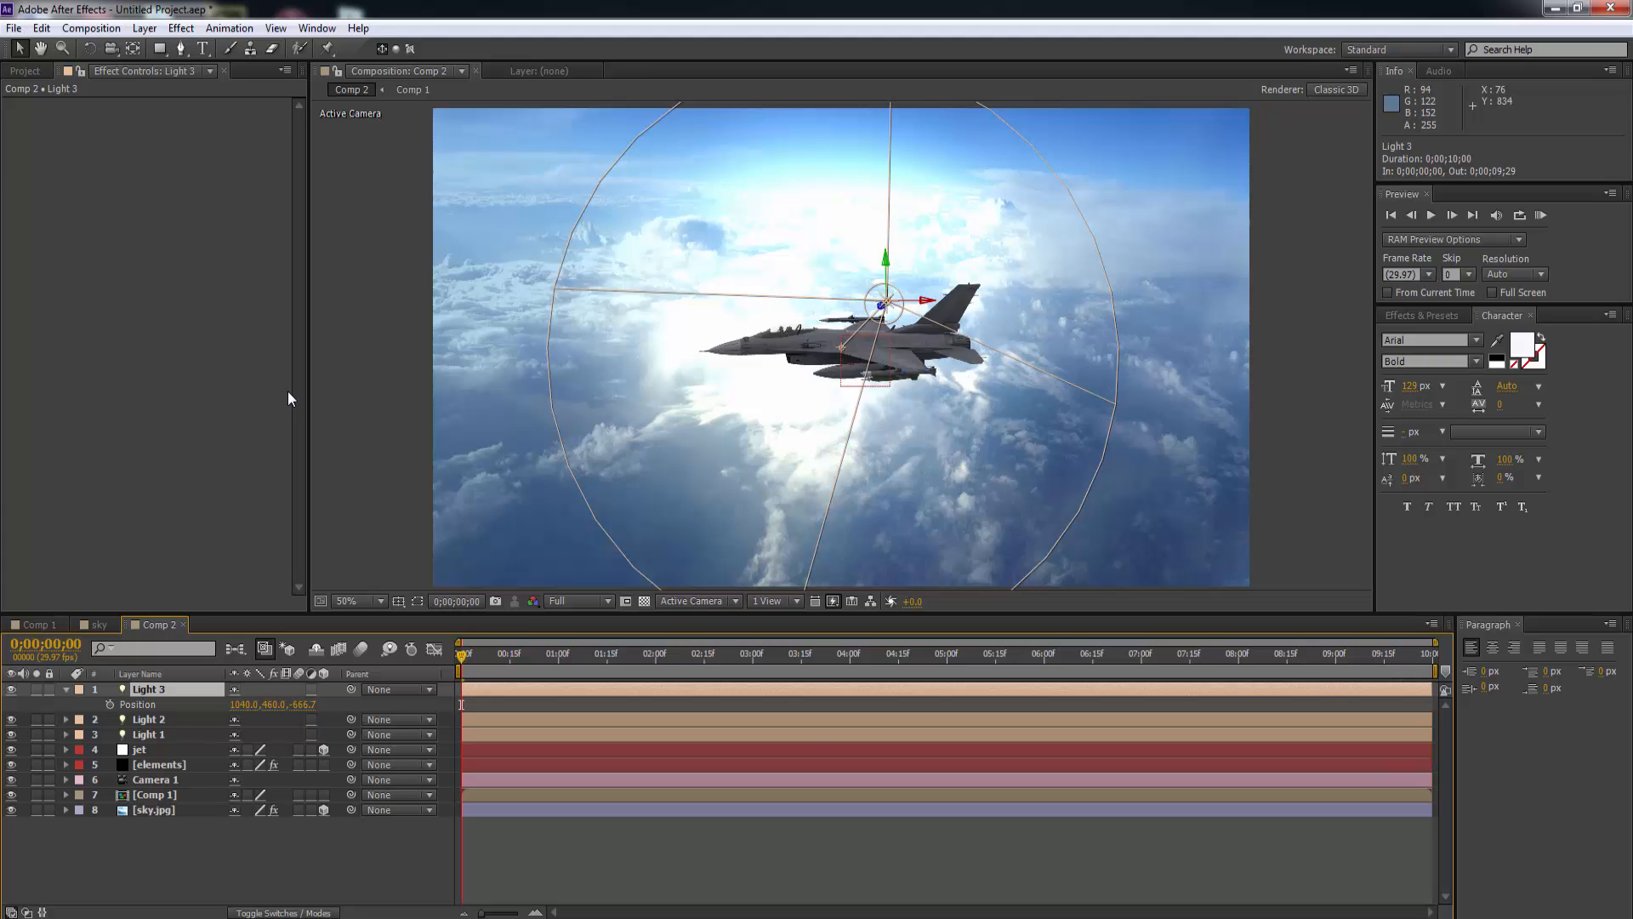
{"action": "key", "text": "p"}
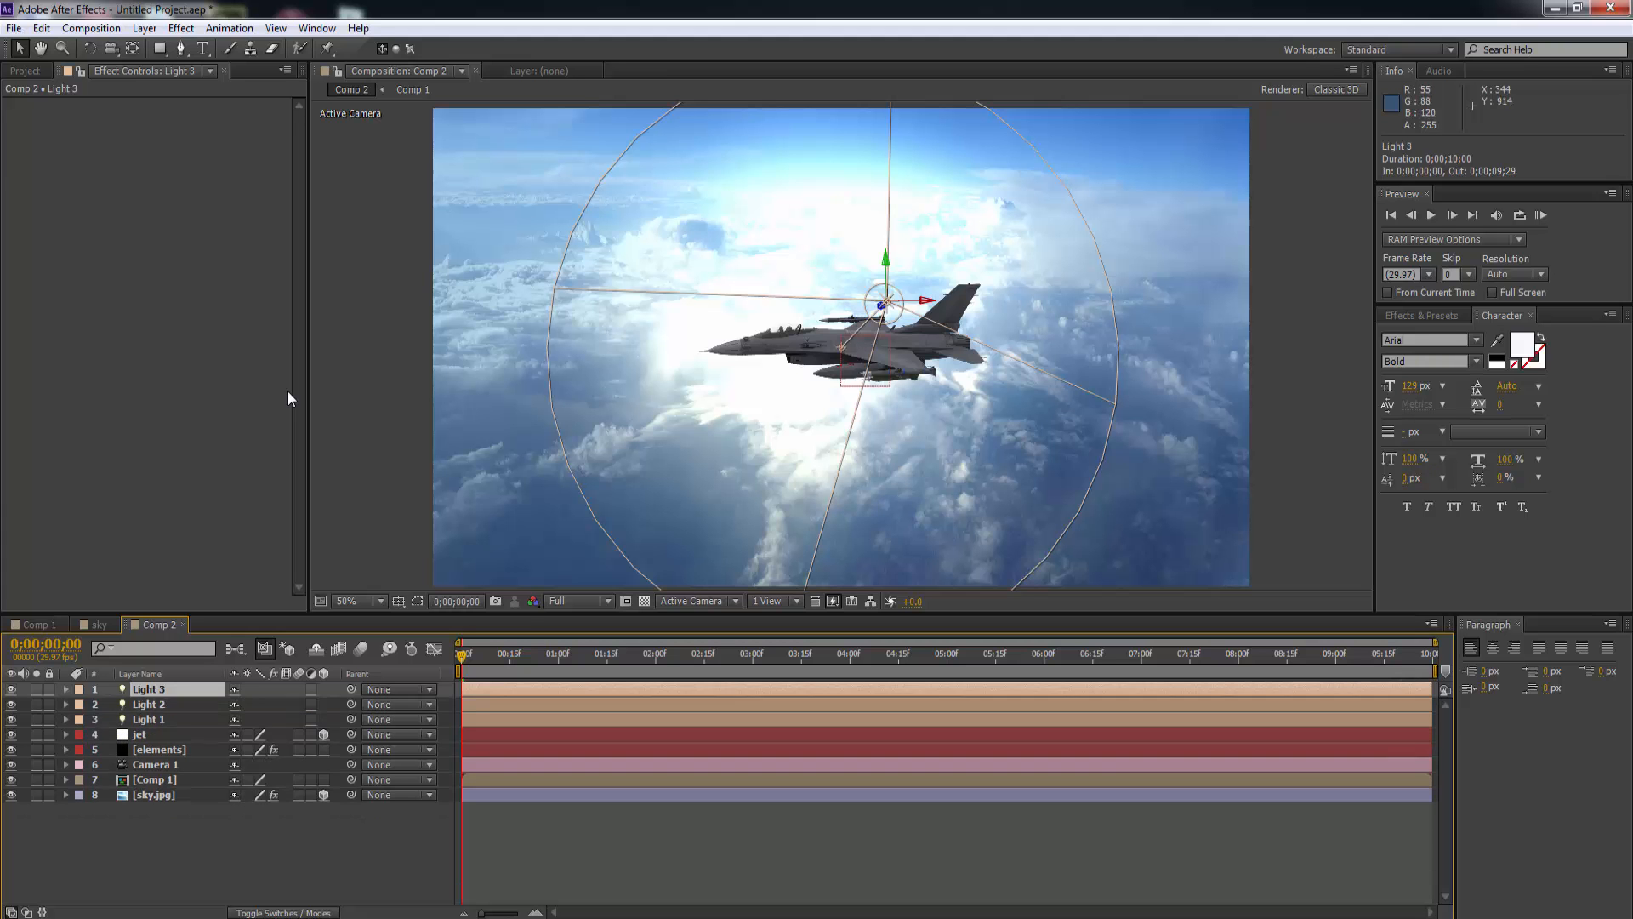
{"action": "mouse_move", "coordinate": [925, 300]}
{"action": "left_mouse_down"}
{"action": "mouse_move", "coordinate": [1115, 288]}
{"action": "mouse_move", "coordinate": [1314, 309]}
{"action": "left_mouse_up"}
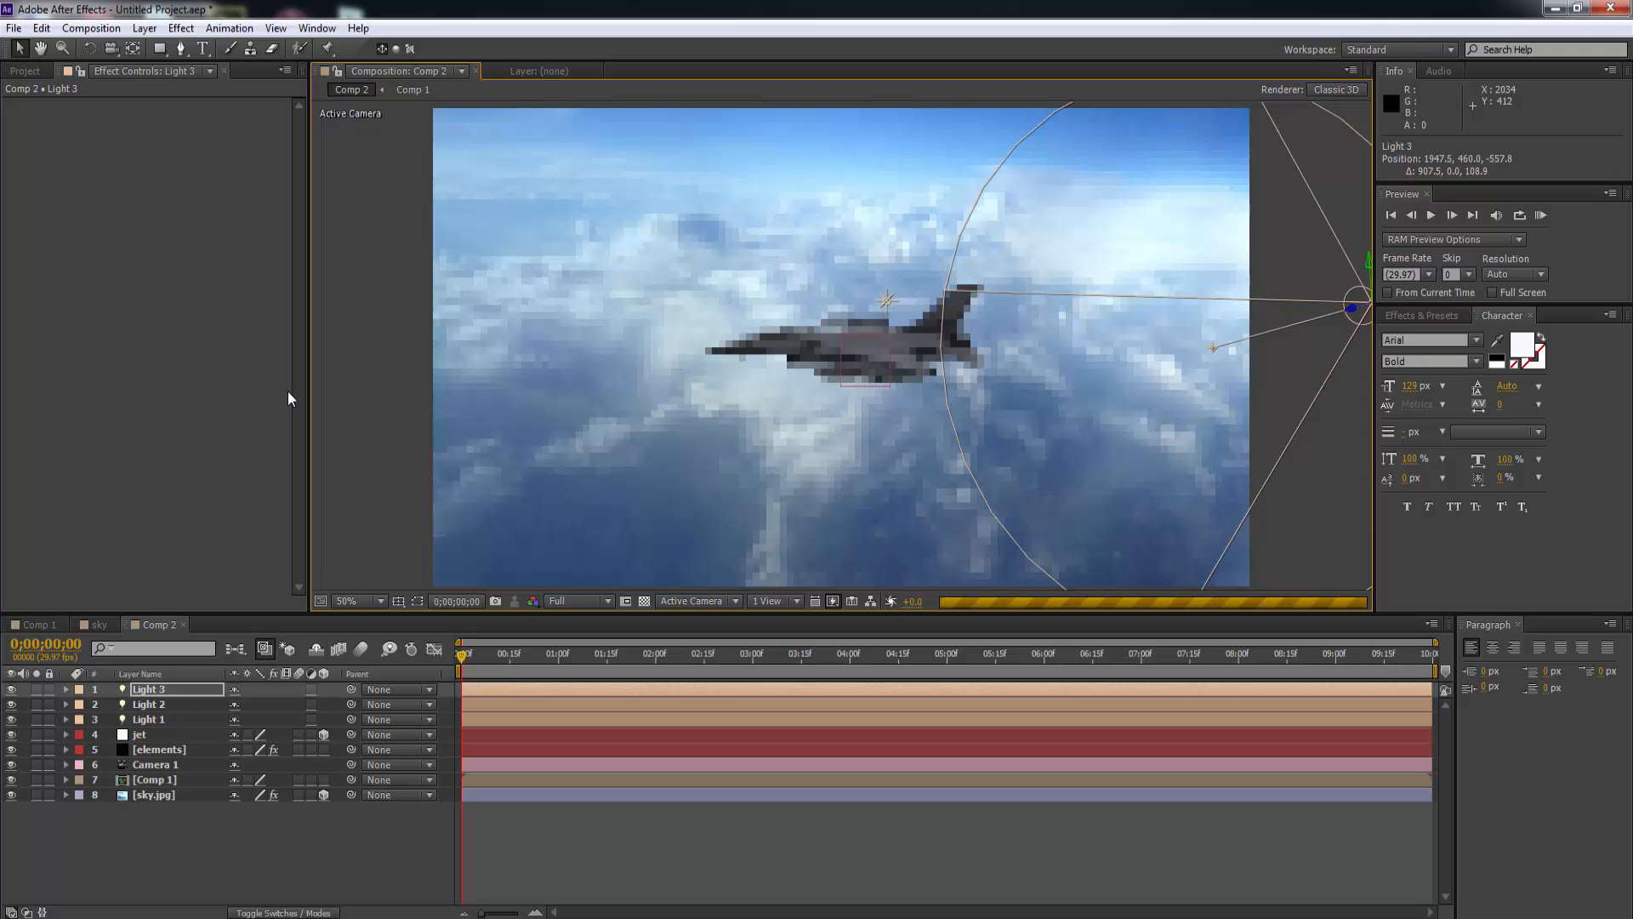
{"action": "left_click_drag", "start_coordinate": [1369, 260], "coordinate": [1352, 99]}
{"action": "key", "text": "comma"}
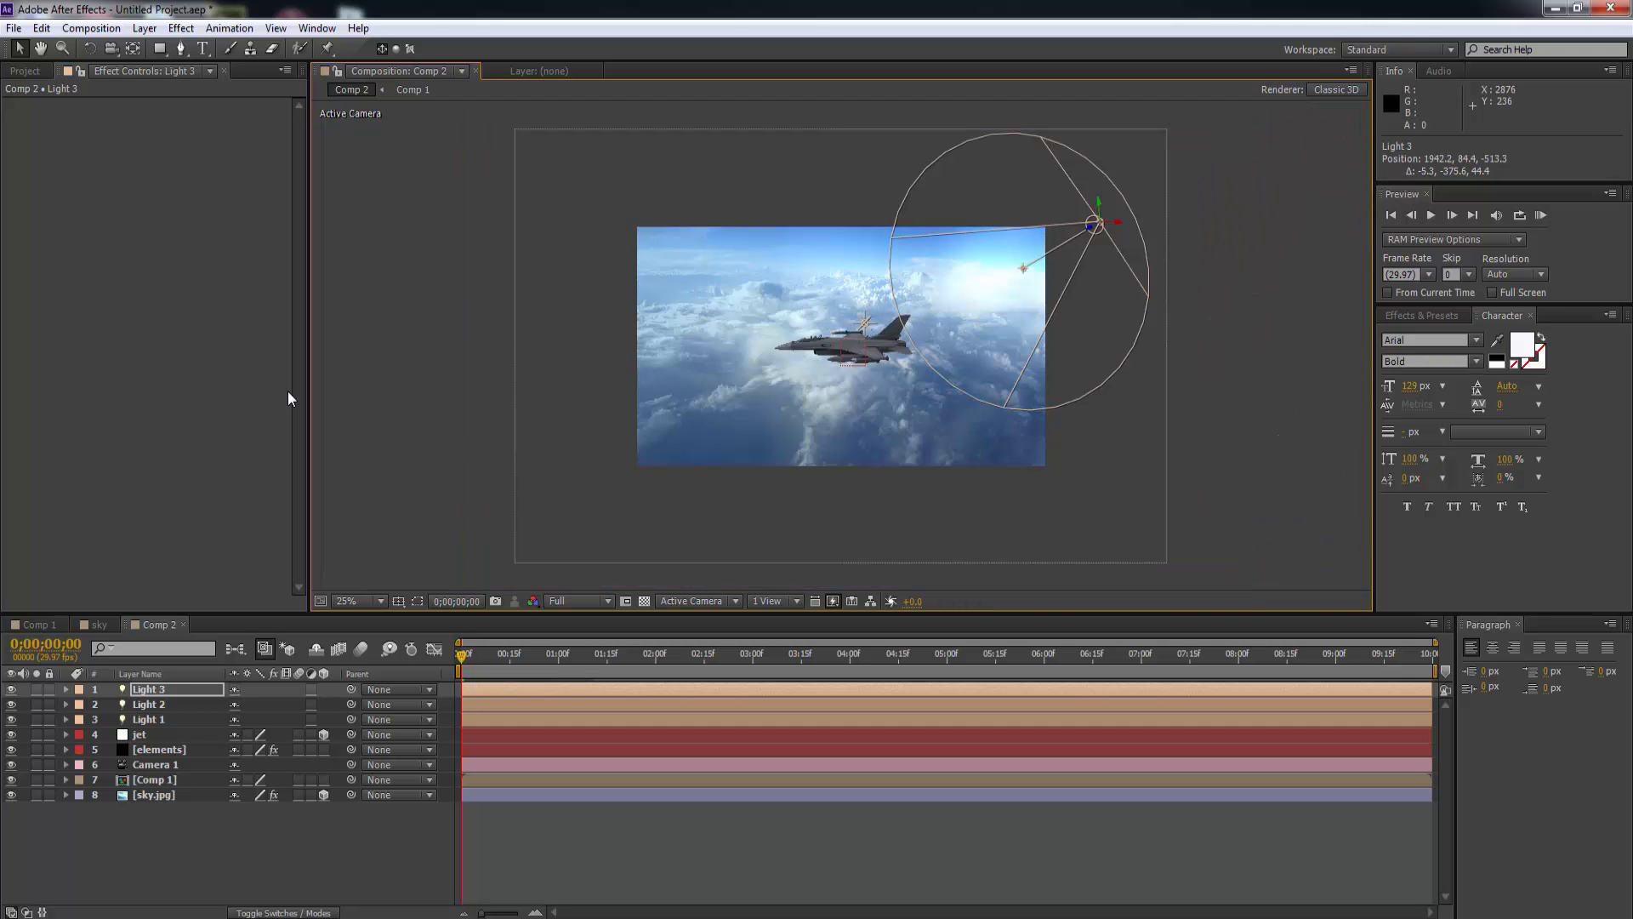
{"action": "mouse_move", "coordinate": [1098, 209]}
{"action": "left_mouse_down"}
{"action": "mouse_move", "coordinate": [1093, 129]}
{"action": "mouse_move", "coordinate": [1099, 147]}
{"action": "mouse_move", "coordinate": [934, 151]}
{"action": "left_mouse_up"}
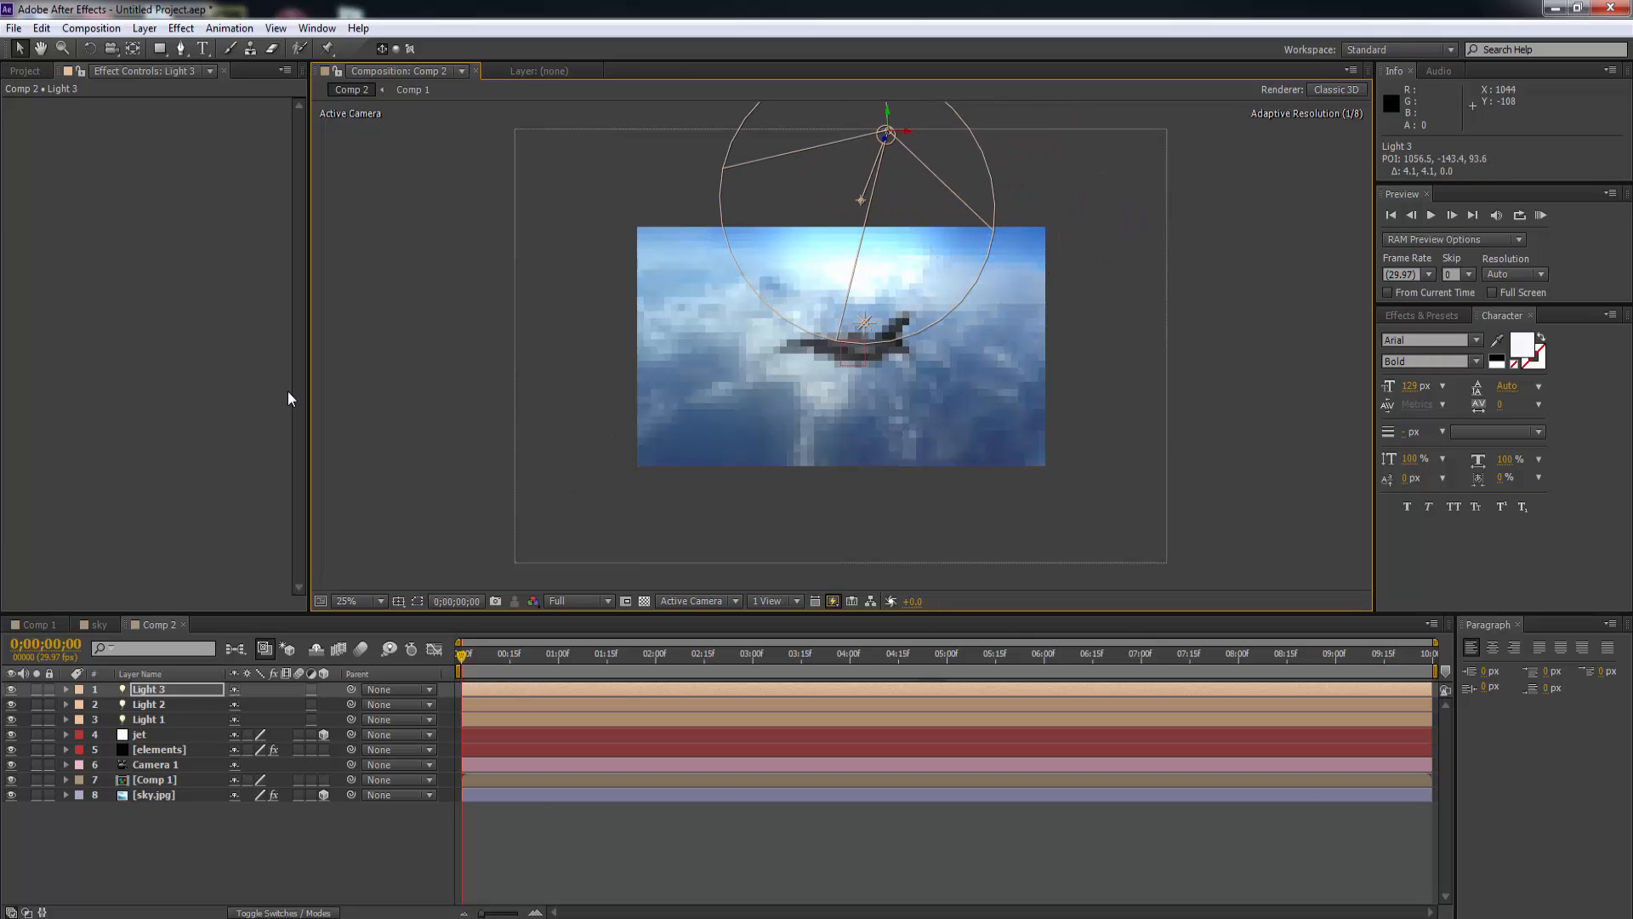
{"action": "left_click_drag", "start_coordinate": [859, 199], "coordinate": [863, 247]}
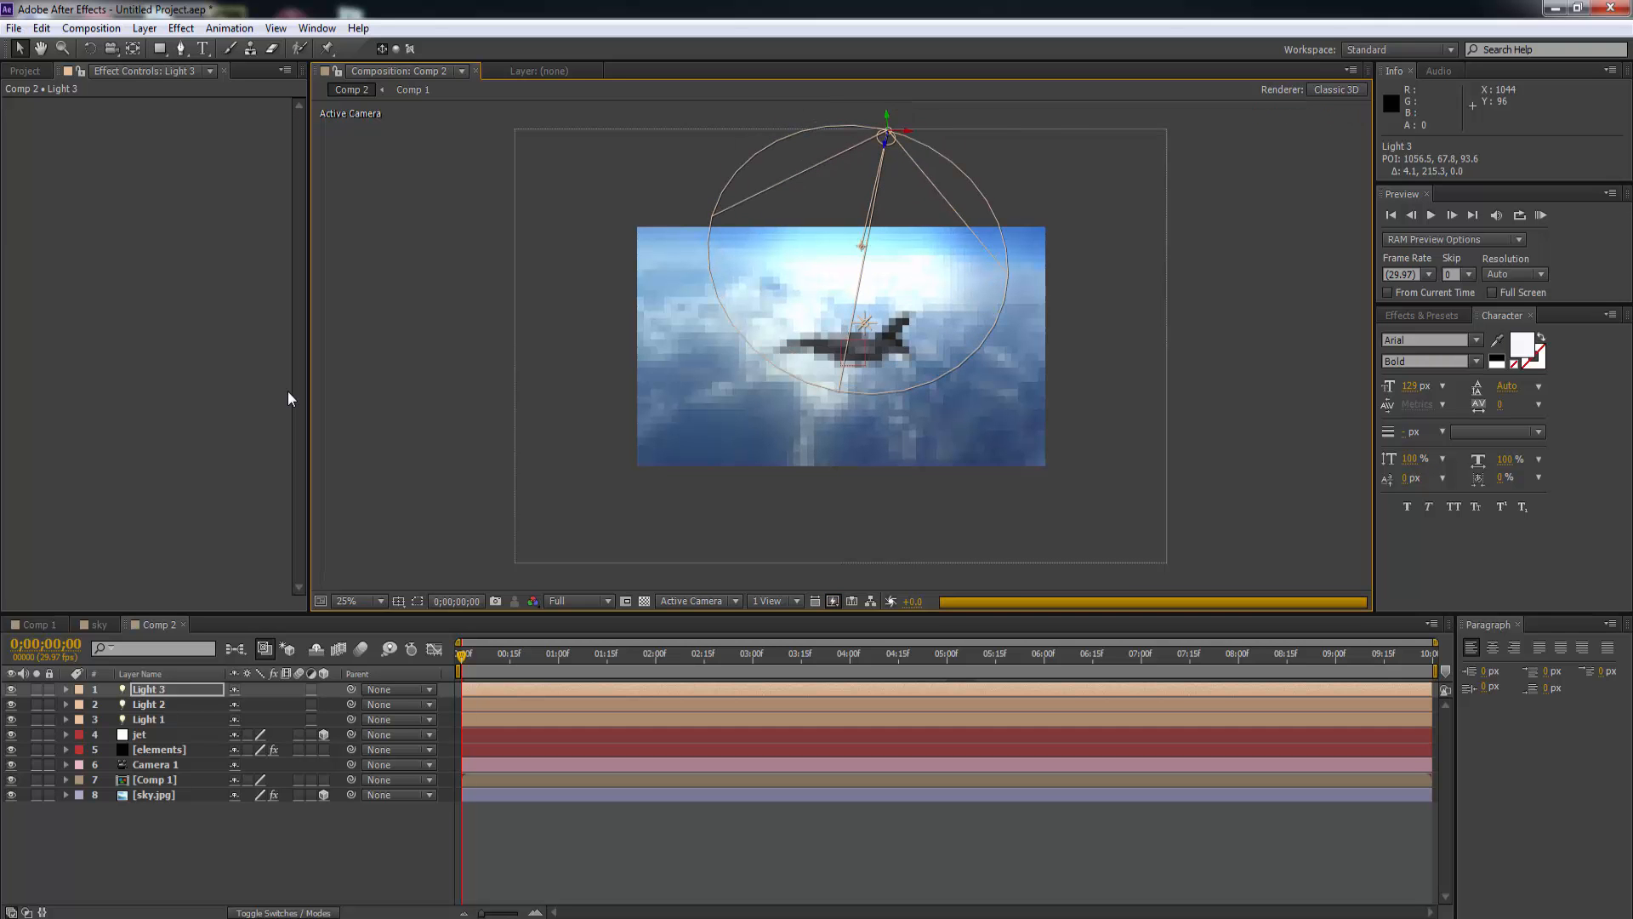
{"action": "key", "text": "period"}
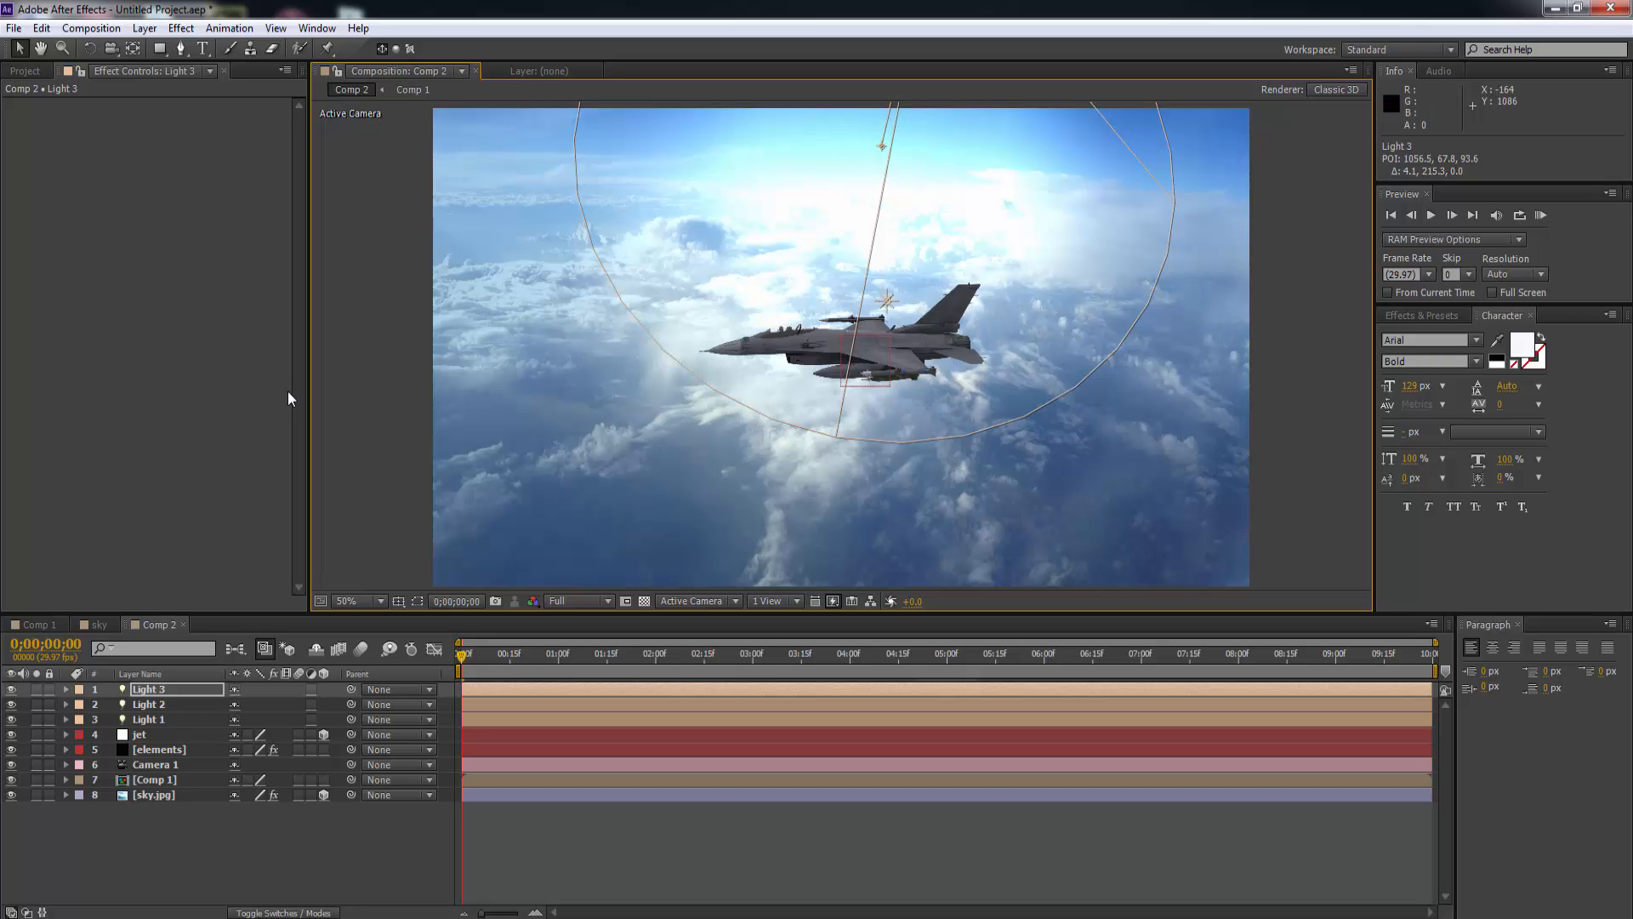
Expand Light 3's light options and narrow its cone angle to 45°.
{"action": "key", "text": "a"}
{"action": "key", "text": "a"}
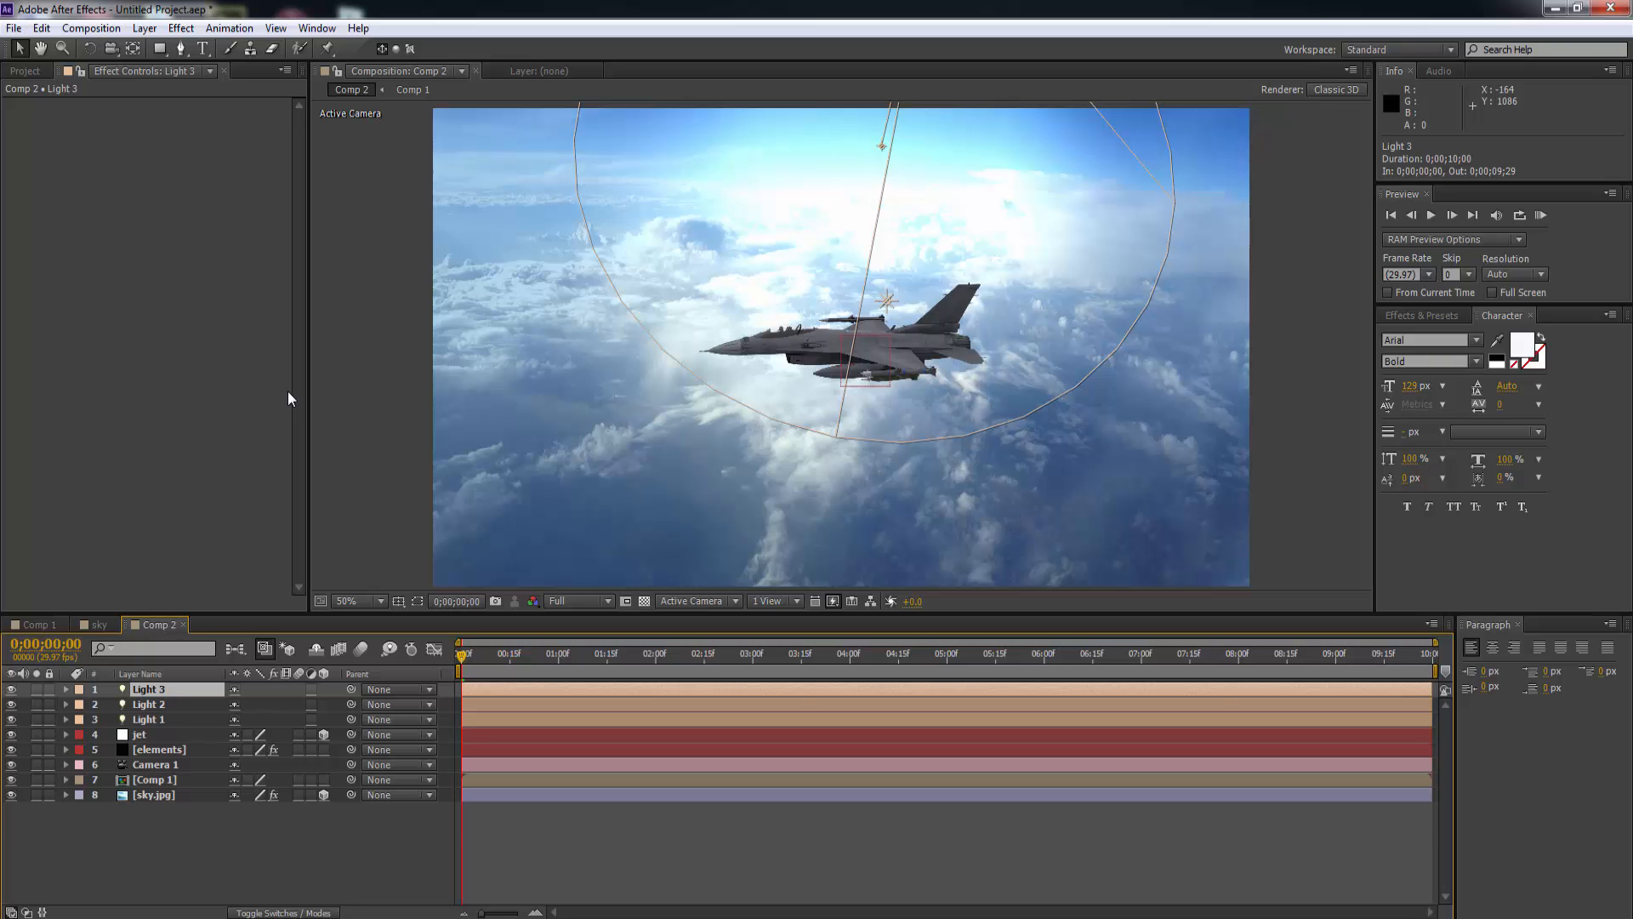
{"action": "key", "text": "ctrl+grave"}
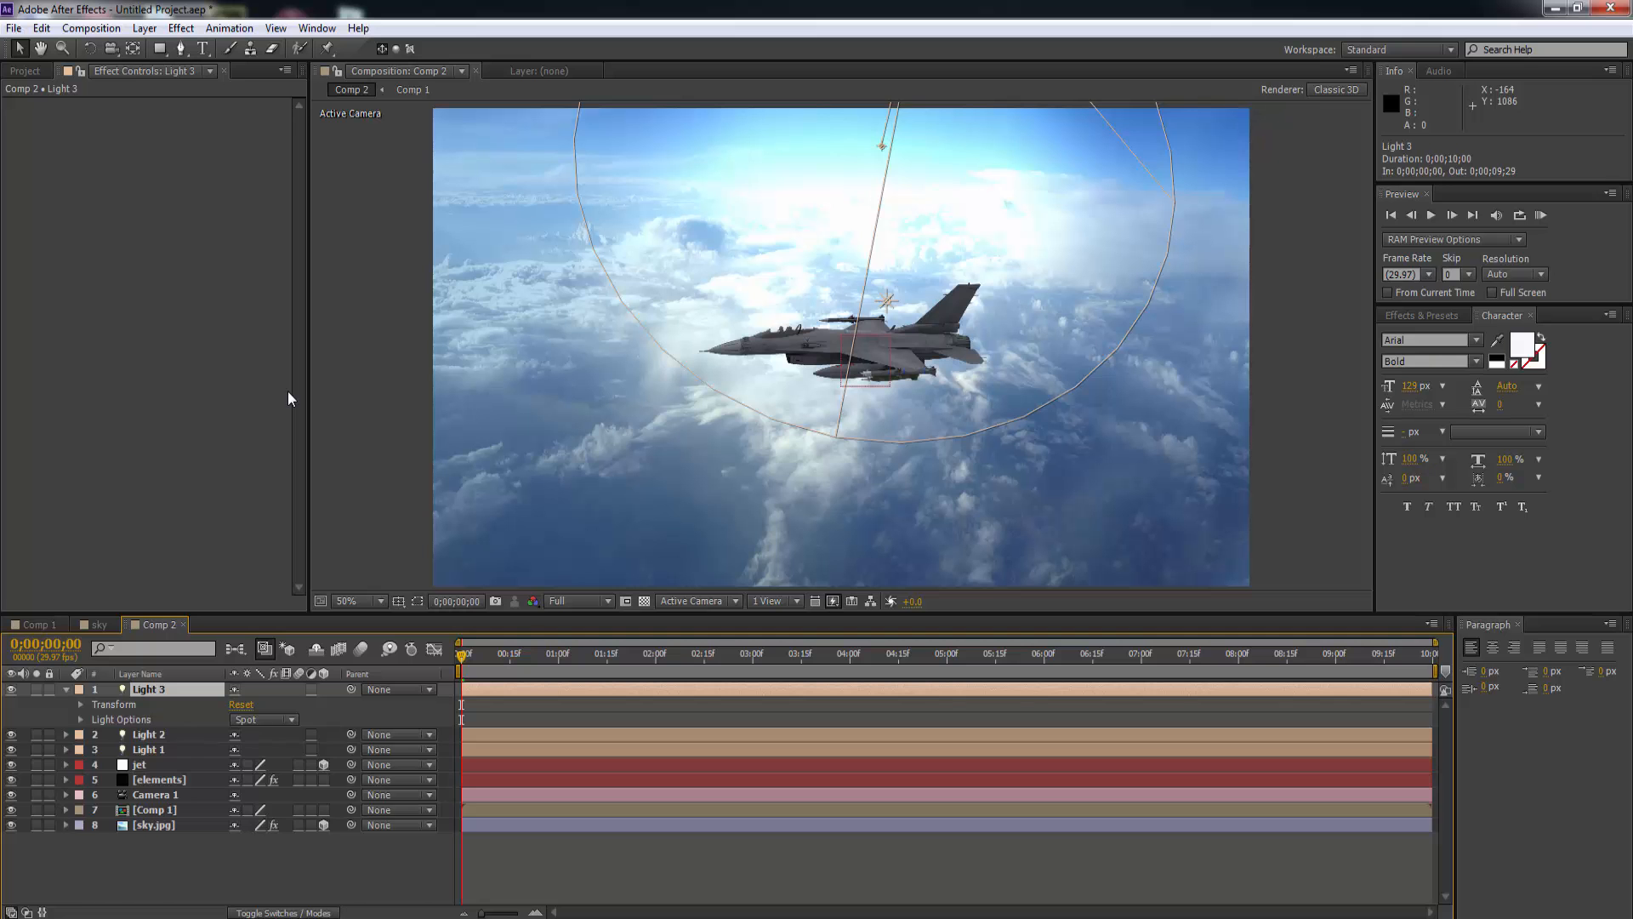
{"action": "key", "text": "a"}
{"action": "key", "text": "a"}
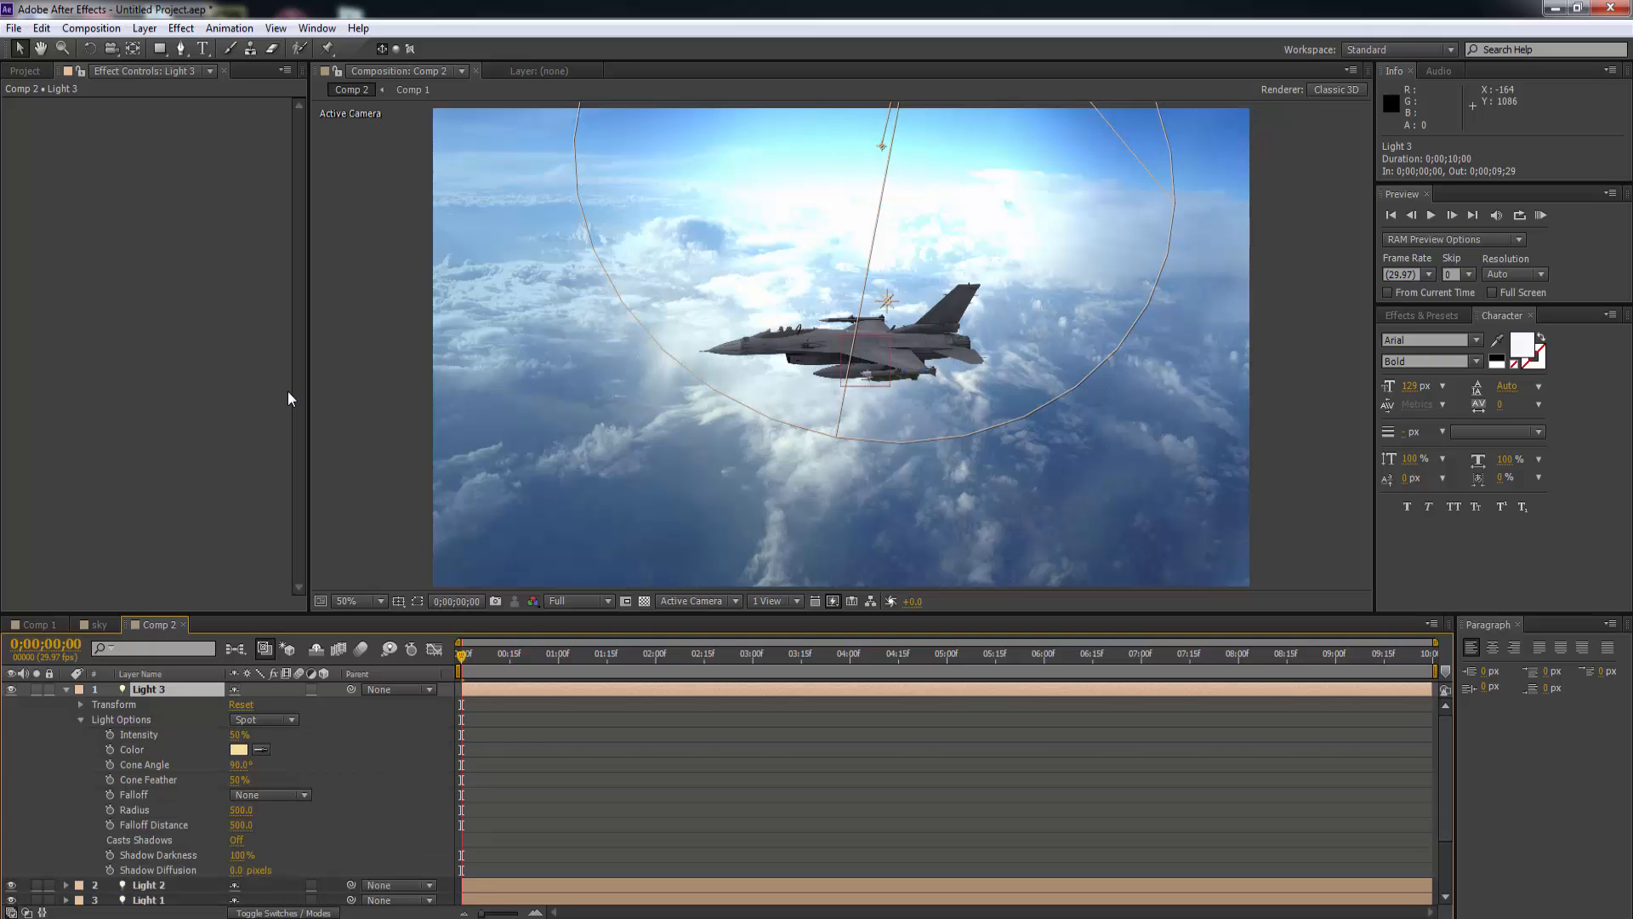
{"action": "left_click_drag", "start_coordinate": [241, 764], "coordinate": [229, 765]}
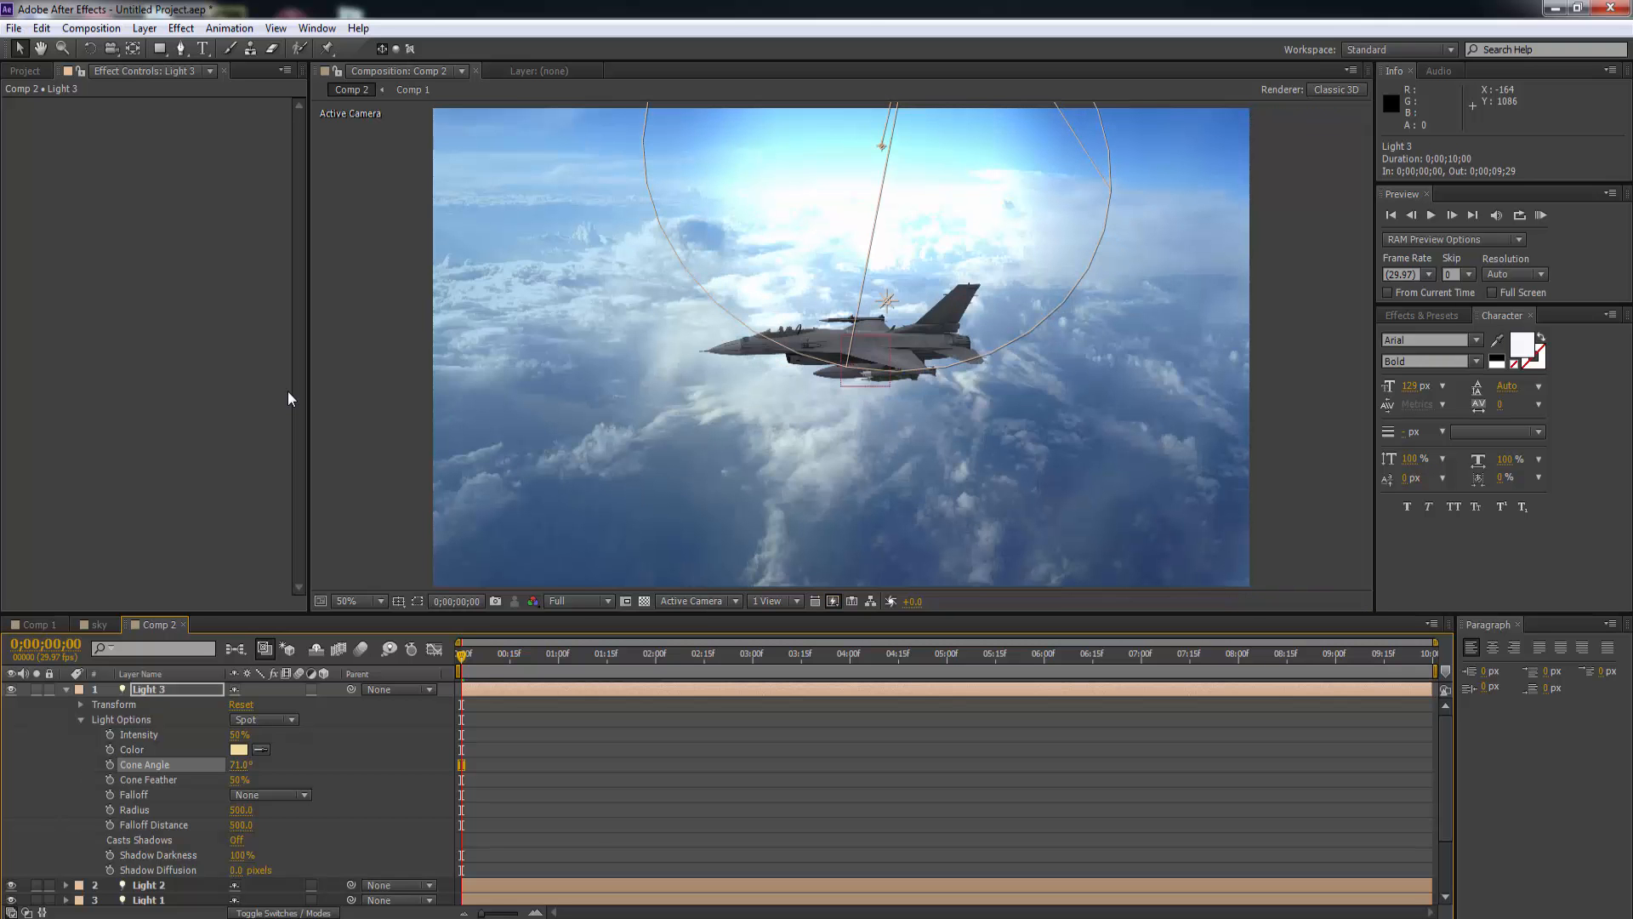
{"action": "left_click_drag", "start_coordinate": [240, 765], "coordinate": [219, 765]}
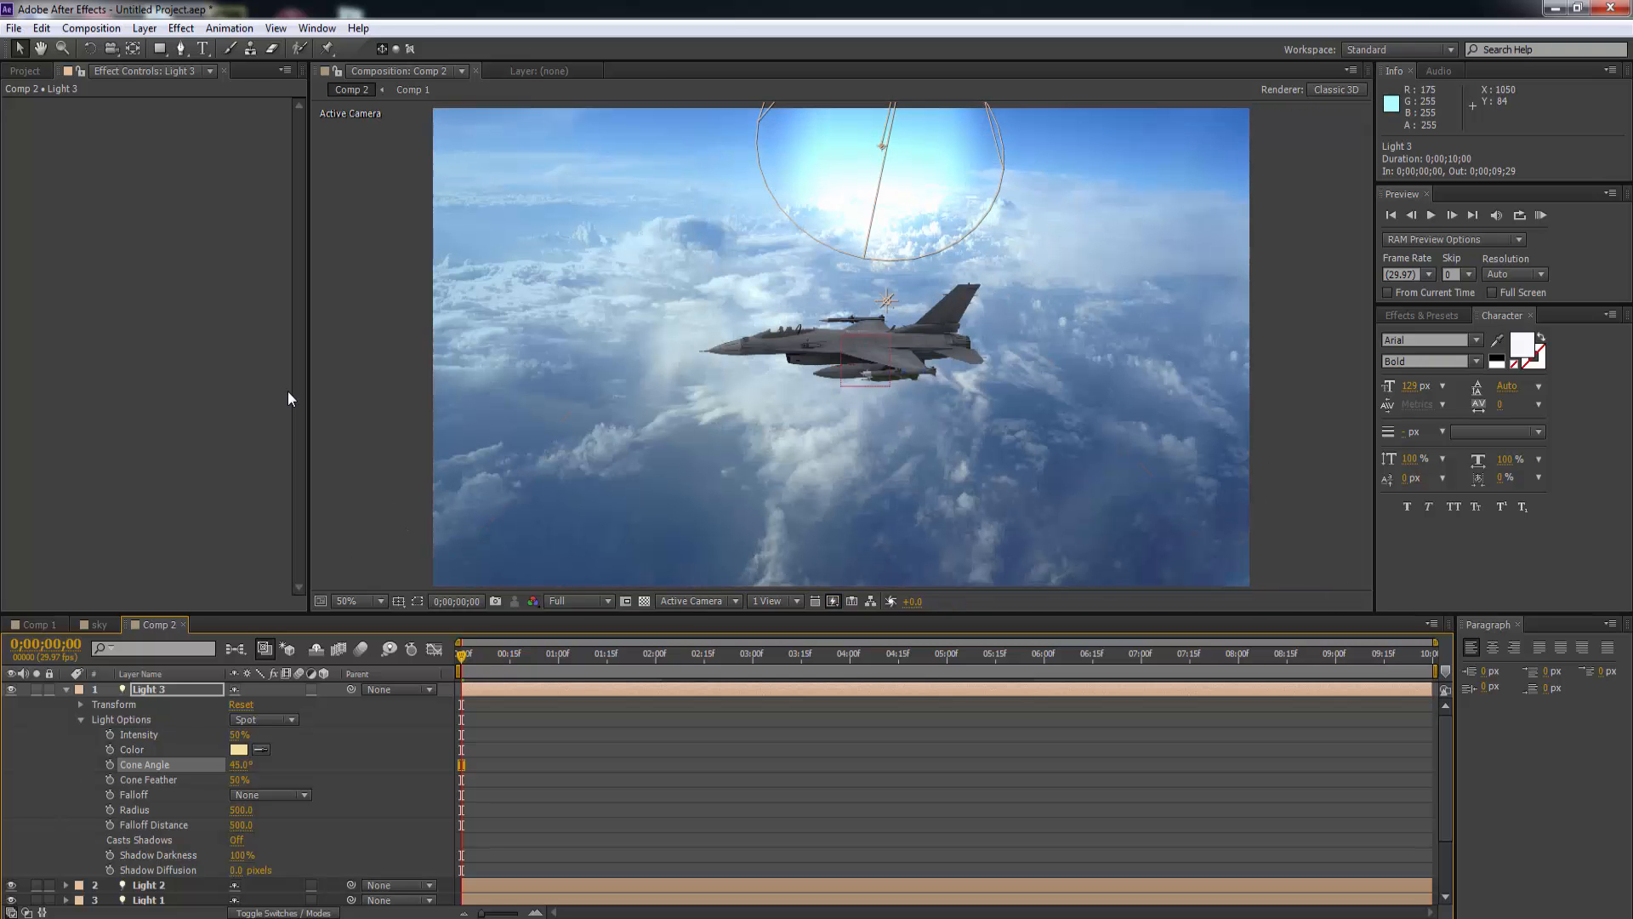
Lower Light 3's point of interest to just above the jet, about 1013, 416, 94, and set the light's intensity to 20%.
{"action": "left_click_drag", "start_coordinate": [881, 145], "coordinate": [862, 287]}
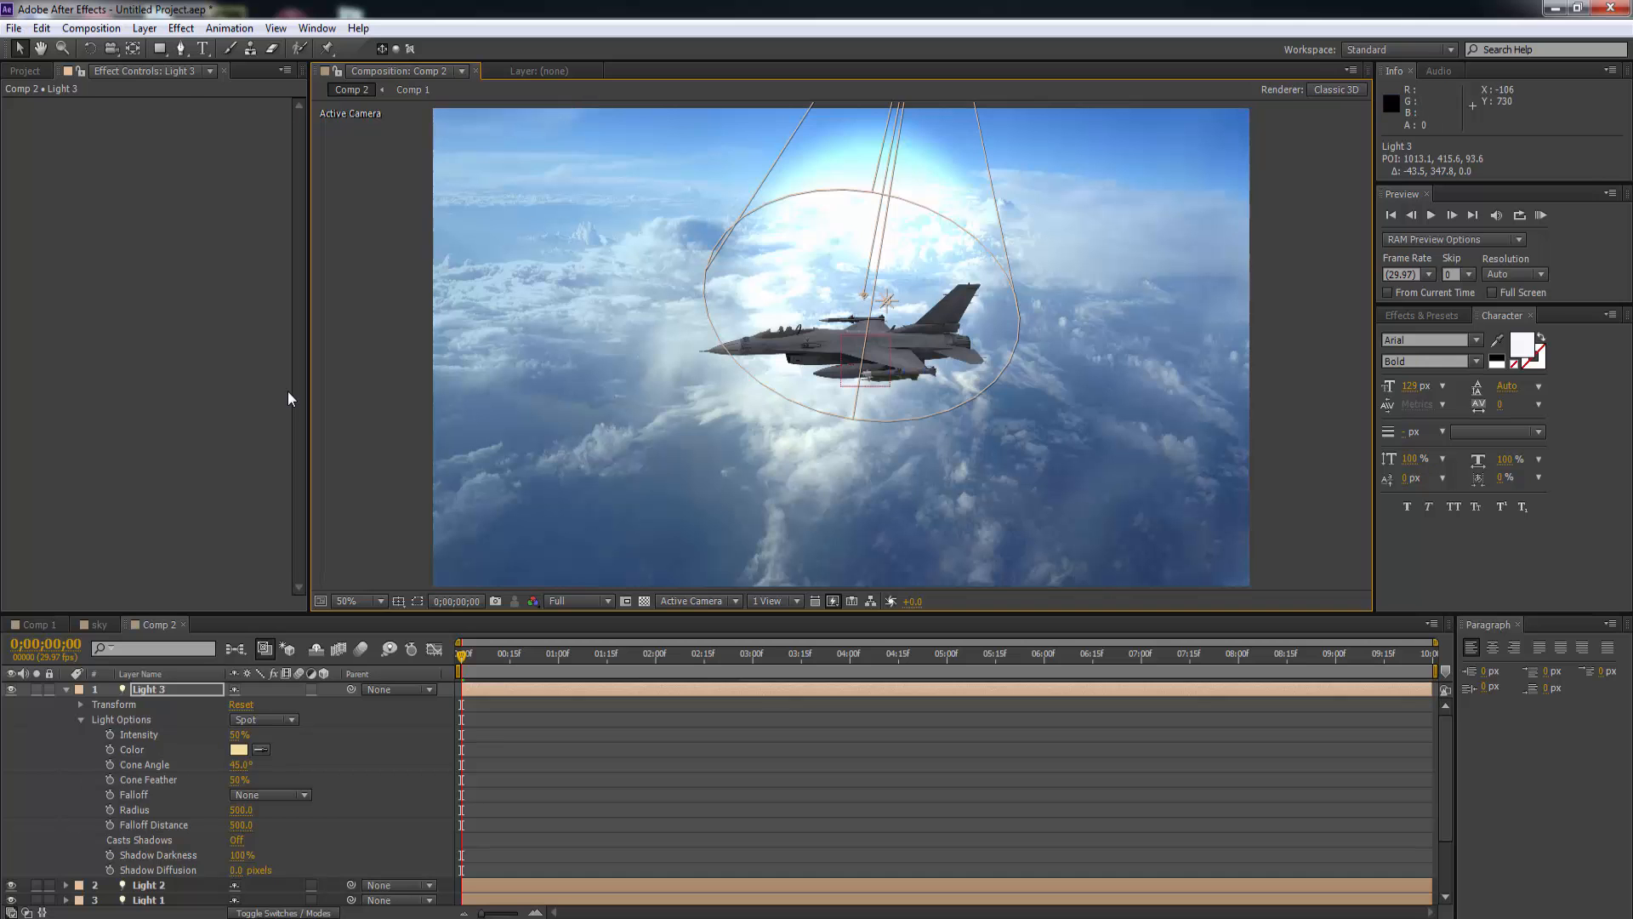
{"action": "left_click", "coordinate": [387, 419]}
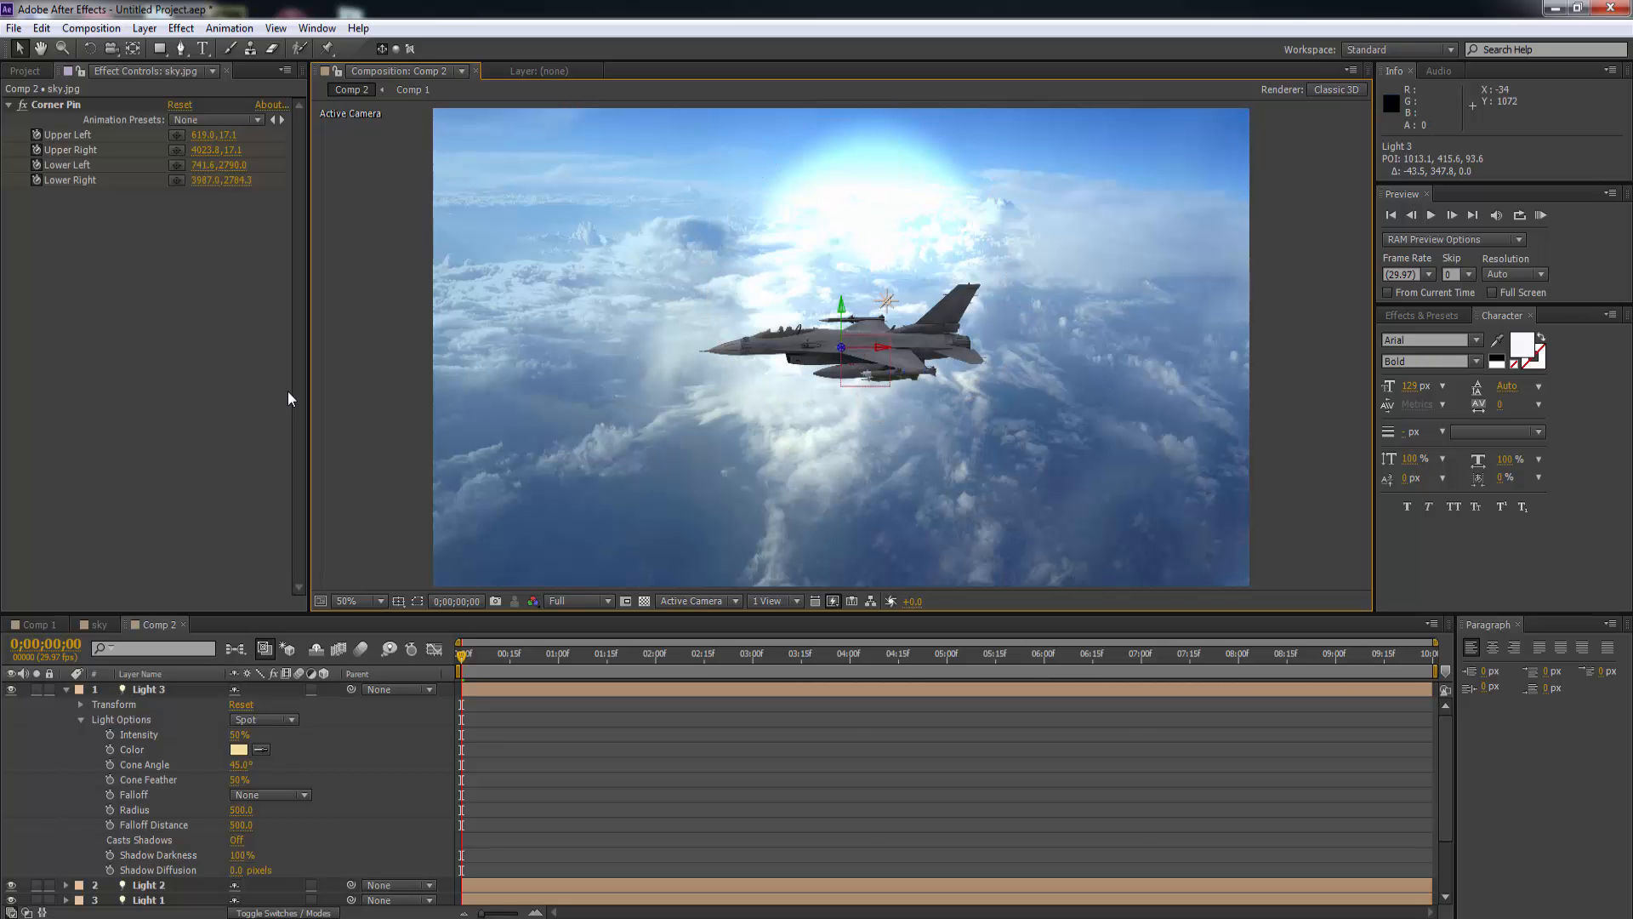
{"action": "left_click", "coordinate": [239, 735]}
{"action": "type", "text": "20"}
{"action": "key", "text": "Return"}
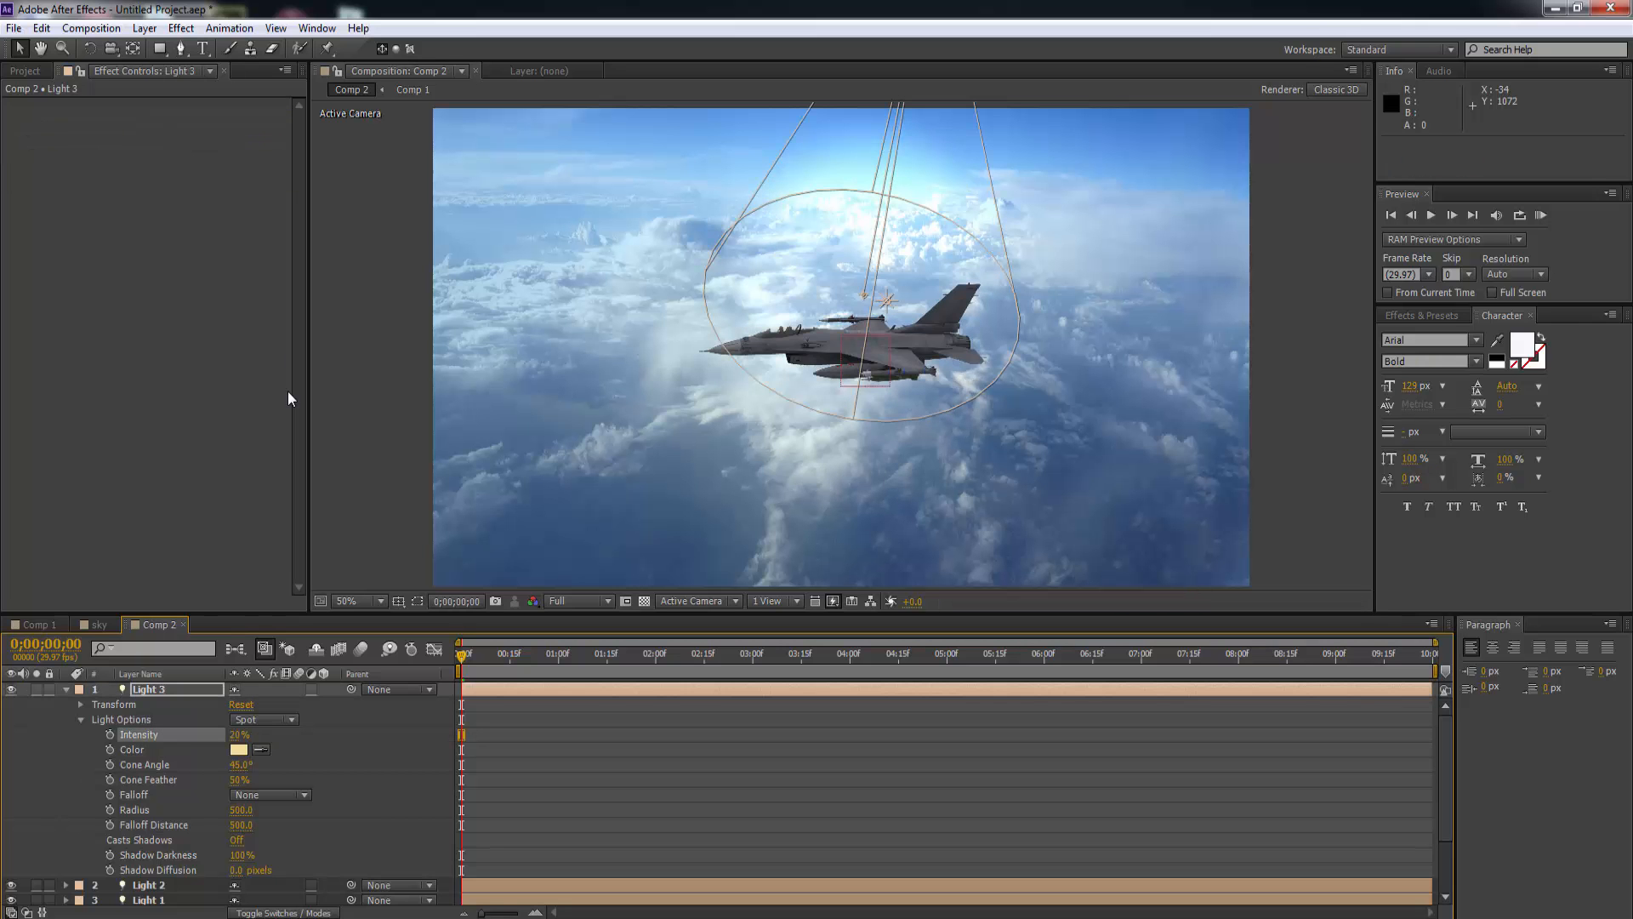
{"action": "left_click", "coordinate": [340, 506]}
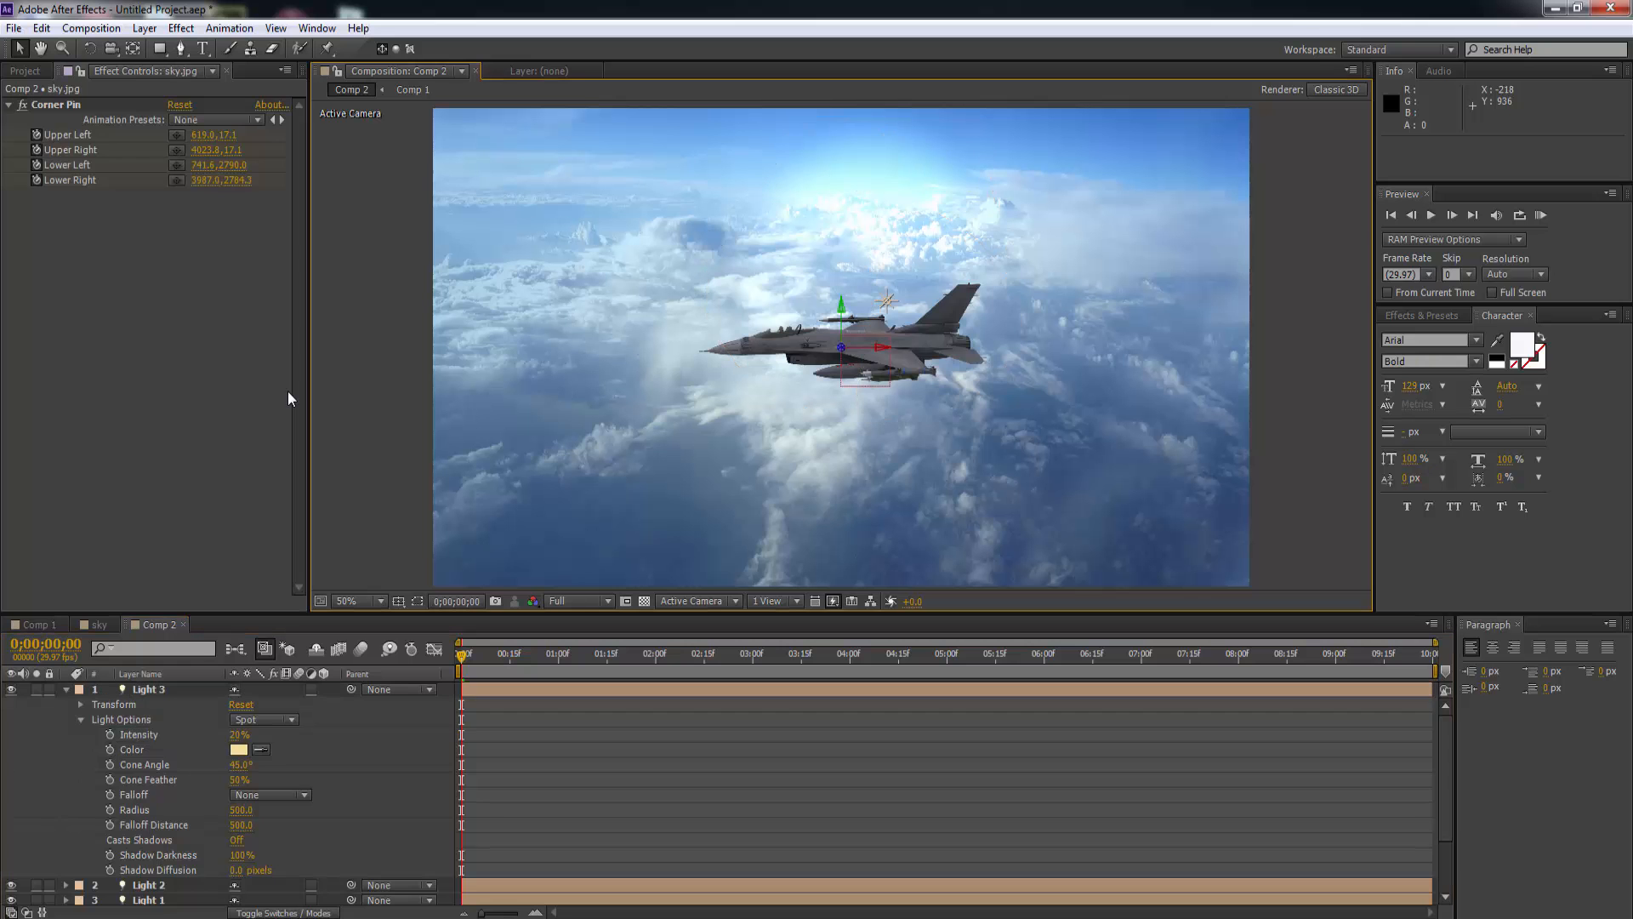
Collapse Light 3 and add a Photo Filter effect with Warming Filter (85) at 25% density to the sky.jpg layer.
{"action": "left_click", "coordinate": [67, 690]}
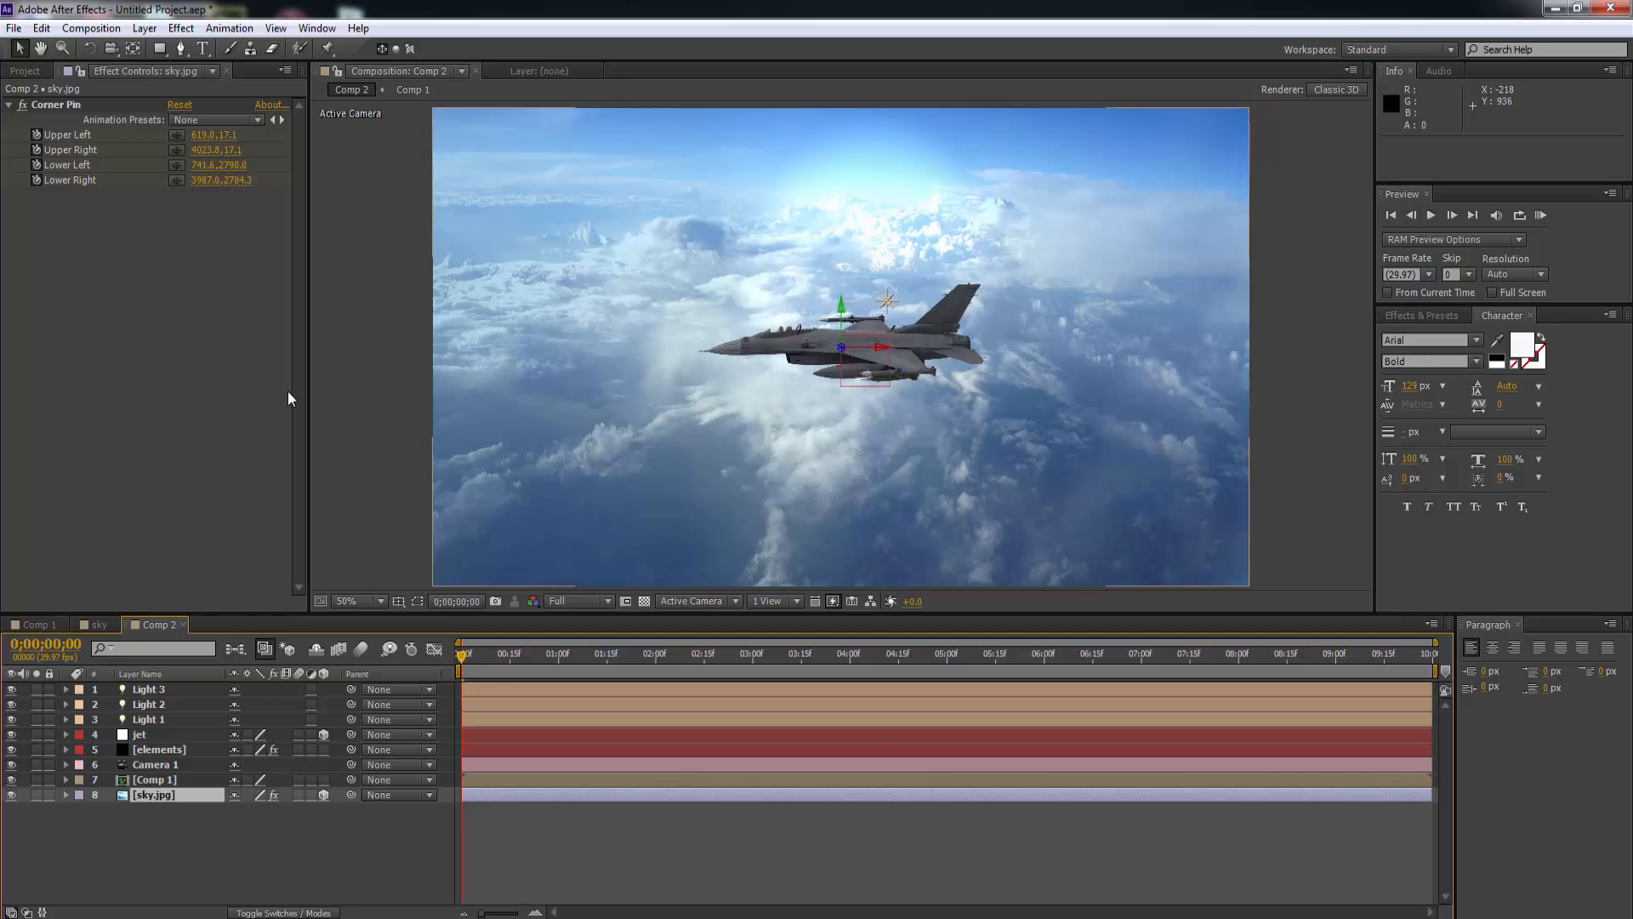
{"action": "left_click", "coordinate": [155, 780]}
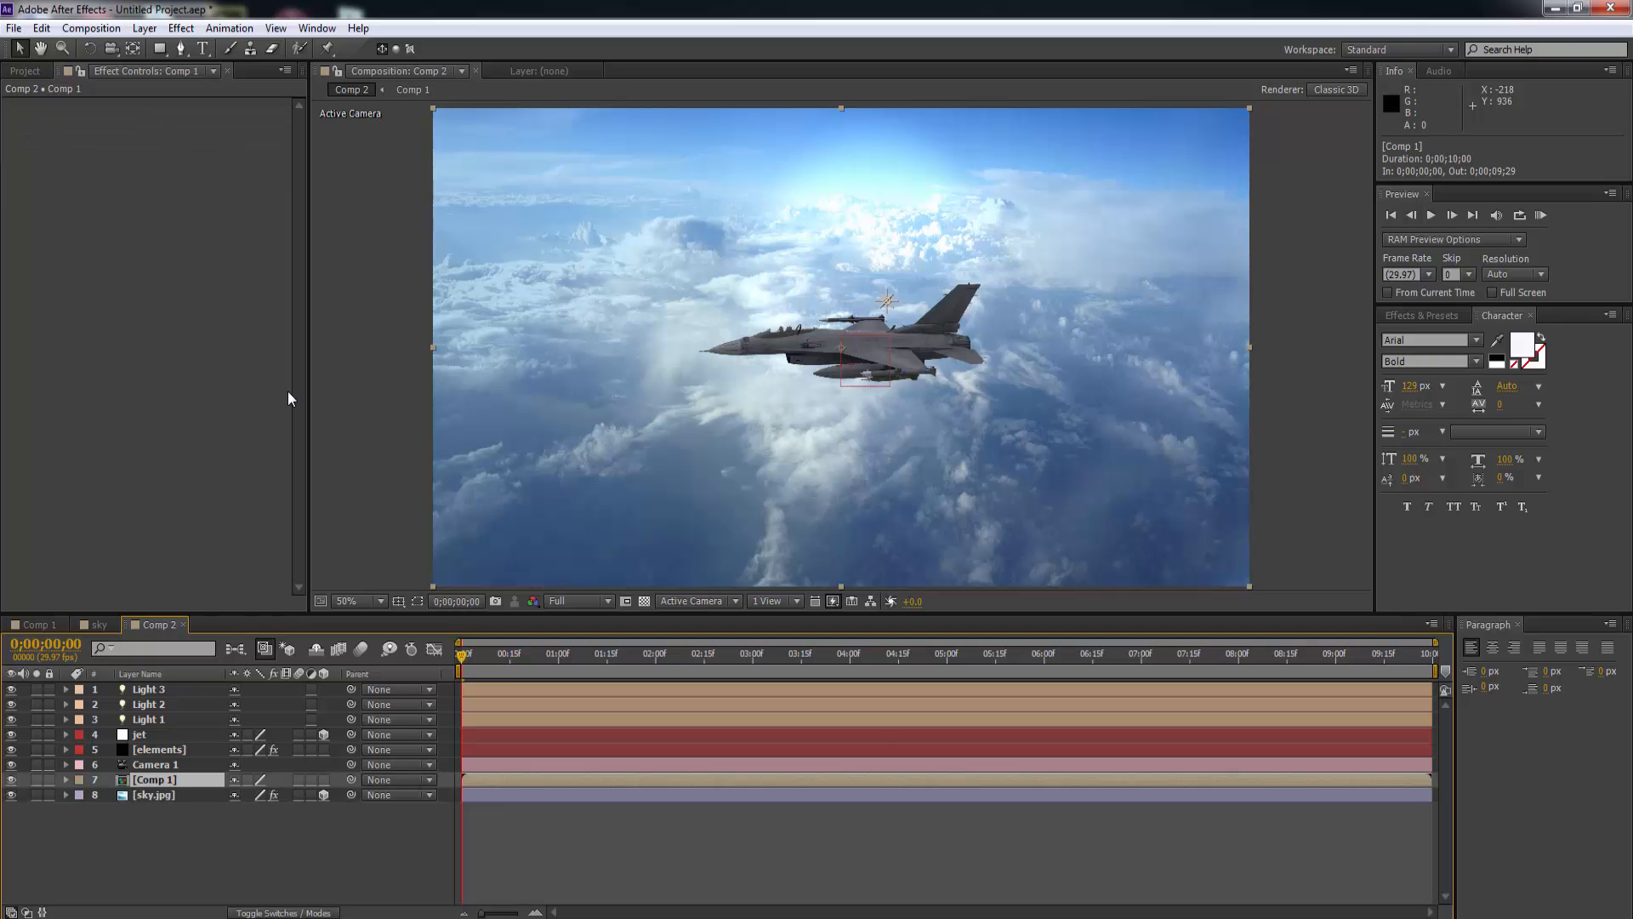
{"action": "left_click", "coordinate": [154, 795]}
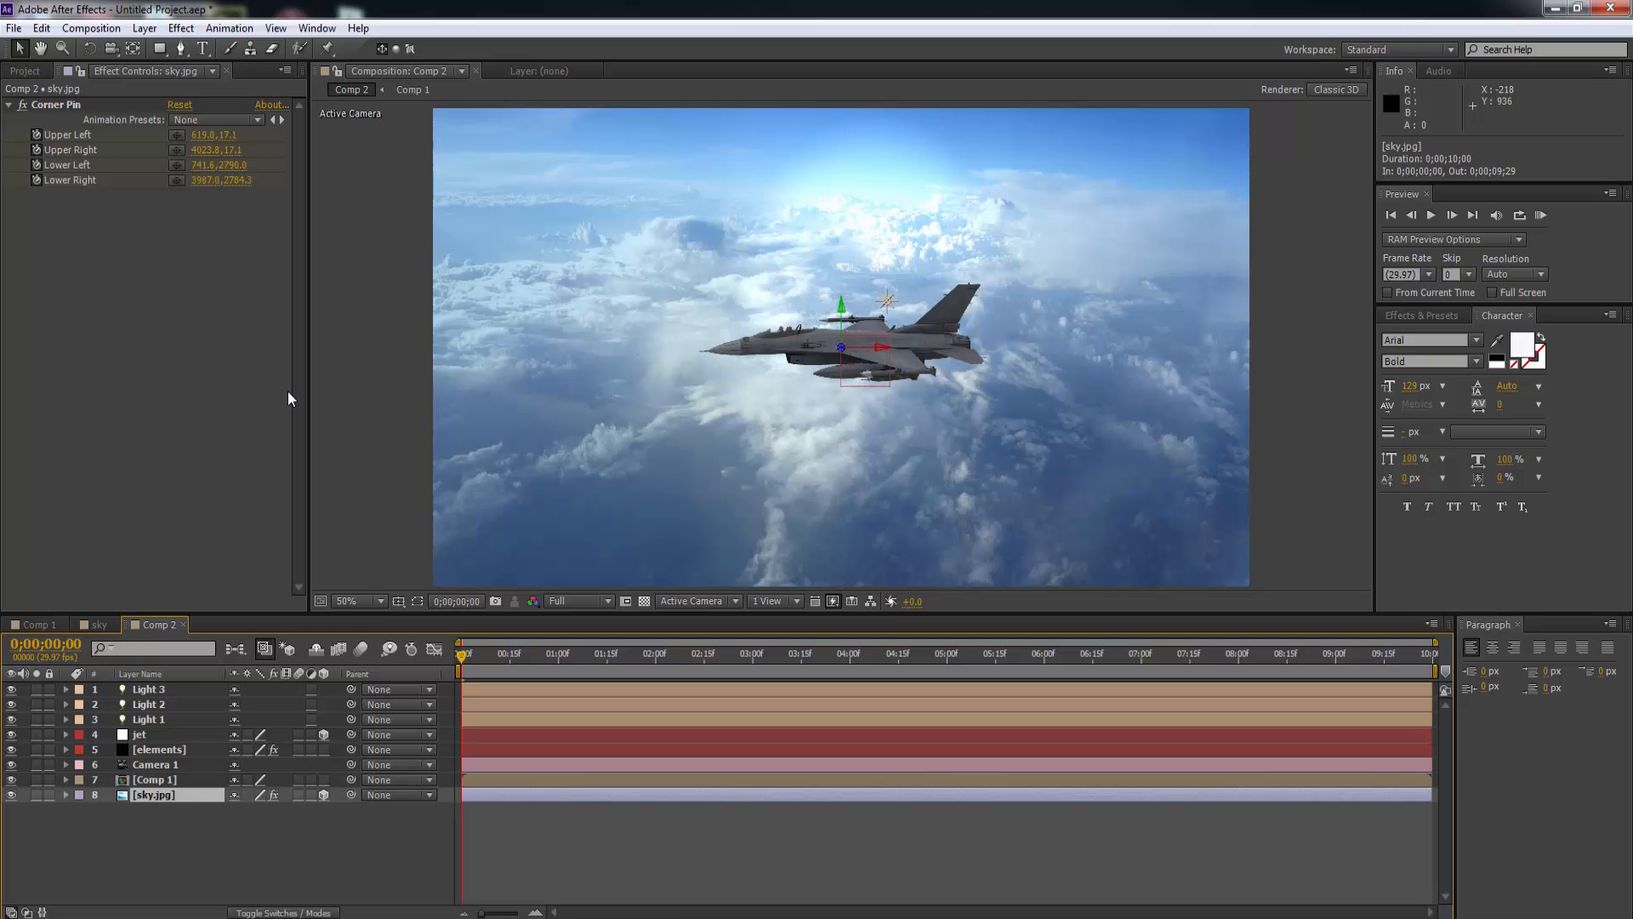
{"action": "right_click", "coordinate": [155, 795]}
{"action": "mouse_move", "coordinate": [256, 379]}
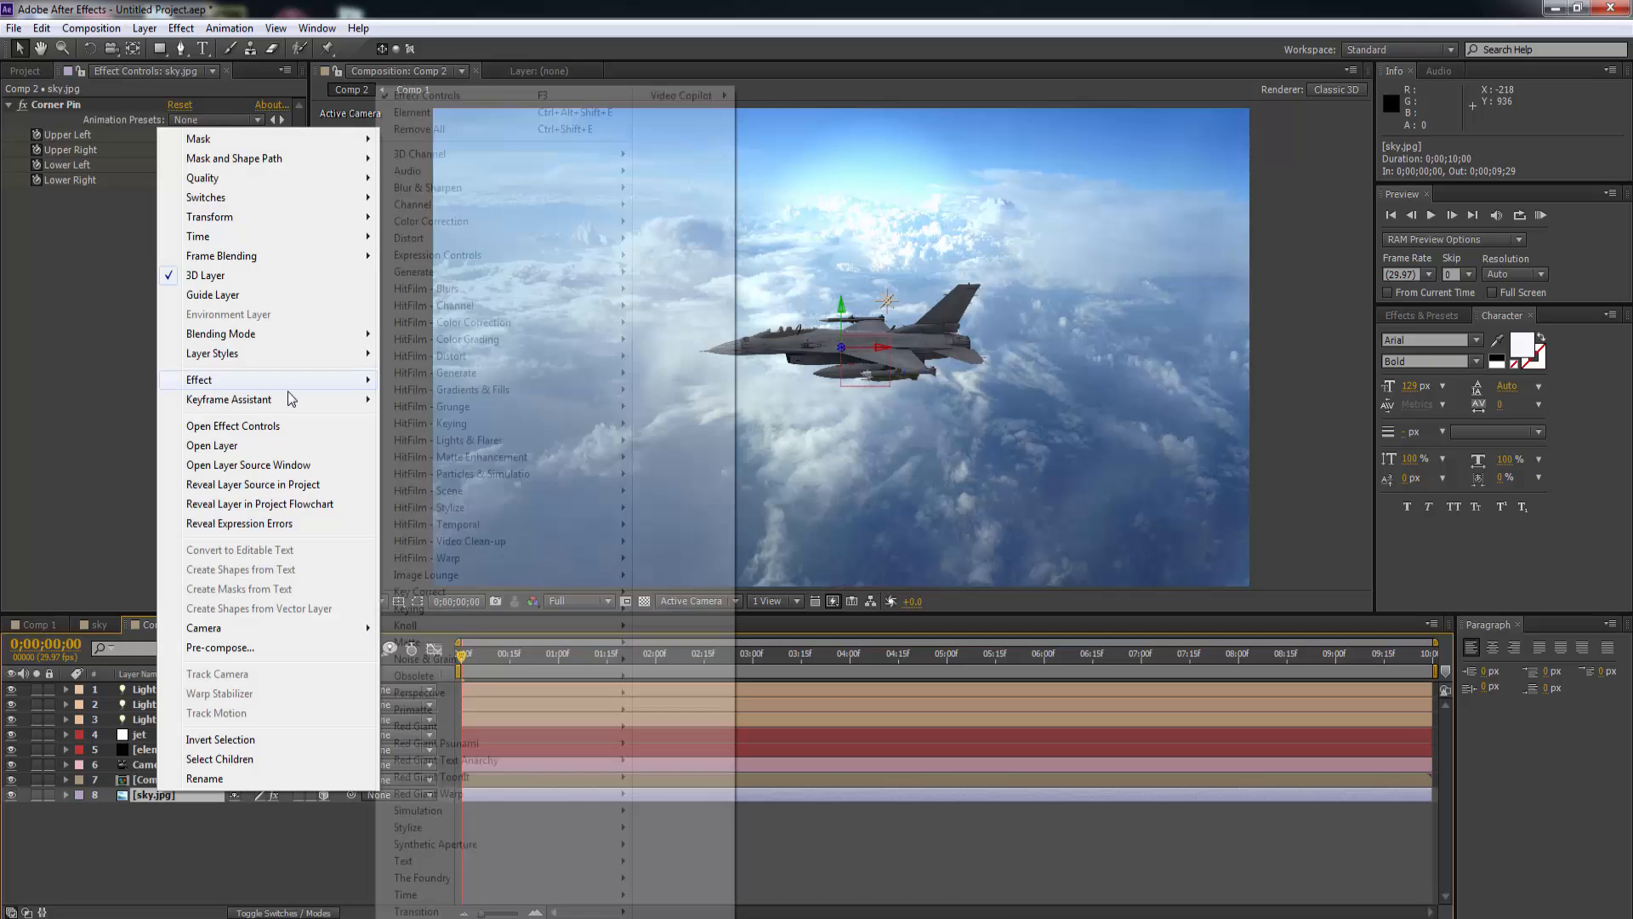
{"action": "mouse_move", "coordinate": [511, 221]}
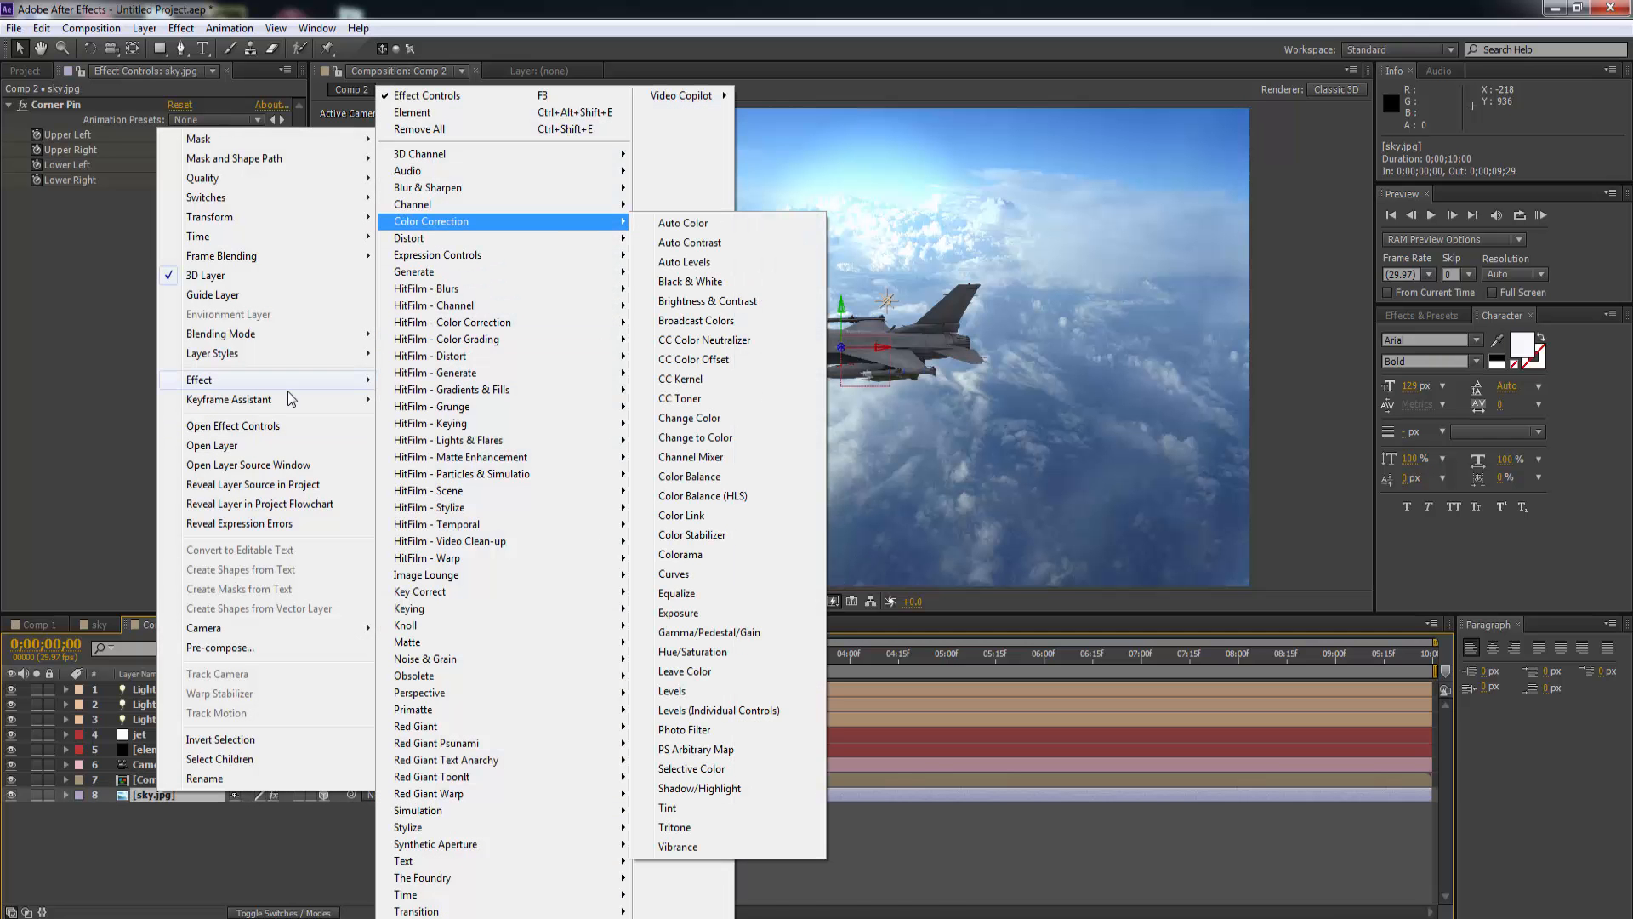
{"action": "left_click", "coordinate": [684, 730]}
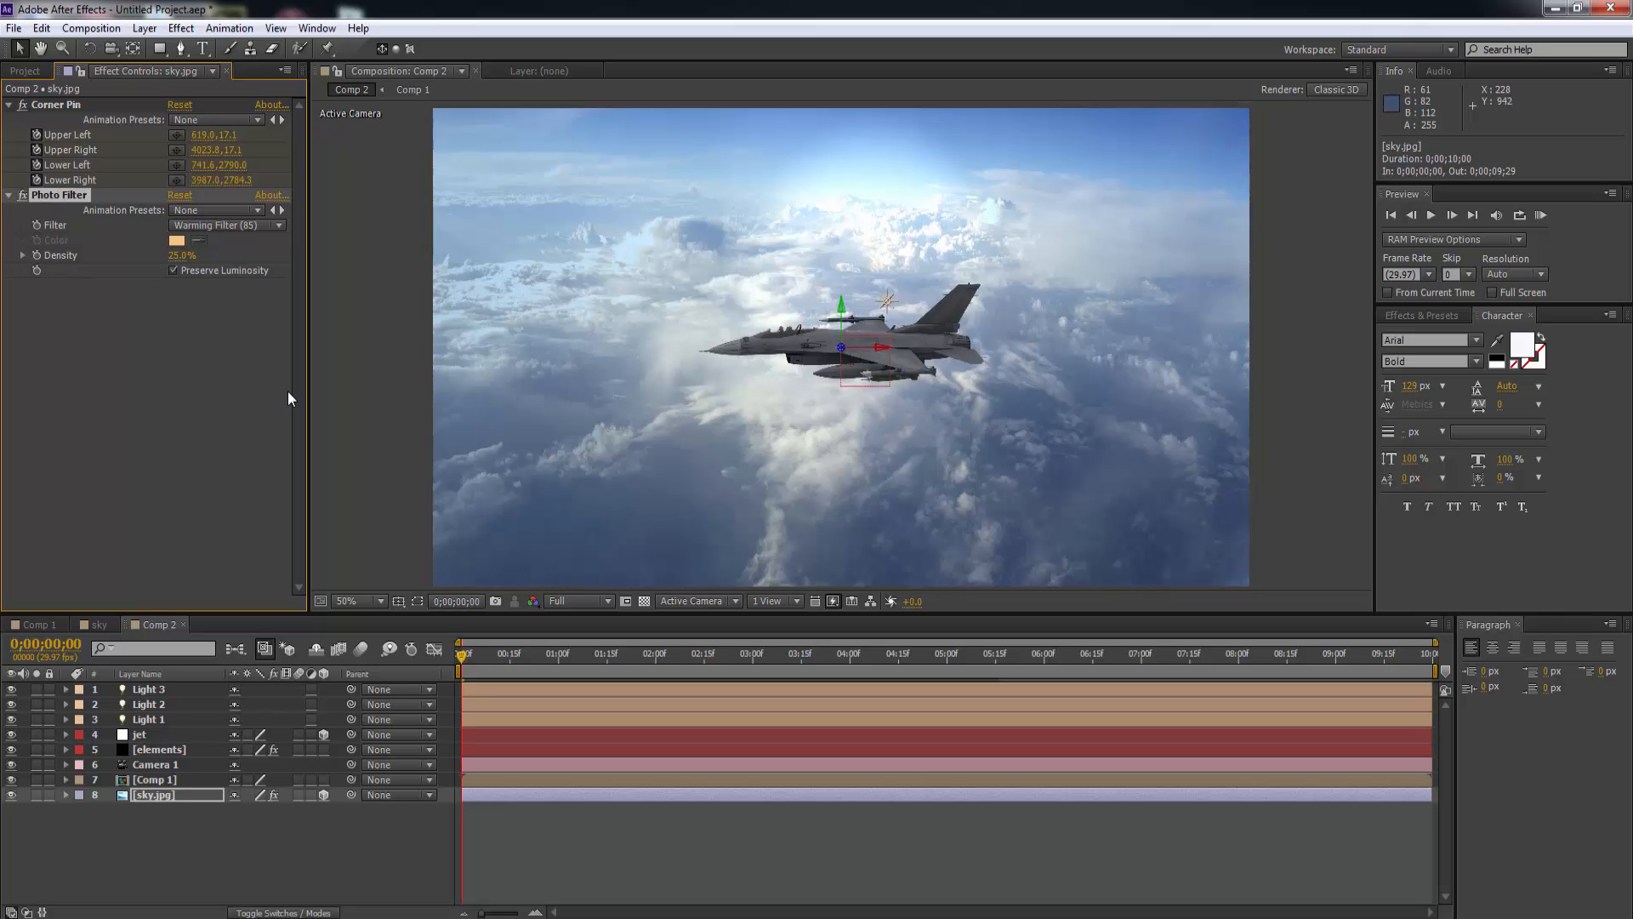
Add a Photo Filter with Warming Filter (85) at 25% density to the elements layer and set the preview resolution to Half.
{"action": "left_click", "coordinate": [163, 749]}
{"action": "right_click", "coordinate": [163, 752]}
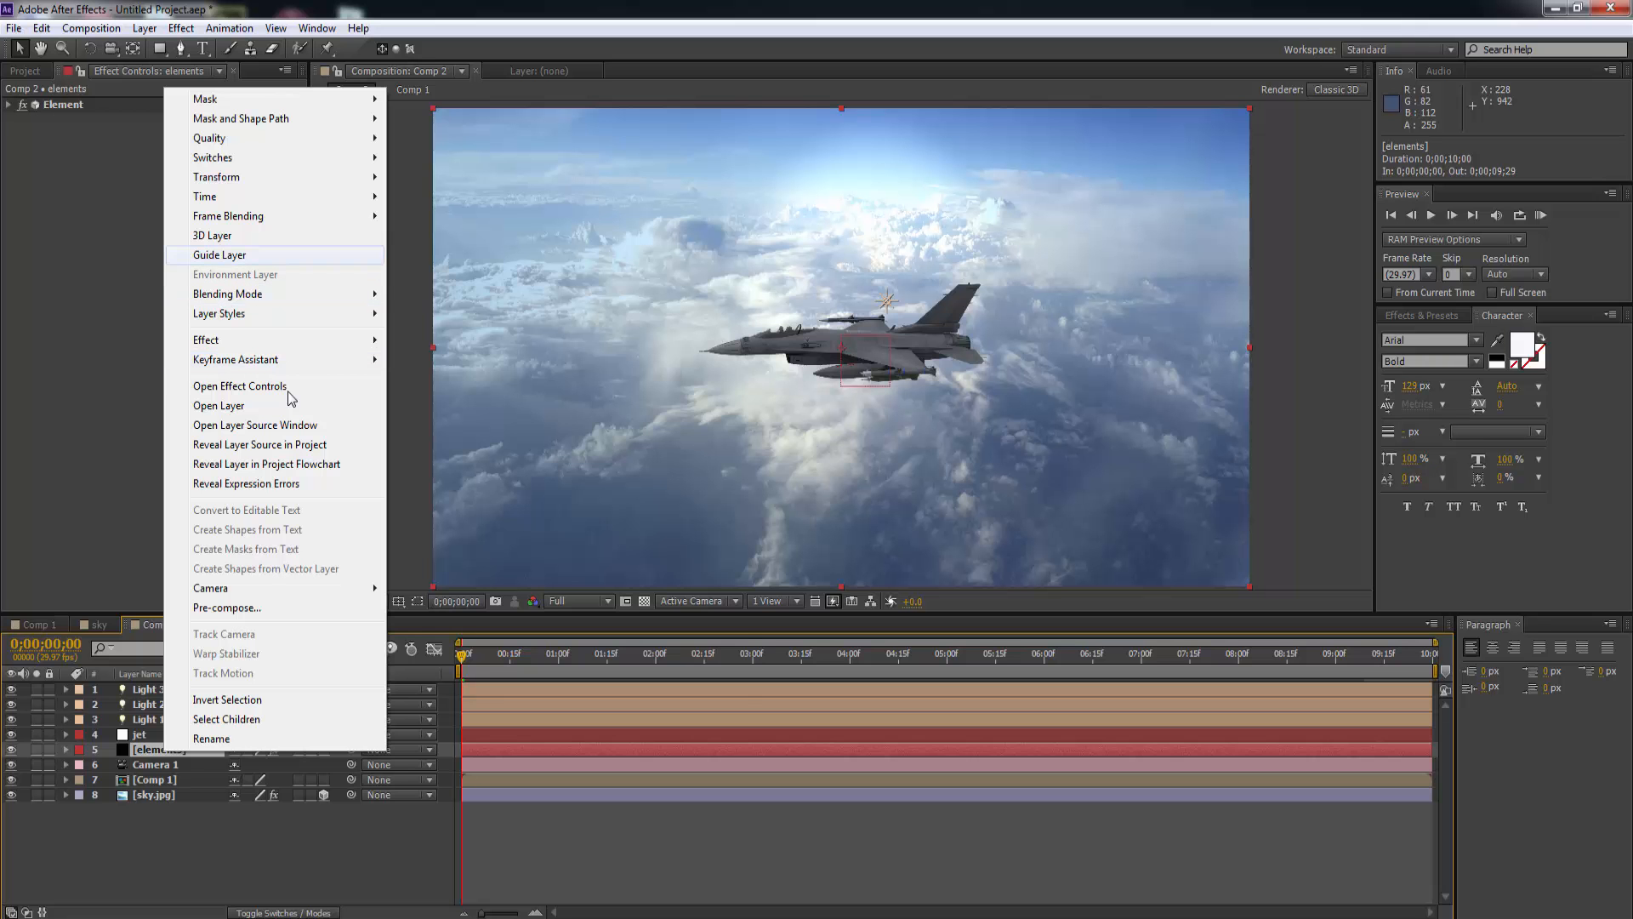
{"action": "mouse_move", "coordinate": [255, 340]}
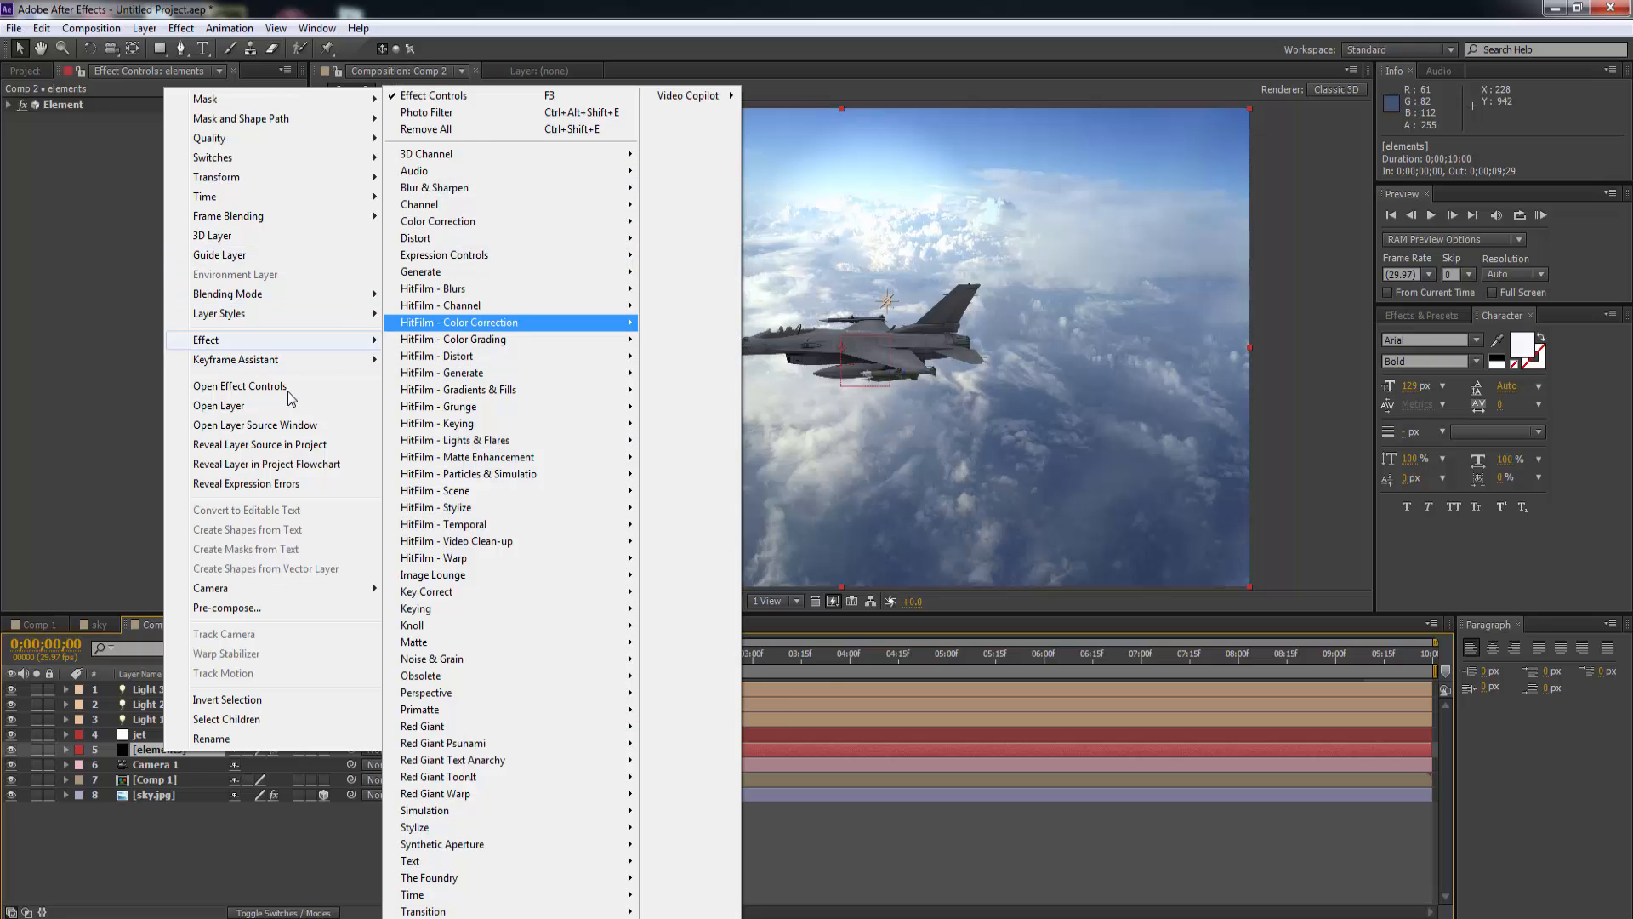
{"action": "mouse_move", "coordinate": [438, 221]}
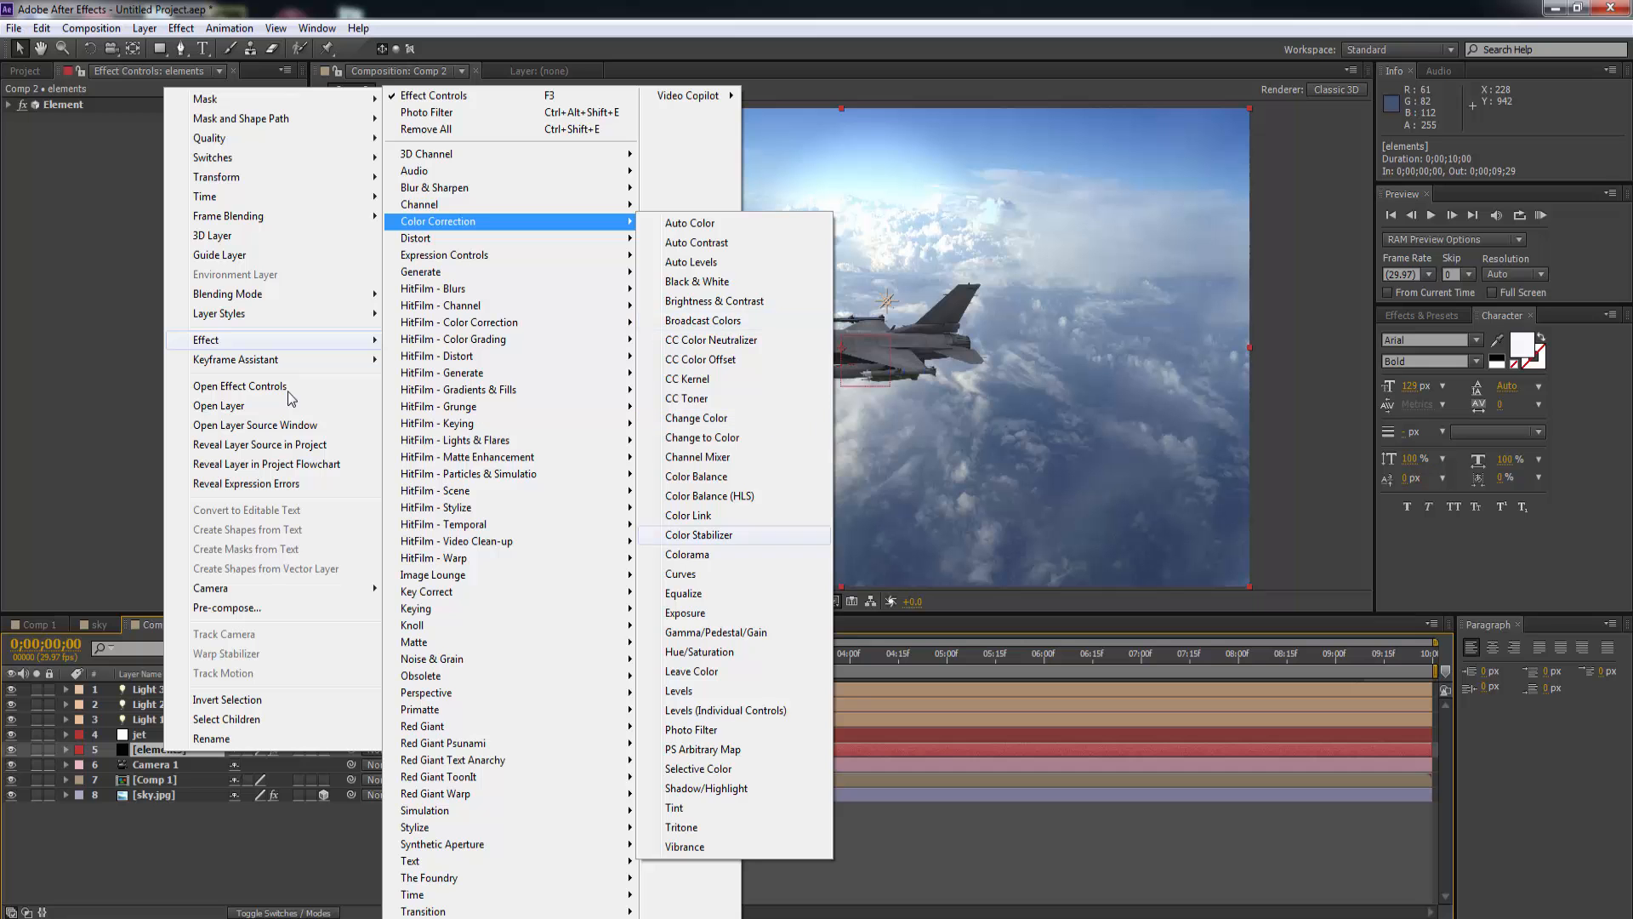
{"action": "left_click", "coordinate": [691, 729]}
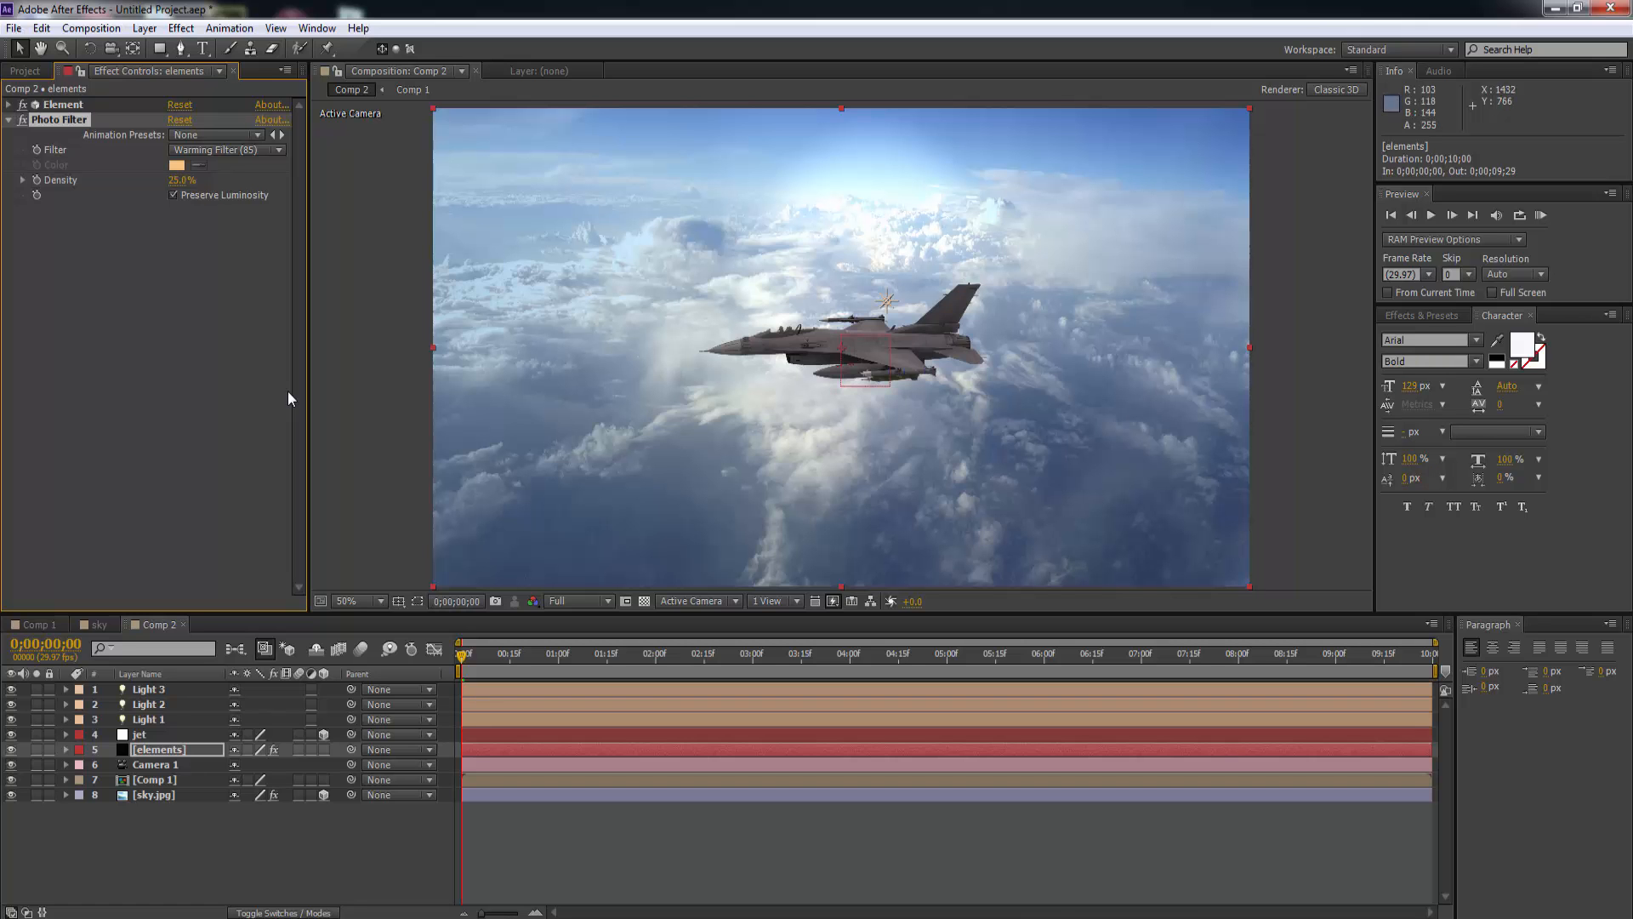
{"action": "left_click", "coordinate": [580, 601]}
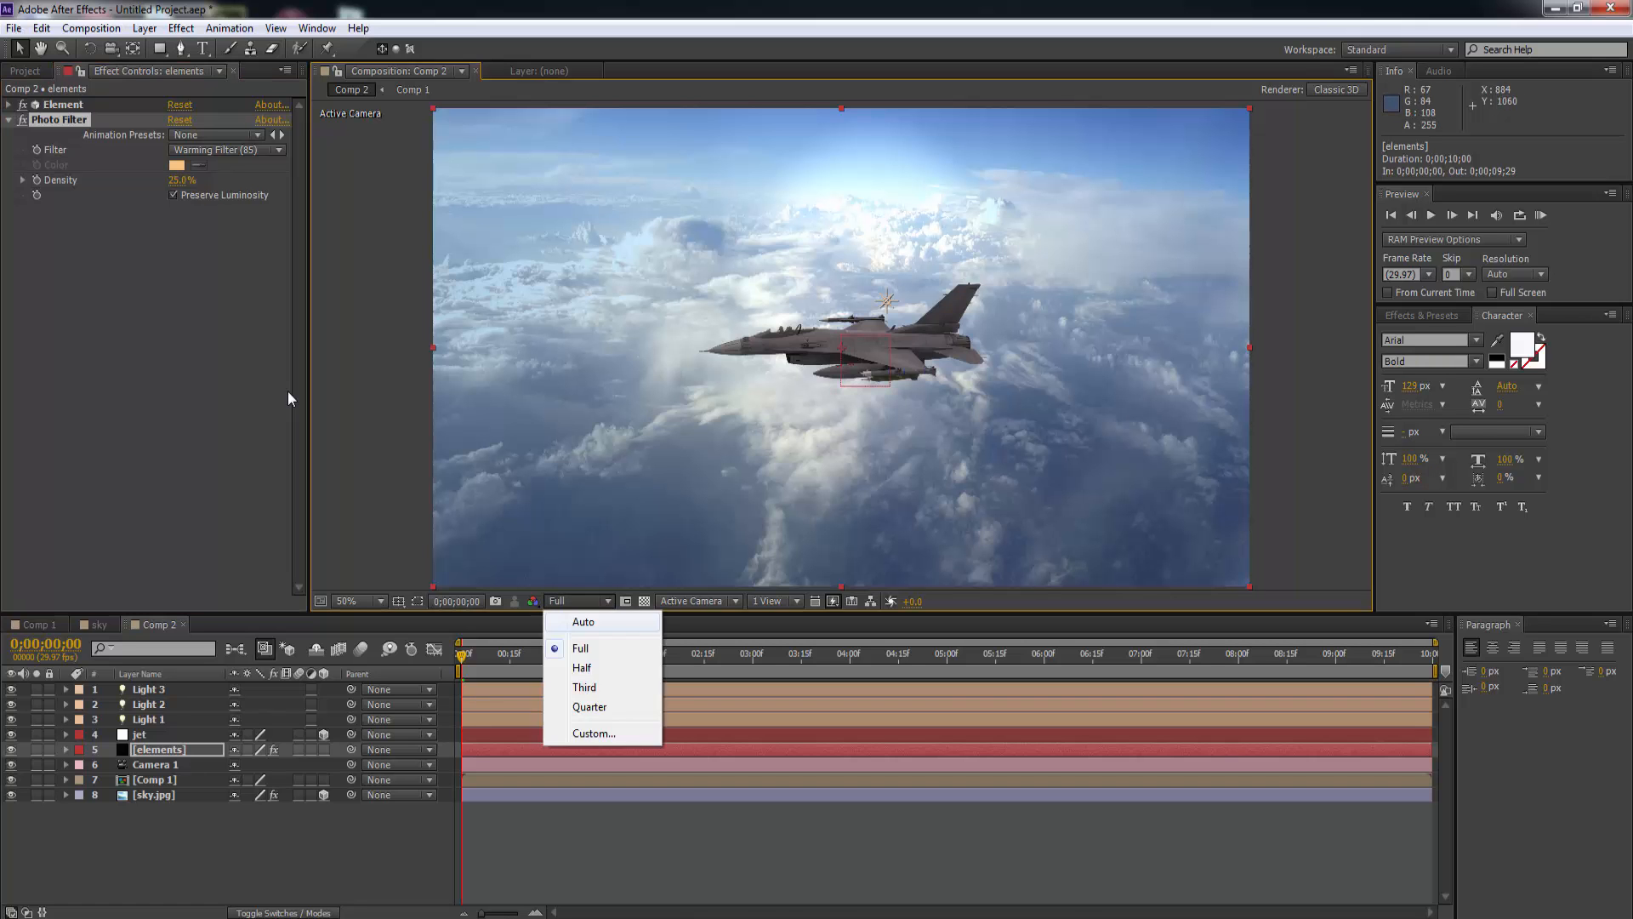
{"action": "left_click", "coordinate": [588, 668]}
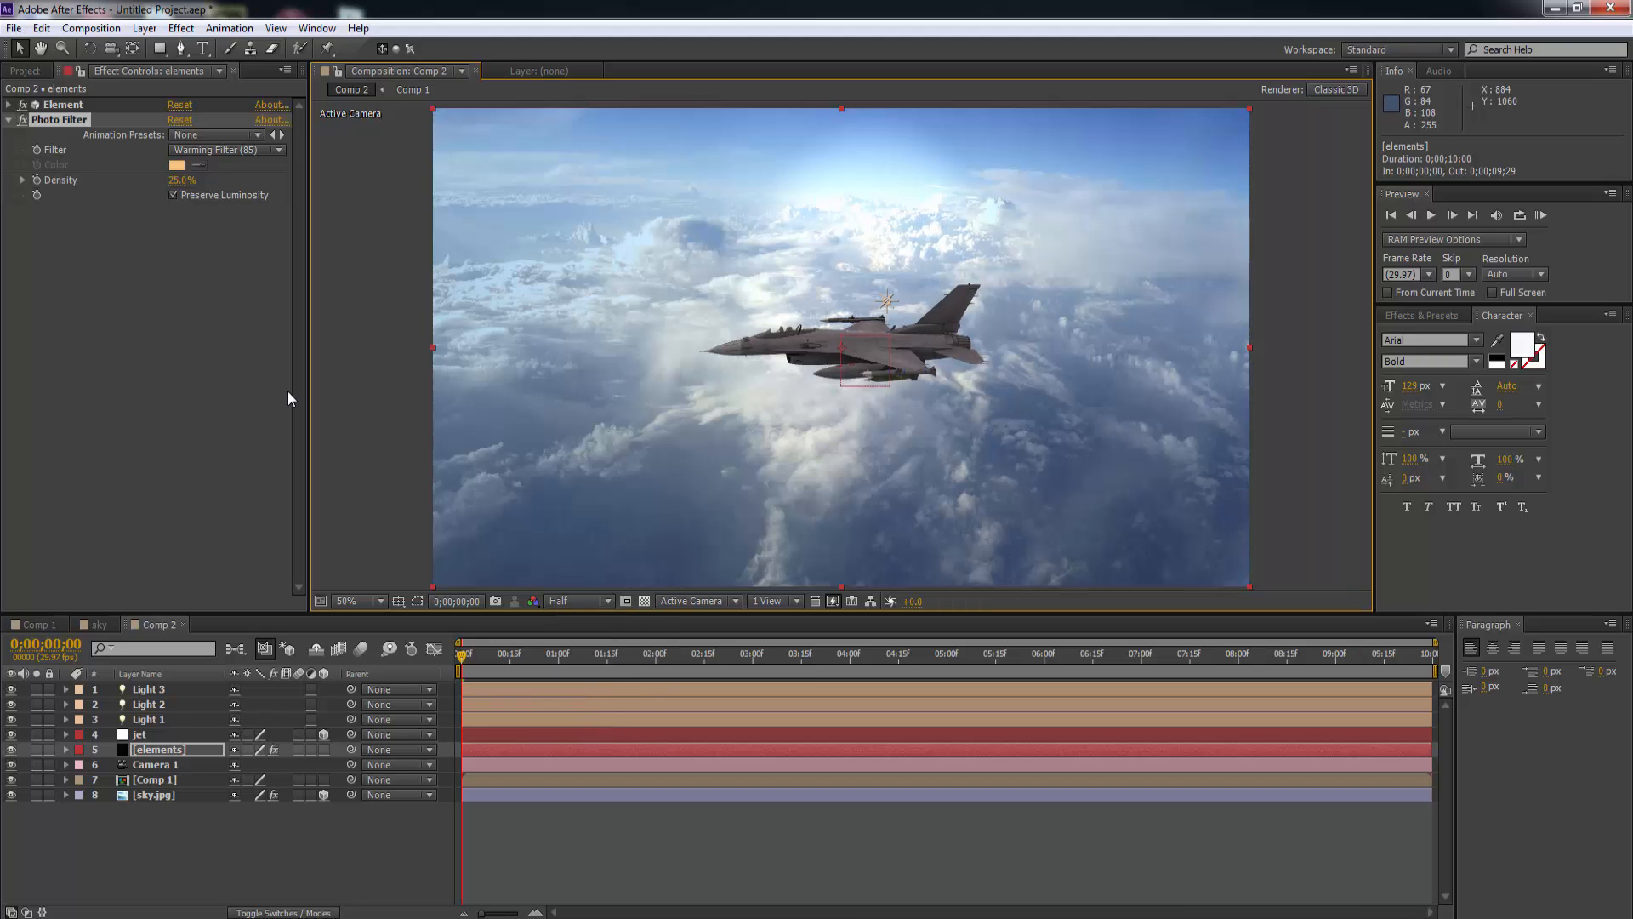
Expand the jet null's transform properties and set its rotation to 43° on X, 7° on Y and 20° on Z.
{"action": "key", "text": "ctrl+Up"}
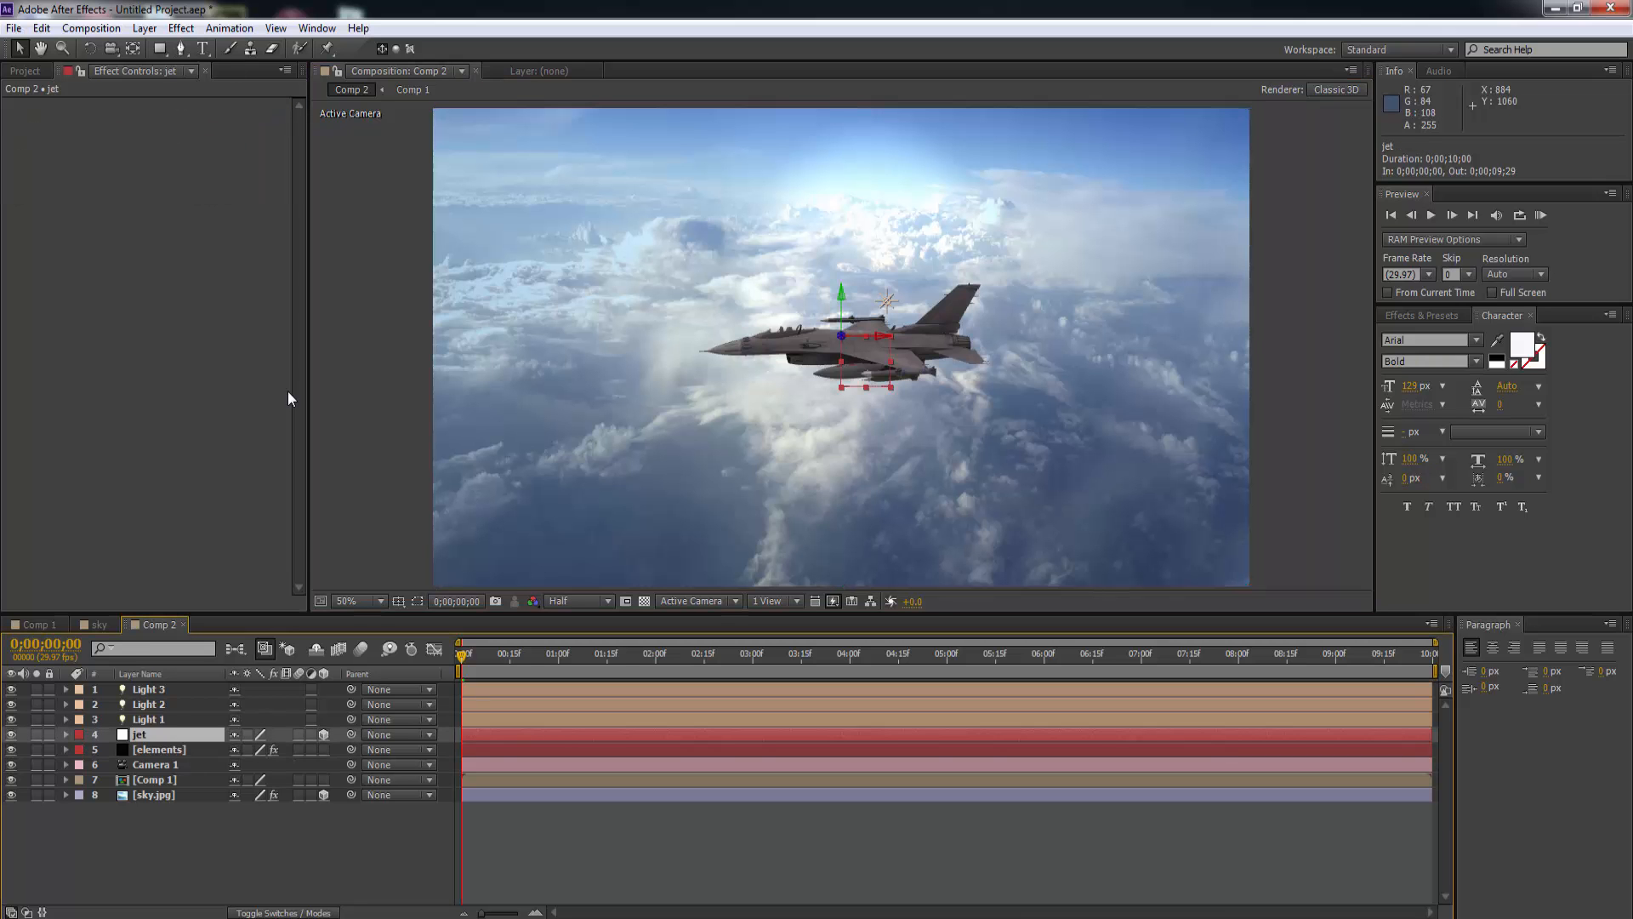
{"action": "key", "text": "ctrl+grave"}
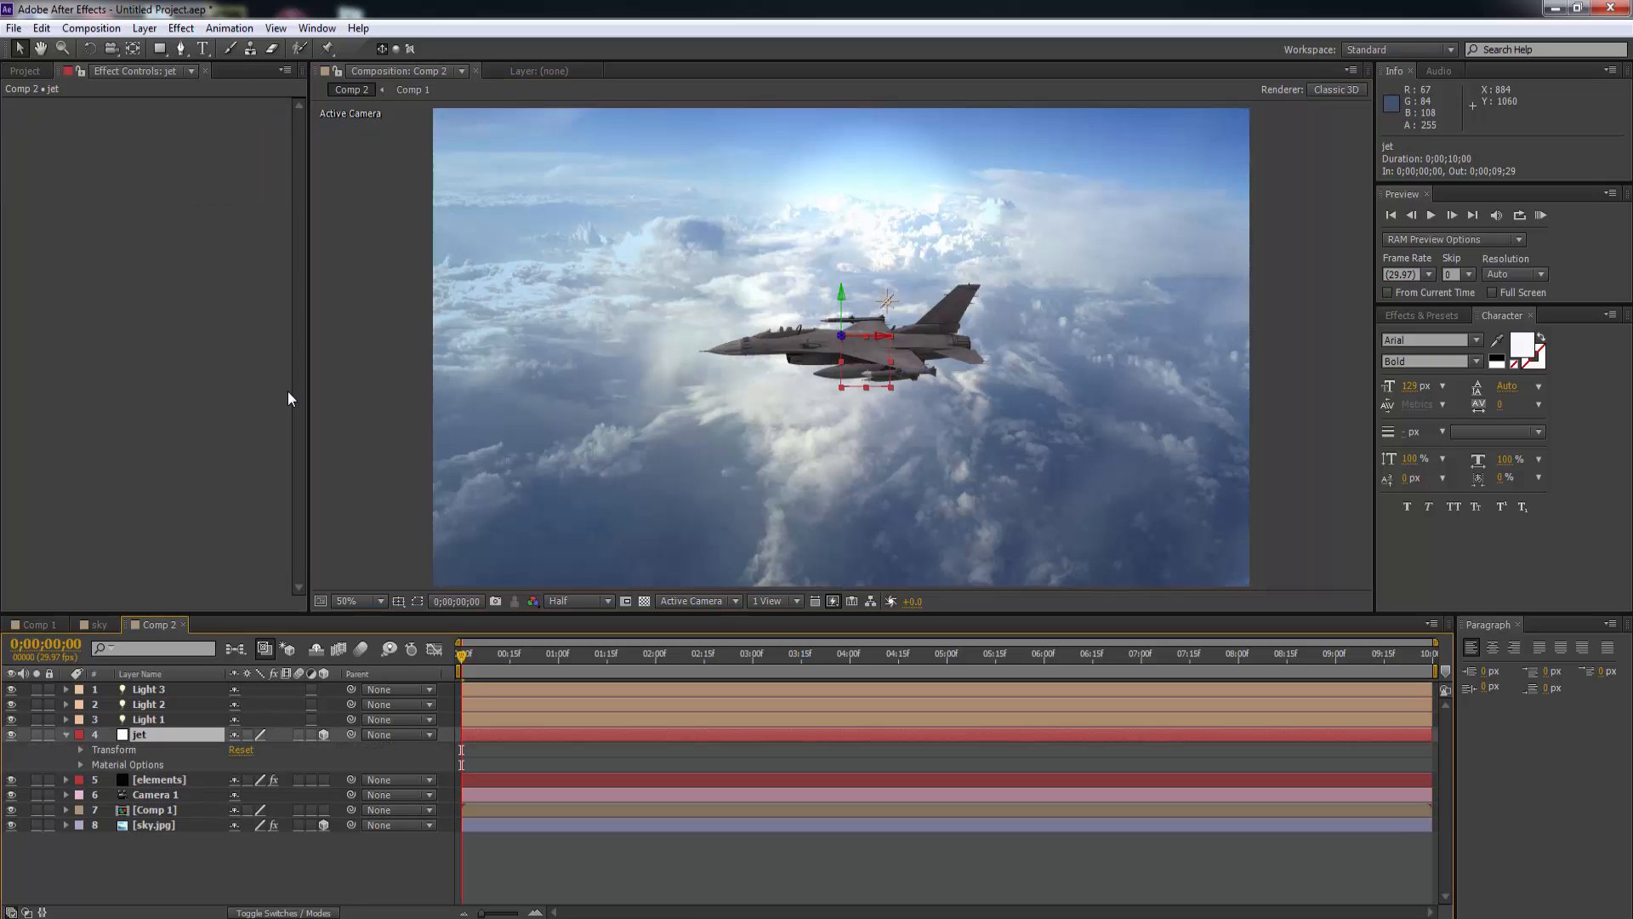
{"action": "key", "text": "ctrl+grave"}
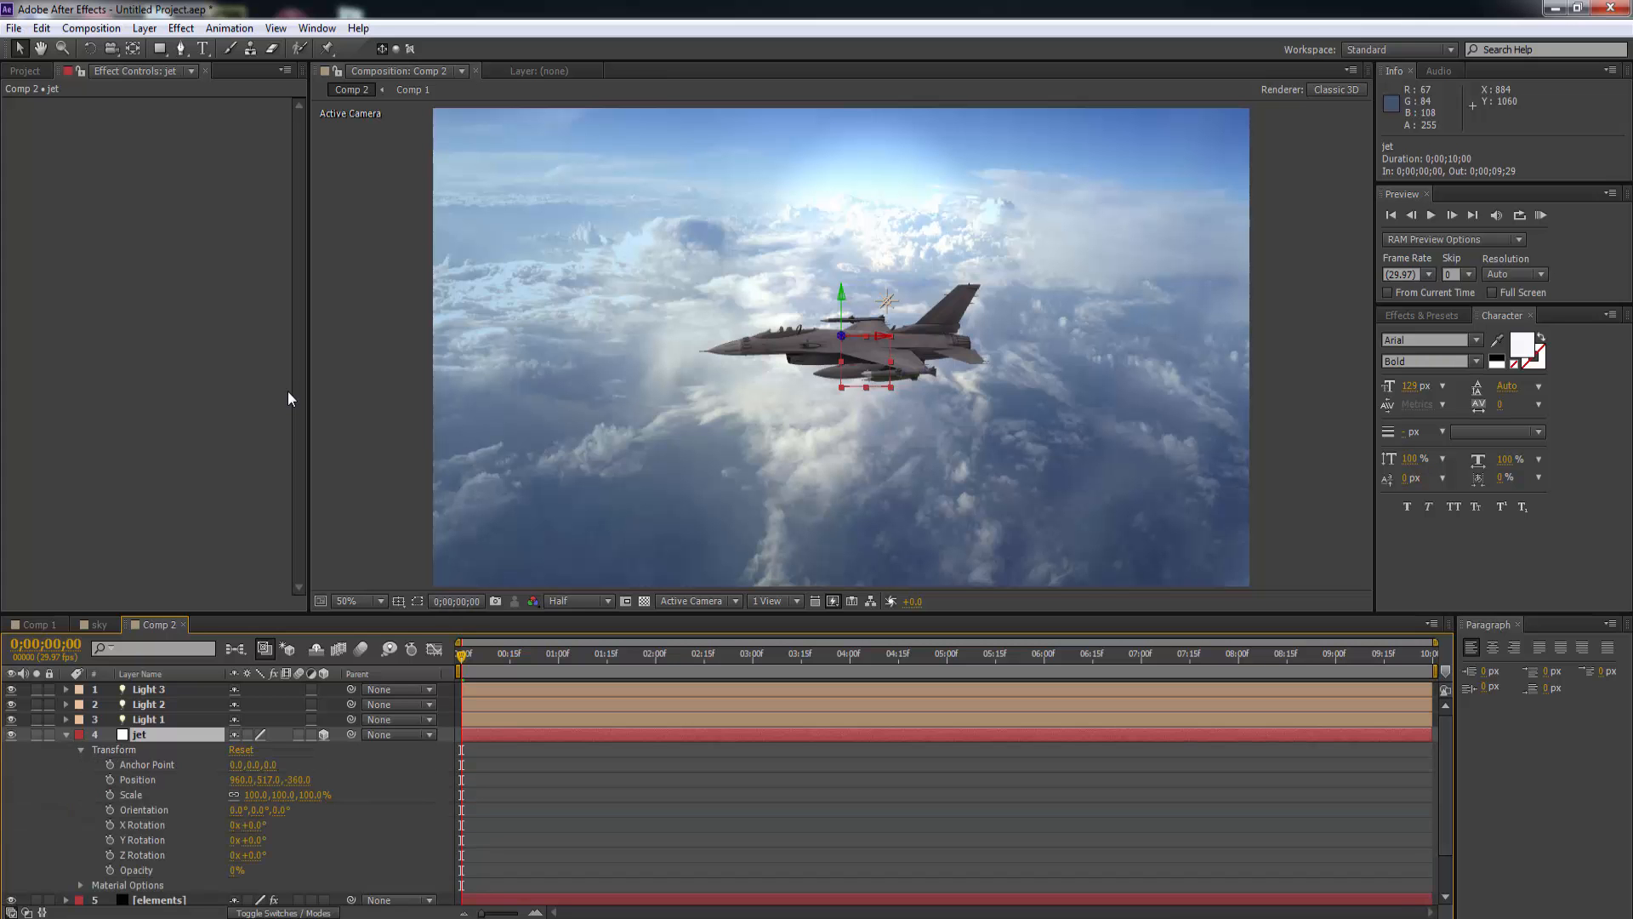
{"action": "left_click_drag", "start_coordinate": [254, 825], "coordinate": [271, 826]}
{"action": "key", "text": "Return"}
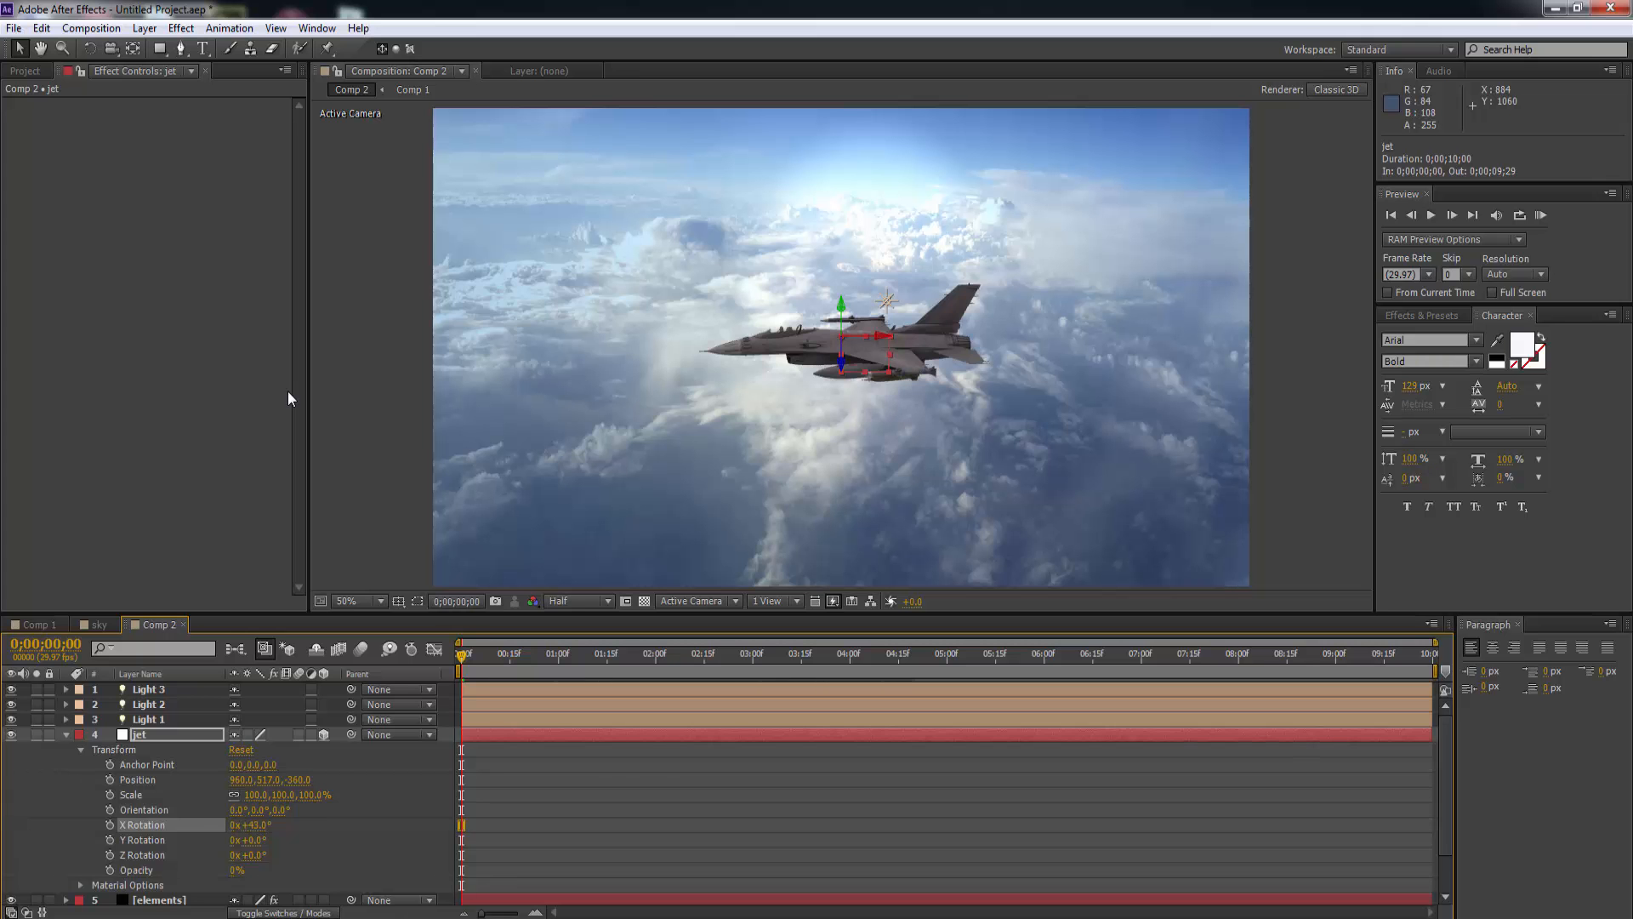
{"action": "mouse_move", "coordinate": [254, 841]}
{"action": "left_mouse_down"}
{"action": "mouse_move", "coordinate": [284, 841]}
{"action": "mouse_move", "coordinate": [260, 841]}
{"action": "mouse_move", "coordinate": [255, 856]}
{"action": "mouse_move", "coordinate": [272, 856]}
{"action": "left_mouse_up"}
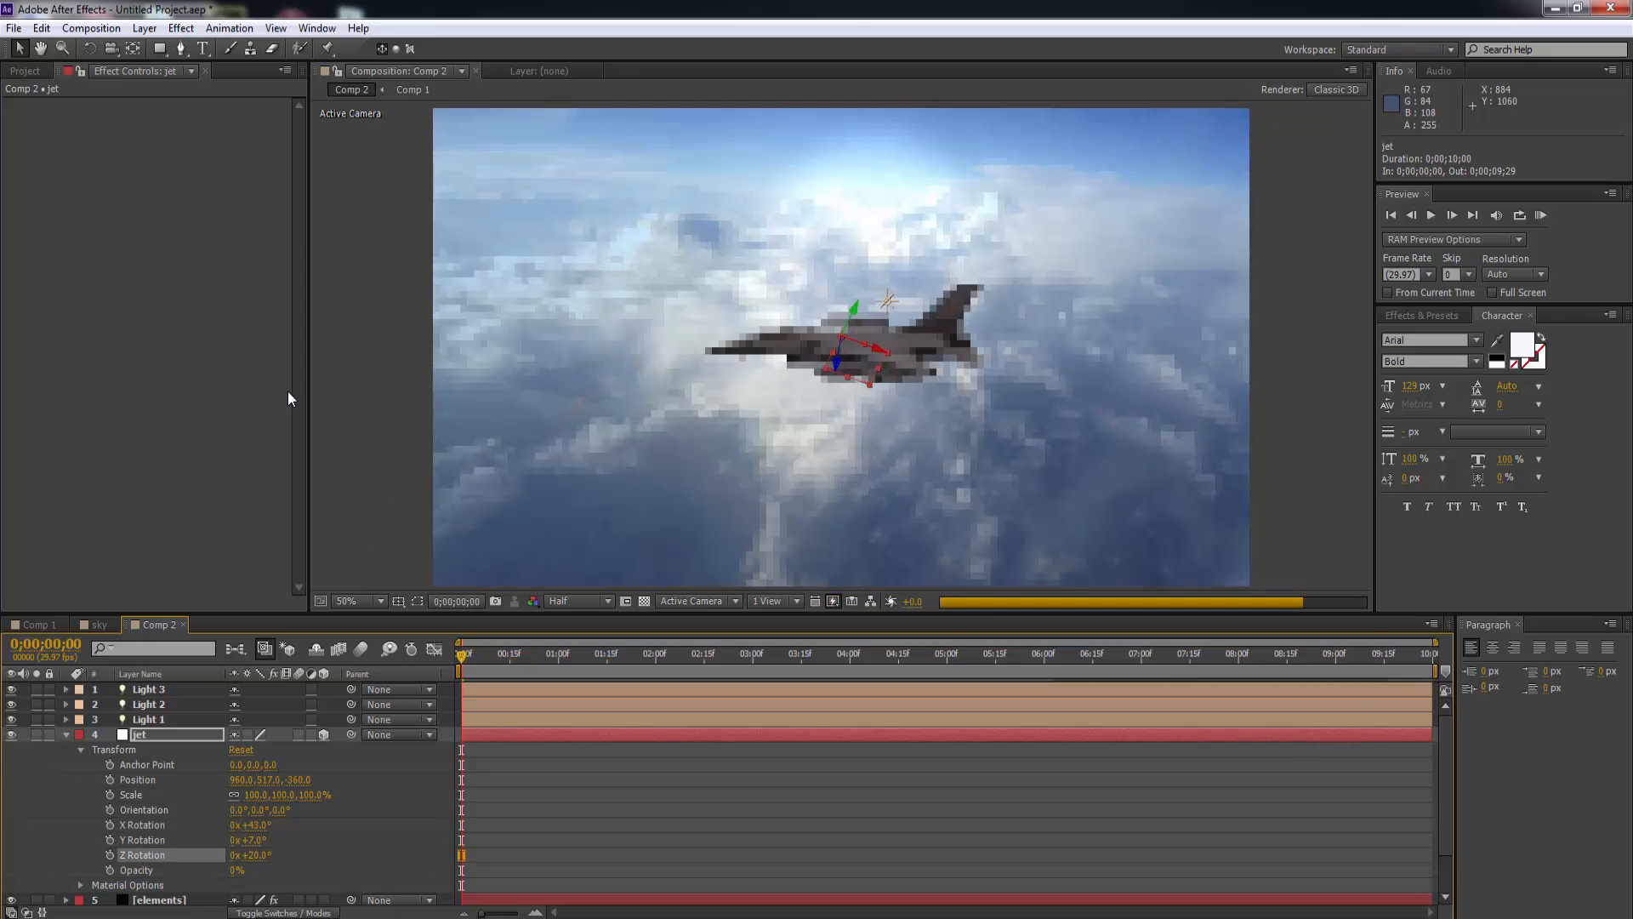
{"action": "left_click", "coordinate": [290, 393]}
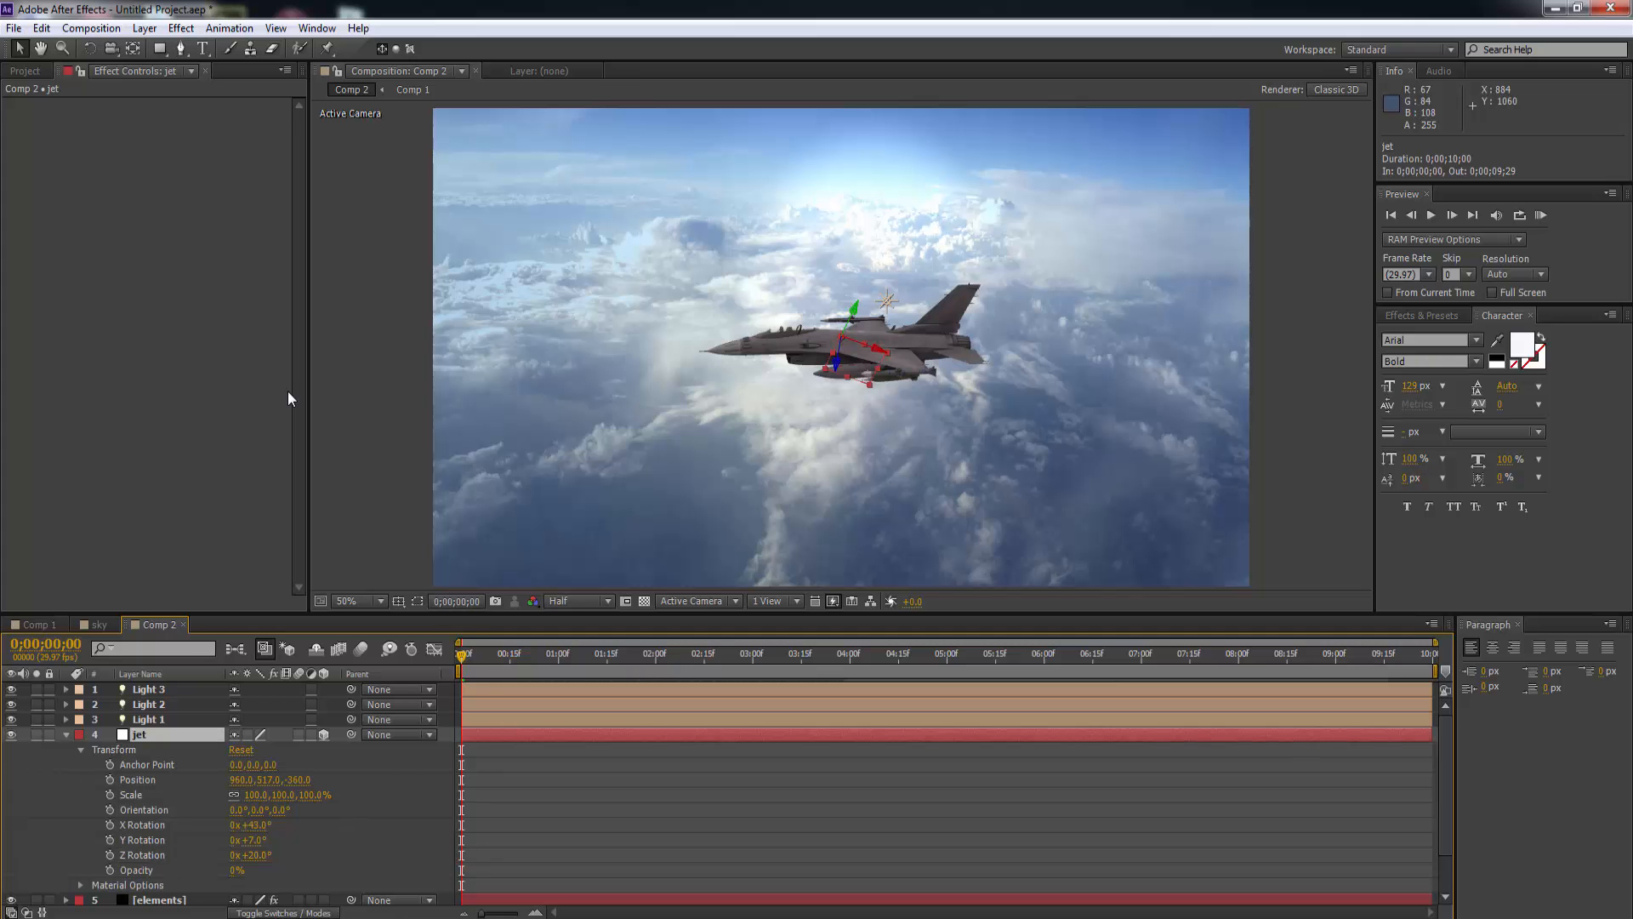
Set the jet null's anchor point Z to 231 and its position Z to -333.
{"action": "left_click_drag", "start_coordinate": [270, 765], "coordinate": [441, 765]}
{"action": "key", "text": "Return"}
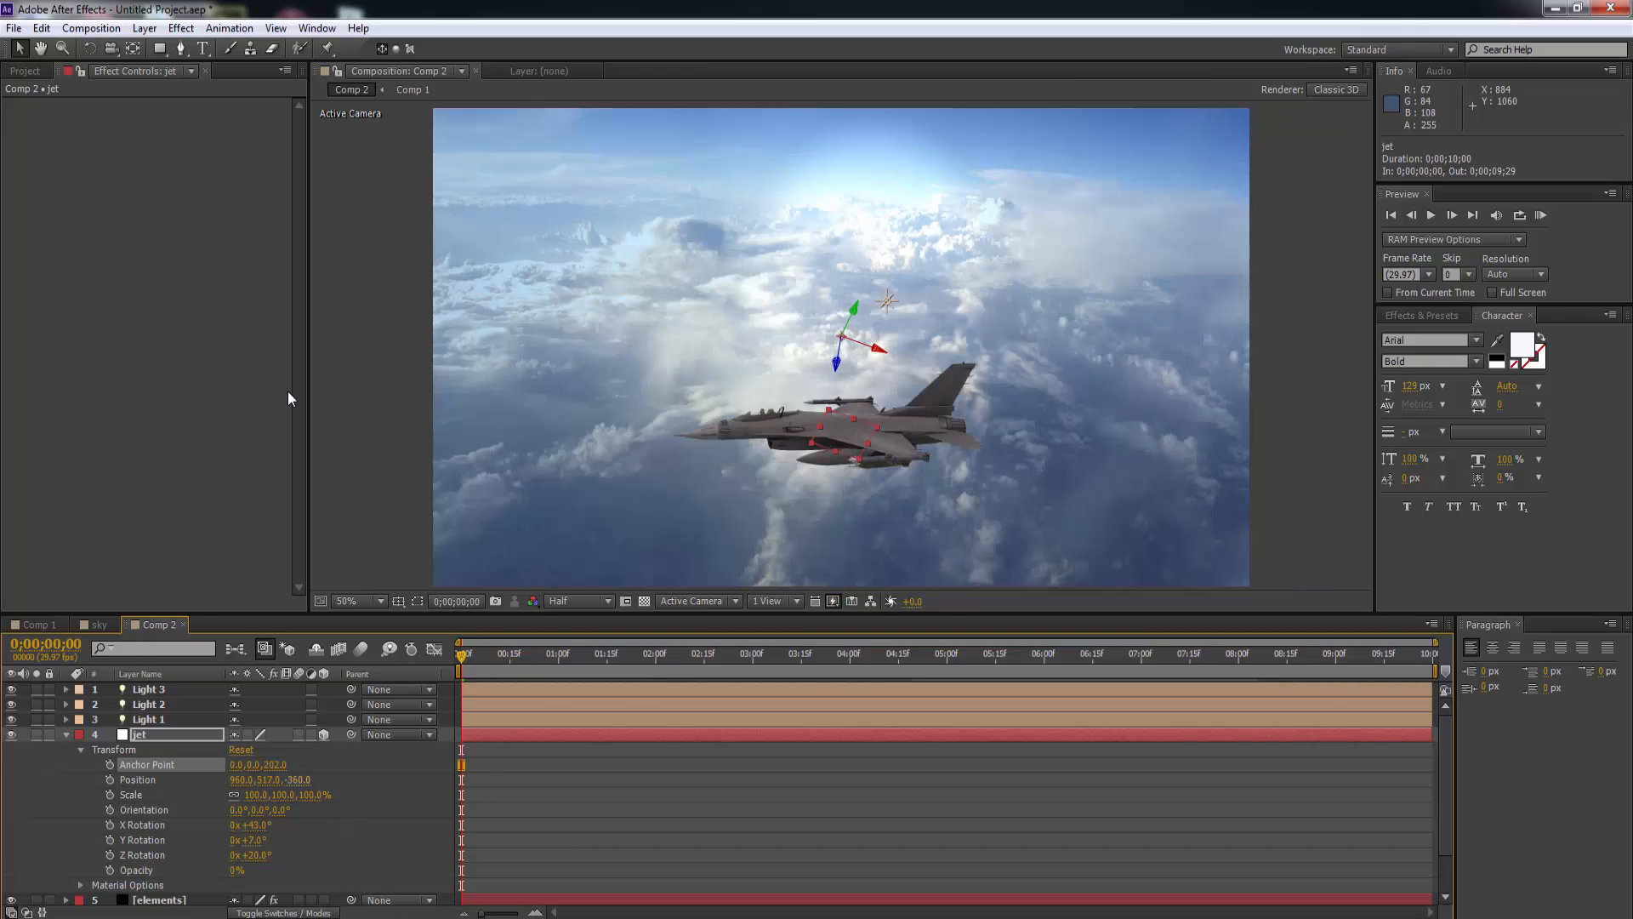
{"action": "mouse_move", "coordinate": [296, 780]}
{"action": "left_mouse_down"}
{"action": "mouse_move", "coordinate": [320, 780]}
{"action": "mouse_move", "coordinate": [280, 765]}
{"action": "mouse_move", "coordinate": [294, 764]}
{"action": "left_mouse_up"}
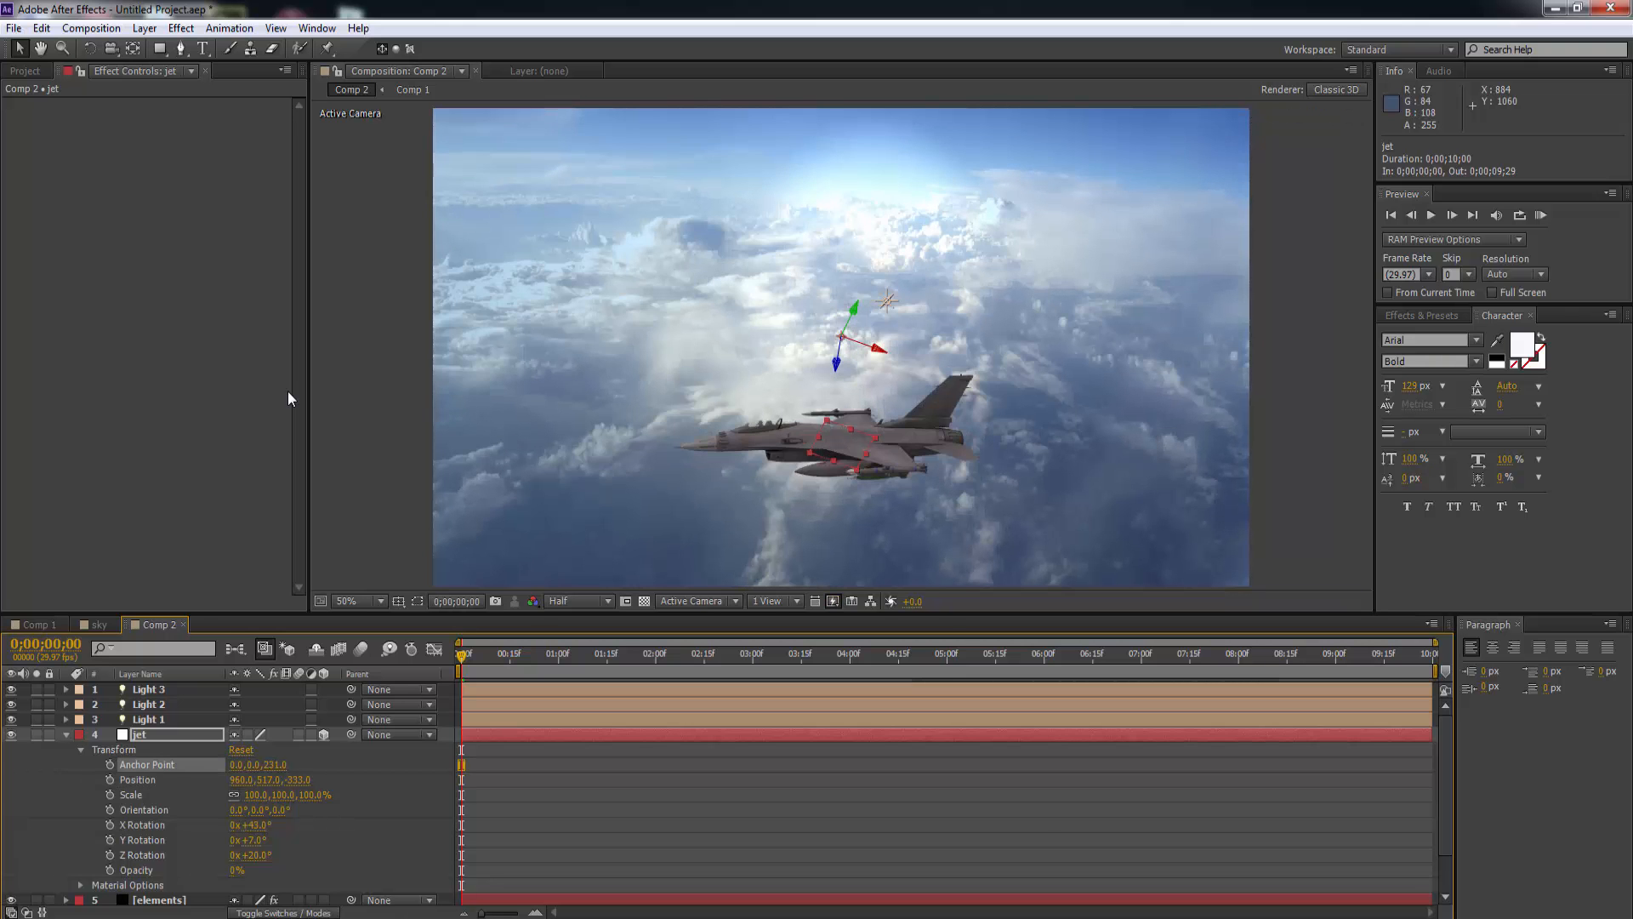
Keyframe the jet null's anchor point at the start and lower its Z value to about 3 at 0;00;09;28.
{"action": "left_click", "coordinate": [110, 764]}
{"action": "key", "text": "space"}
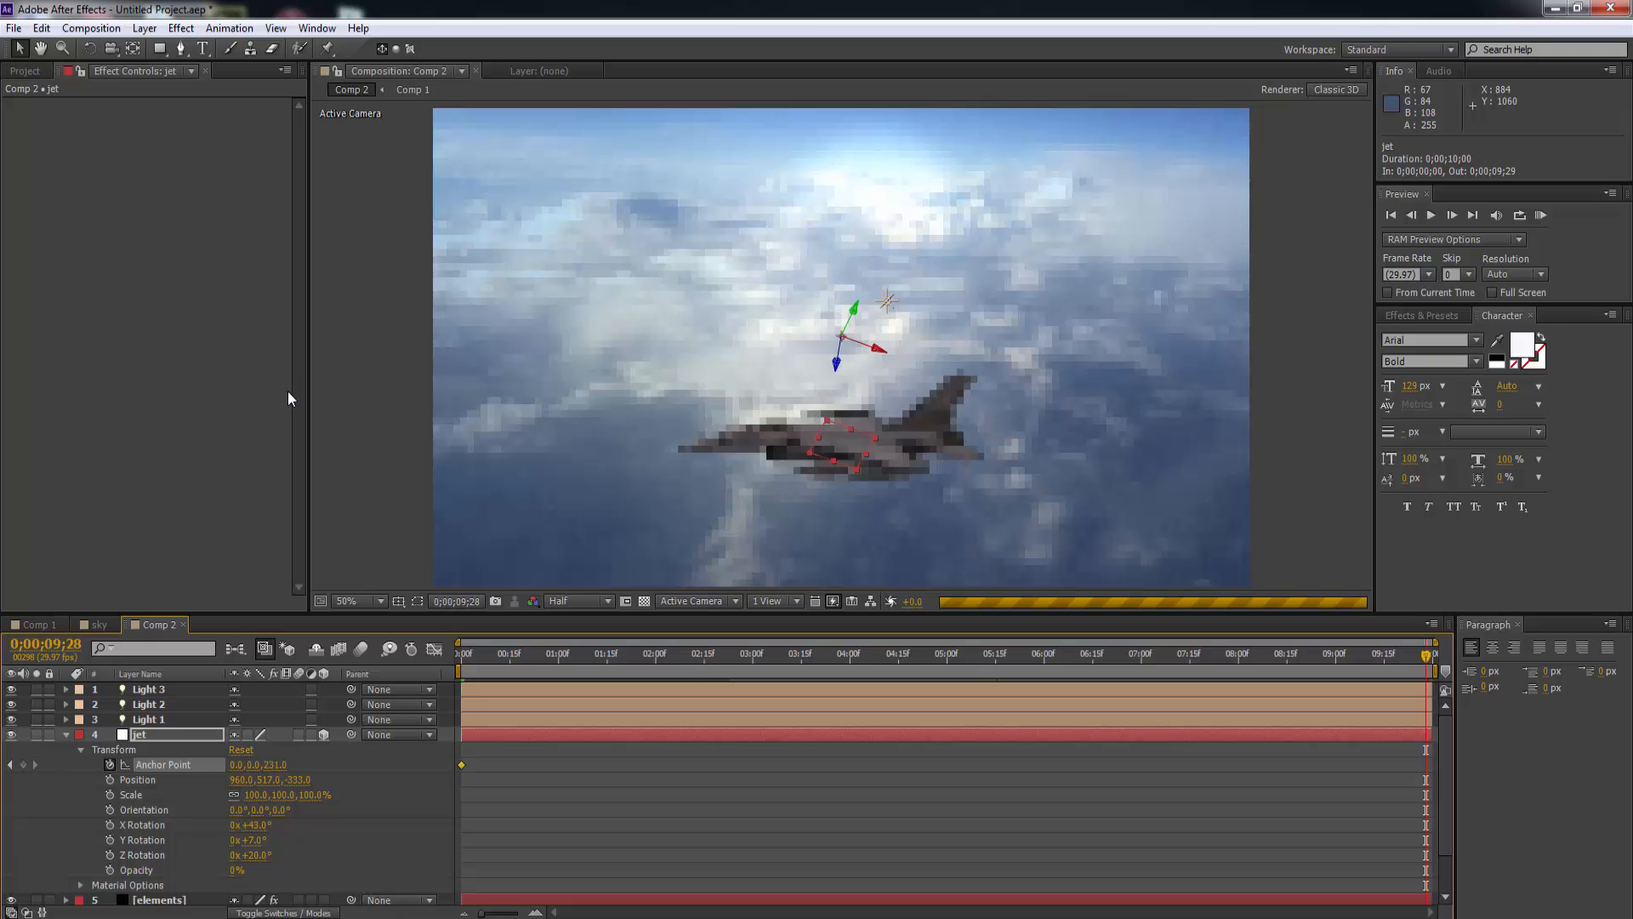
{"action": "left_click_drag", "start_coordinate": [274, 765], "coordinate": [85, 765]}
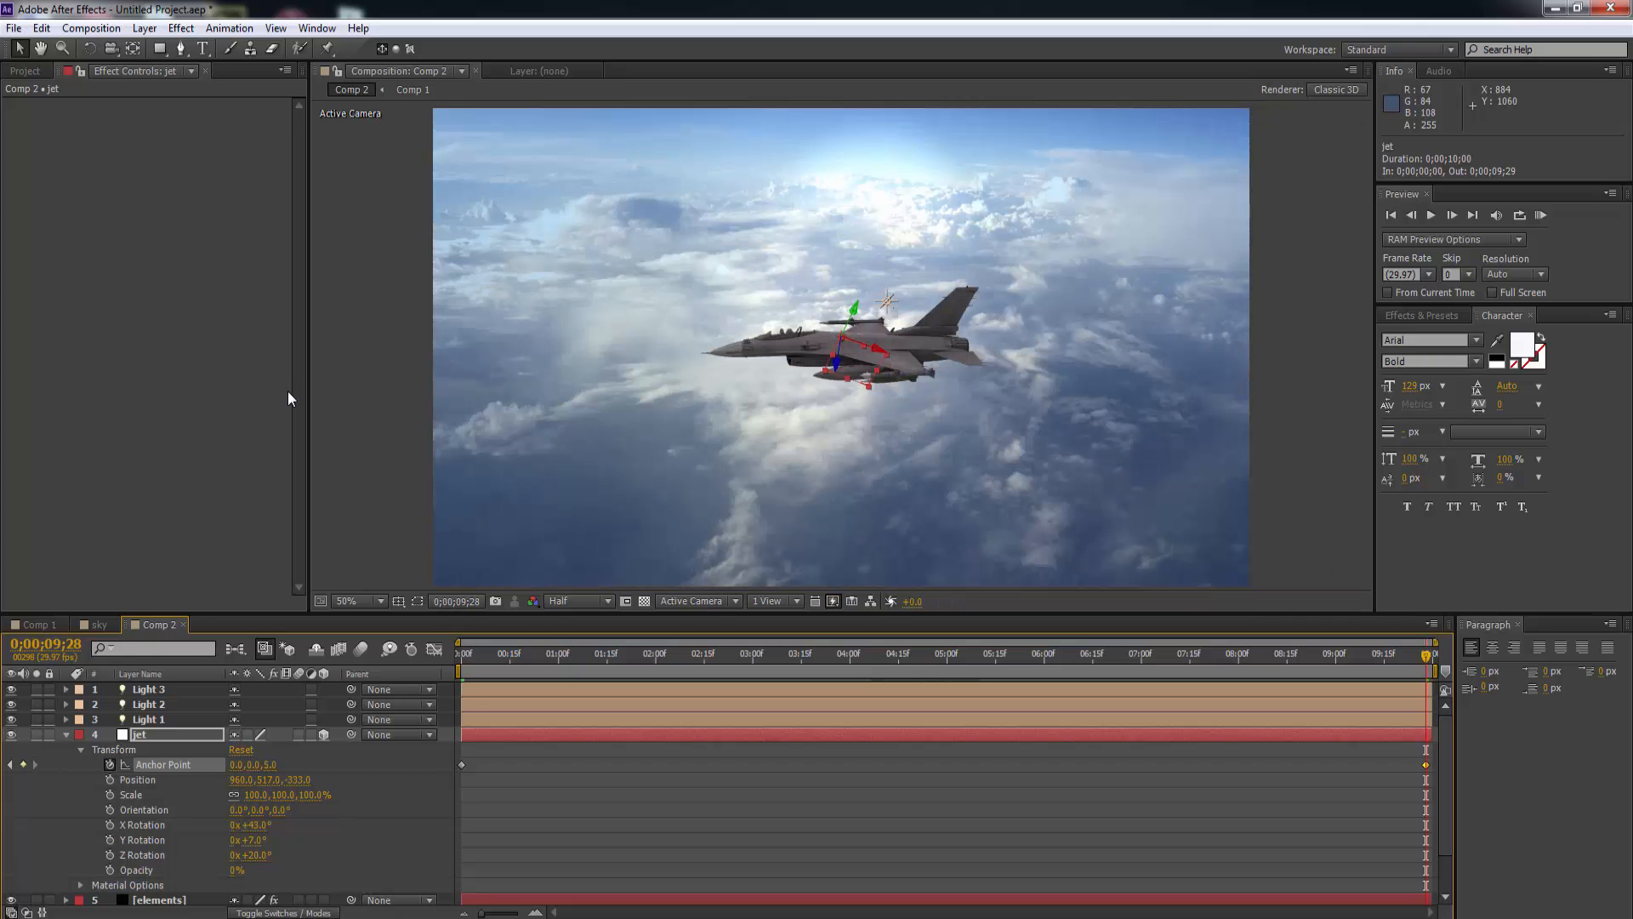
Play a RAM preview of the jet's movement and scrub through the opening frames.
{"action": "left_click_drag", "start_coordinate": [1426, 656], "coordinate": [558, 656]}
{"action": "key", "text": "KP_0"}
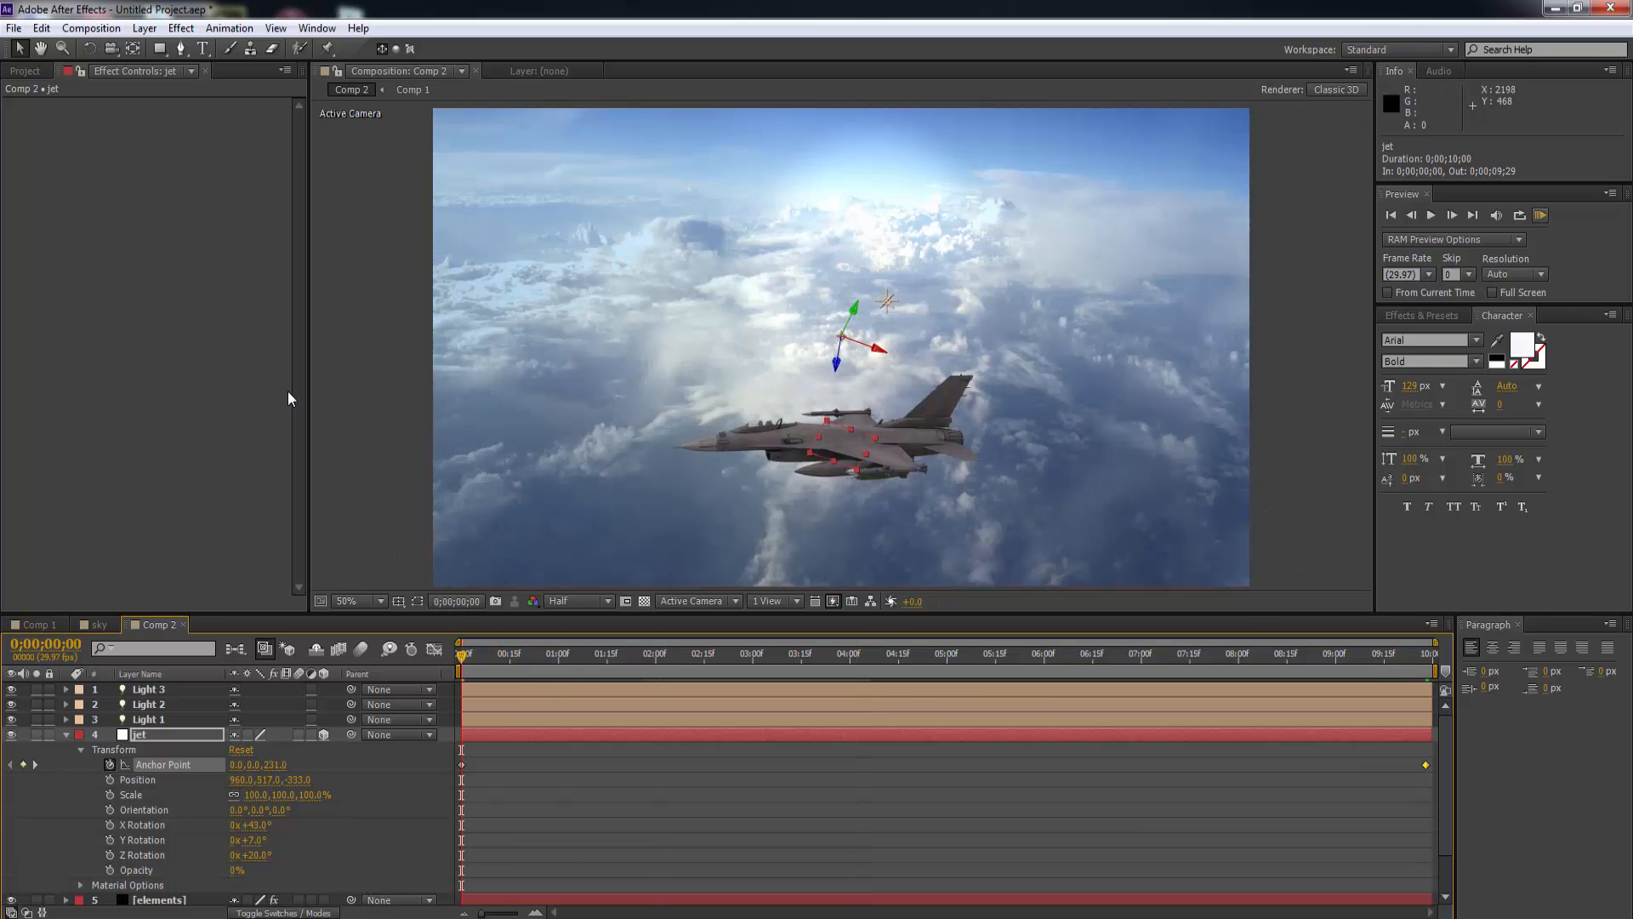
{"action": "key", "text": "KP_0"}
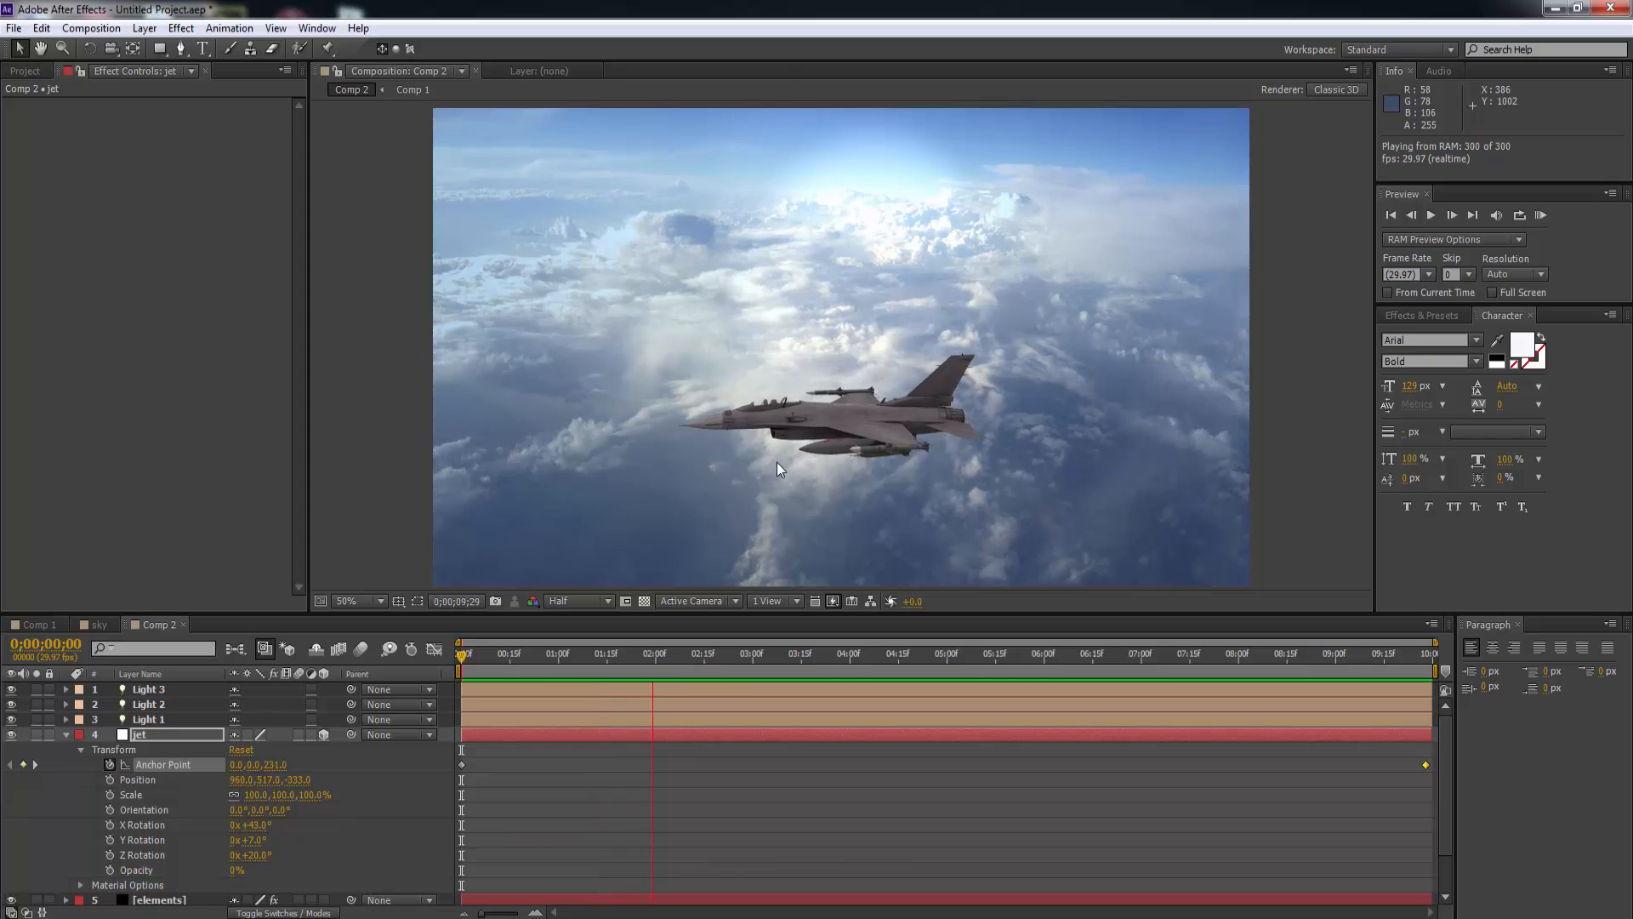
{"action": "left_click", "coordinate": [667, 661]}
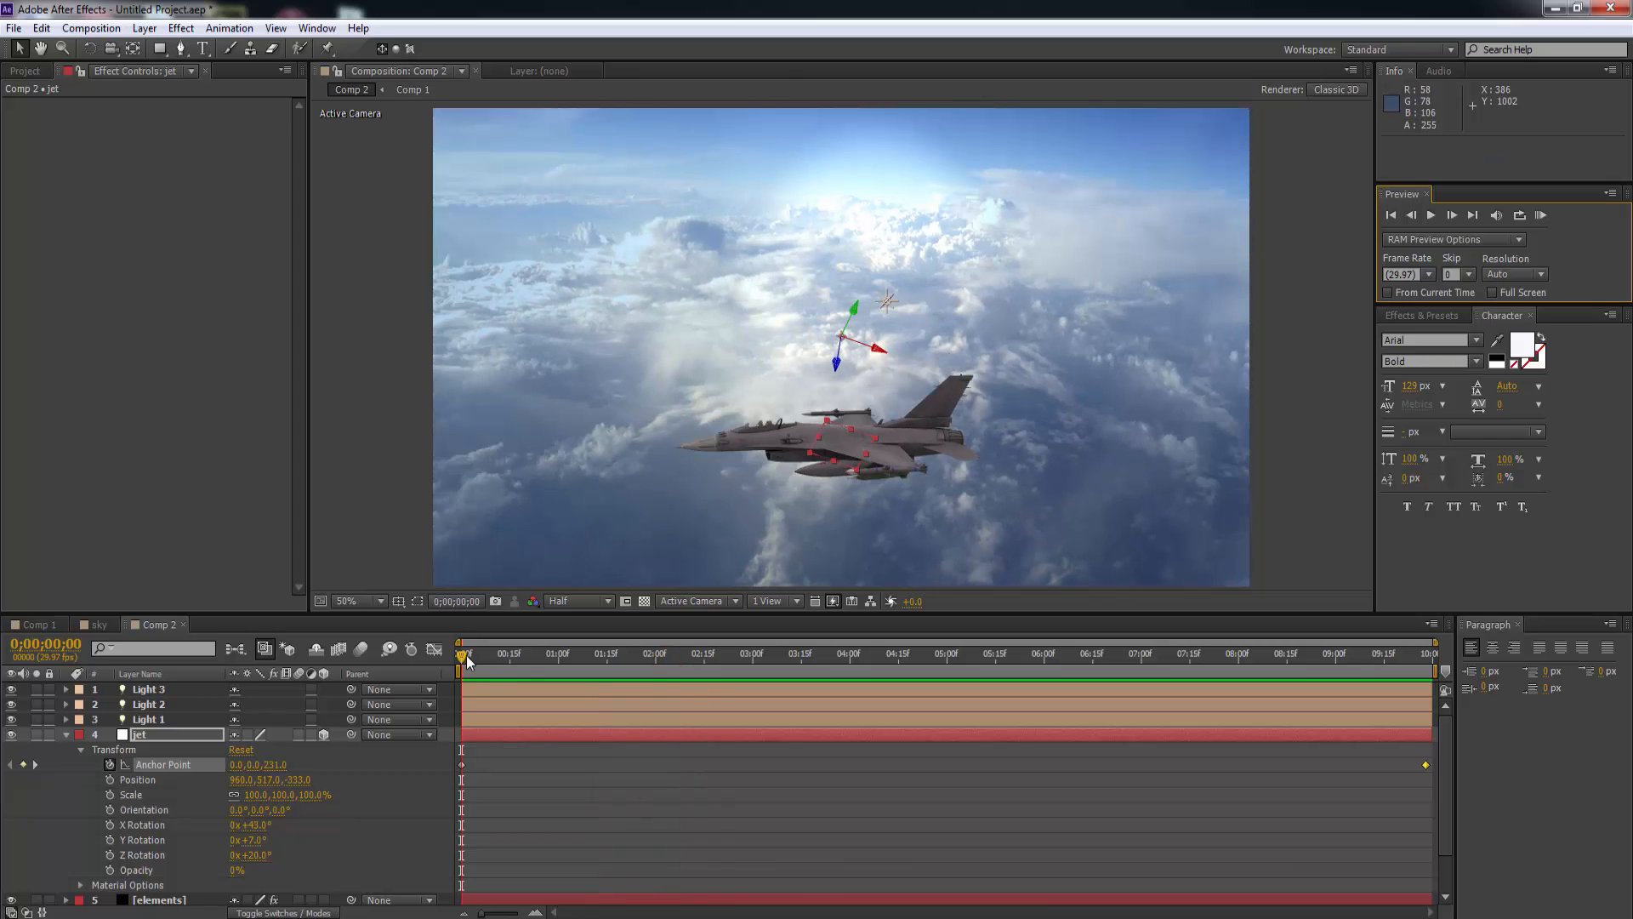
{"action": "left_click_drag", "start_coordinate": [475, 653], "coordinate": [516, 660]}
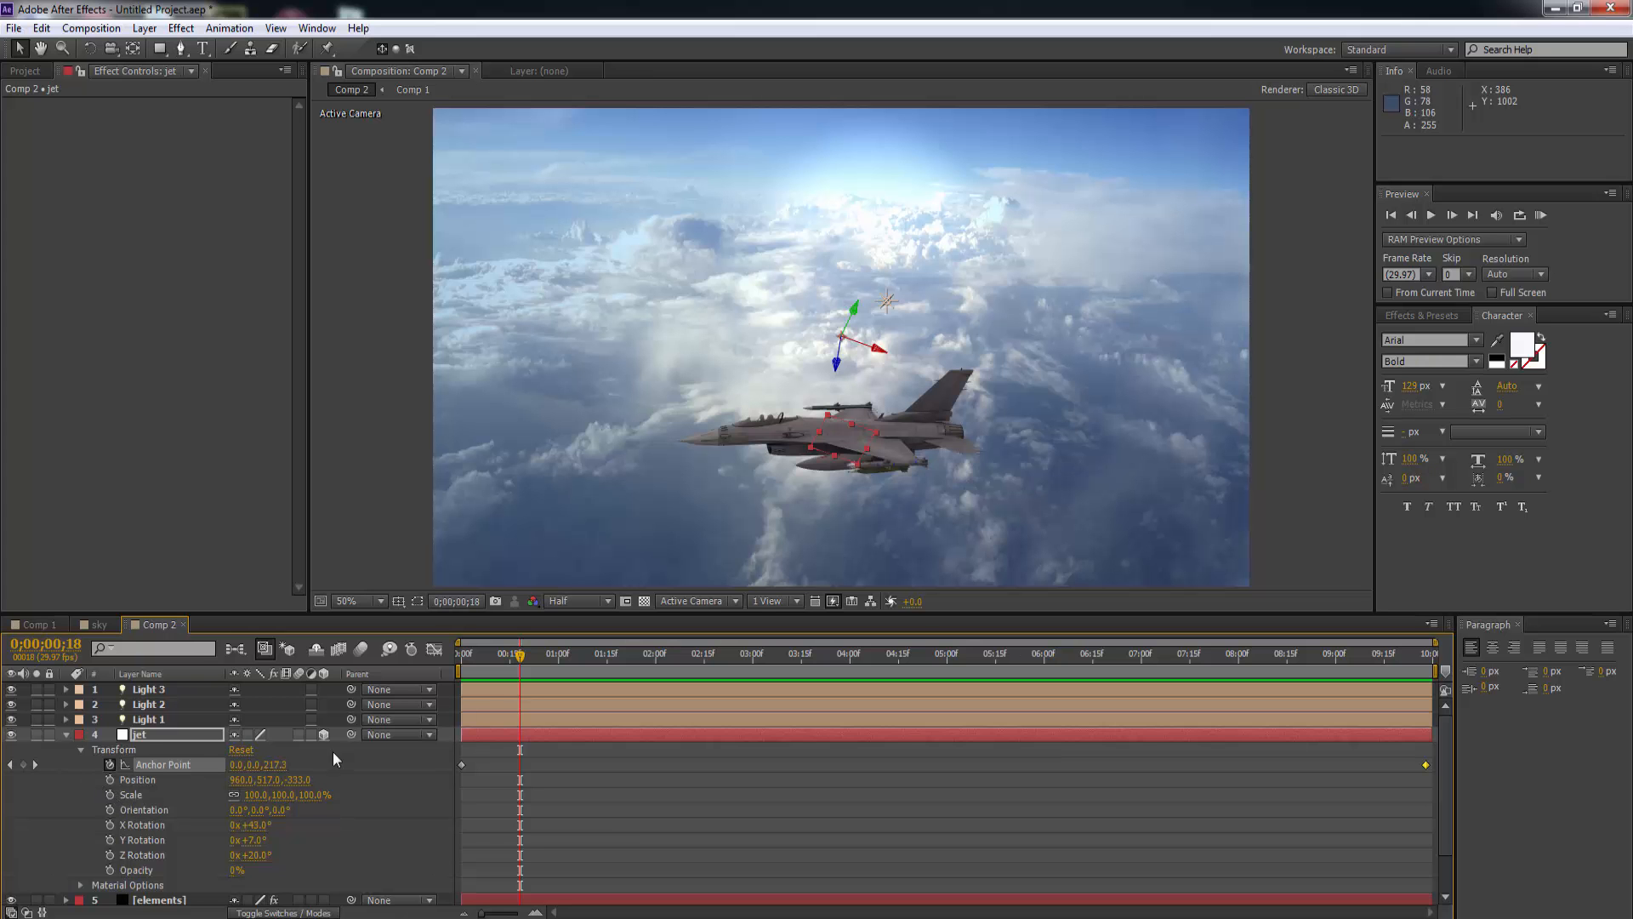
{"action": "left_click_drag", "start_coordinate": [517, 662], "coordinate": [436, 658]}
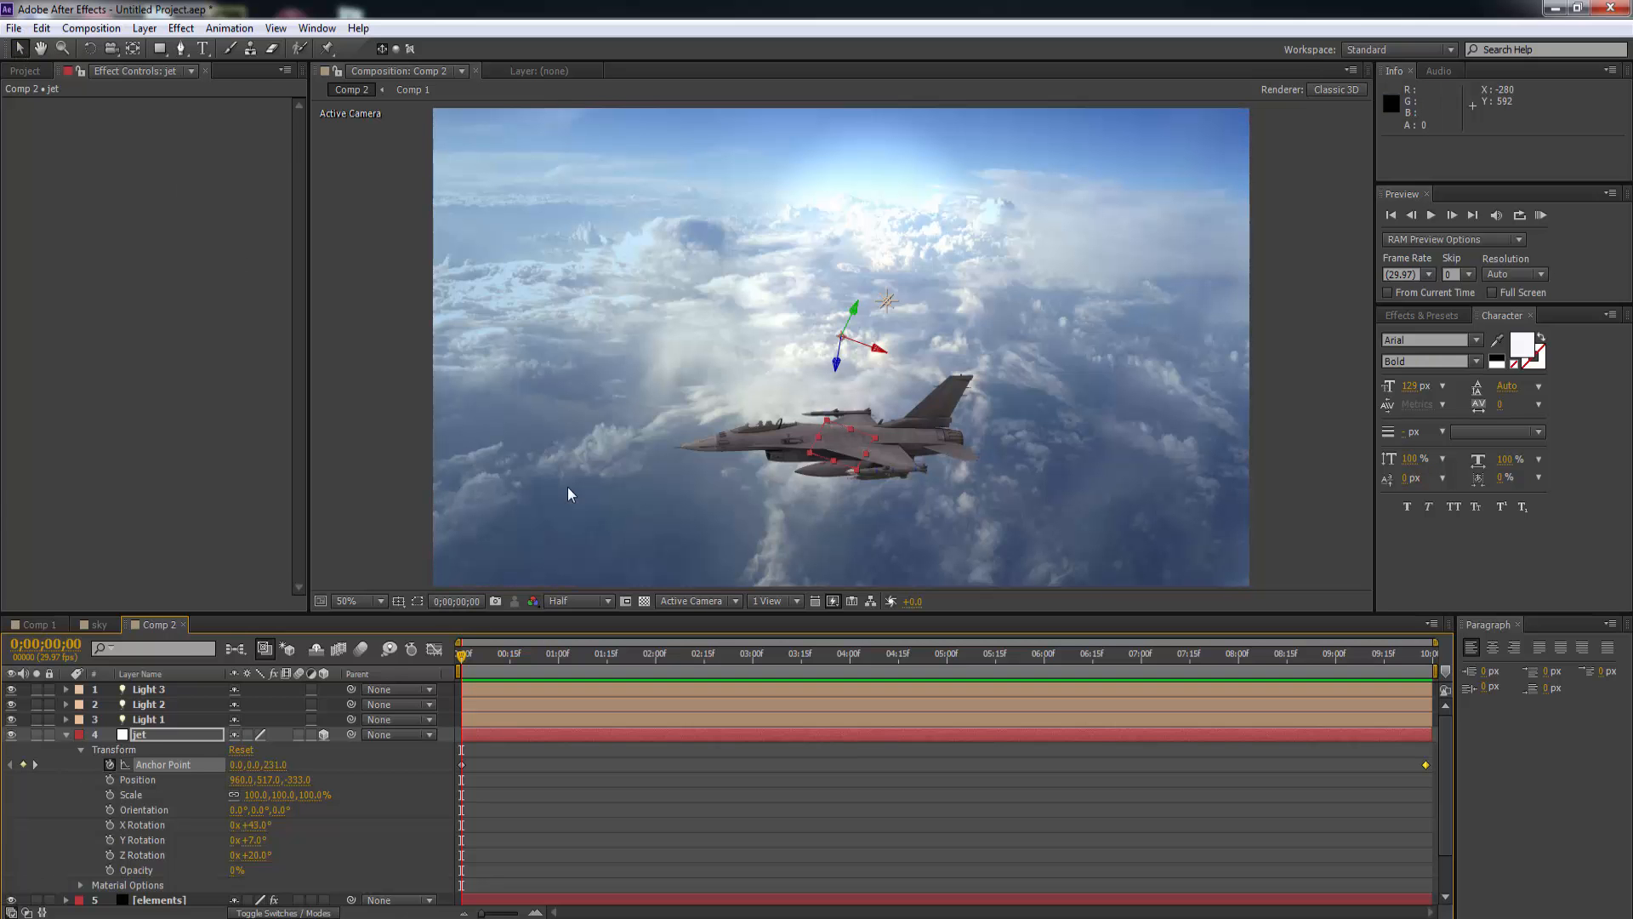
Set the jet null's Z orientation to 11° and keyframe its X rotation from 50° at the start to 125° at 0;00;09;29.
{"action": "left_click", "coordinate": [838, 434]}
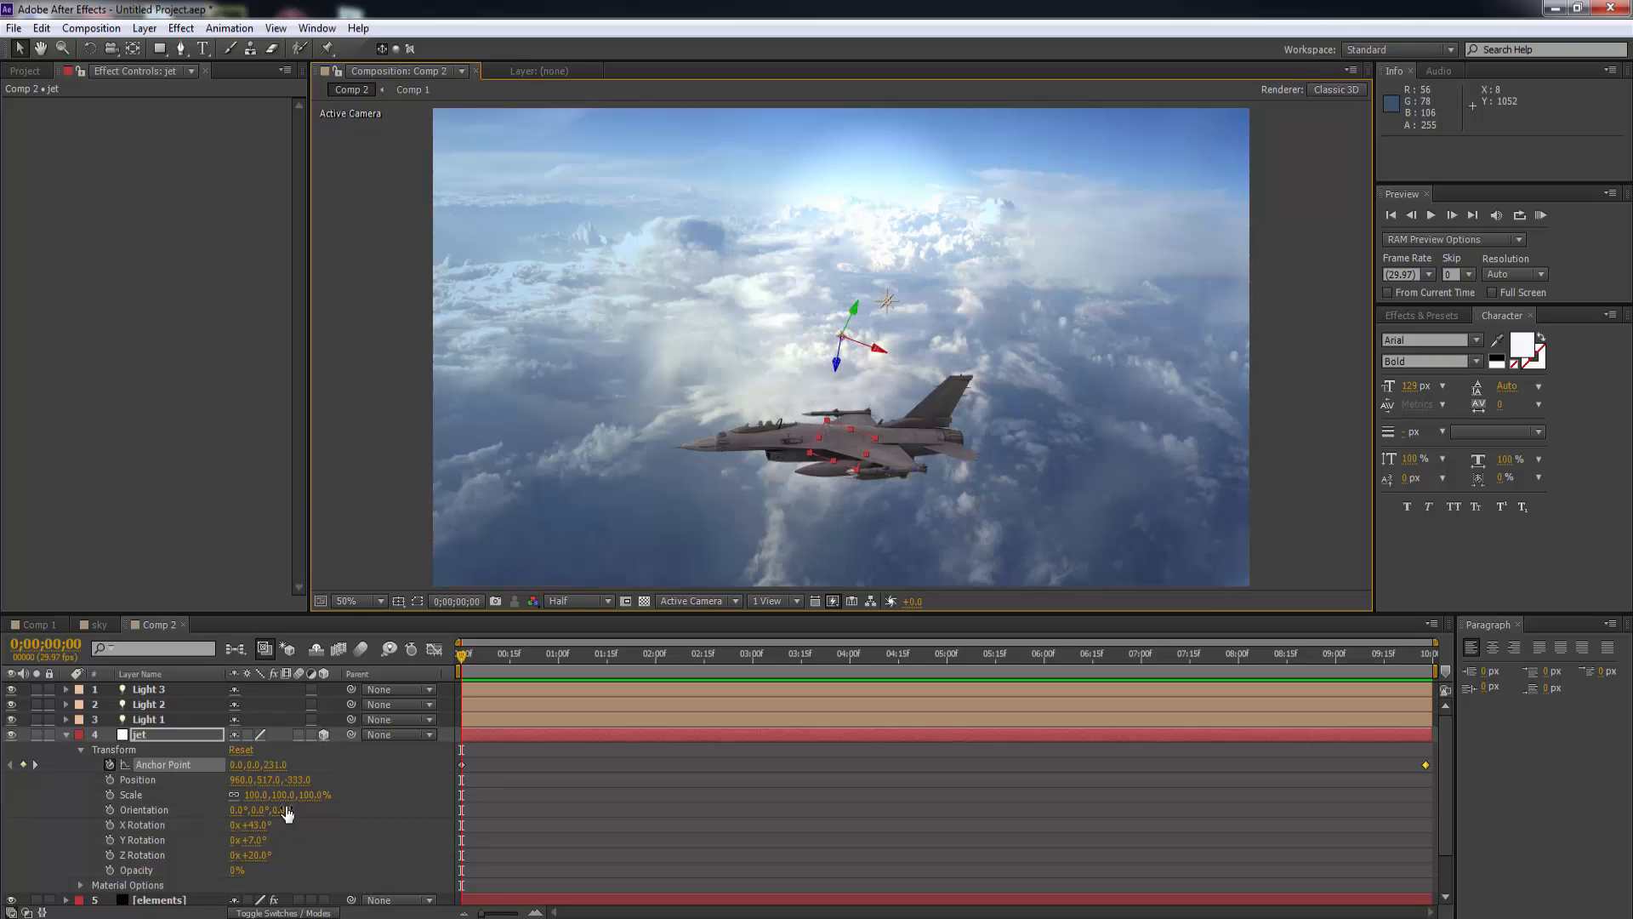
{"action": "left_click_drag", "start_coordinate": [287, 812], "coordinate": [259, 825]}
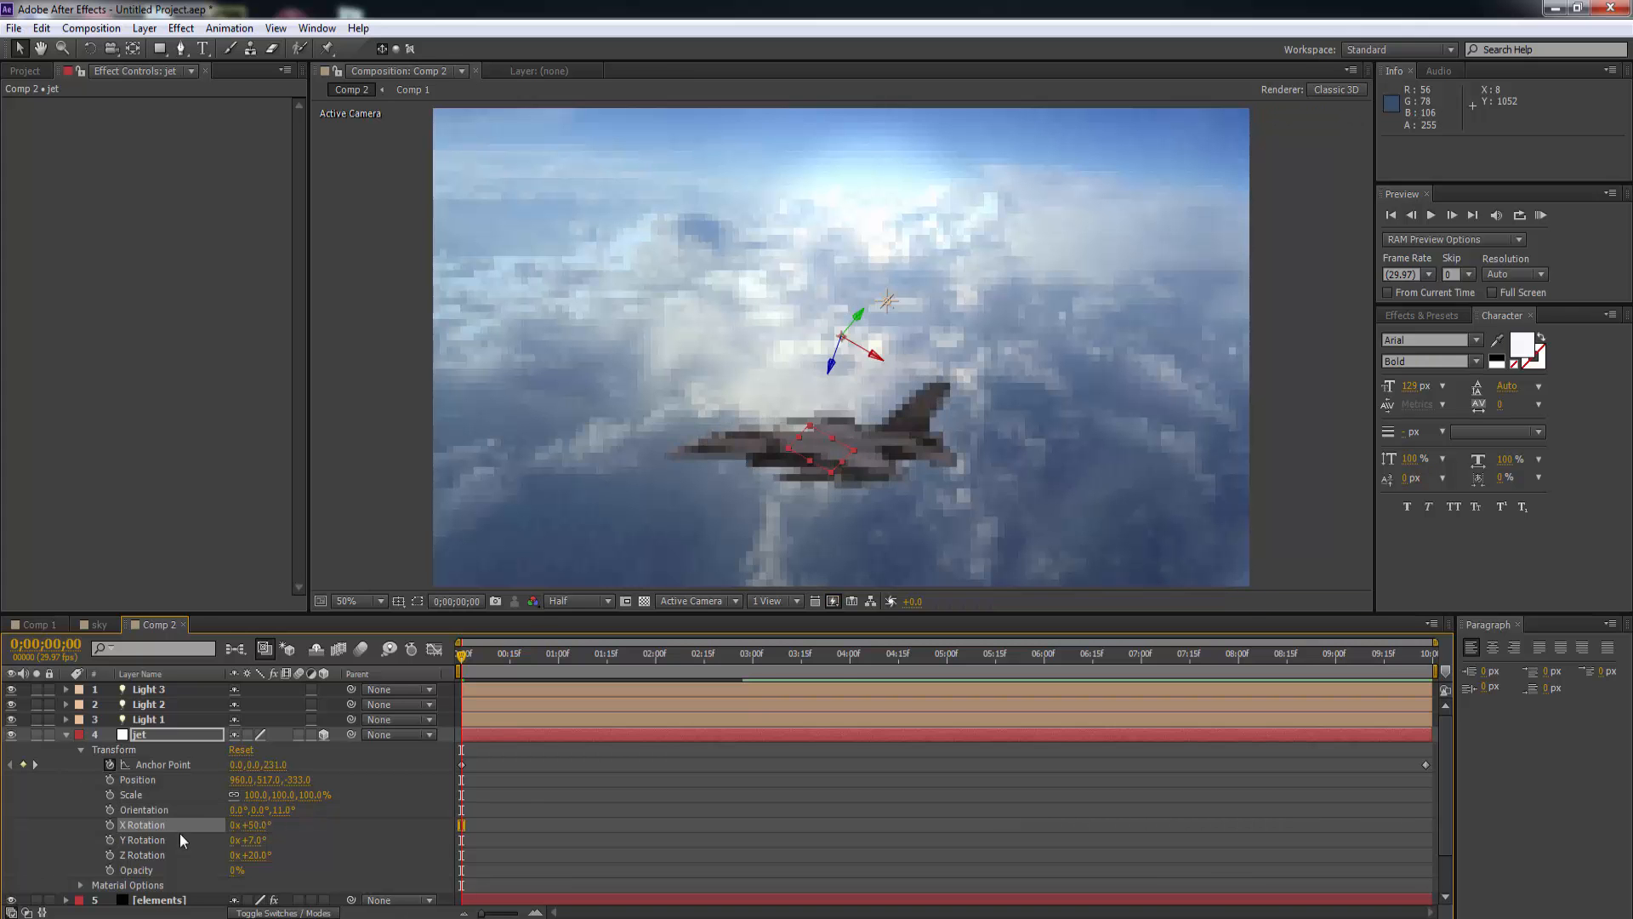
{"action": "left_click", "coordinate": [112, 825]}
{"action": "left_click_drag", "start_coordinate": [461, 653], "coordinate": [986, 668]}
{"action": "left_click_drag", "start_coordinate": [1148, 670], "coordinate": [1433, 670]}
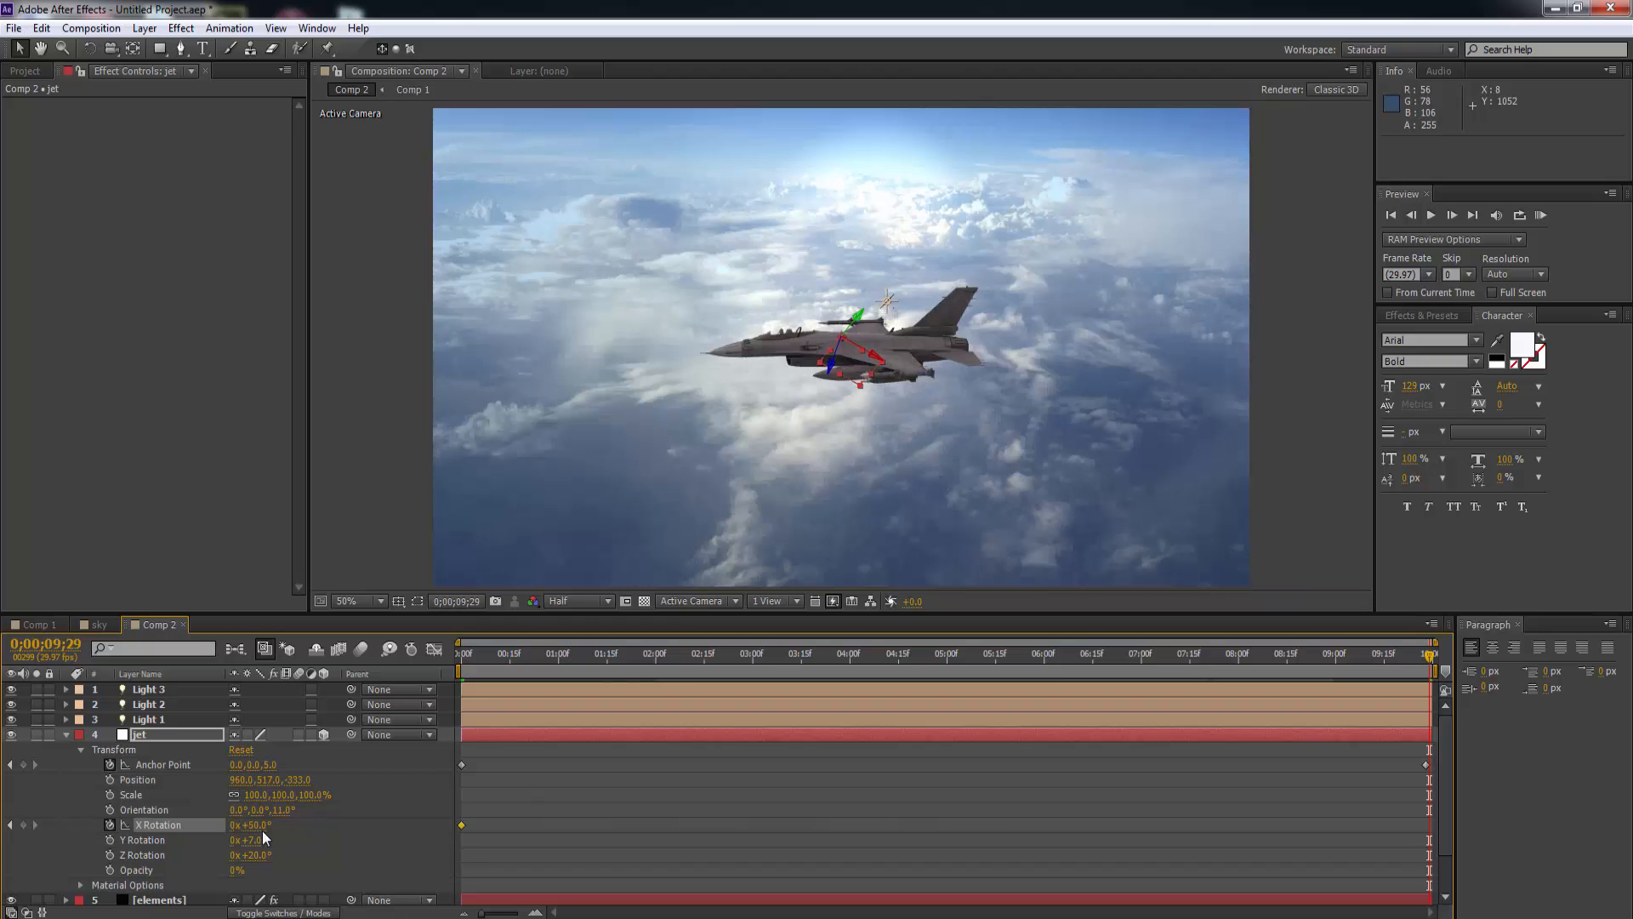
{"action": "left_click_drag", "start_coordinate": [261, 834], "coordinate": [327, 829]}
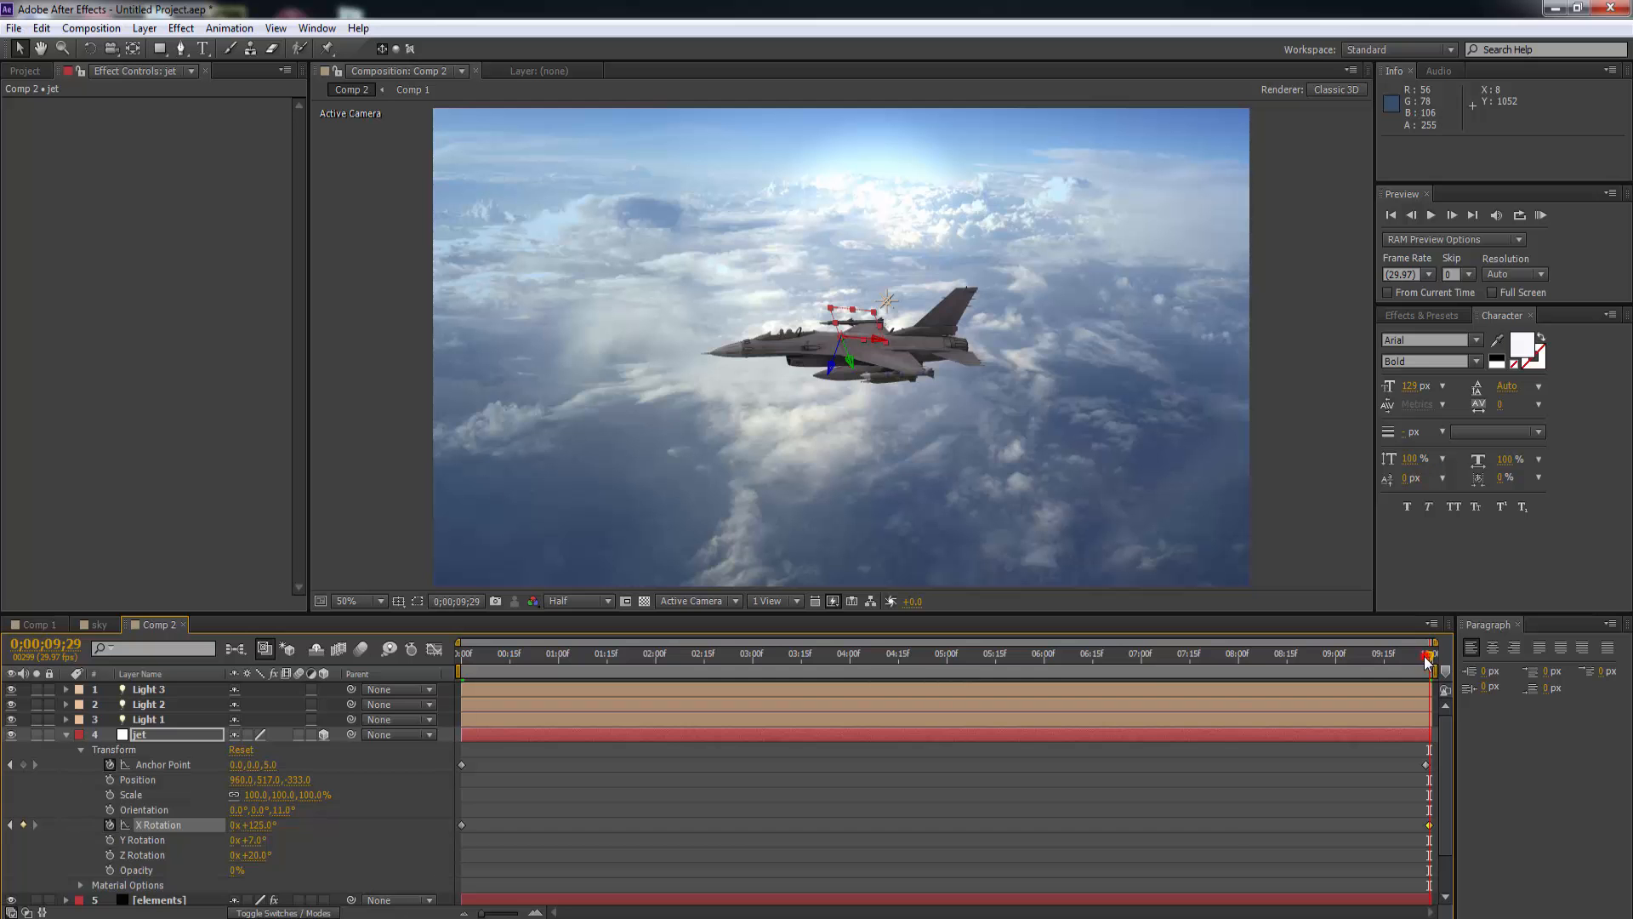
Go to 0;00;02;00 and set the jet null's Y rotation to 19° and Z rotation to 38°.
{"action": "left_click_drag", "start_coordinate": [1432, 654], "coordinate": [1417, 654]}
{"action": "left_click_drag", "start_coordinate": [1226, 672], "coordinate": [652, 707]}
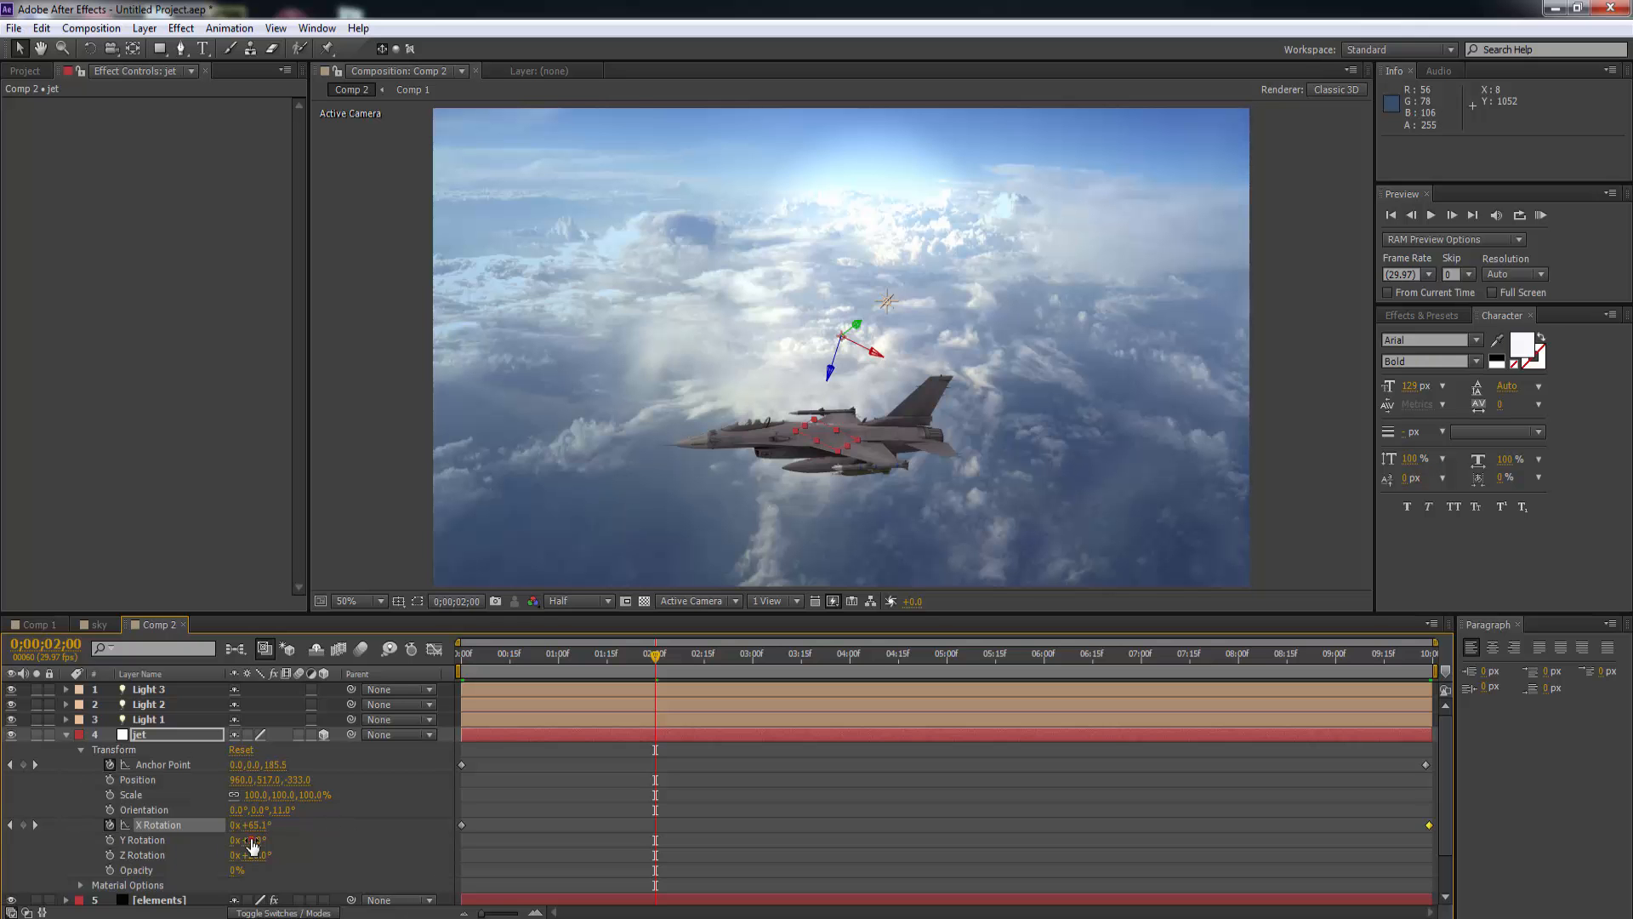
{"action": "left_click_drag", "start_coordinate": [249, 839], "coordinate": [273, 855]}
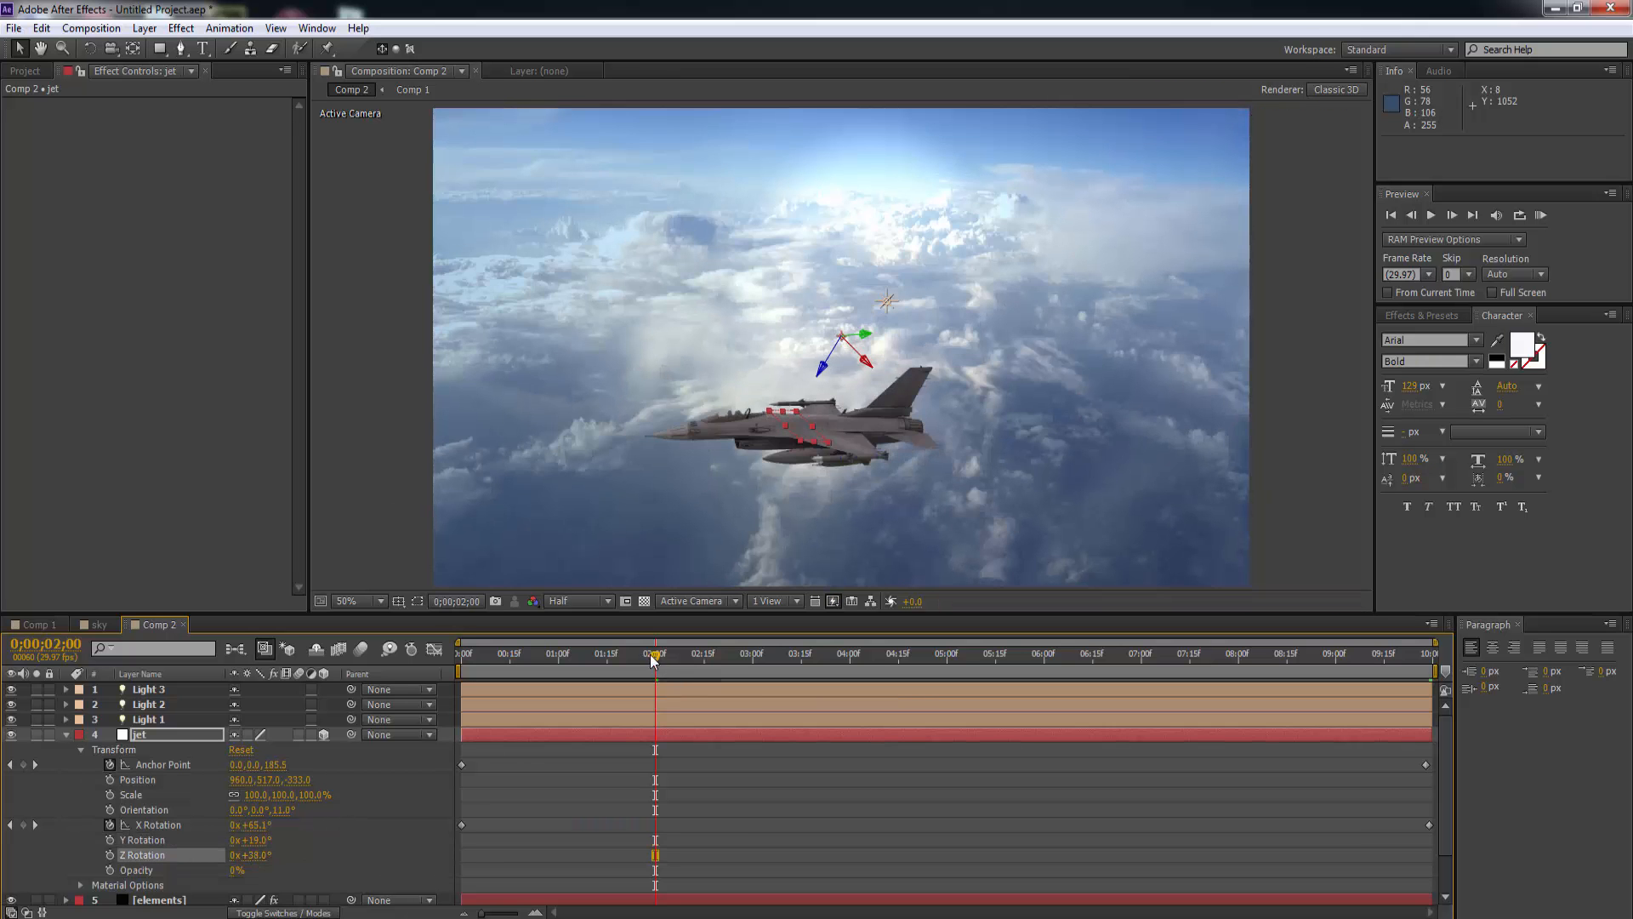
Scrub through the jet's movement, return to 0;00;00;01 and set the composition preview resolution to Full.
{"action": "left_click_drag", "start_coordinate": [659, 663], "coordinate": [1043, 681]}
{"action": "left_click_drag", "start_coordinate": [871, 686], "coordinate": [467, 688]}
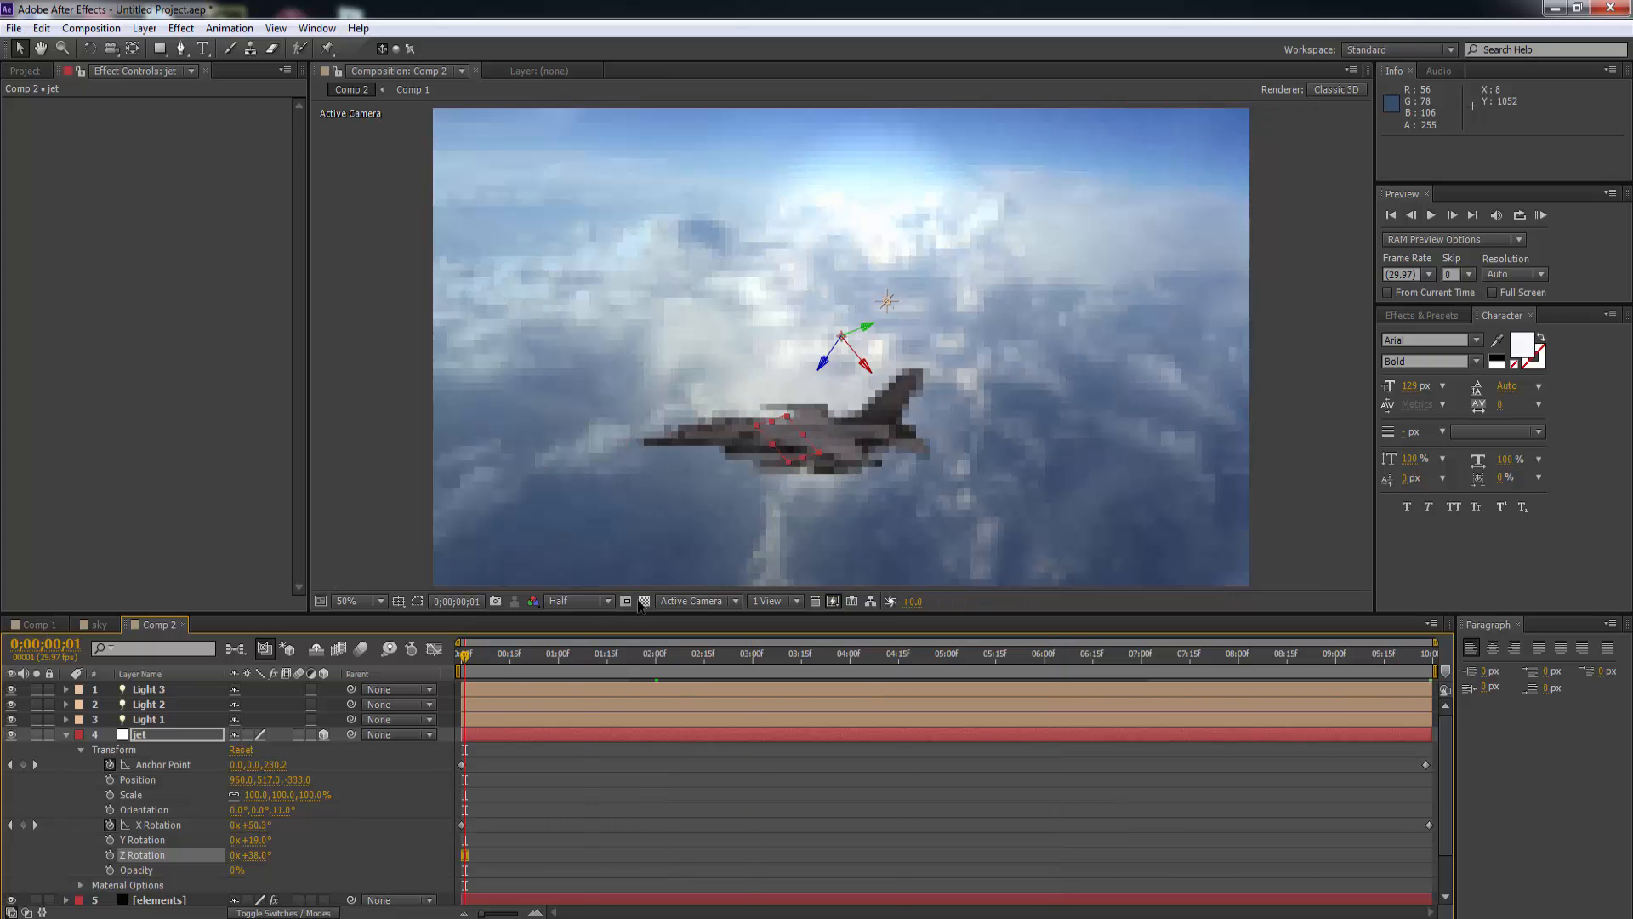
{"action": "left_click", "coordinate": [601, 602]}
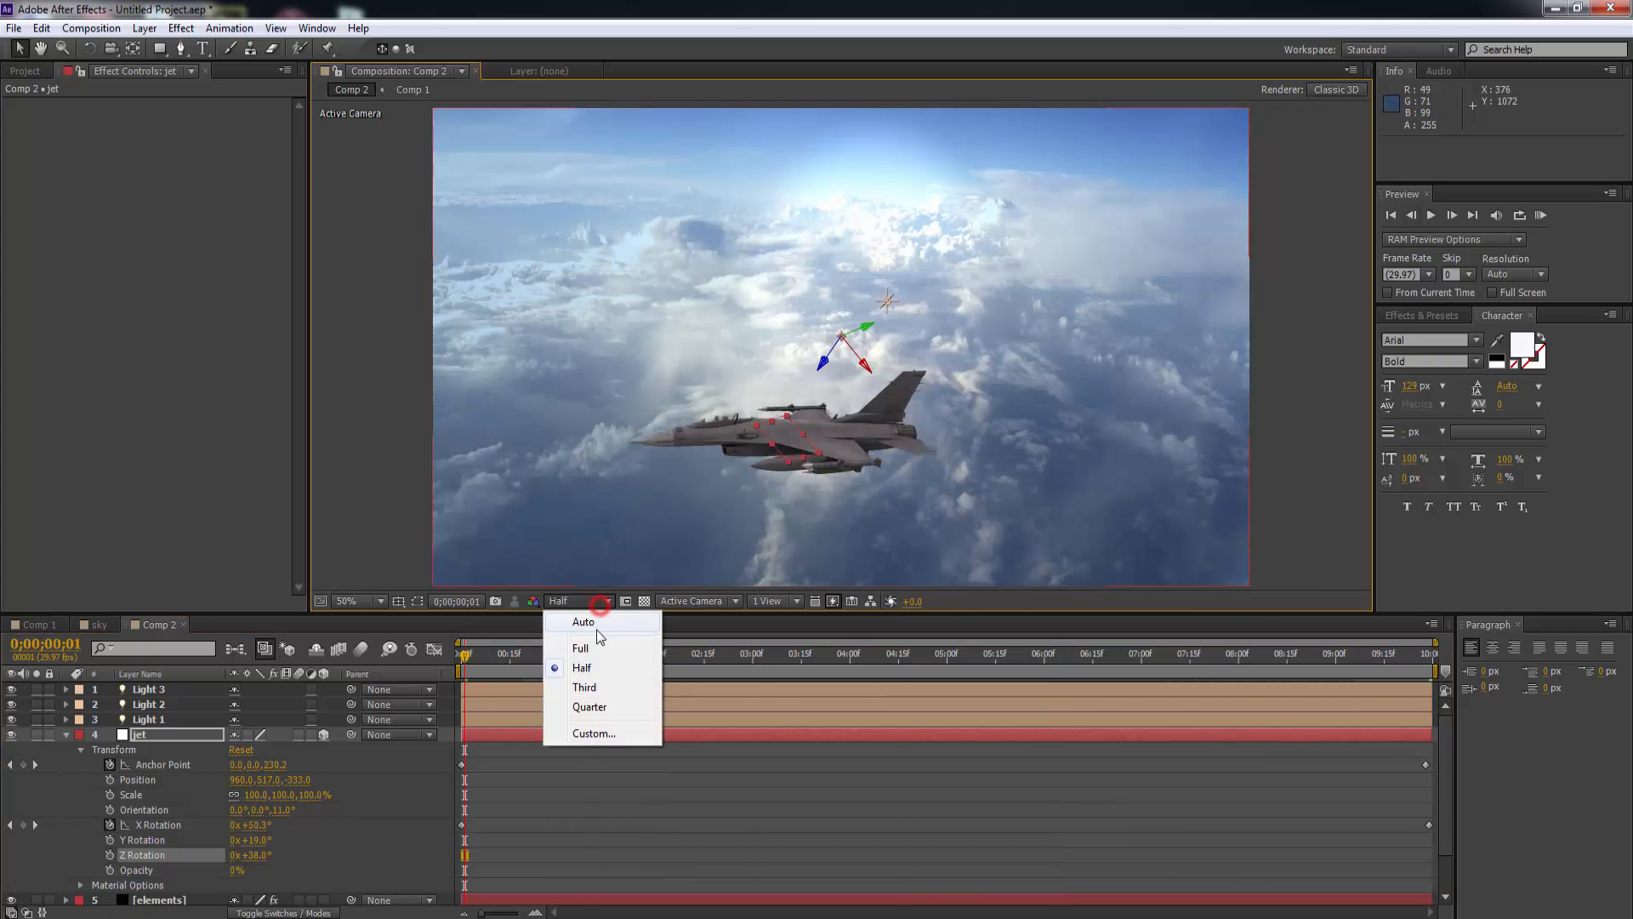
{"action": "left_click", "coordinate": [598, 650]}
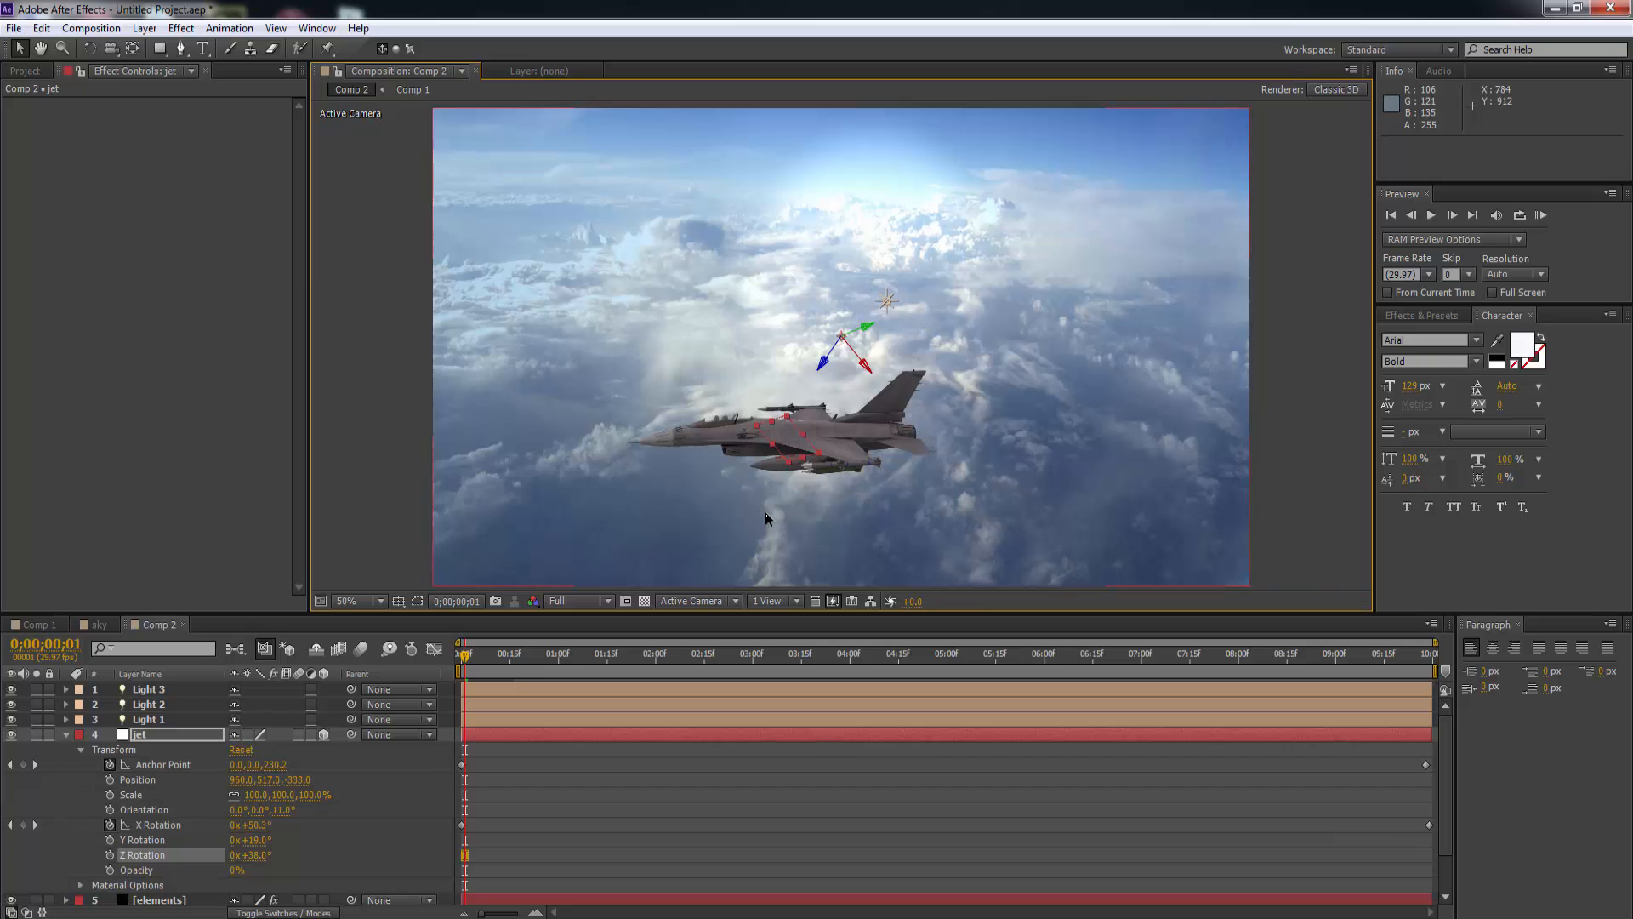
Open the Scene Setup of the Element effect on the elements layer.
{"action": "left_click", "coordinate": [64, 737]}
{"action": "left_click", "coordinate": [140, 749]}
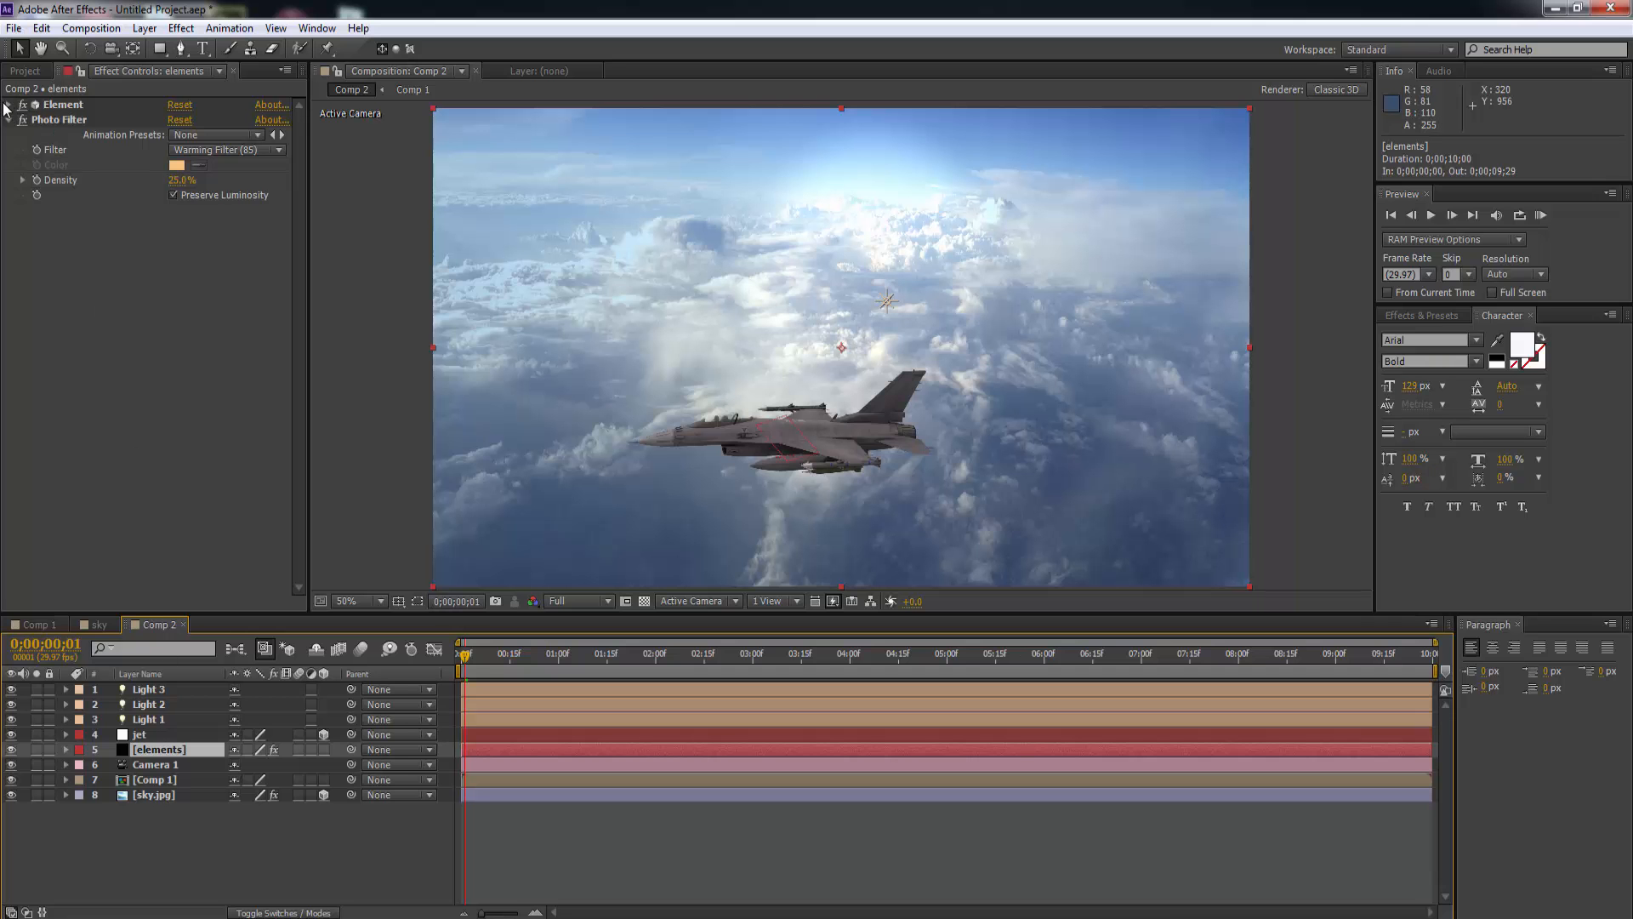
{"action": "left_click", "coordinate": [9, 104]}
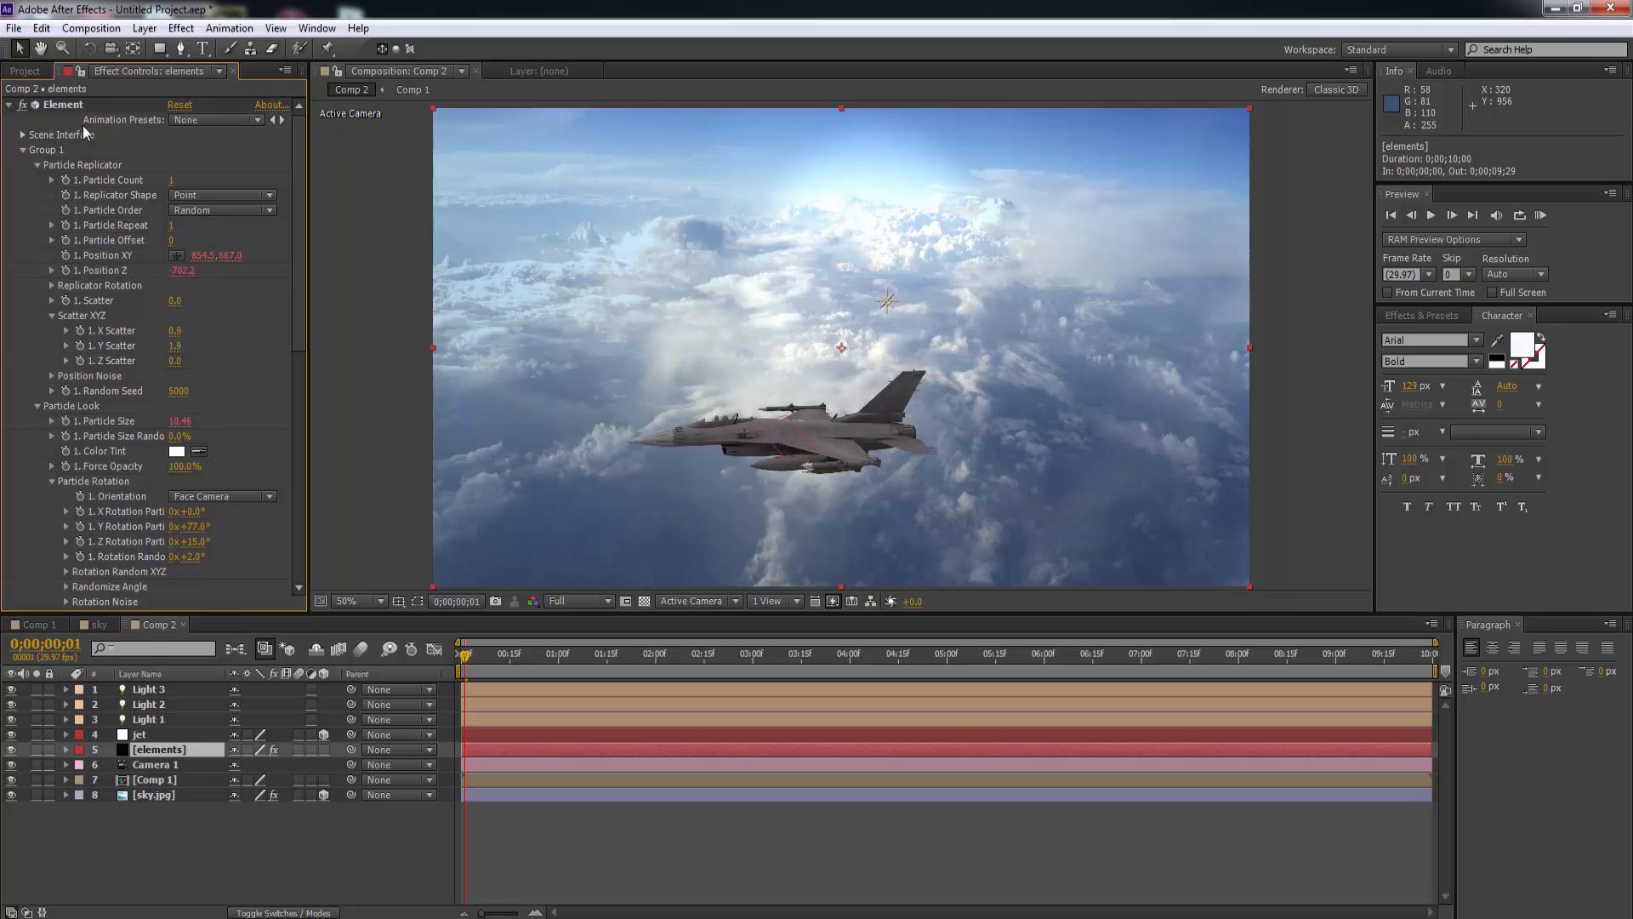
{"action": "left_click", "coordinate": [59, 105]}
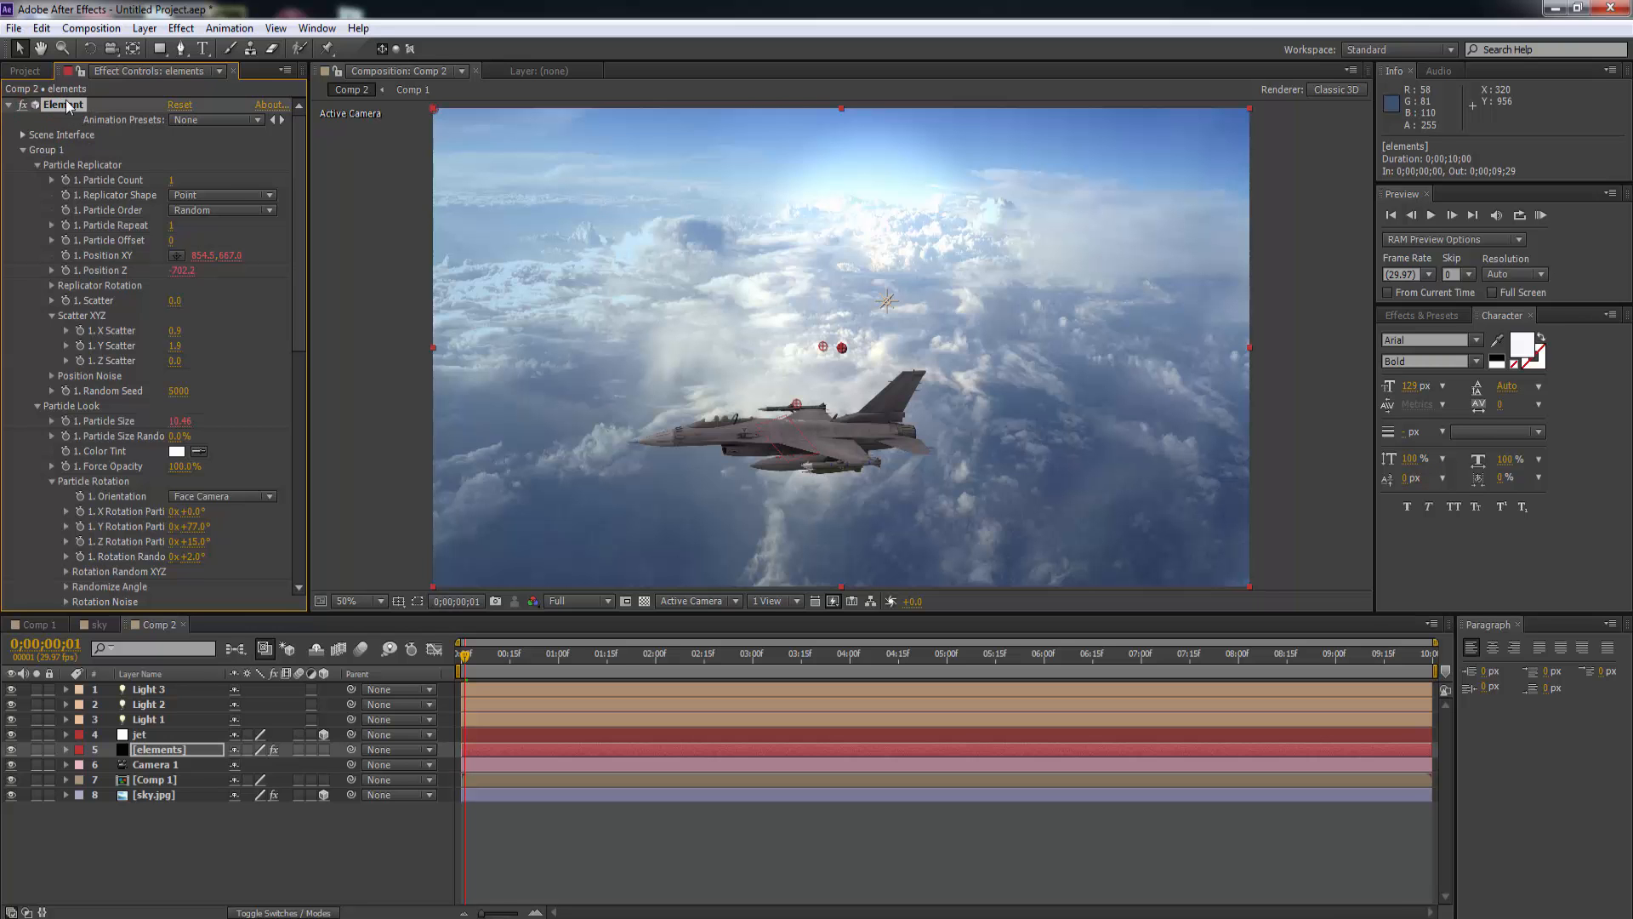
{"action": "left_click", "coordinate": [156, 749]}
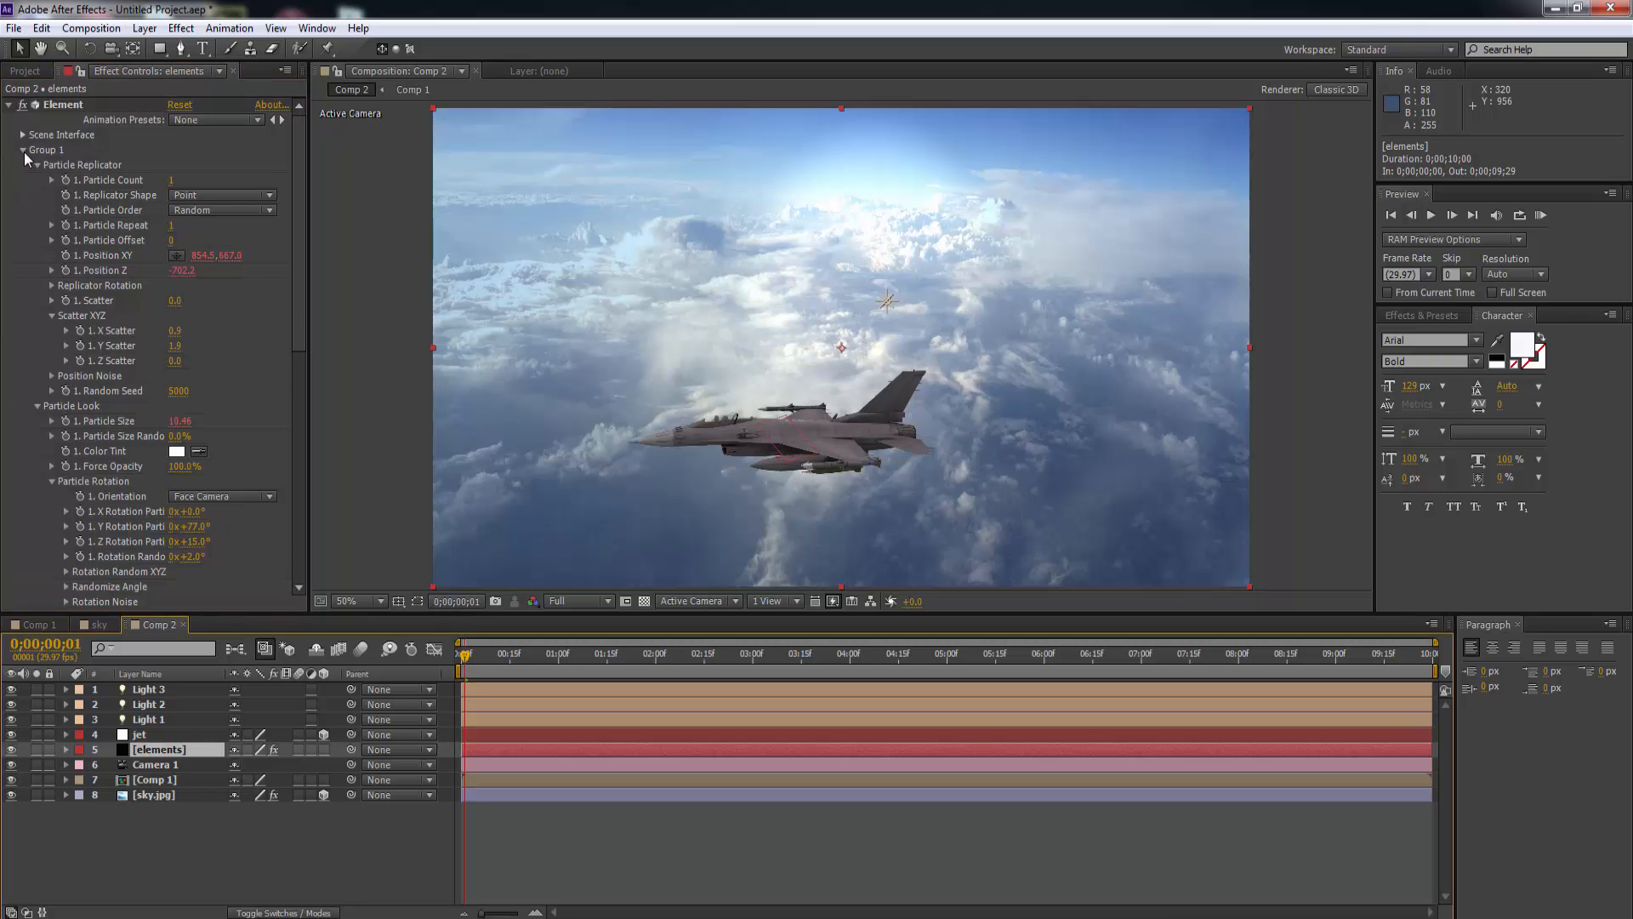
{"action": "left_click", "coordinate": [21, 149]}
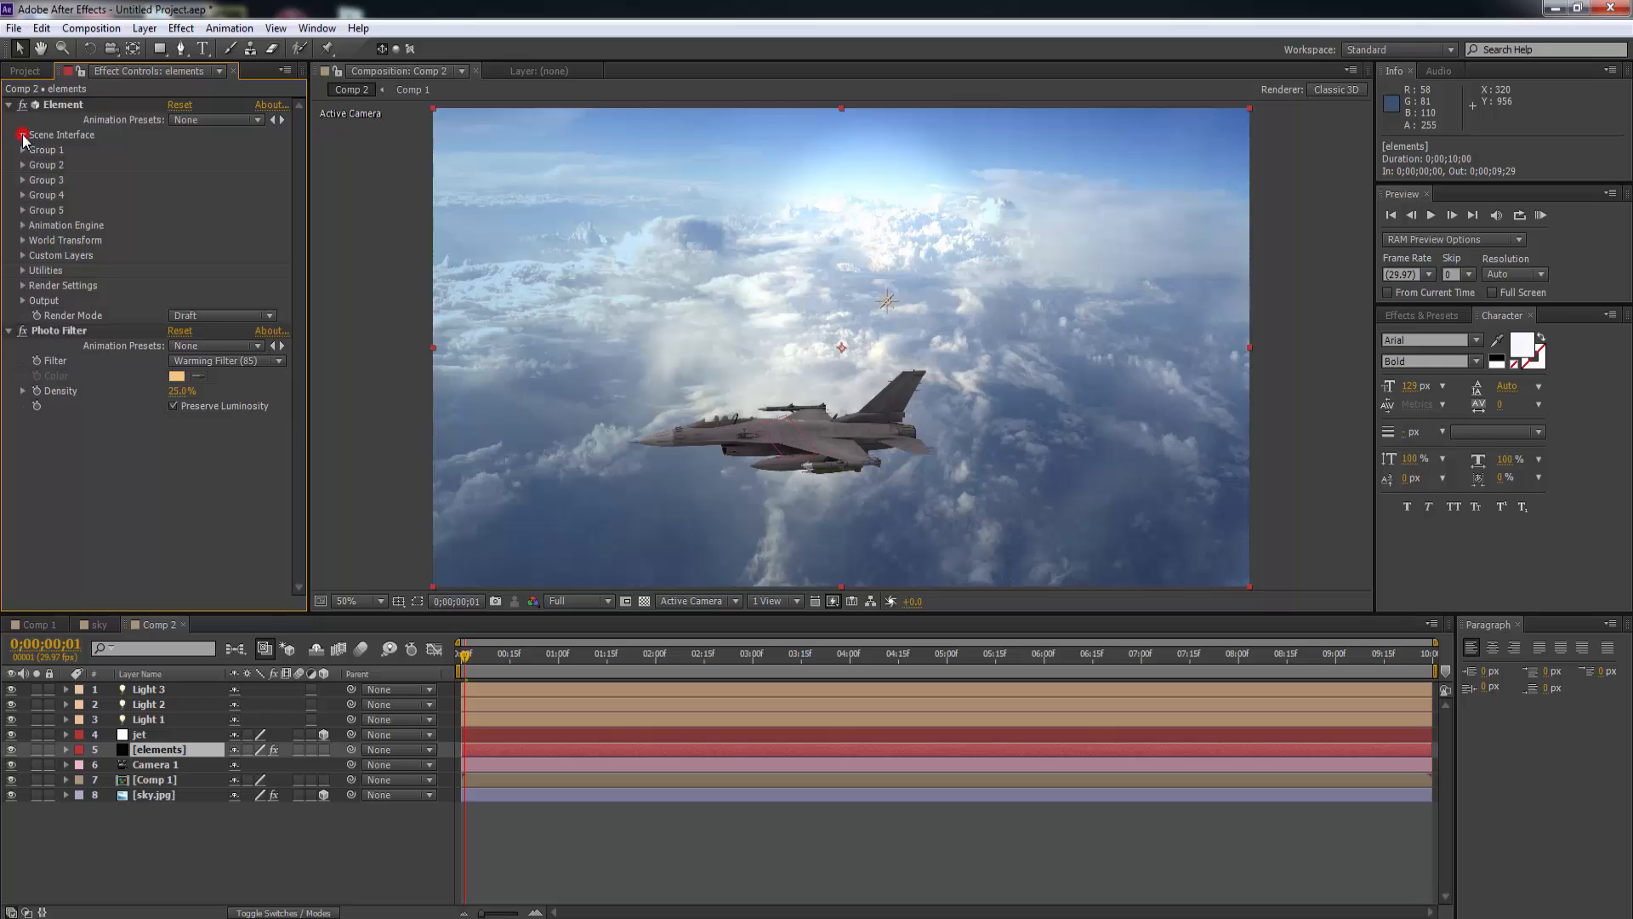
{"action": "left_click", "coordinate": [22, 135]}
{"action": "left_click", "coordinate": [65, 156]}
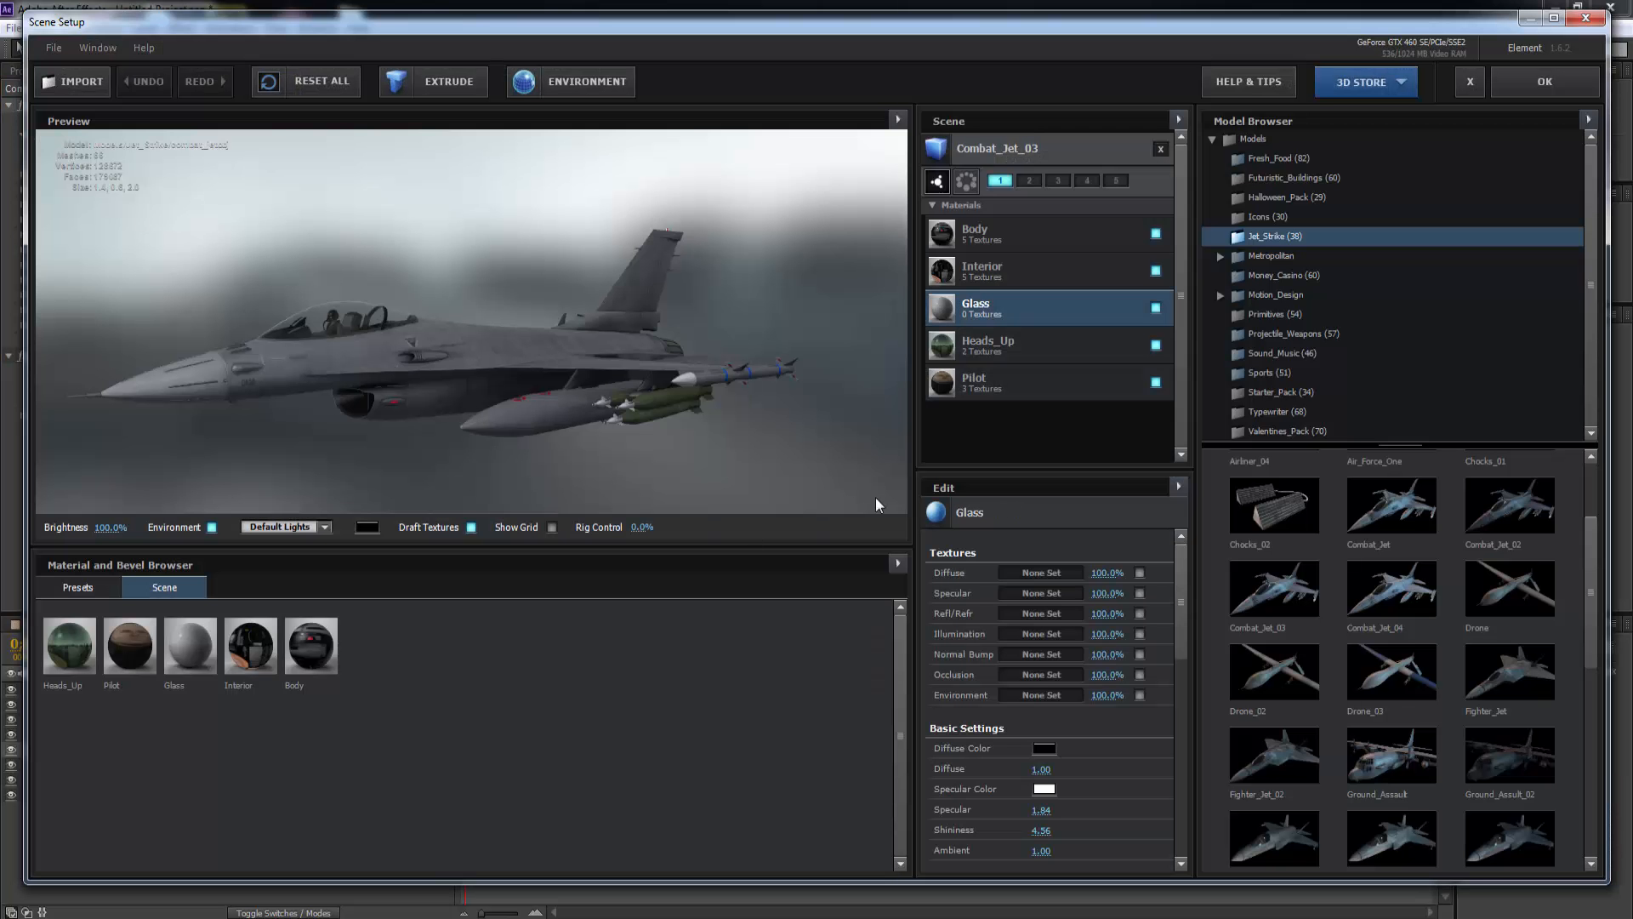
Set the jet's Body material to Diffuse 1.95, Specular 5.44, Shininess 2.82 and Ambient 2.04, with refraction Fresnel at 1.00.
{"action": "left_click", "coordinate": [978, 228]}
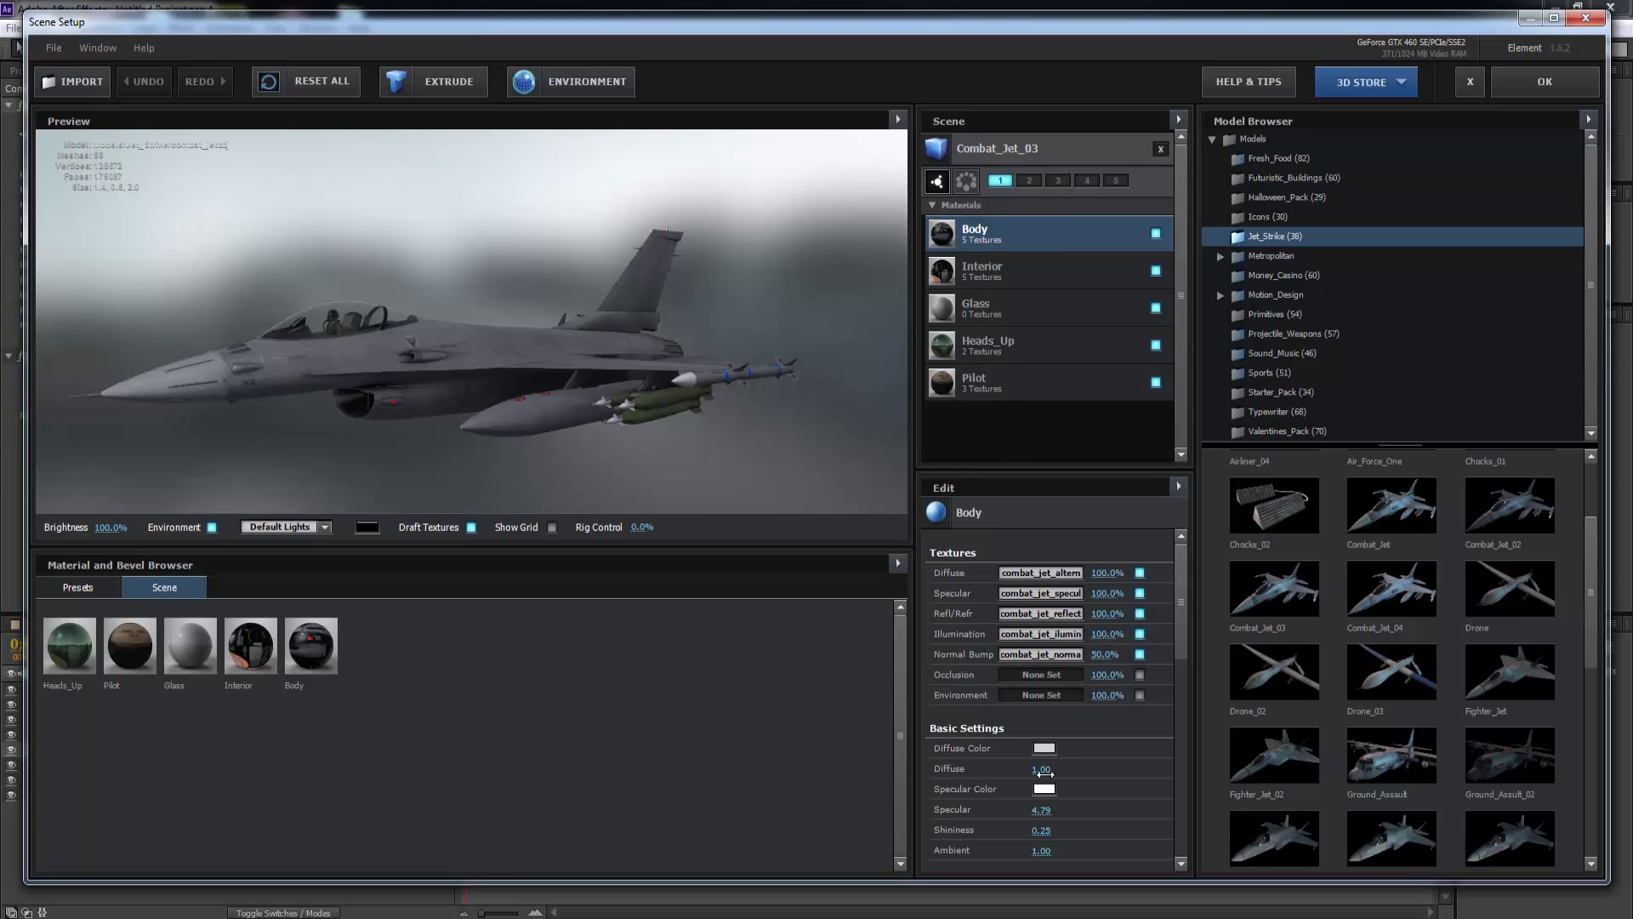
{"action": "left_click_drag", "start_coordinate": [1042, 768], "coordinate": [1068, 810]}
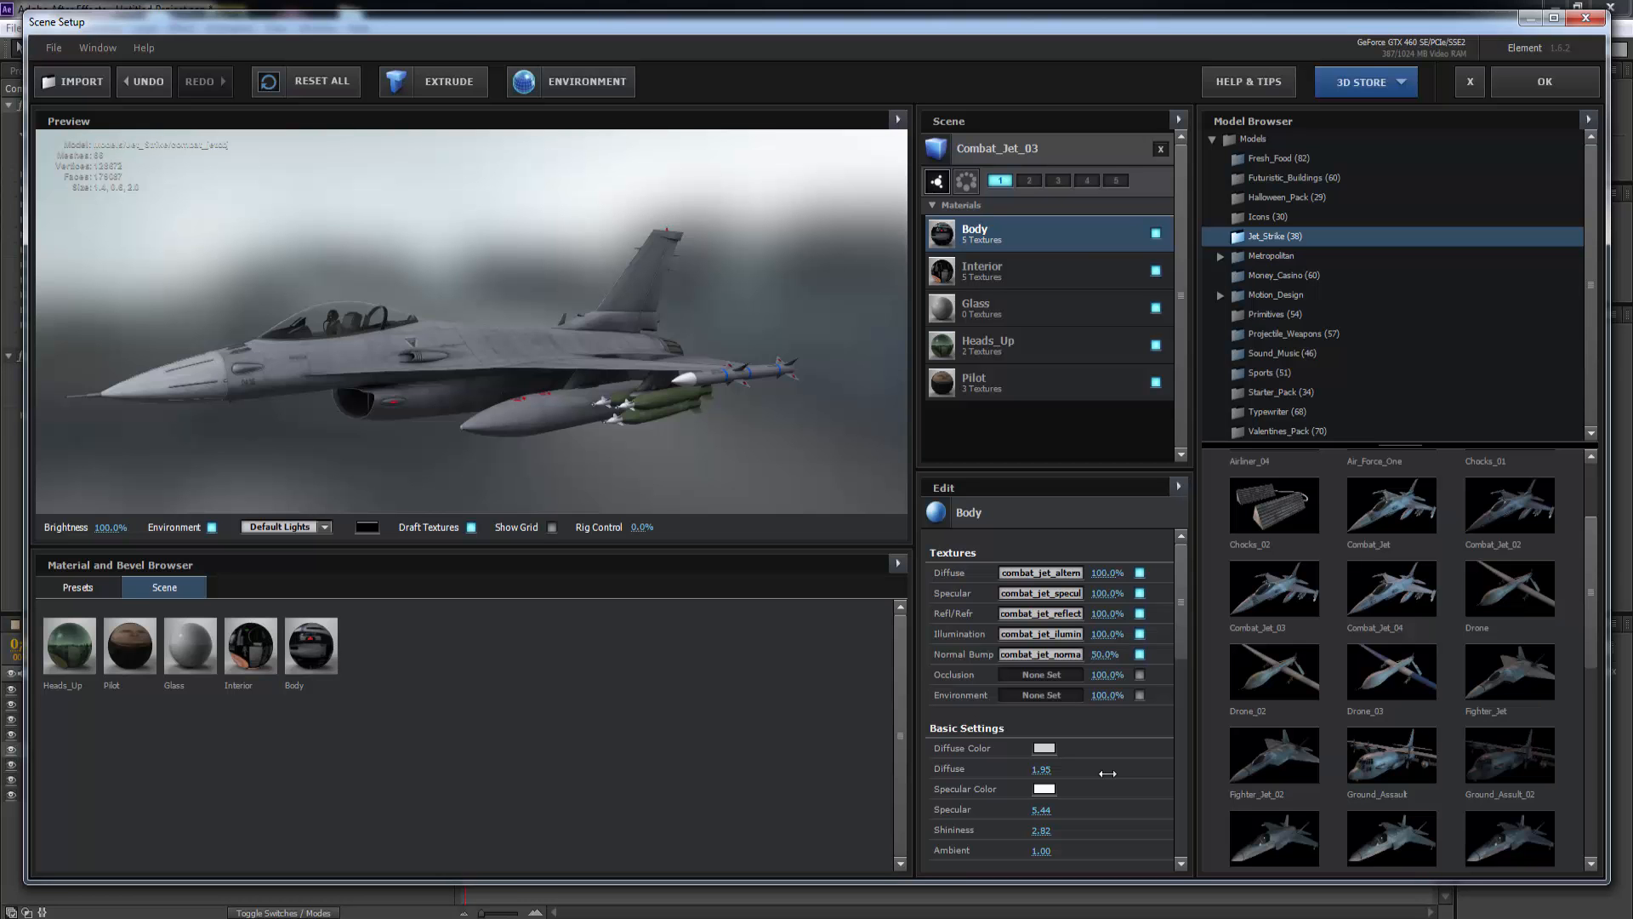
{"action": "left_click_drag", "start_coordinate": [1041, 851], "coordinate": [1046, 850]}
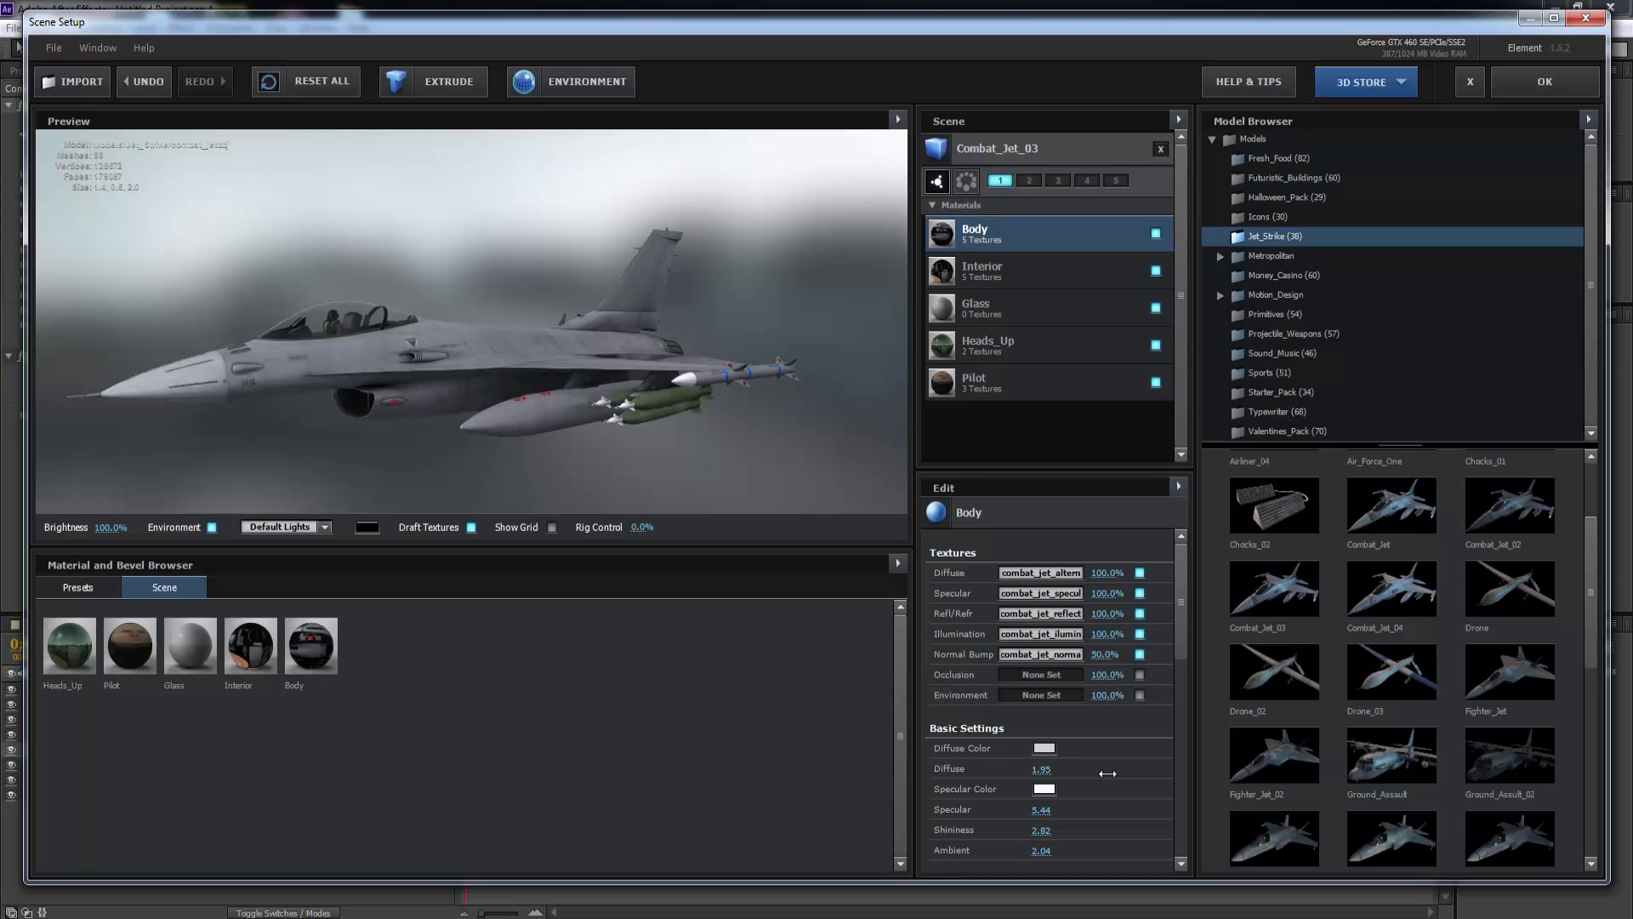
{"action": "scroll", "coordinate": [1108, 773], "scroll_direction": "down", "scroll_amount": 5}
{"action": "scroll", "coordinate": [1108, 773], "scroll_direction": "down", "scroll_amount": 1}
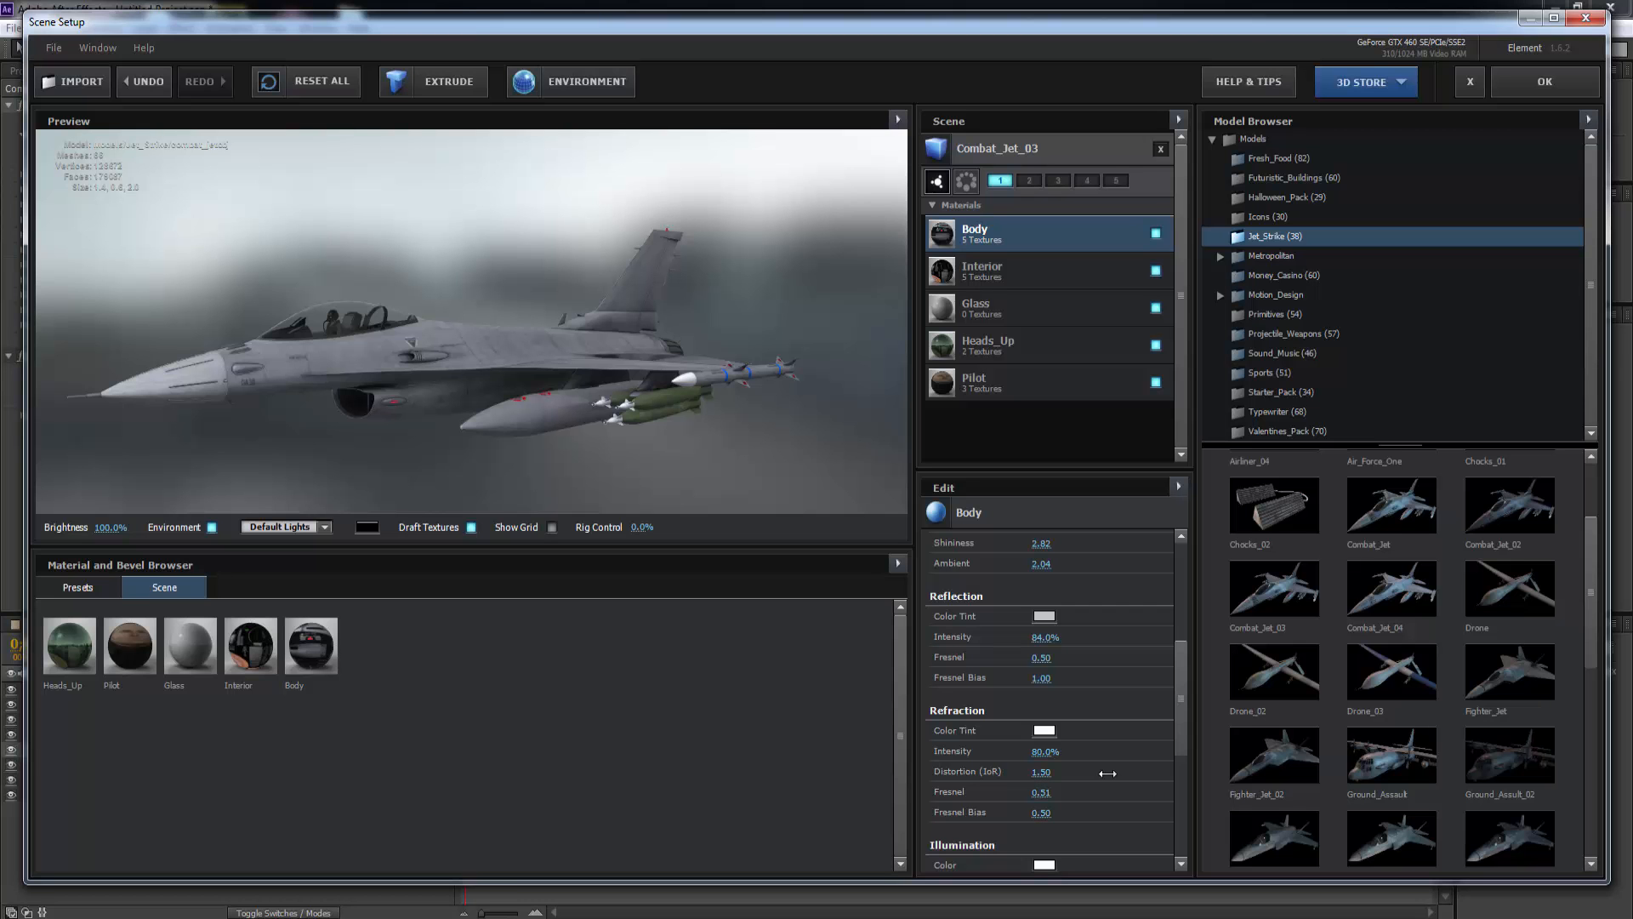
{"action": "scroll", "coordinate": [1107, 773], "scroll_direction": "down", "scroll_amount": 3}
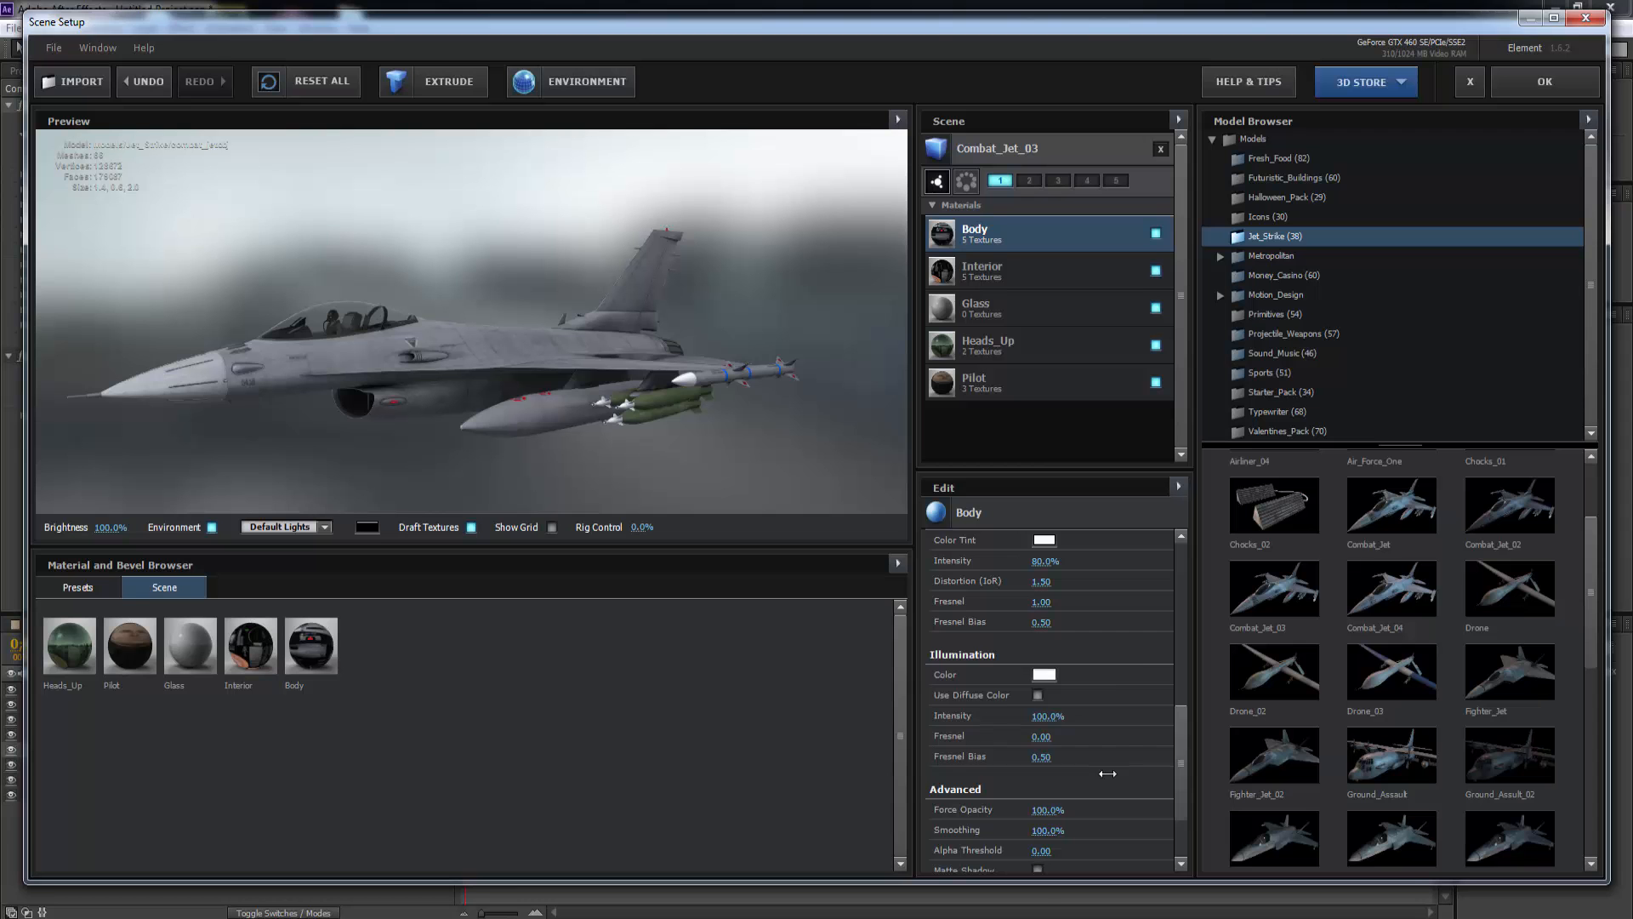
Change the Body material's illumination color to the dark gray 757171.
{"action": "left_click", "coordinate": [1044, 675]}
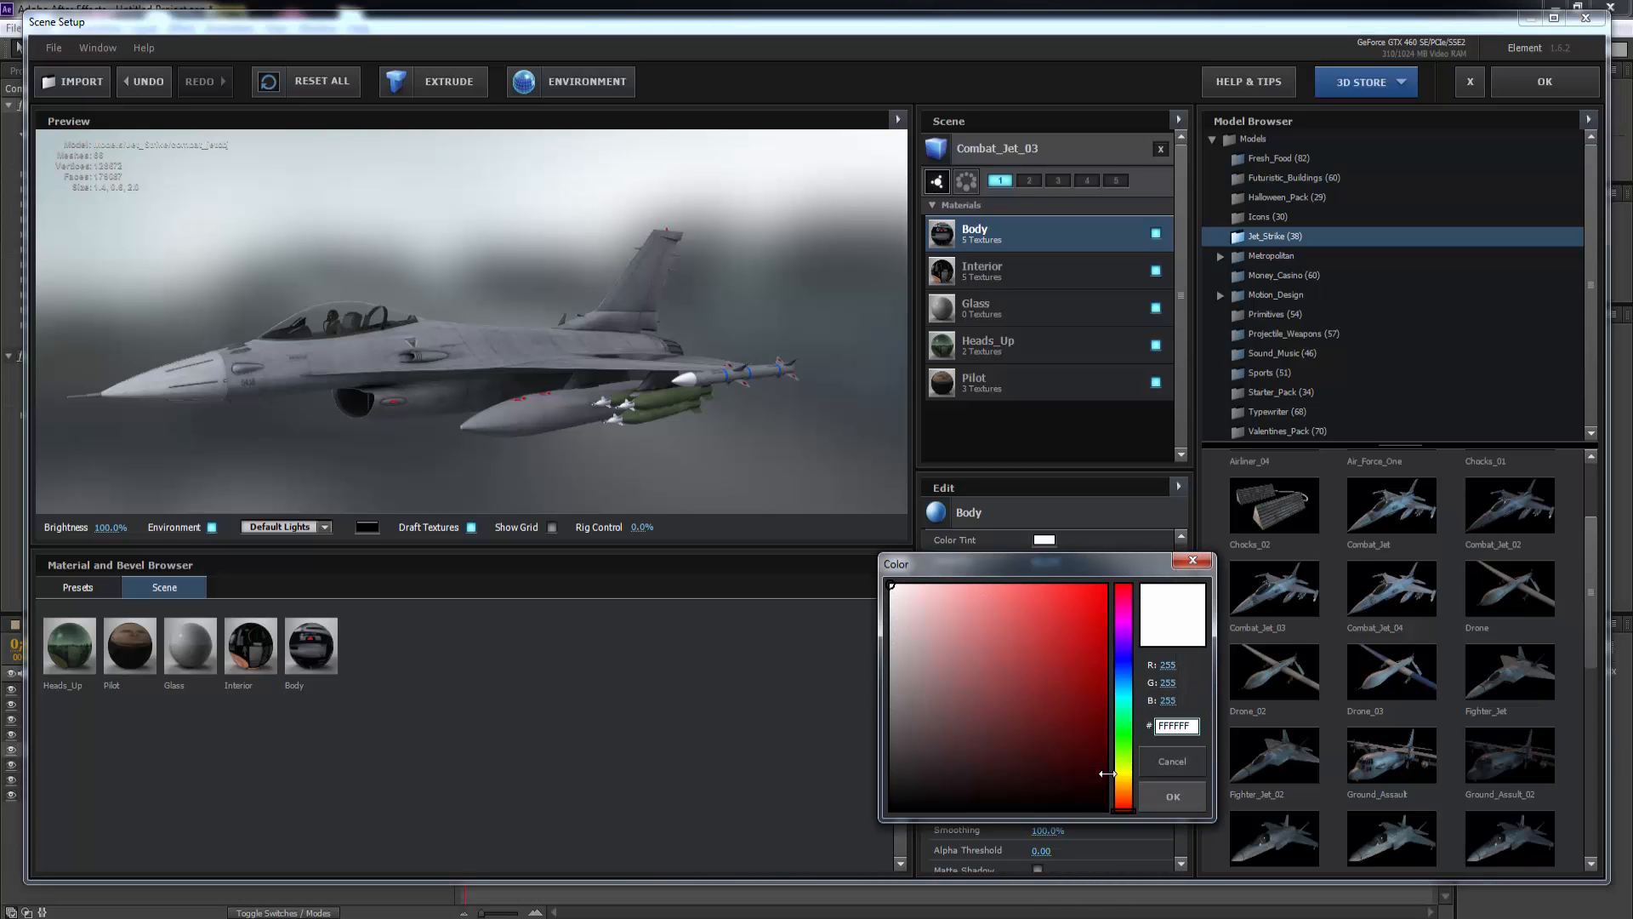
{"action": "type", "text": "D2C8C8"}
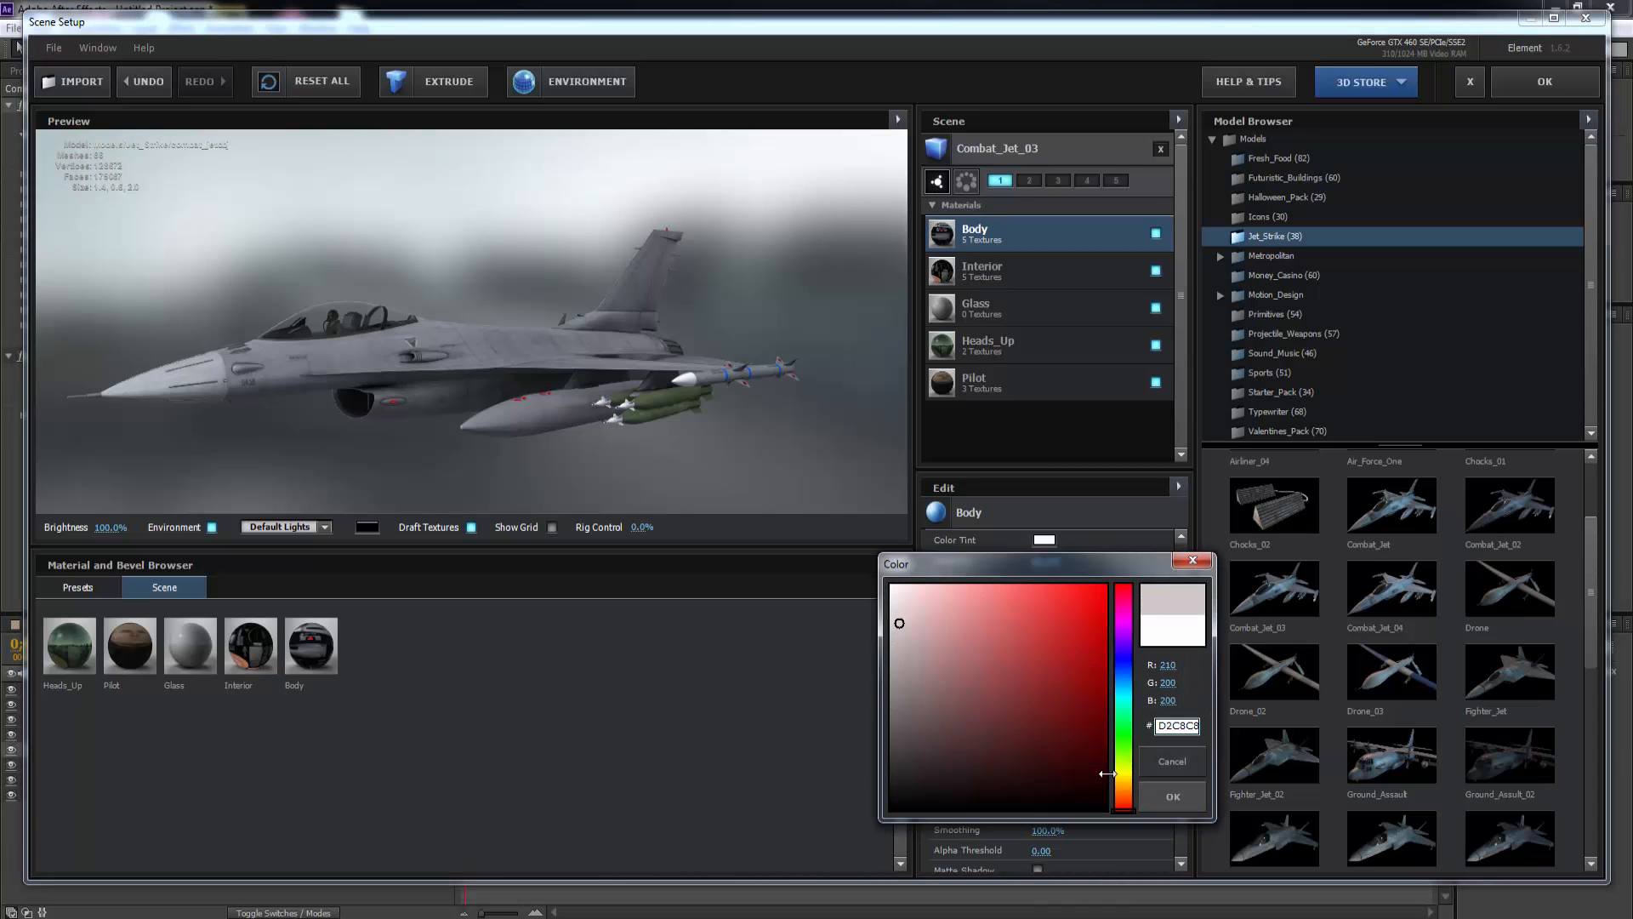
{"action": "key", "text": "BackSpace"}
{"action": "key", "text": "BackSpace"}
{"action": "key", "text": "BackSpace"}
{"action": "key", "text": "BackSpace"}
{"action": "key", "text": "BackSpace"}
{"action": "key", "text": "BackSpace"}
{"action": "type", "text": "7E7E7E"}
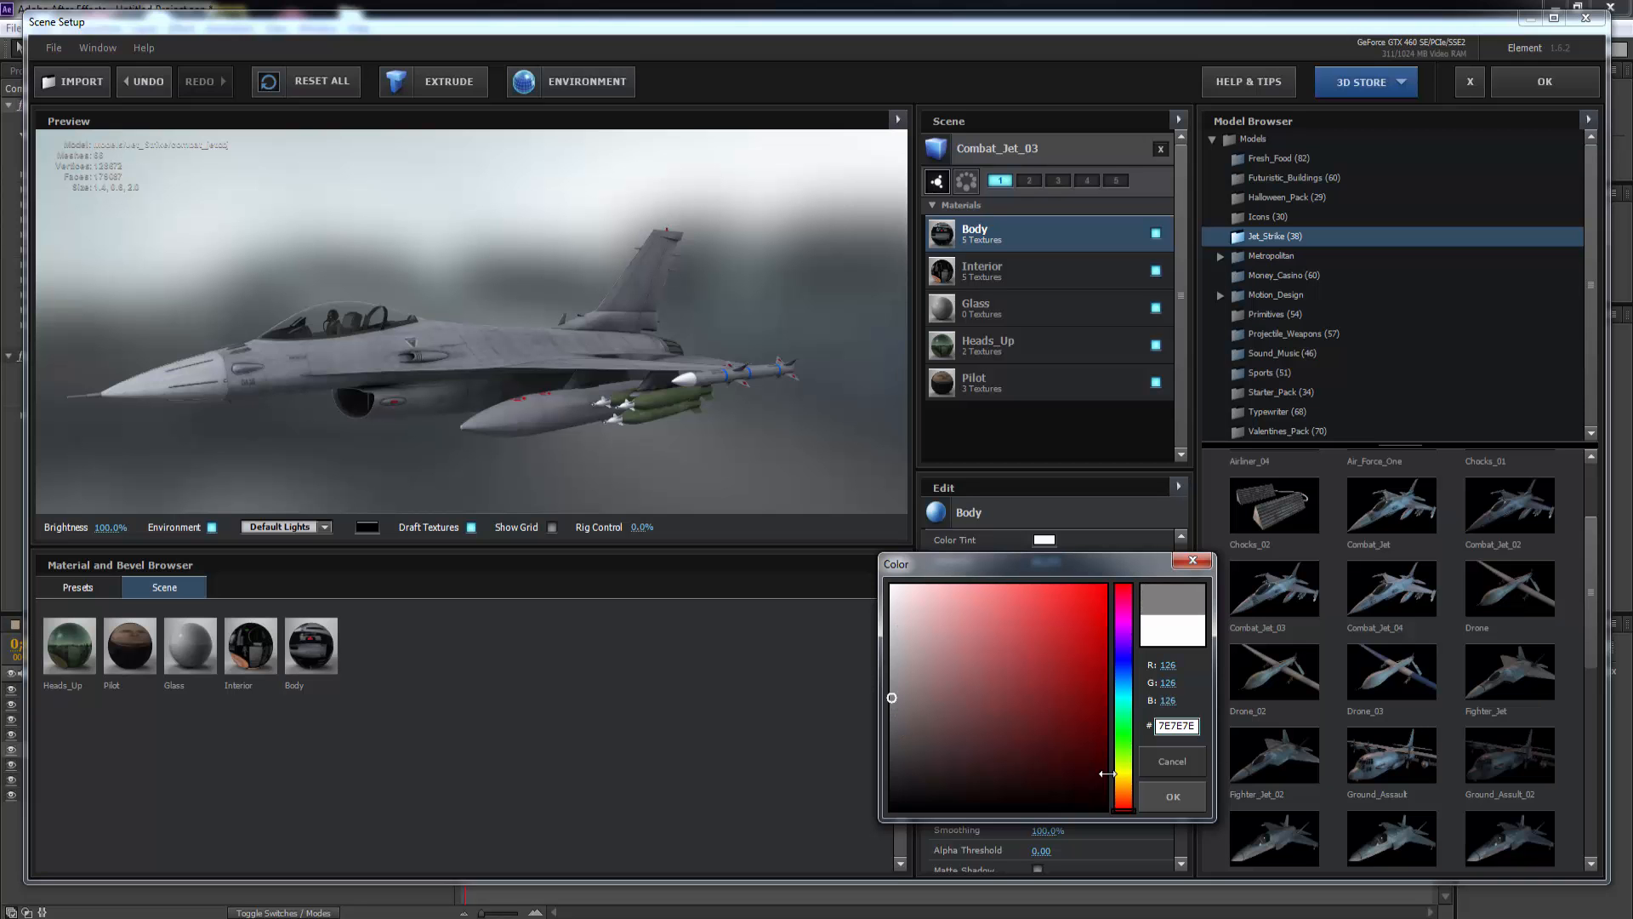
{"action": "left_click_drag", "start_coordinate": [892, 697], "coordinate": [898, 706]}
{"action": "key", "text": "Return"}
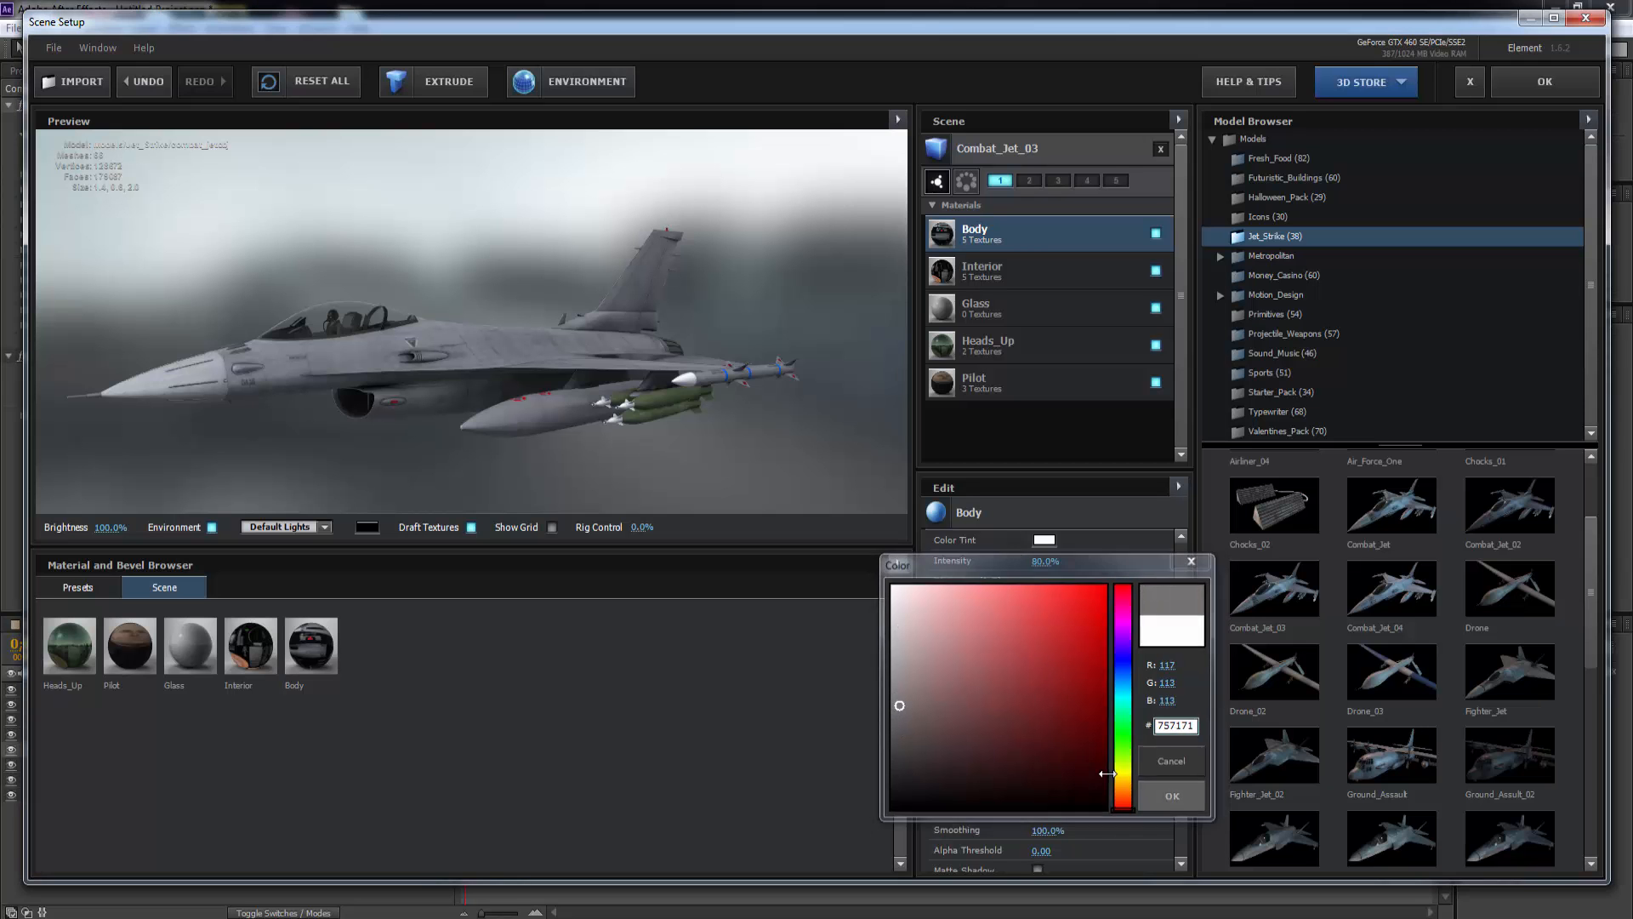
Set the Body material's Alpha Threshold to 0.45 and Glow Amount to 1.70.
{"action": "scroll", "coordinate": [1108, 773], "scroll_direction": "down", "scroll_amount": 3}
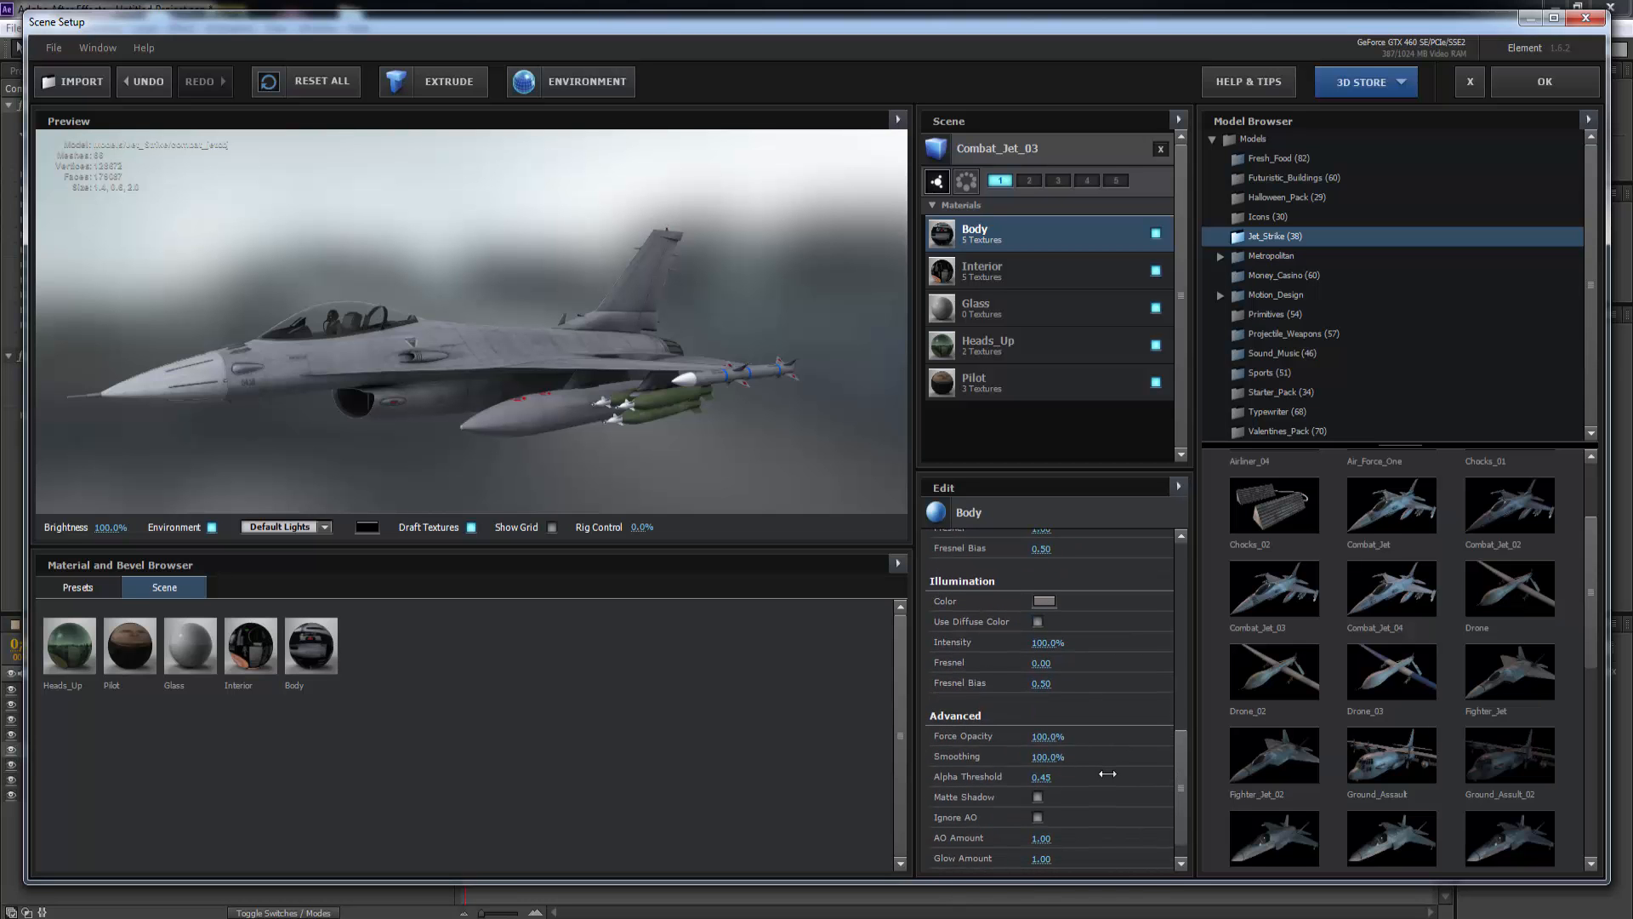
{"action": "scroll", "coordinate": [1107, 773], "scroll_direction": "down", "scroll_amount": 1}
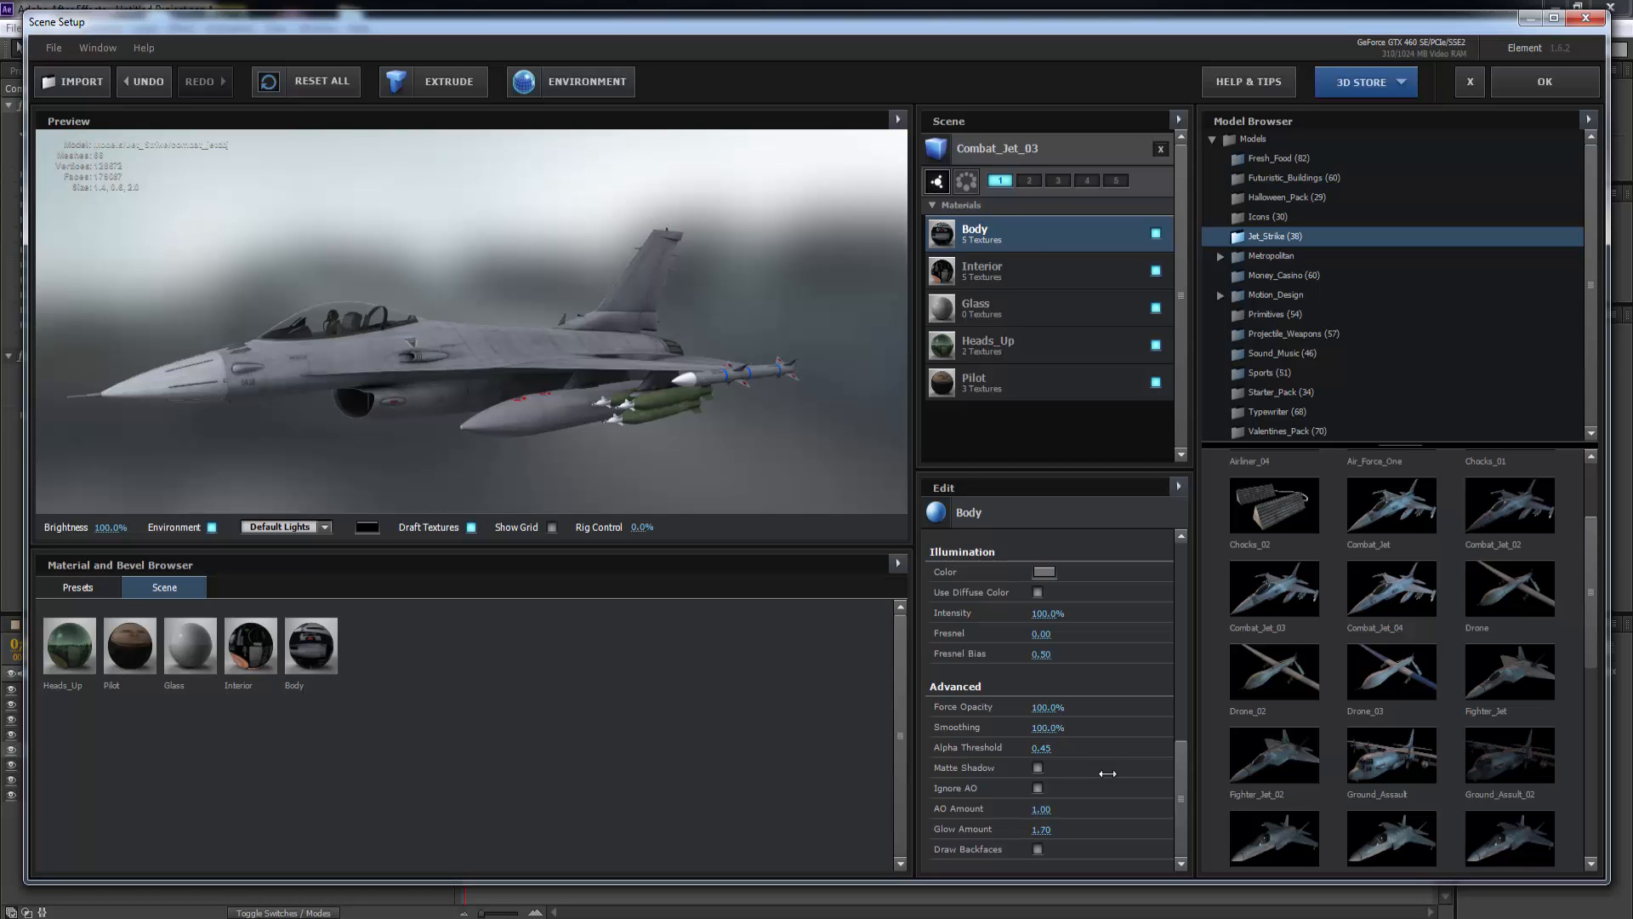
{"action": "scroll", "coordinate": [1108, 773], "scroll_direction": "up", "scroll_amount": 20}
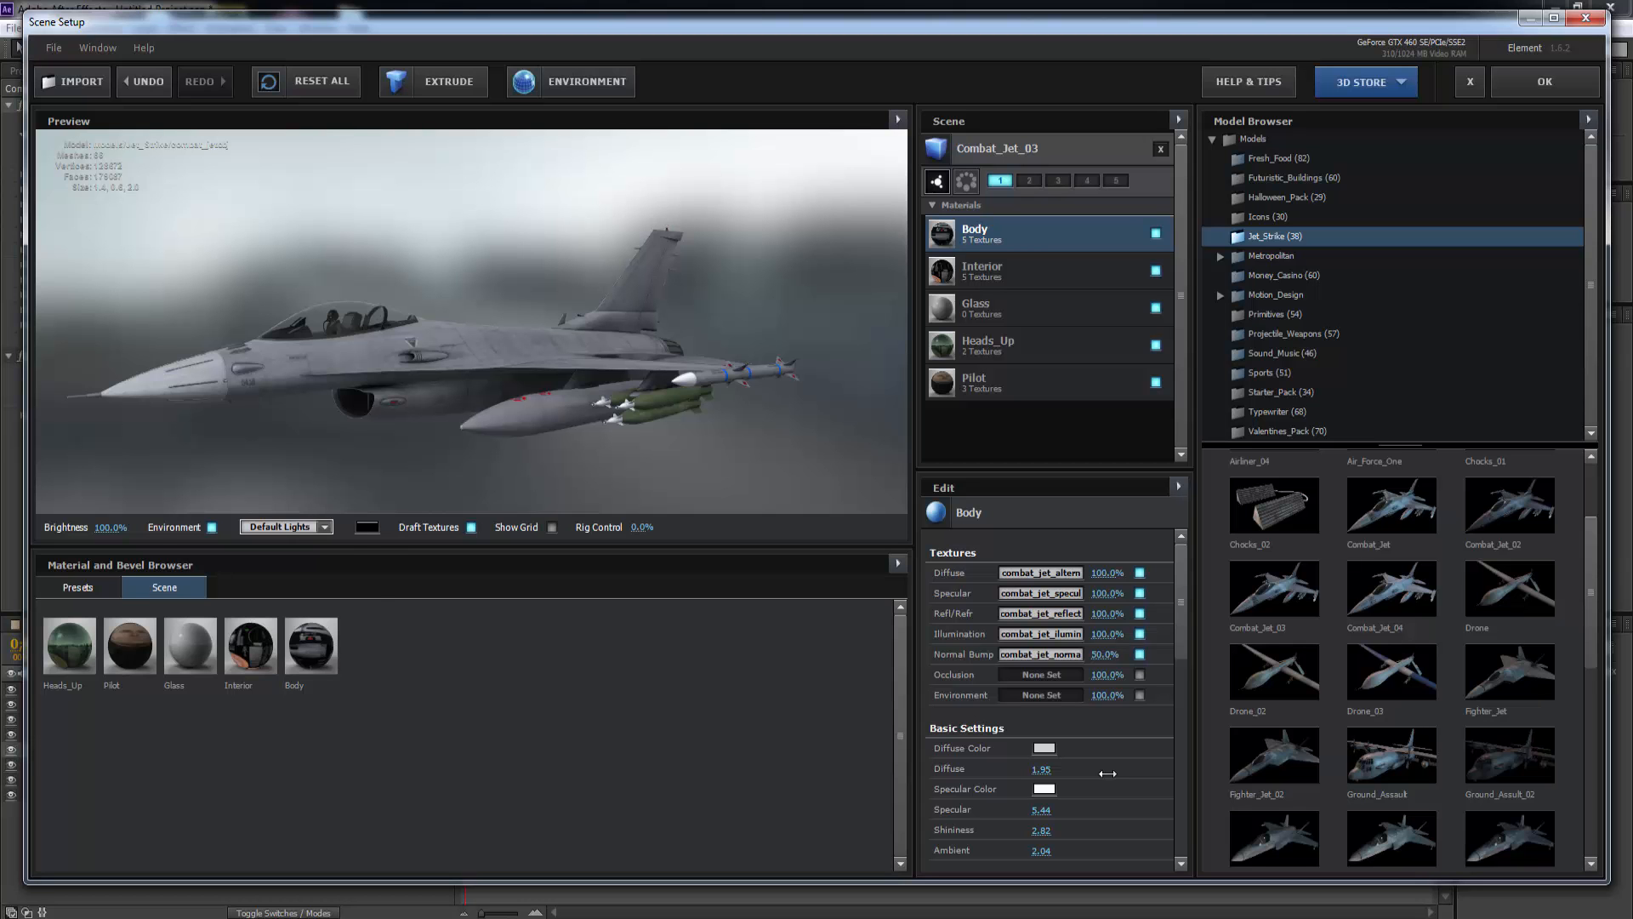
Switch the Scene Setup preview lighting to Cinema and accept the scene changes.
{"action": "left_click", "coordinate": [285, 527]}
{"action": "left_click", "coordinate": [288, 571]}
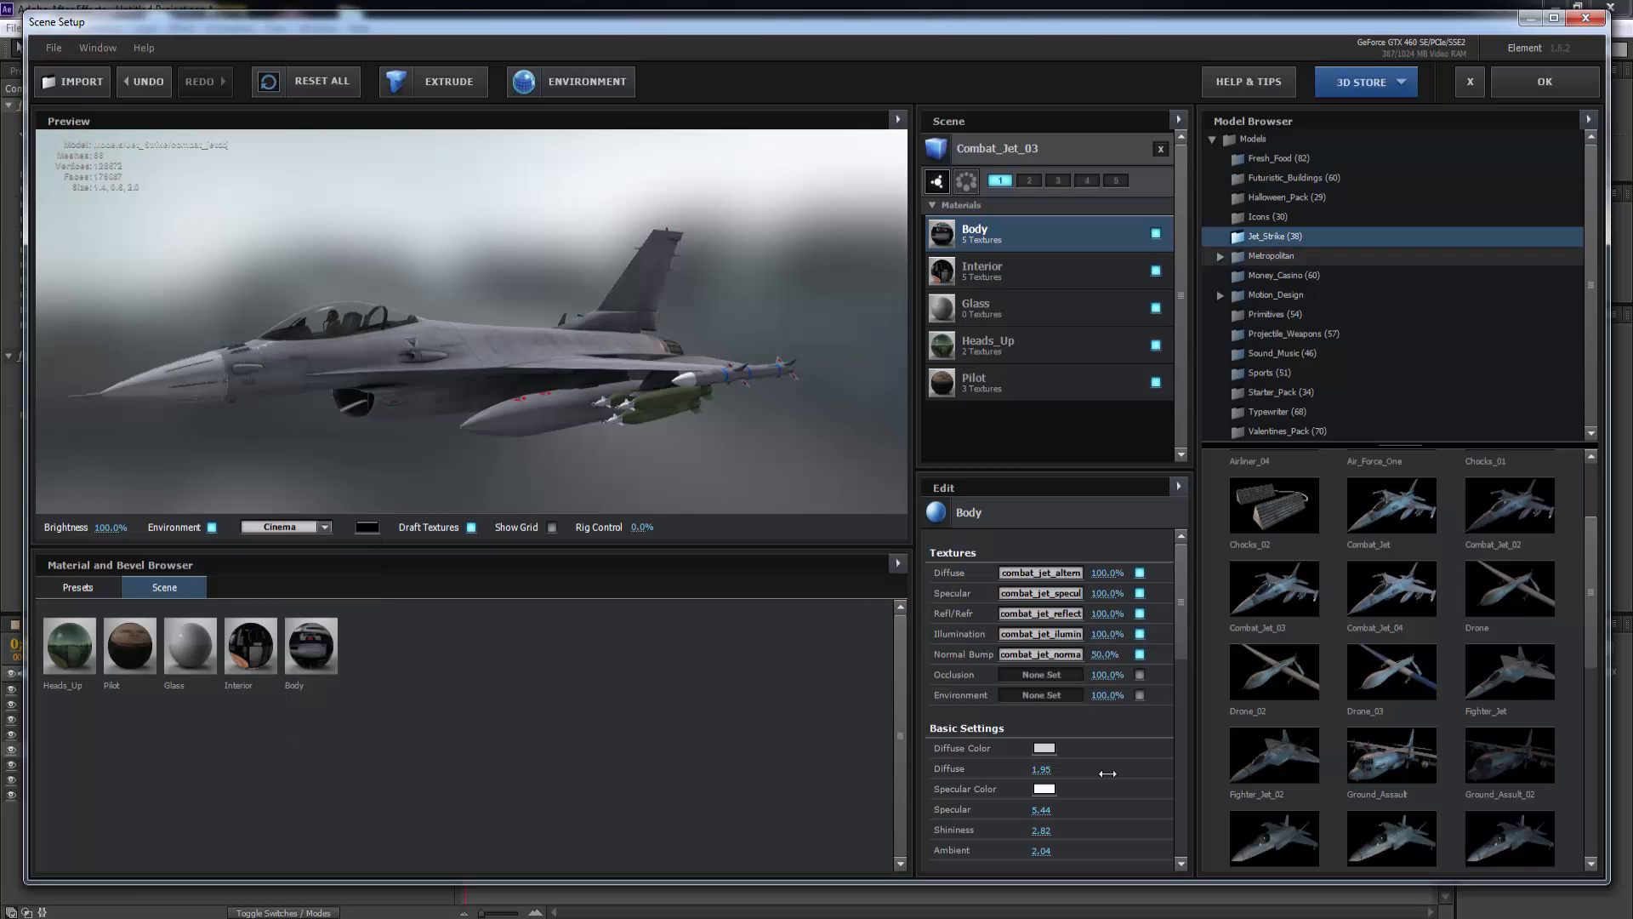
{"action": "left_click", "coordinate": [1545, 82]}
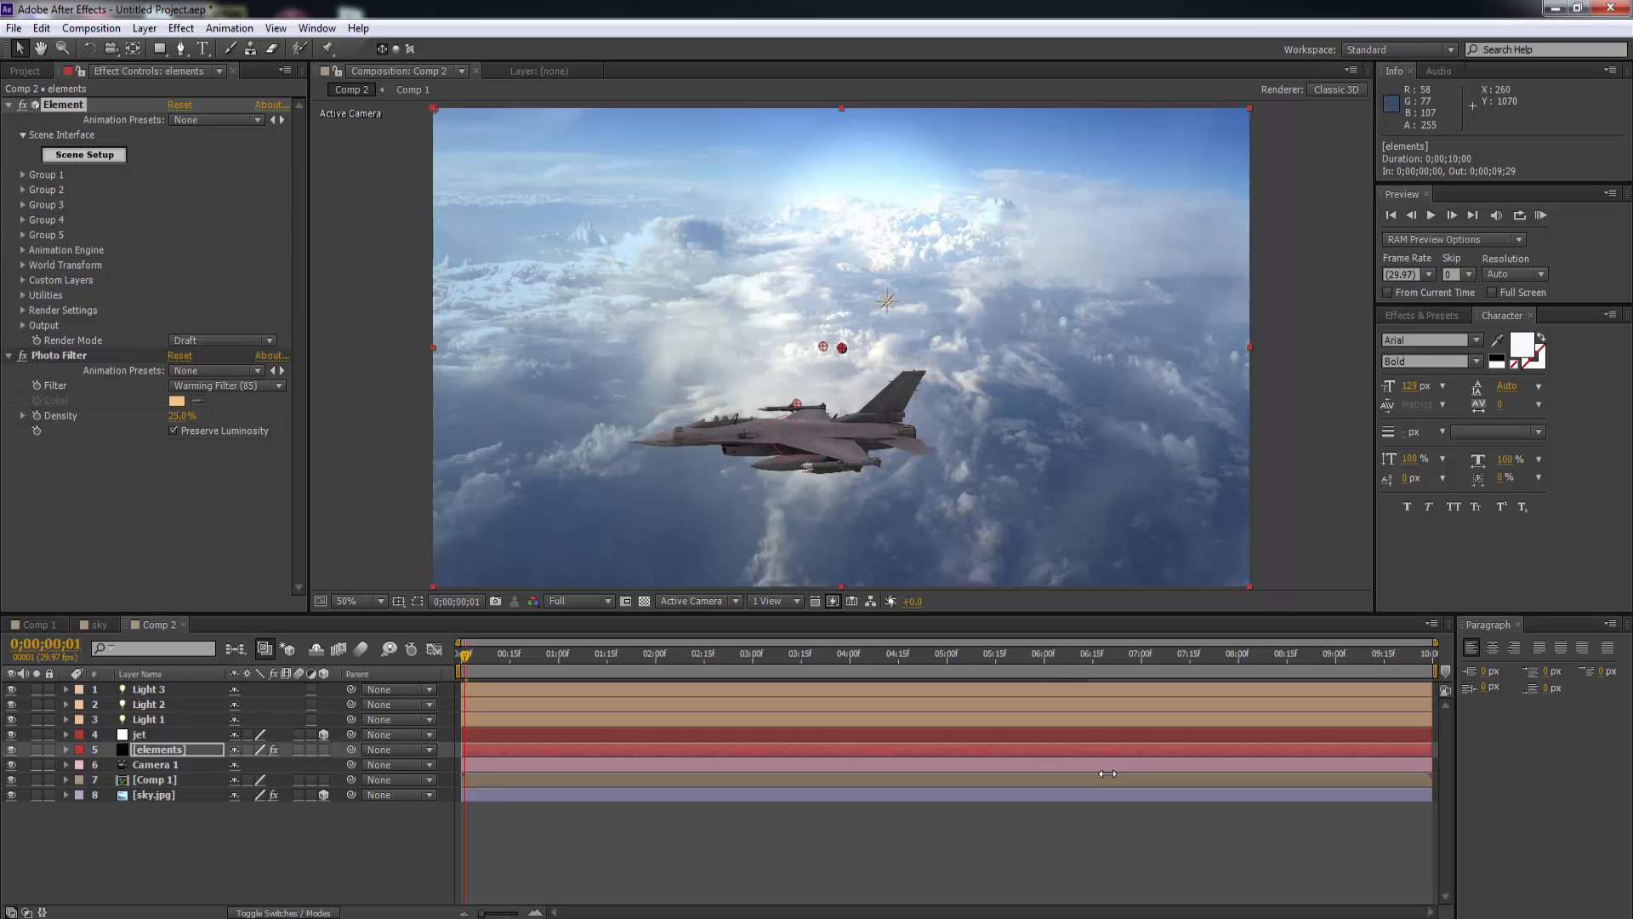
Return to 0;00;00;00 and add a new adjustment layer above all layers in Comp 2.
{"action": "mouse_move", "coordinate": [465, 656]}
{"action": "left_mouse_down"}
{"action": "mouse_move", "coordinate": [547, 655]}
{"action": "mouse_move", "coordinate": [462, 655]}
{"action": "left_mouse_up"}
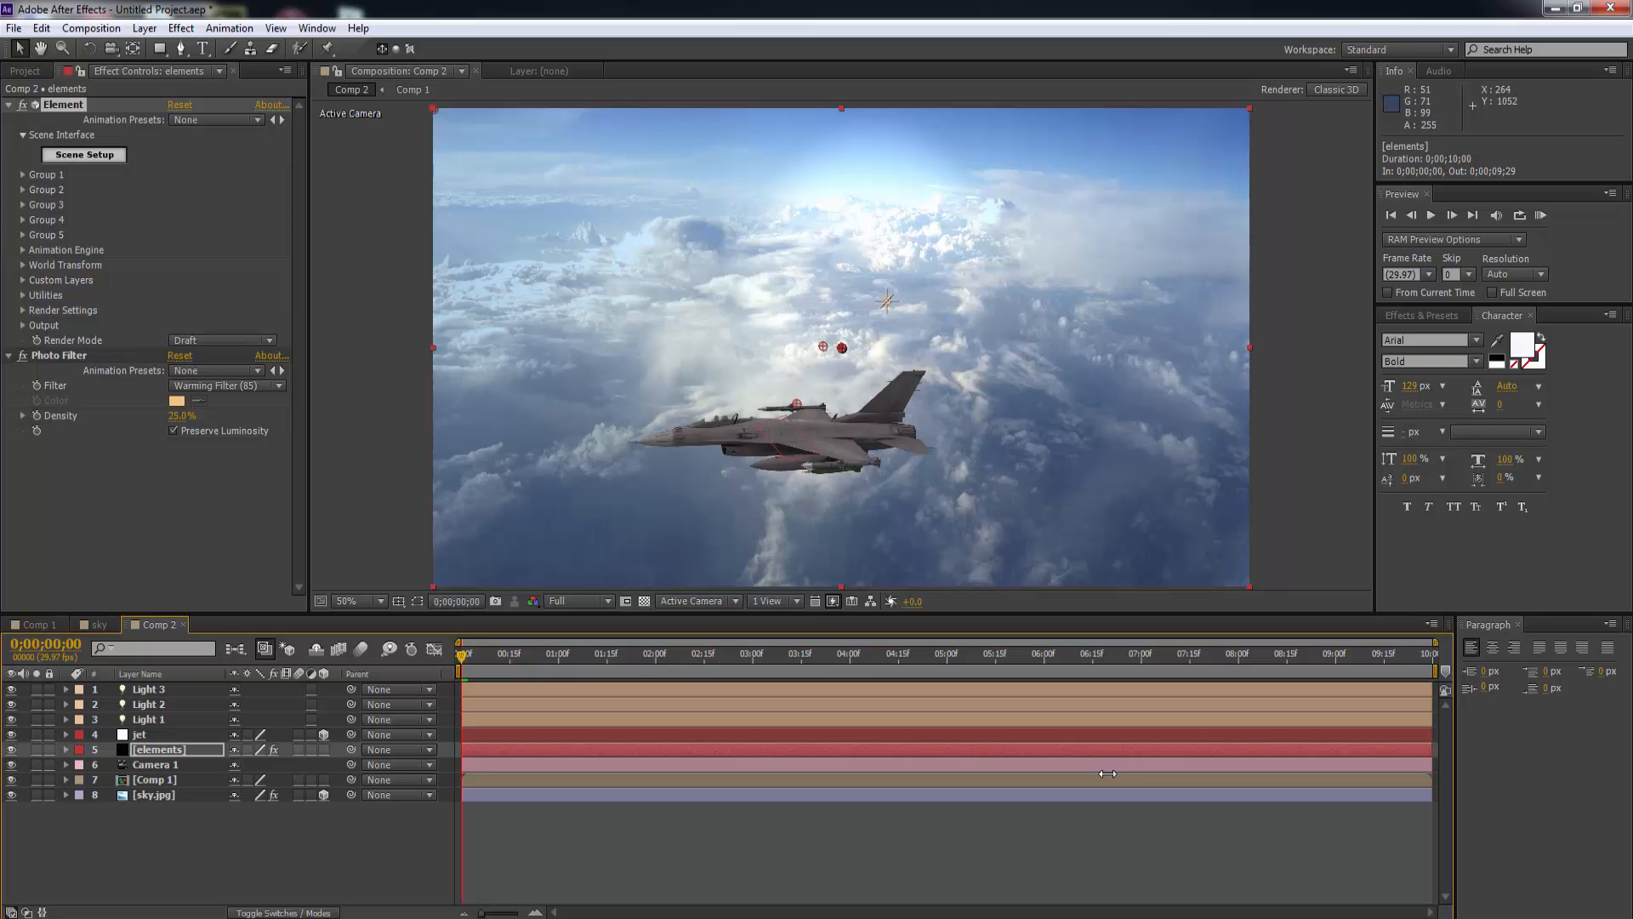
{"action": "right_click", "coordinate": [190, 840]}
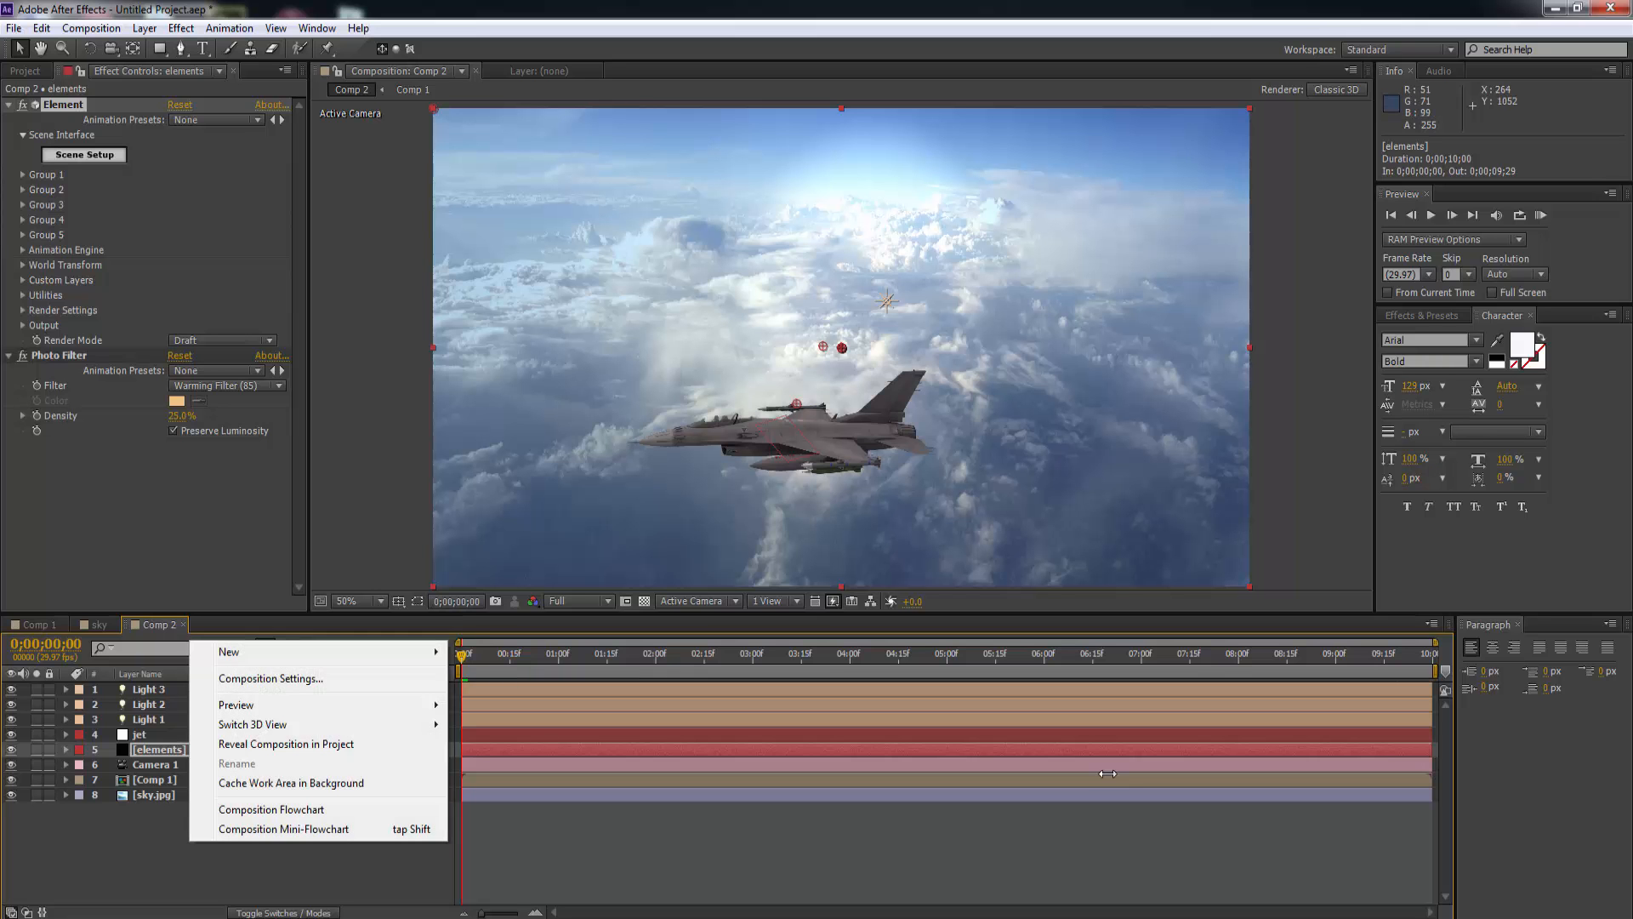
{"action": "left_click", "coordinate": [157, 832]}
{"action": "right_click", "coordinate": [157, 830]}
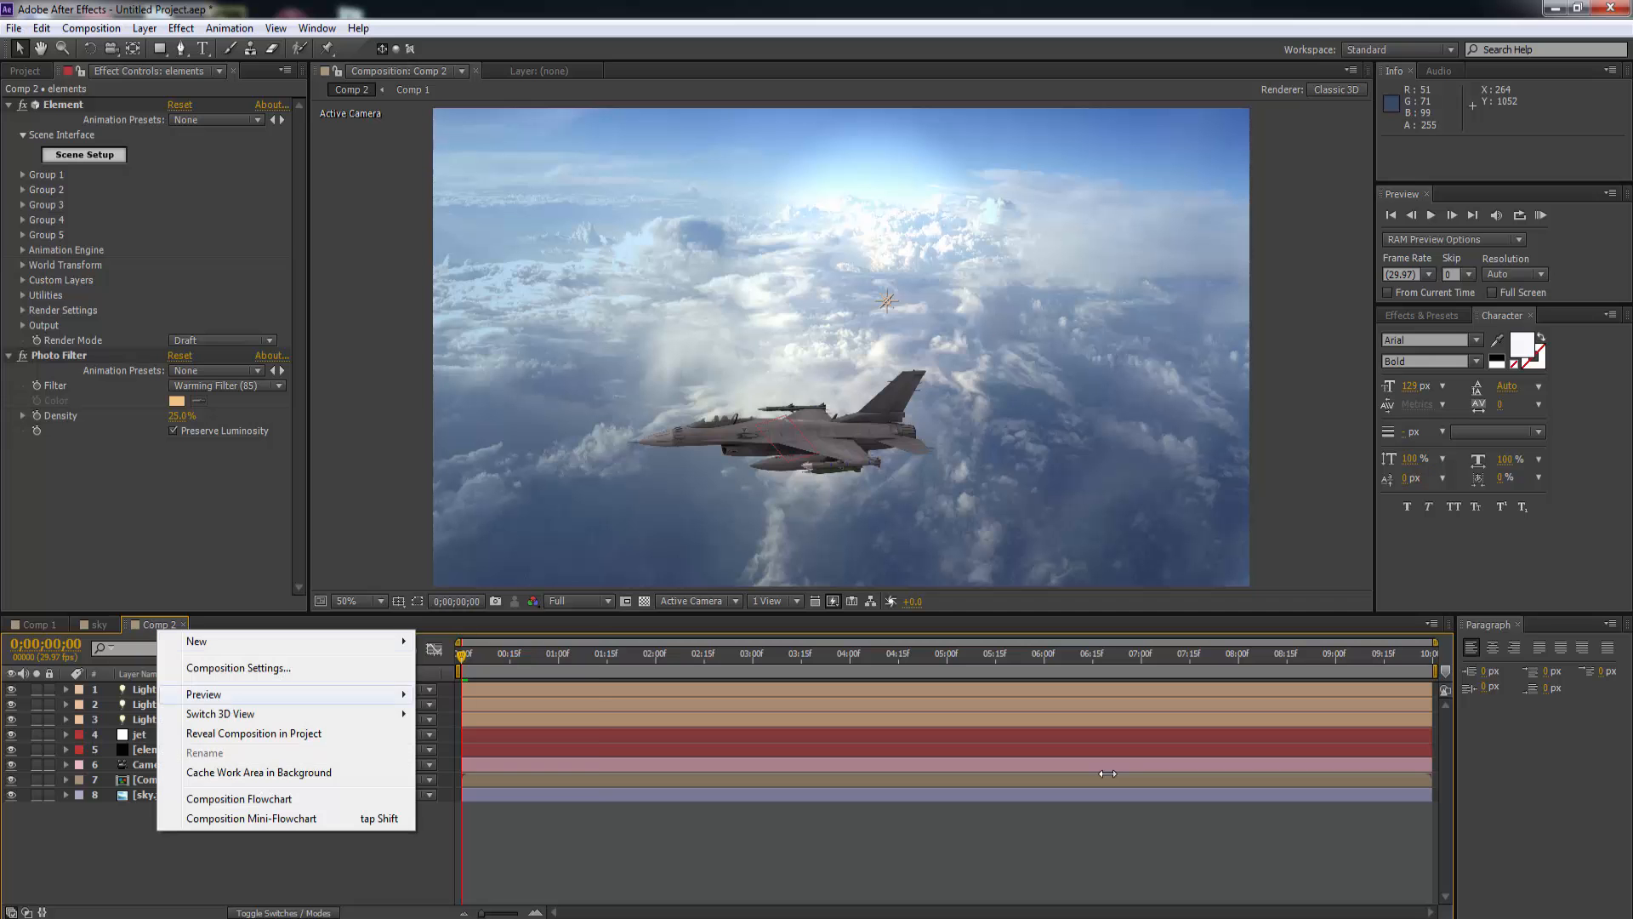
{"action": "mouse_move", "coordinate": [255, 642]}
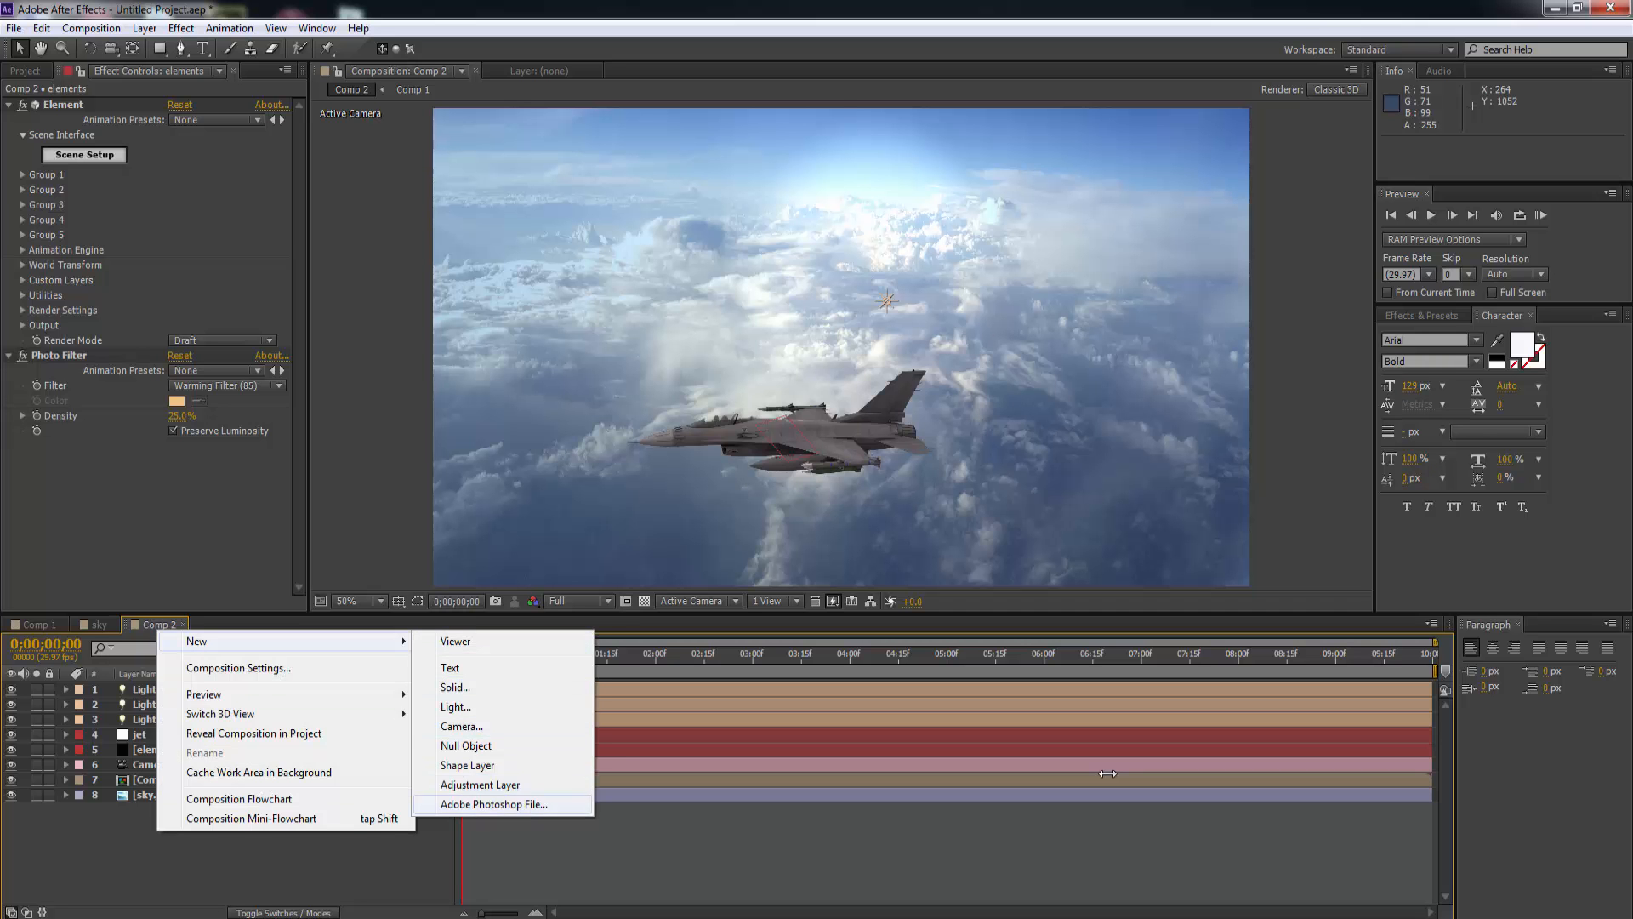
{"action": "left_click", "coordinate": [480, 784]}
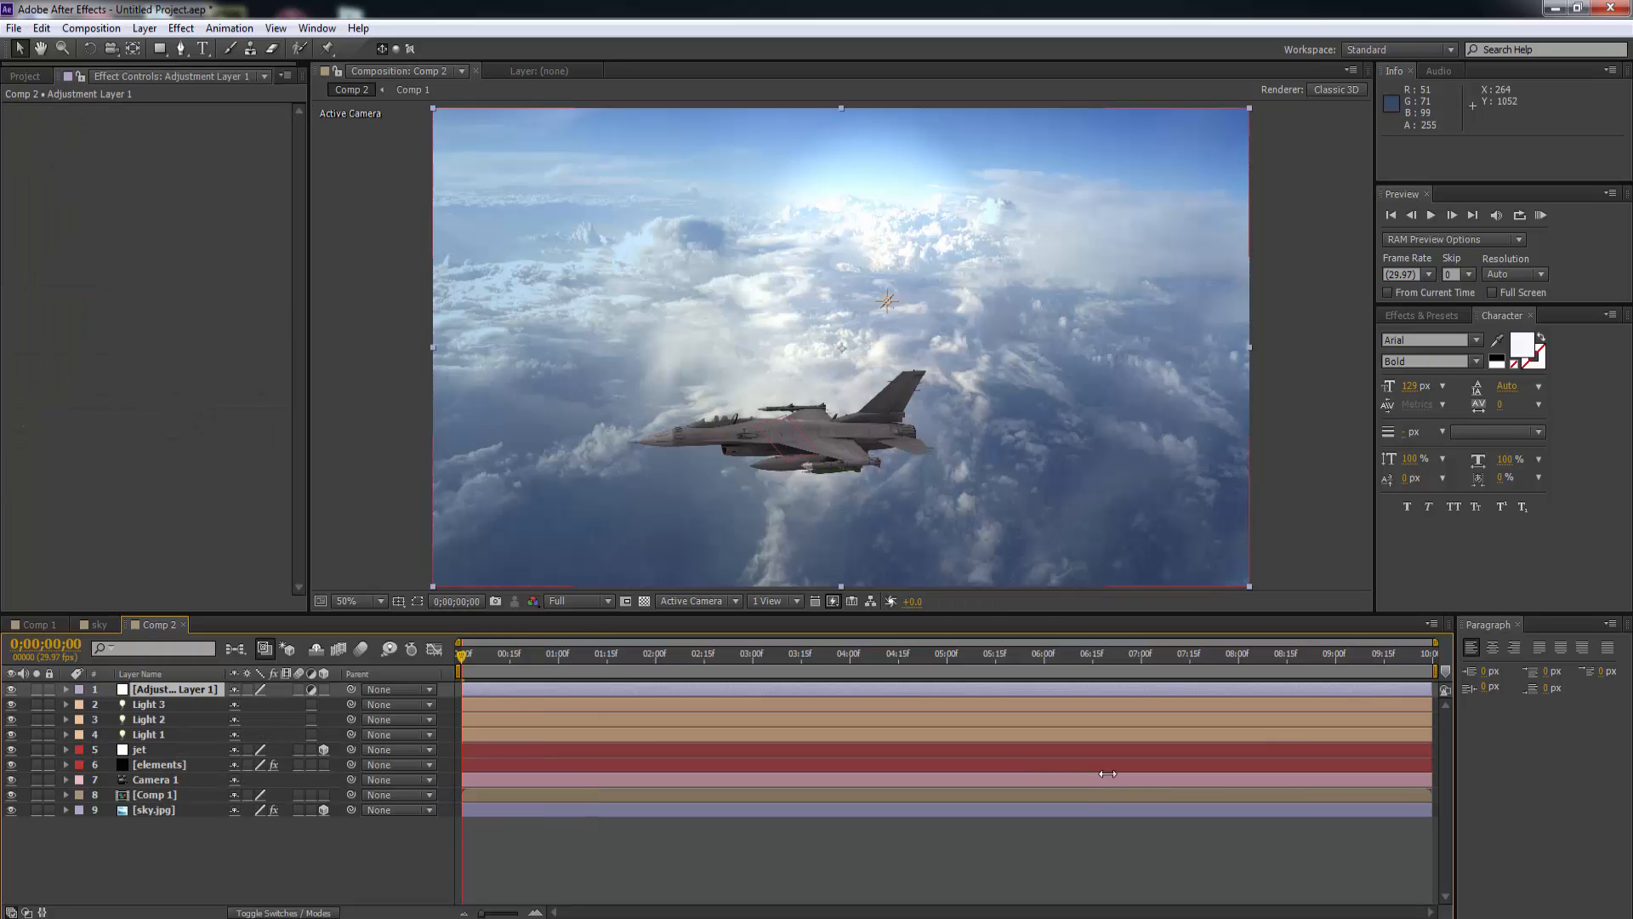
Apply the Curves color correction effect to the adjustment layer.
{"action": "right_click", "coordinate": [192, 689]}
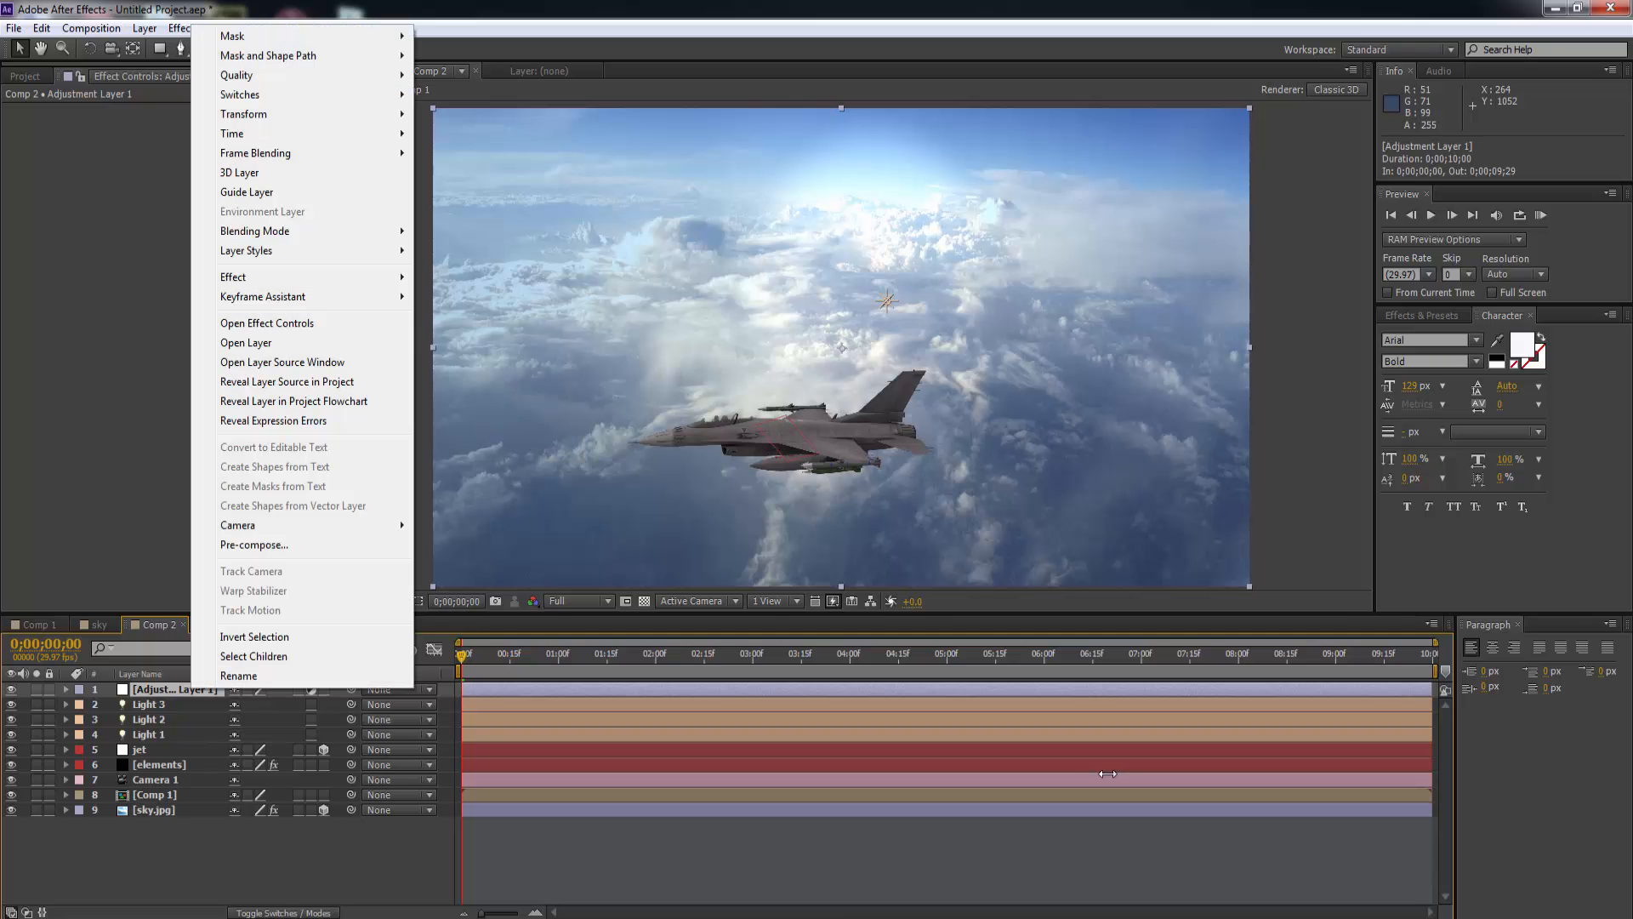
{"action": "mouse_move", "coordinate": [247, 277]}
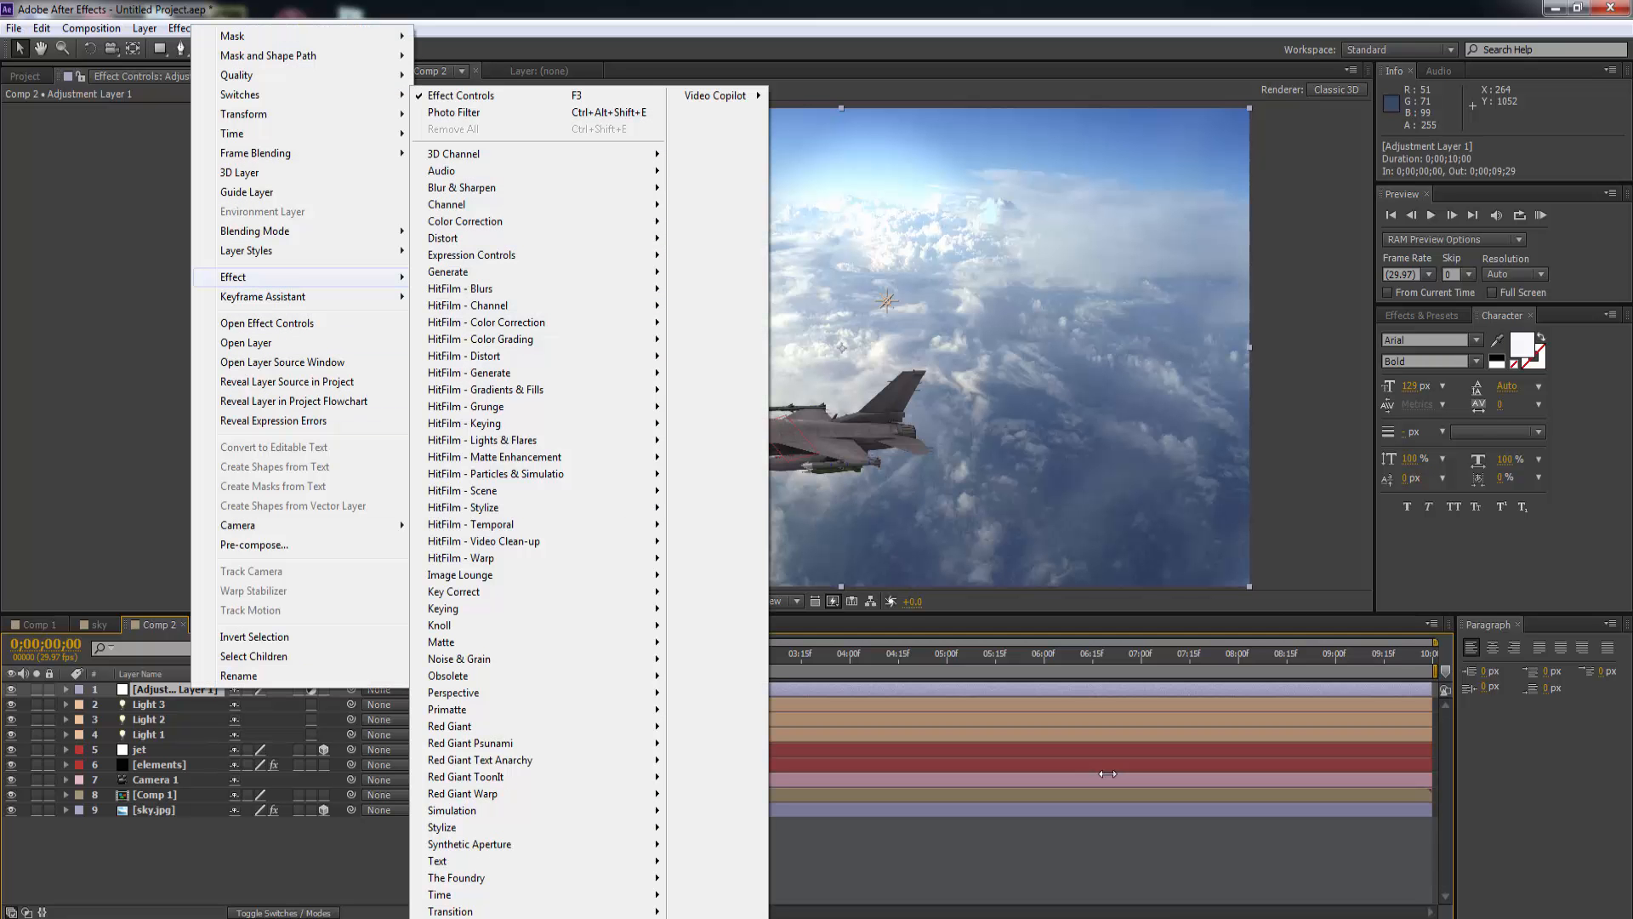
{"action": "mouse_move", "coordinate": [465, 221]}
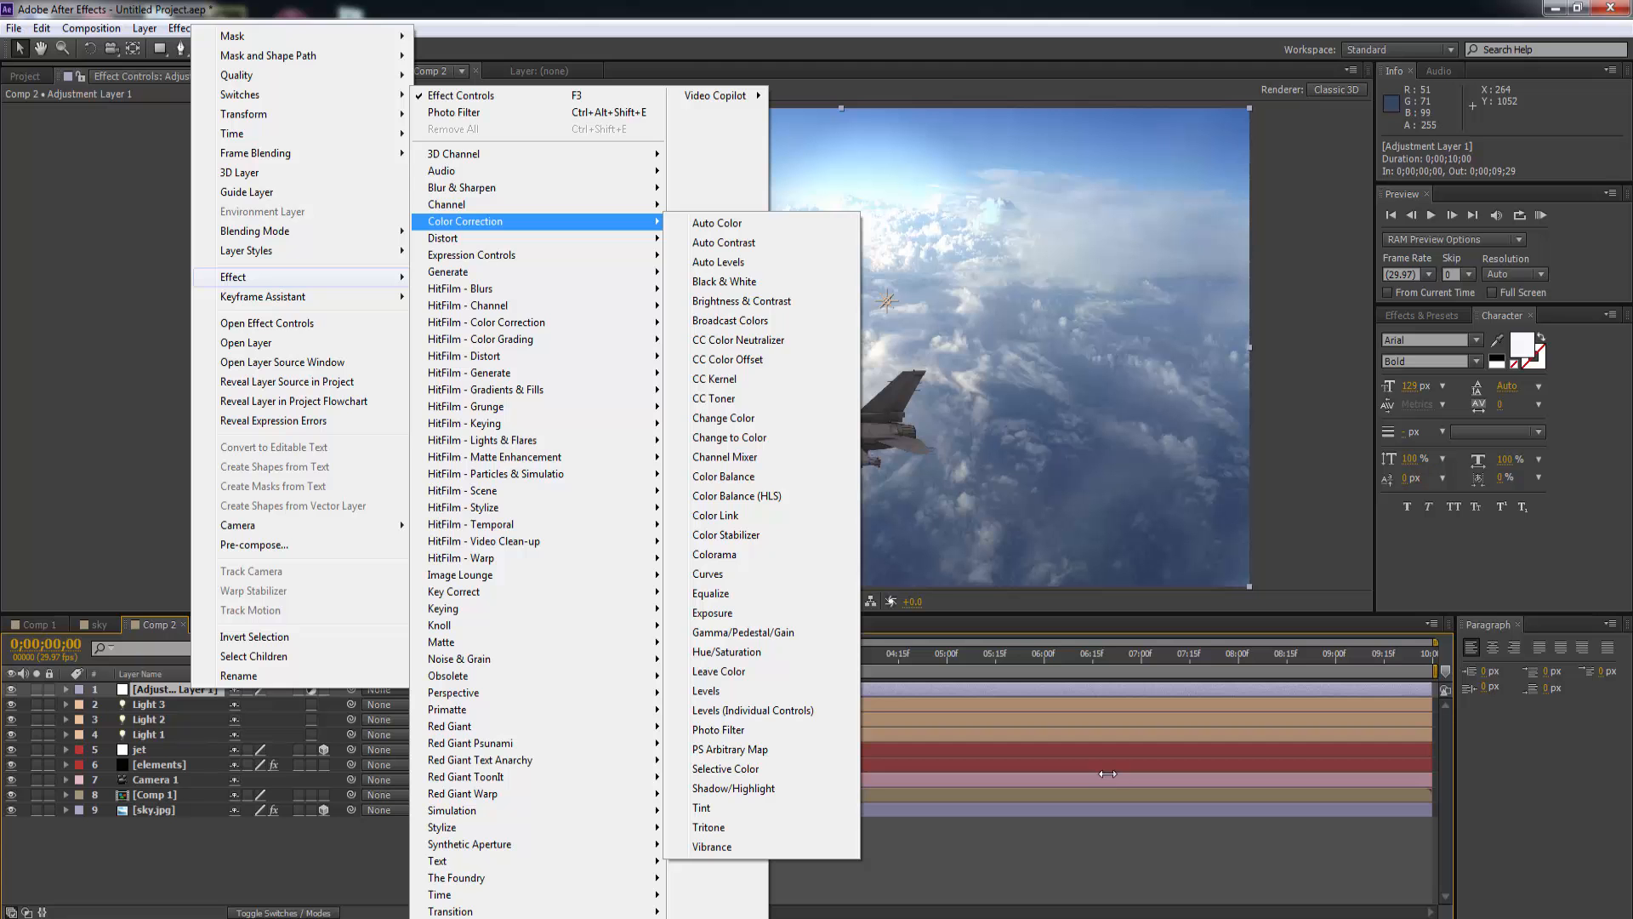
{"action": "left_click", "coordinate": [707, 574]}
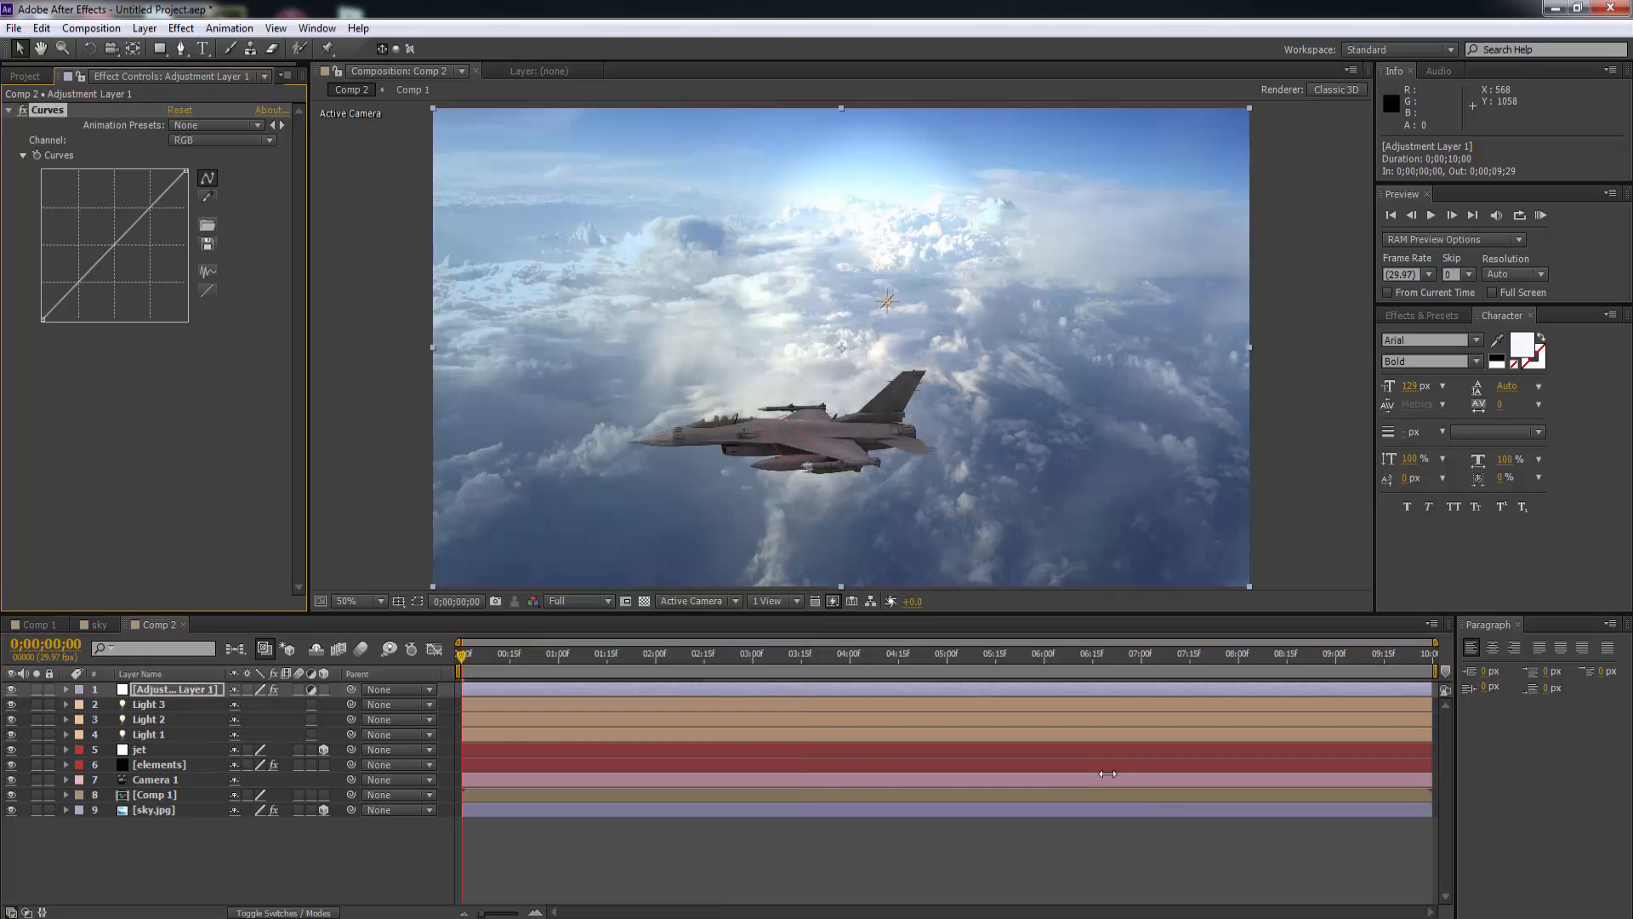
Raise the shadows-to-midtones part of the Green channel curve slightly to give the scene a teal tint.
{"action": "left_click", "coordinate": [221, 140]}
{"action": "left_click", "coordinate": [211, 198]}
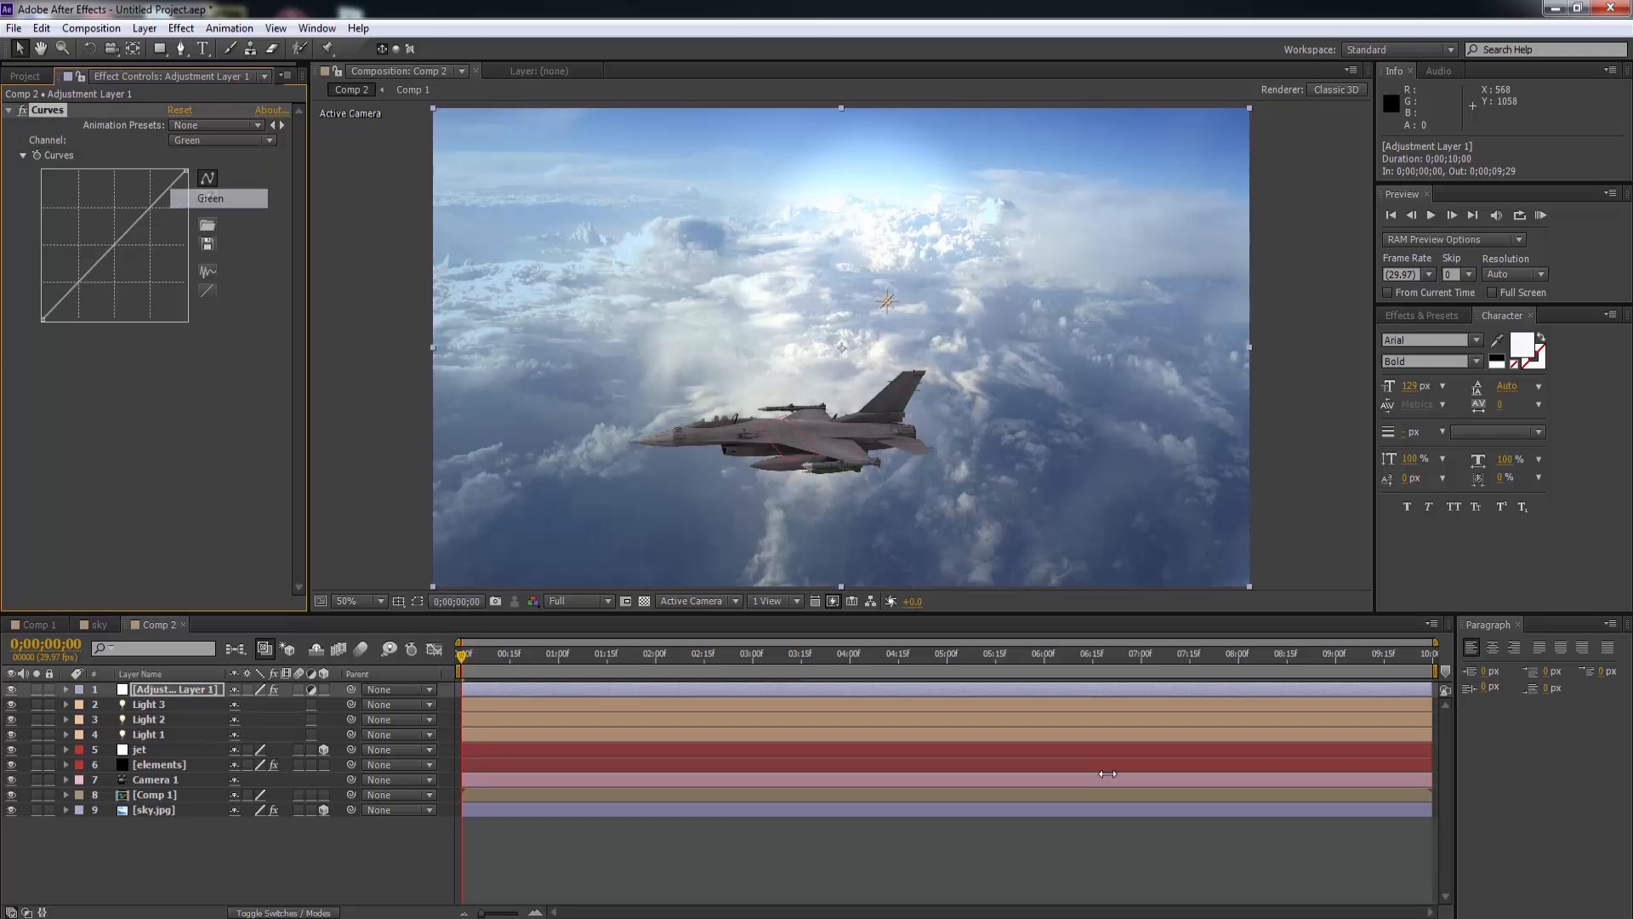
{"action": "left_click_drag", "start_coordinate": [114, 245], "coordinate": [89, 271]}
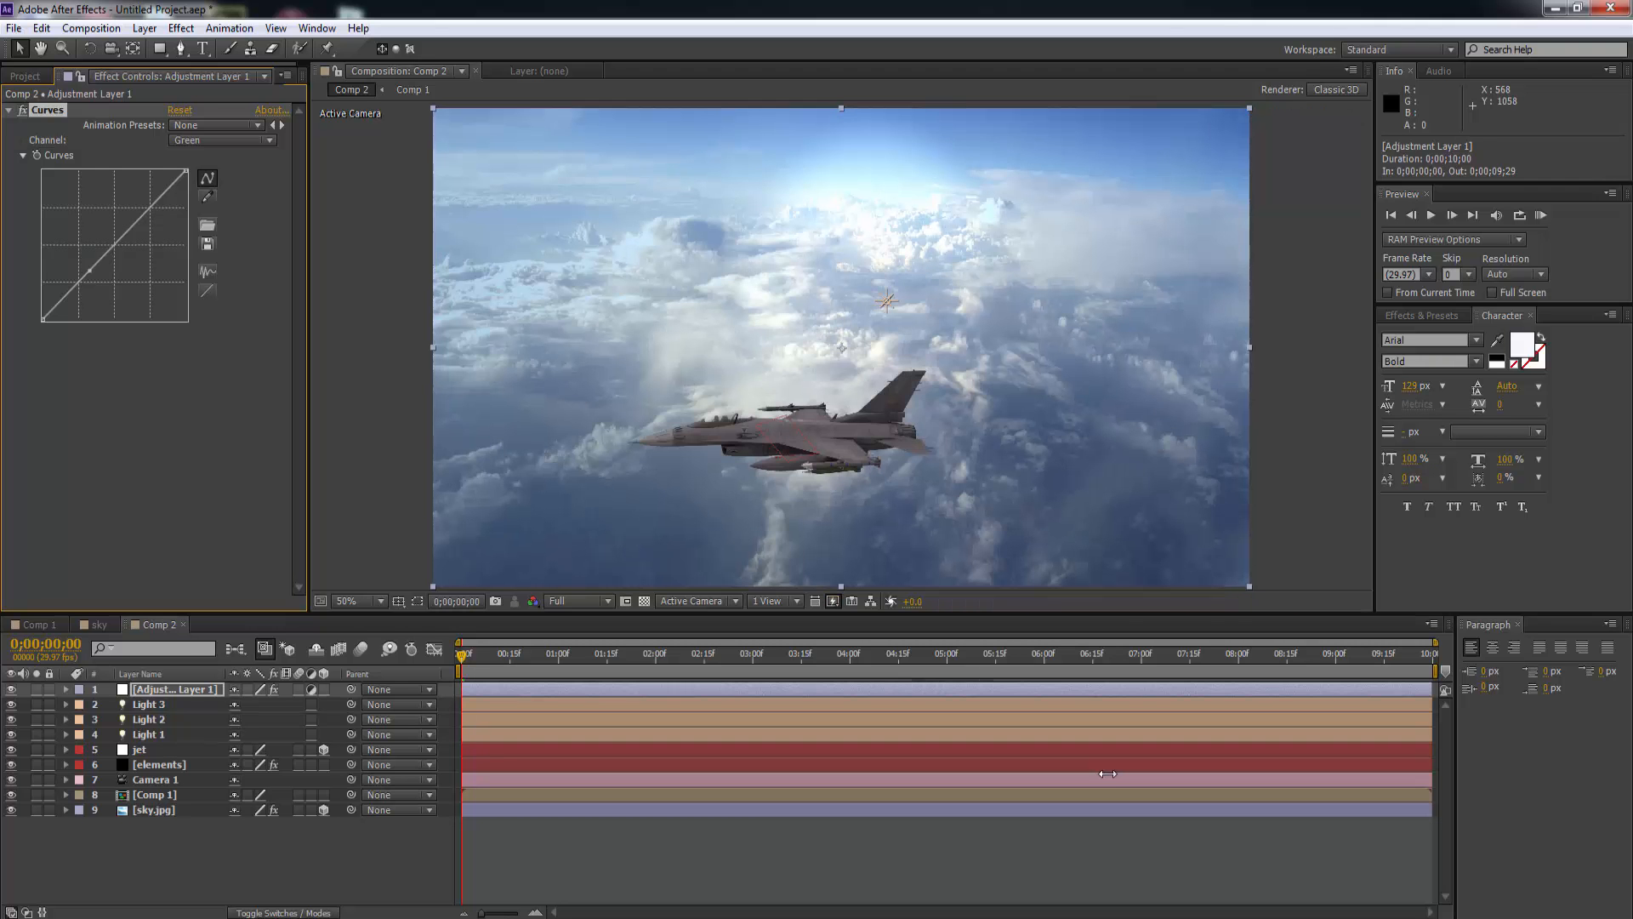
{"action": "left_click_drag", "start_coordinate": [90, 271], "coordinate": [84, 266]}
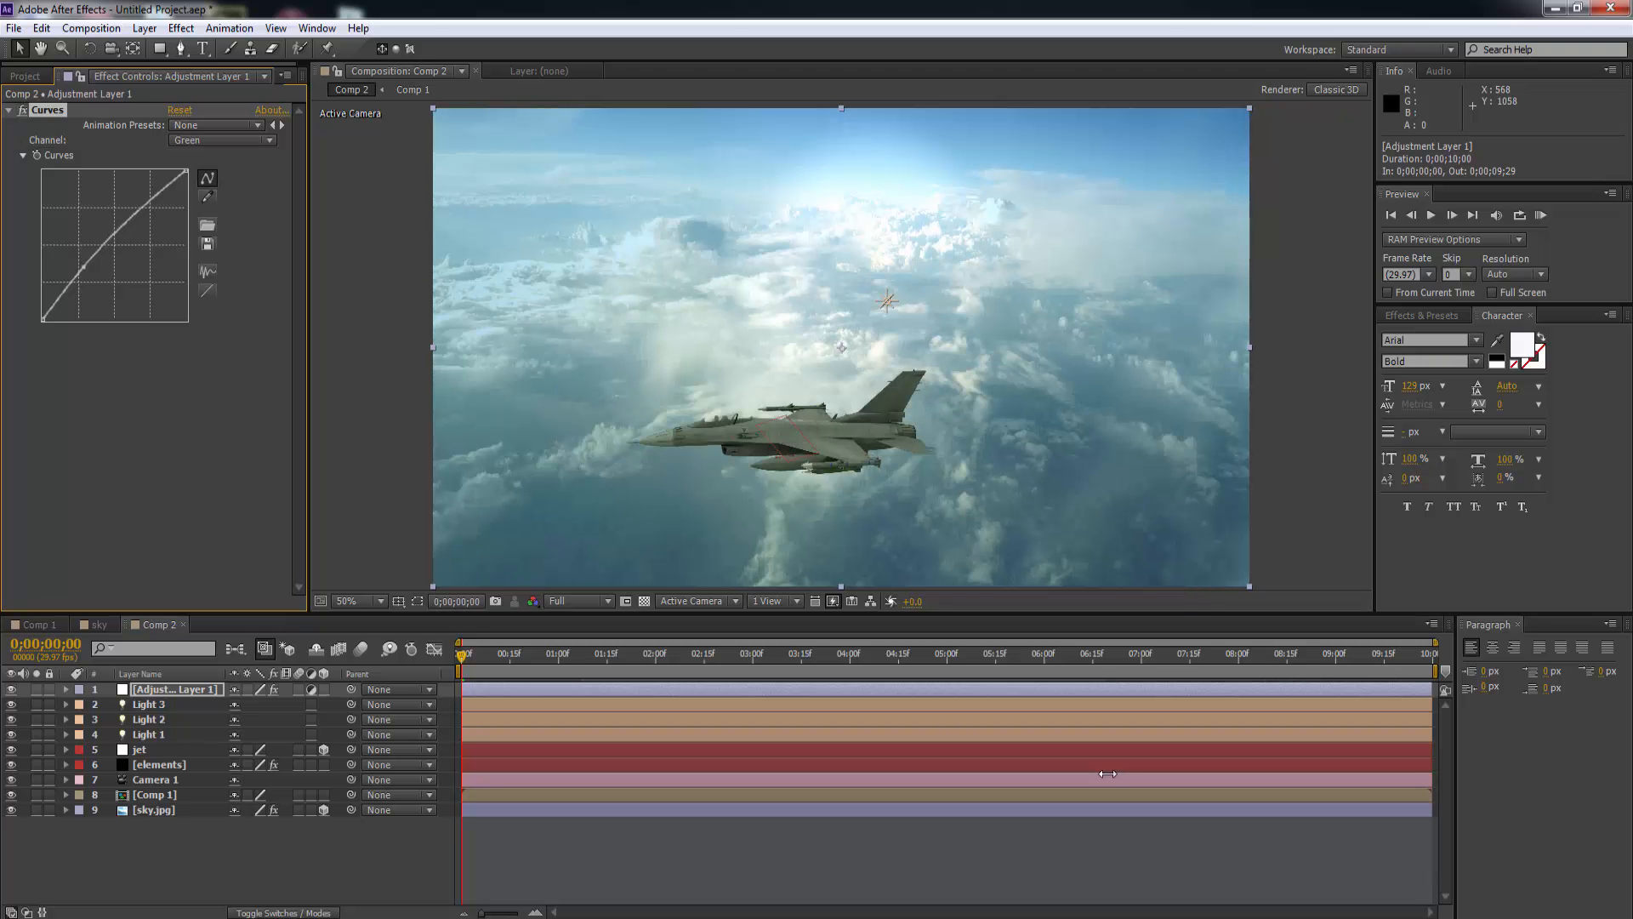
Pull the highlights part of the Green channel curve down slightly to reduce the green tint in the bright clouds.
{"action": "left_click_drag", "start_coordinate": [146, 202], "coordinate": [147, 218]}
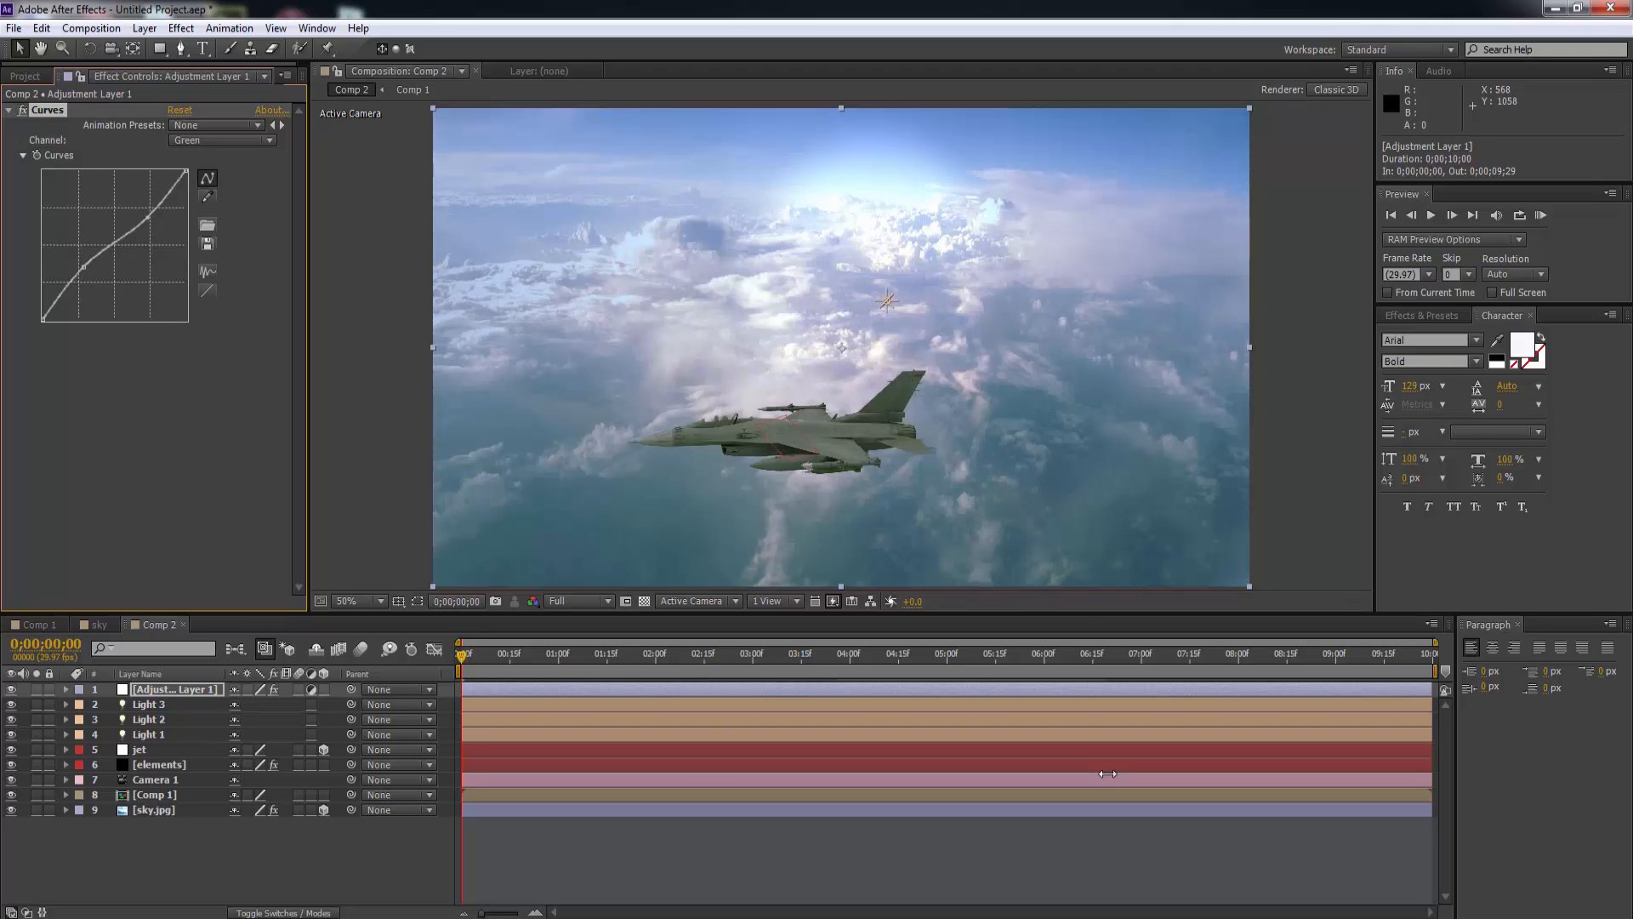
{"action": "left_click_drag", "start_coordinate": [148, 218], "coordinate": [142, 216]}
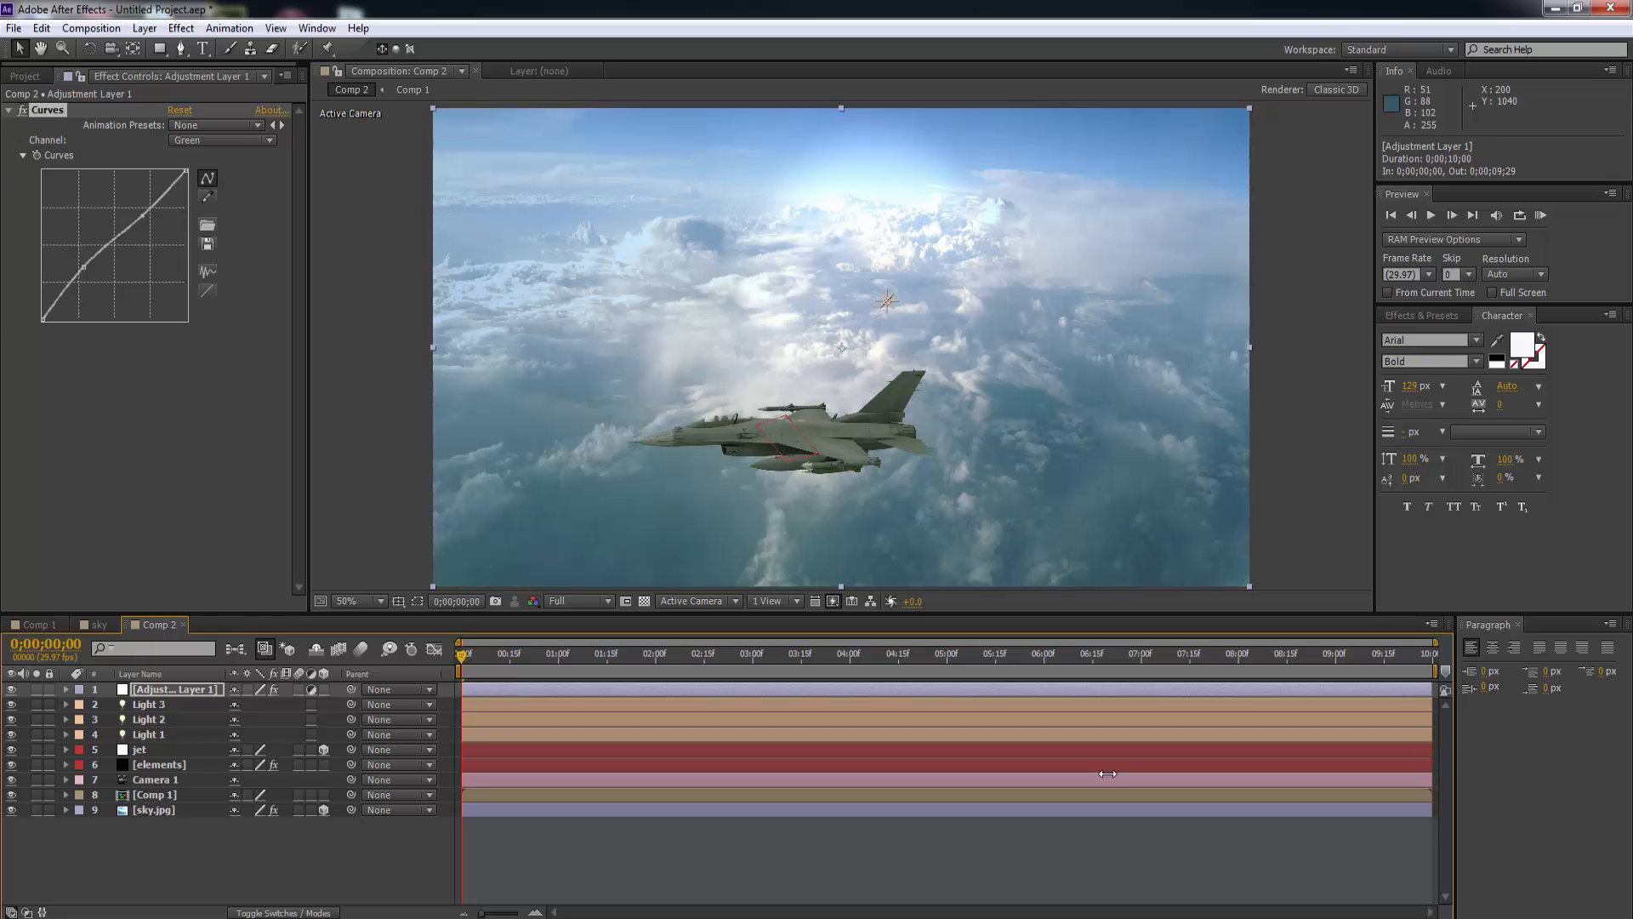
Enable motion blur on the jet layer and expand its properties.
{"action": "key", "text": "ctrl+Down"}
{"action": "key", "text": "ctrl+Down"}
{"action": "key", "text": "ctrl+Down"}
{"action": "key", "text": "ctrl+Down"}
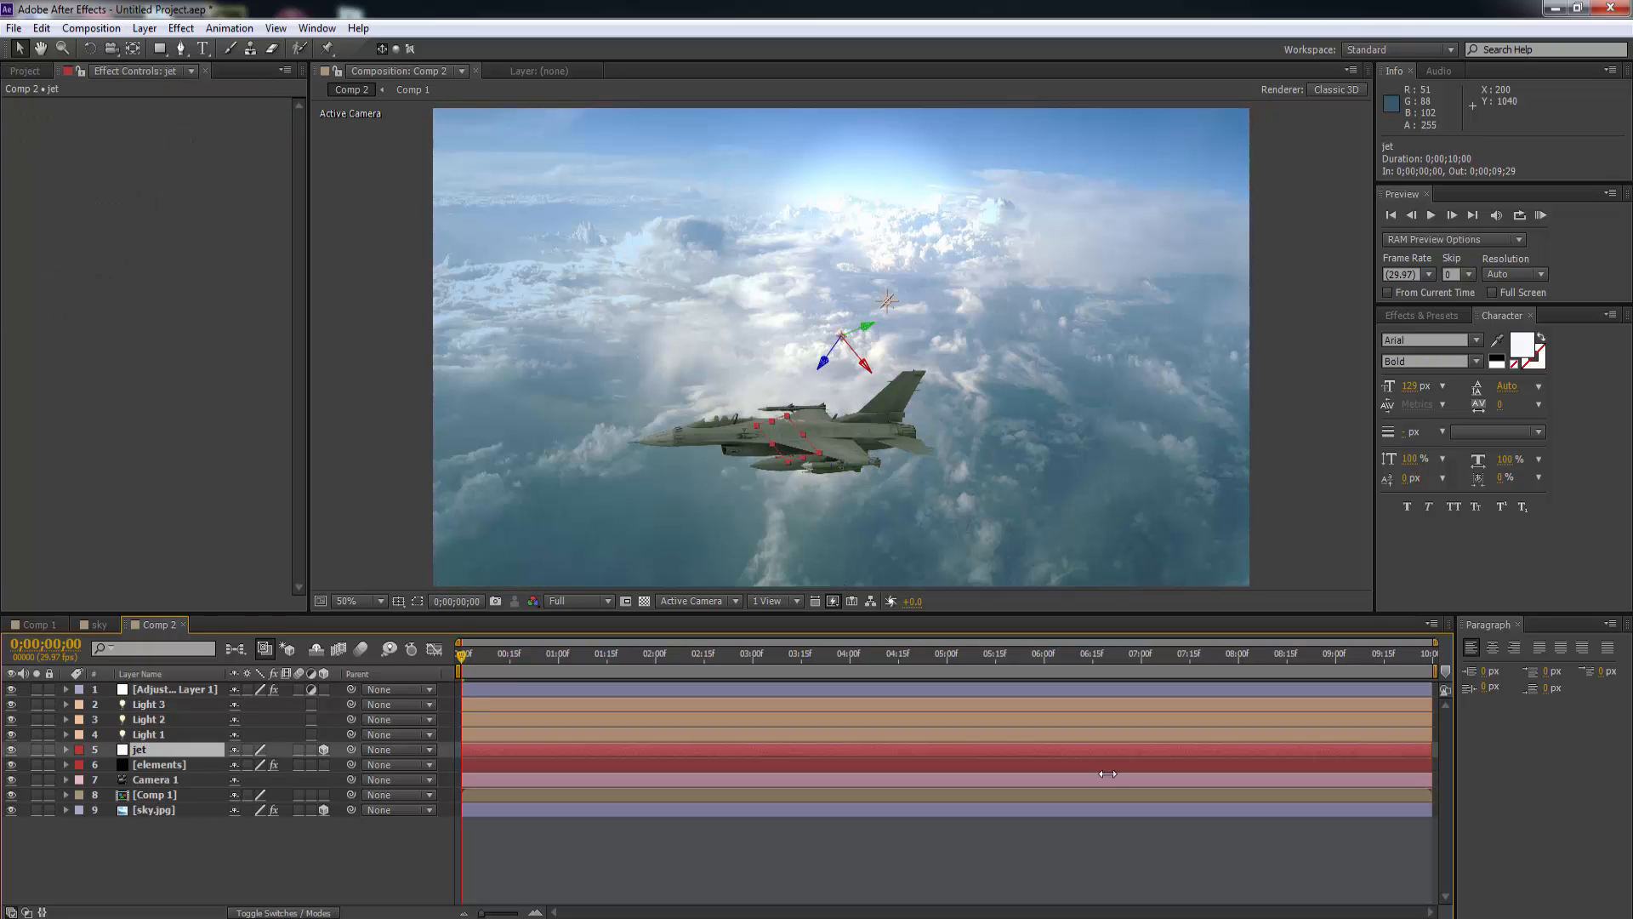
{"action": "key", "text": "F2"}
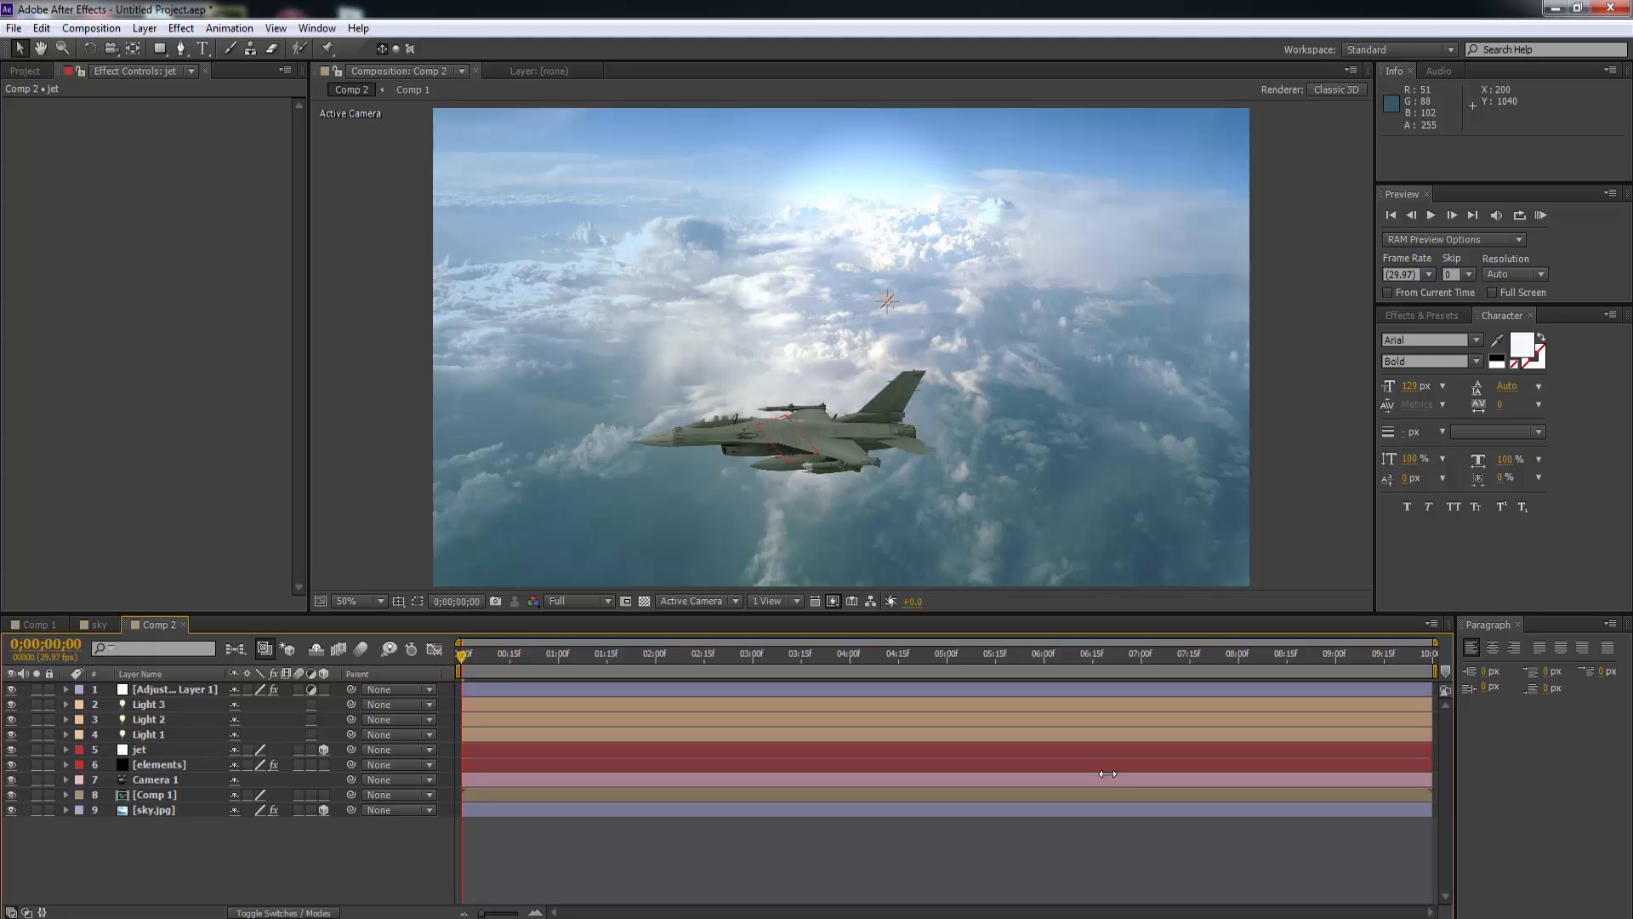
{"action": "key", "text": "ctrl+z"}
{"action": "key", "text": "ctrl+grave"}
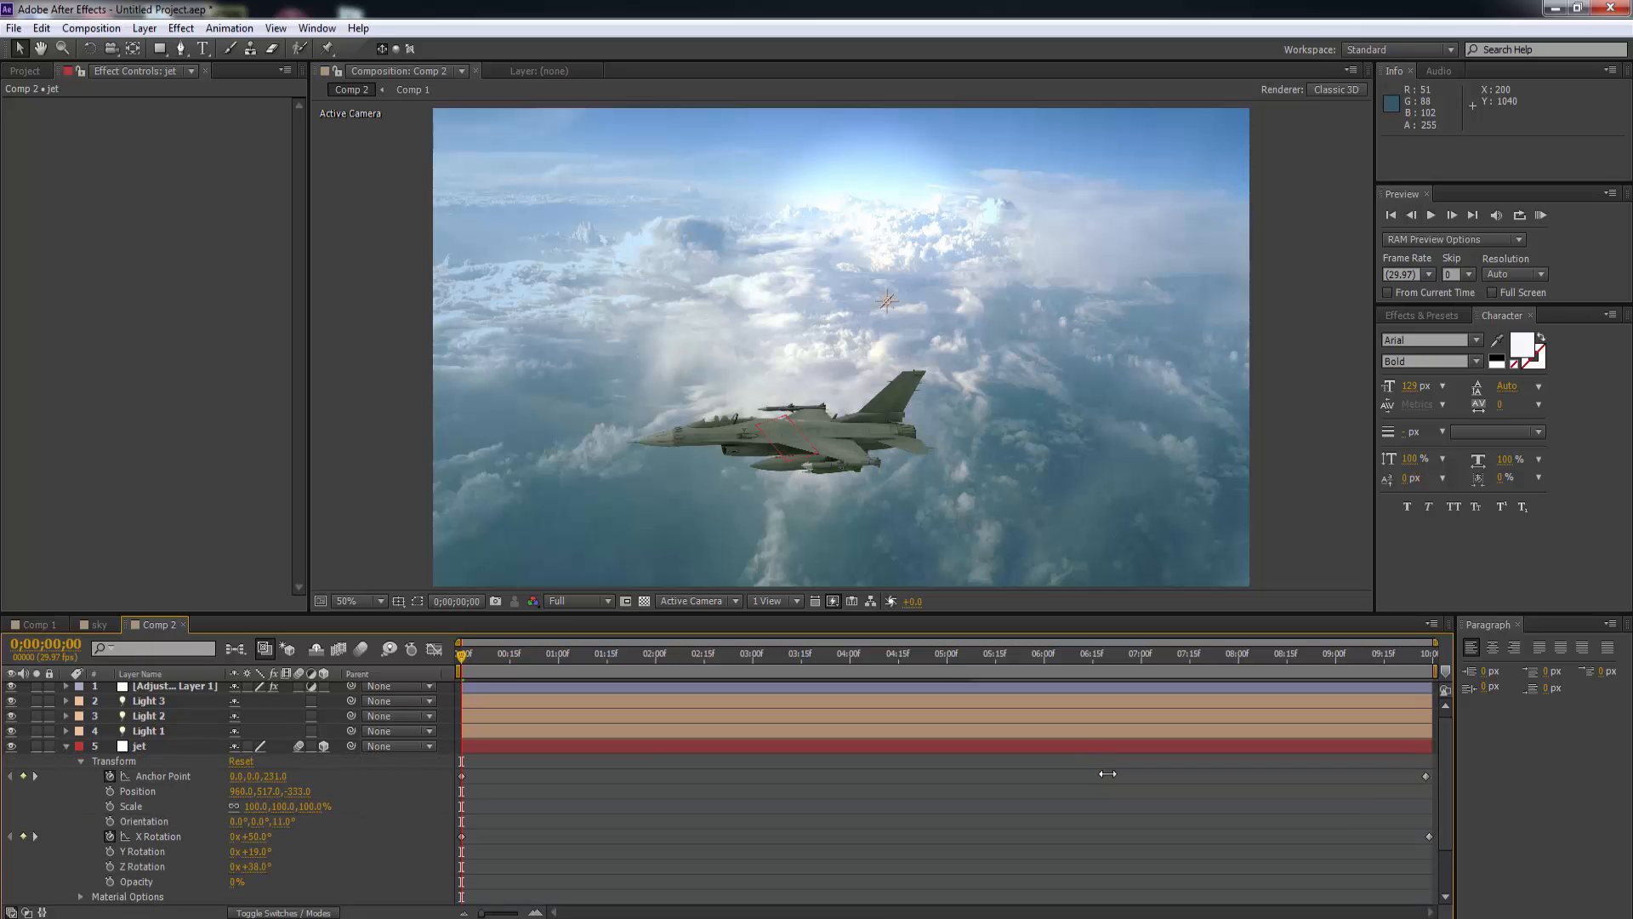
Set Accepts Shadows and Accepts Lights to Off in the jet layer's Material Options, and collapse the layer.
{"action": "scroll", "coordinate": [1107, 773], "scroll_direction": "down", "scroll_amount": 3}
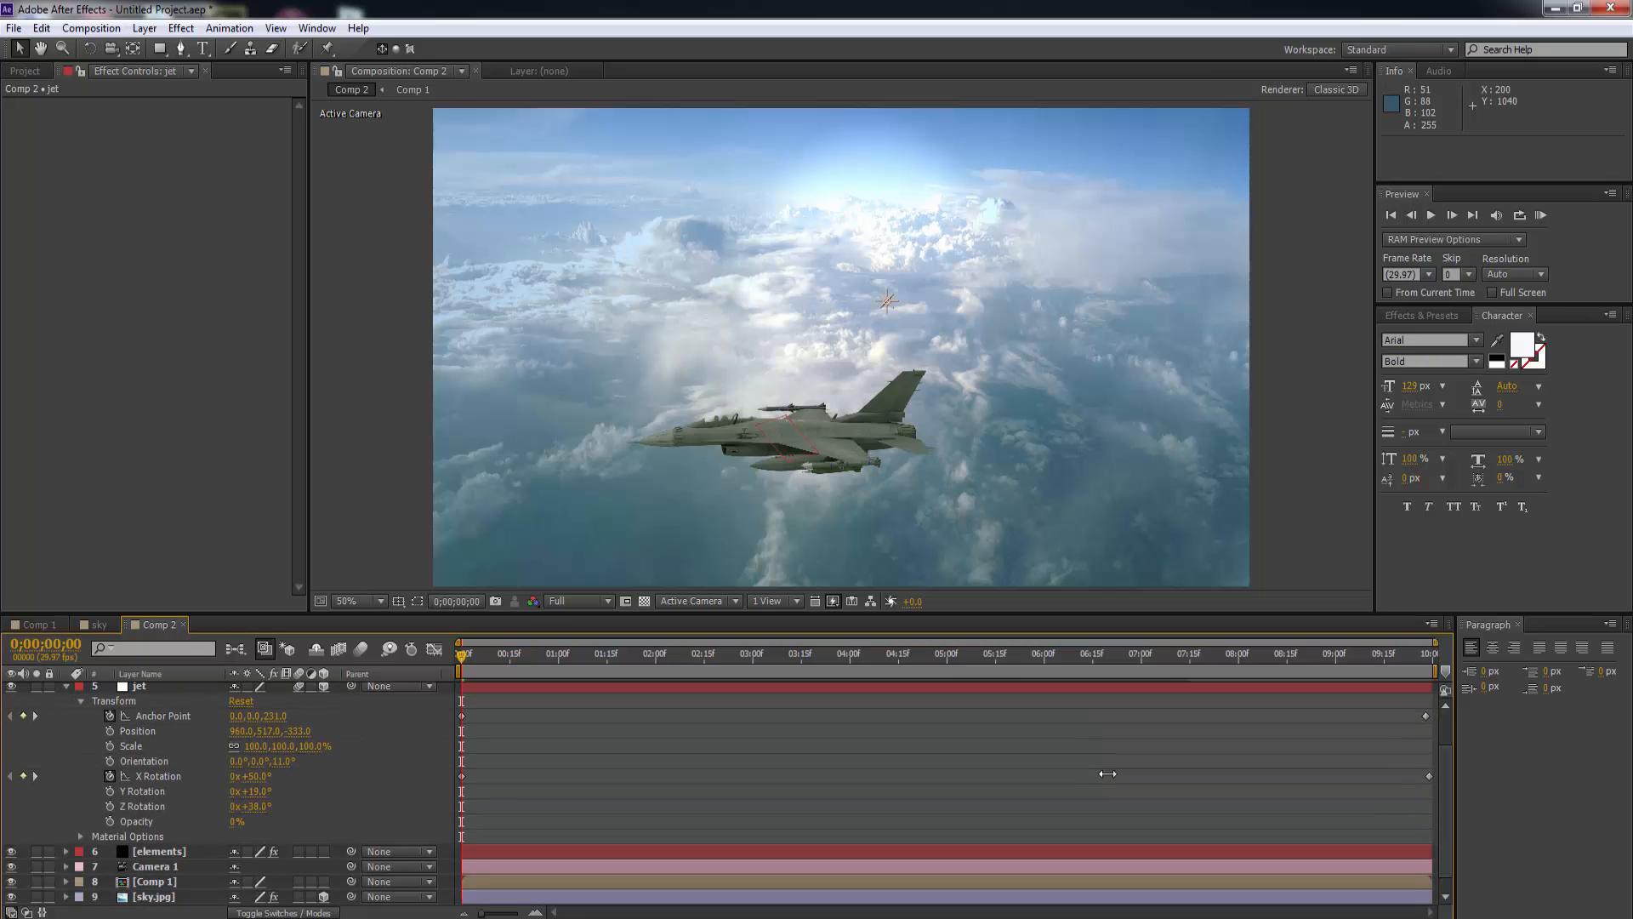
{"action": "scroll", "coordinate": [1107, 773], "scroll_direction": "down", "scroll_amount": 3}
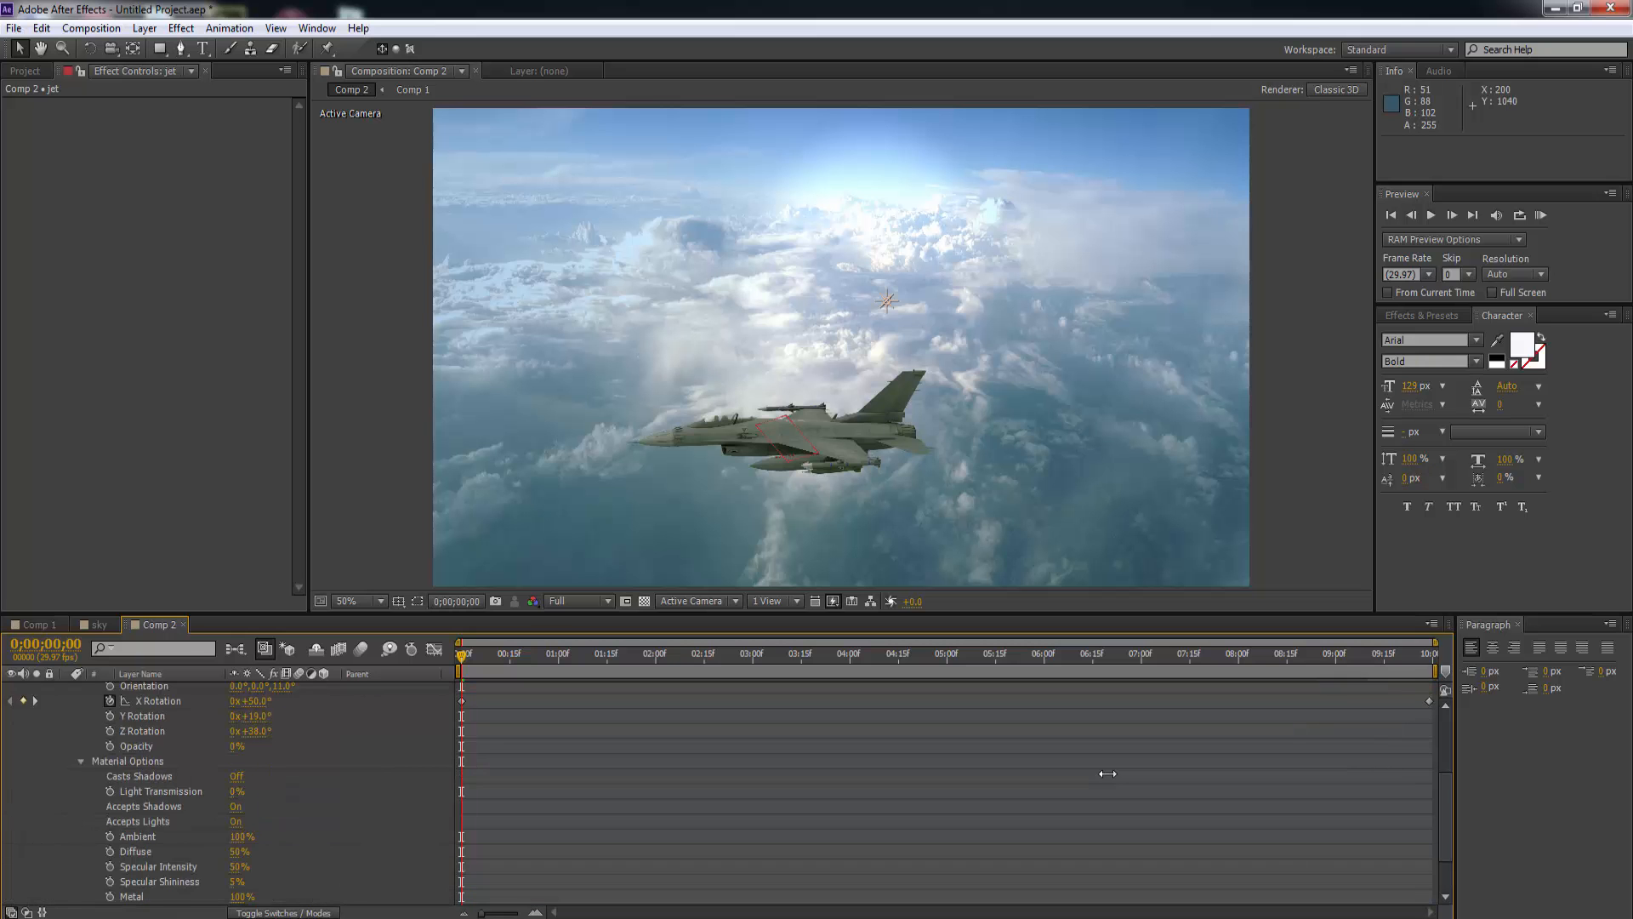
{"action": "scroll", "coordinate": [1107, 773], "scroll_direction": "down", "scroll_amount": 2}
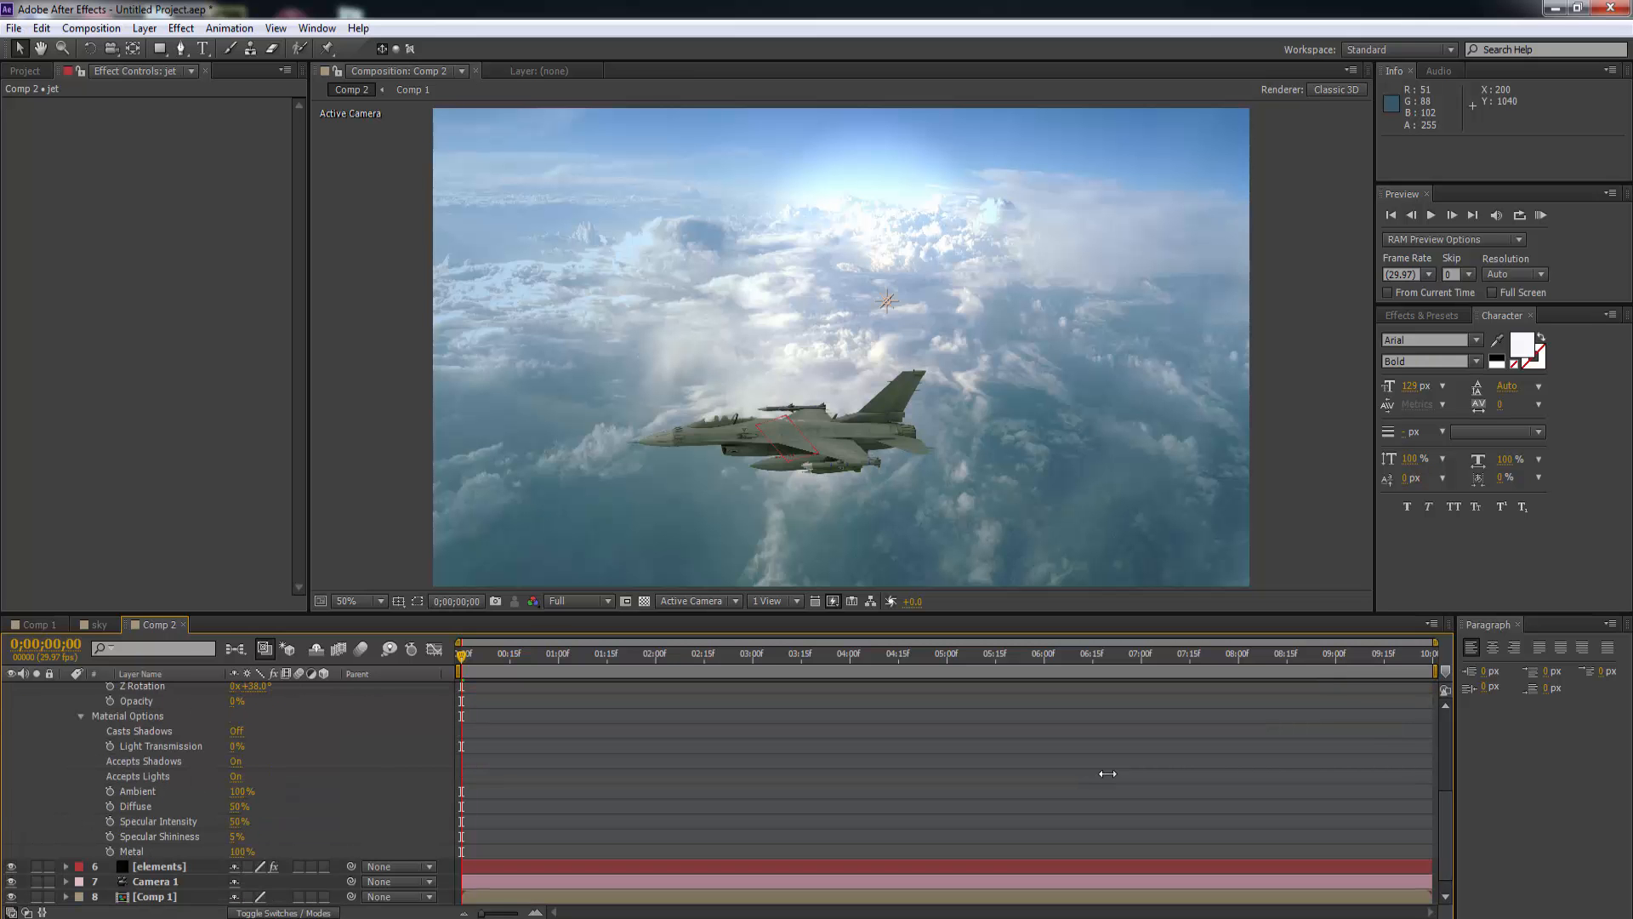
{"action": "left_click", "coordinate": [1107, 773]}
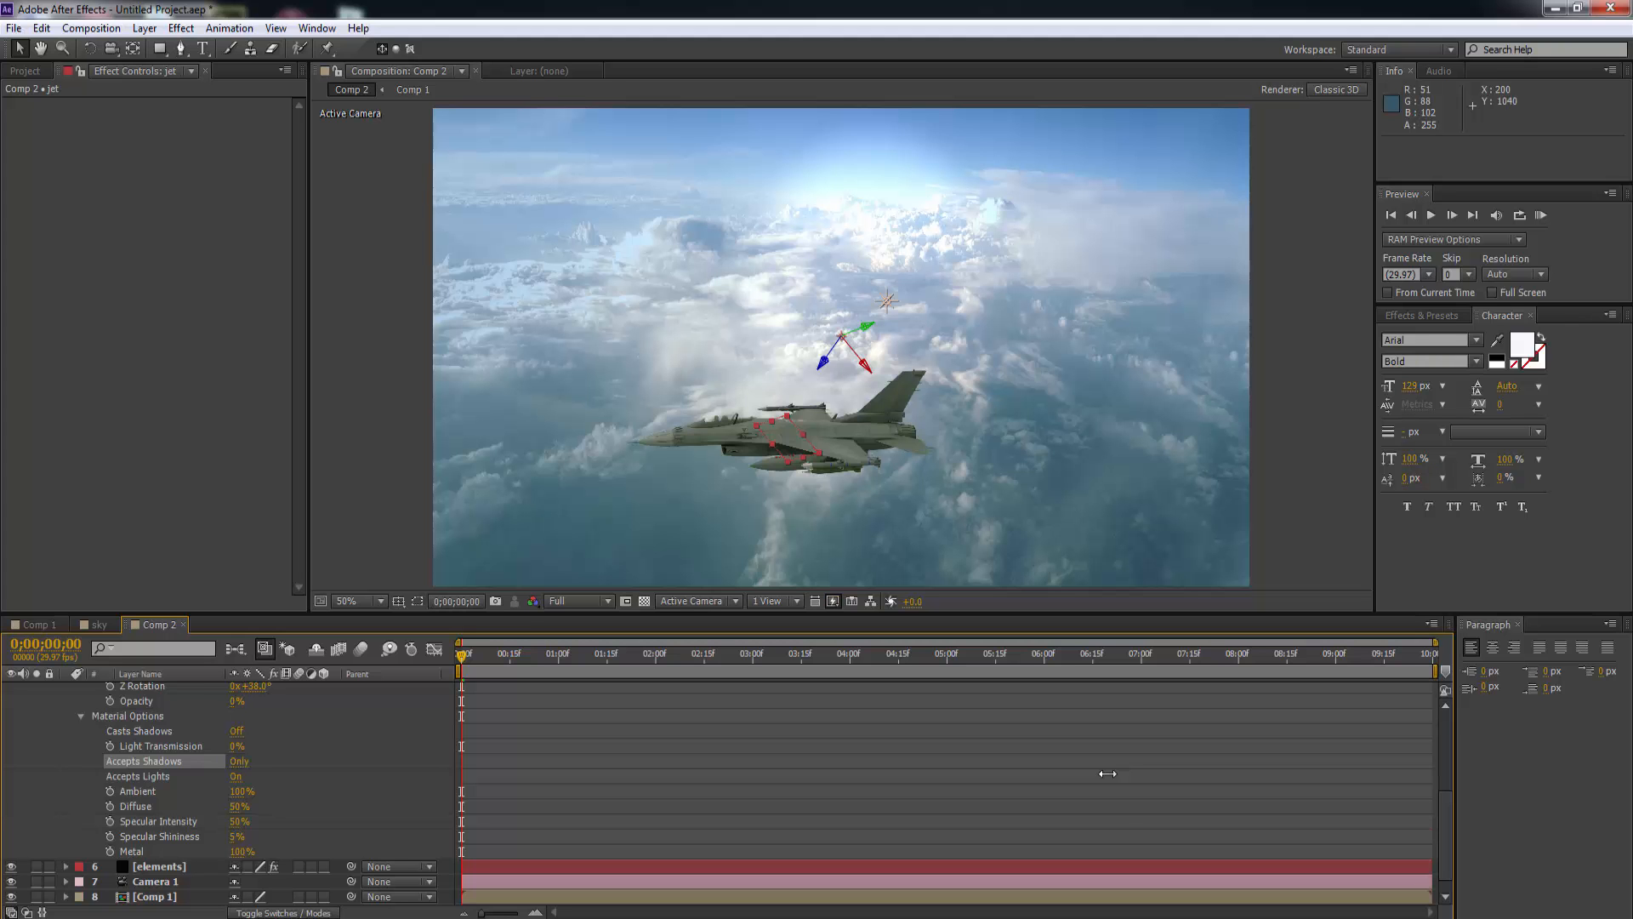
{"action": "left_click", "coordinate": [239, 761]}
{"action": "left_click", "coordinate": [236, 776]}
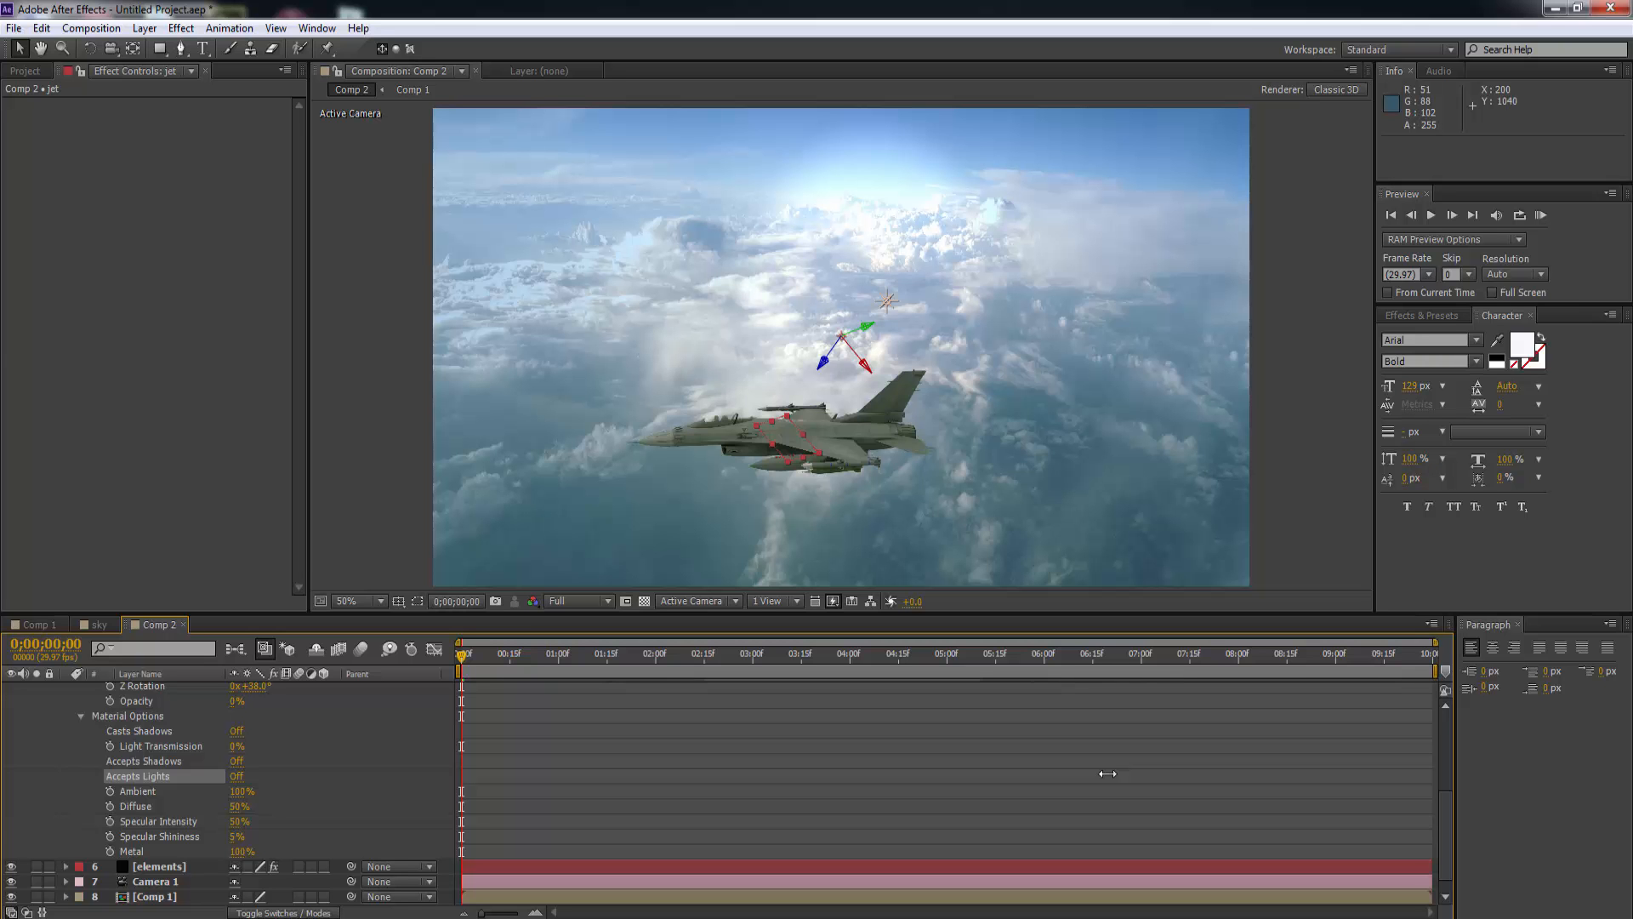
{"action": "left_click", "coordinate": [131, 851]}
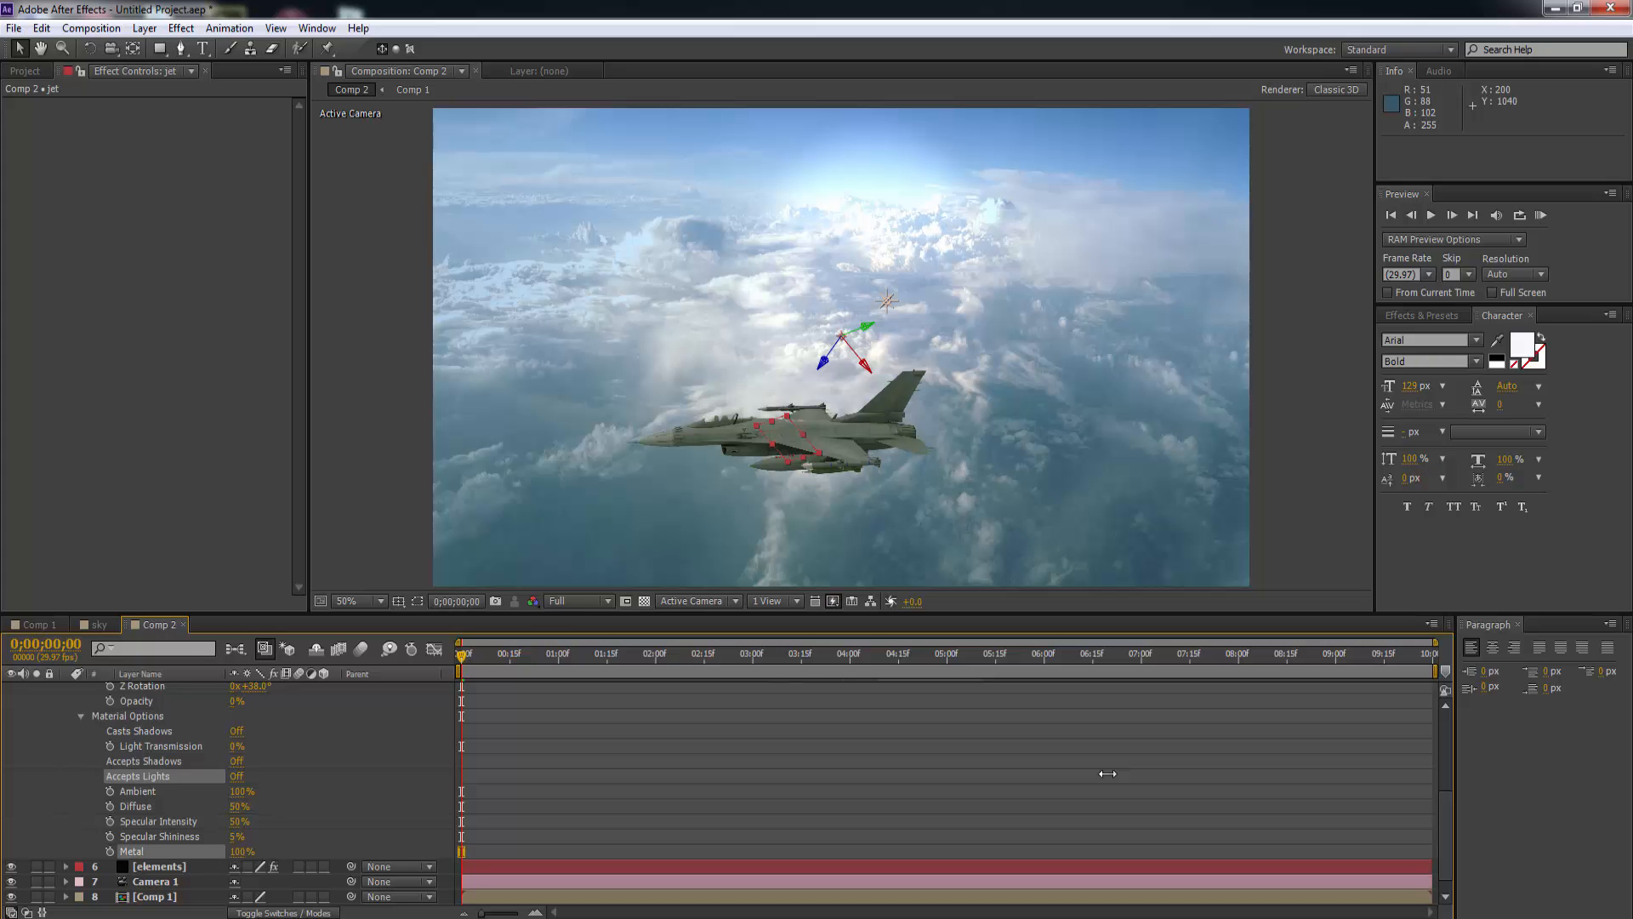
{"action": "scroll", "coordinate": [1107, 773], "scroll_direction": "down", "scroll_amount": 1}
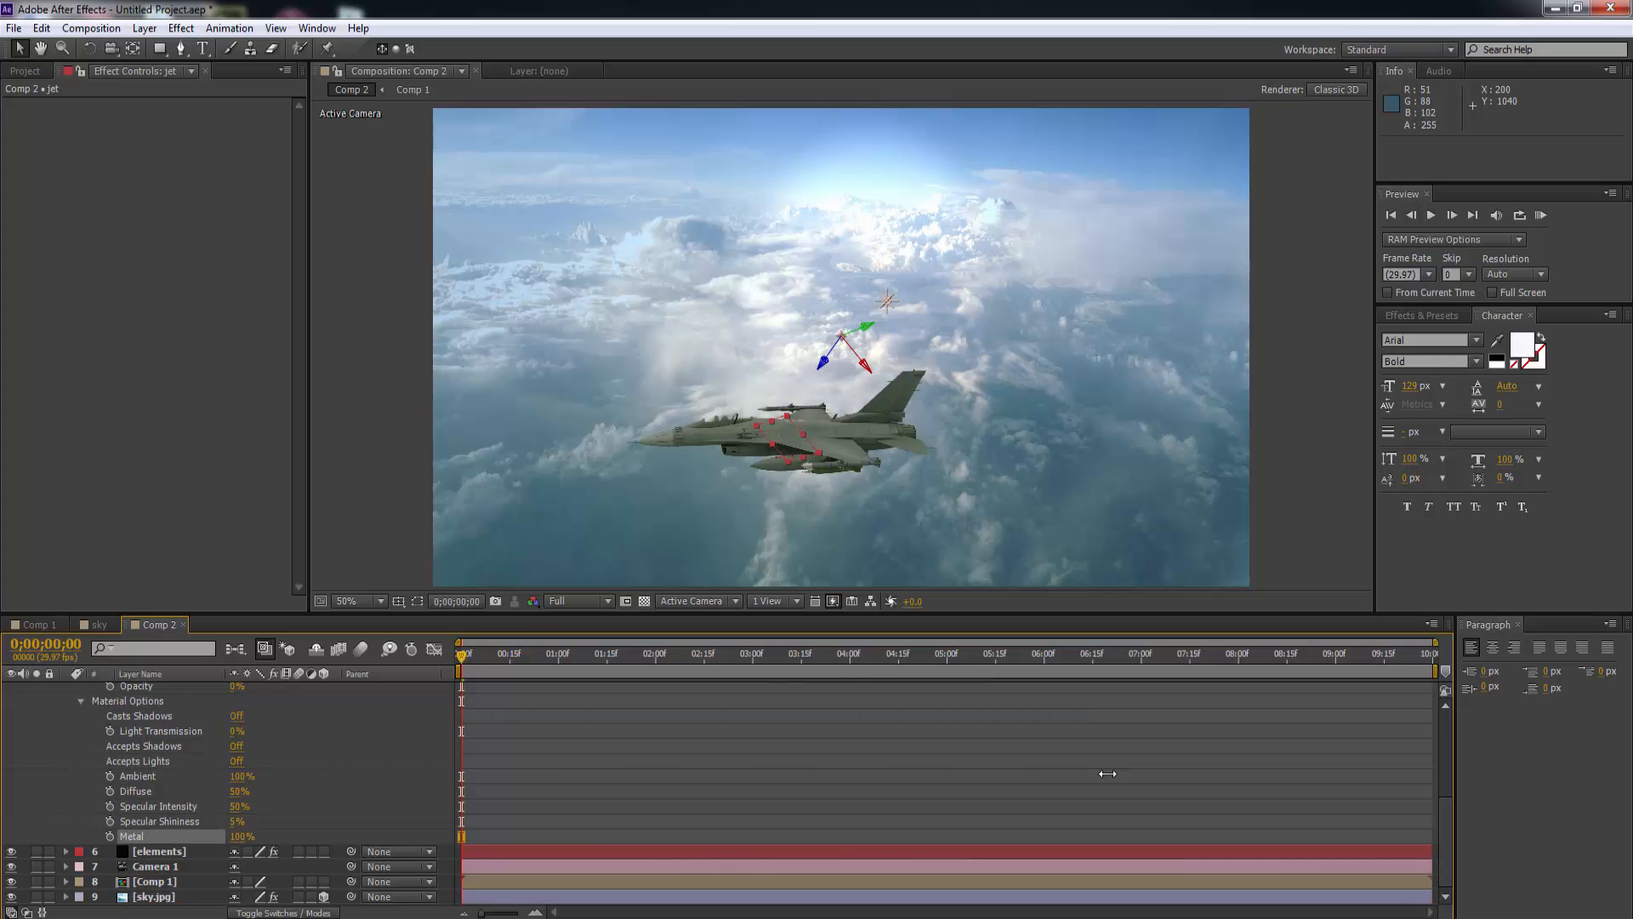
{"action": "left_click", "coordinate": [80, 701]}
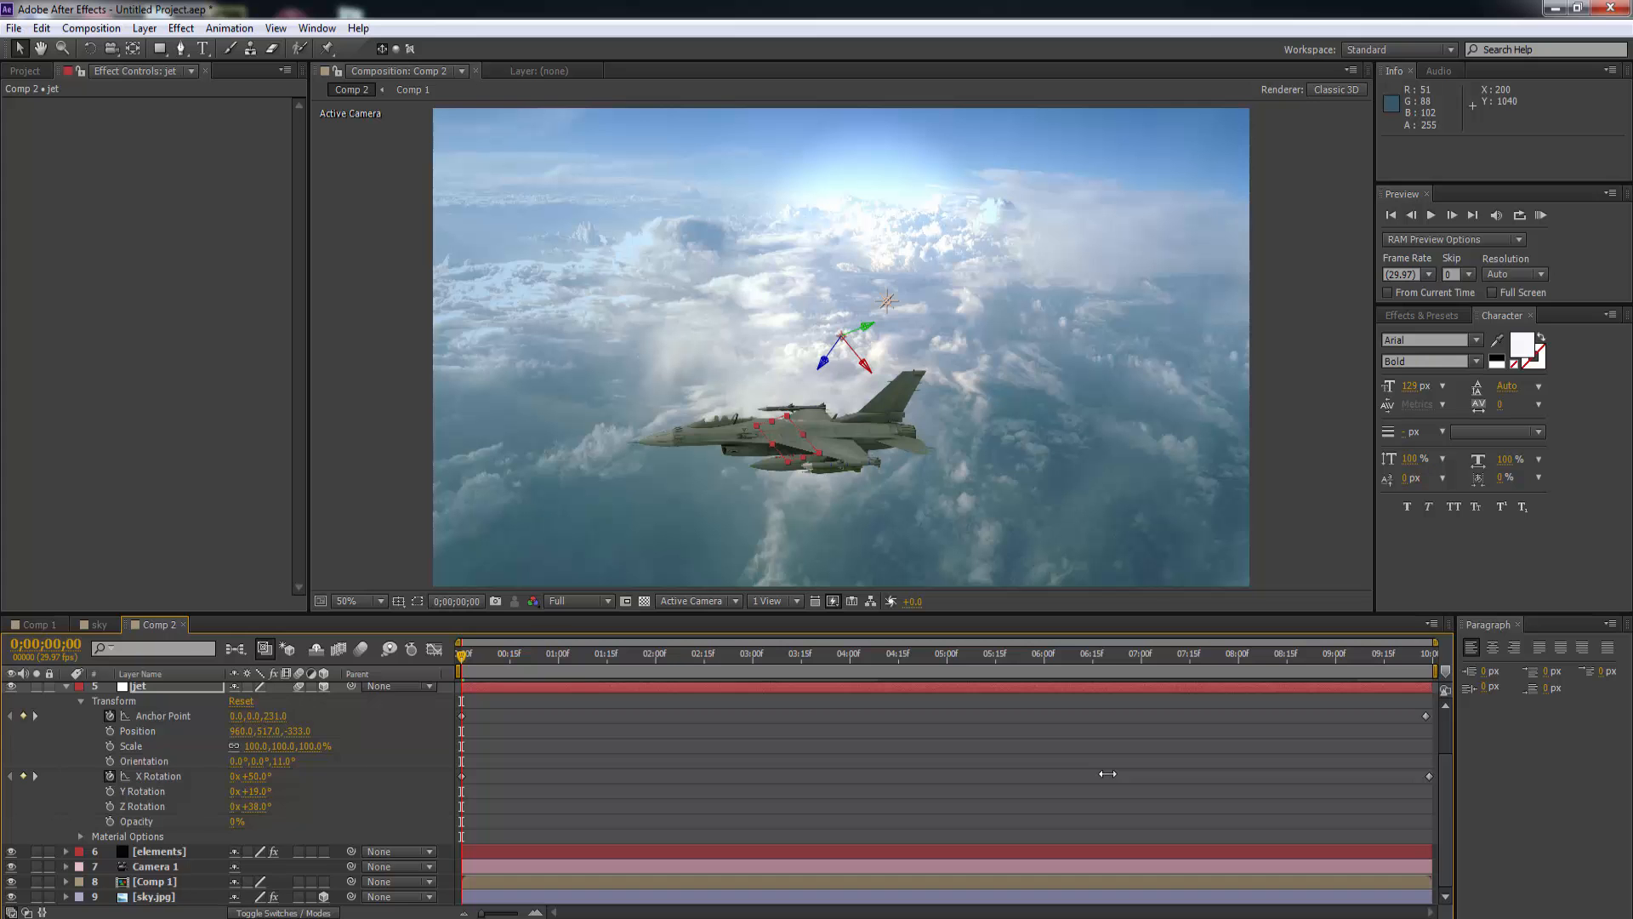
{"action": "left_click", "coordinate": [65, 686]}
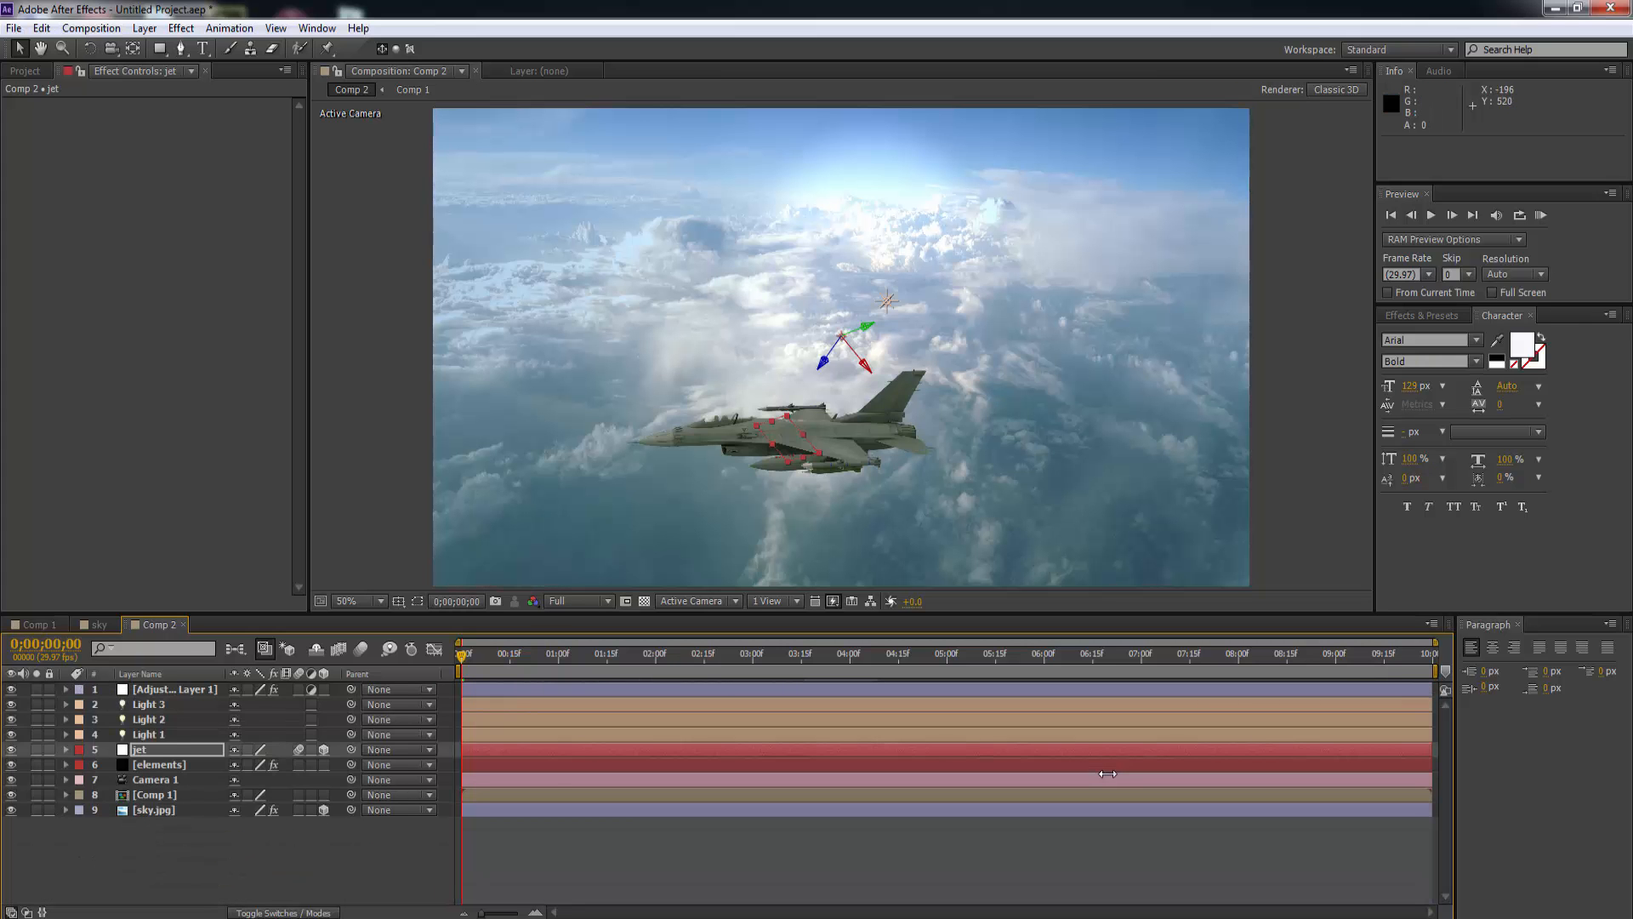
Add Comp 2 to the render queue and set its output module format to H.264.
{"action": "left_click", "coordinate": [91, 28]}
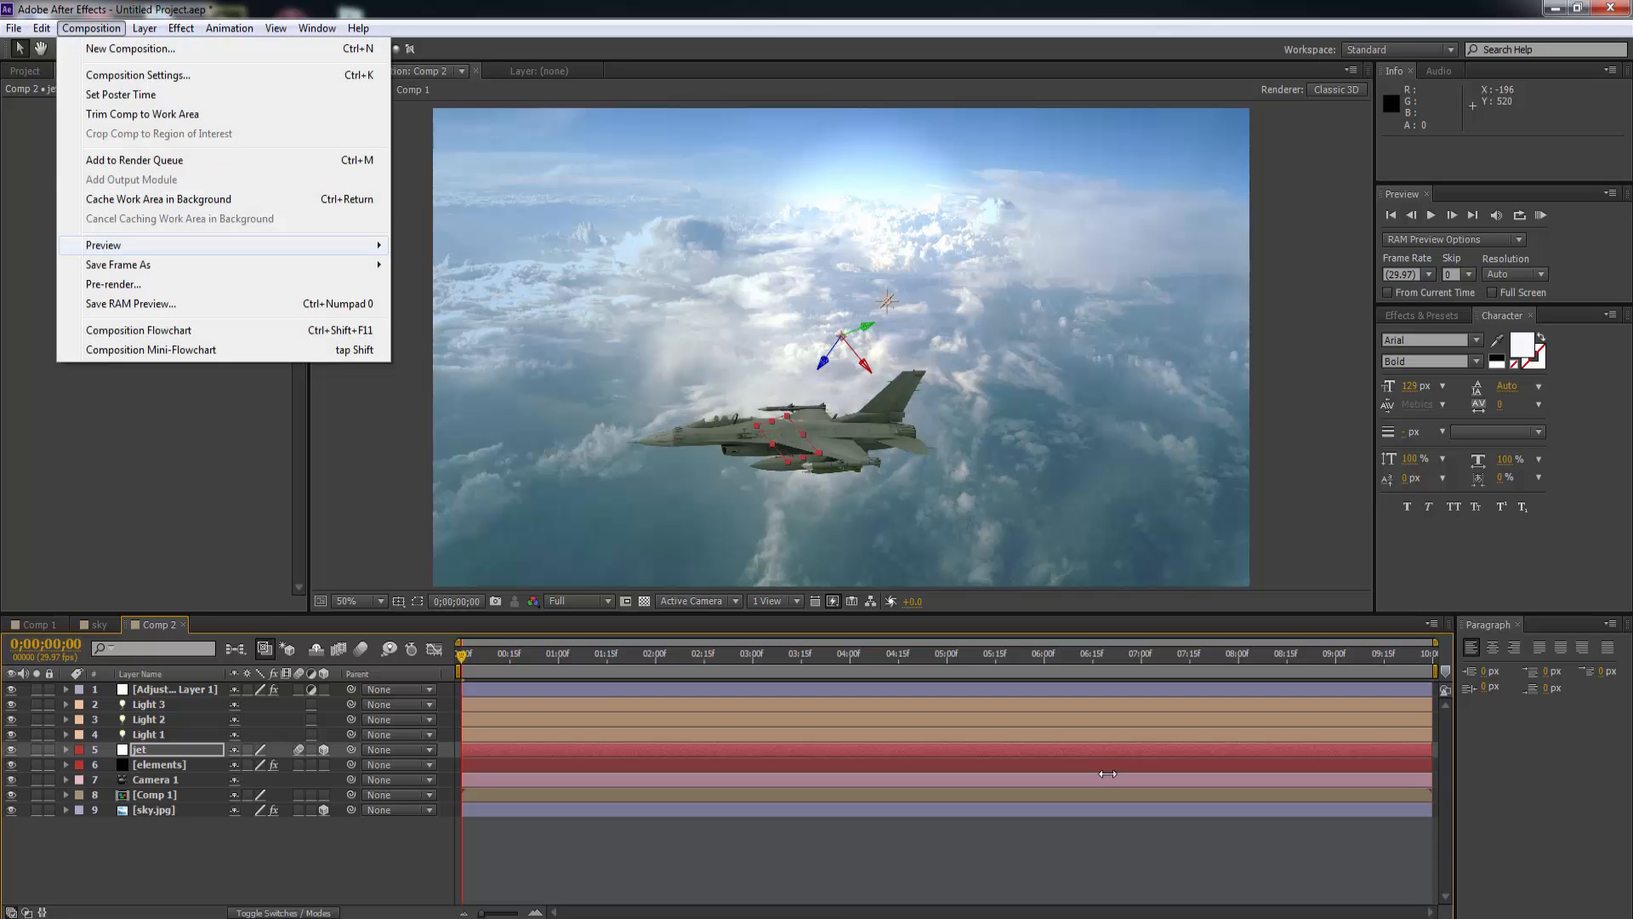
{"action": "left_click", "coordinate": [134, 159]}
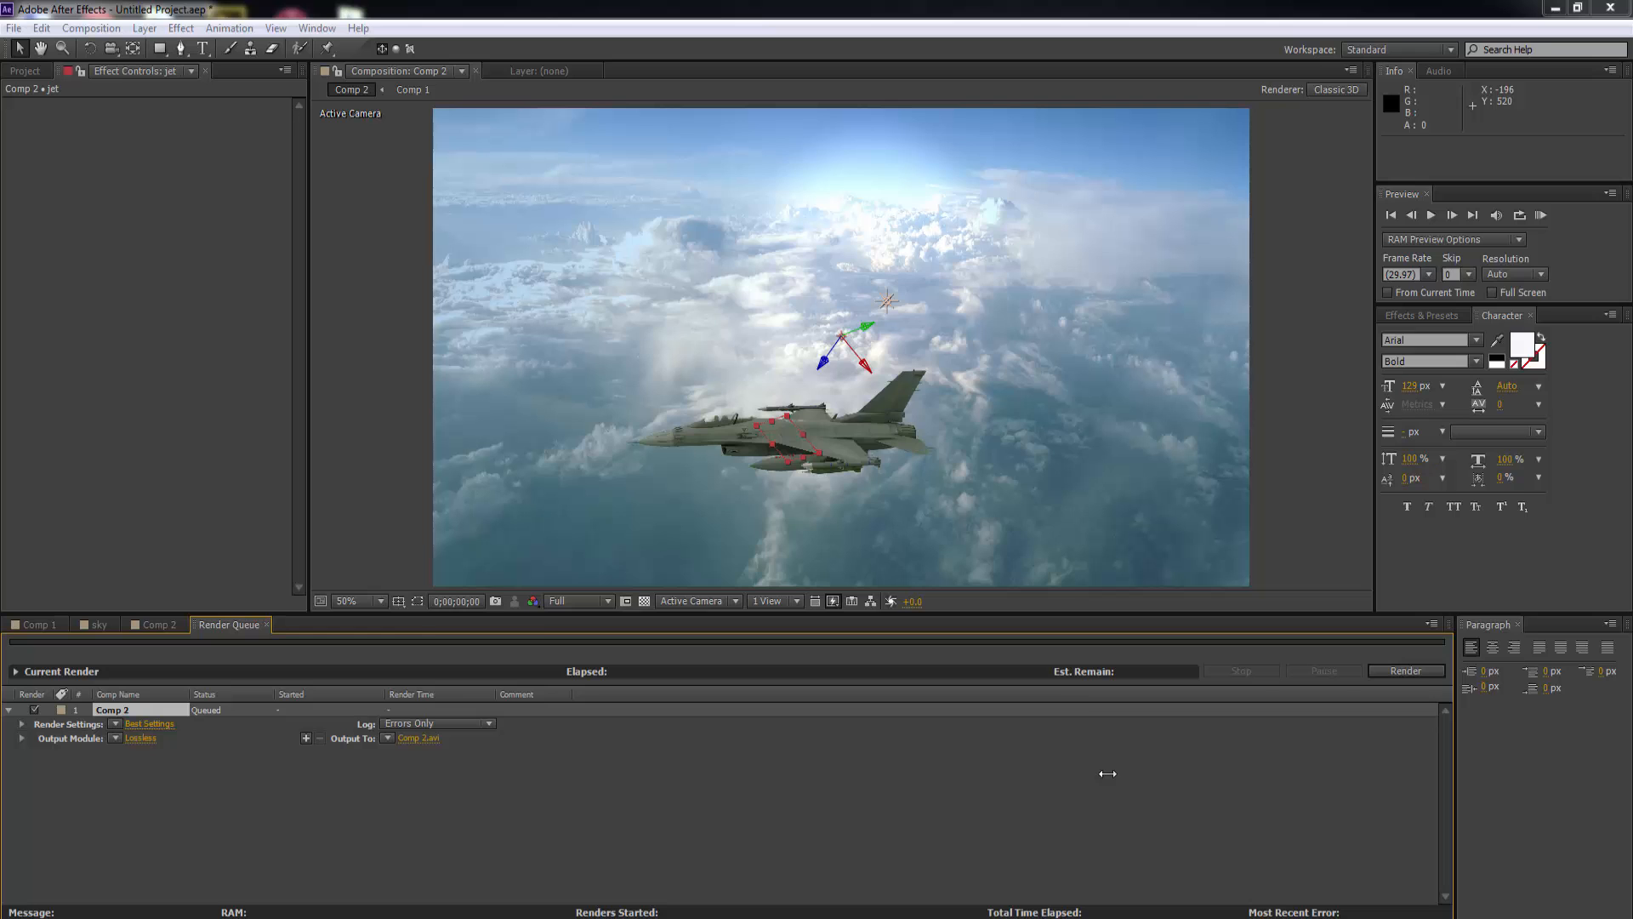
{"action": "left_click", "coordinate": [140, 738]}
{"action": "left_click", "coordinate": [772, 253]}
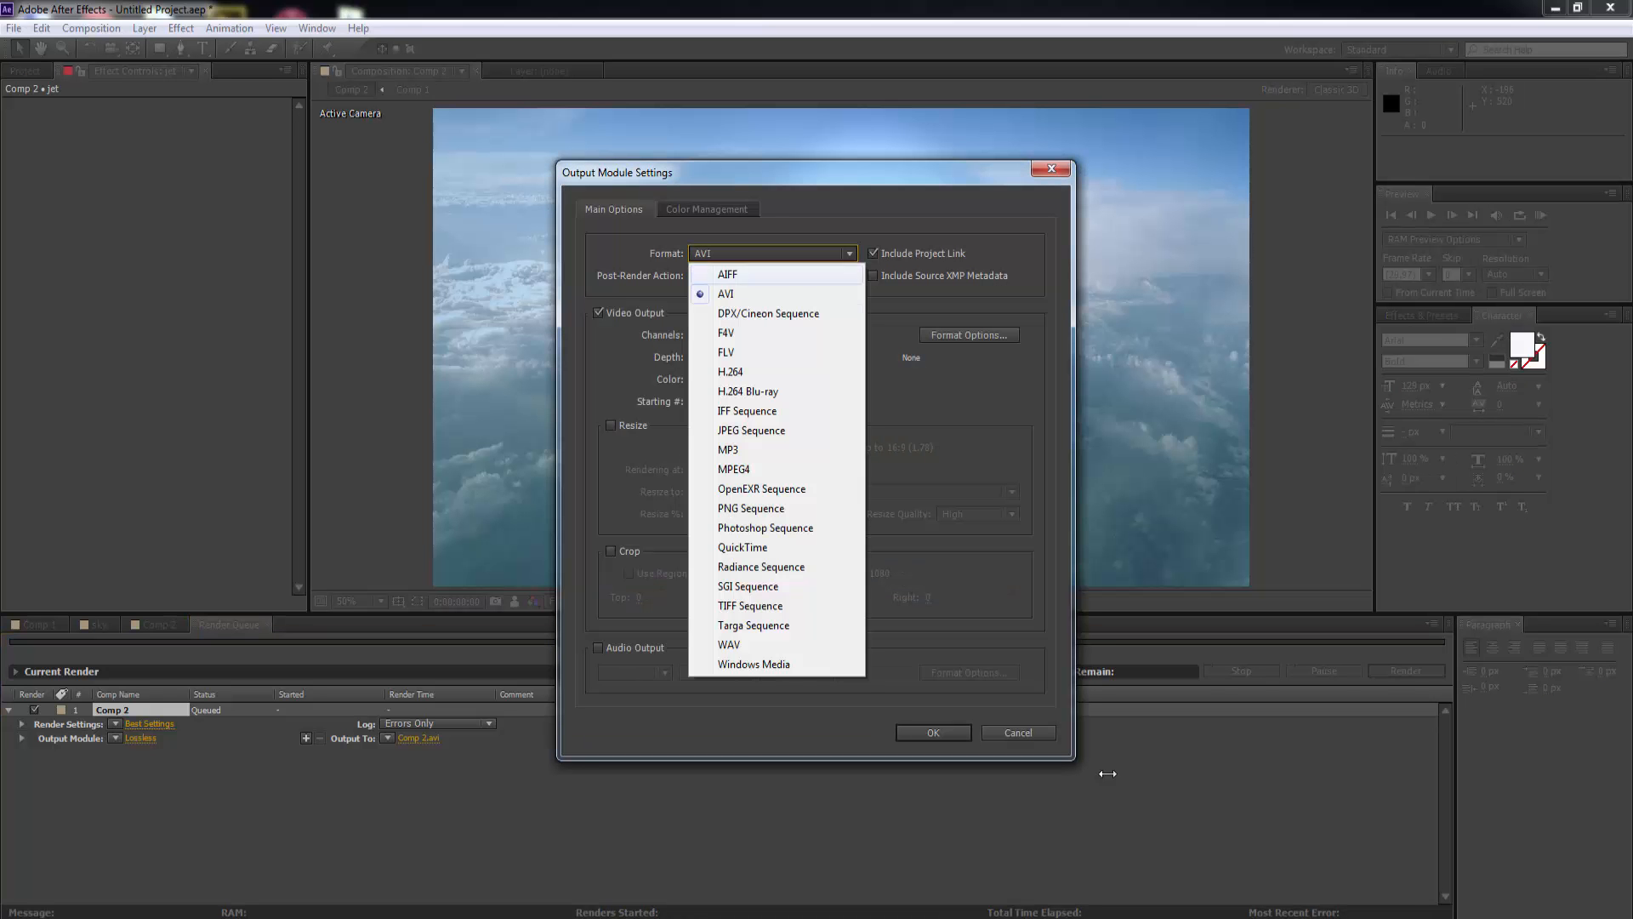
{"action": "left_click", "coordinate": [730, 372]}
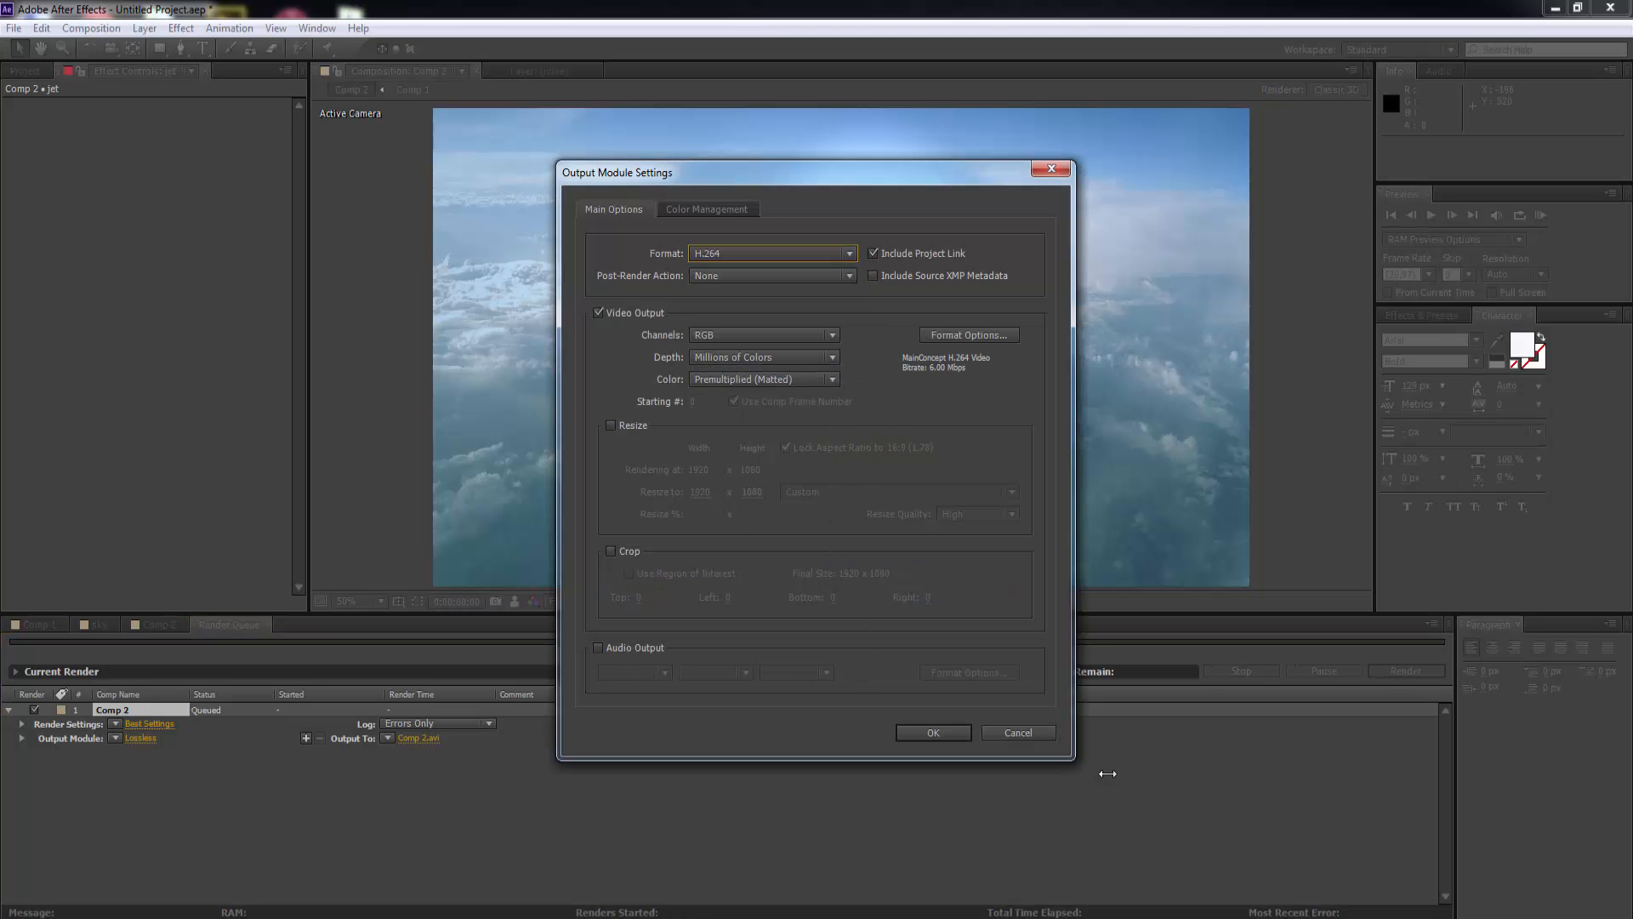
Enable output resizing with the DVCPRO HD 1080 29.97 preset and accept the output module settings.
{"action": "left_click", "coordinate": [611, 425]}
{"action": "left_click", "coordinate": [898, 492]}
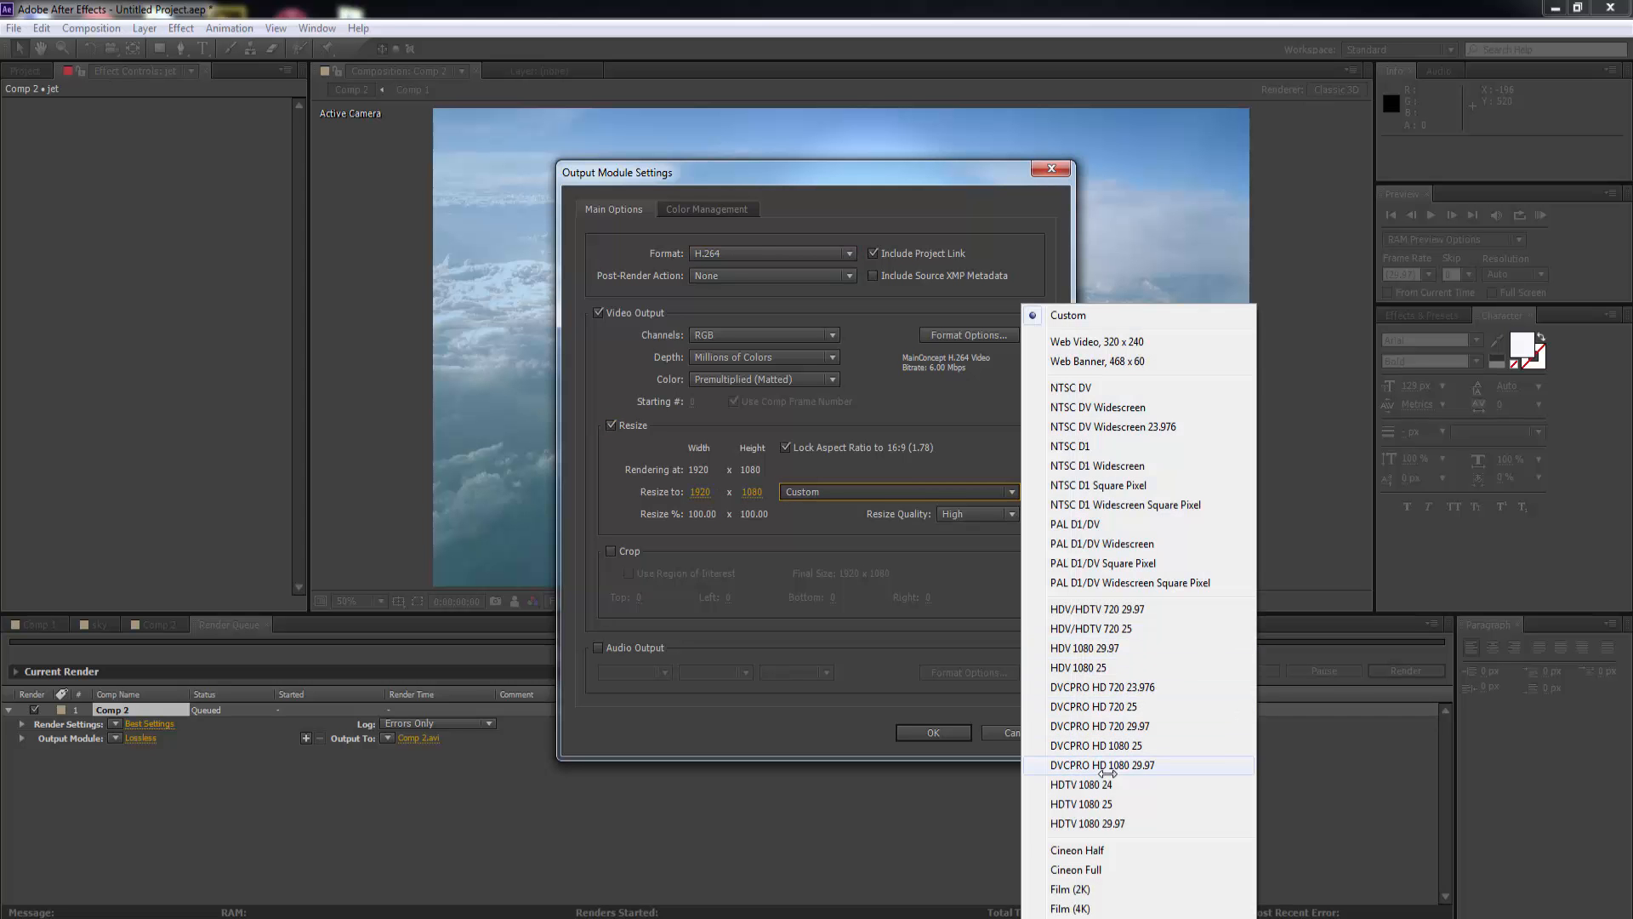
{"action": "left_click", "coordinate": [1106, 765]}
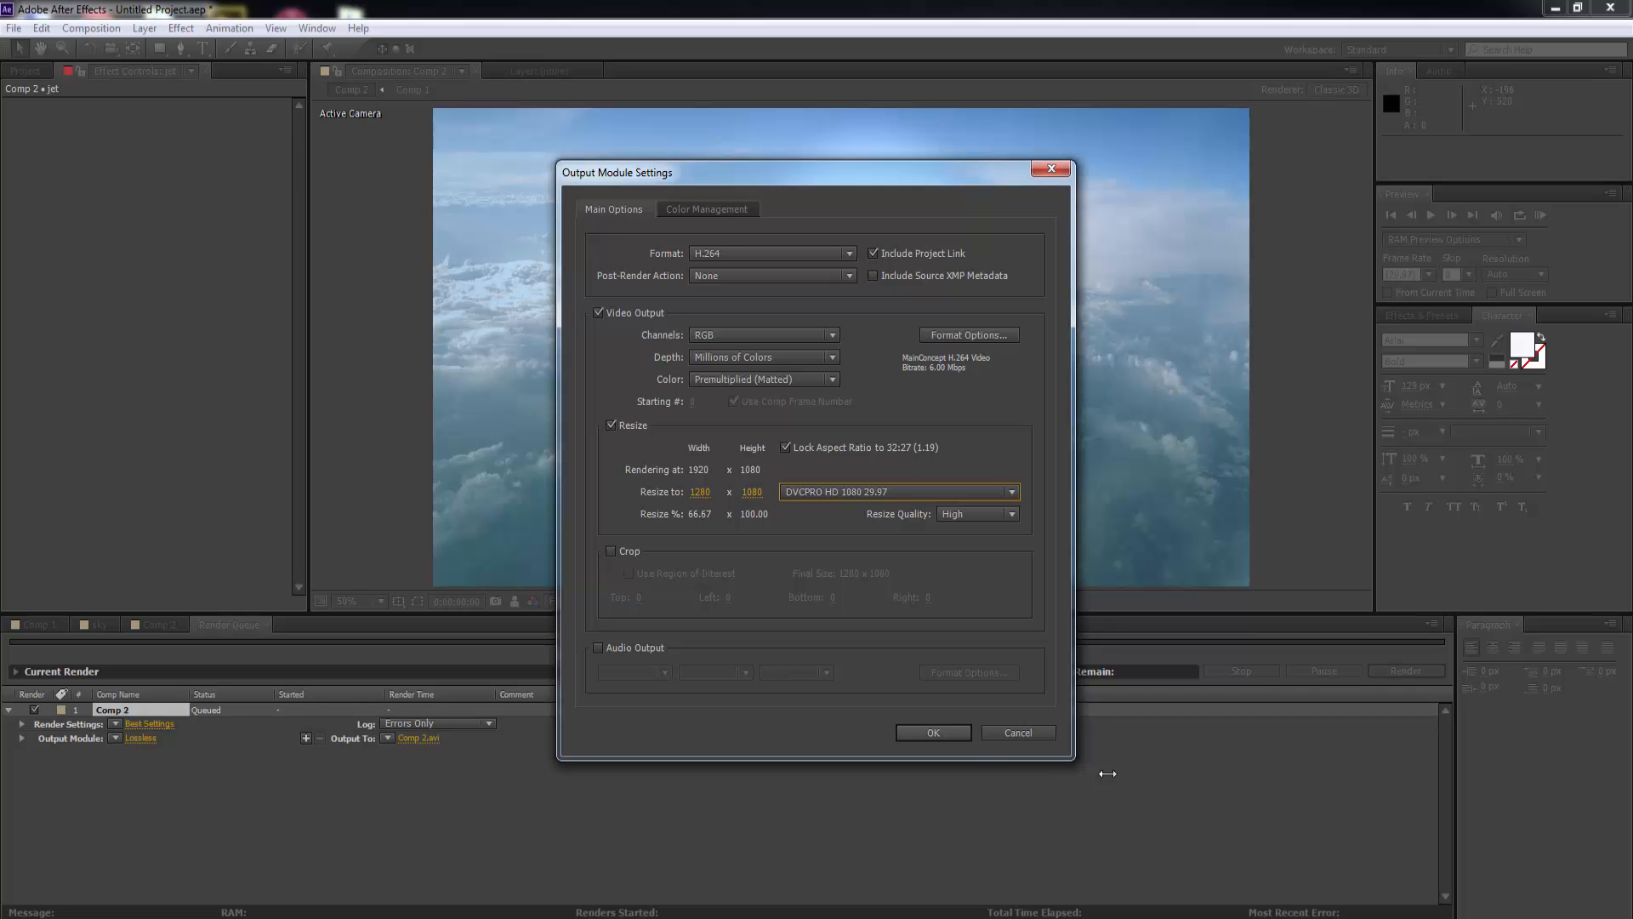
{"action": "key", "text": "Return"}
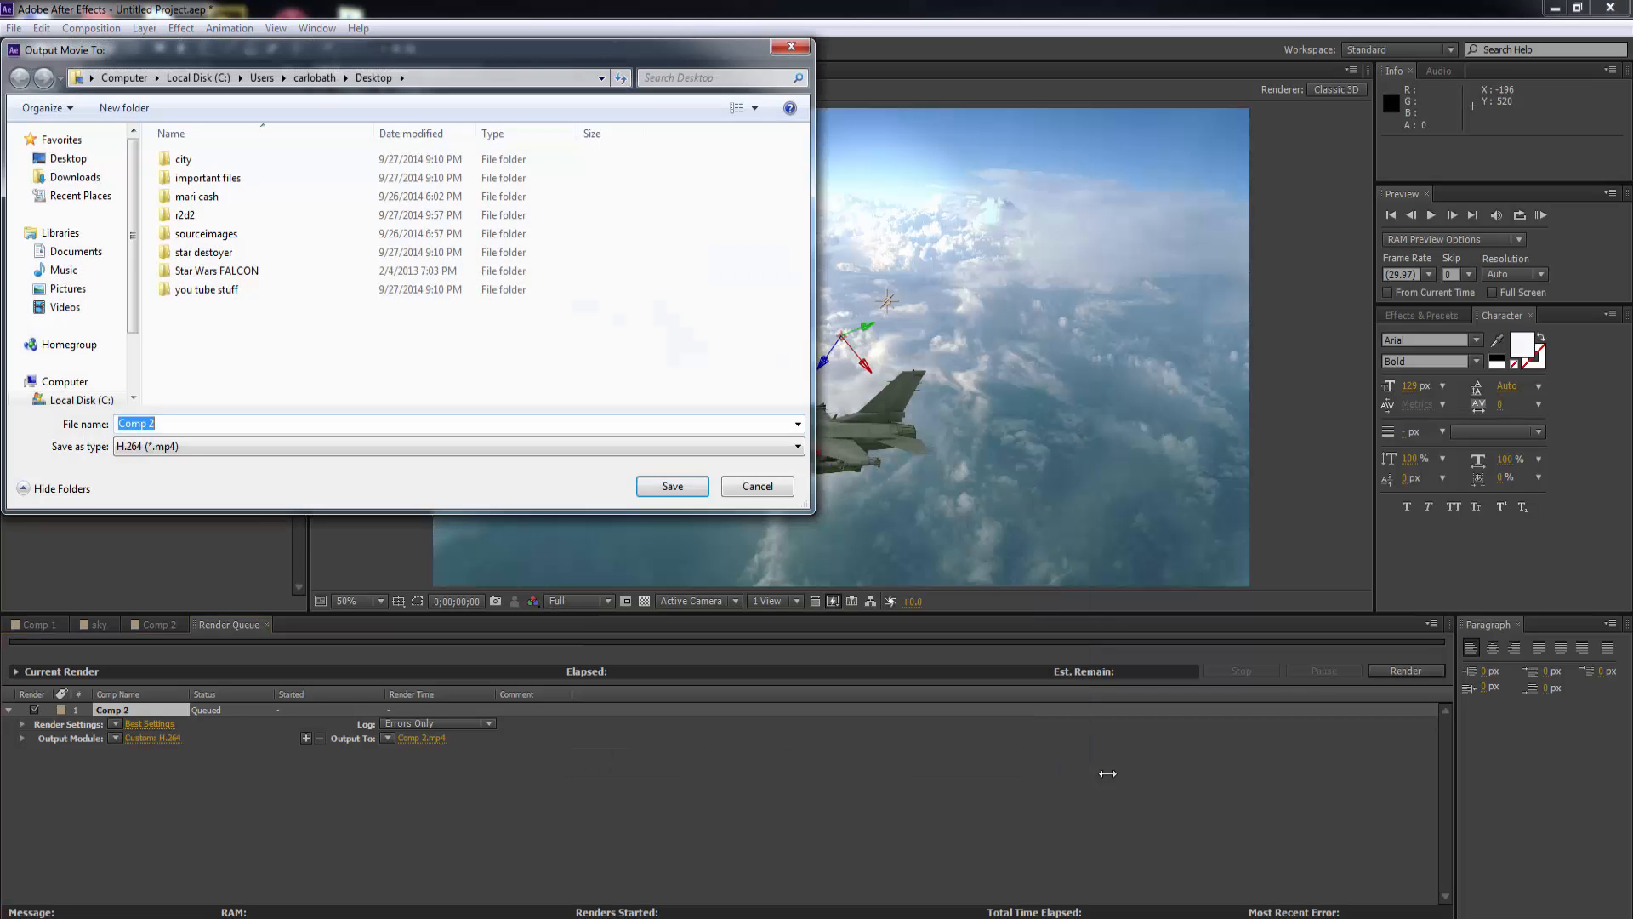
Save the output movie as "jet tutorial" on the Desktop and start the render.
{"action": "type", "text": "jet tutorial"}
{"action": "left_click", "coordinate": [68, 159]}
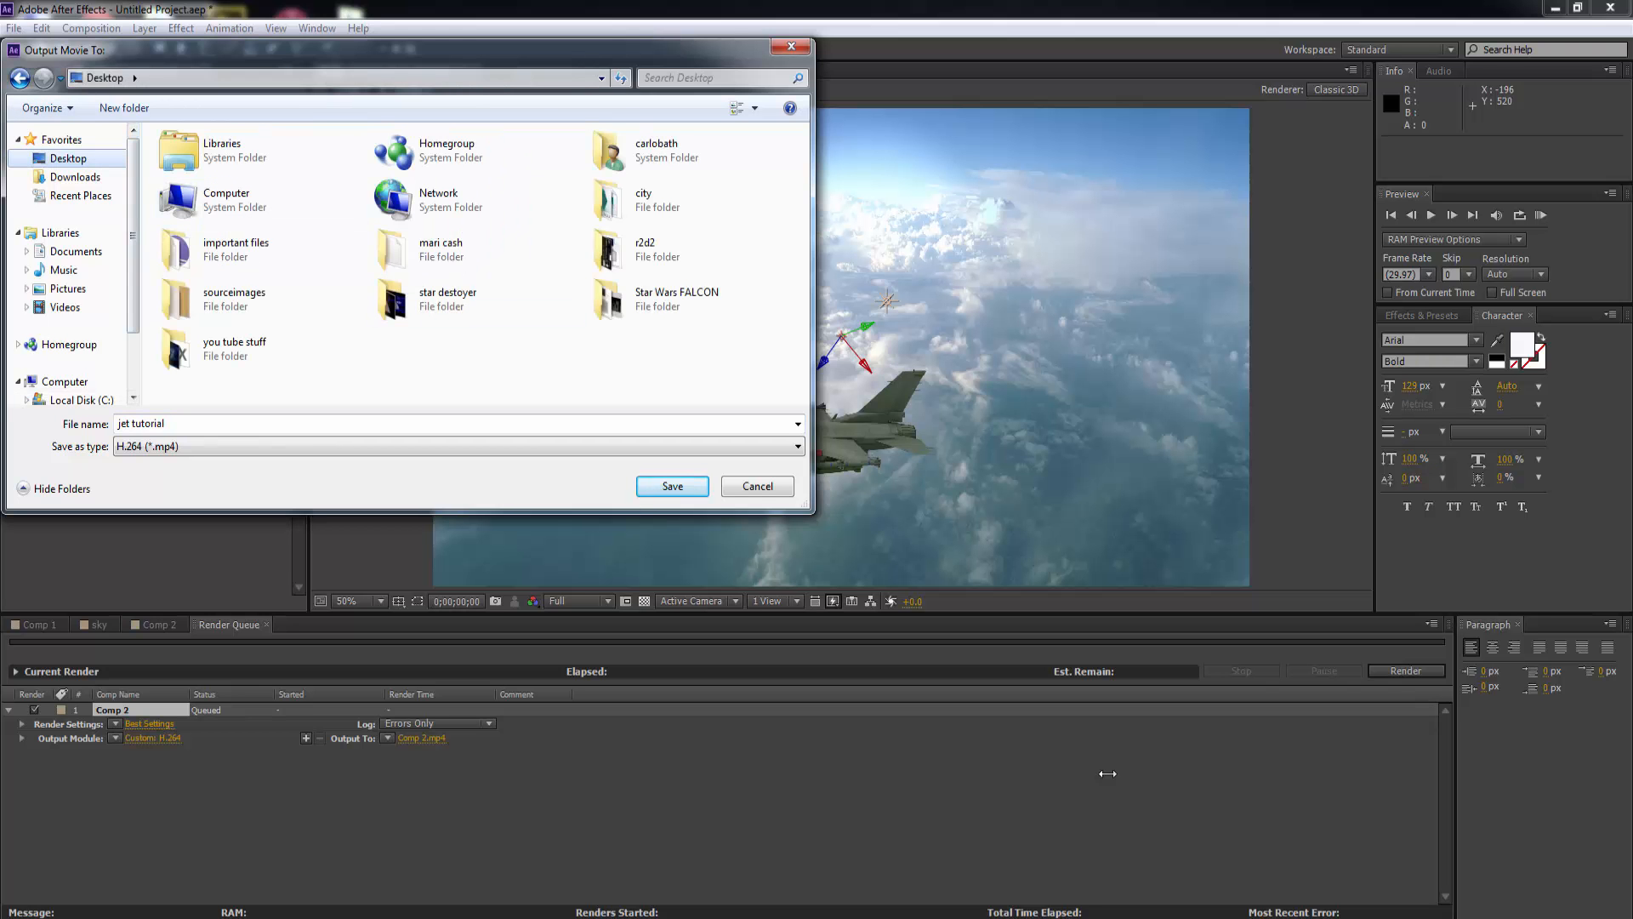
{"action": "left_click", "coordinate": [672, 486]}
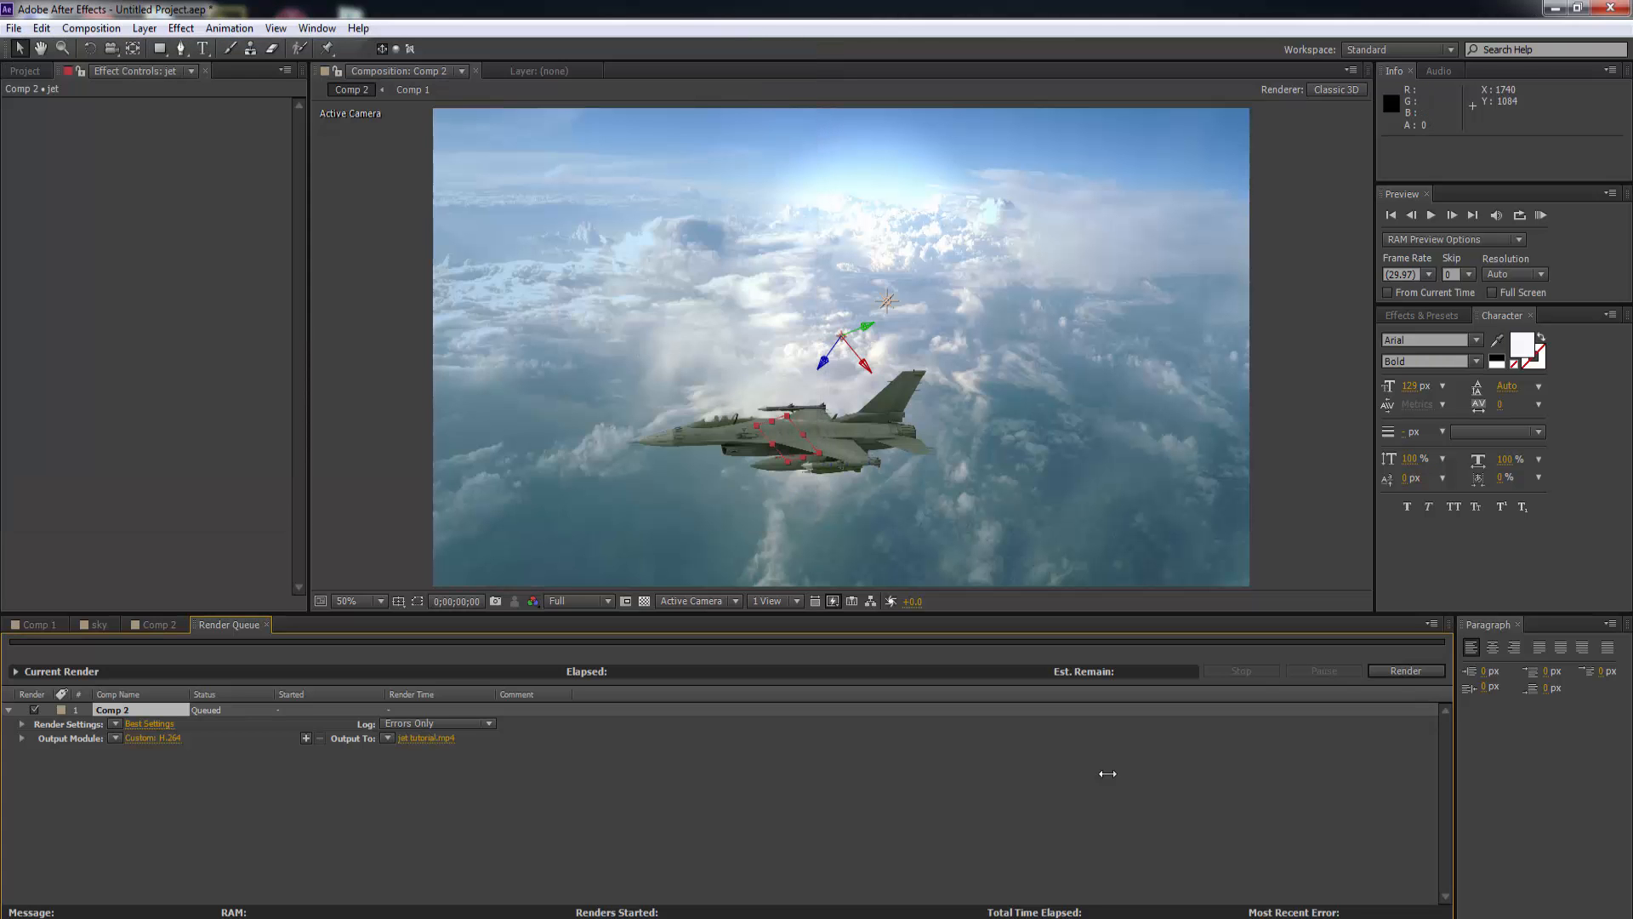
{"action": "left_click", "coordinate": [1405, 670]}
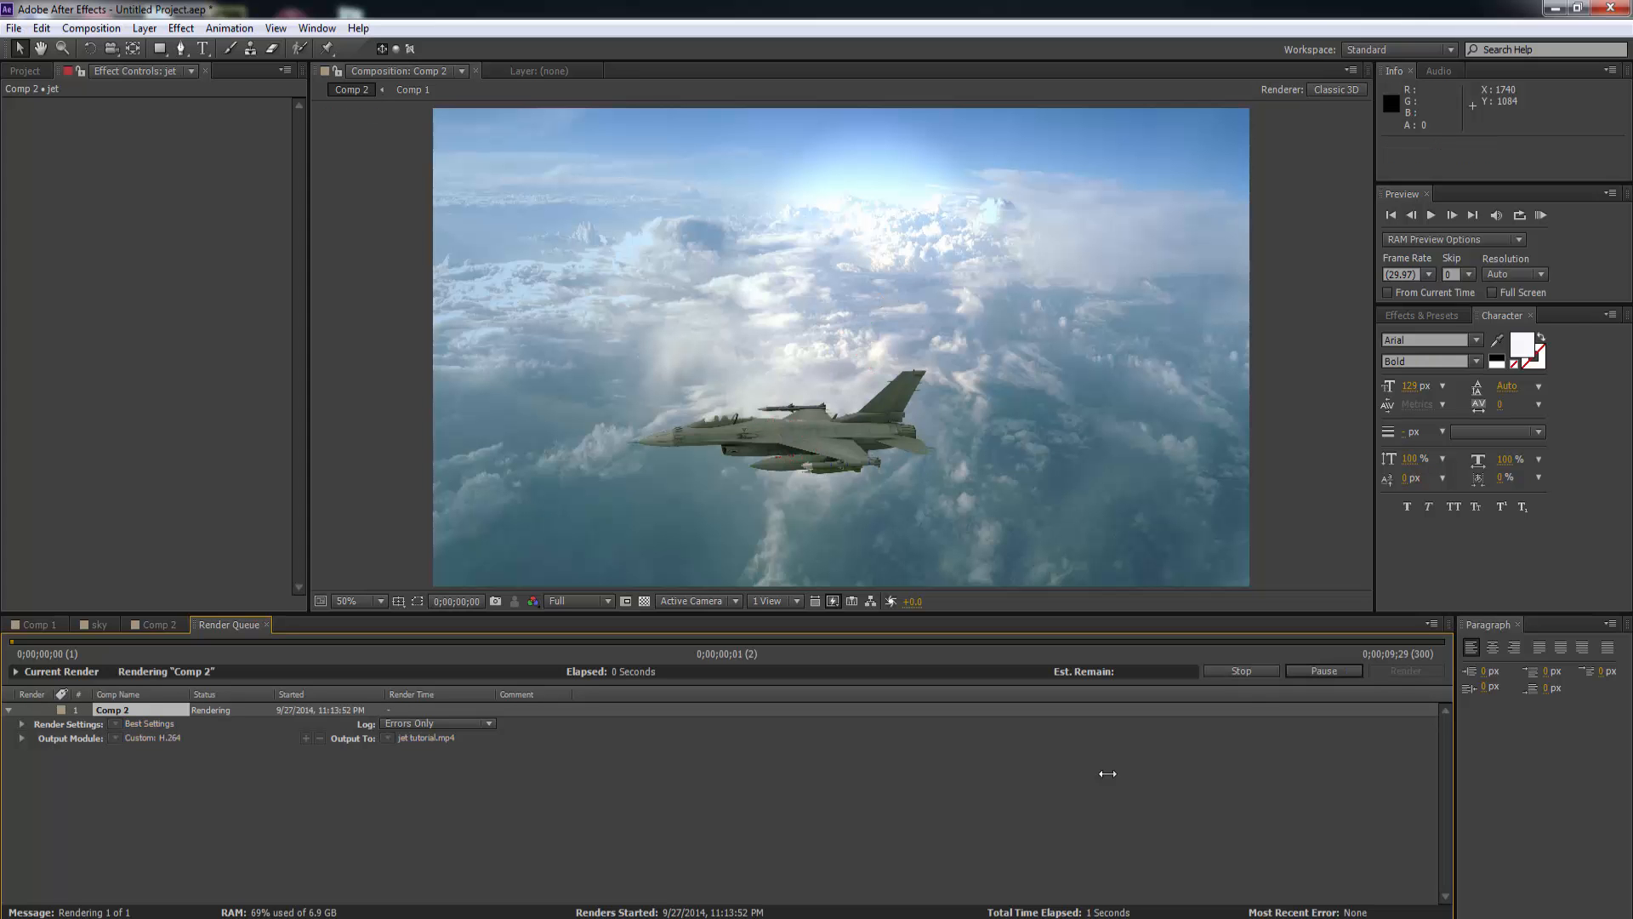
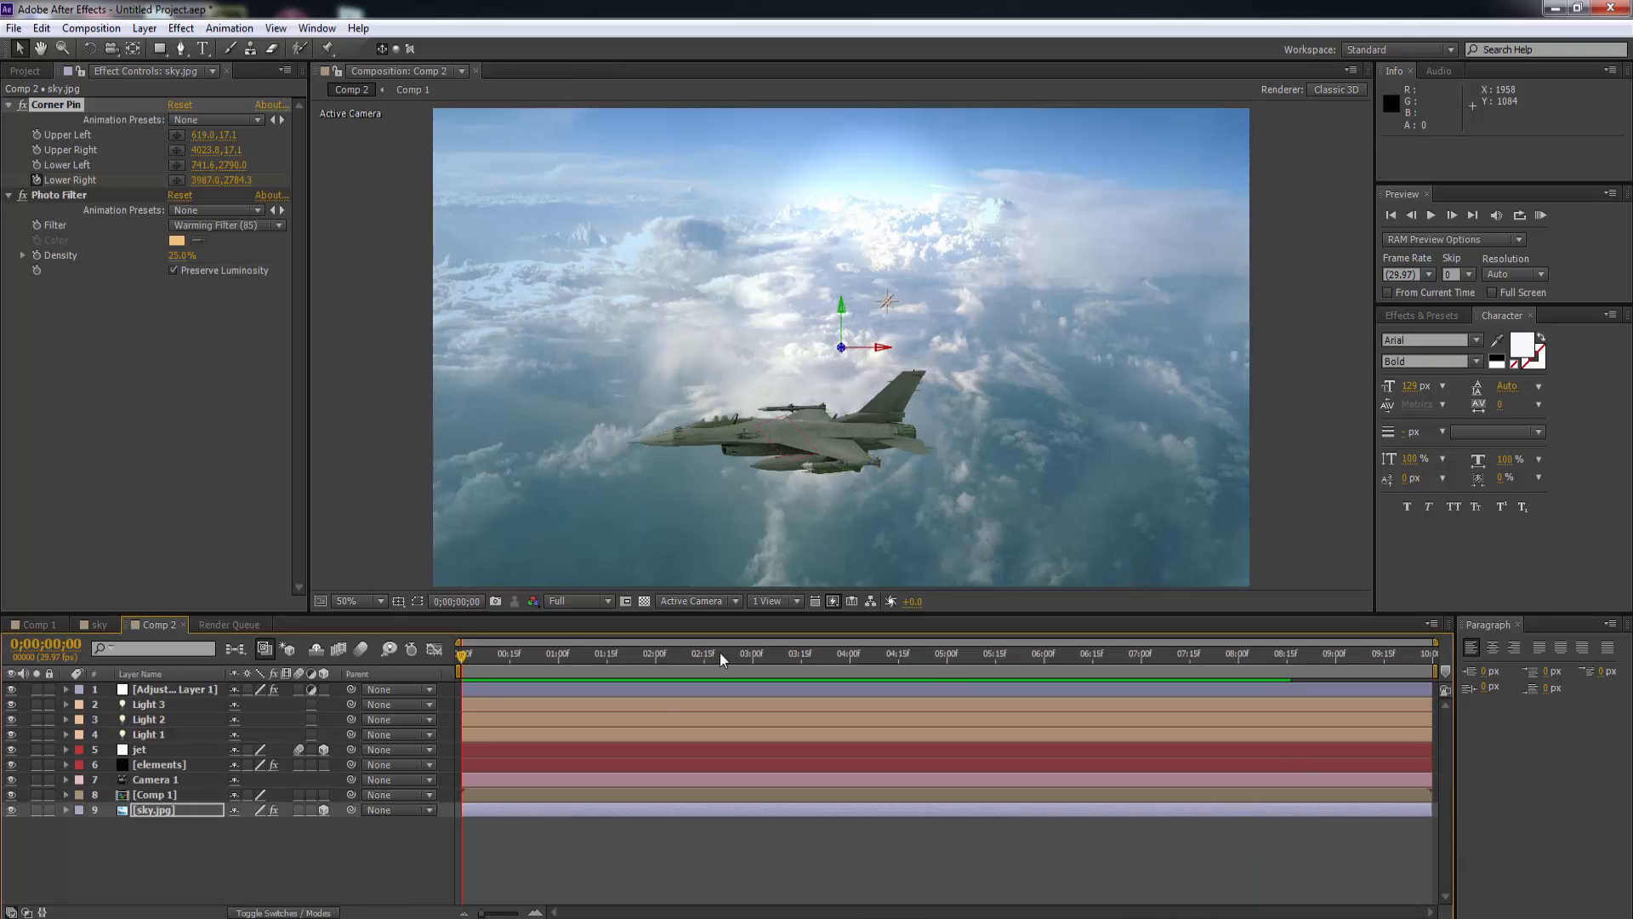
Play and scrub through the Comp 2 animation to review the jet's flight, and return to 0;00;00;00.
{"action": "left_click", "coordinate": [1431, 216]}
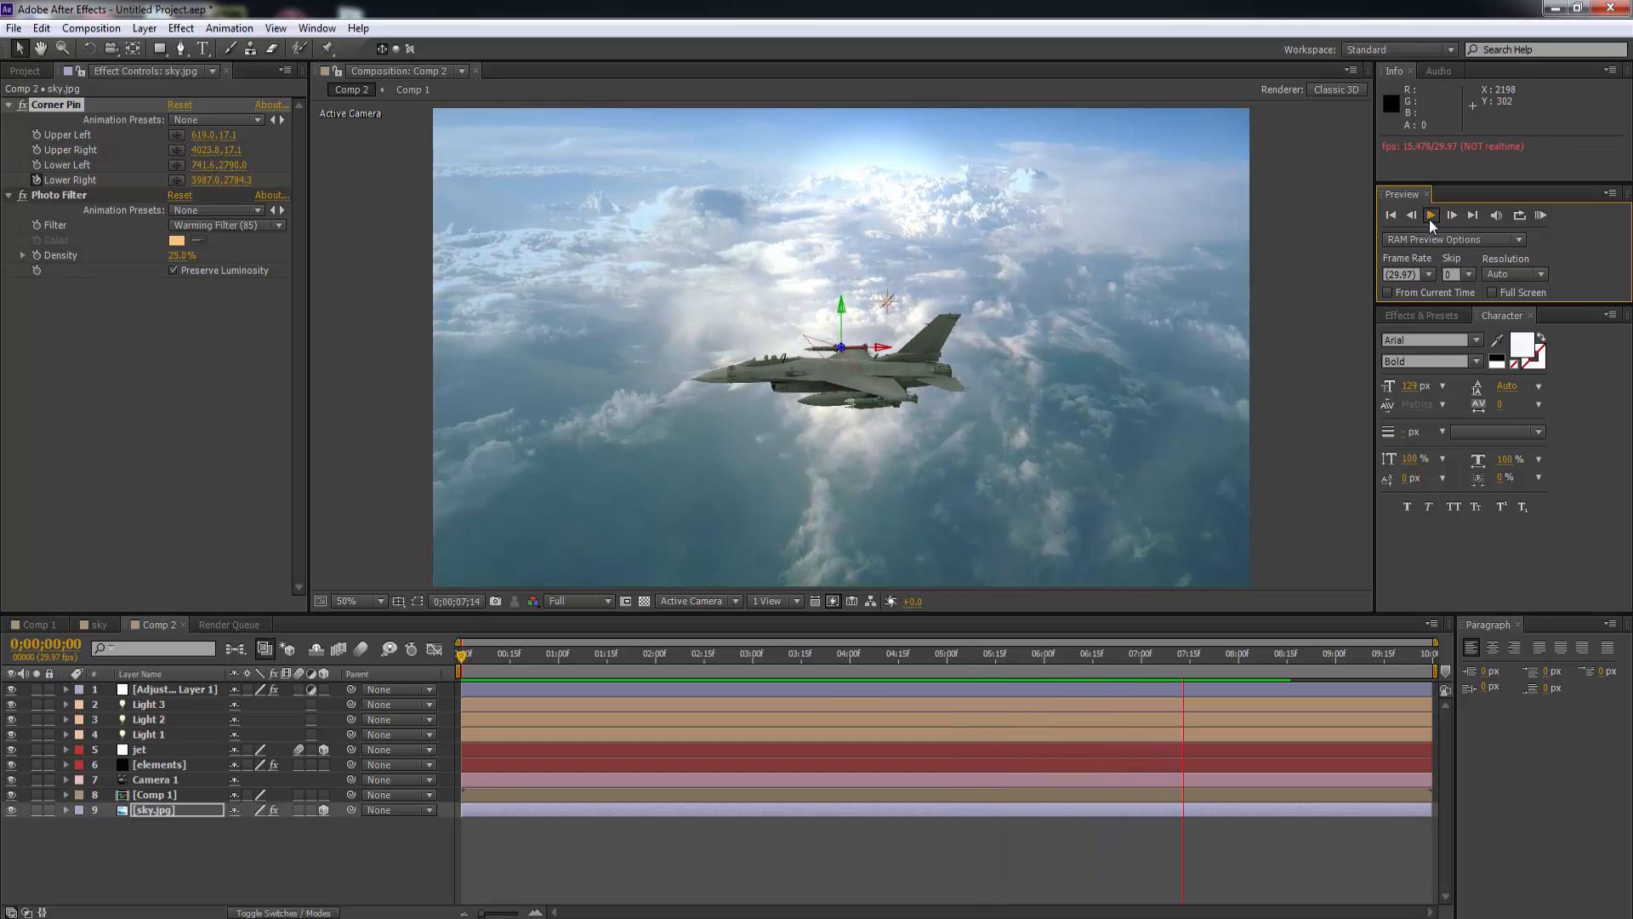
{"action": "left_click", "coordinate": [1430, 216]}
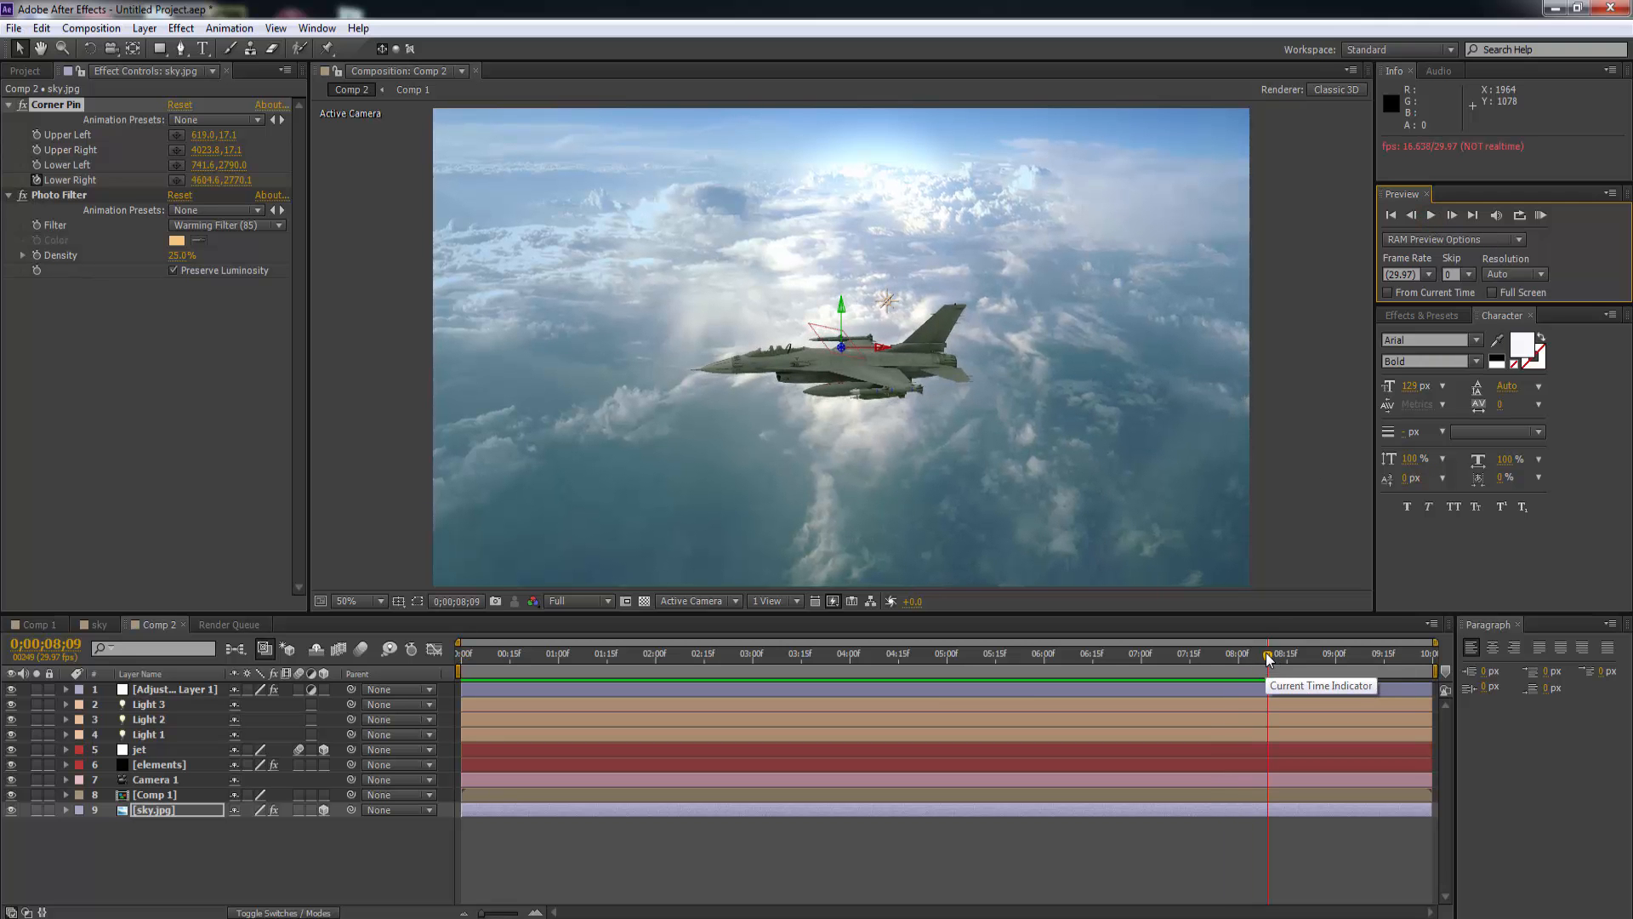
{"action": "left_click_drag", "start_coordinate": [1268, 658], "coordinate": [920, 689]}
{"action": "left_click_drag", "start_coordinate": [670, 676], "coordinate": [570, 677]}
{"action": "left_click_drag", "start_coordinate": [704, 631], "coordinate": [1272, 661]}
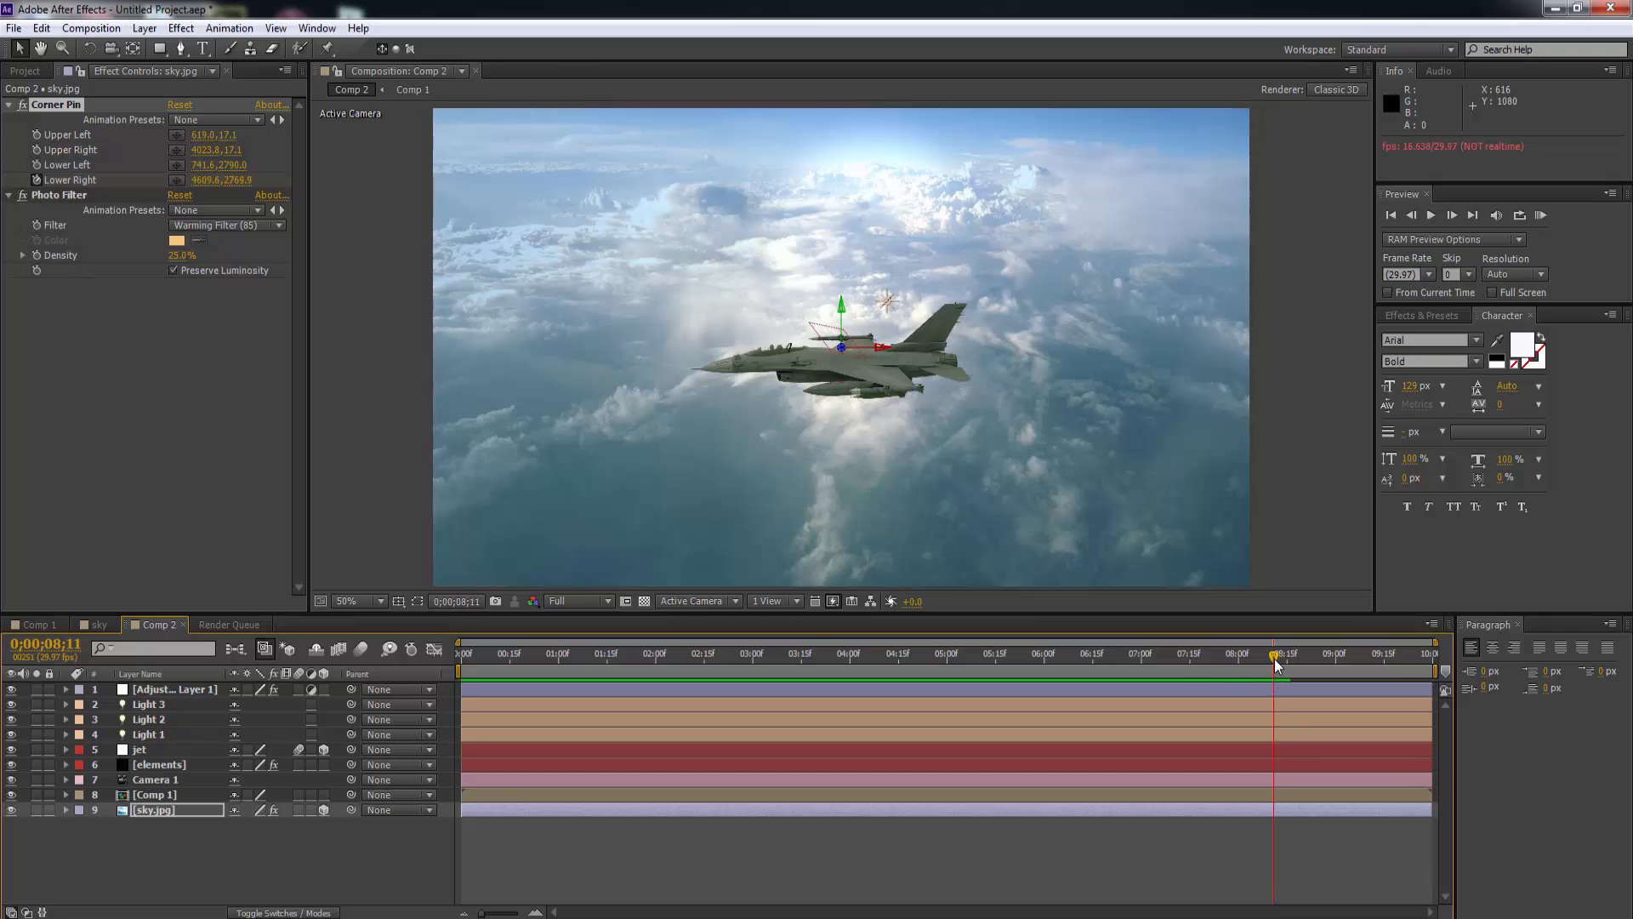
{"action": "left_click_drag", "start_coordinate": [1274, 659], "coordinate": [436, 649]}
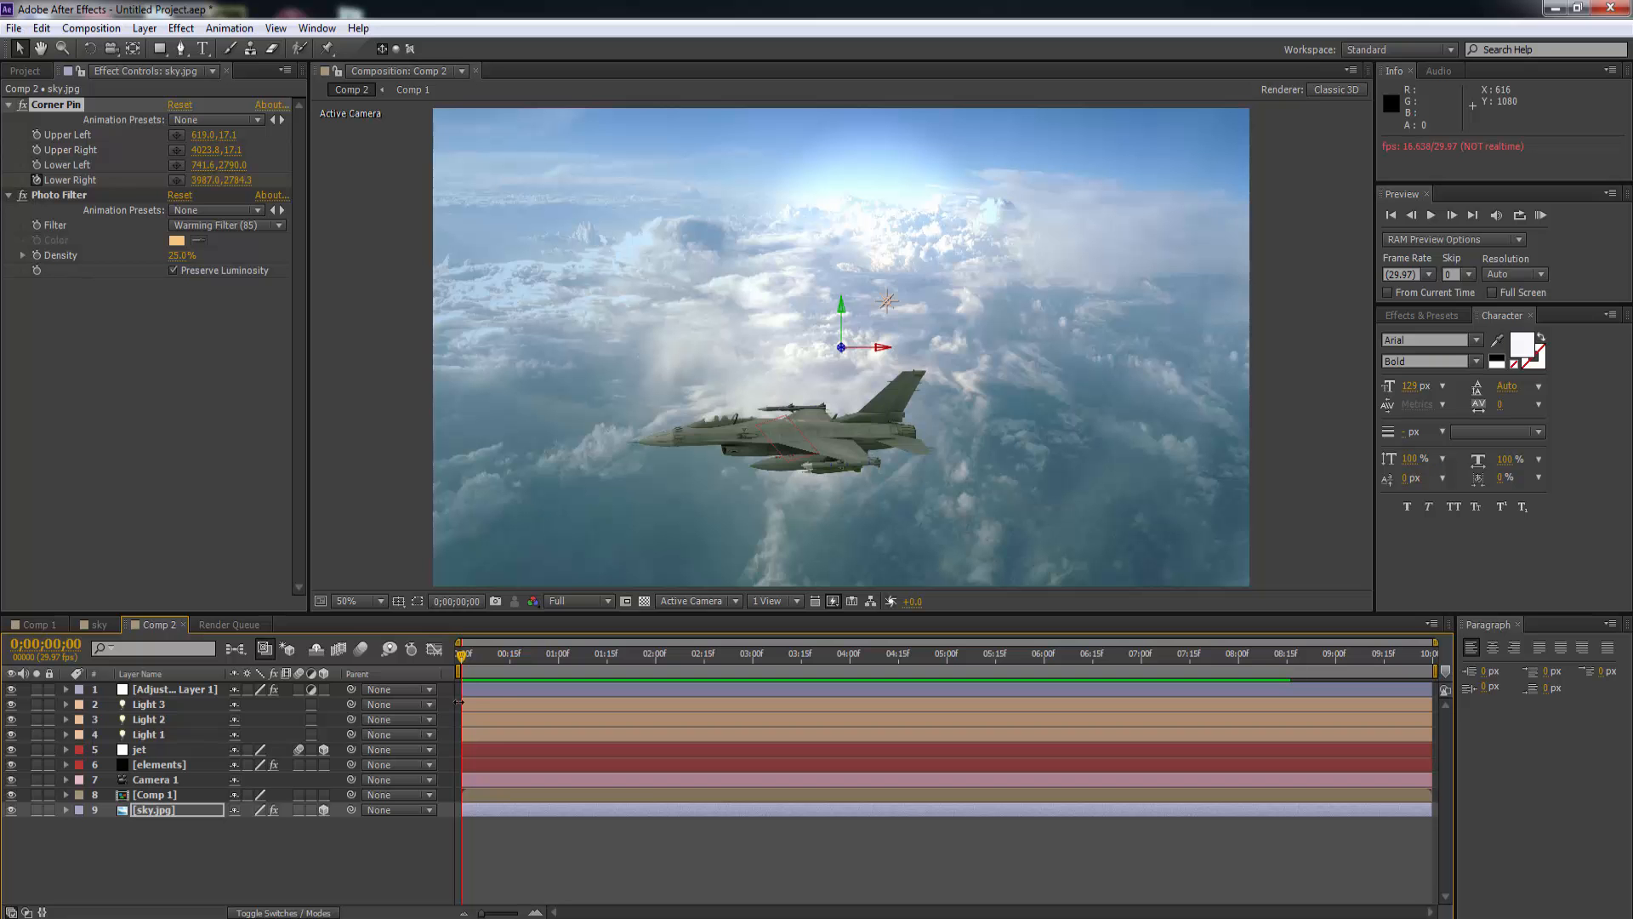
{"action": "mouse_move", "coordinate": [459, 659]}
{"action": "left_mouse_down"}
{"action": "mouse_move", "coordinate": [847, 650]}
{"action": "mouse_move", "coordinate": [1172, 659]}
{"action": "mouse_move", "coordinate": [473, 671]}
{"action": "mouse_move", "coordinate": [1191, 669]}
{"action": "mouse_move", "coordinate": [461, 661]}
{"action": "left_mouse_up"}
Switch to Windows Explorer and open the Jet_Engines sound folder inside Documents > FlightKitAircraftSoundFX > Aircraft_SoundFX.
{"action": "left_click", "coordinate": [229, 917]}
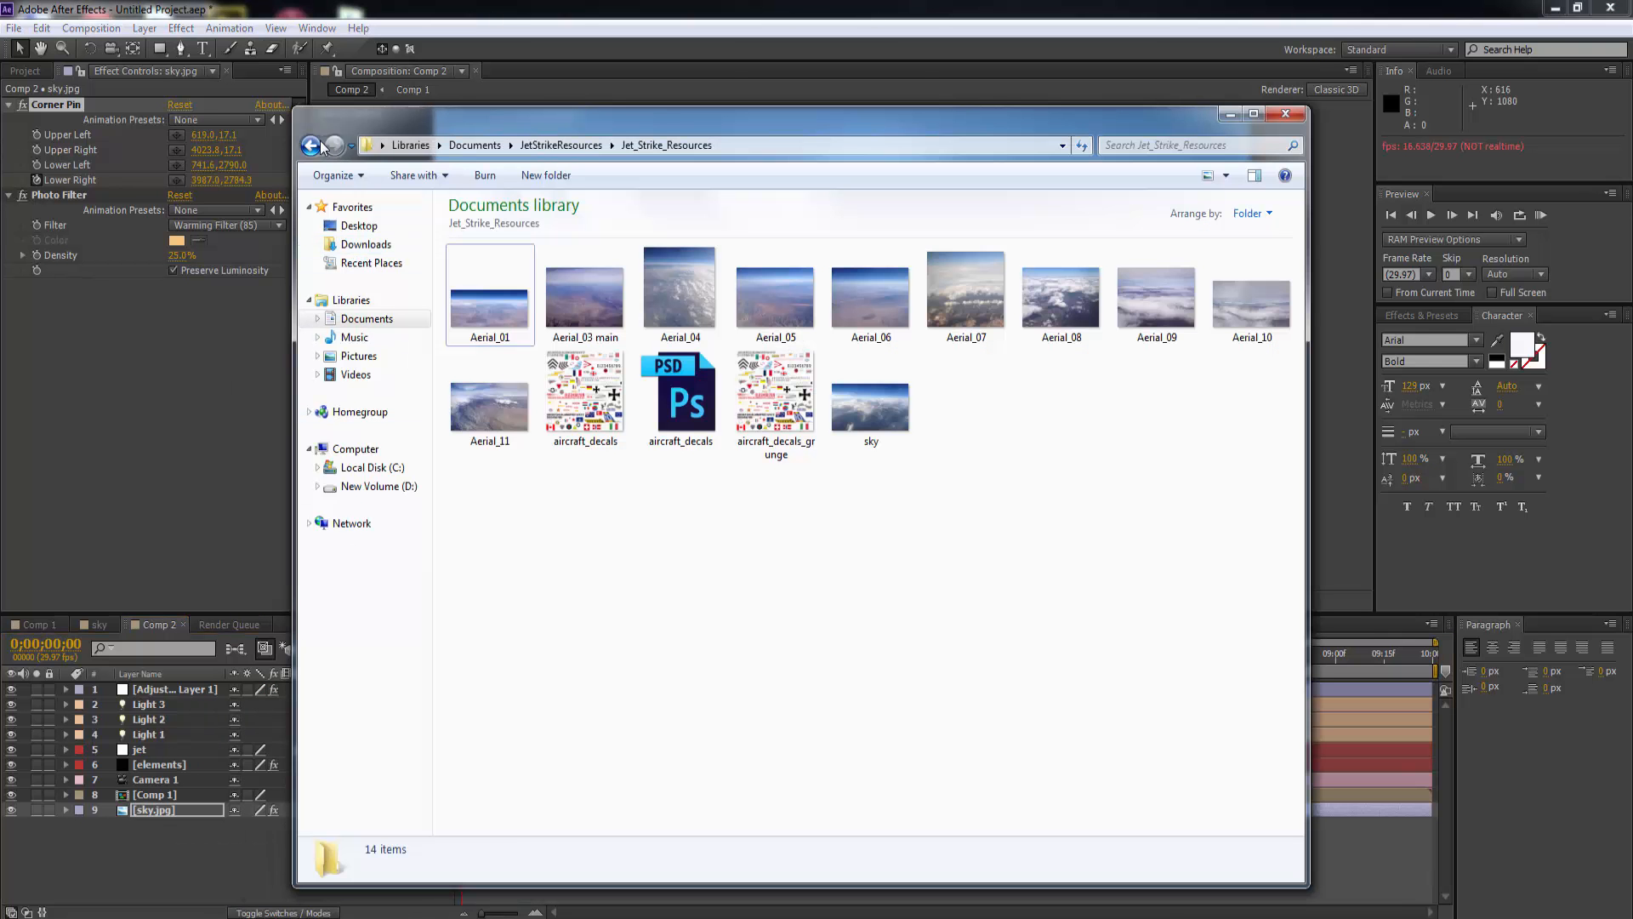
{"action": "left_click", "coordinate": [311, 145]}
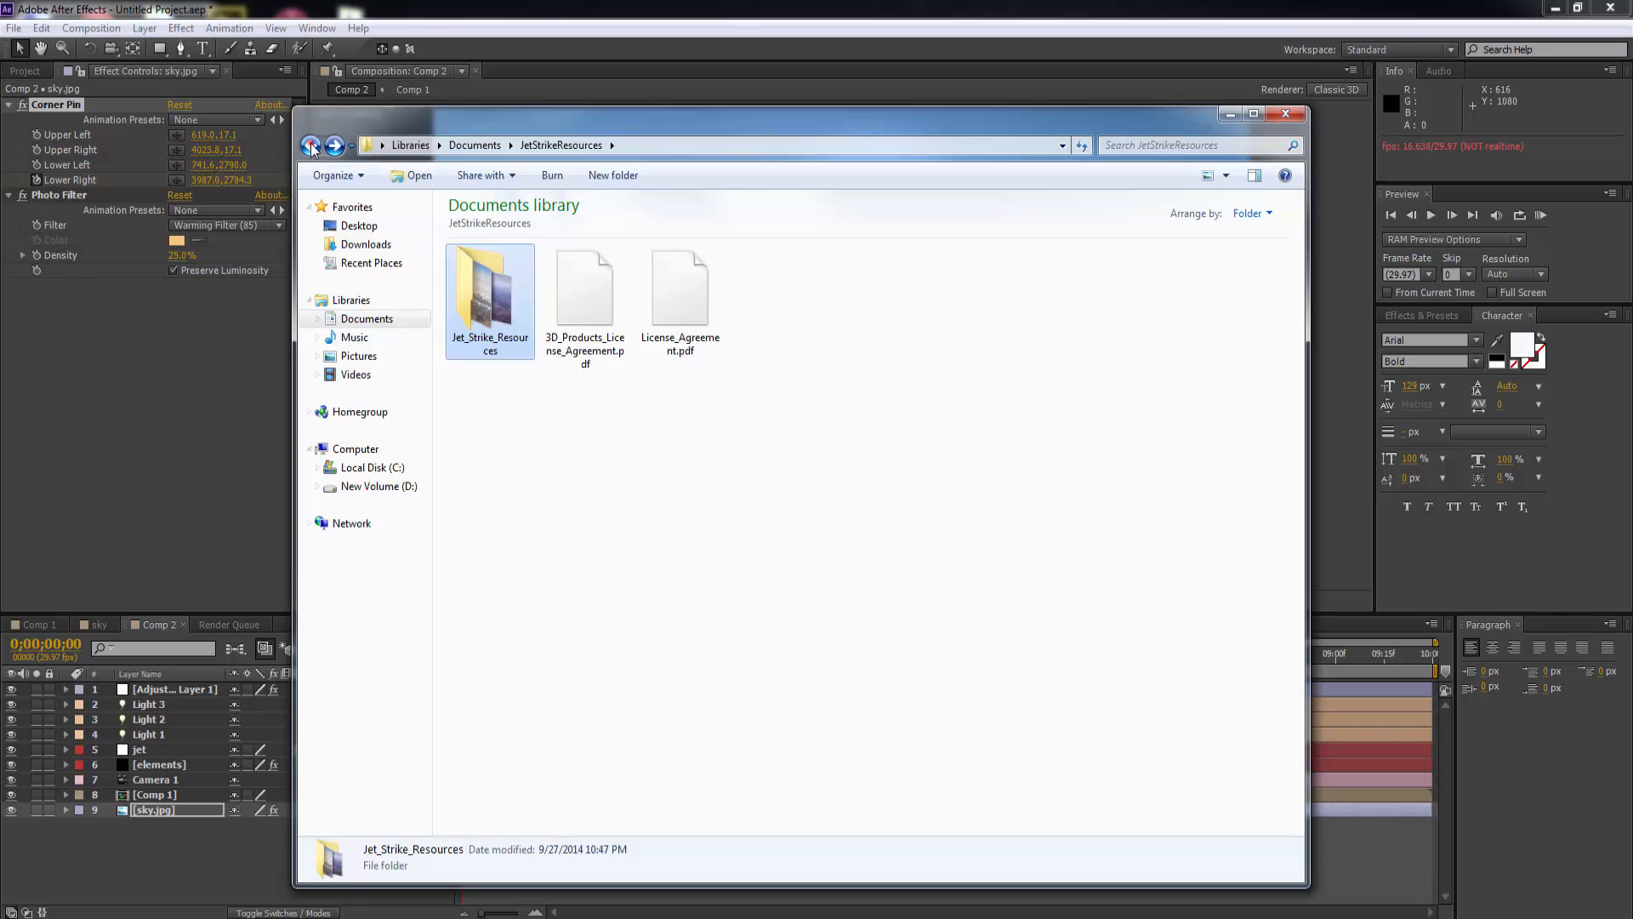
{"action": "left_click", "coordinate": [311, 145]}
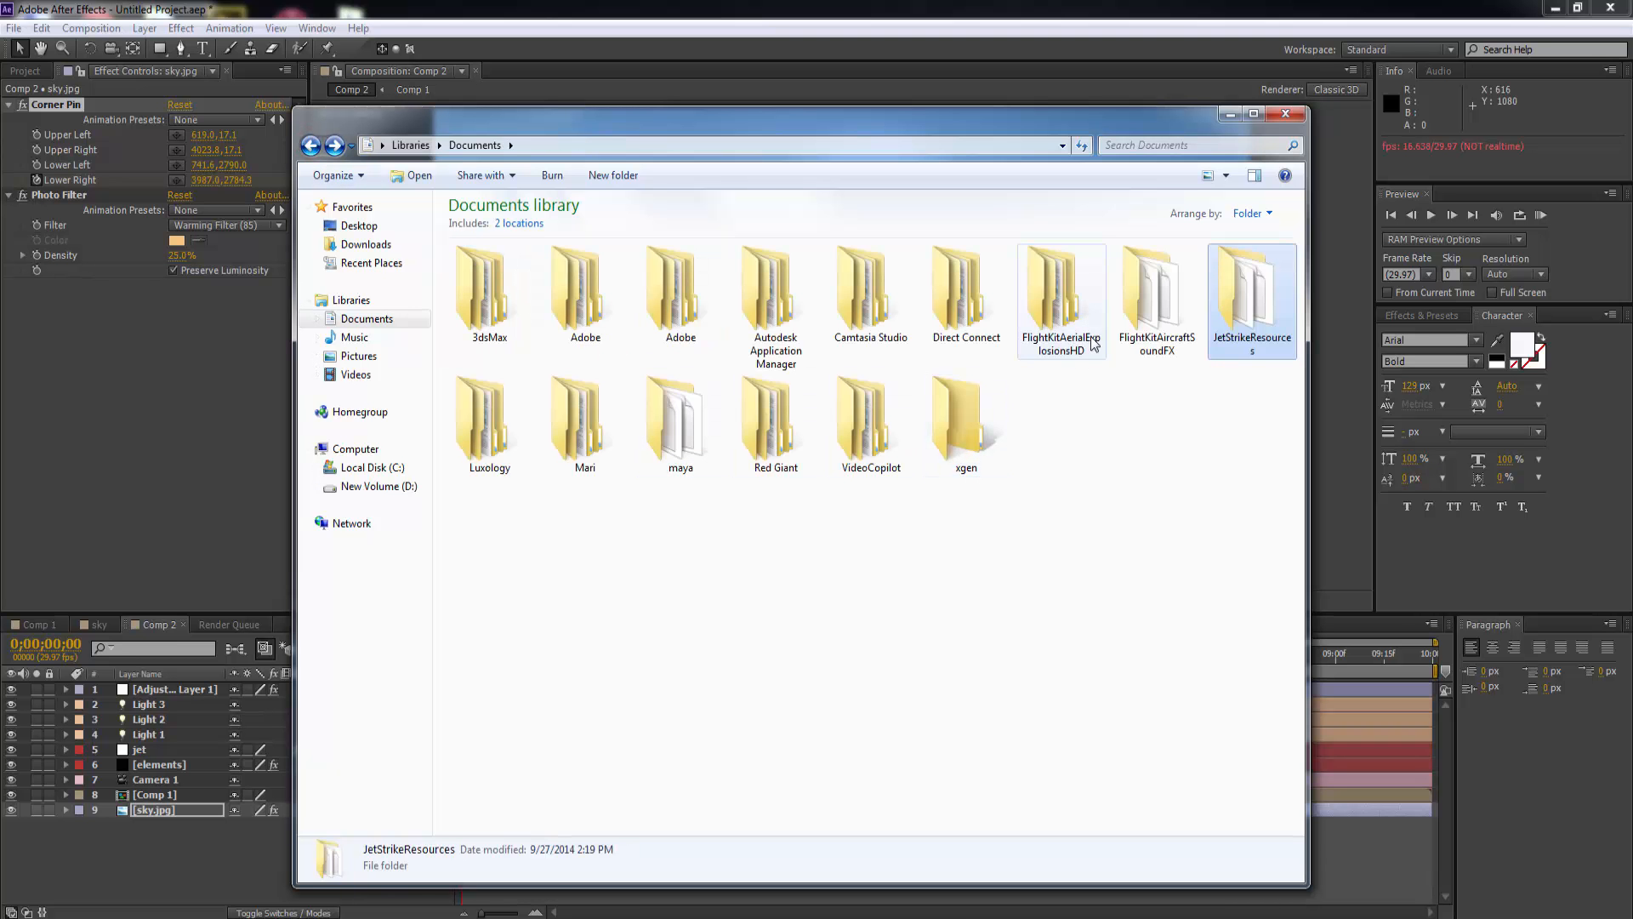
{"action": "double_click", "coordinate": [1133, 325]}
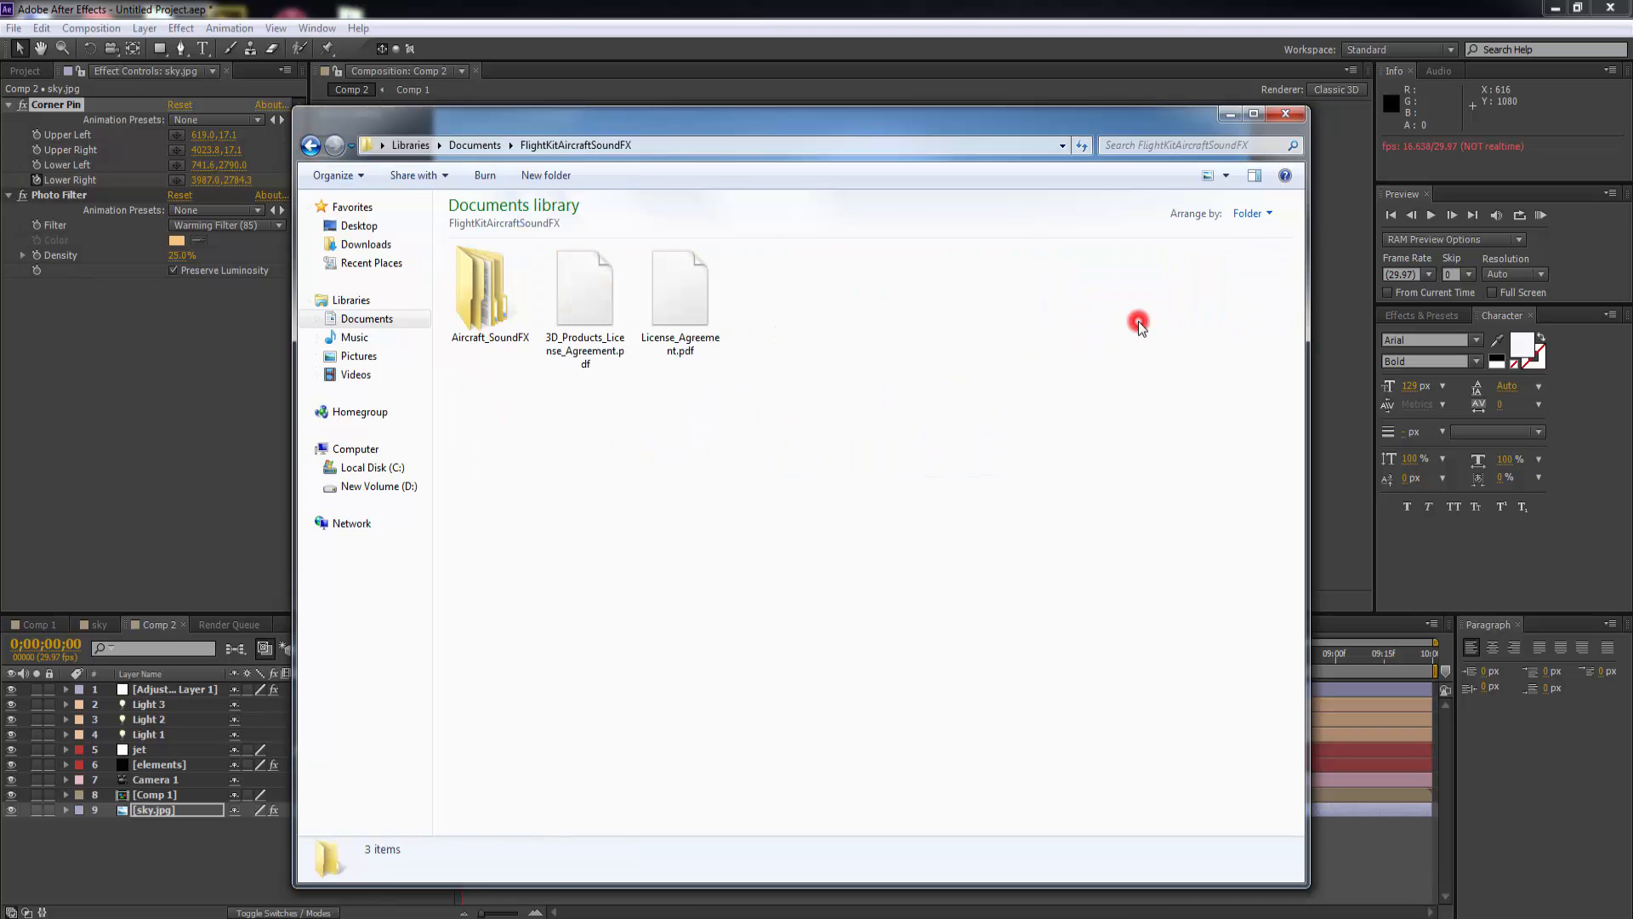
{"action": "double_click", "coordinate": [491, 319]}
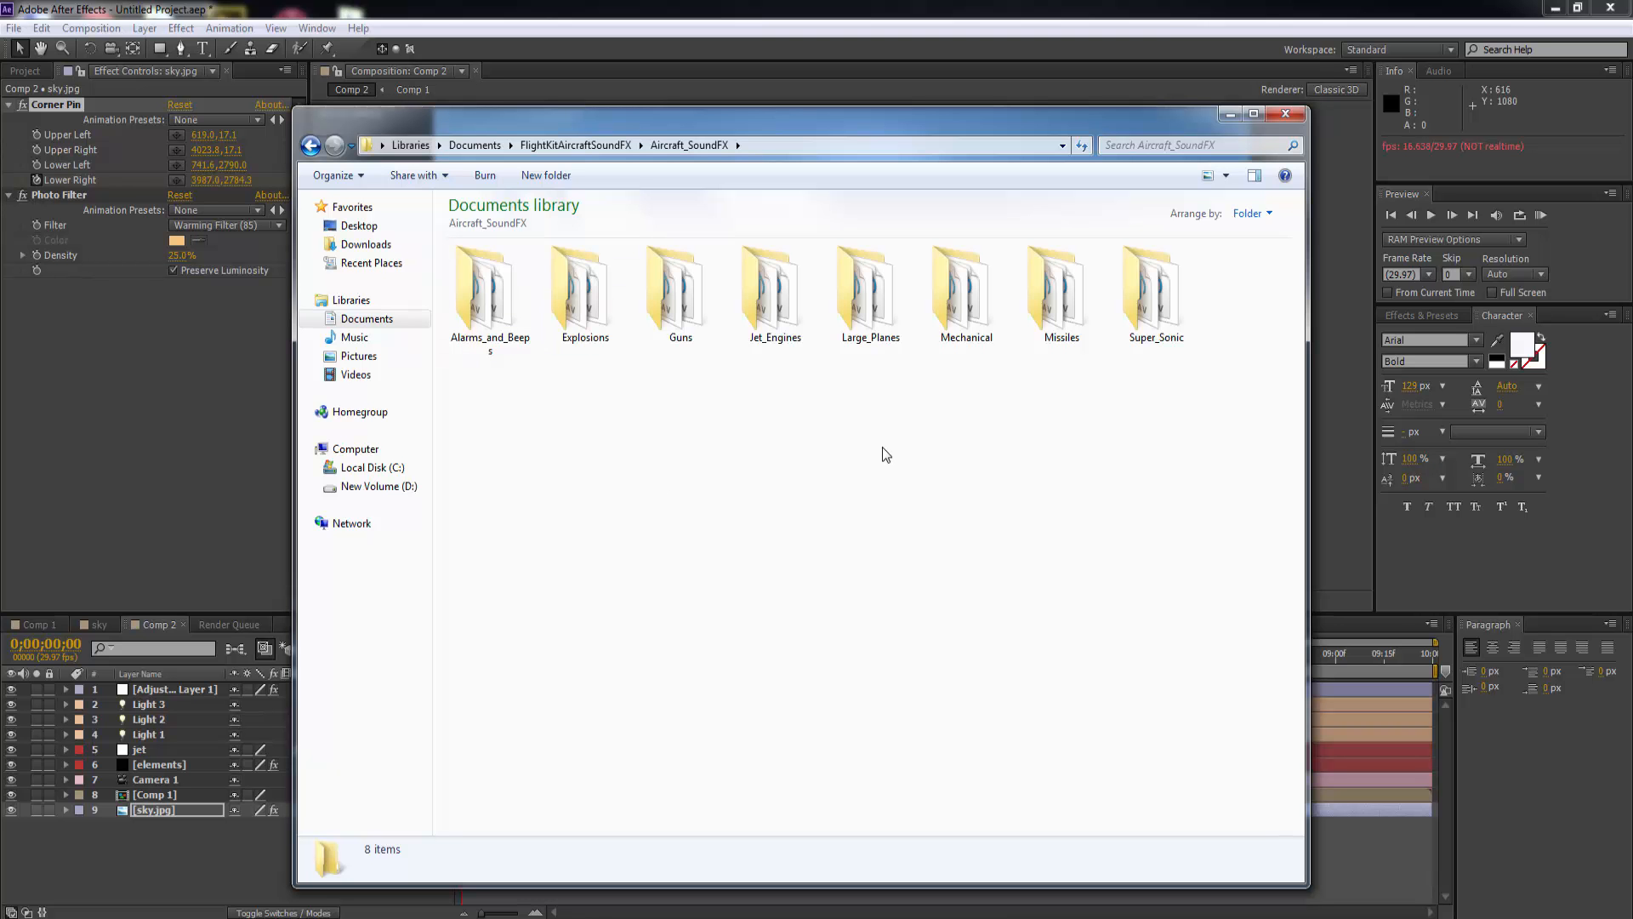
{"action": "double_click", "coordinate": [778, 306]}
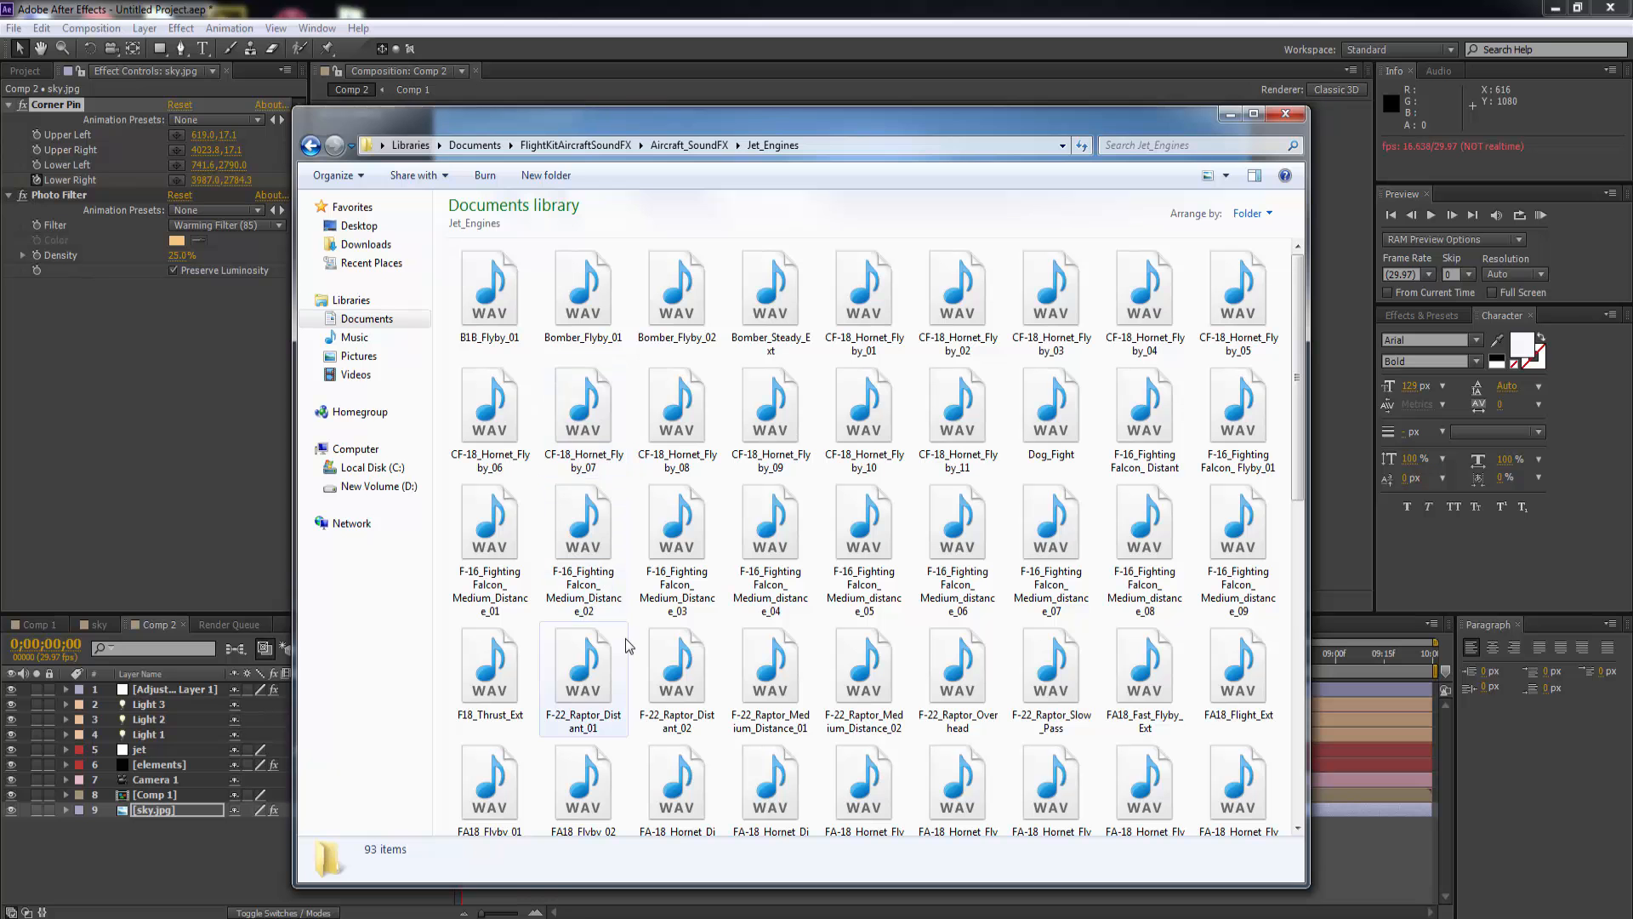
Play the F-16_Fighting Falcon_Medium_Distance_02 sound, raise the system volume while listening, and close the player.
{"action": "left_click", "coordinate": [581, 544]}
{"action": "double_click", "coordinate": [581, 544]}
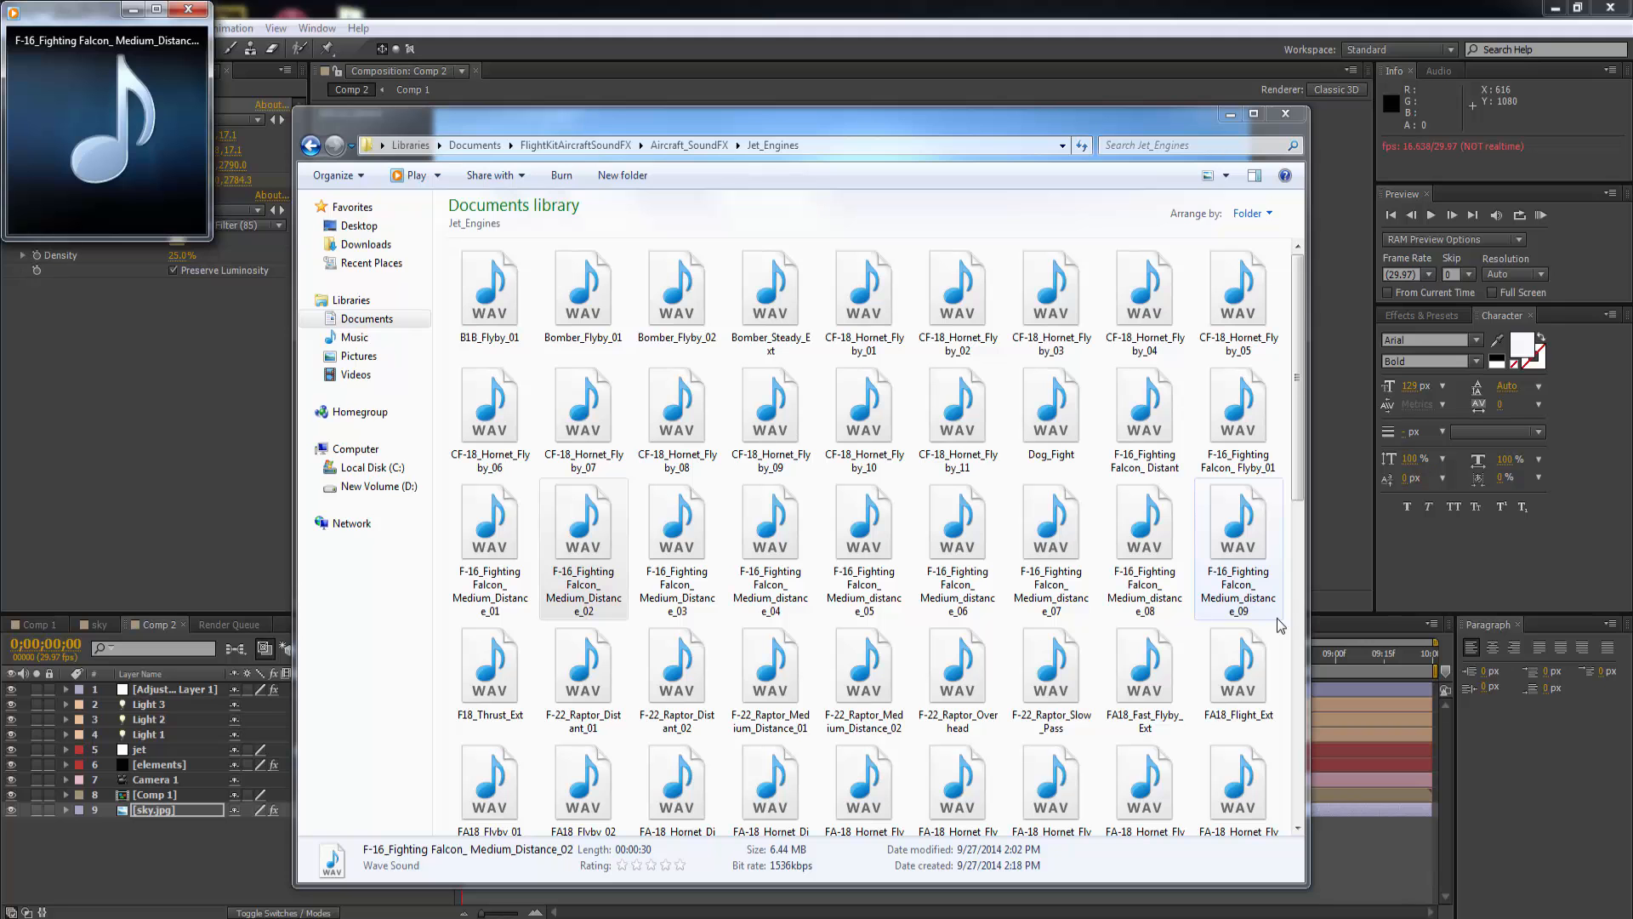
{"action": "mouse_move", "coordinate": [152, 157]}
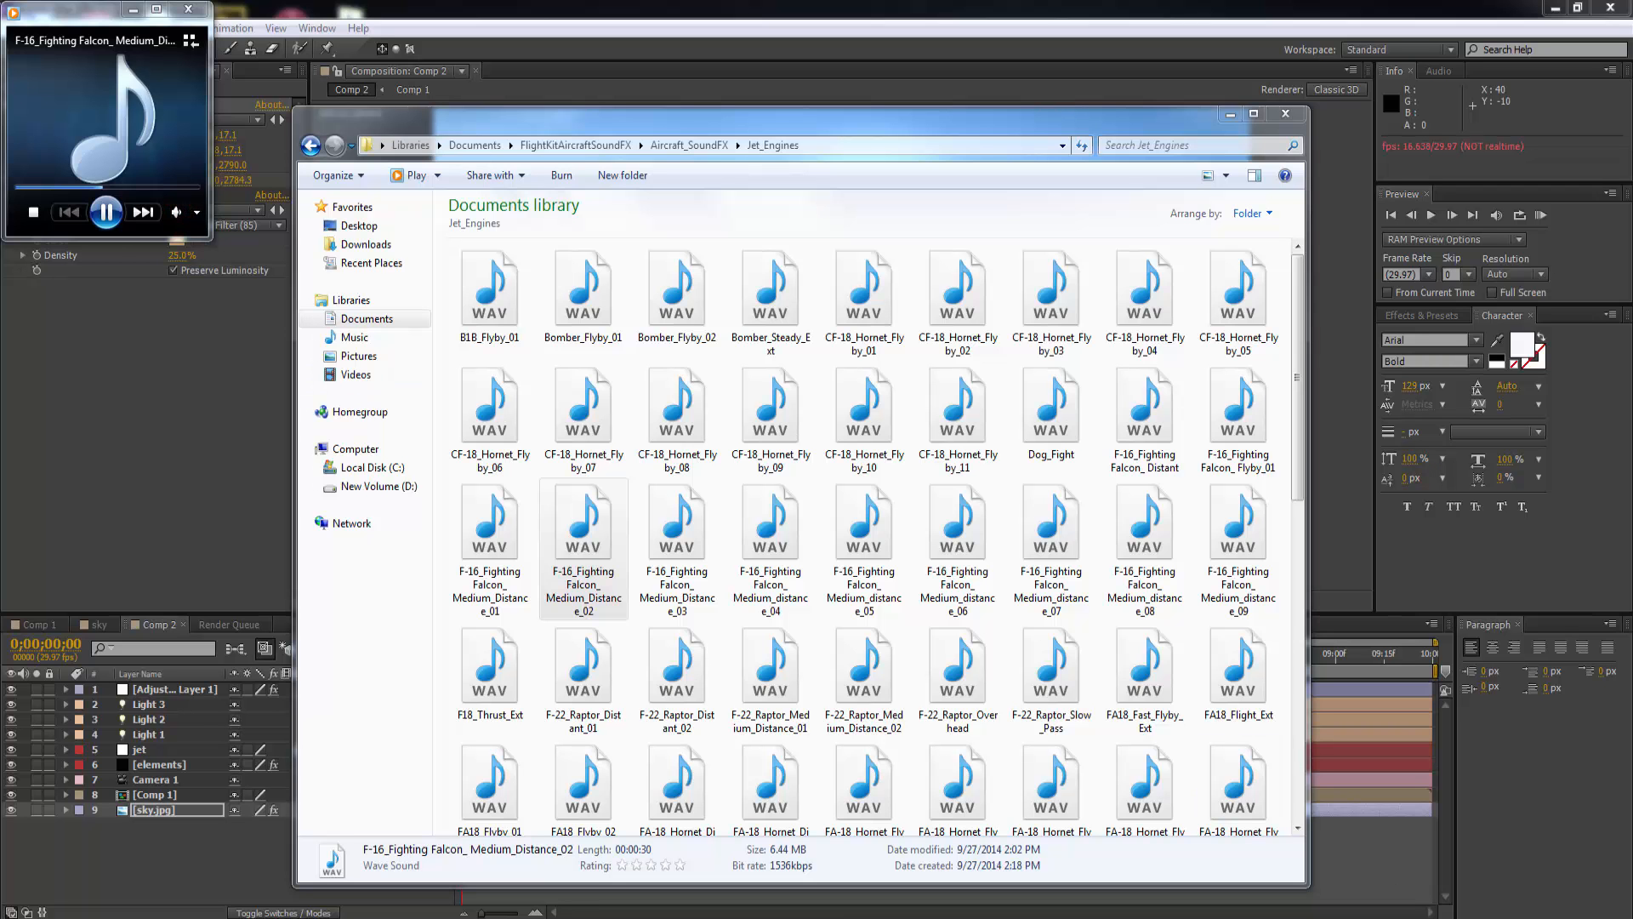
{"action": "left_click", "coordinate": [1539, 918]}
{"action": "left_click_drag", "start_coordinate": [1536, 810], "coordinate": [1536, 741]}
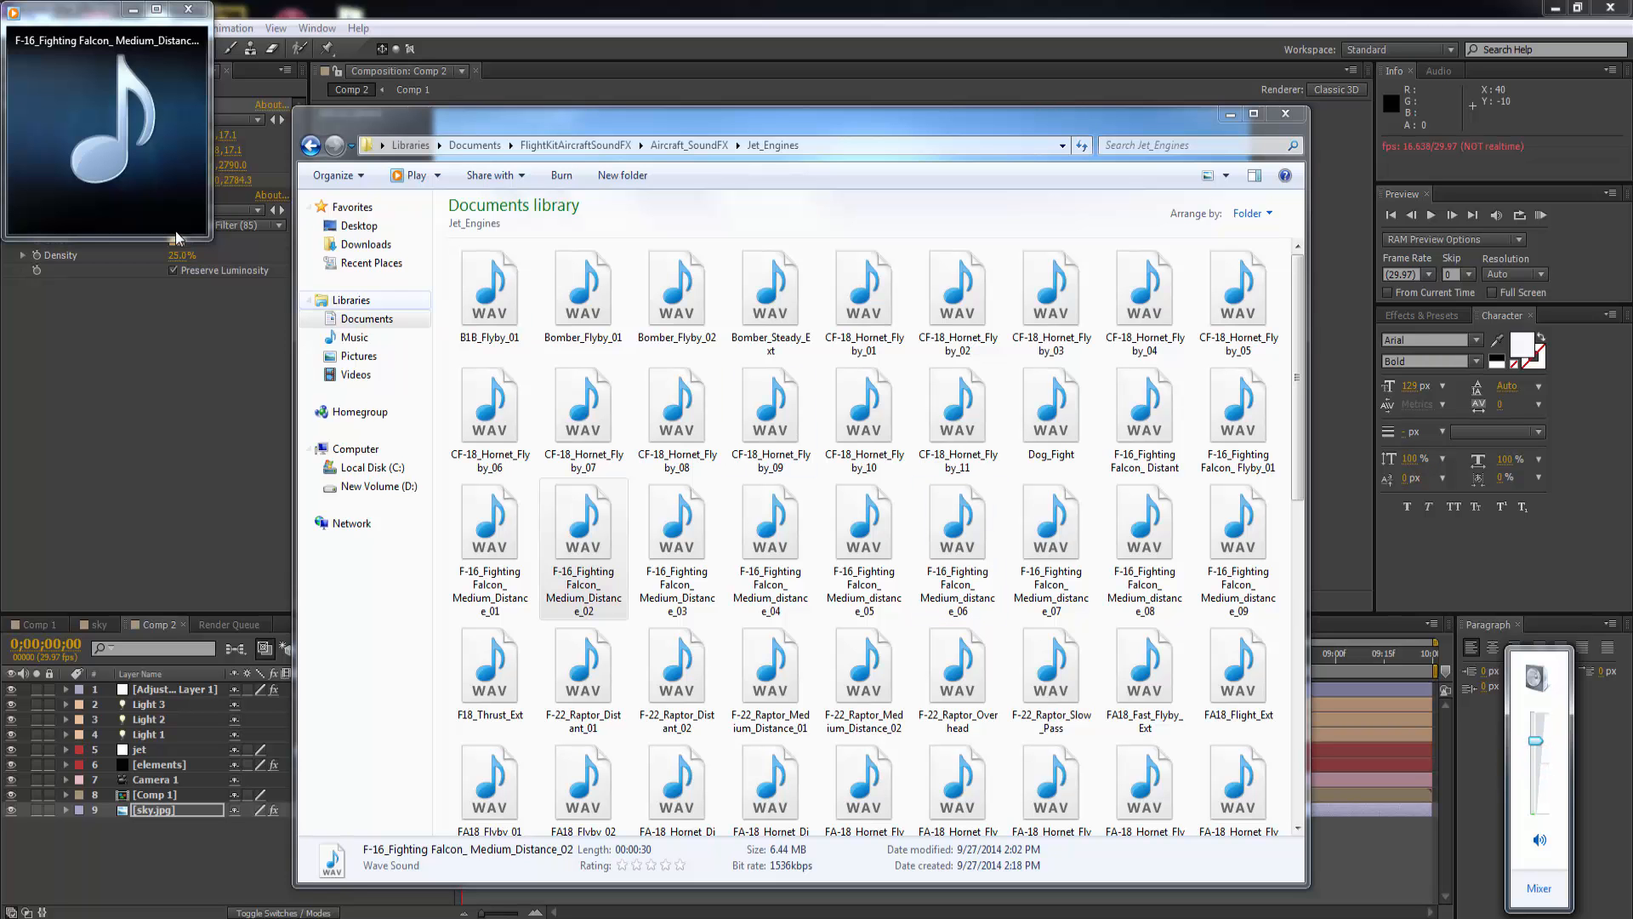
{"action": "mouse_move", "coordinate": [120, 174]}
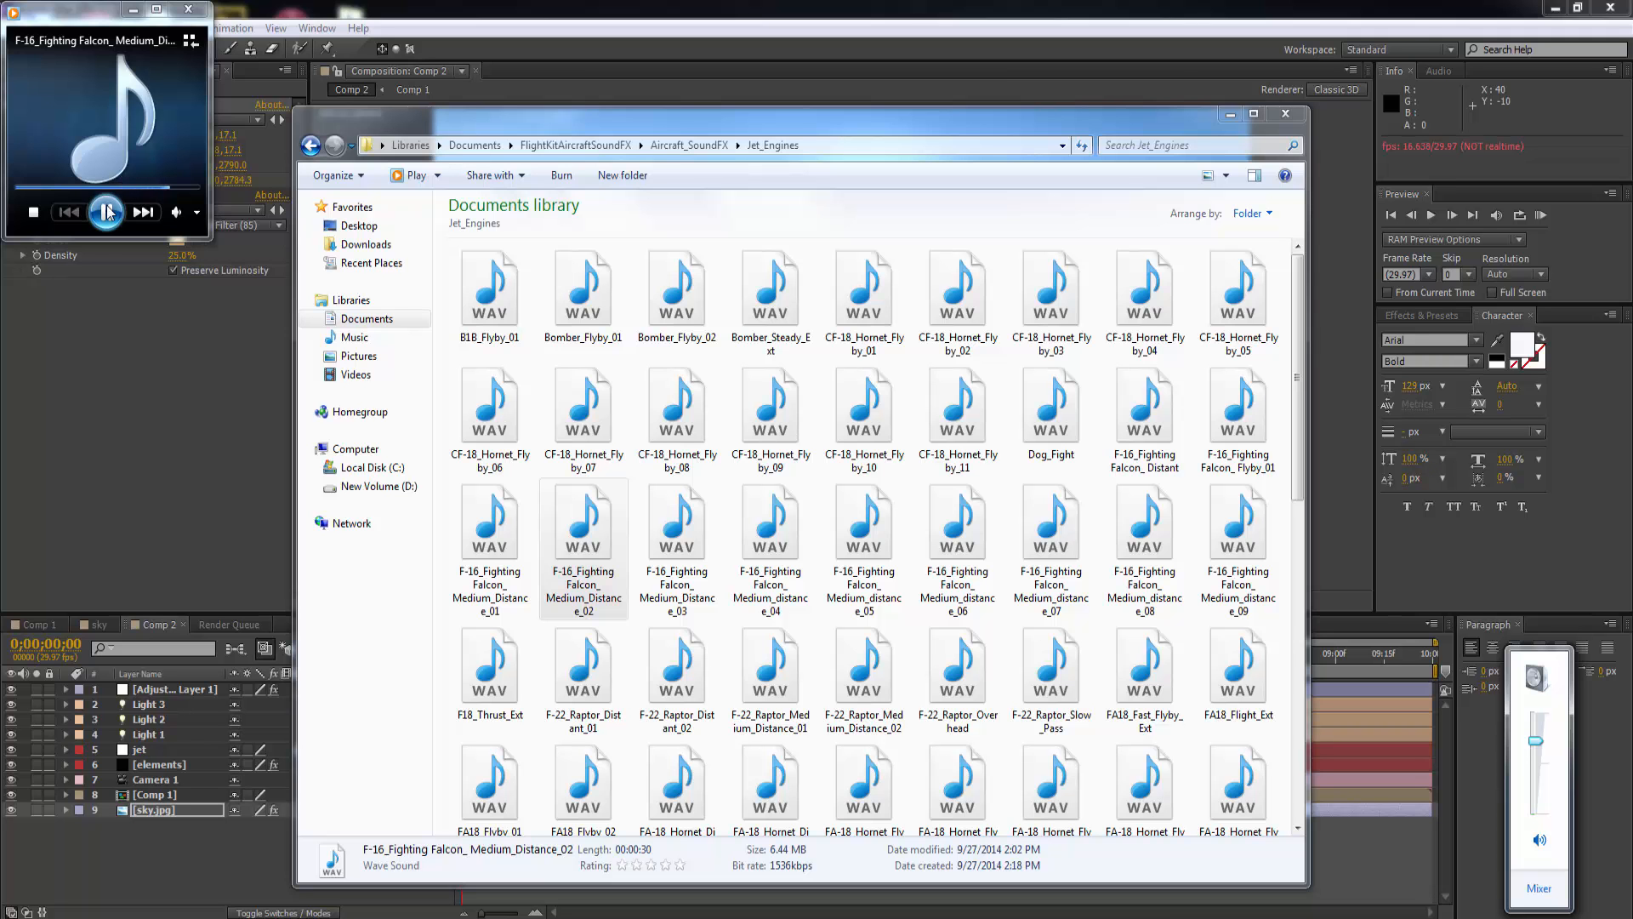
{"action": "left_click", "coordinate": [107, 212]}
{"action": "left_click", "coordinate": [195, 14]}
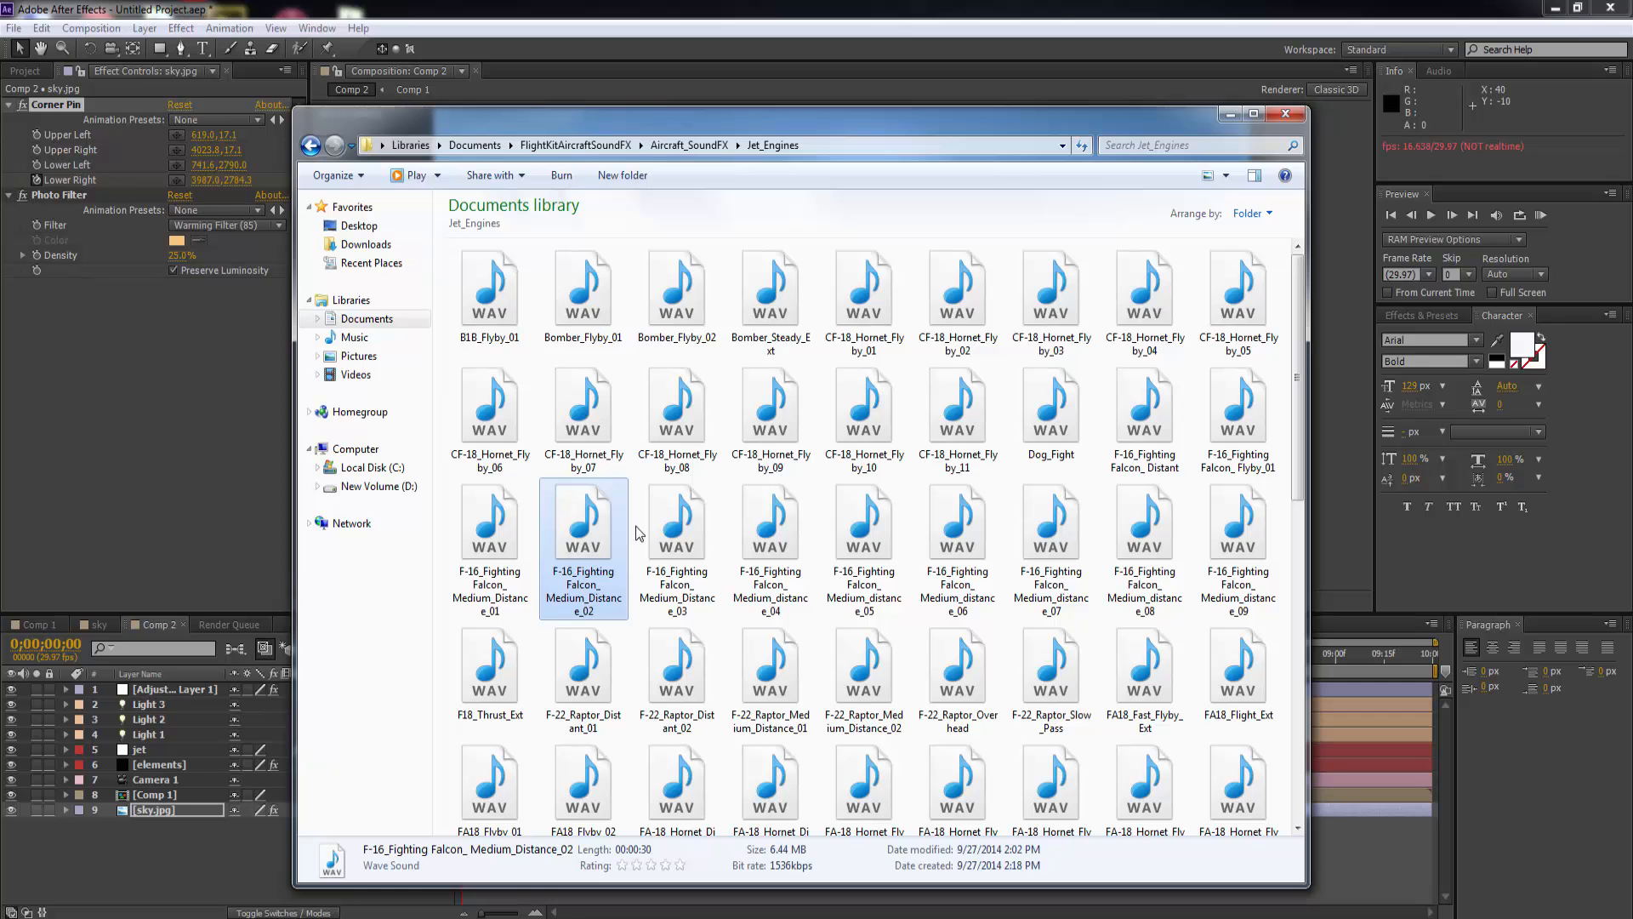
Play the F-16_Fighting Falcon_Medium_Distance_03 sound and close the player.
{"action": "left_click", "coordinate": [679, 530]}
{"action": "double_click", "coordinate": [681, 530]}
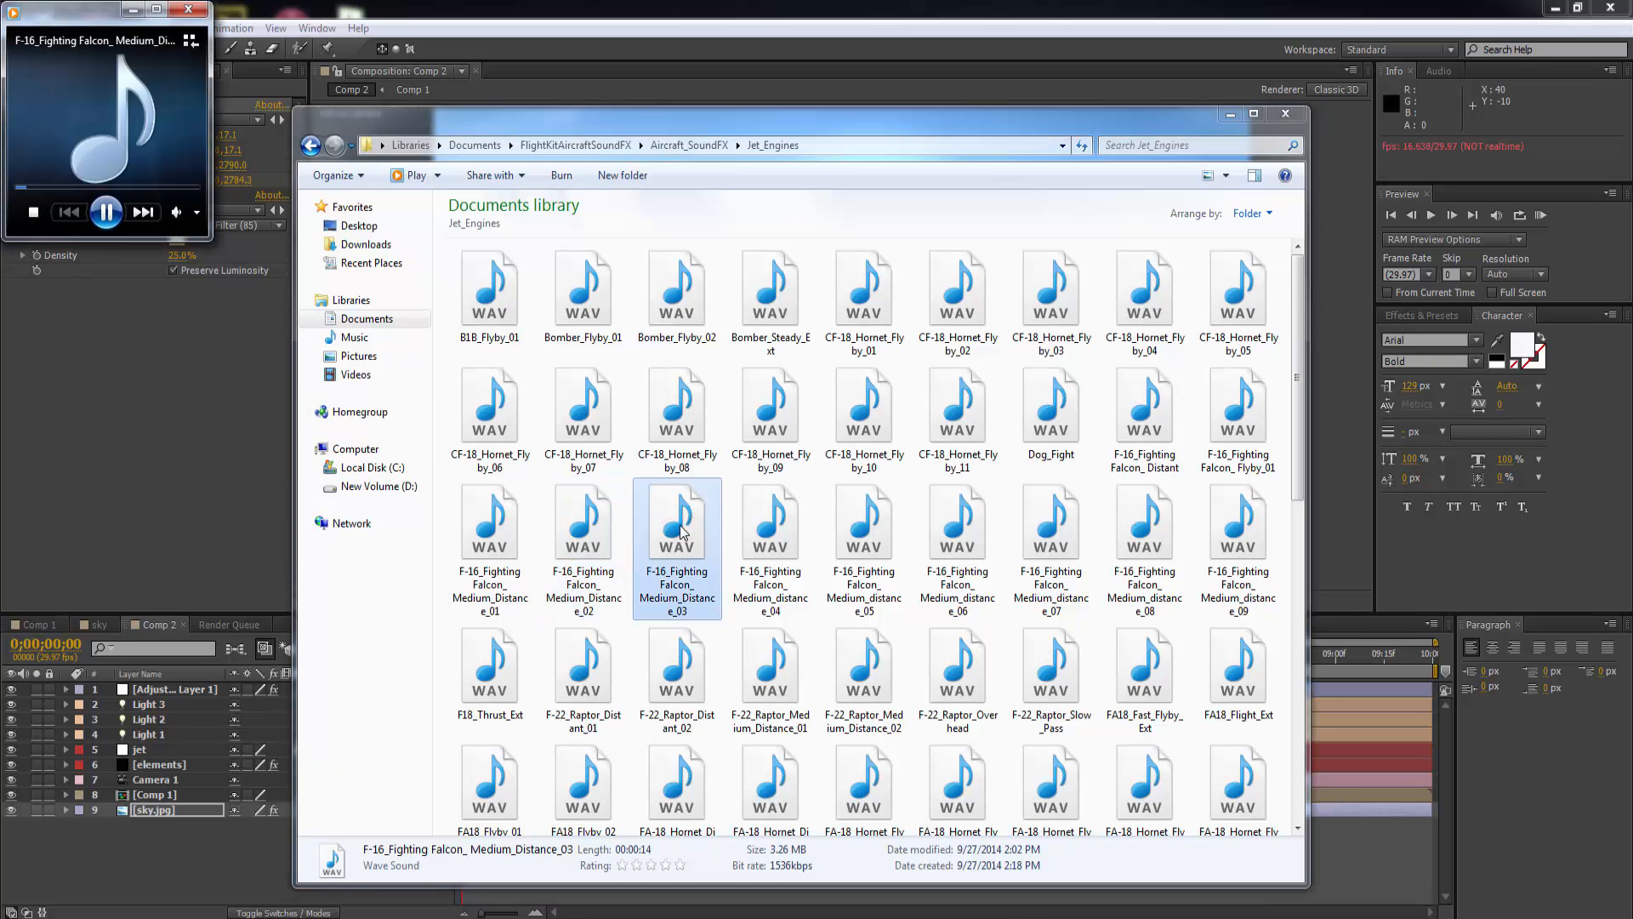
{"action": "left_click", "coordinate": [189, 15]}
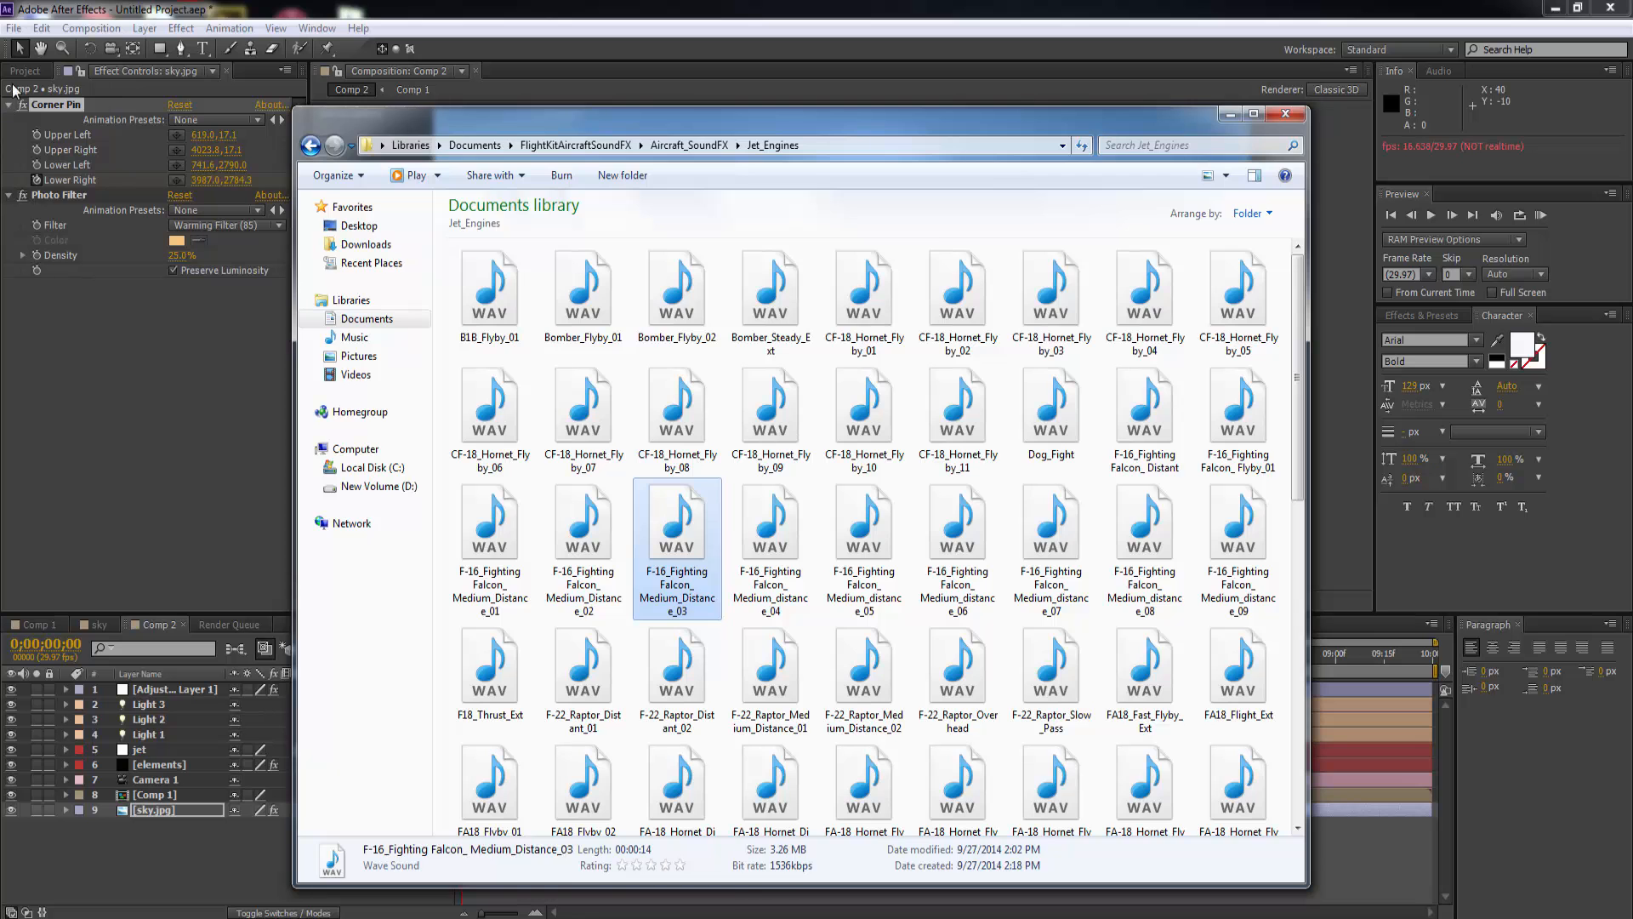
Import the F-16_Fighting Falcon_Medium_Distance_03 sound into the After Effects project and place it below sky.jpg in the Comp 2 timeline.
{"action": "left_click", "coordinate": [27, 71]}
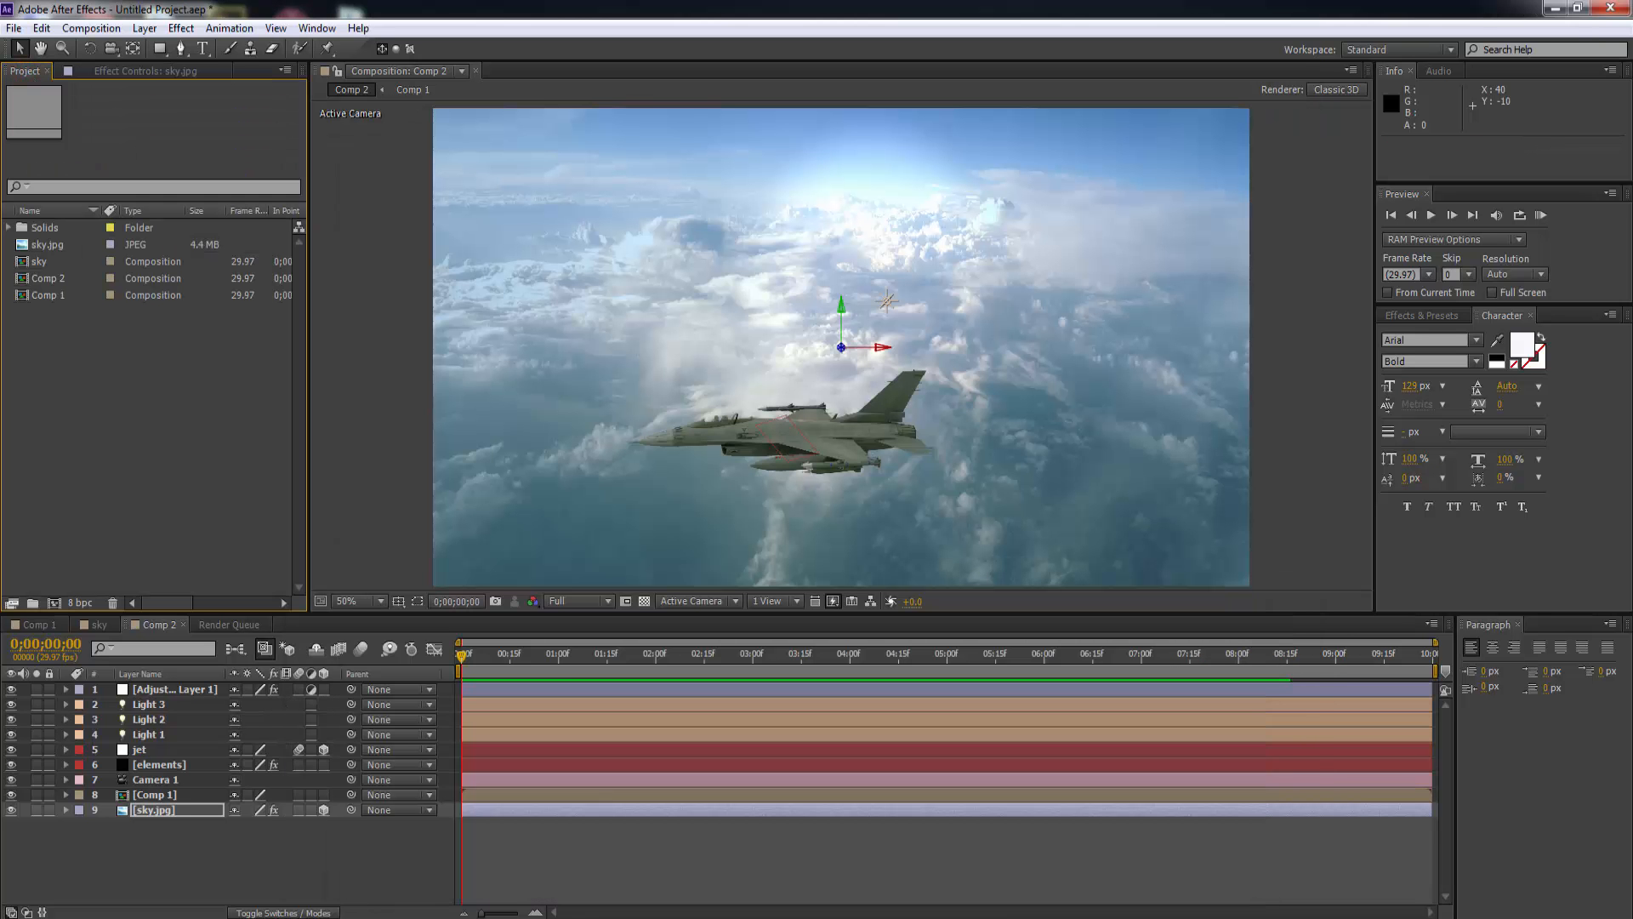
{"action": "key", "text": "alt+Tab"}
{"action": "left_click_drag", "start_coordinate": [668, 523], "coordinate": [95, 475]}
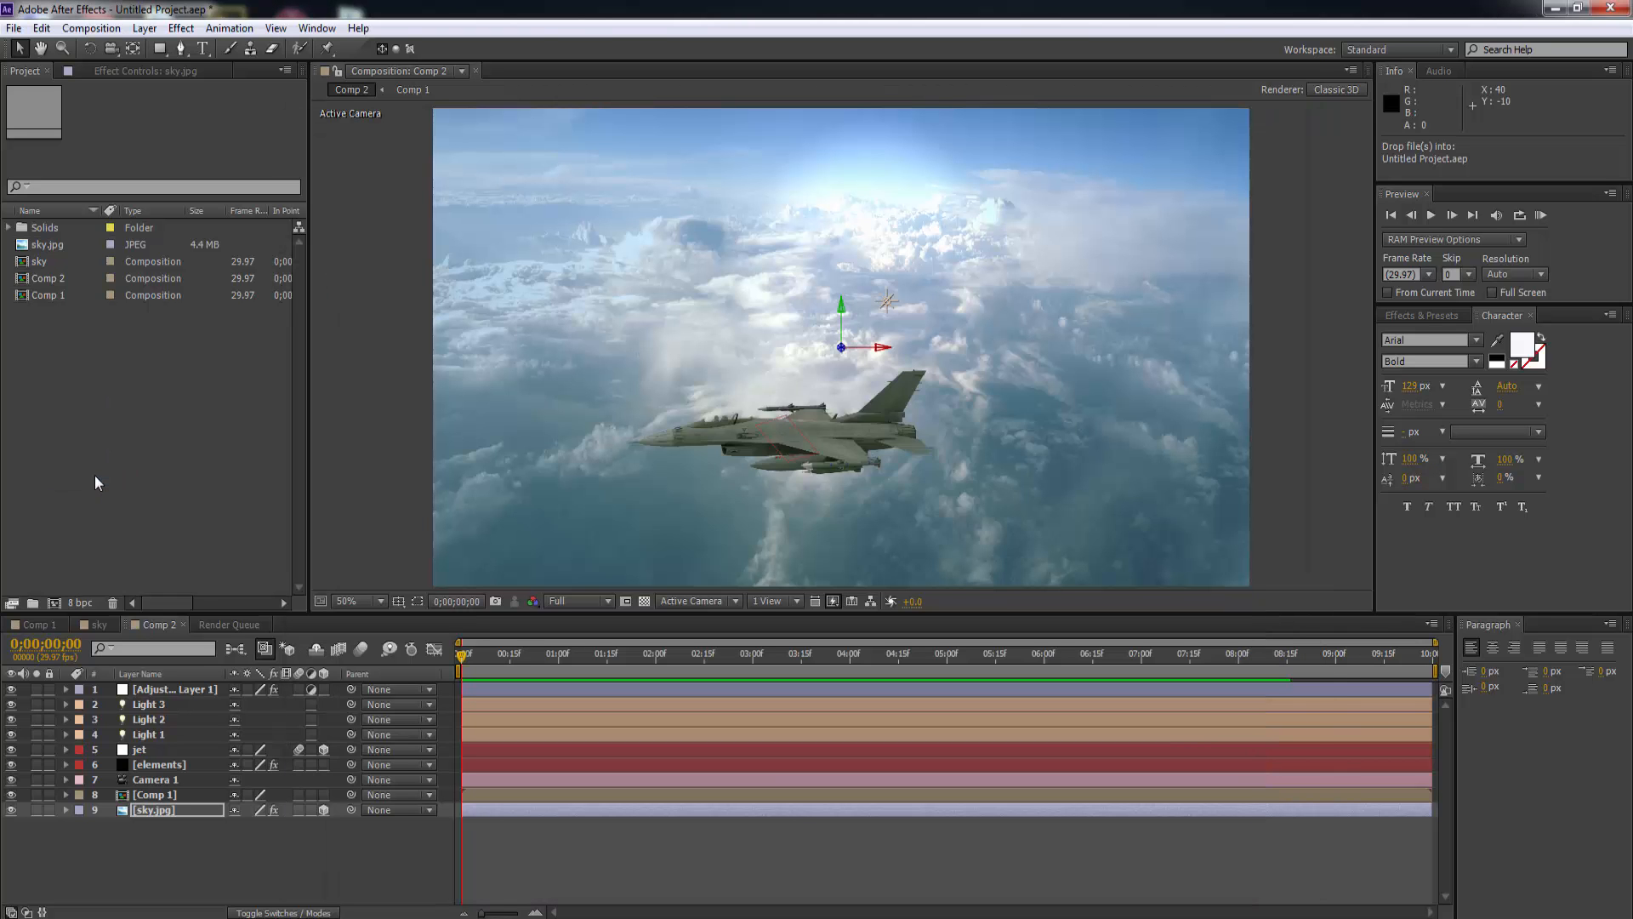
{"action": "left_click_drag", "start_coordinate": [58, 278], "coordinate": [138, 826]}
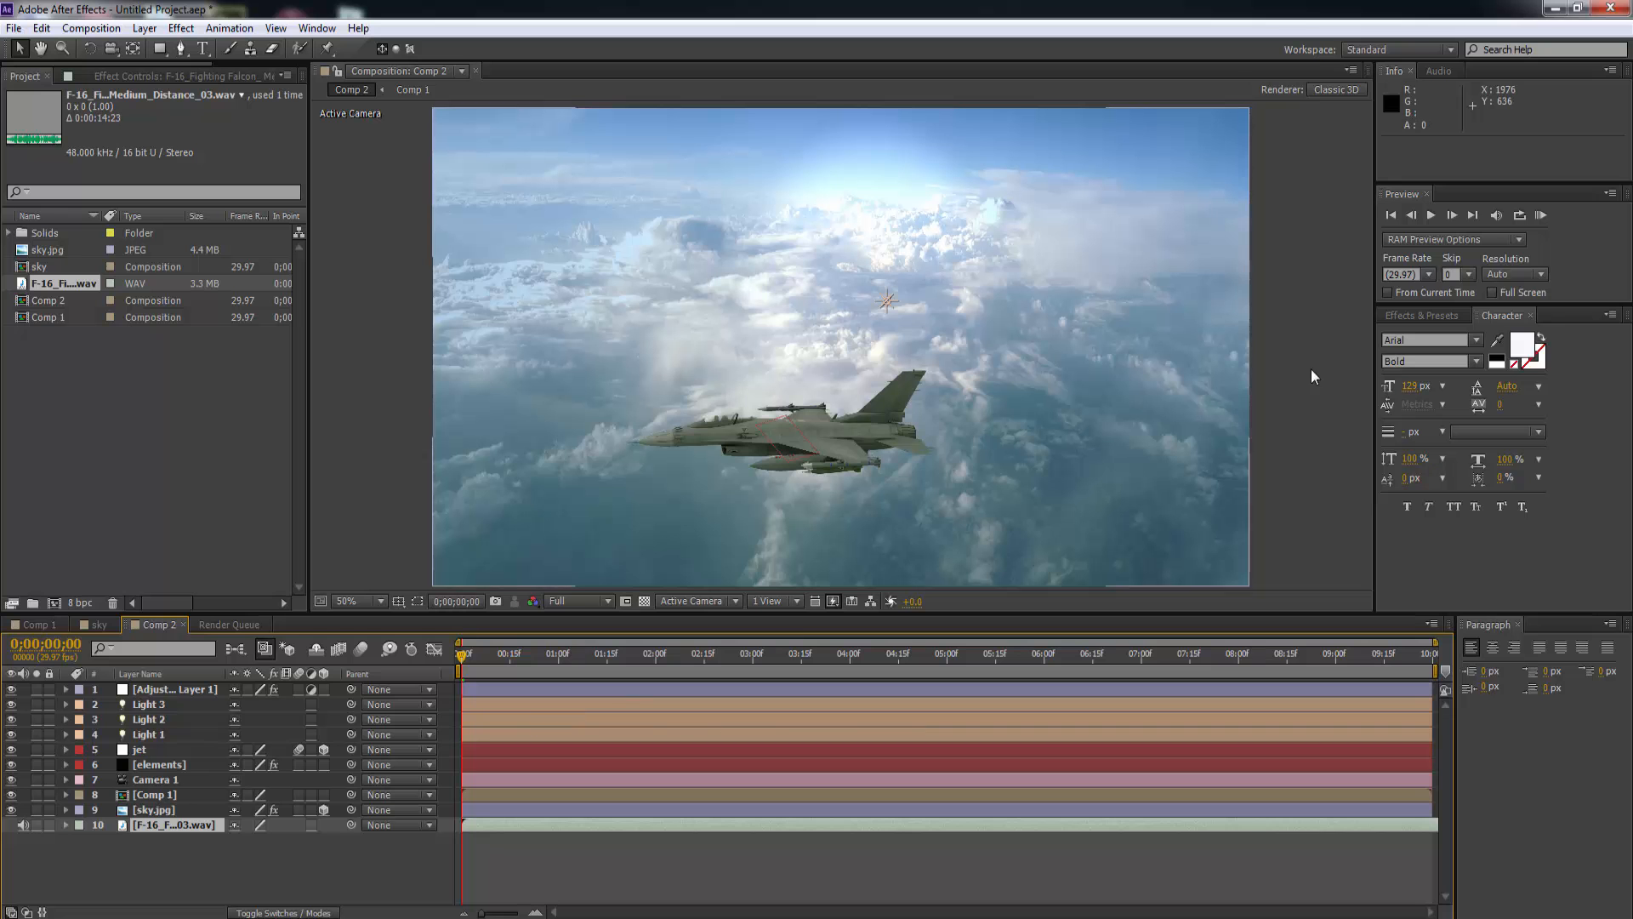
Play Comp 2 with the added jet sound, stop playback, and return to 0;00;00;00.
{"action": "left_click", "coordinate": [1429, 216]}
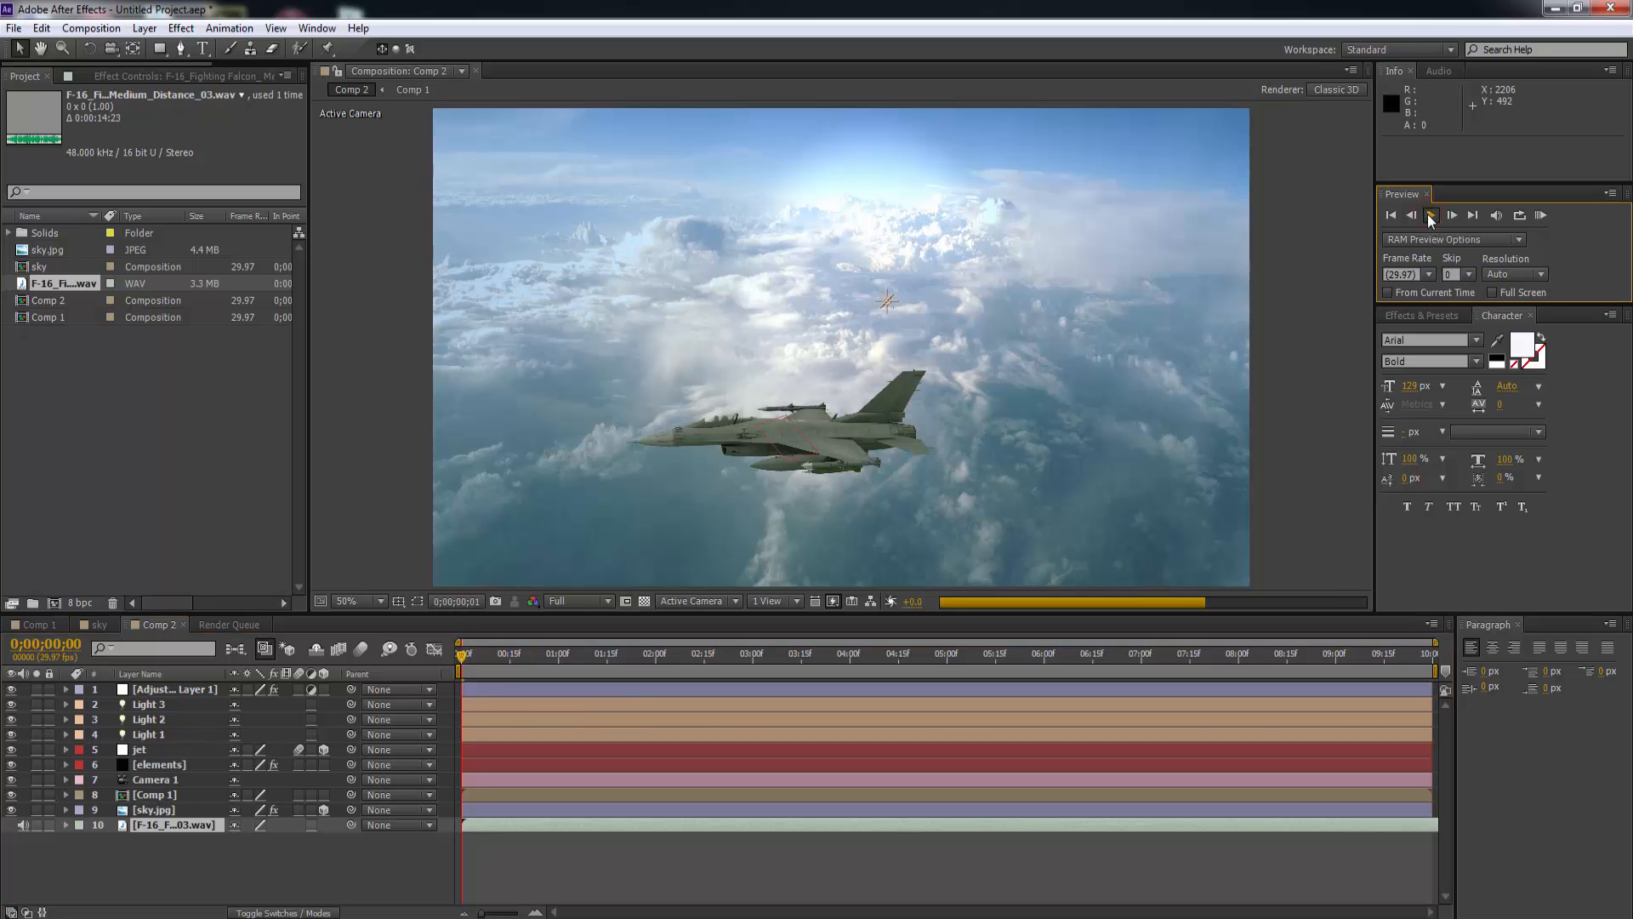
{"action": "left_click", "coordinate": [474, 717]}
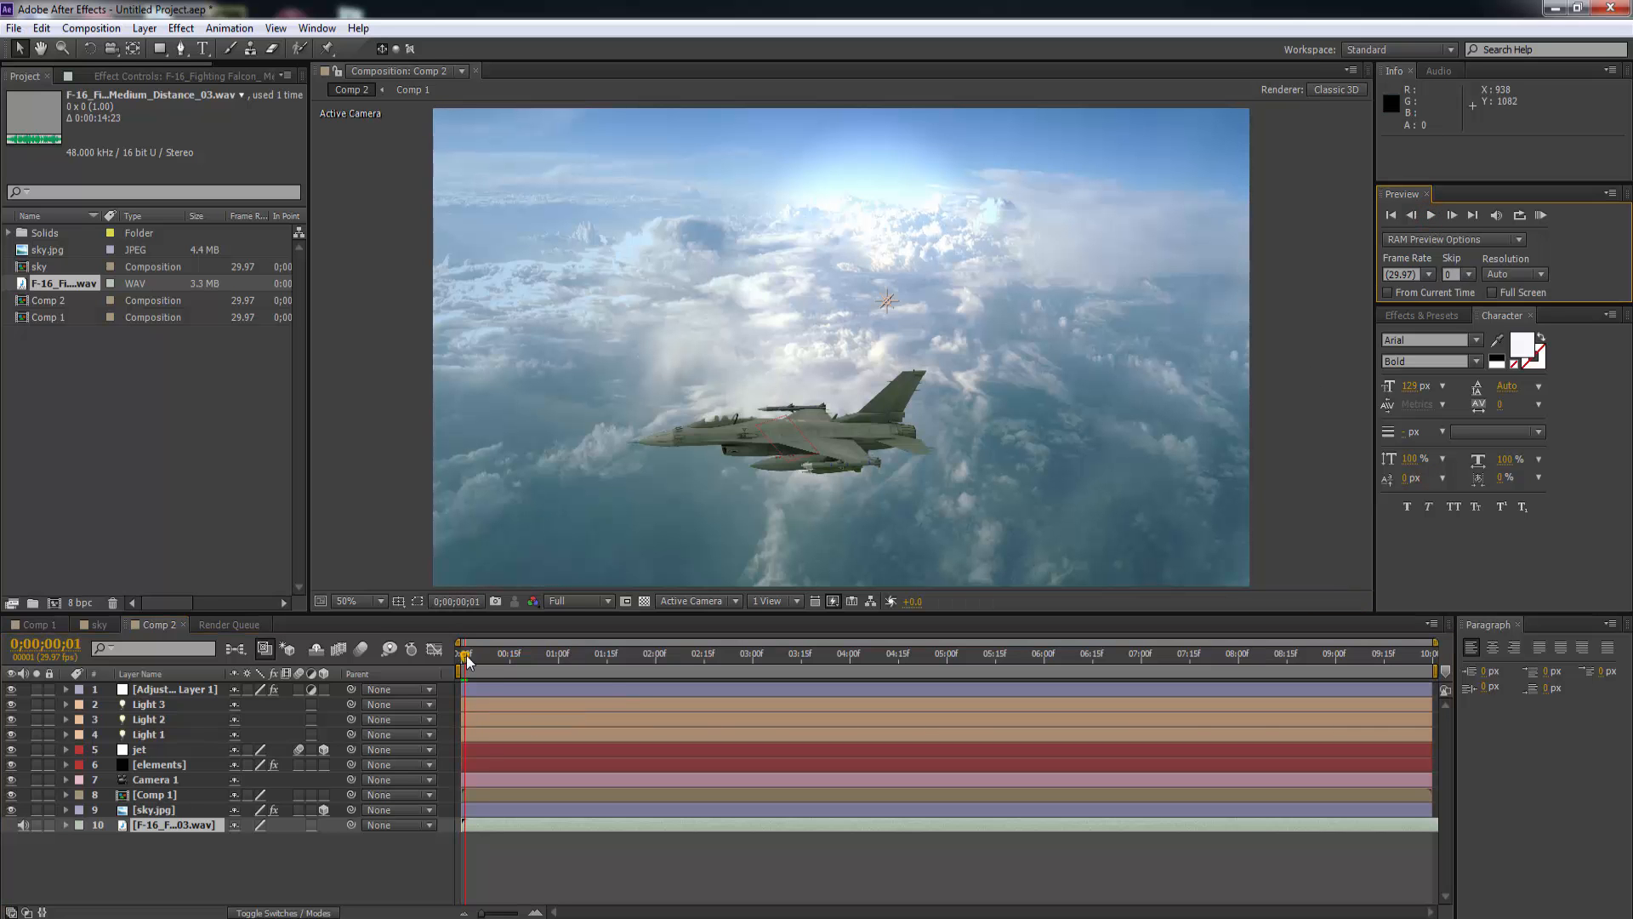
{"action": "mouse_move", "coordinate": [467, 662]}
{"action": "left_mouse_down"}
{"action": "mouse_move", "coordinate": [523, 655]}
{"action": "mouse_move", "coordinate": [457, 650]}
{"action": "left_mouse_up"}
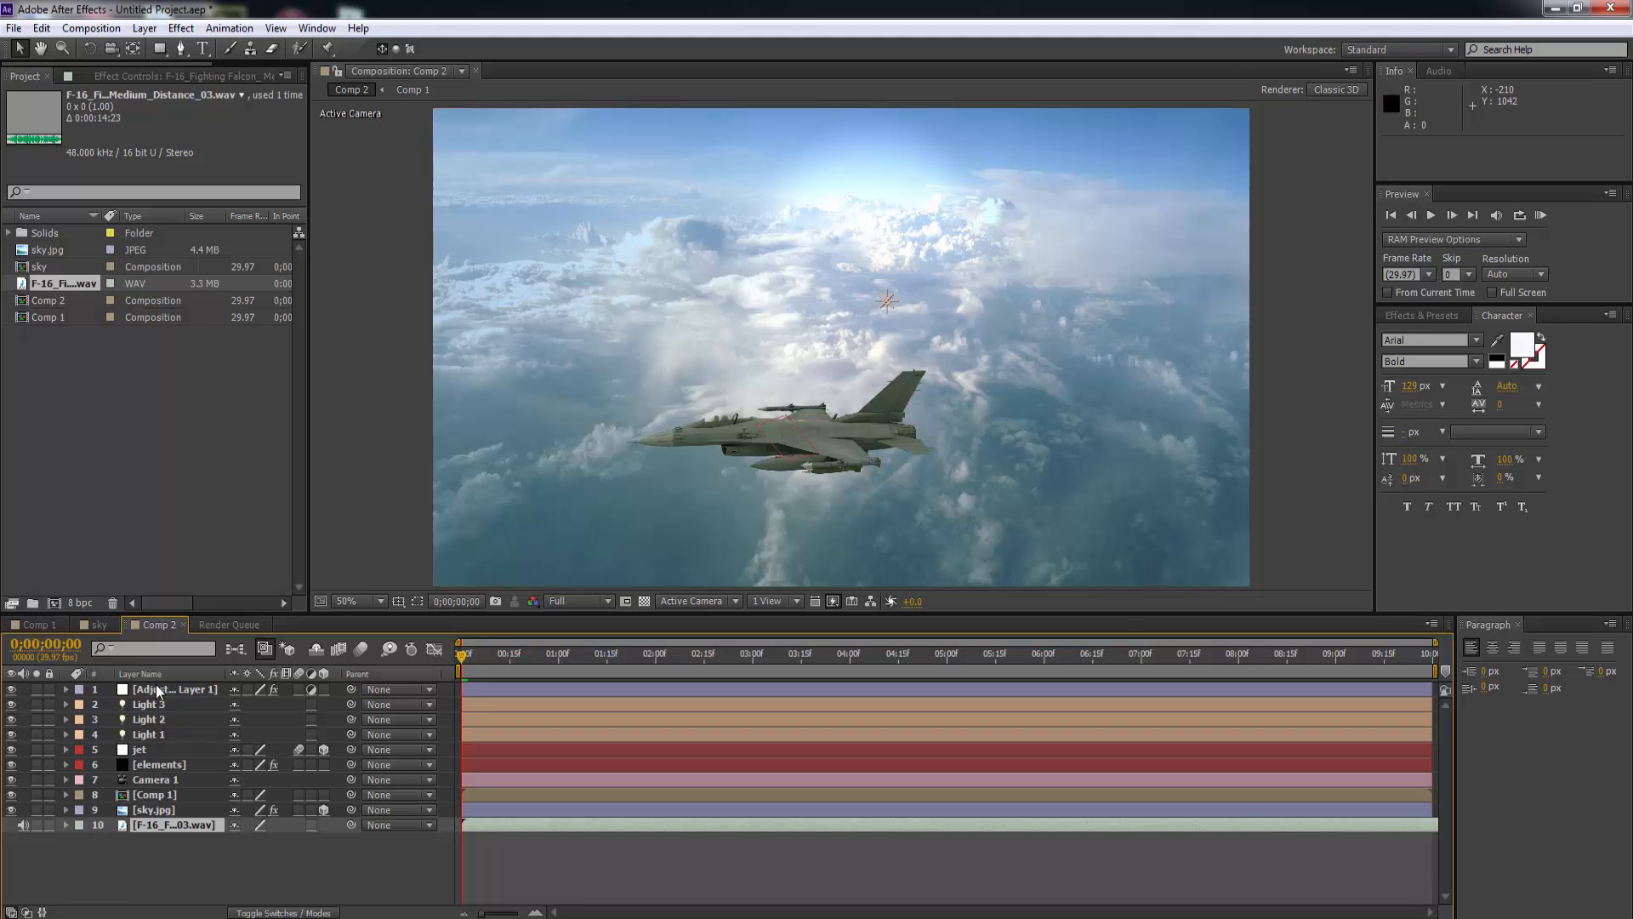
Apply the Fast Blur effect to the elements layer.
{"action": "left_click", "coordinate": [143, 765]}
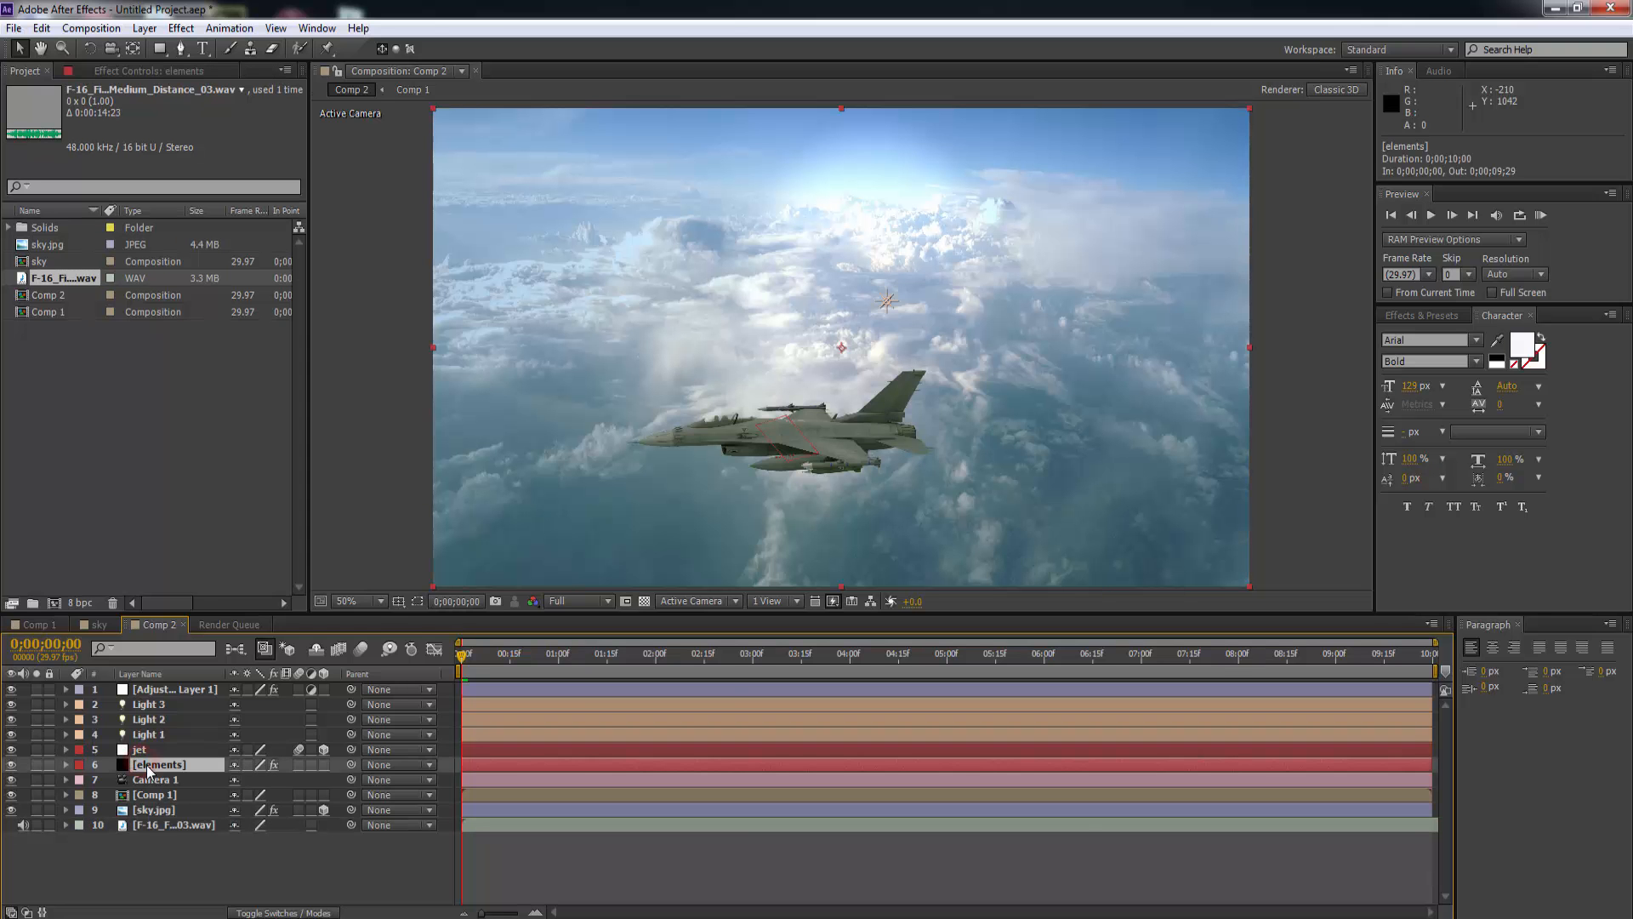
{"action": "right_click", "coordinate": [157, 769]}
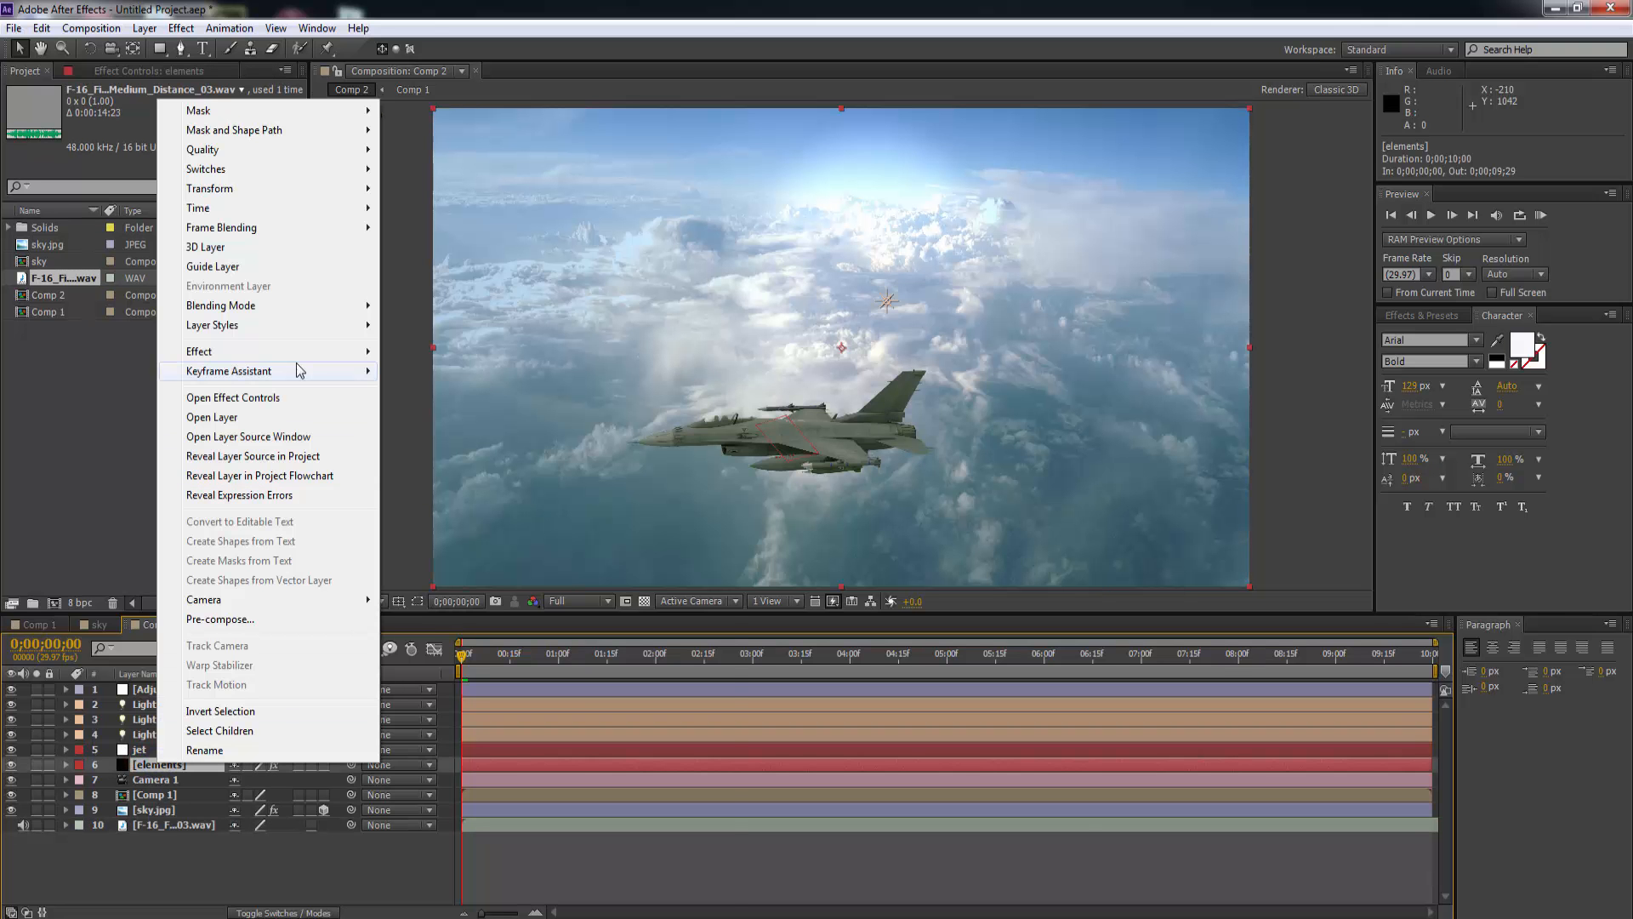
{"action": "mouse_move", "coordinate": [304, 352]}
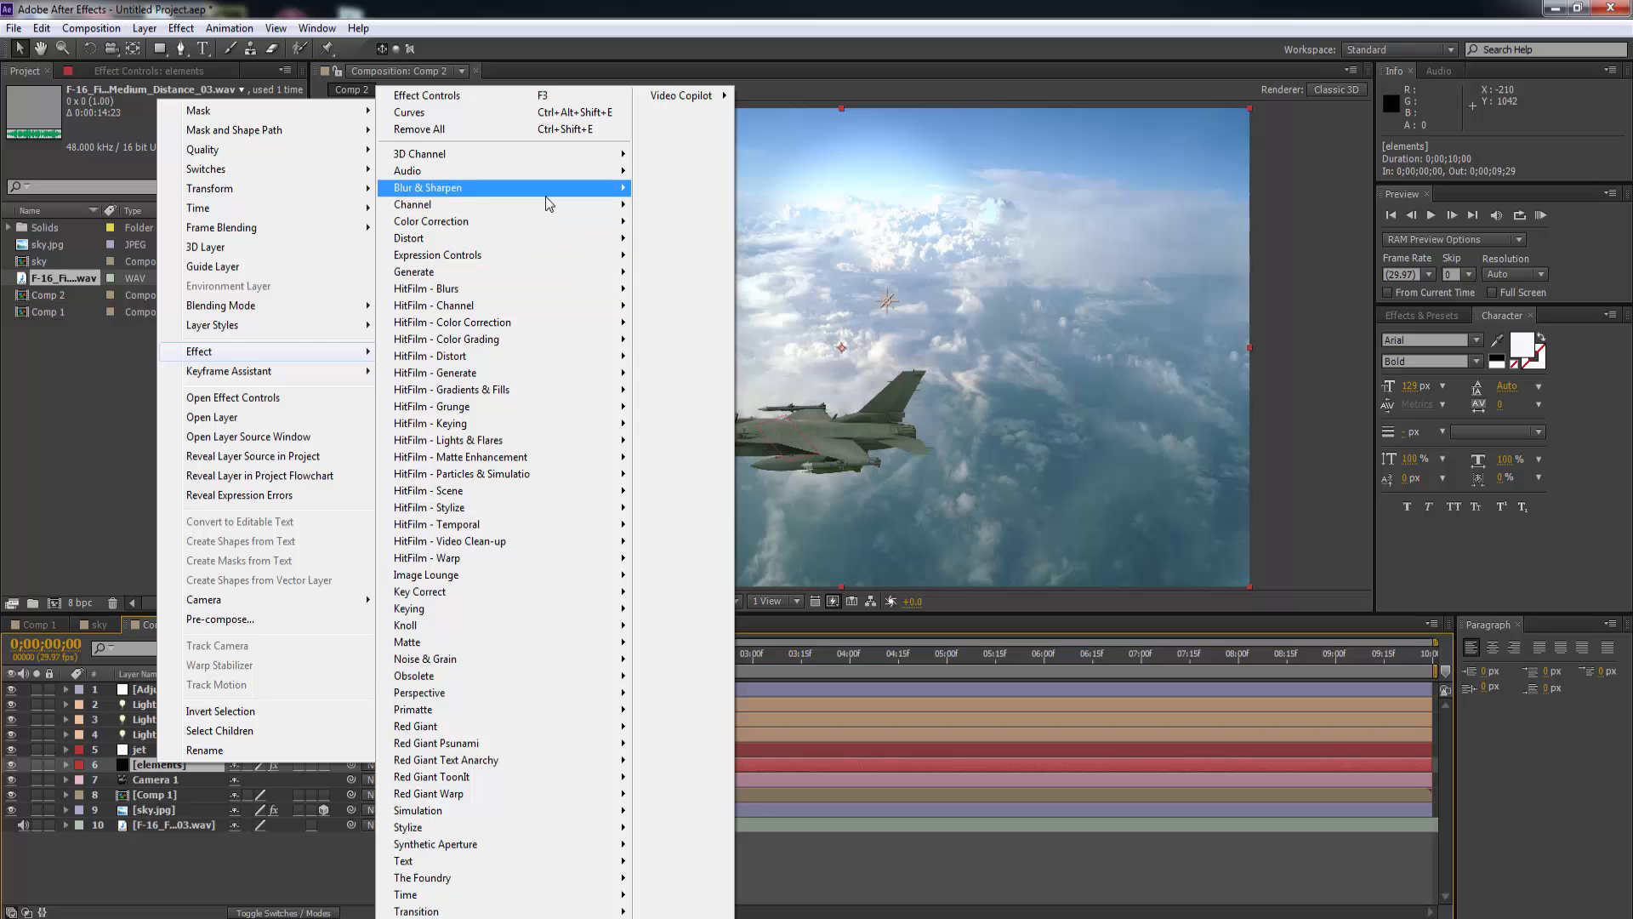
{"action": "mouse_move", "coordinate": [546, 193]}
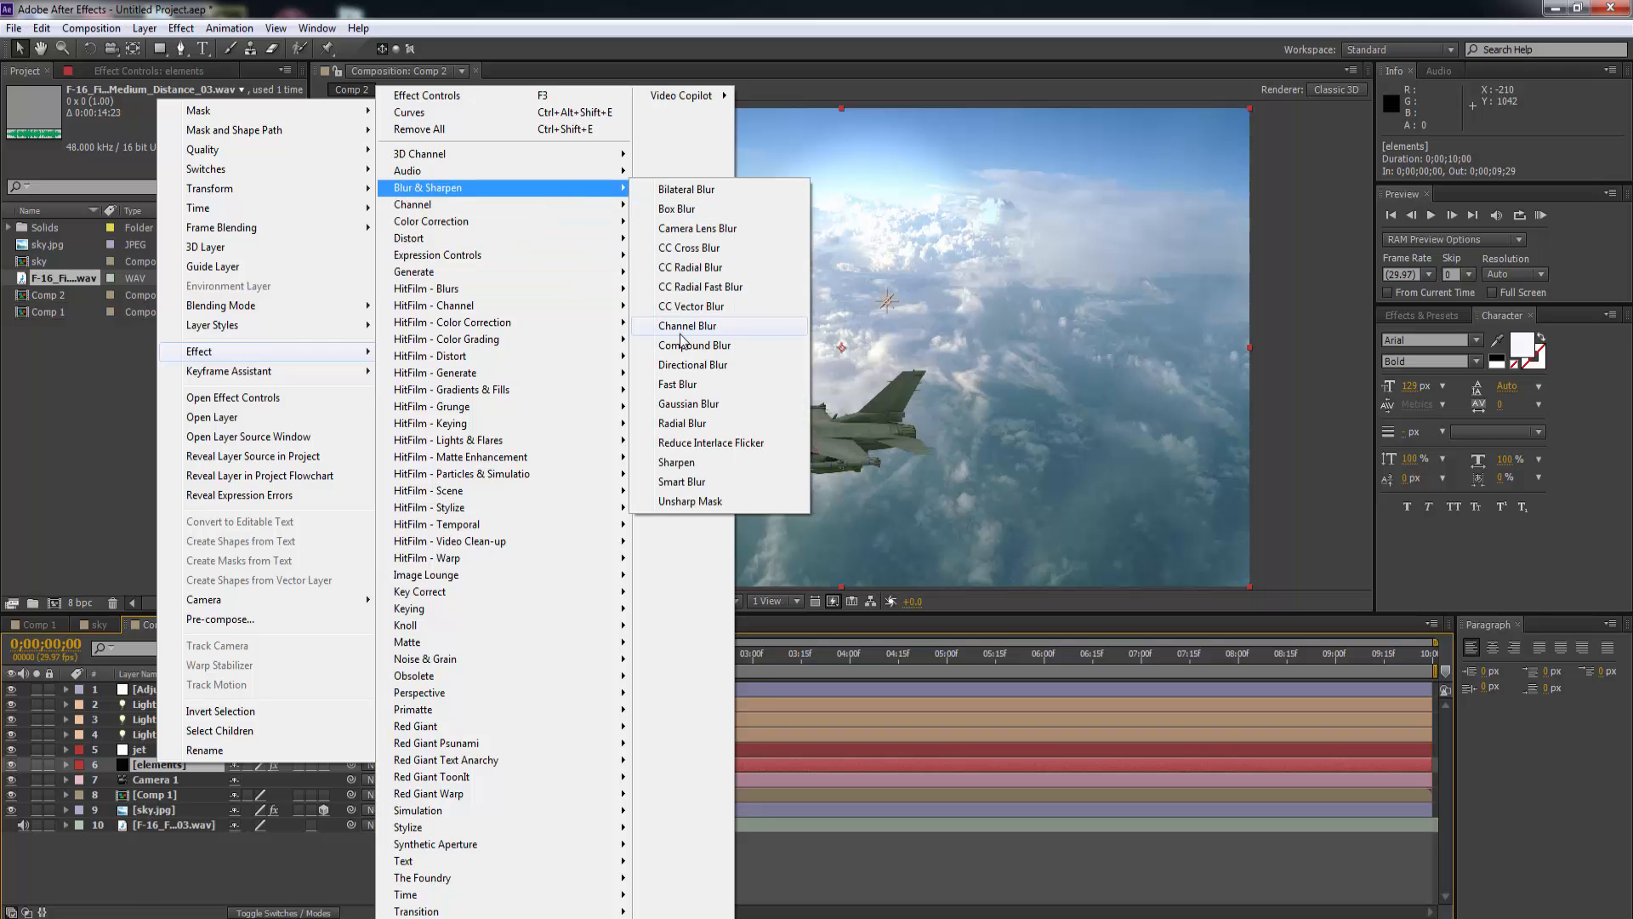
{"action": "left_click", "coordinate": [663, 387]}
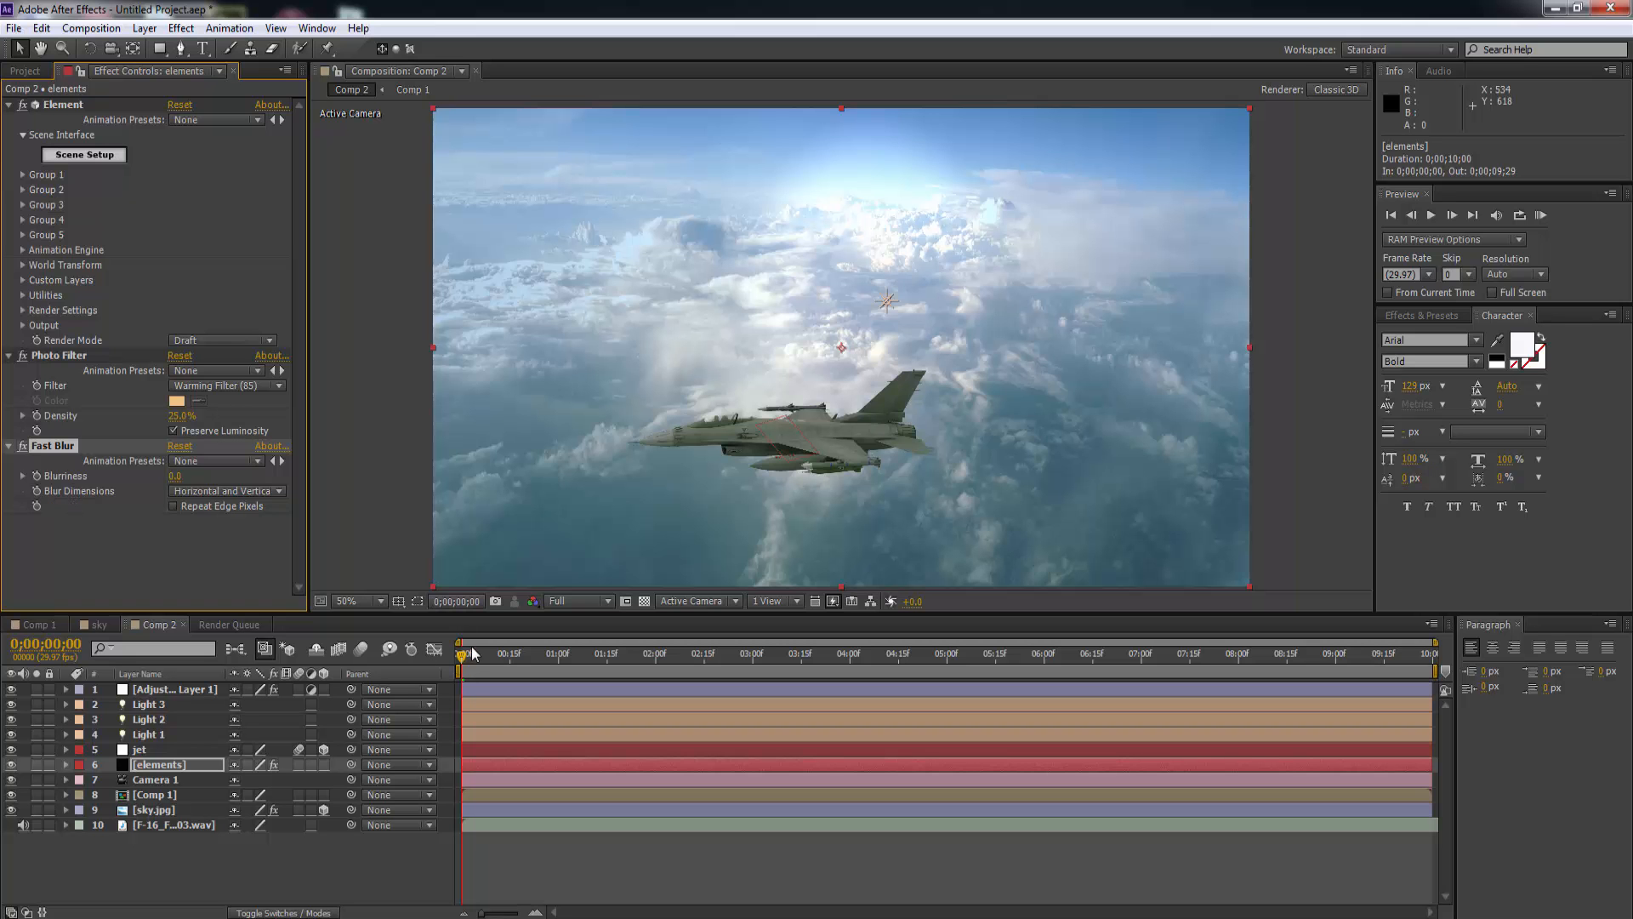
Set the Comp 2 viewer resolution to Half and move the current time to 0;00;06;01.
{"action": "left_click_drag", "start_coordinate": [462, 660], "coordinate": [738, 666]}
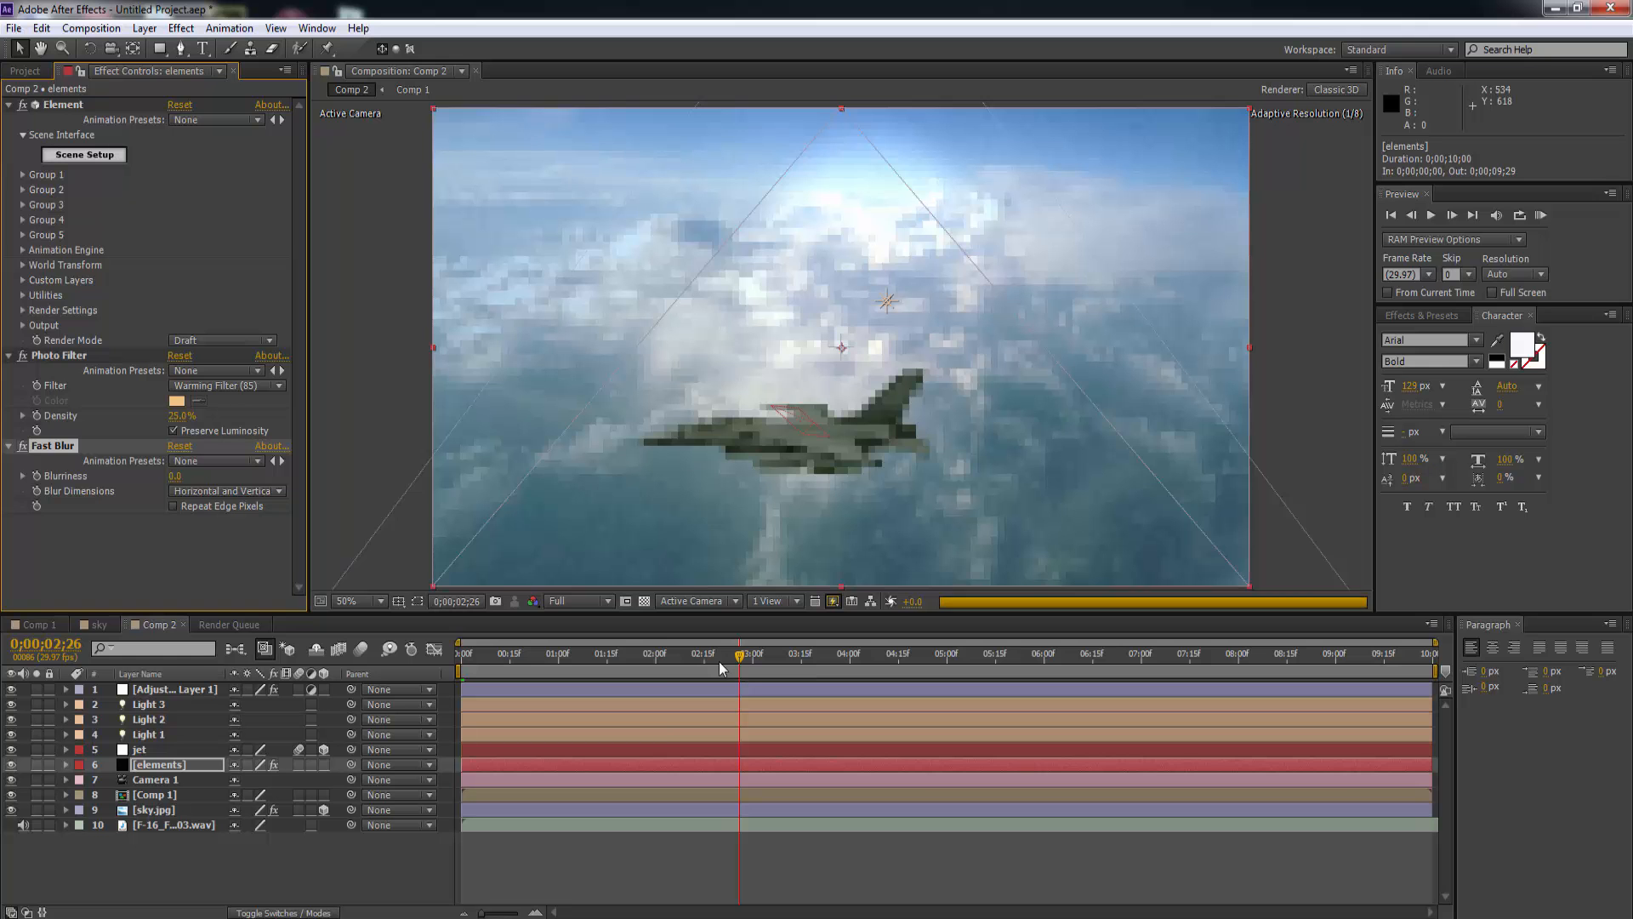
{"action": "left_click", "coordinate": [606, 600]}
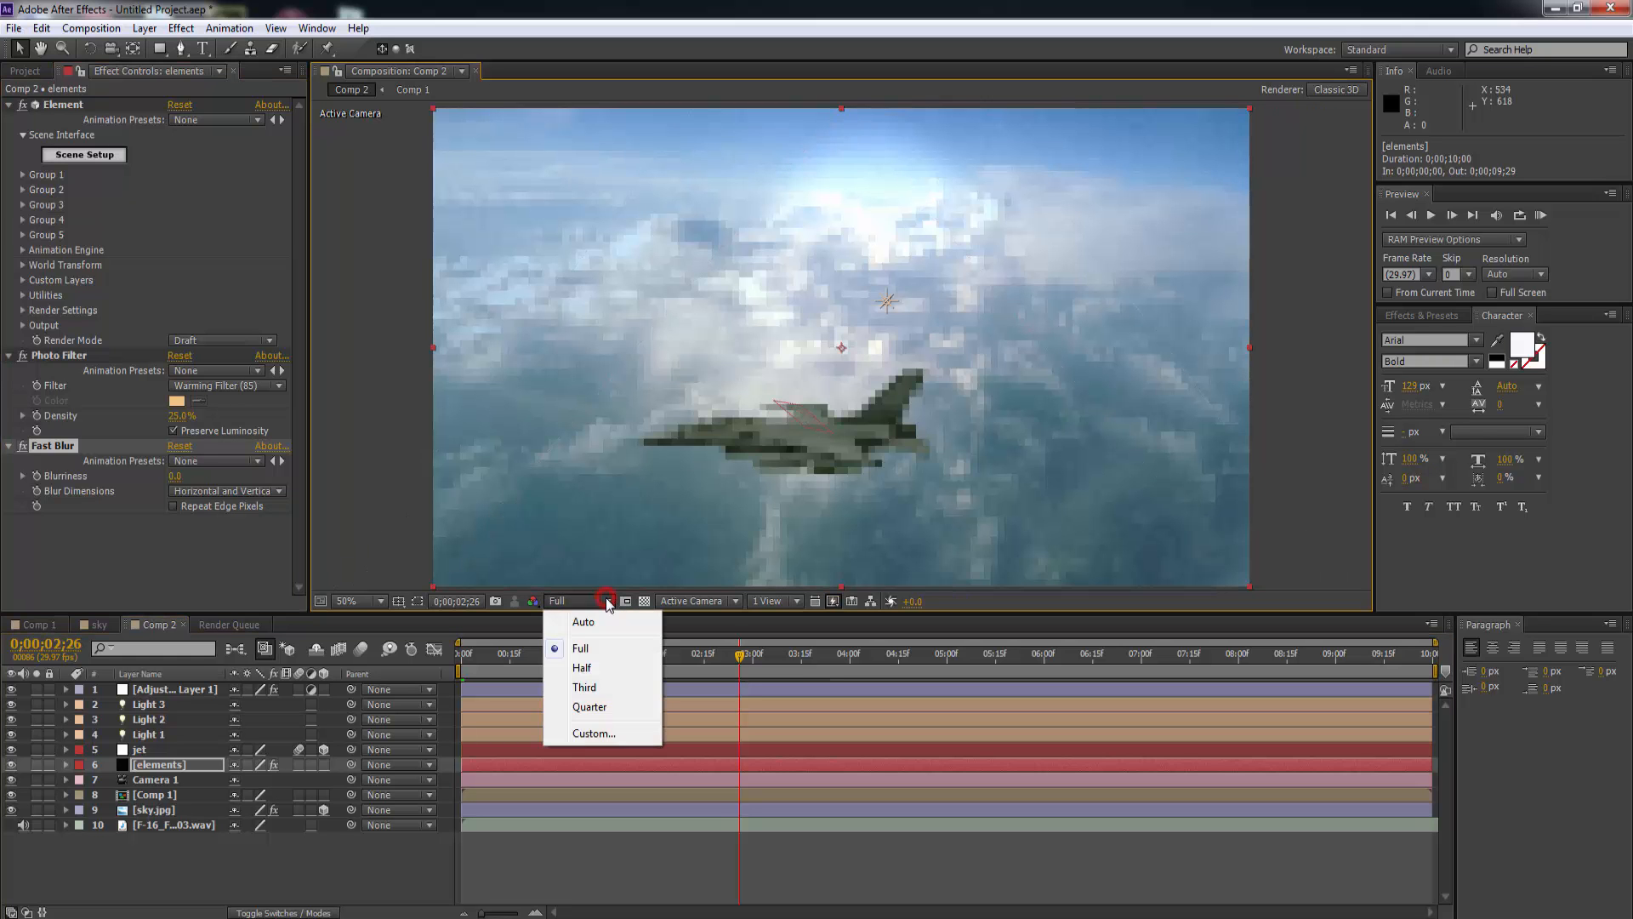
{"action": "left_click", "coordinate": [588, 670]}
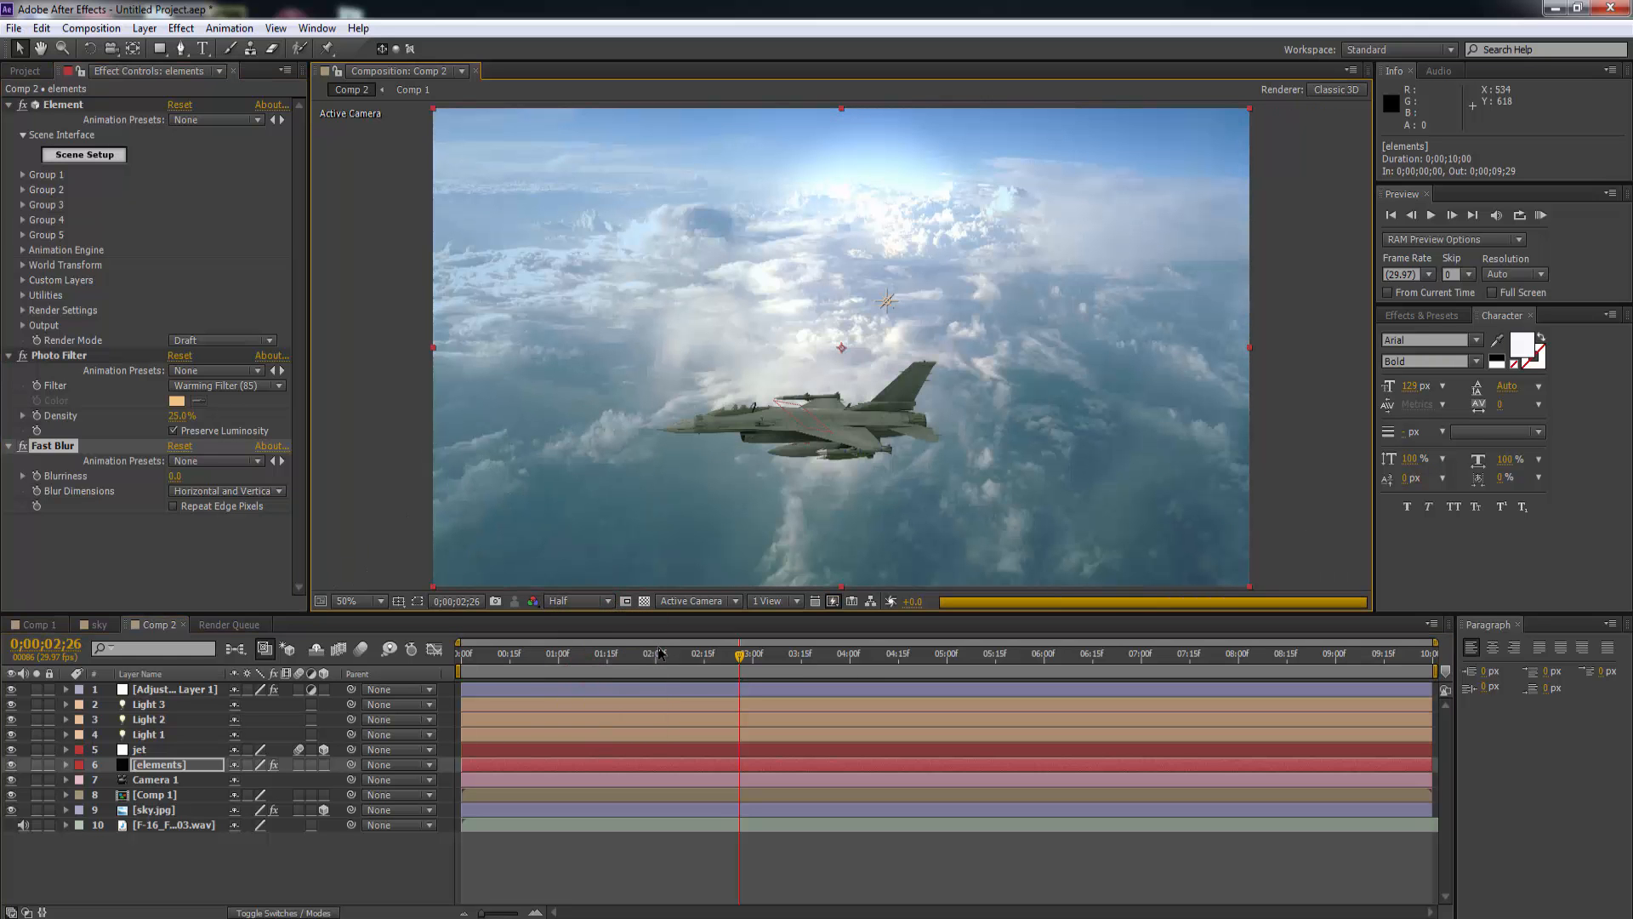
{"action": "left_click_drag", "start_coordinate": [739, 656], "coordinate": [1110, 673]}
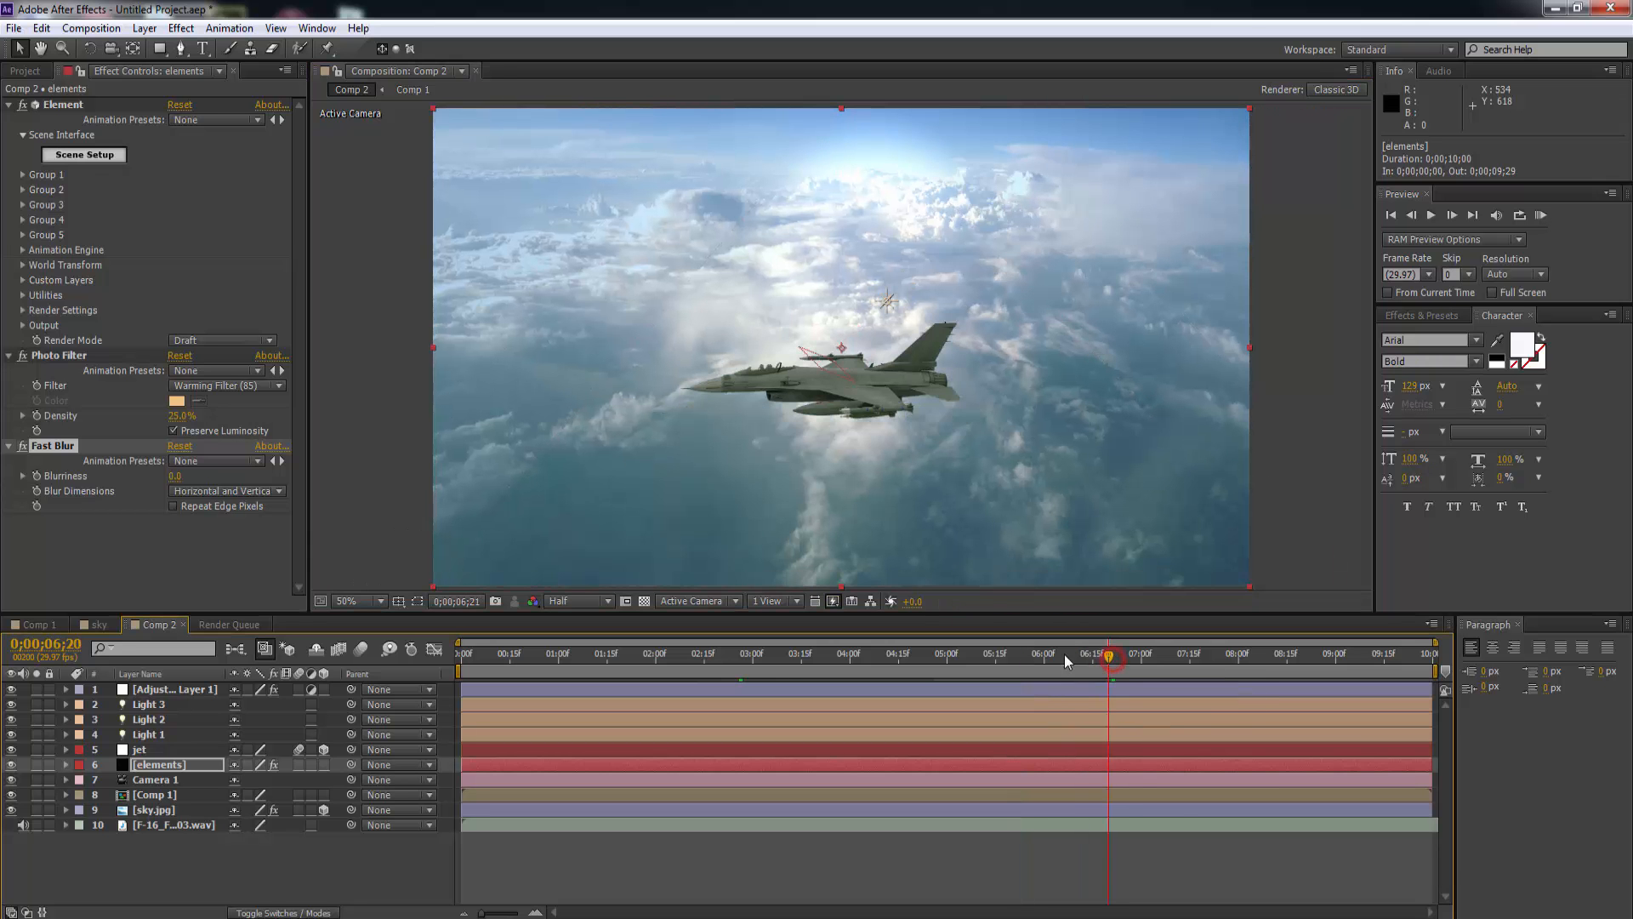
{"action": "left_click_drag", "start_coordinate": [1064, 655], "coordinate": [1047, 659]}
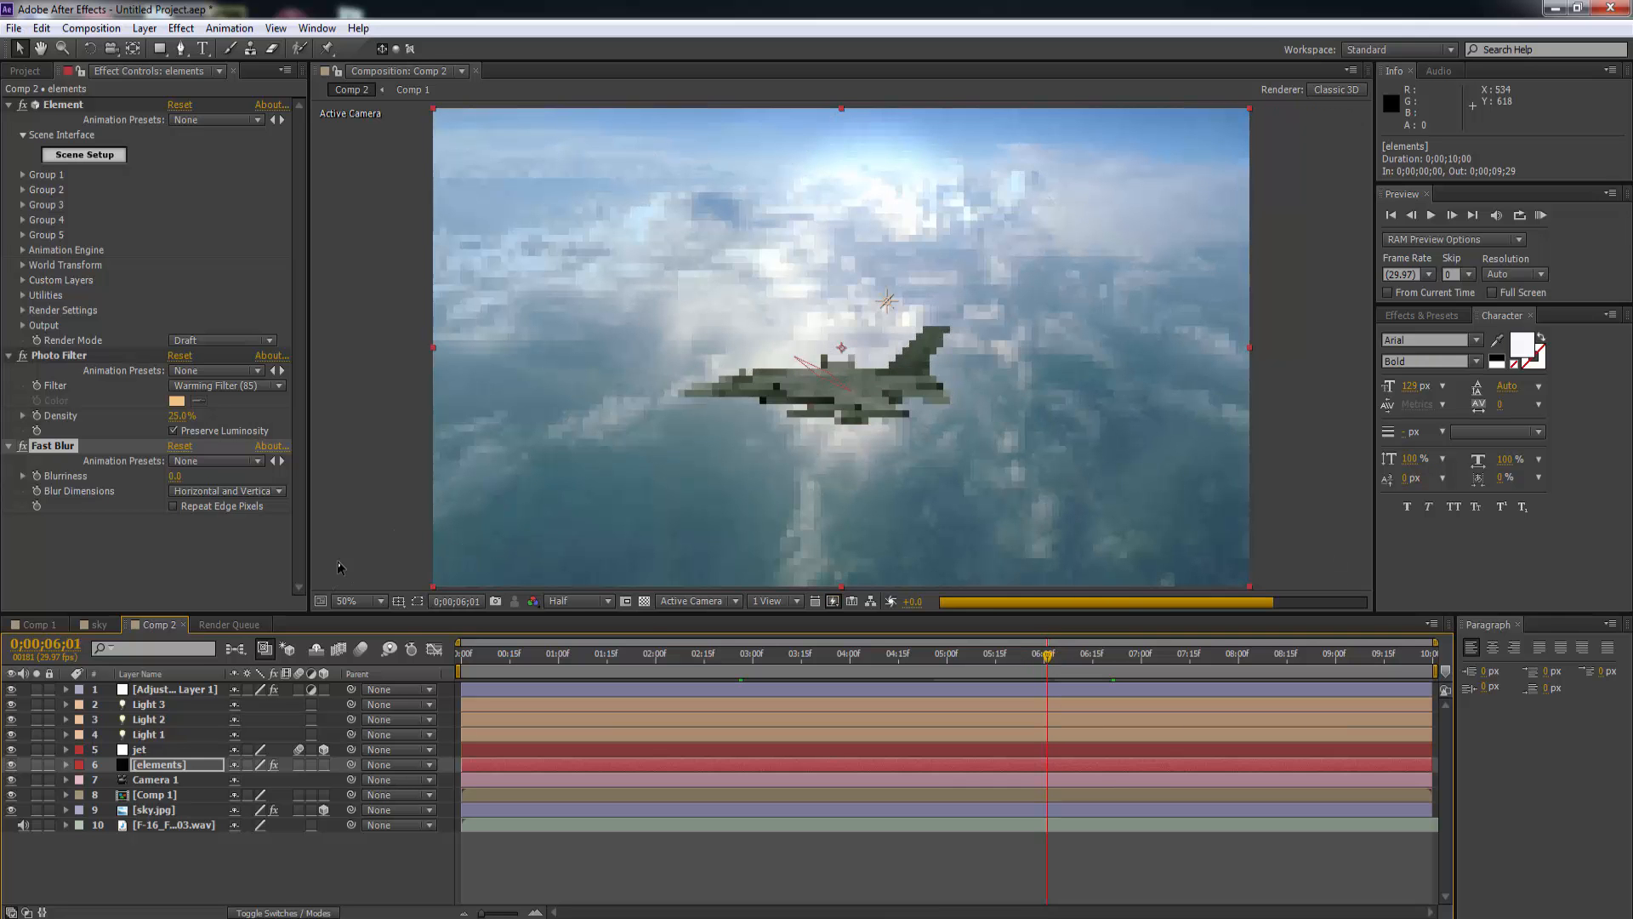
Keyframe the Fast Blur's Blurriness at 0;00;06;01 and raise it to 7.6 at 0;00;07;12.
{"action": "left_click", "coordinate": [24, 477]}
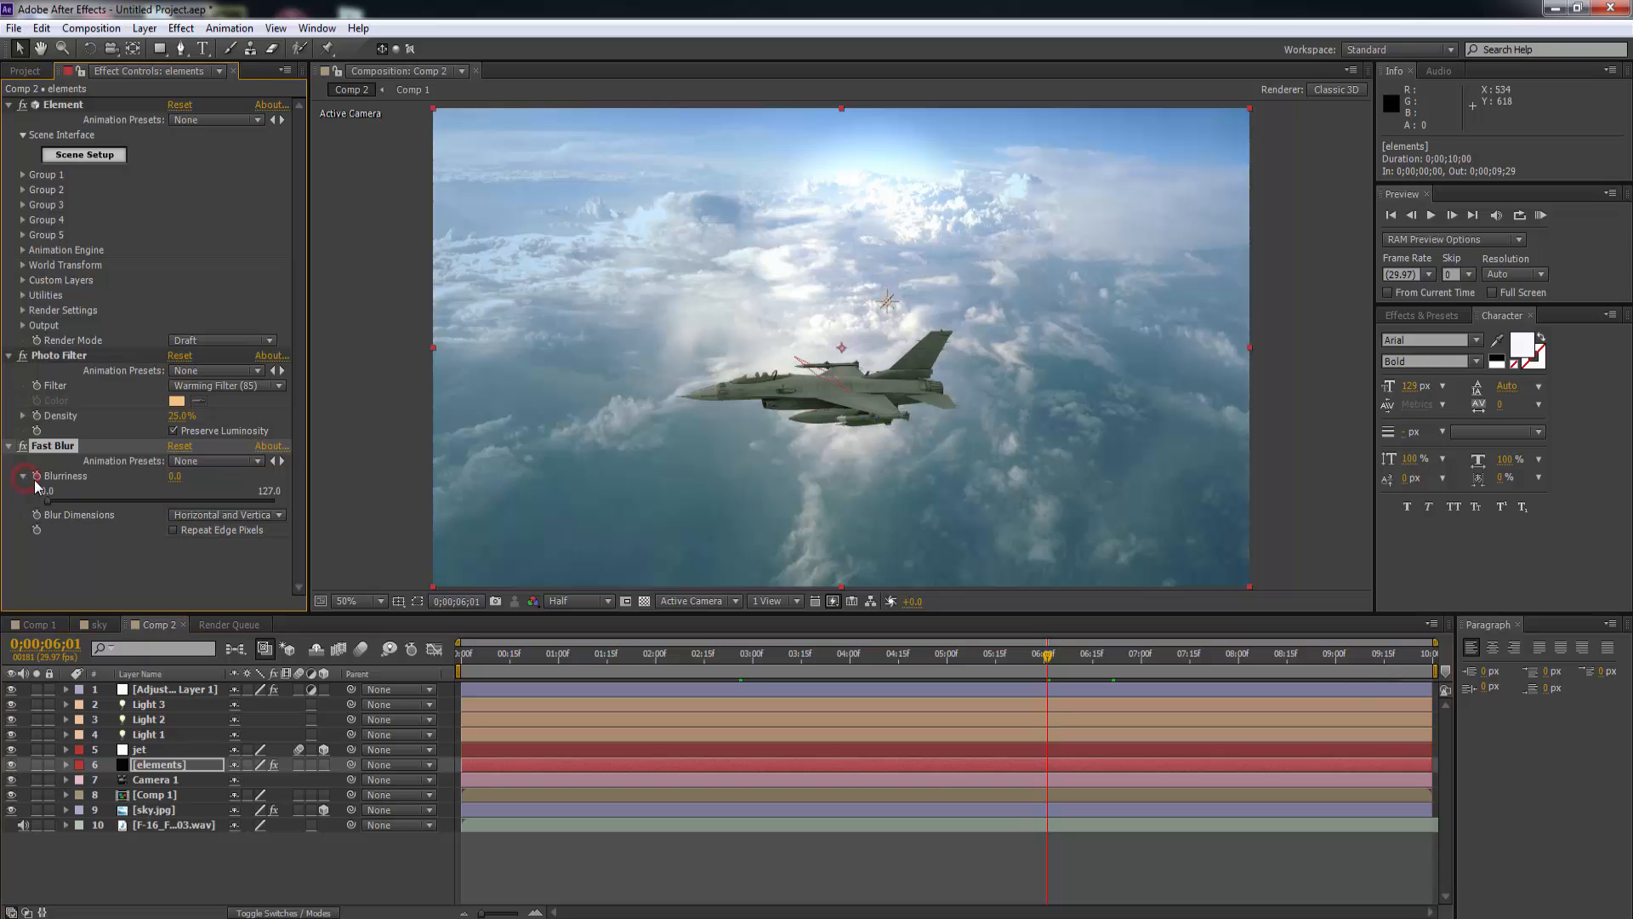
{"action": "left_click", "coordinate": [37, 476]}
{"action": "left_click_drag", "start_coordinate": [1047, 664], "coordinate": [1182, 663]}
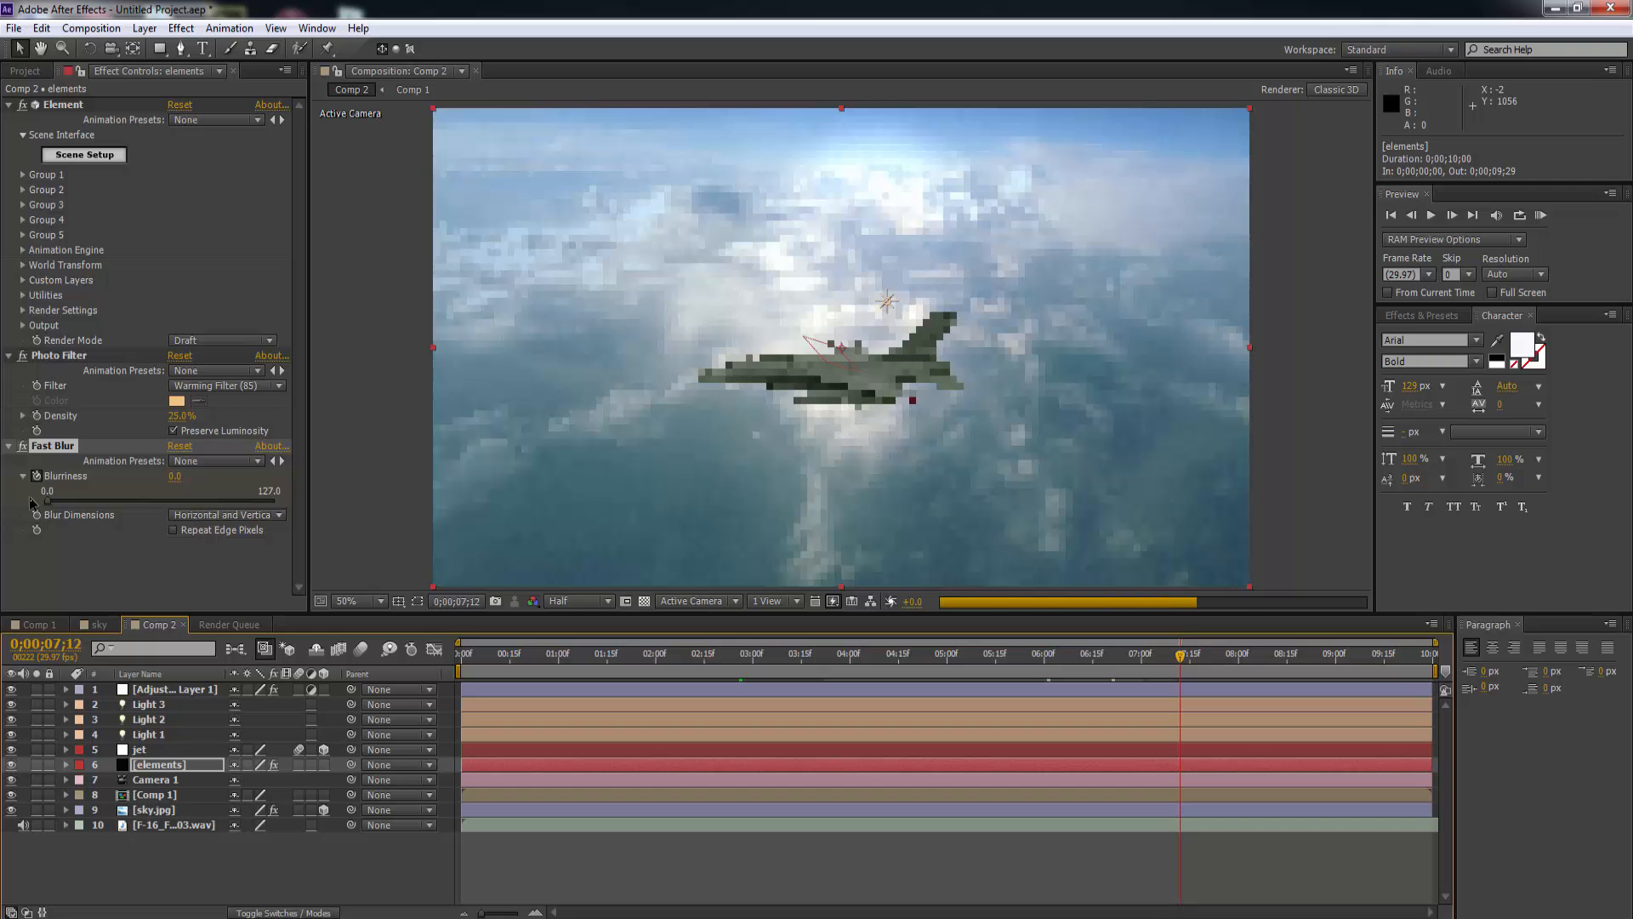
{"action": "left_click_drag", "start_coordinate": [47, 502], "coordinate": [61, 505]}
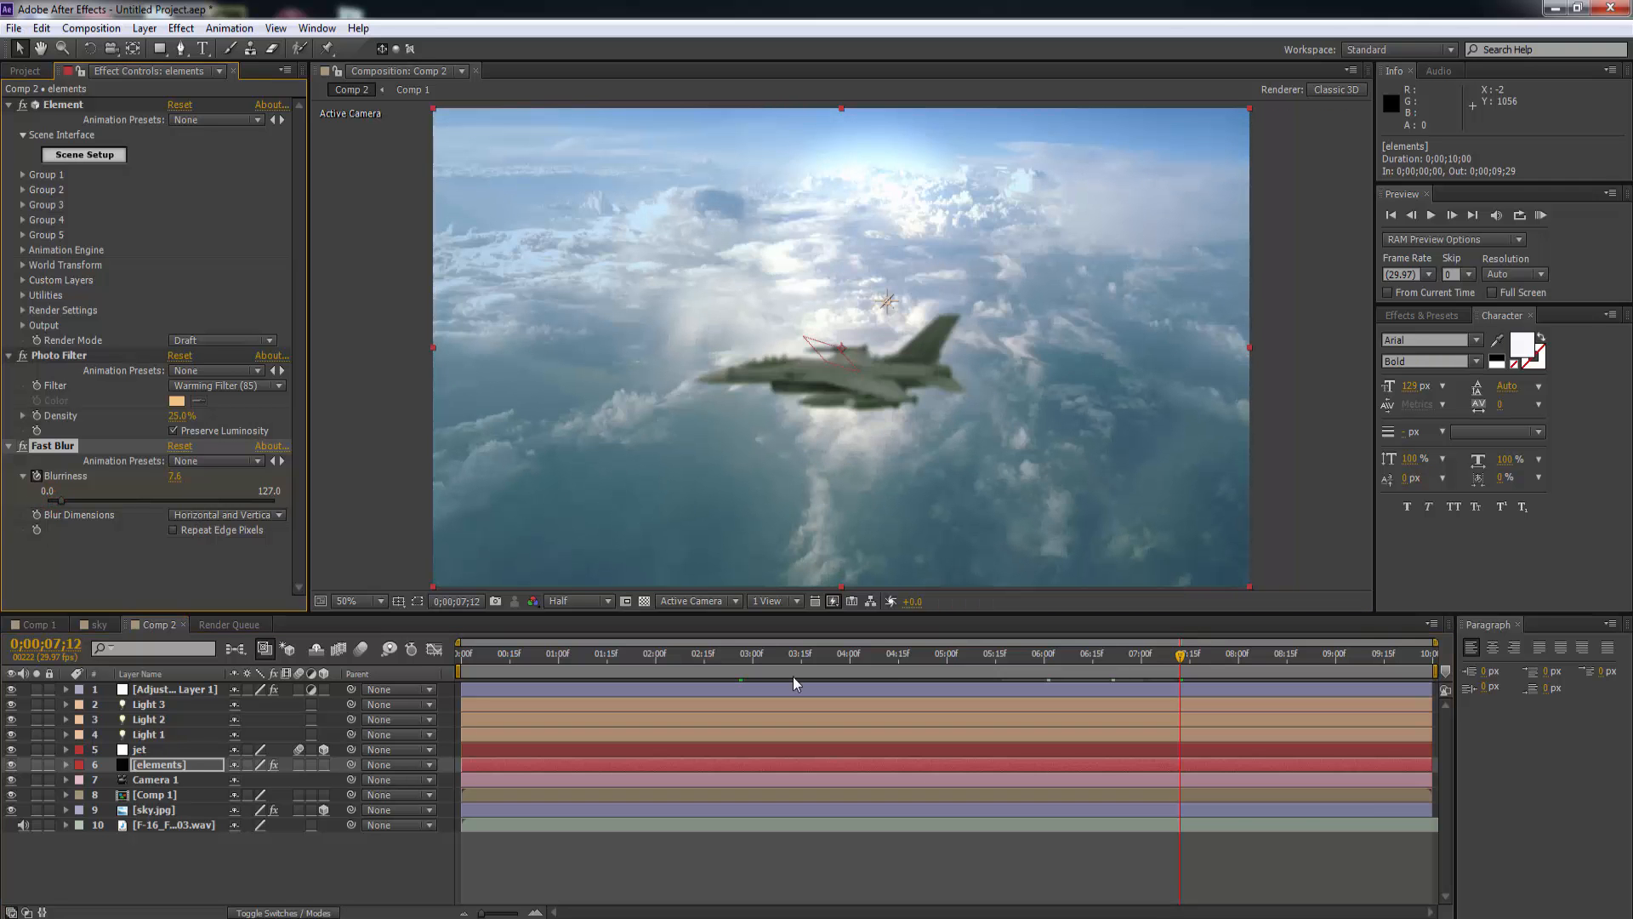
Check the blur transition back at 0;00;06;00 and run a RAM preview of Comp 2.
{"action": "left_click", "coordinate": [1127, 645]}
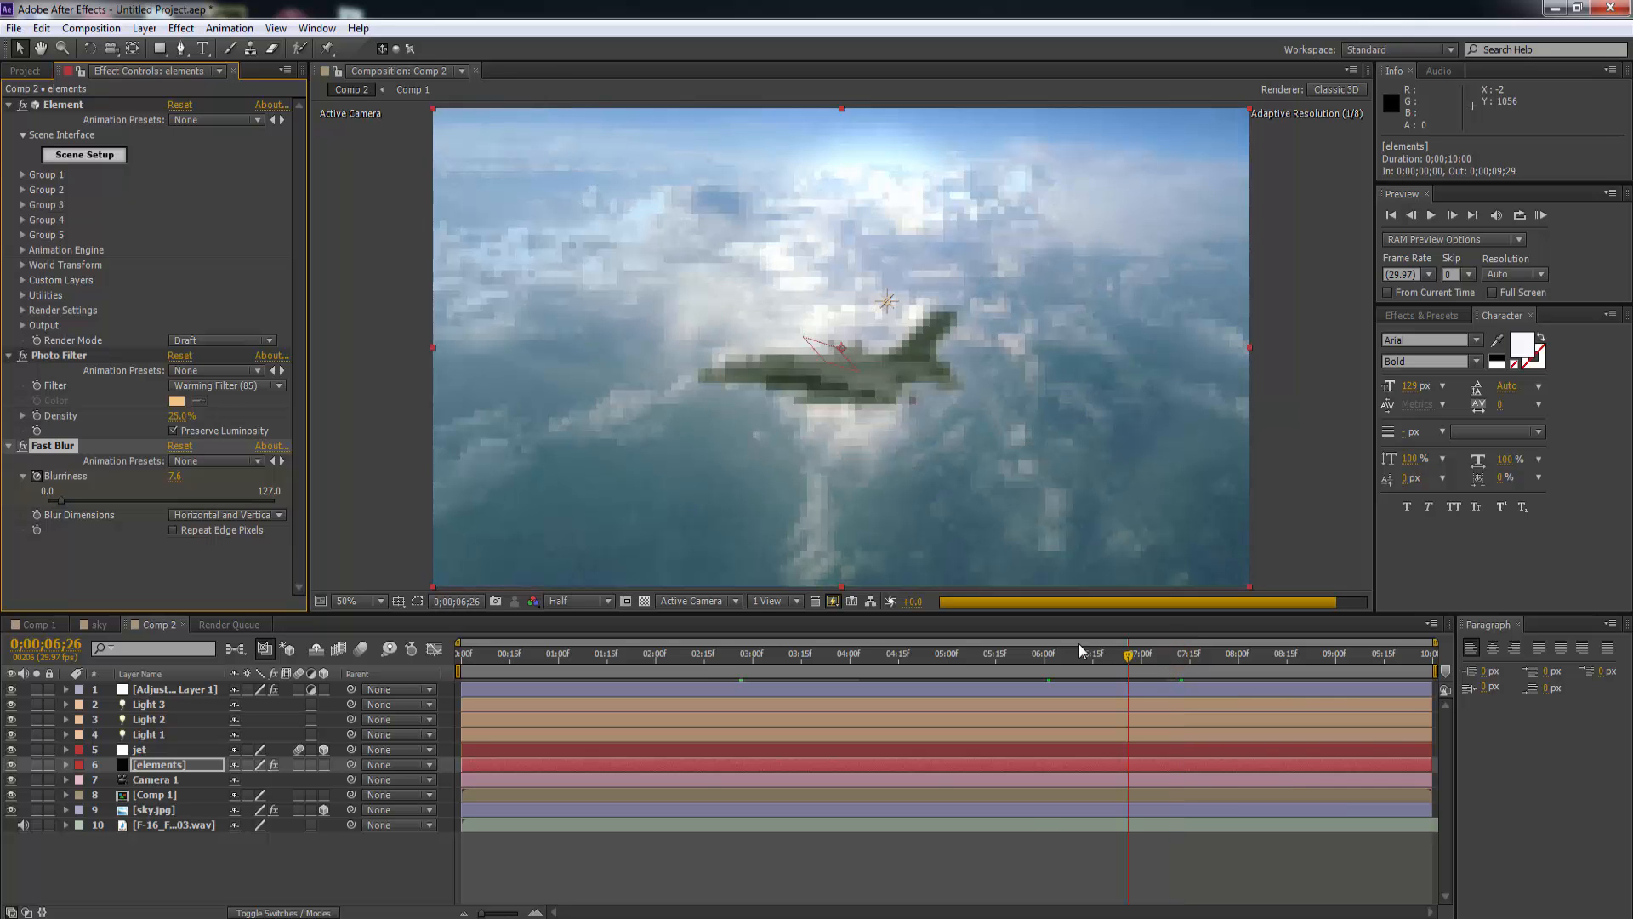
{"action": "left_click", "coordinate": [1045, 644]}
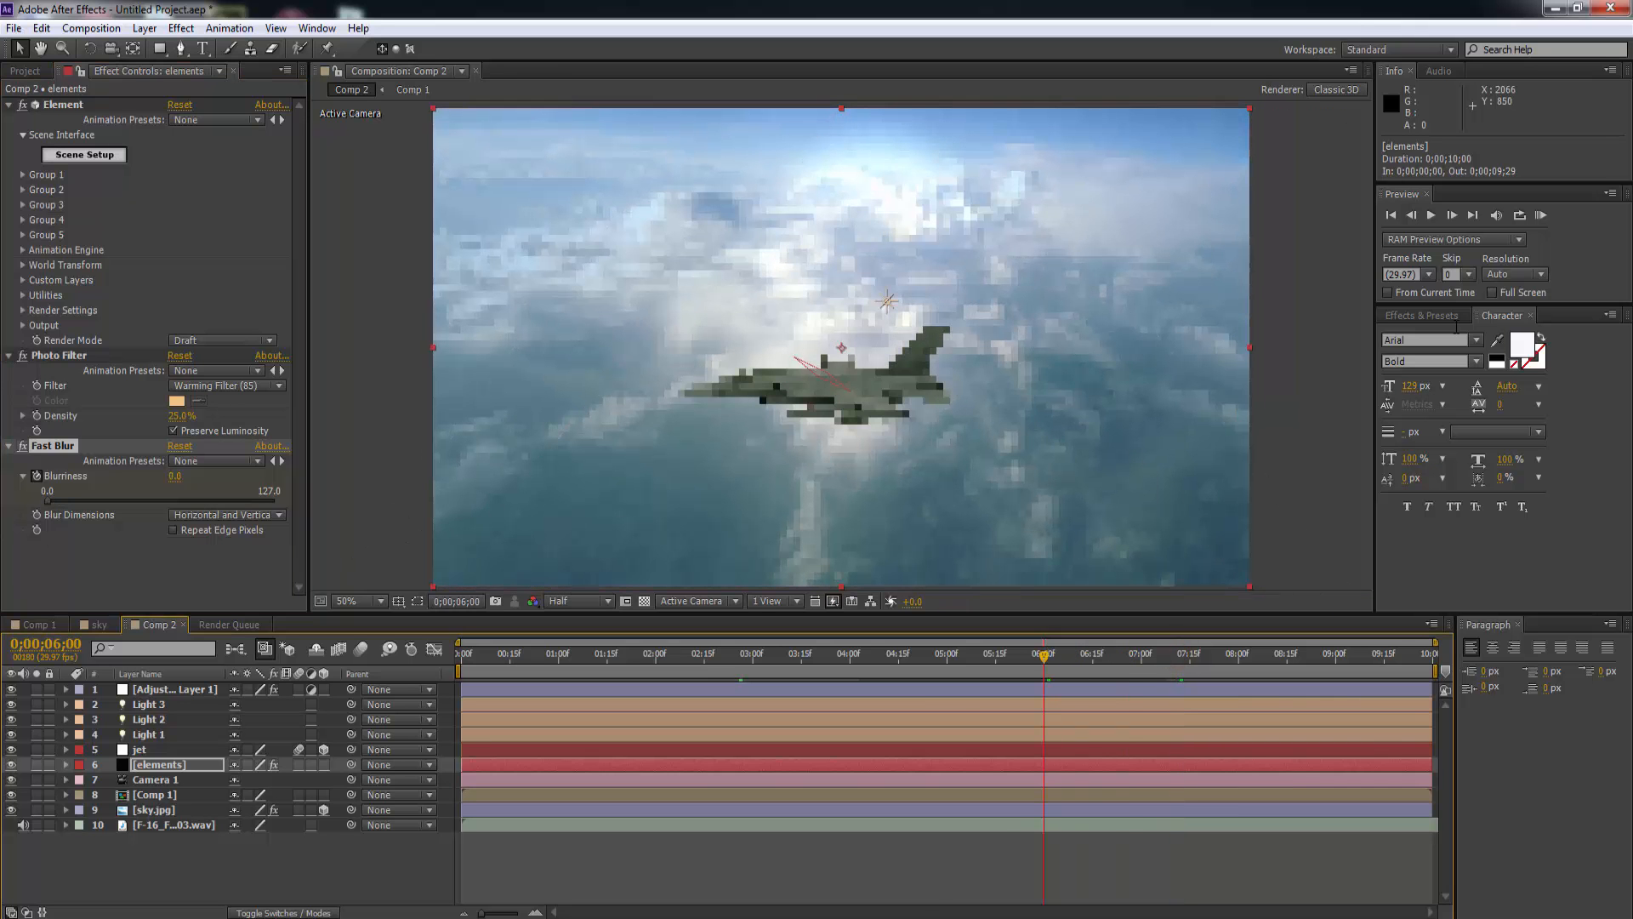
{"action": "left_click", "coordinate": [1541, 215]}
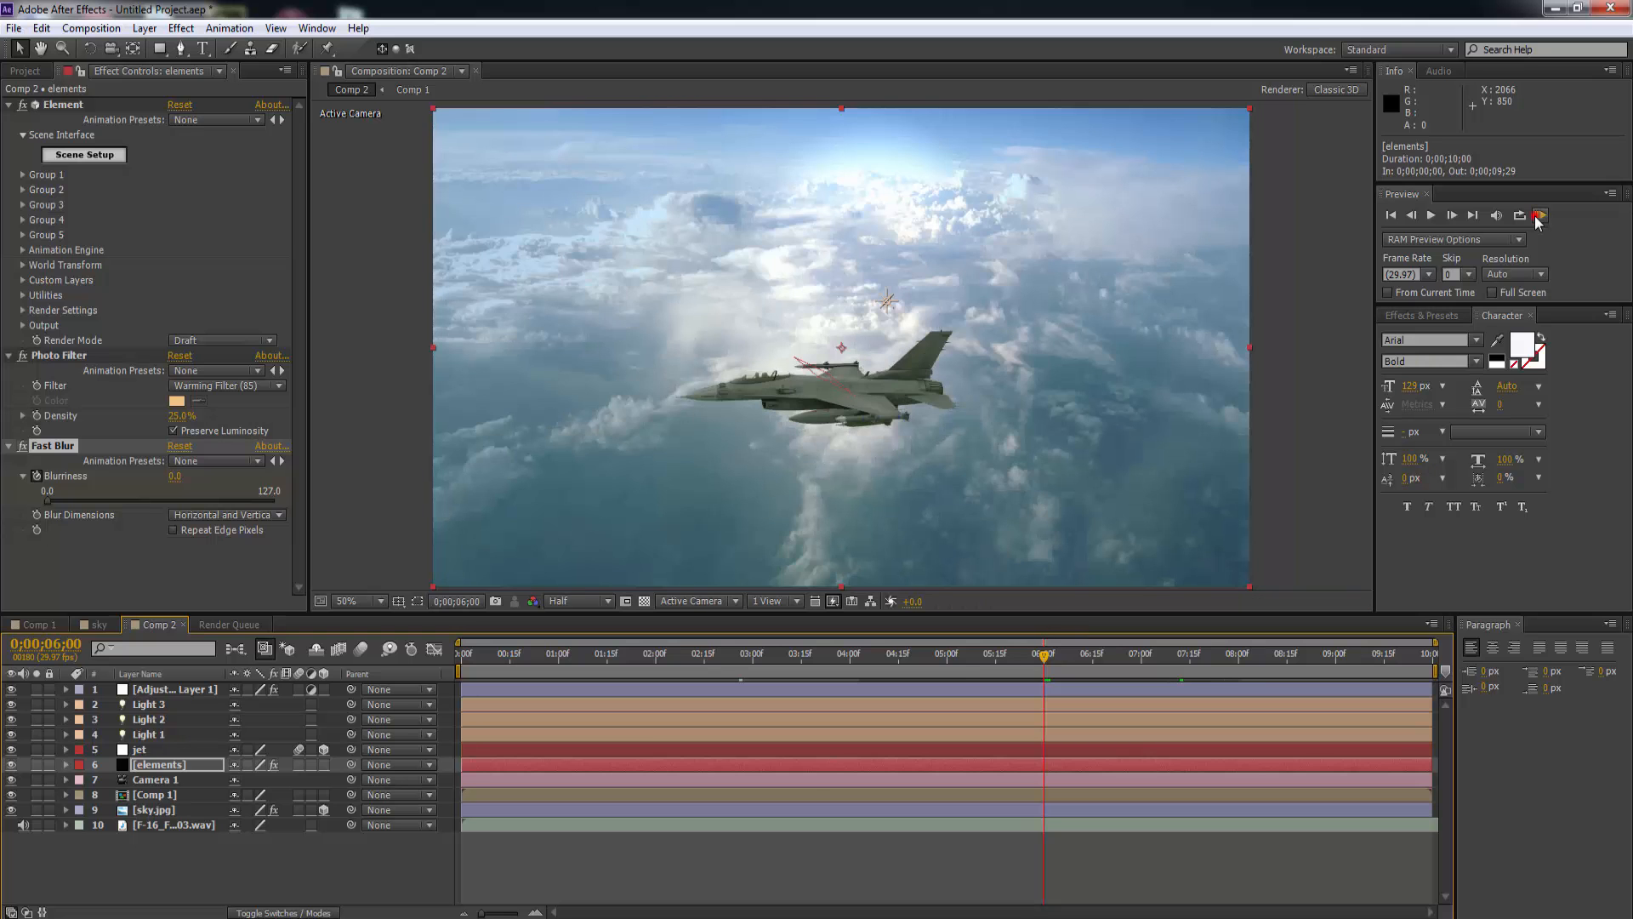
{"action": "left_click", "coordinate": [1537, 217]}
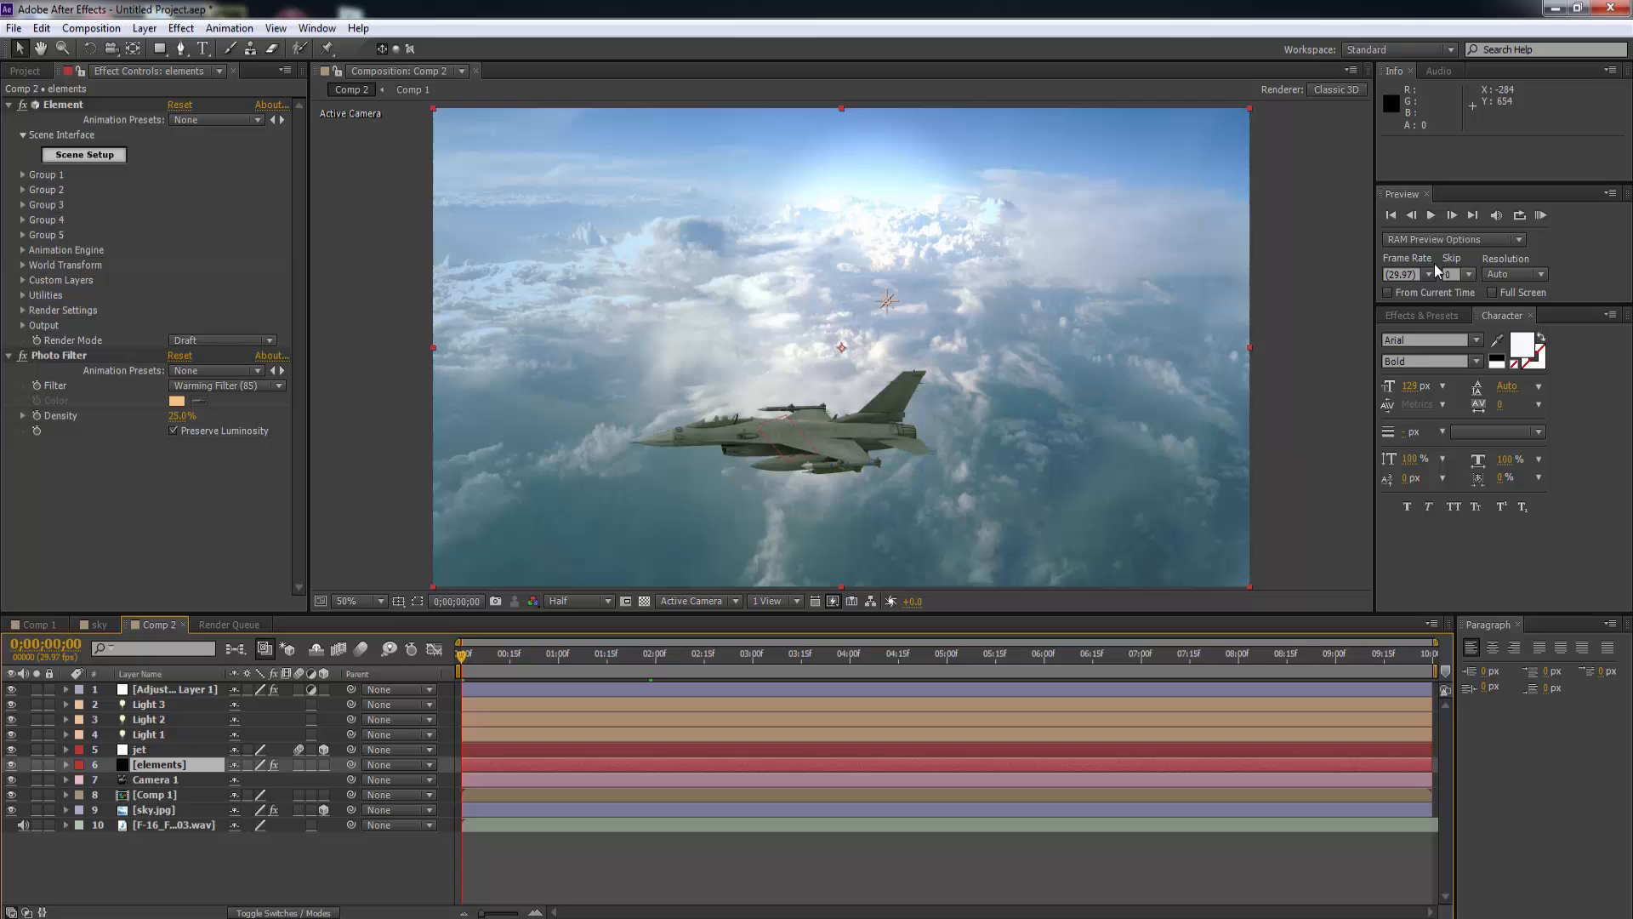
Play Comp 2 from 0;00;00;00 without the blur to review the jet's flight, and stop playback.
{"action": "left_click", "coordinate": [1430, 215]}
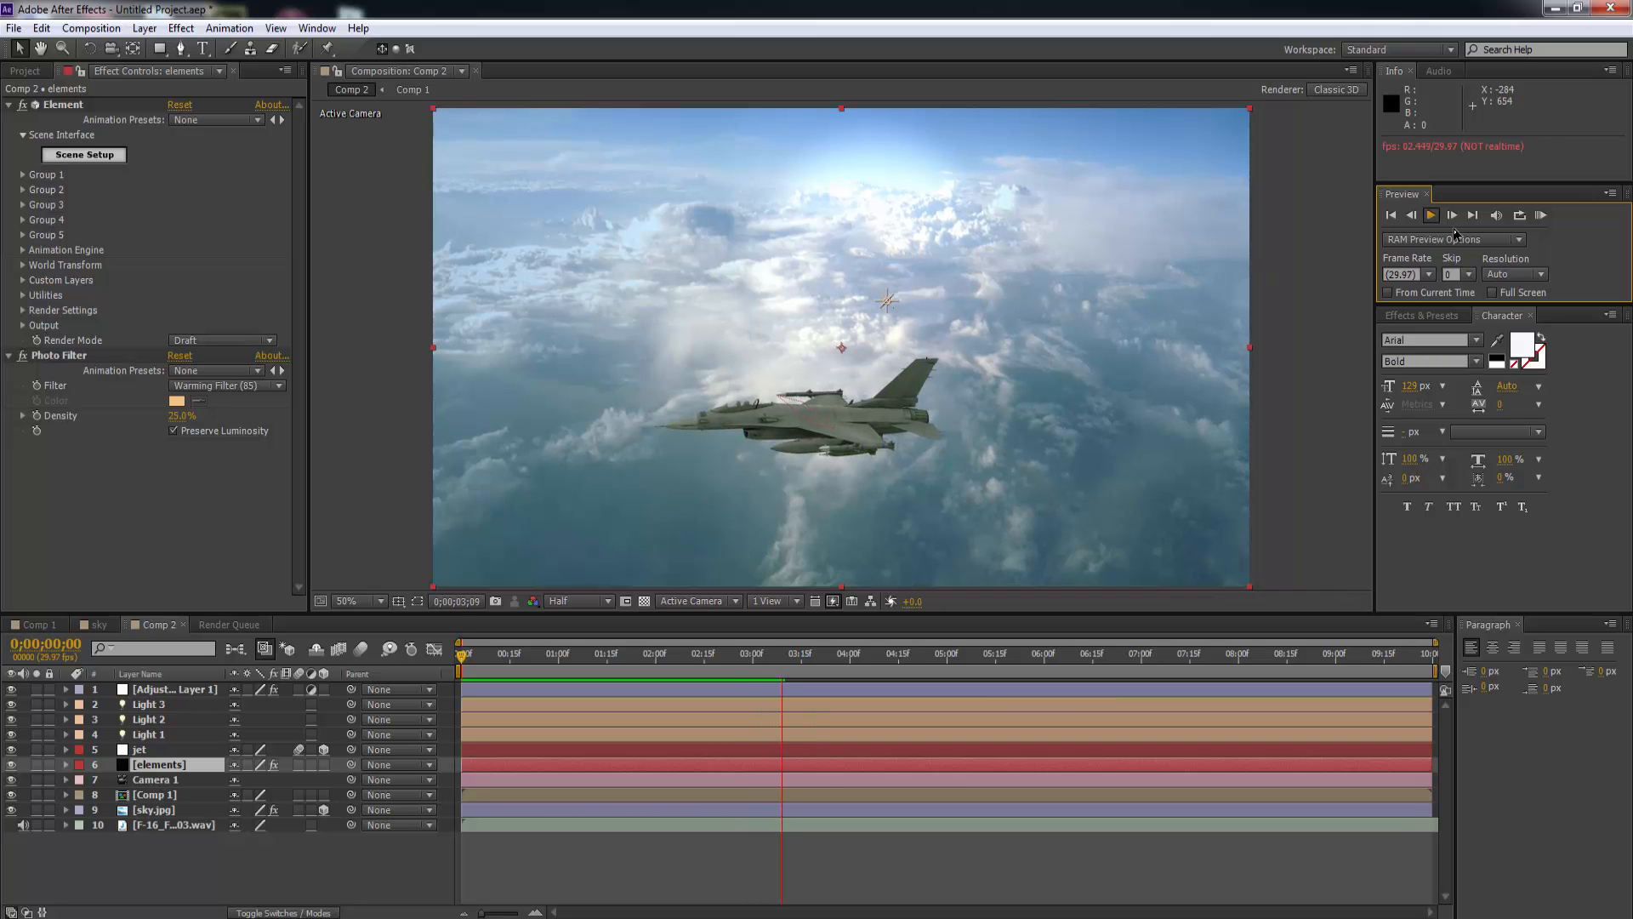
{"action": "left_click", "coordinate": [1436, 217]}
{"action": "left_click", "coordinate": [1435, 216]}
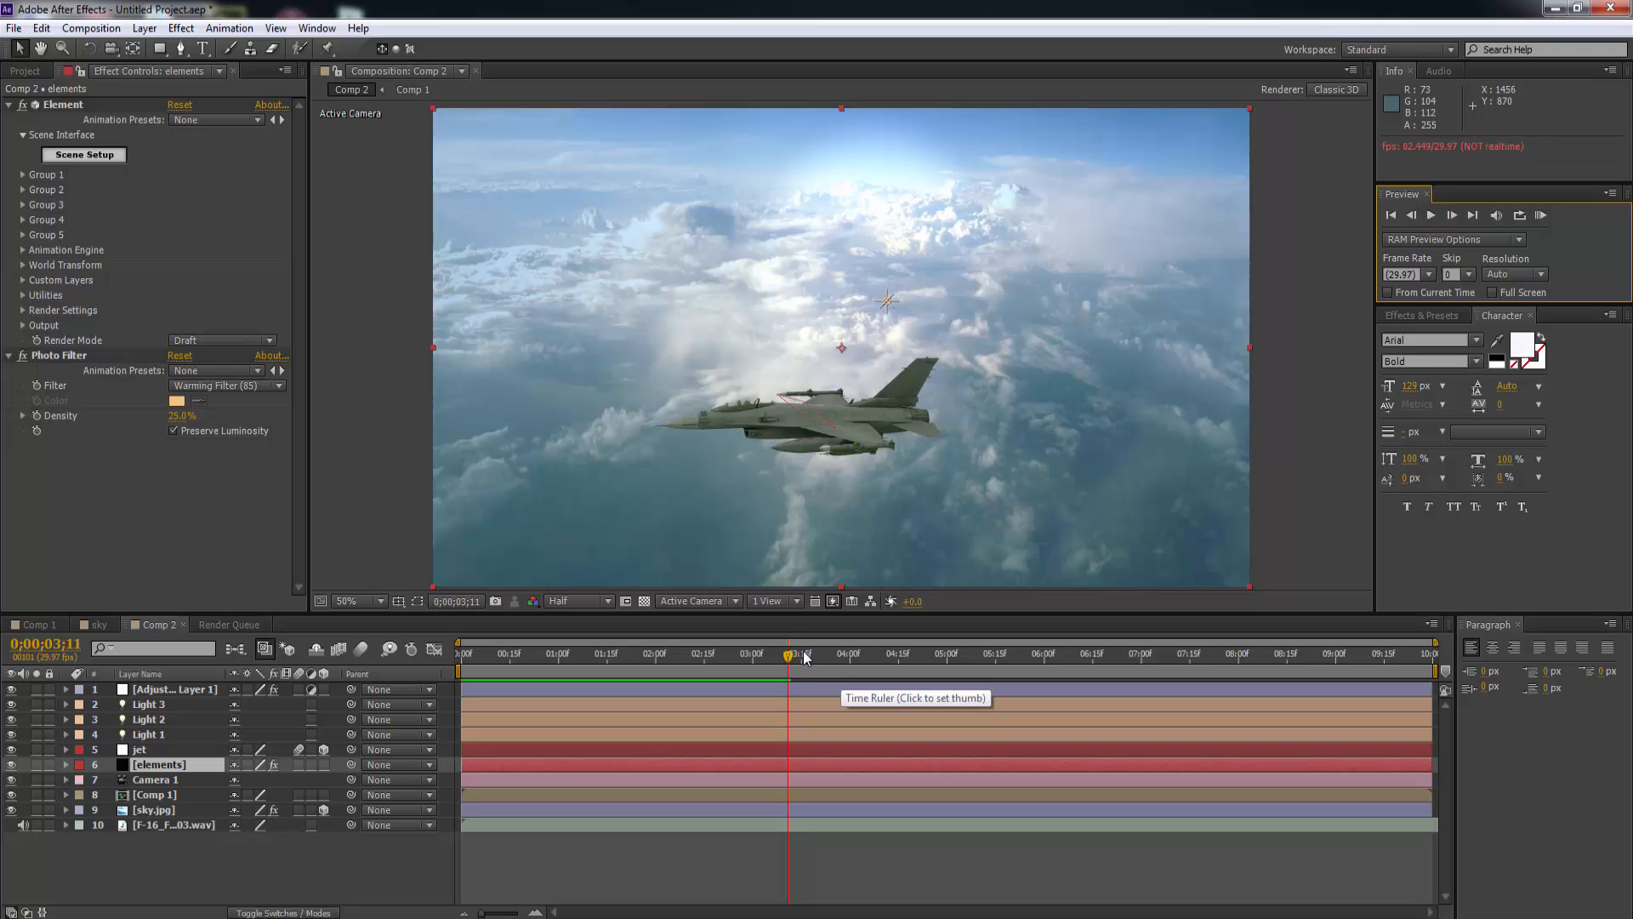
Start a Position keyframe on Camera 1 at 0;00;03;04.
{"action": "mouse_move", "coordinate": [787, 666]}
{"action": "left_mouse_down"}
{"action": "mouse_move", "coordinate": [470, 681]}
{"action": "mouse_move", "coordinate": [765, 671]}
{"action": "left_mouse_up"}
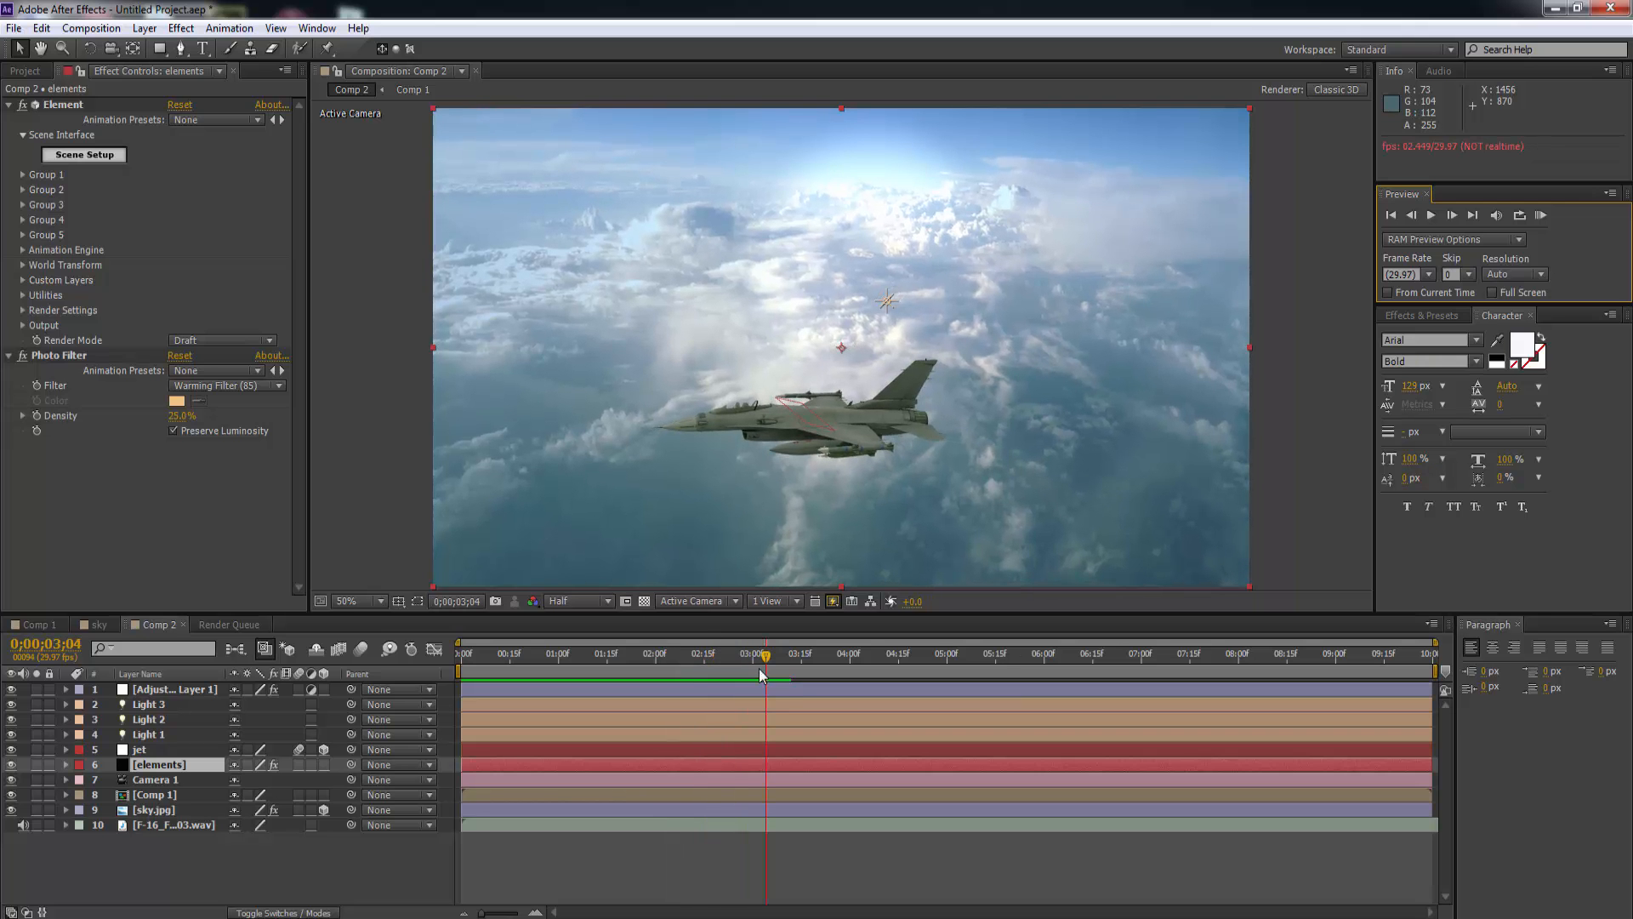
{"action": "left_click", "coordinate": [151, 779]}
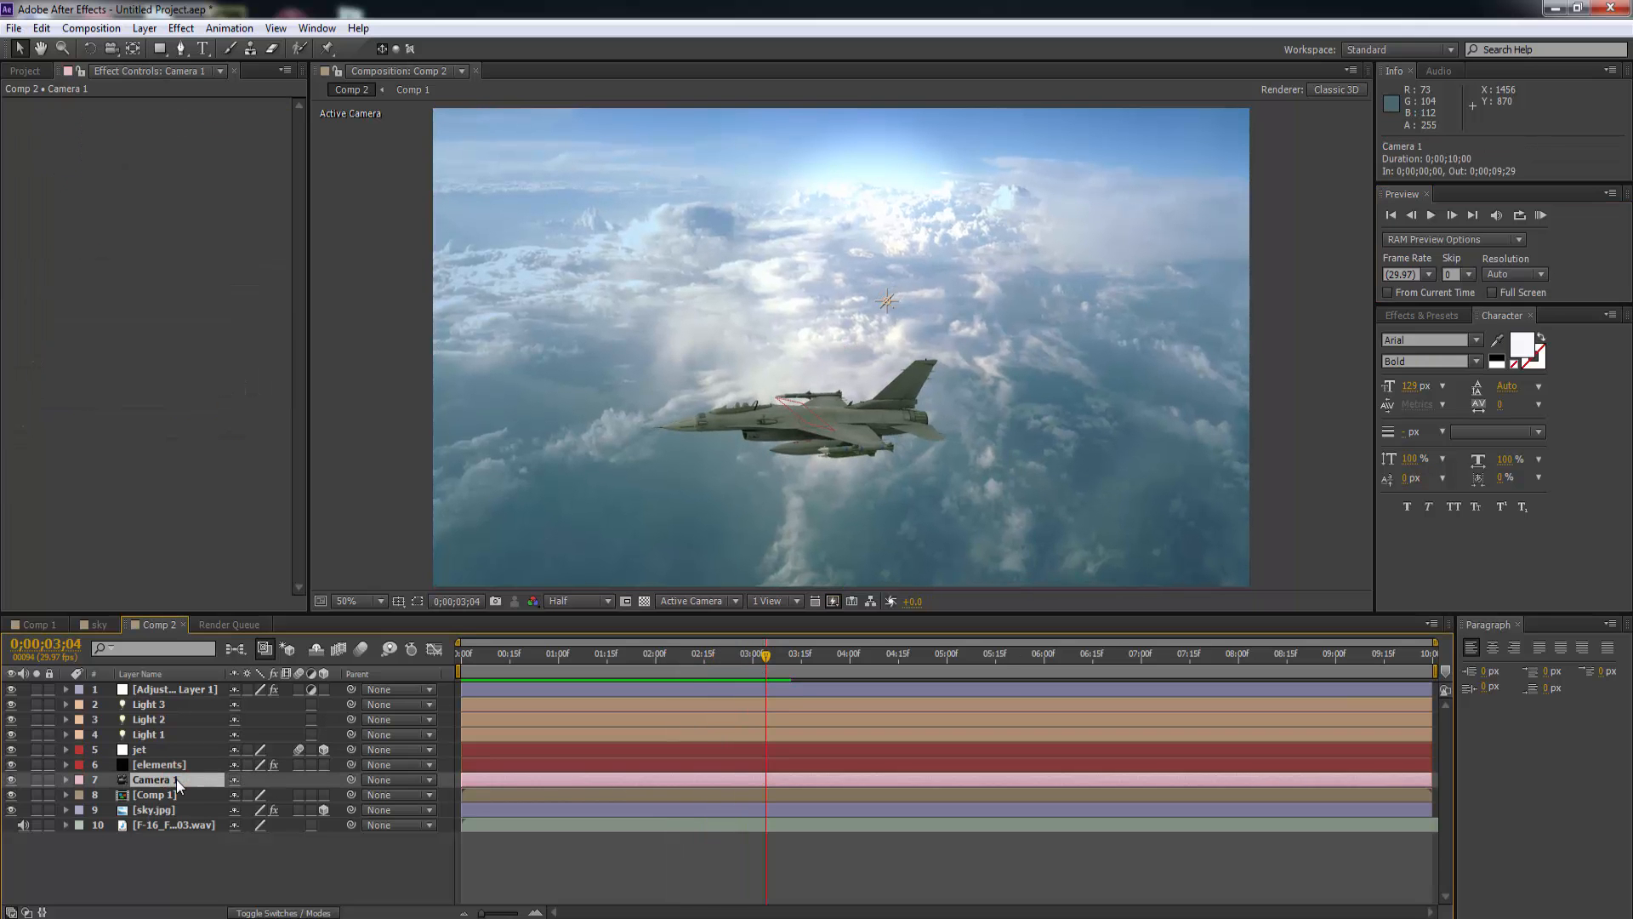
{"action": "key", "text": "p"}
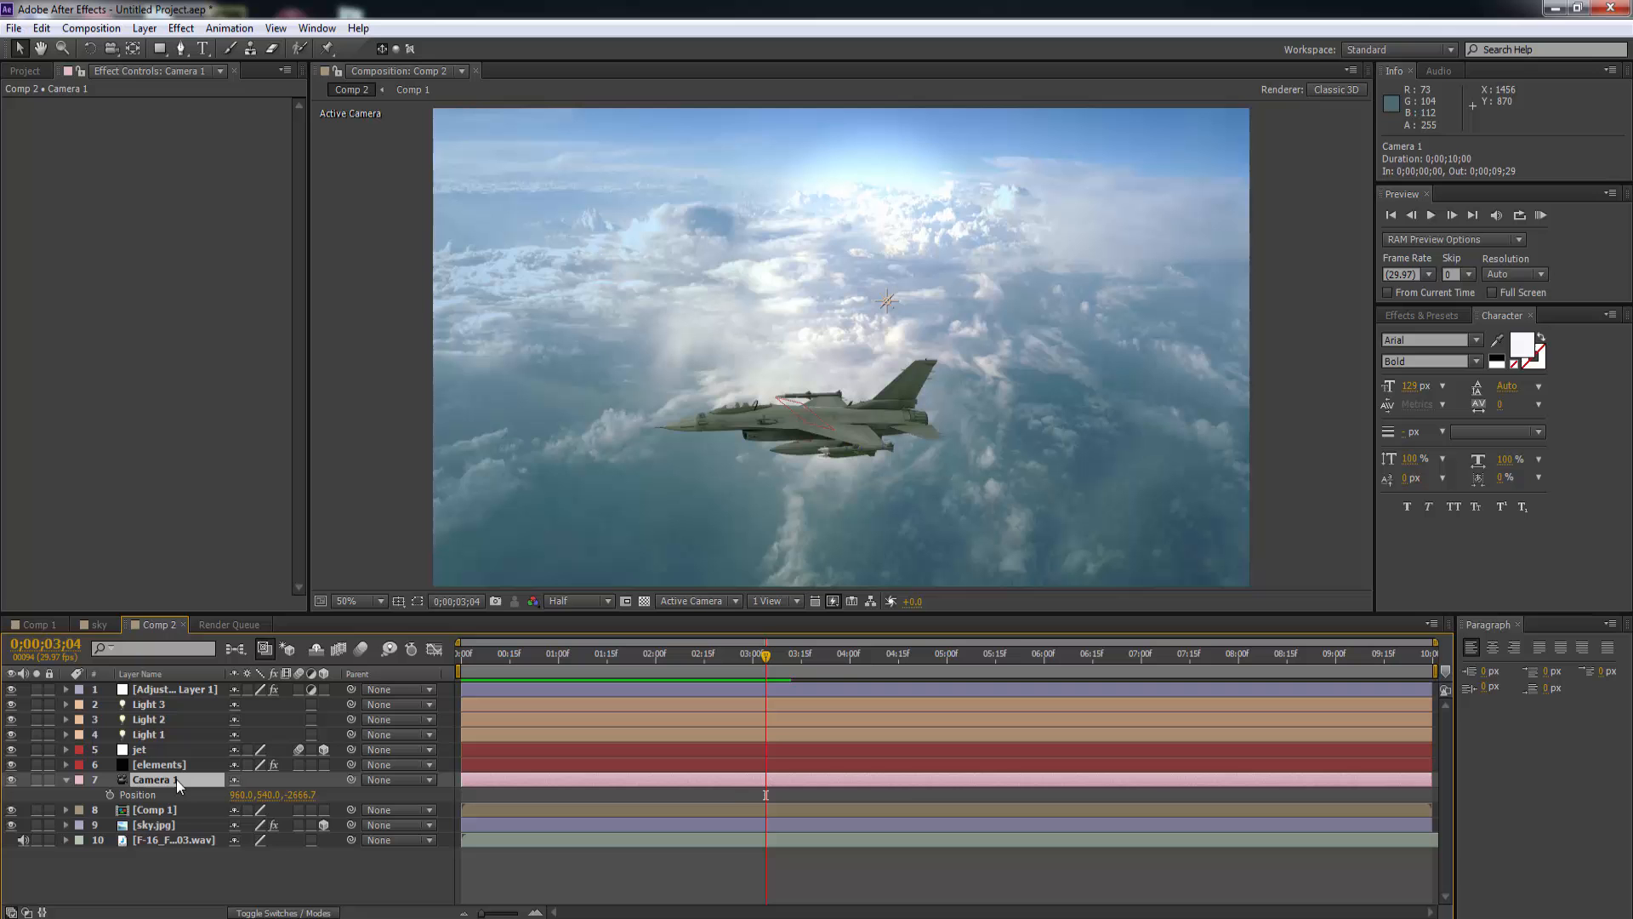
{"action": "left_click", "coordinate": [108, 794]}
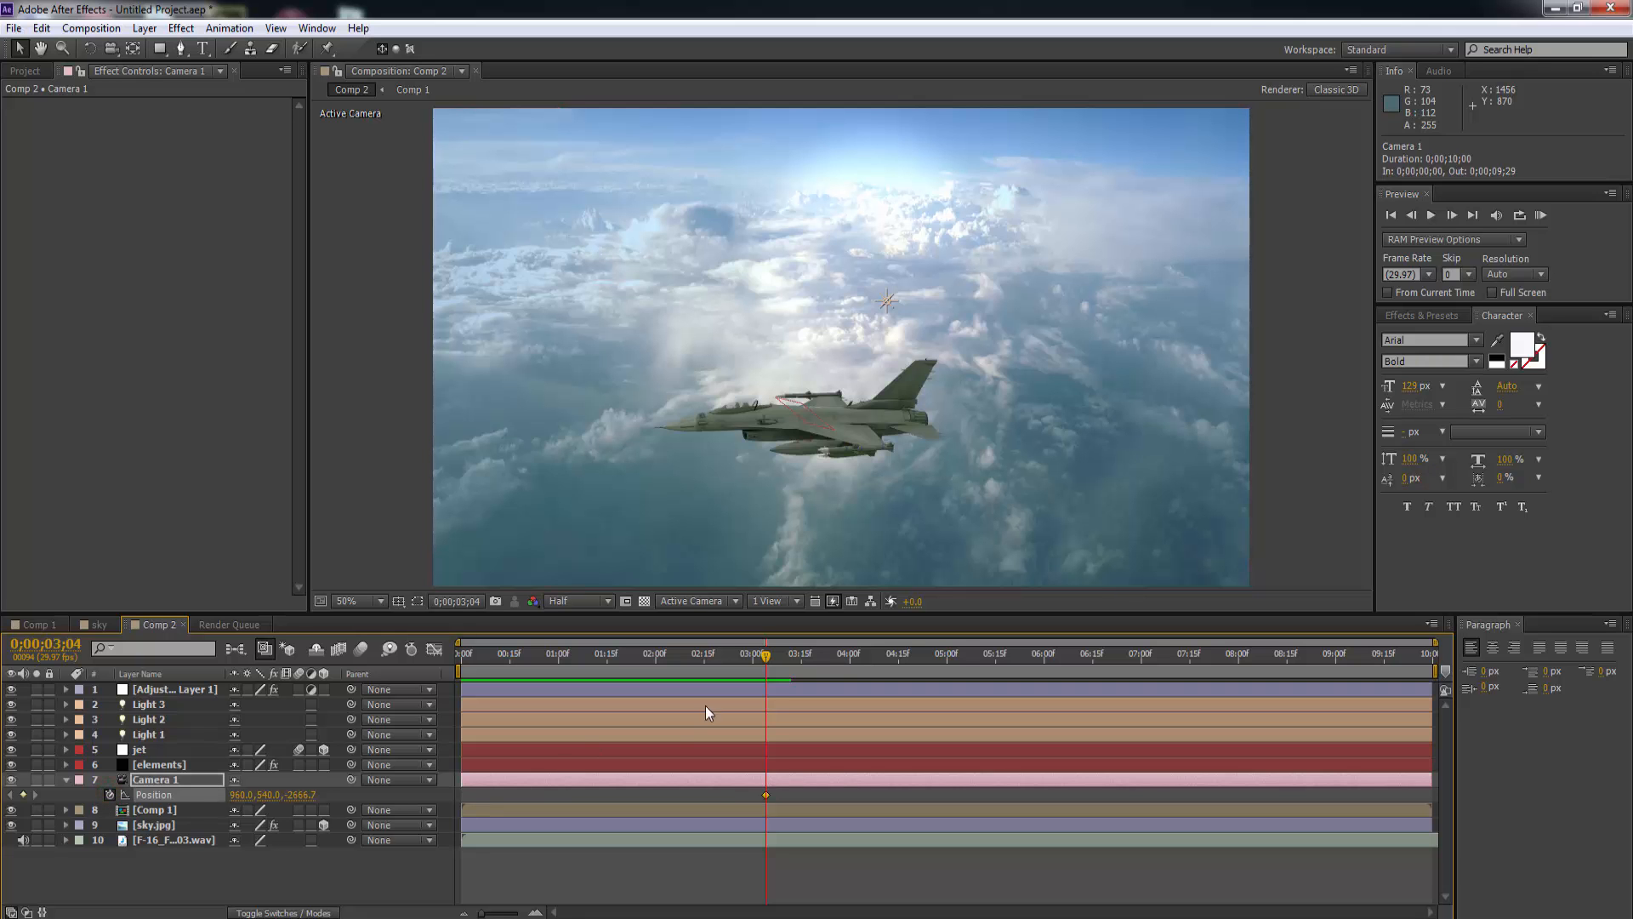
Dolly Camera 1 toward the jet at 0;00;07;17, bringing its Position to 960.0, 540.0, -2194.7.
{"action": "left_click_drag", "start_coordinate": [766, 661], "coordinate": [1148, 653]}
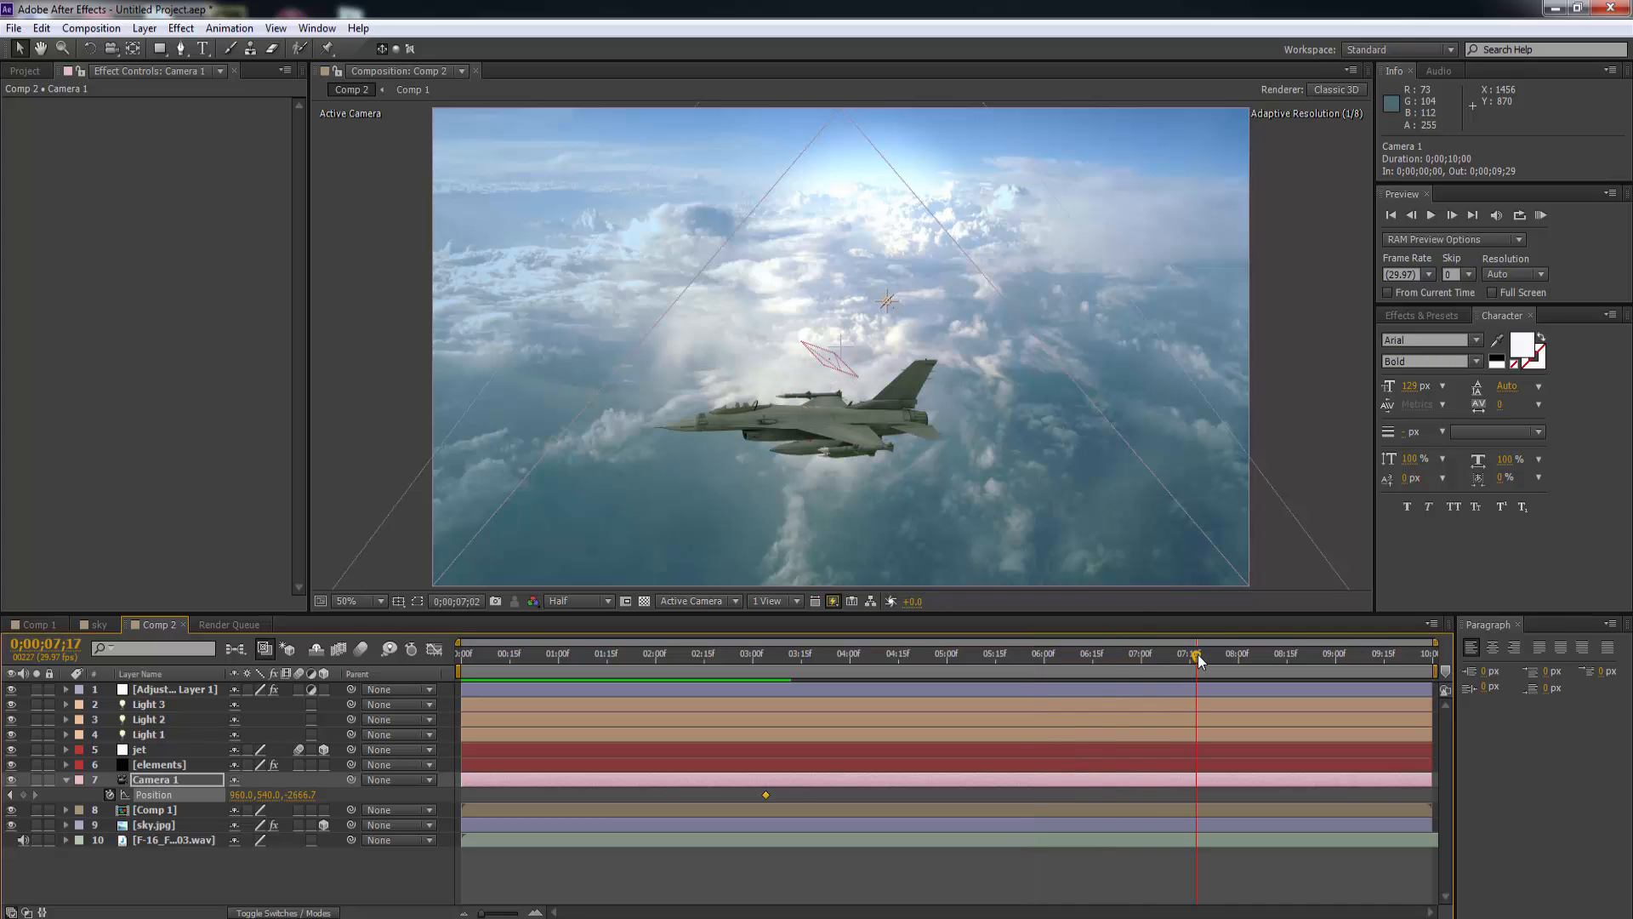
{"action": "left_click", "coordinate": [1197, 655]}
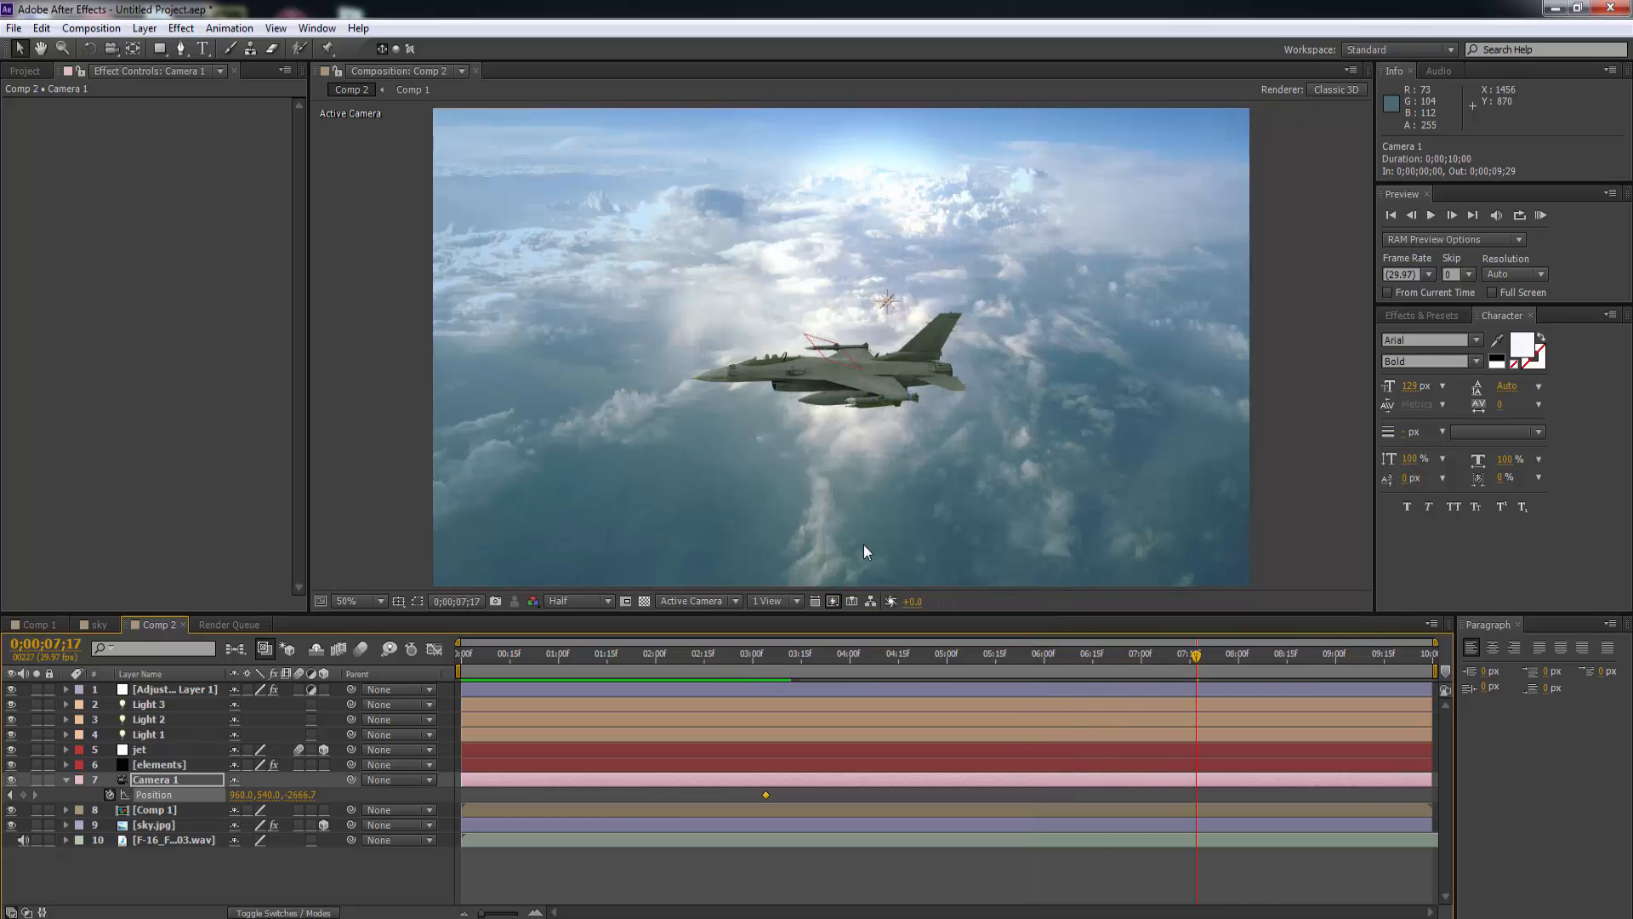
{"action": "left_click", "coordinate": [112, 49]}
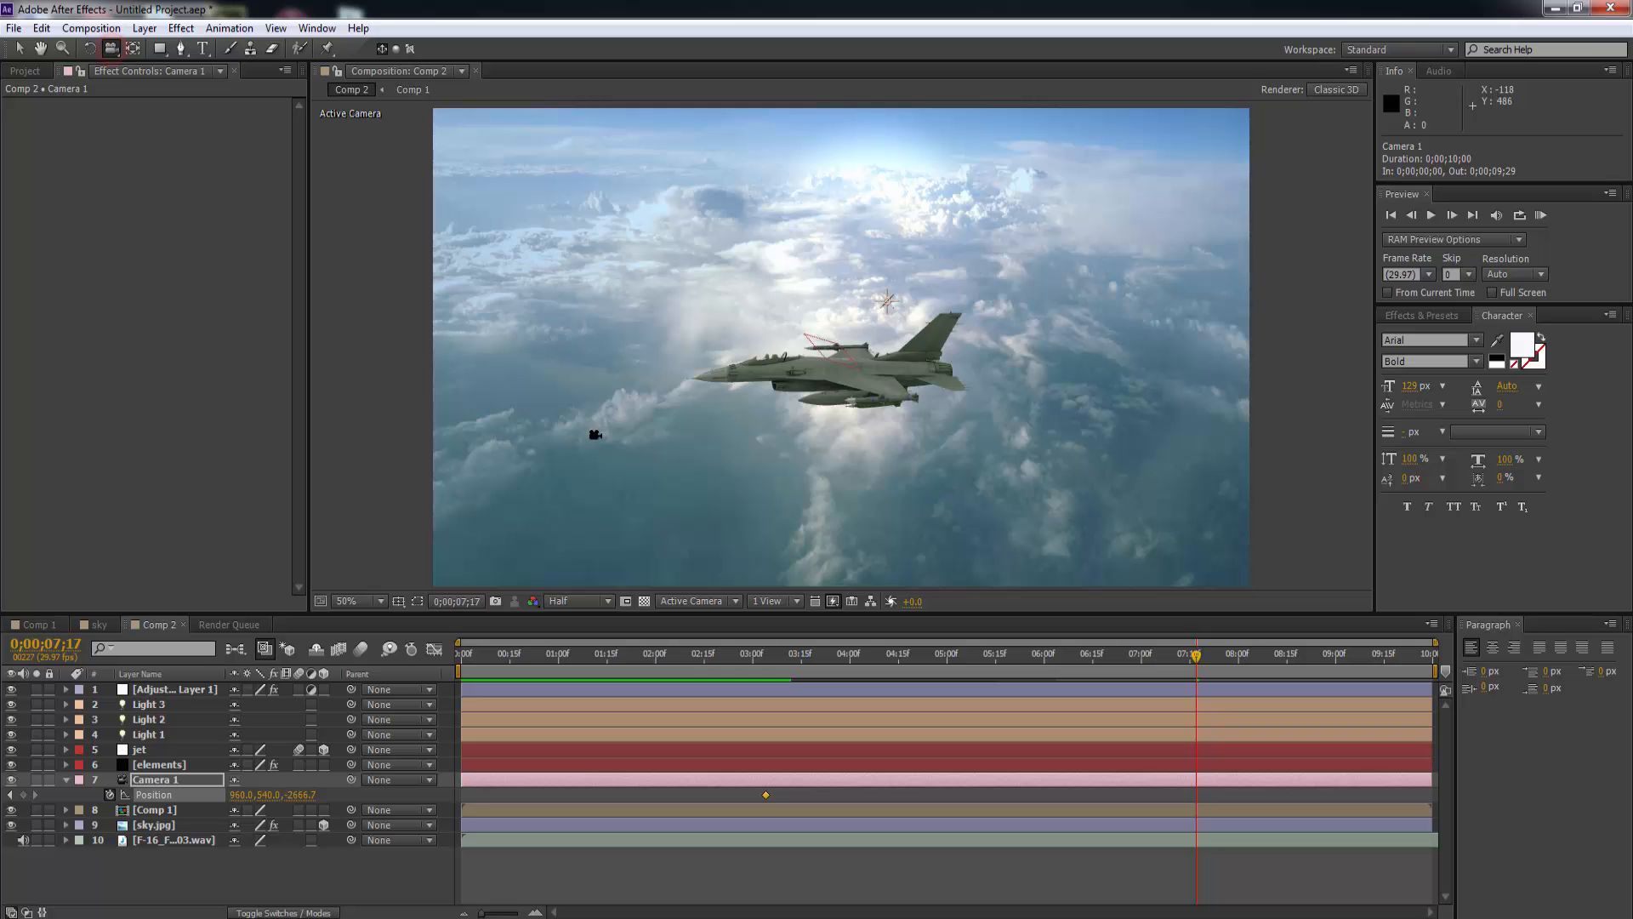
{"action": "left_click", "coordinate": [811, 425]}
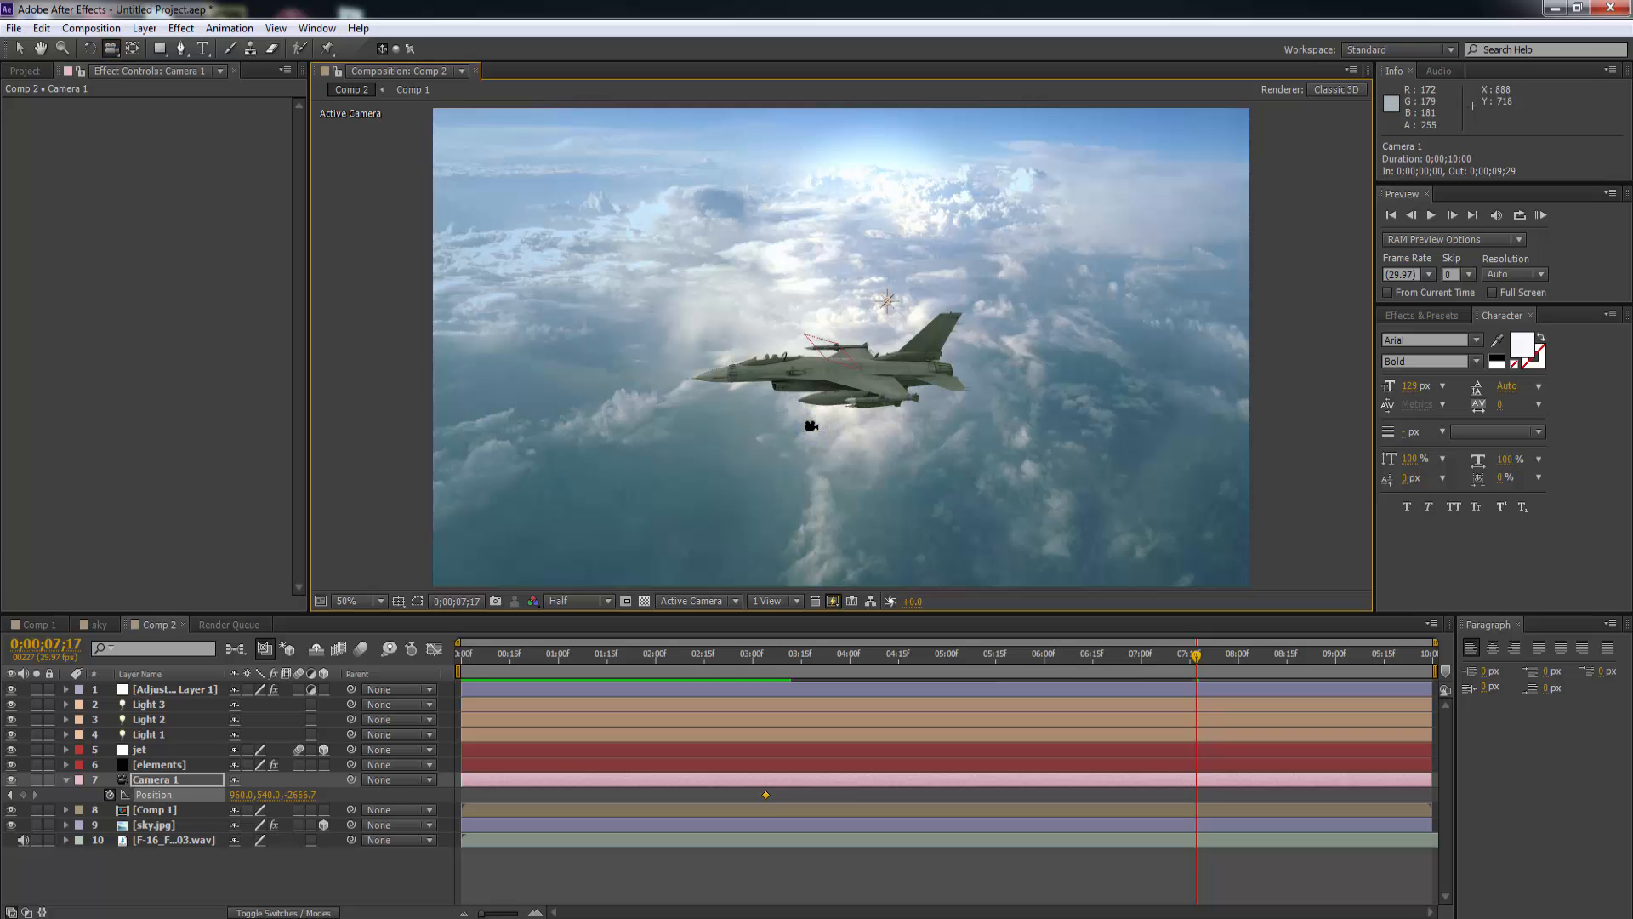
{"action": "left_click_drag", "start_coordinate": [811, 426], "coordinate": [814, 331]}
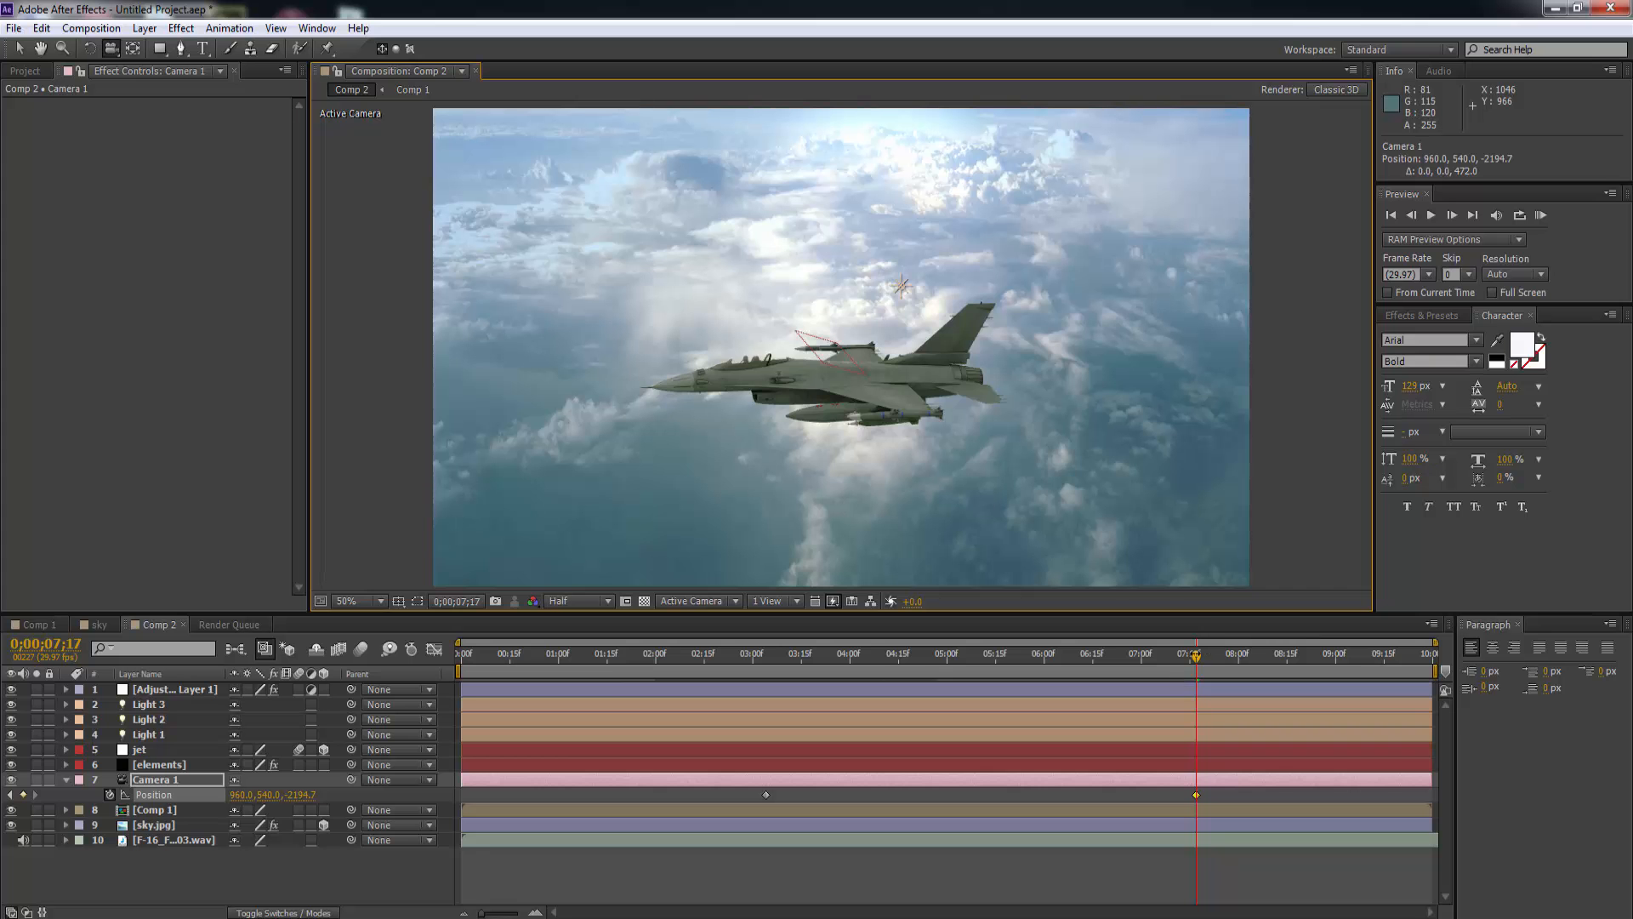
Run a RAM preview of Comp 2 from 0;00;00;00 to review the camera push-in, and stop playback.
{"action": "key", "text": "Page_Up"}
{"action": "left_click_drag", "start_coordinate": [1140, 662], "coordinate": [448, 728]}
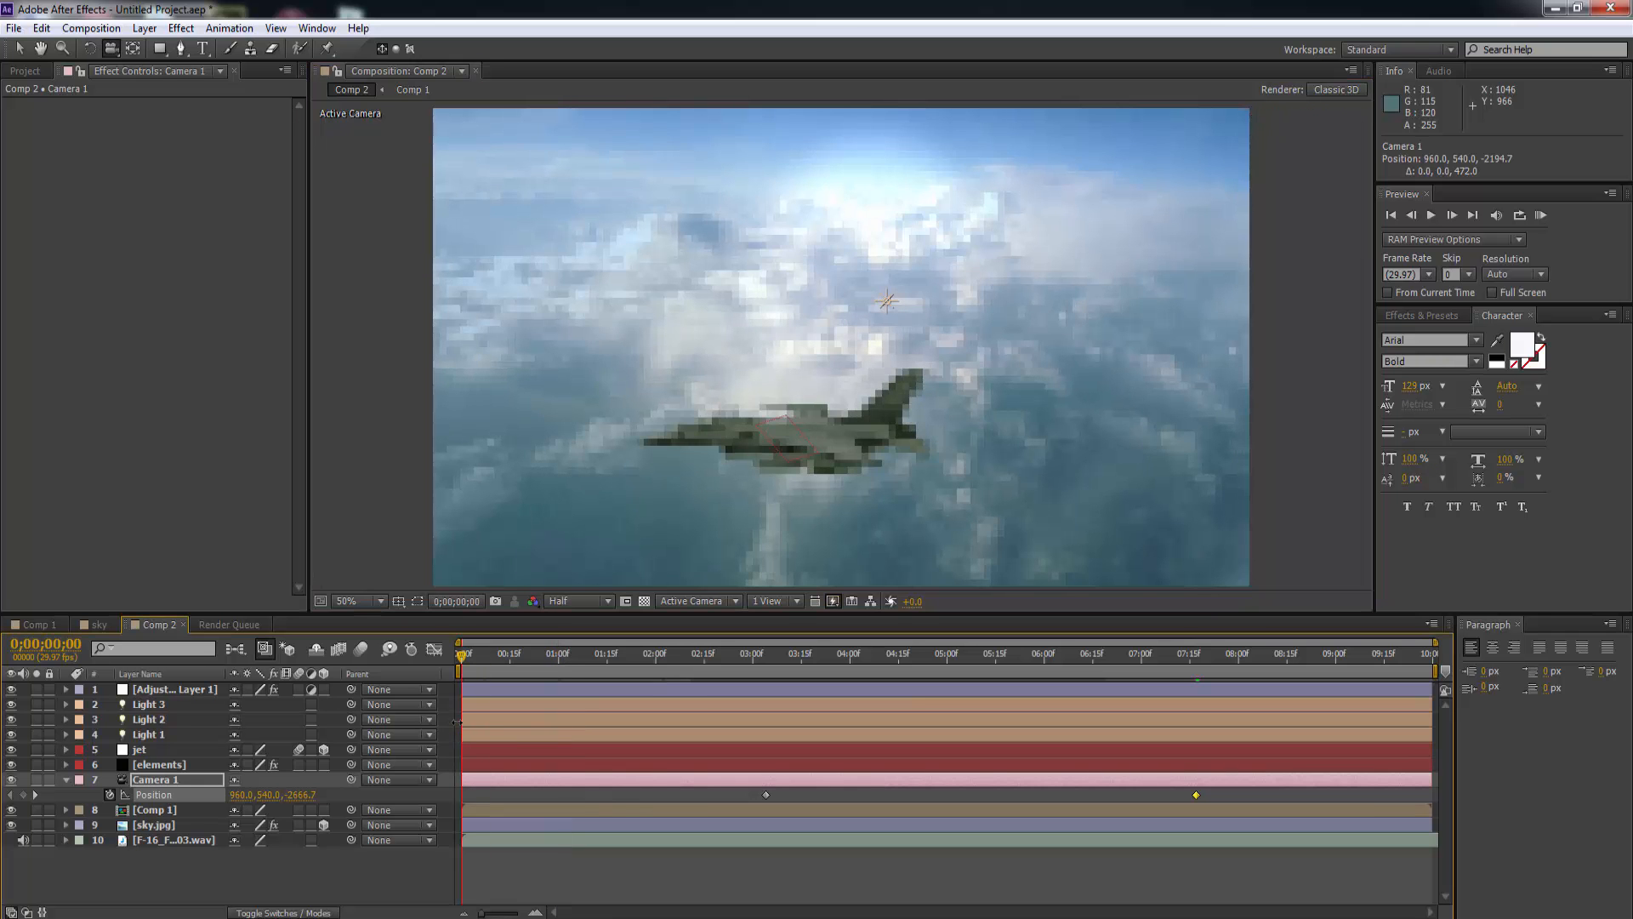
{"action": "mouse_move", "coordinate": [462, 662]}
{"action": "left_mouse_down"}
{"action": "mouse_move", "coordinate": [747, 659]}
{"action": "mouse_move", "coordinate": [452, 676]}
{"action": "left_mouse_up"}
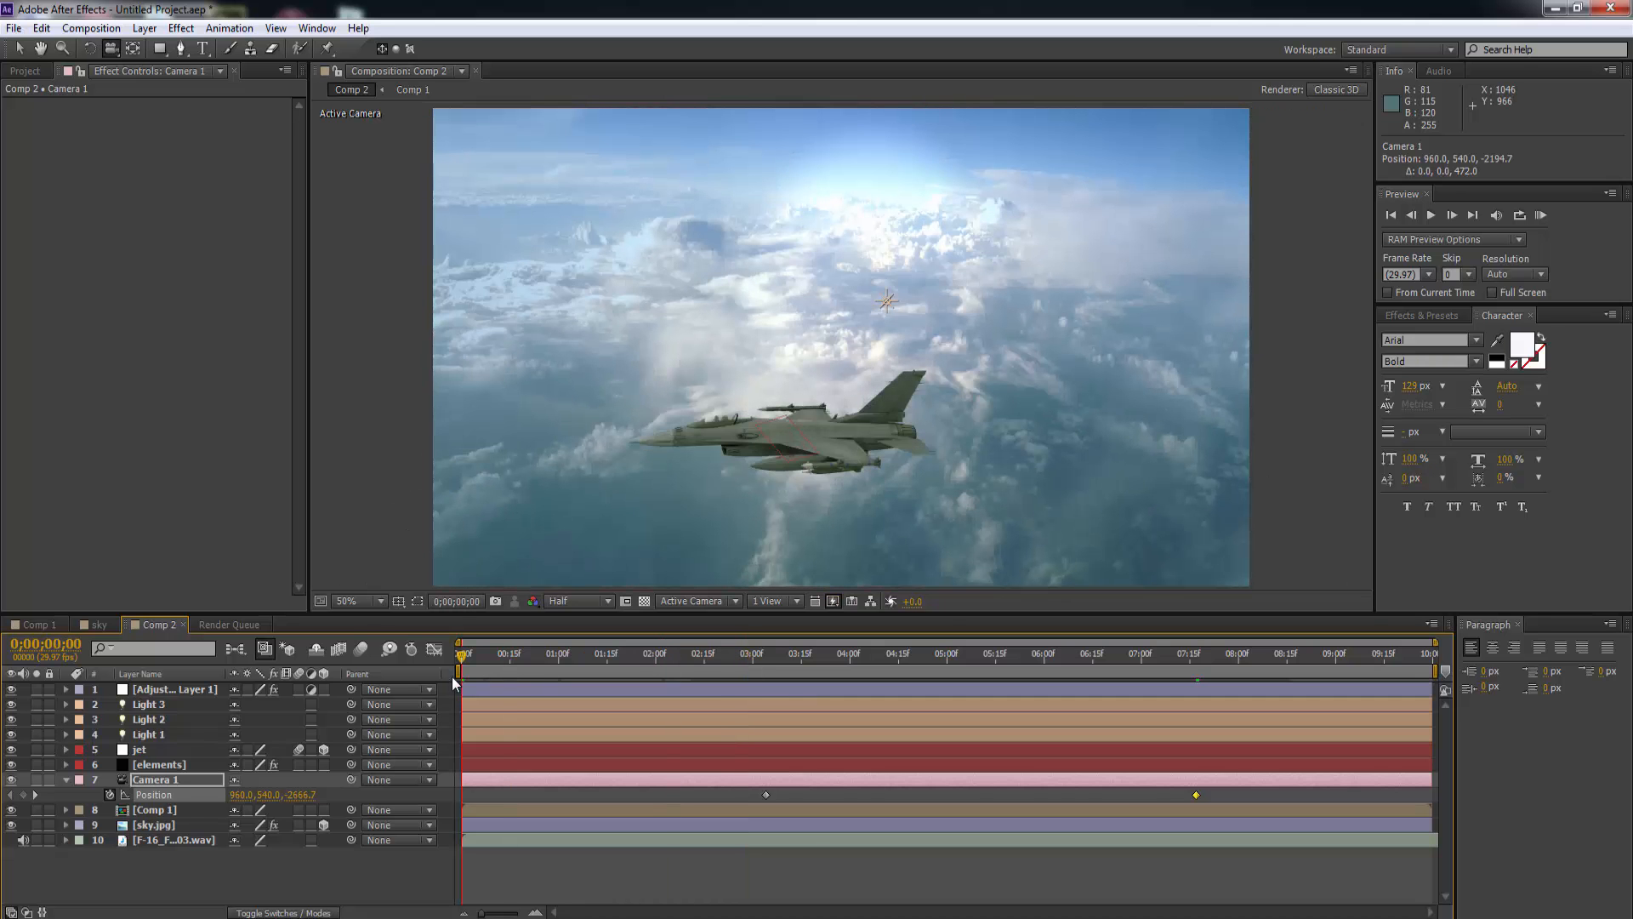
{"action": "left_click", "coordinate": [1536, 216]}
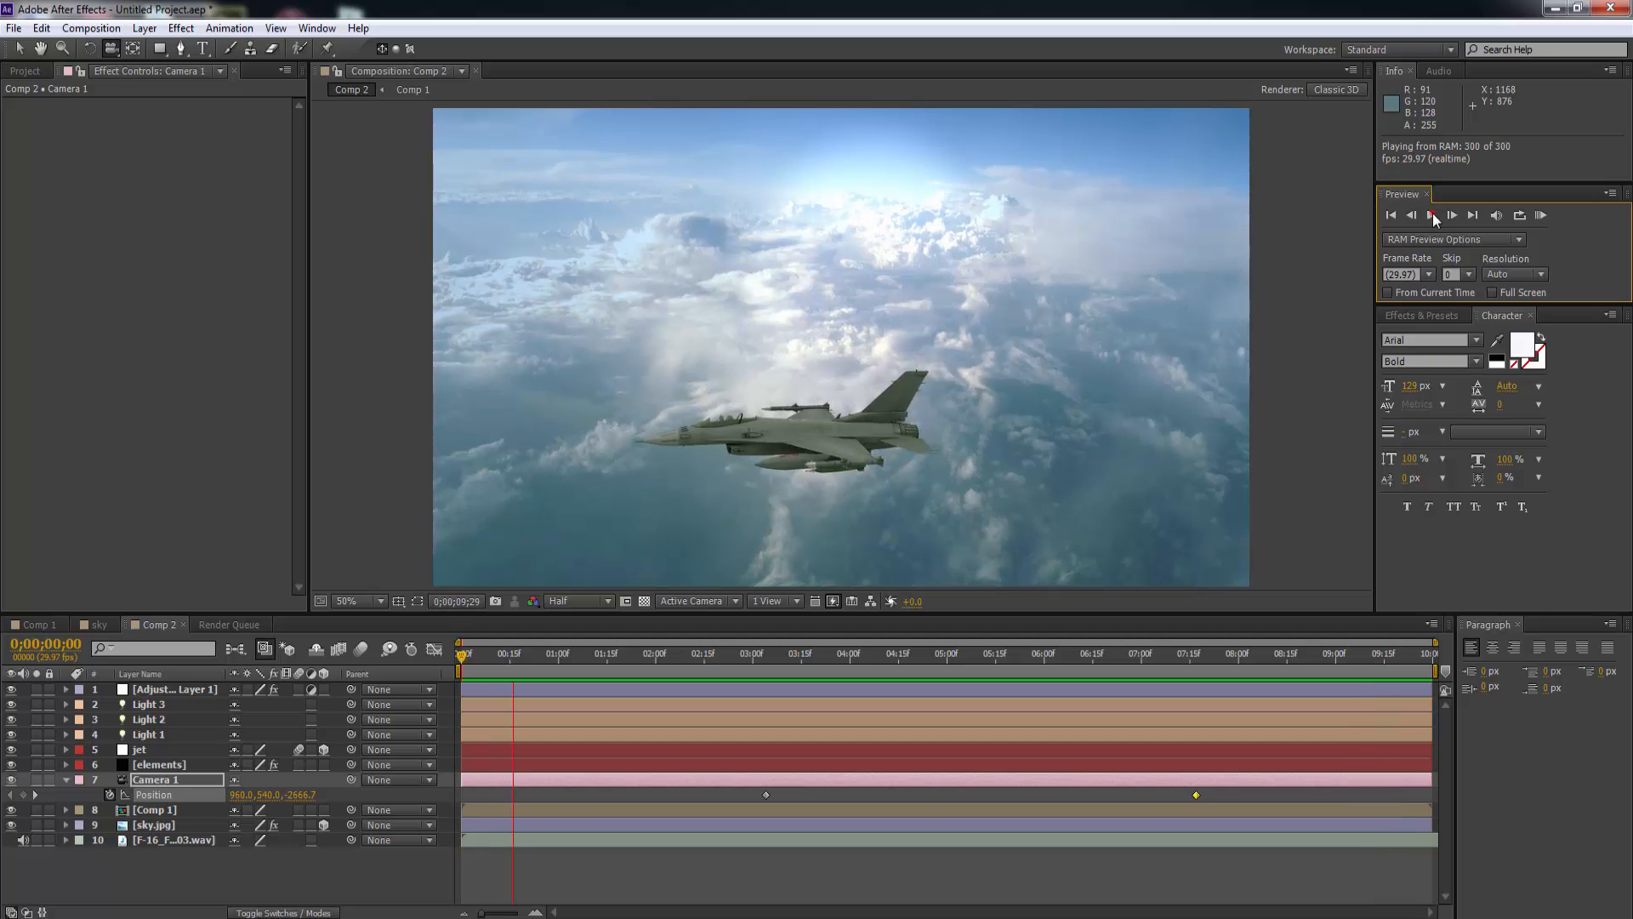
{"action": "left_click", "coordinate": [1431, 215]}
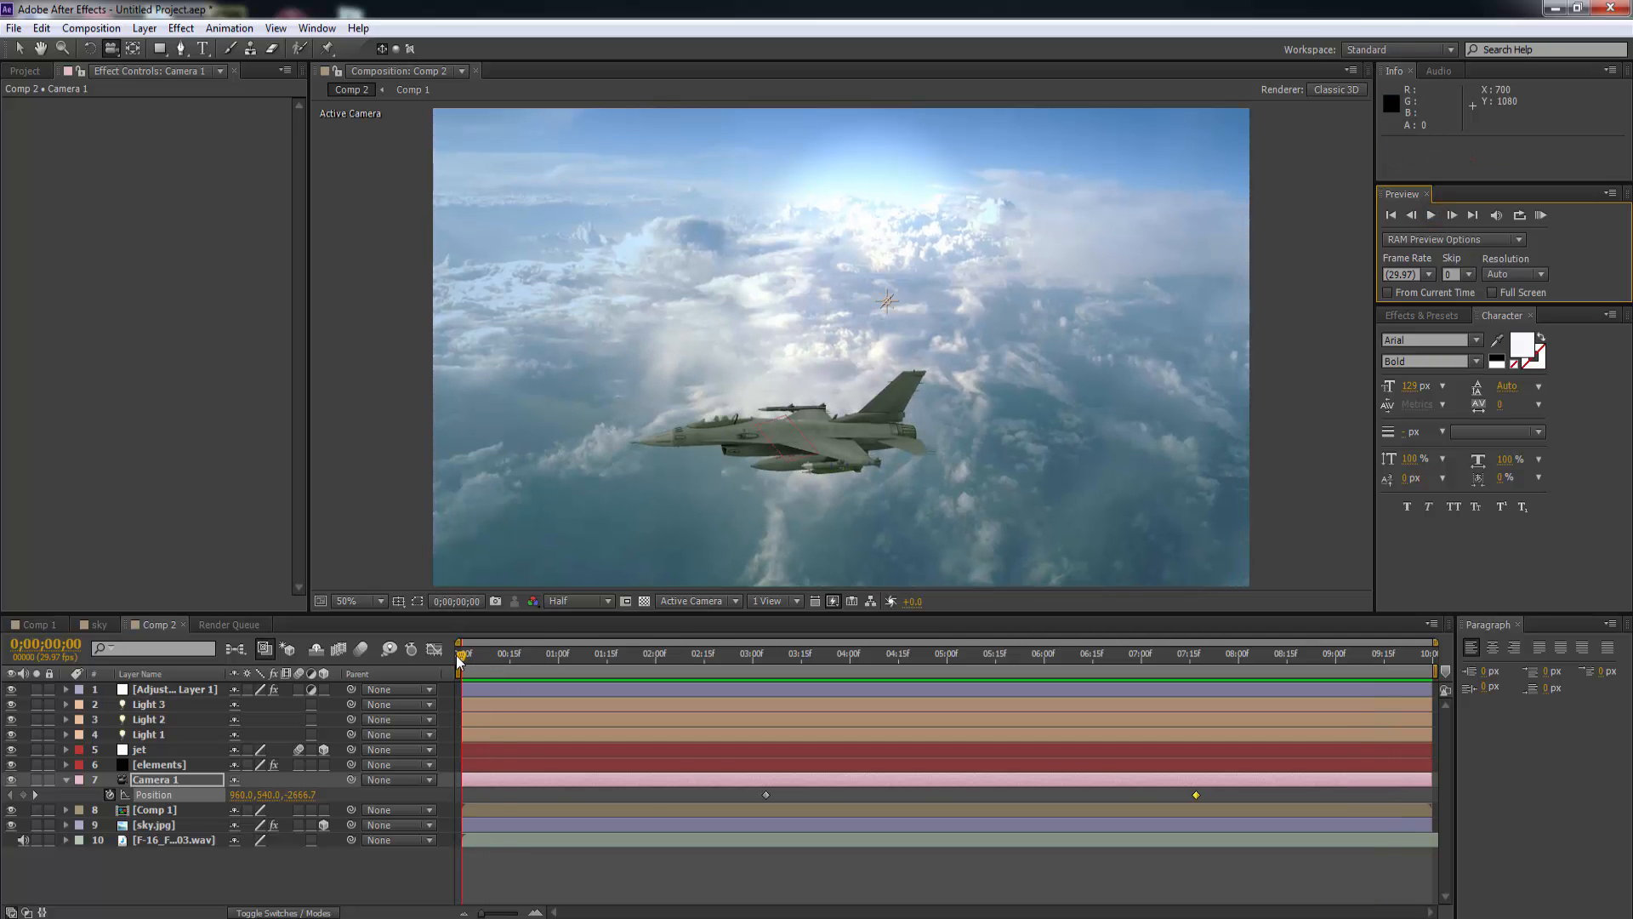
Reveal Camera 1's Camera Options in the timeline and turn on Depth of Field.
{"action": "left_click_drag", "start_coordinate": [510, 659], "coordinate": [1338, 661]}
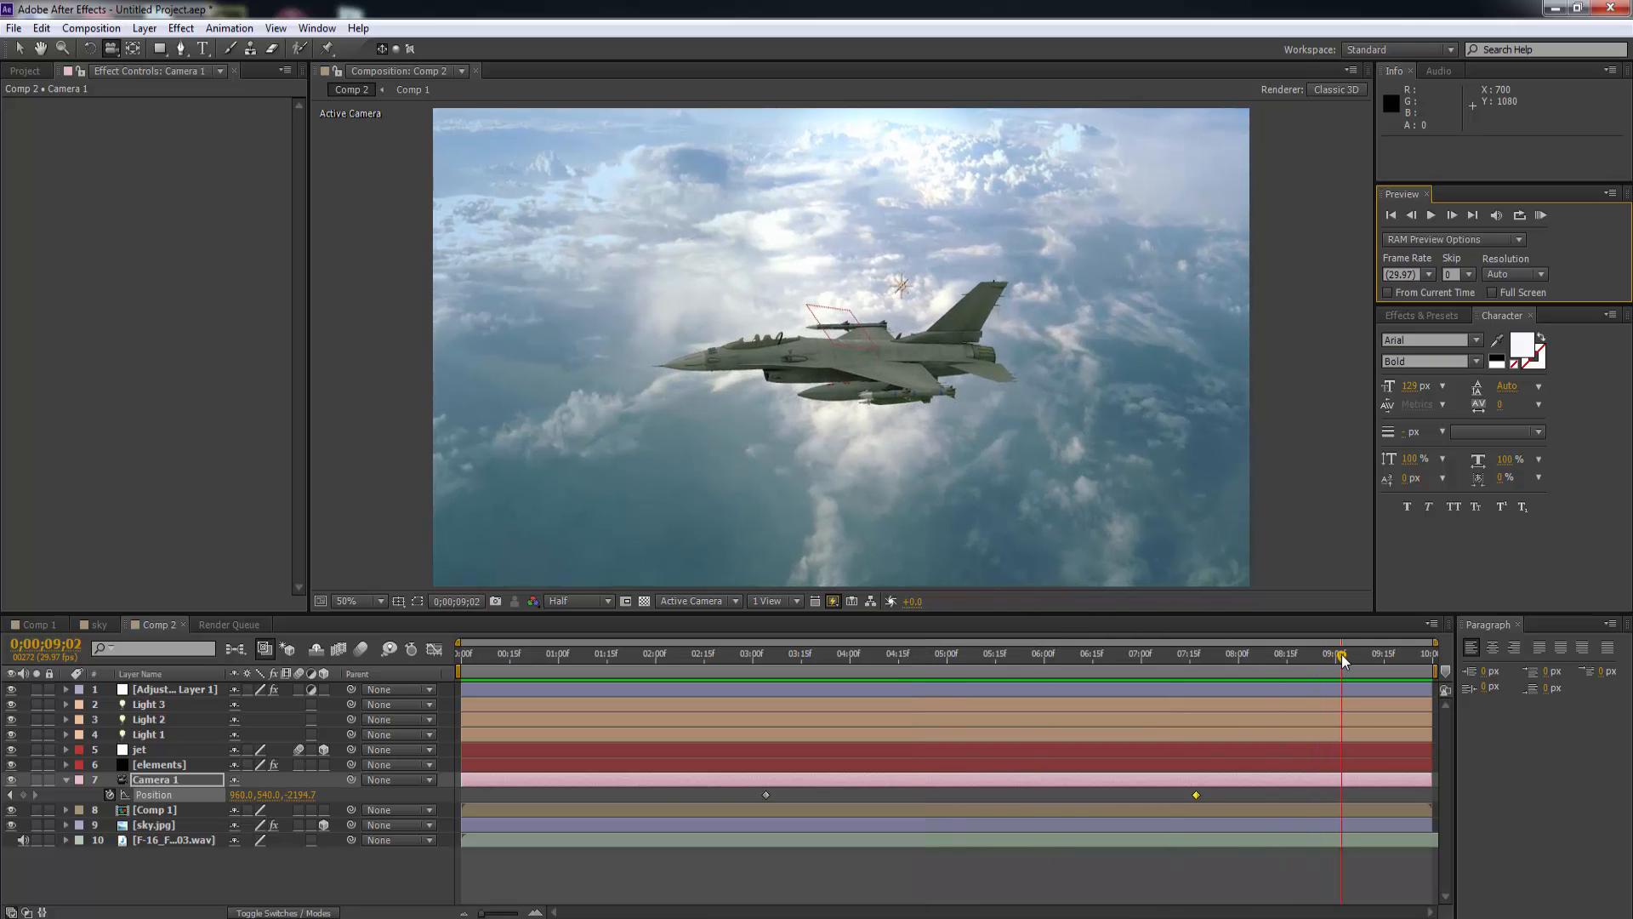
{"action": "left_click", "coordinate": [178, 780]}
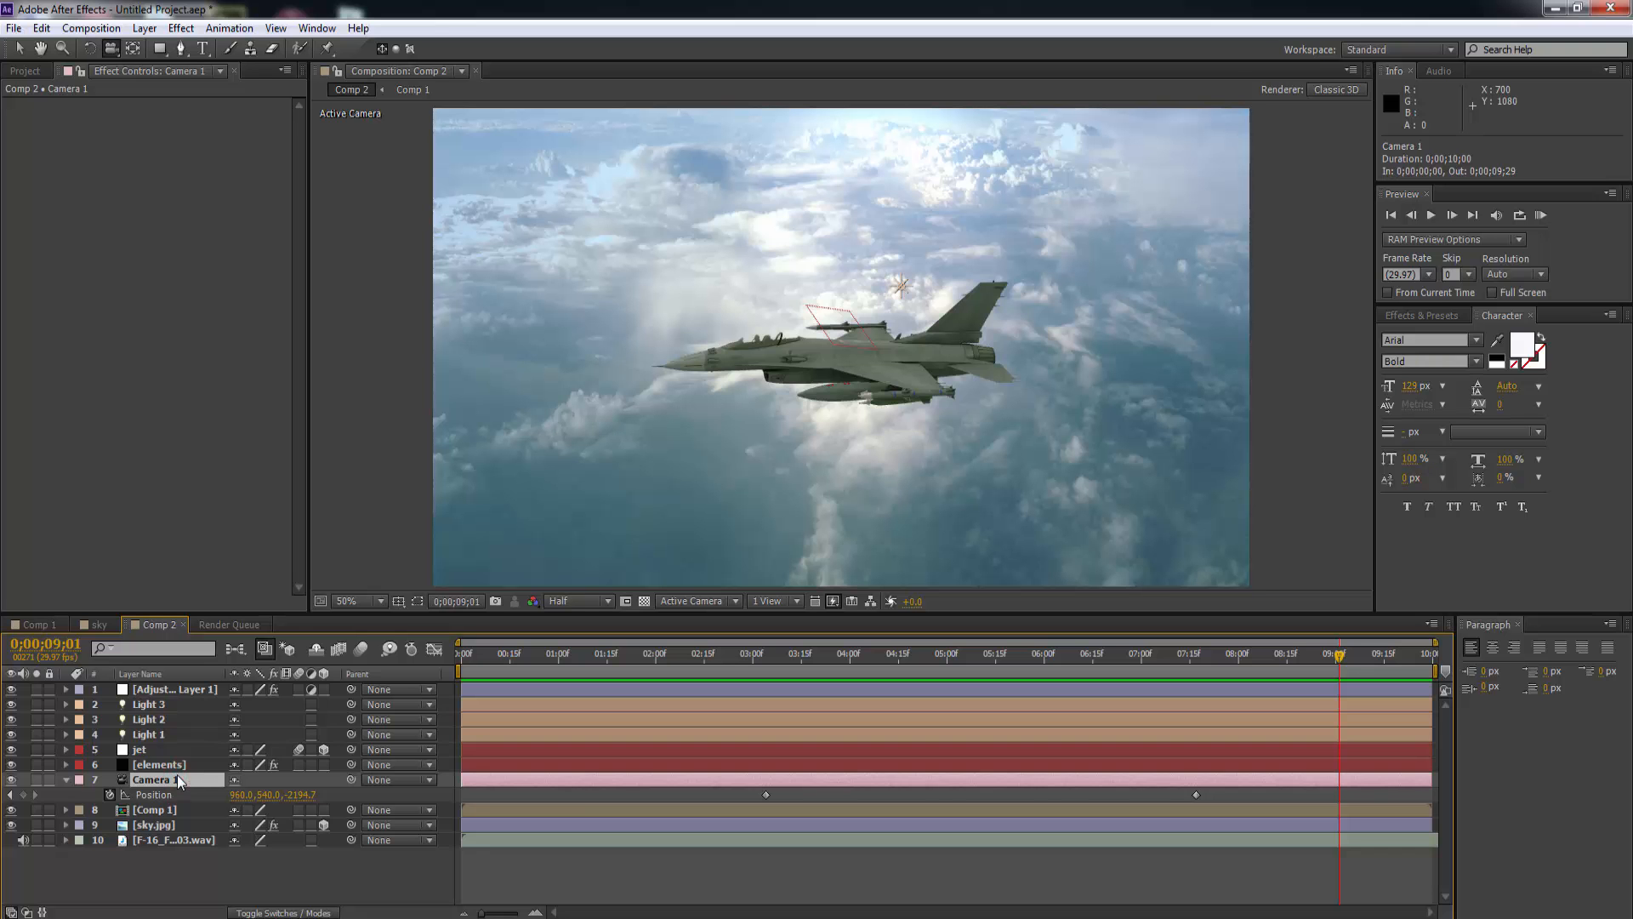
{"action": "key", "text": "ctrl+a"}
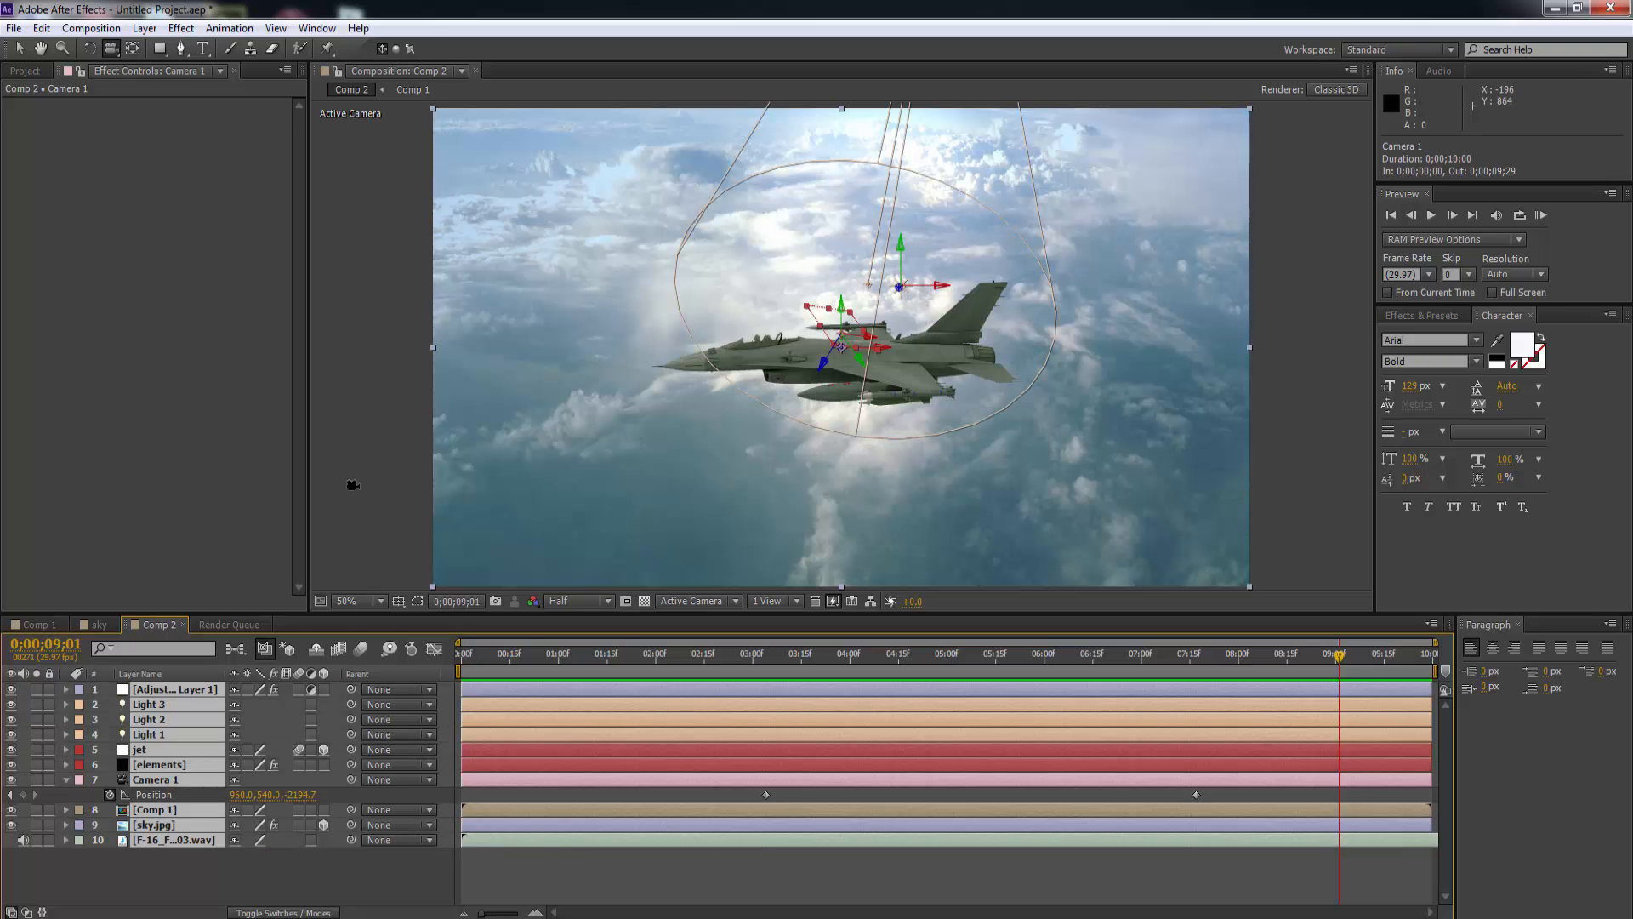
{"action": "left_click", "coordinate": [216, 878]}
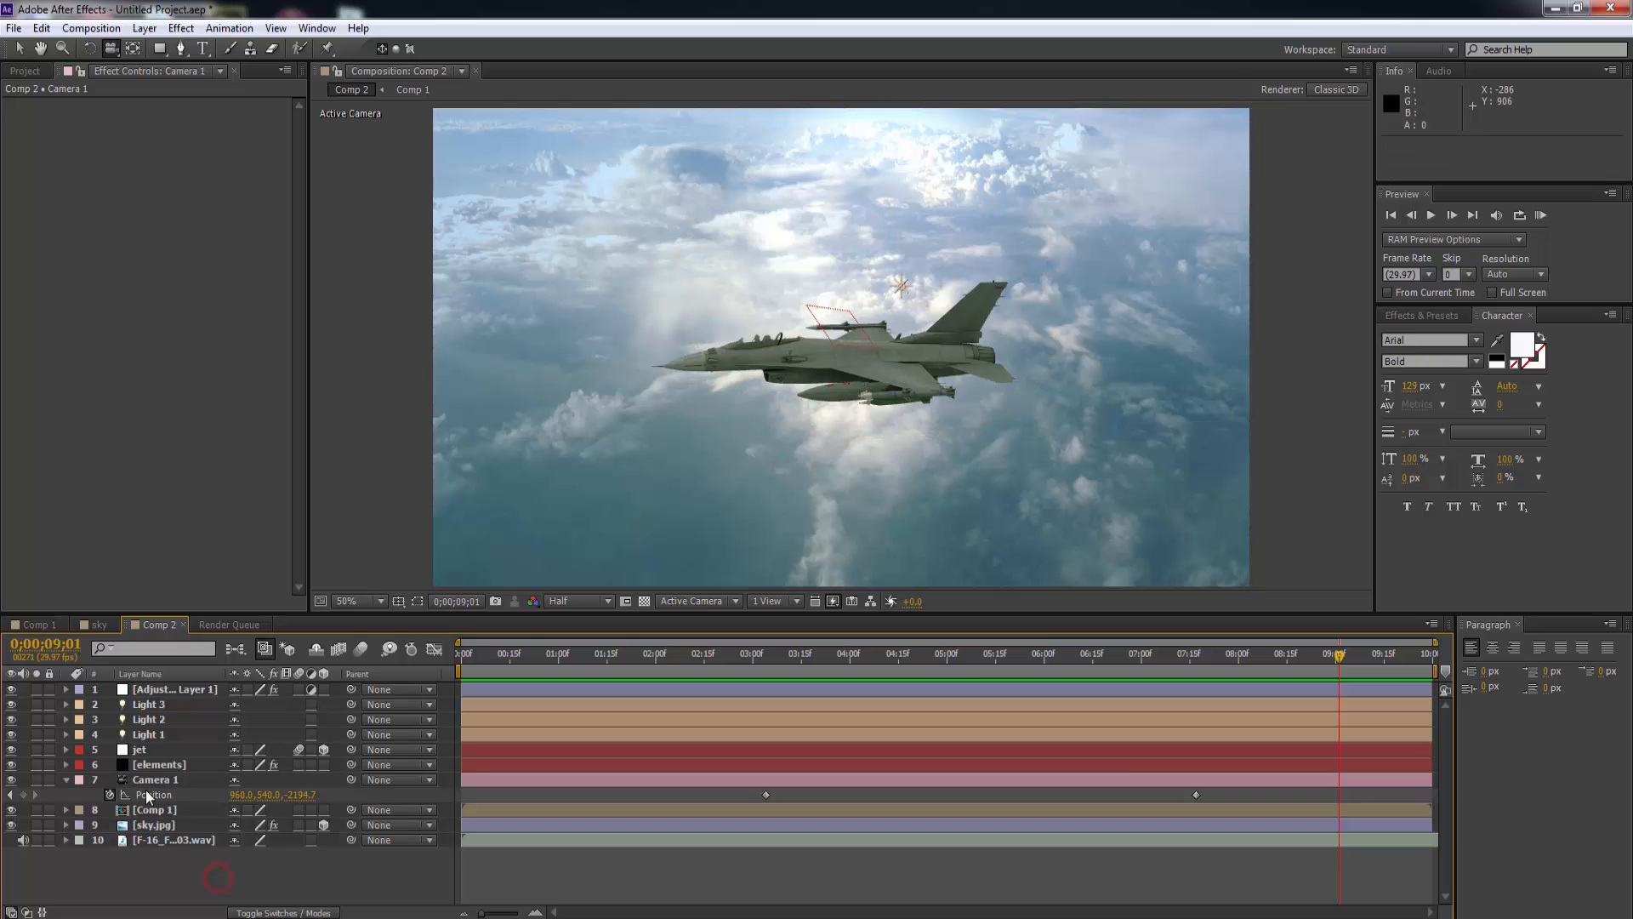
{"action": "left_click", "coordinate": [147, 781]}
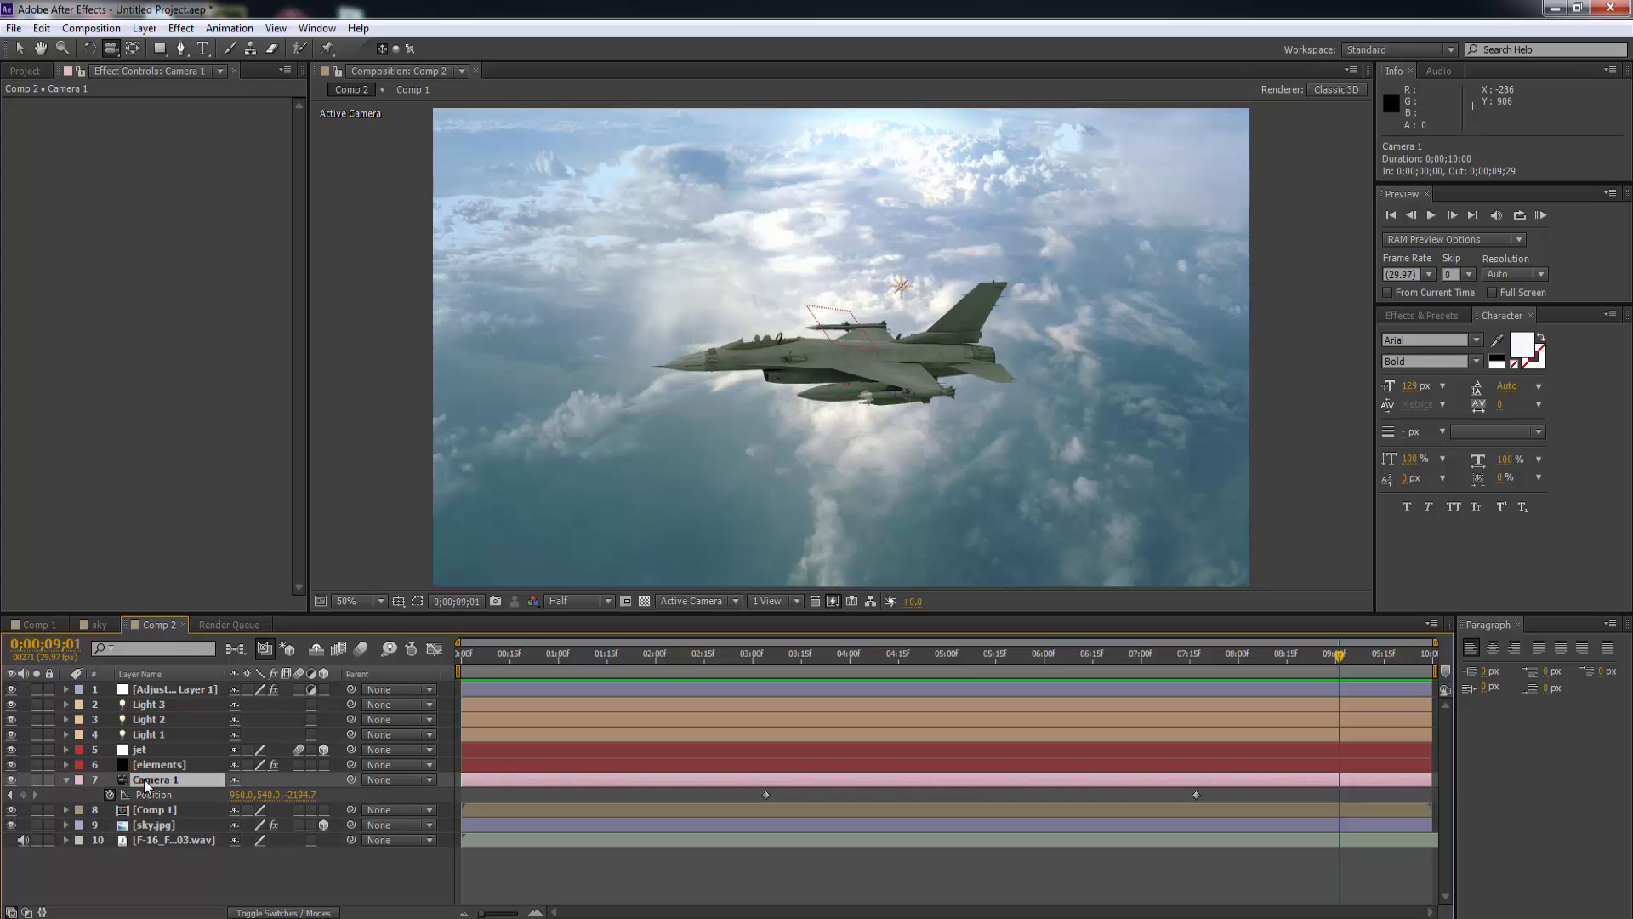
{"action": "key", "text": "shift+a"}
{"action": "key", "text": "shift+a"}
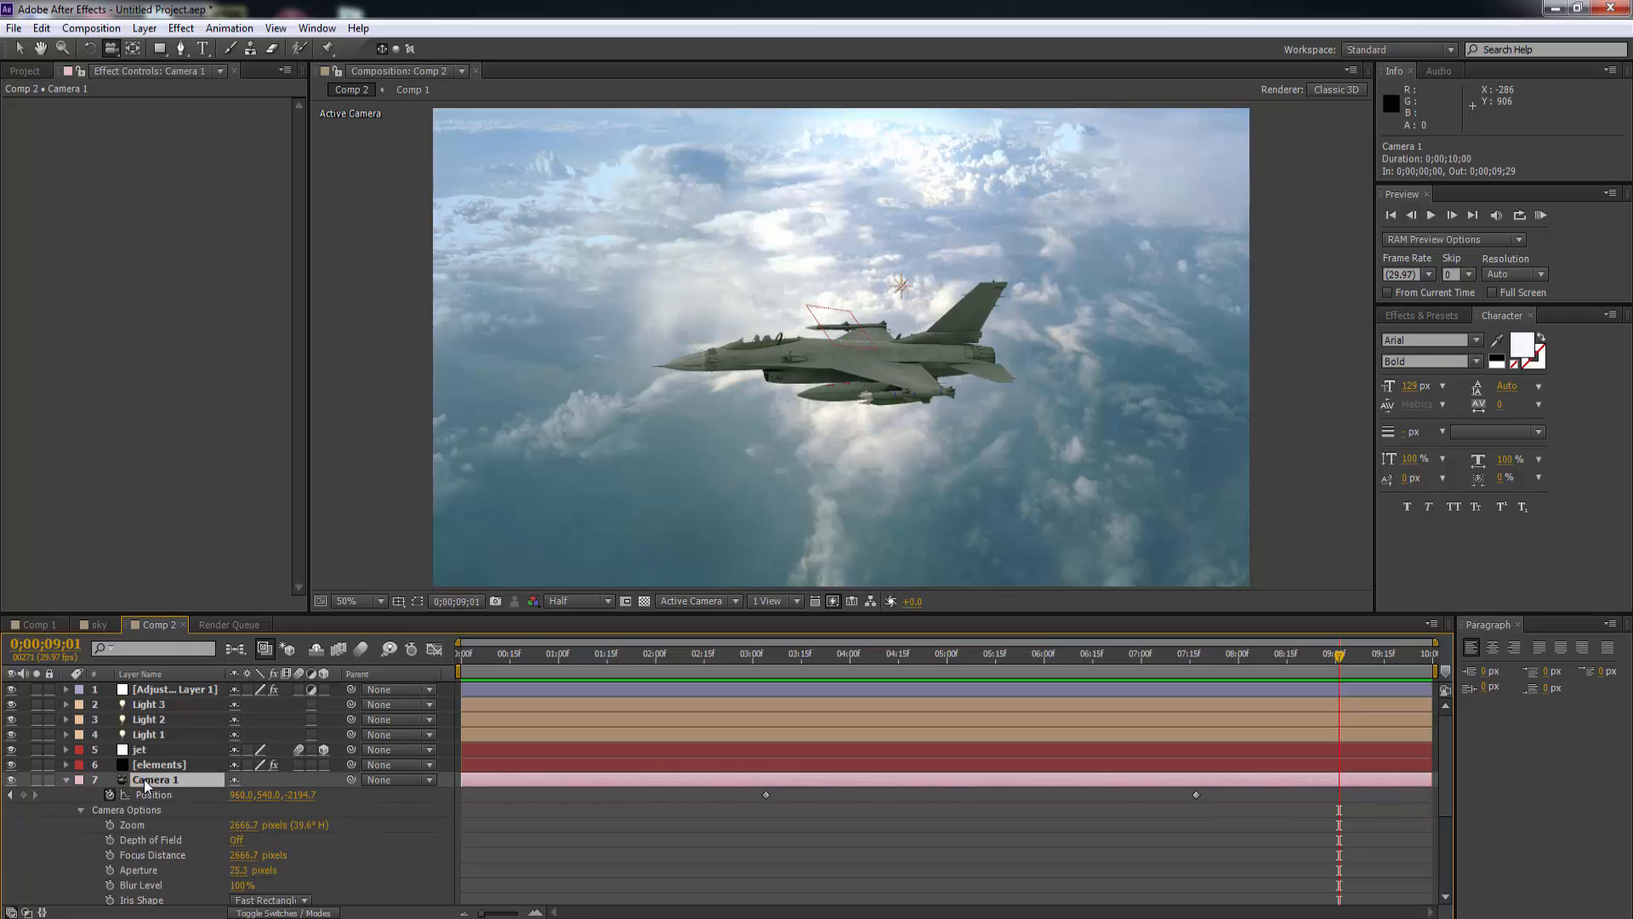
{"action": "scroll", "coordinate": [145, 784], "scroll_direction": "down", "scroll_amount": 3}
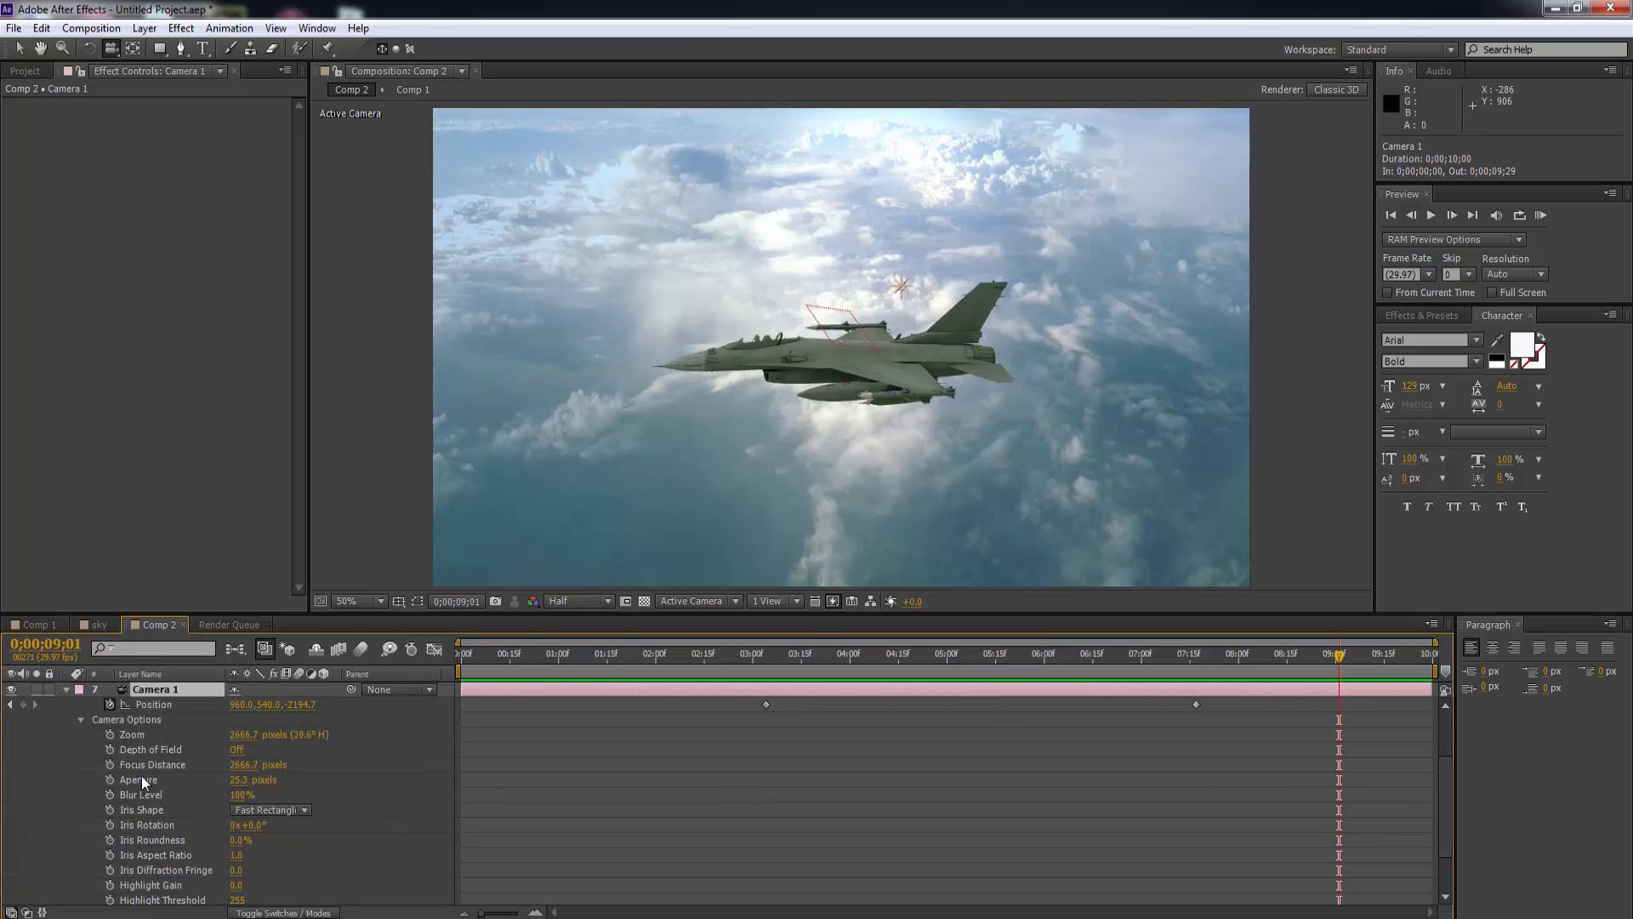
{"action": "left_click", "coordinate": [237, 753]}
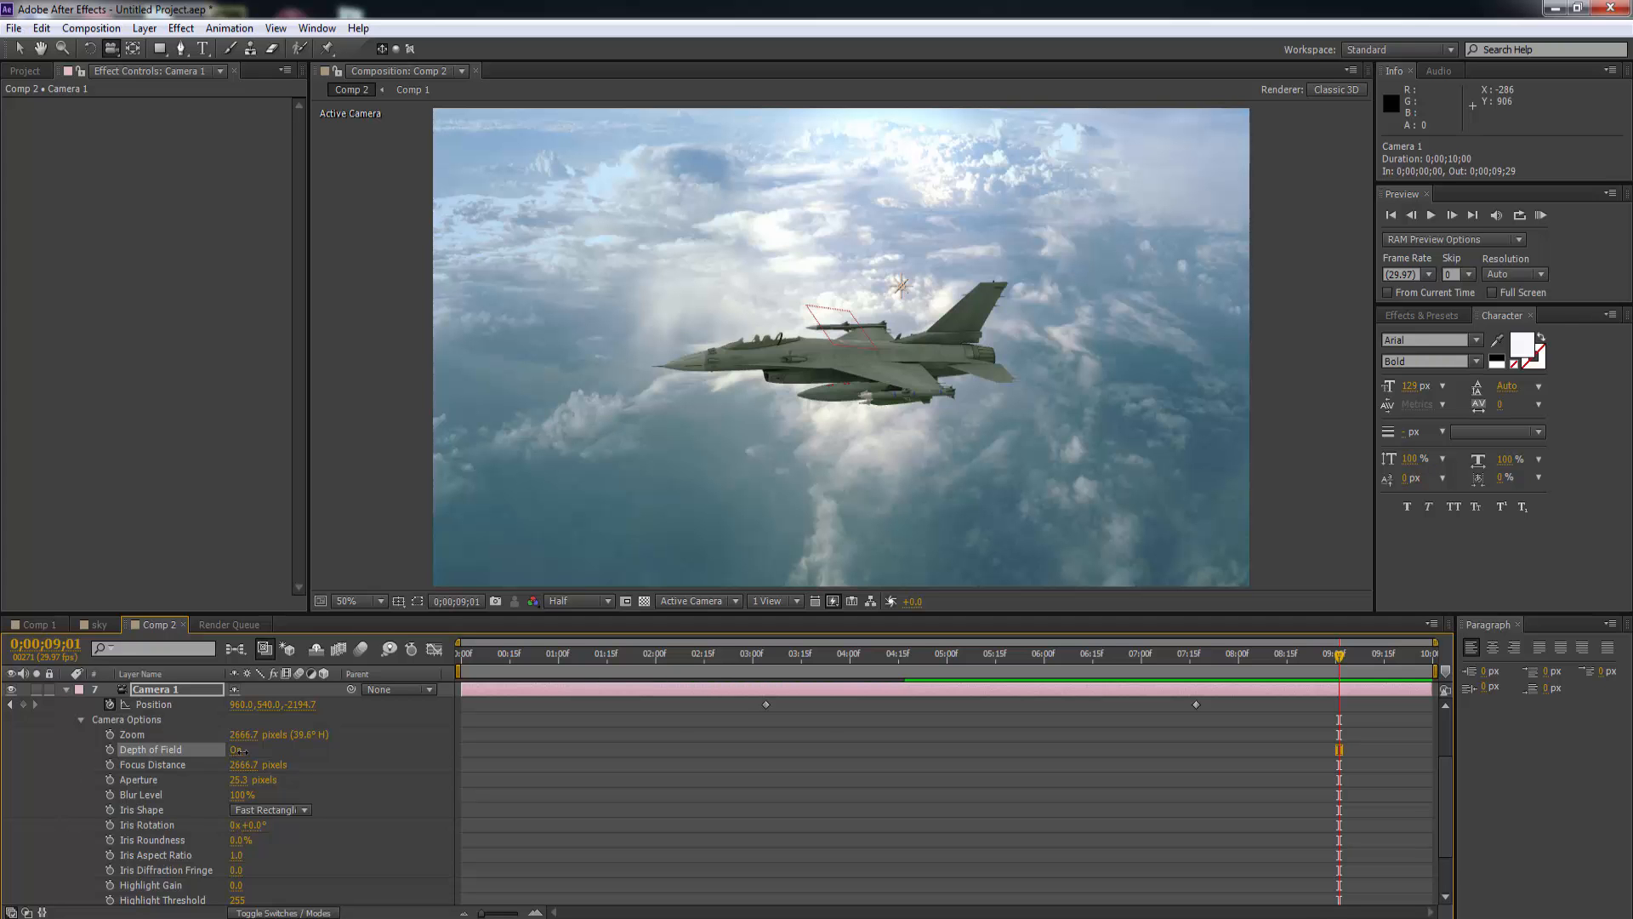
Keyframe Camera 1's Depth of Field as On at 0;00;06;20 and at 0;00;09;28.
{"action": "left_click", "coordinate": [1341, 656]}
{"action": "left_click_drag", "start_coordinate": [1267, 657], "coordinate": [1092, 656]}
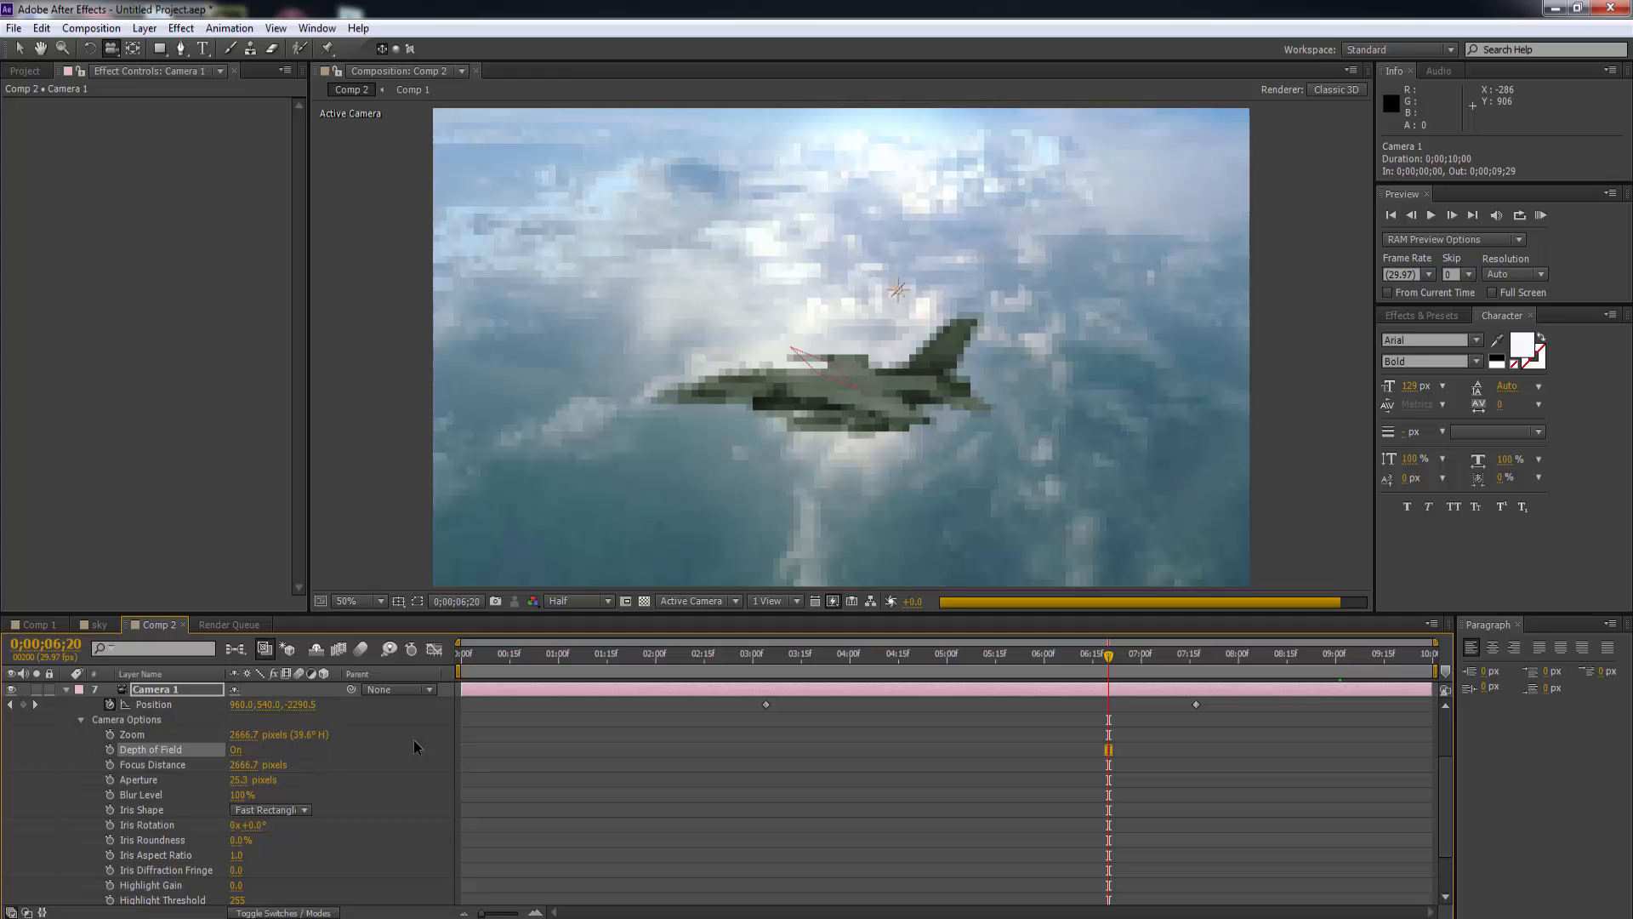
{"action": "left_click", "coordinate": [109, 751]}
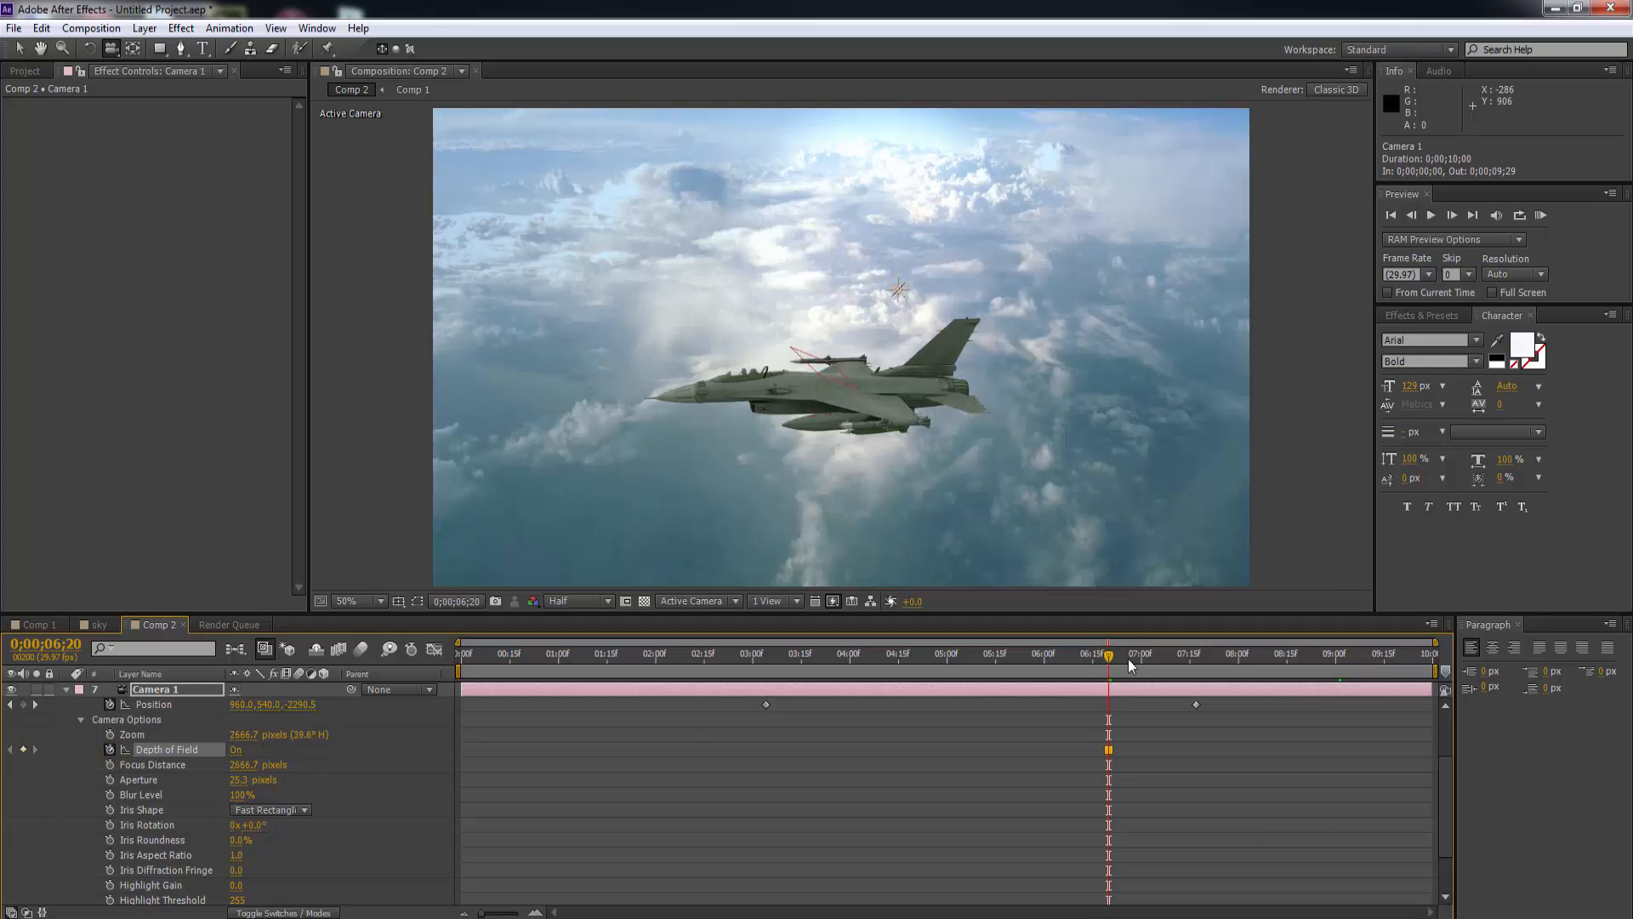
{"action": "left_click_drag", "start_coordinate": [1131, 664], "coordinate": [1427, 683]}
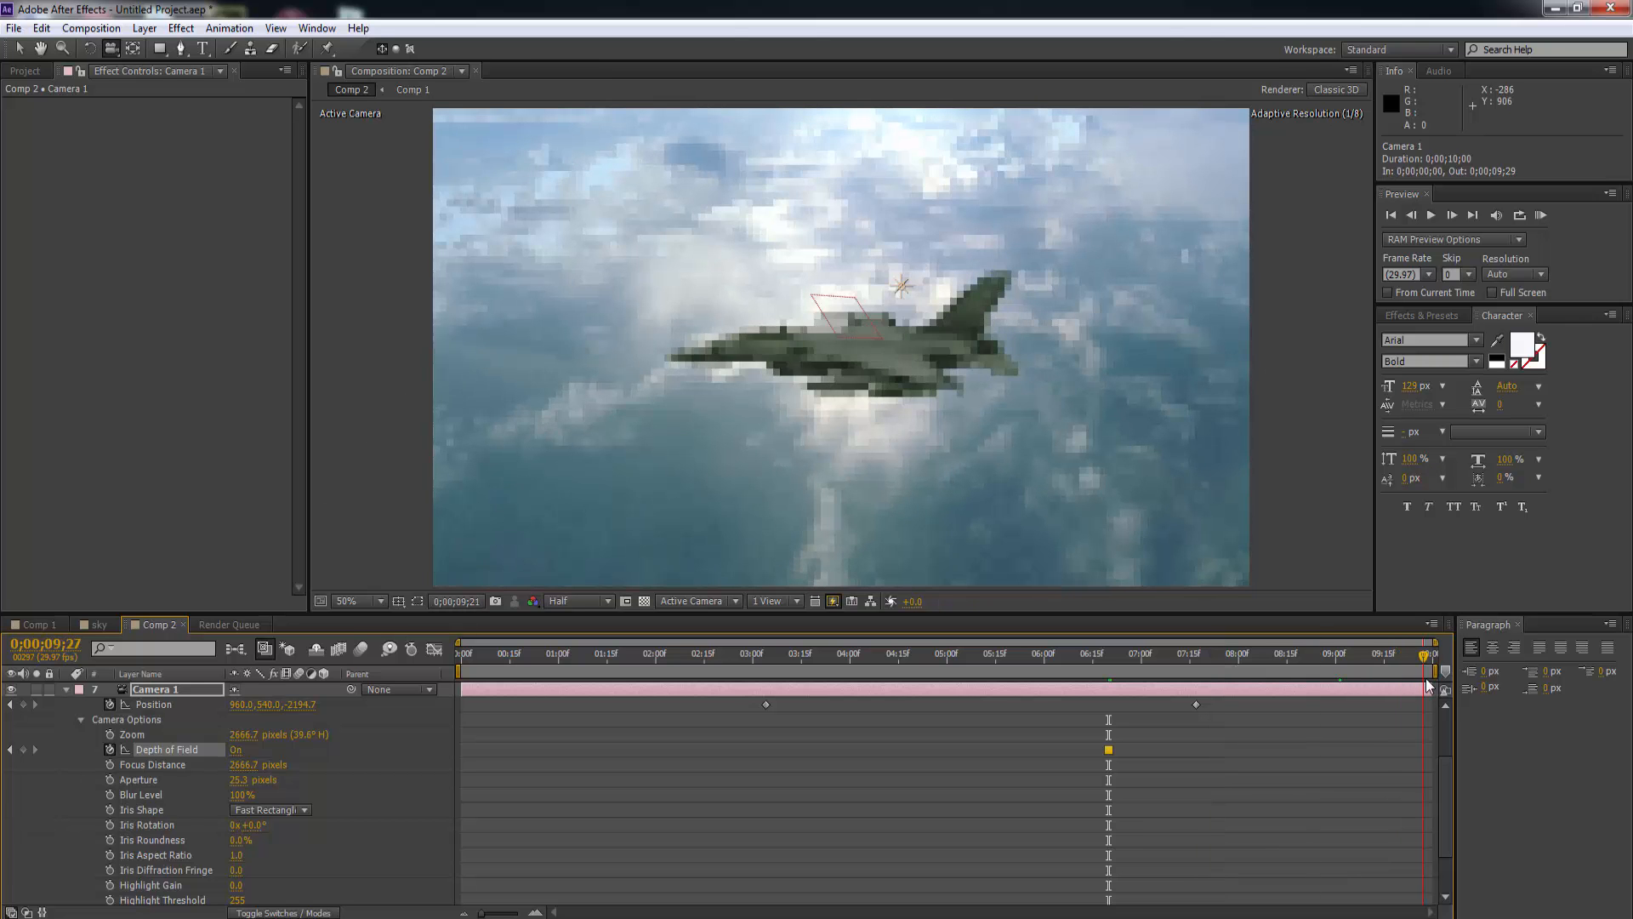
{"action": "left_click", "coordinate": [236, 751]}
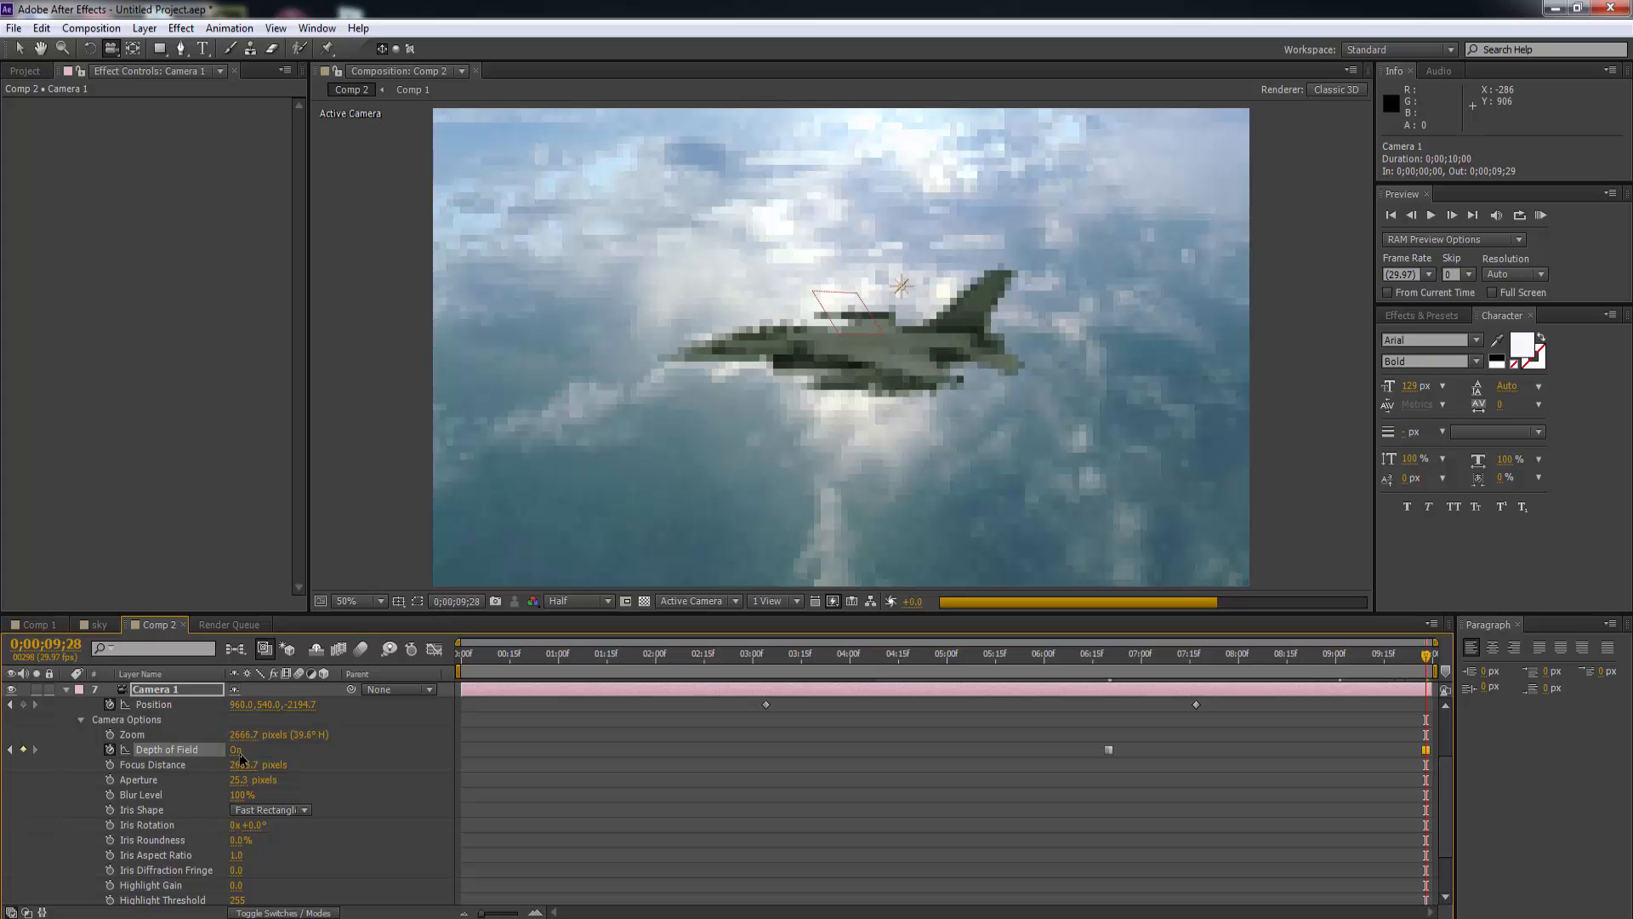
{"action": "left_click", "coordinate": [239, 750]}
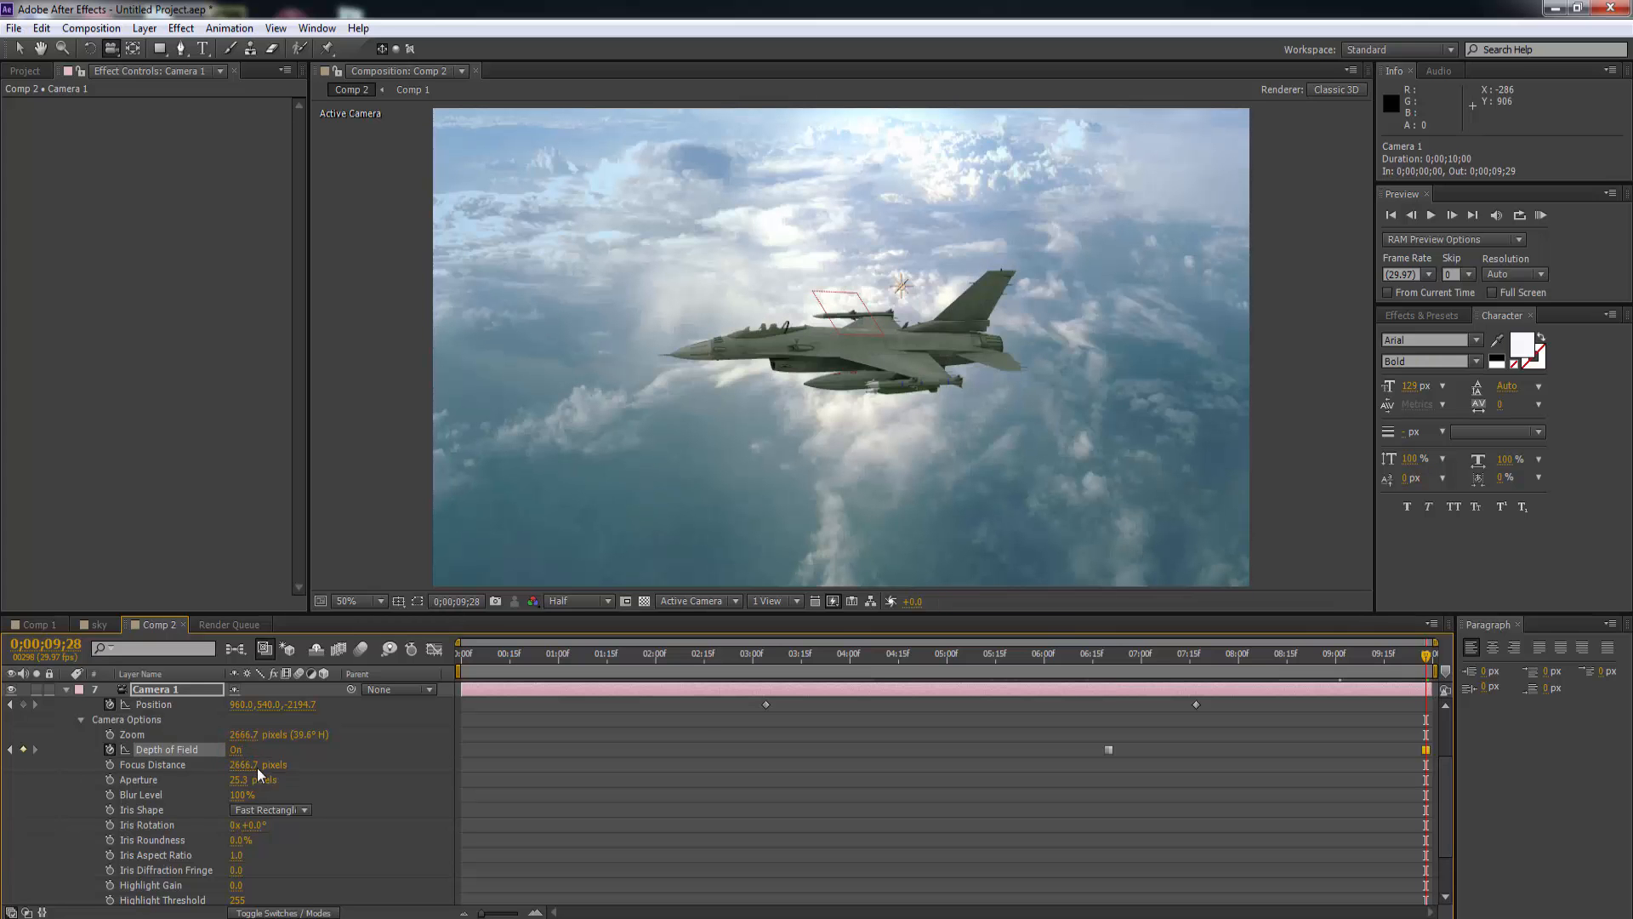
Increase Camera 1's Focus Distance to 2707.7 pixels.
{"action": "left_click_drag", "start_coordinate": [241, 769], "coordinate": [274, 764]}
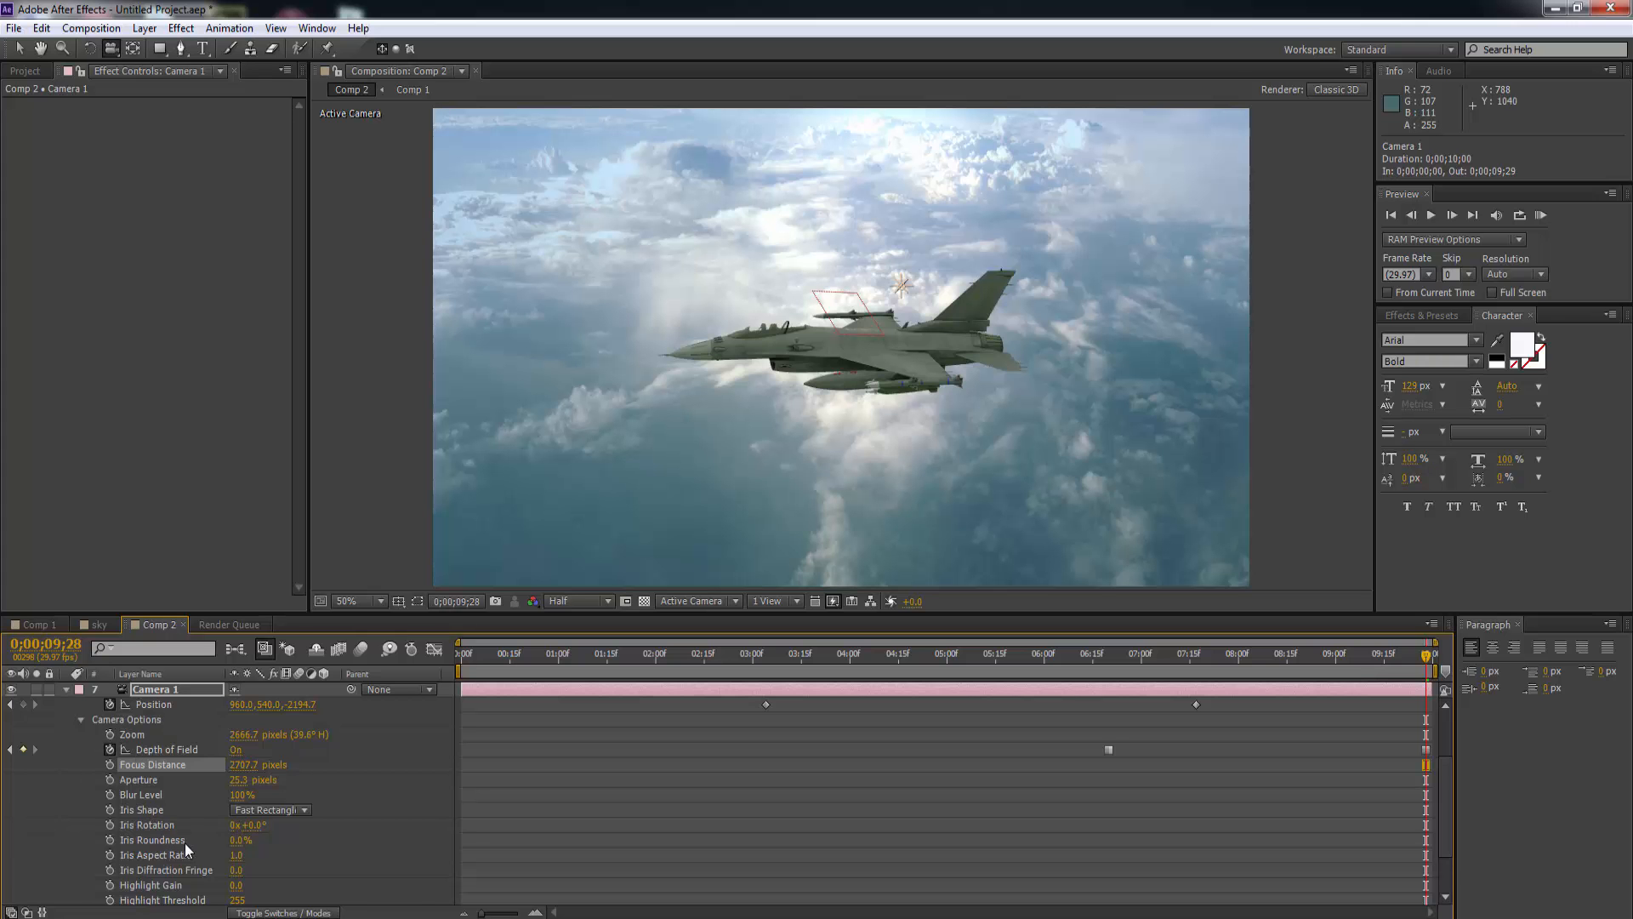
{"action": "scroll", "coordinate": [185, 844], "scroll_direction": "down", "scroll_amount": 1}
{"action": "scroll", "coordinate": [256, 829], "scroll_direction": "up", "scroll_amount": 3}
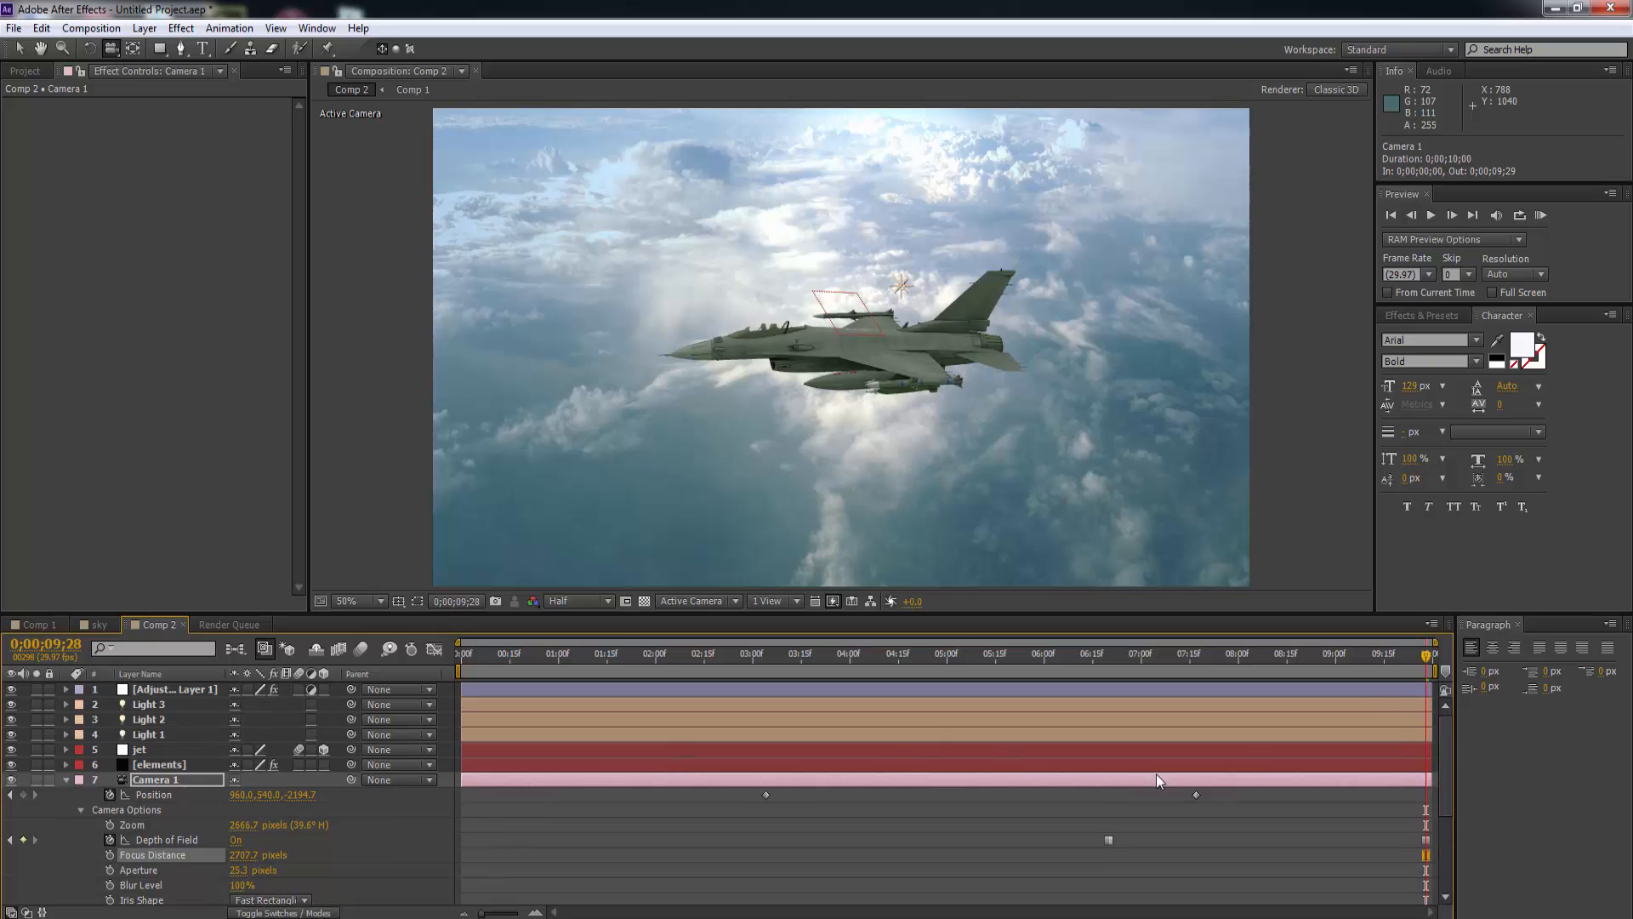
Raise Camera 1's Zoom to 2713.7 pixels at 0;00;07;00 and start a Zoom keyframe there.
{"action": "scroll", "coordinate": [1380, 698], "scroll_direction": "down", "scroll_amount": 1}
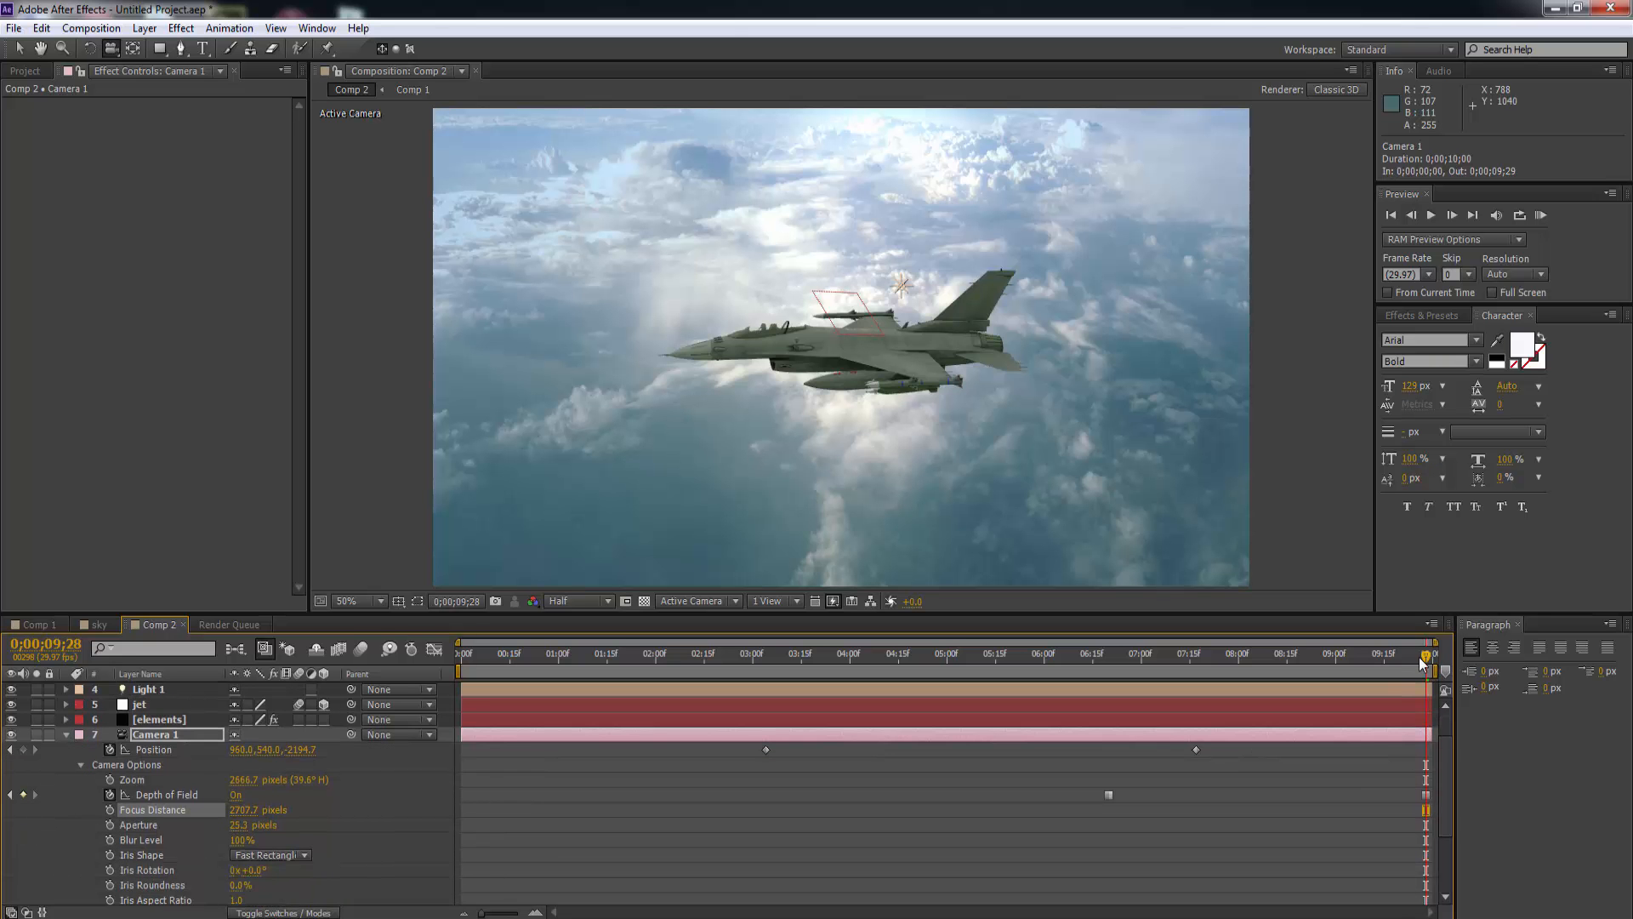
{"action": "left_click_drag", "start_coordinate": [1422, 662], "coordinate": [1141, 687]}
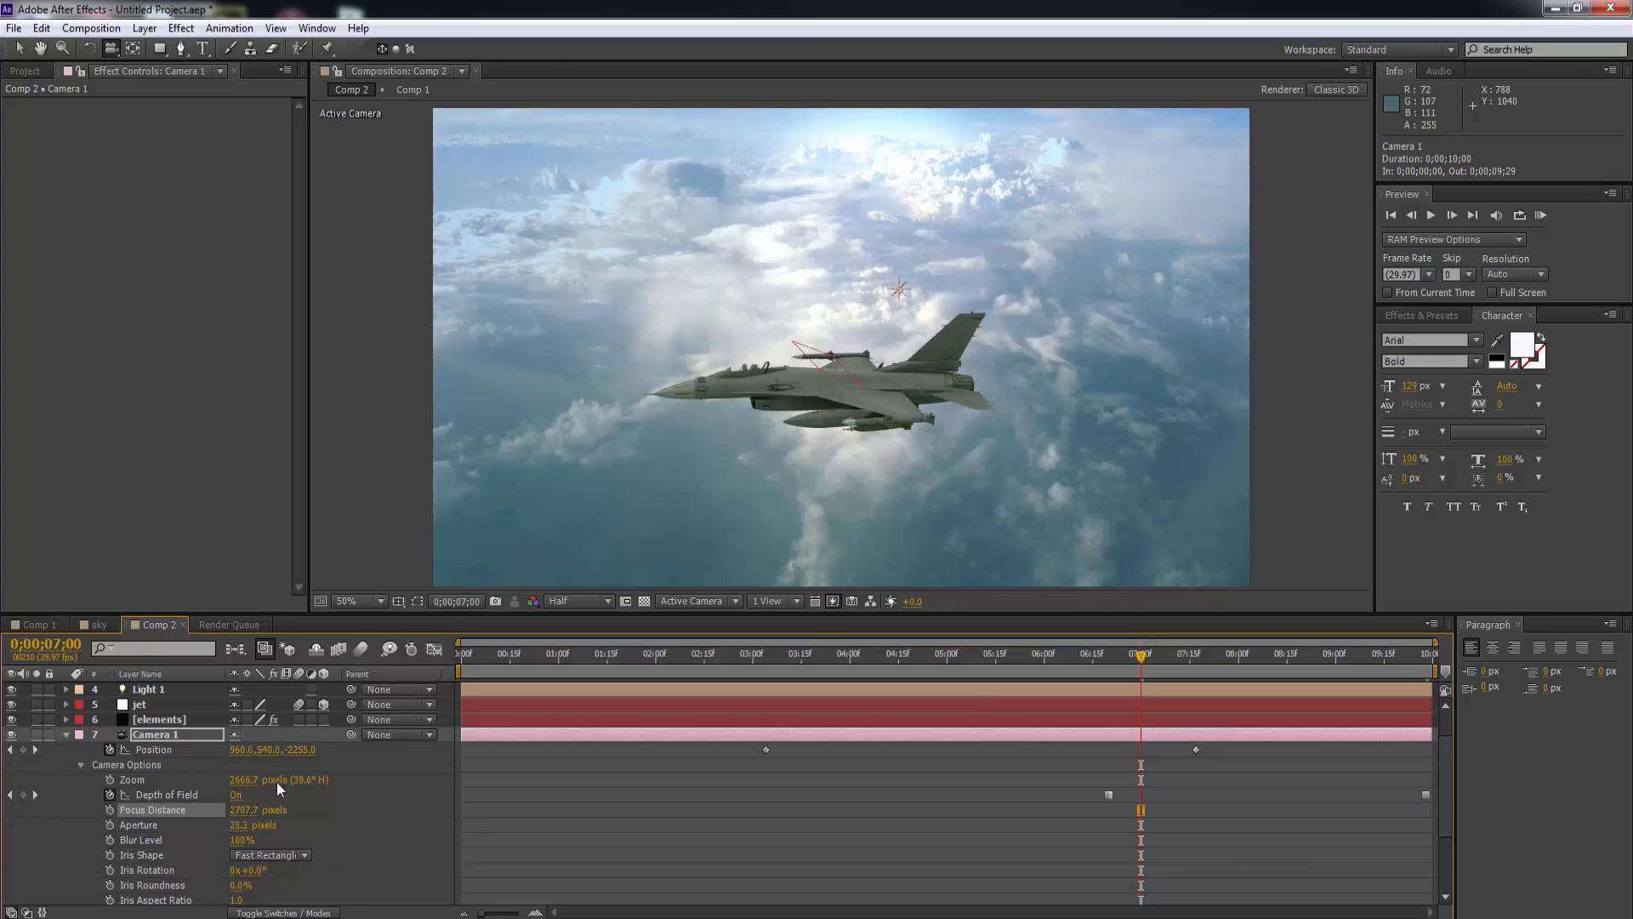
{"action": "left_click", "coordinate": [303, 779]}
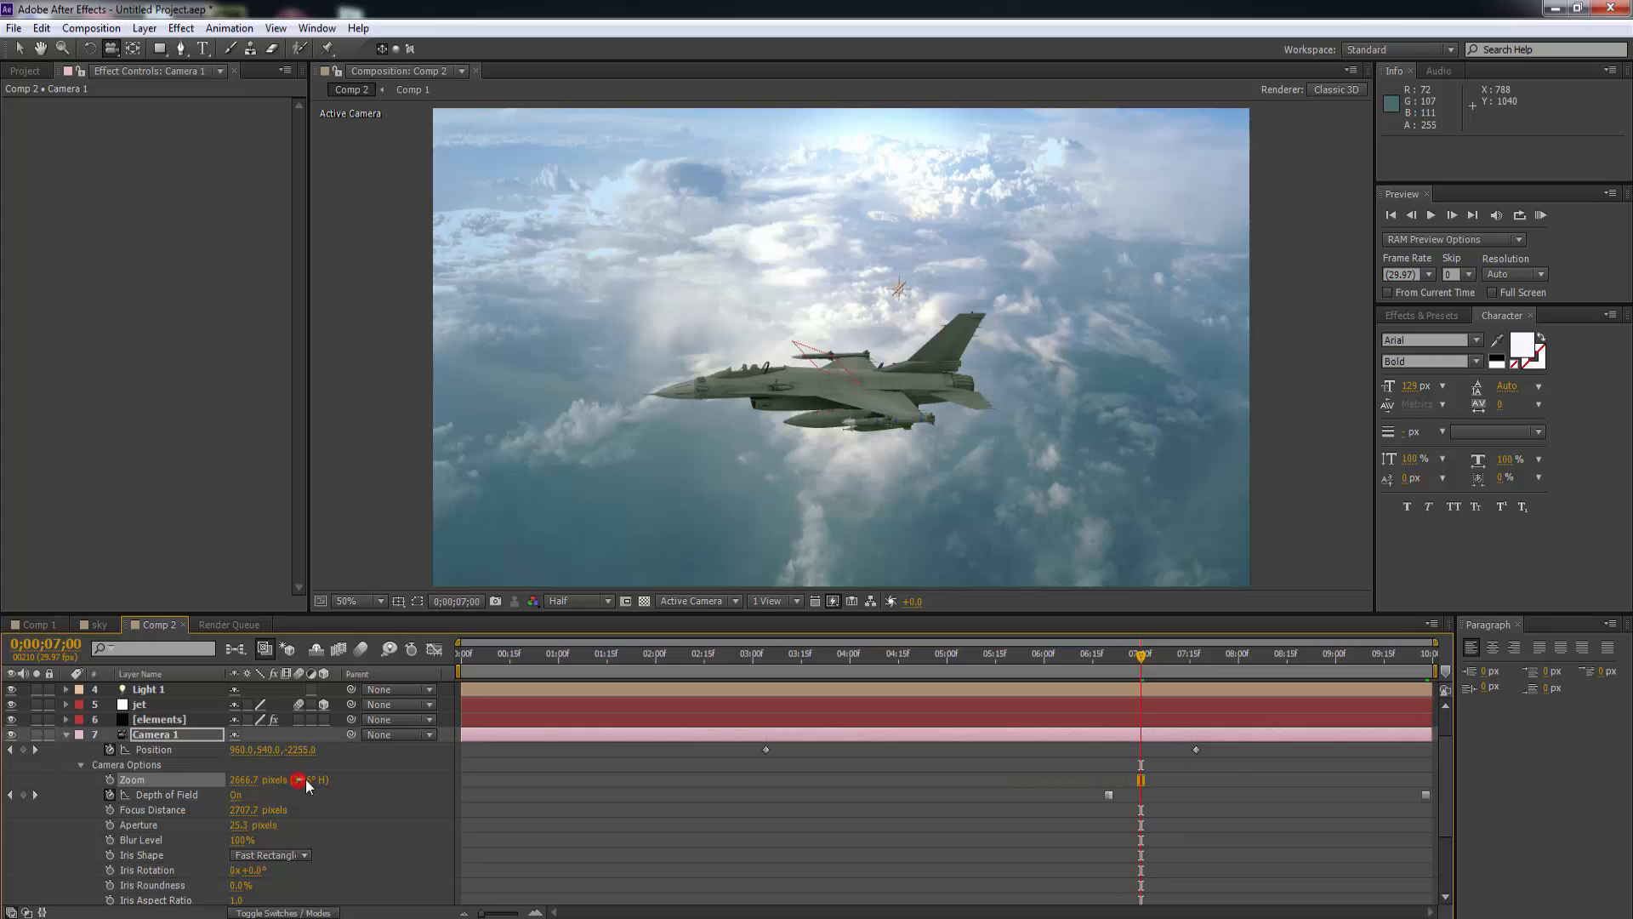
{"action": "left_click_drag", "start_coordinate": [243, 779], "coordinate": [275, 779]}
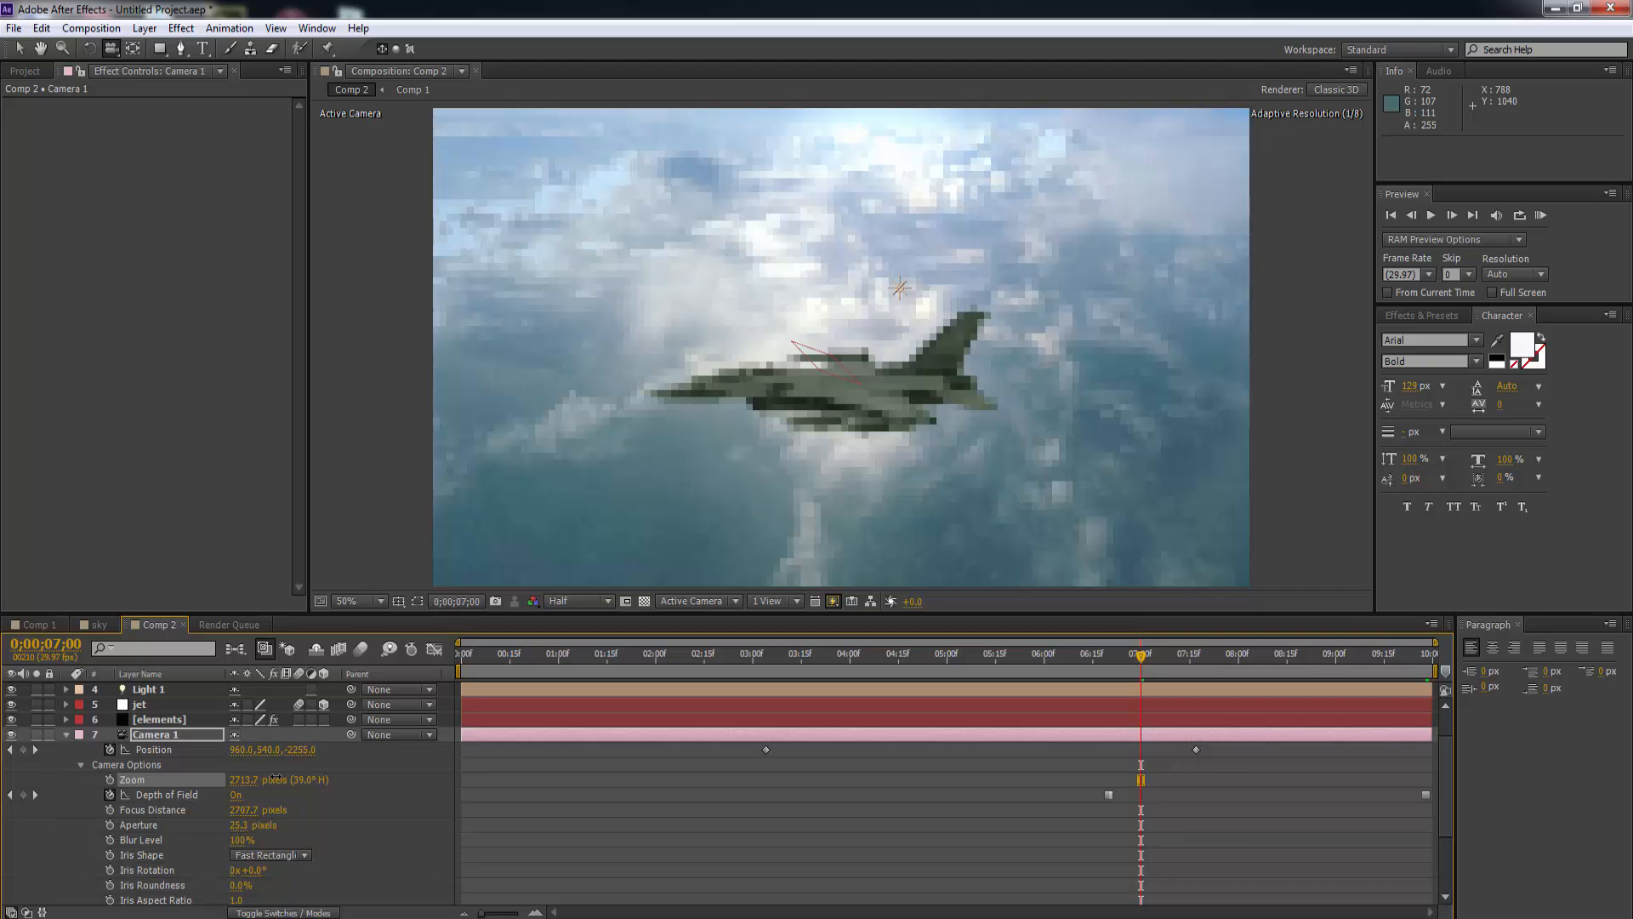
{"action": "left_click", "coordinate": [110, 779]}
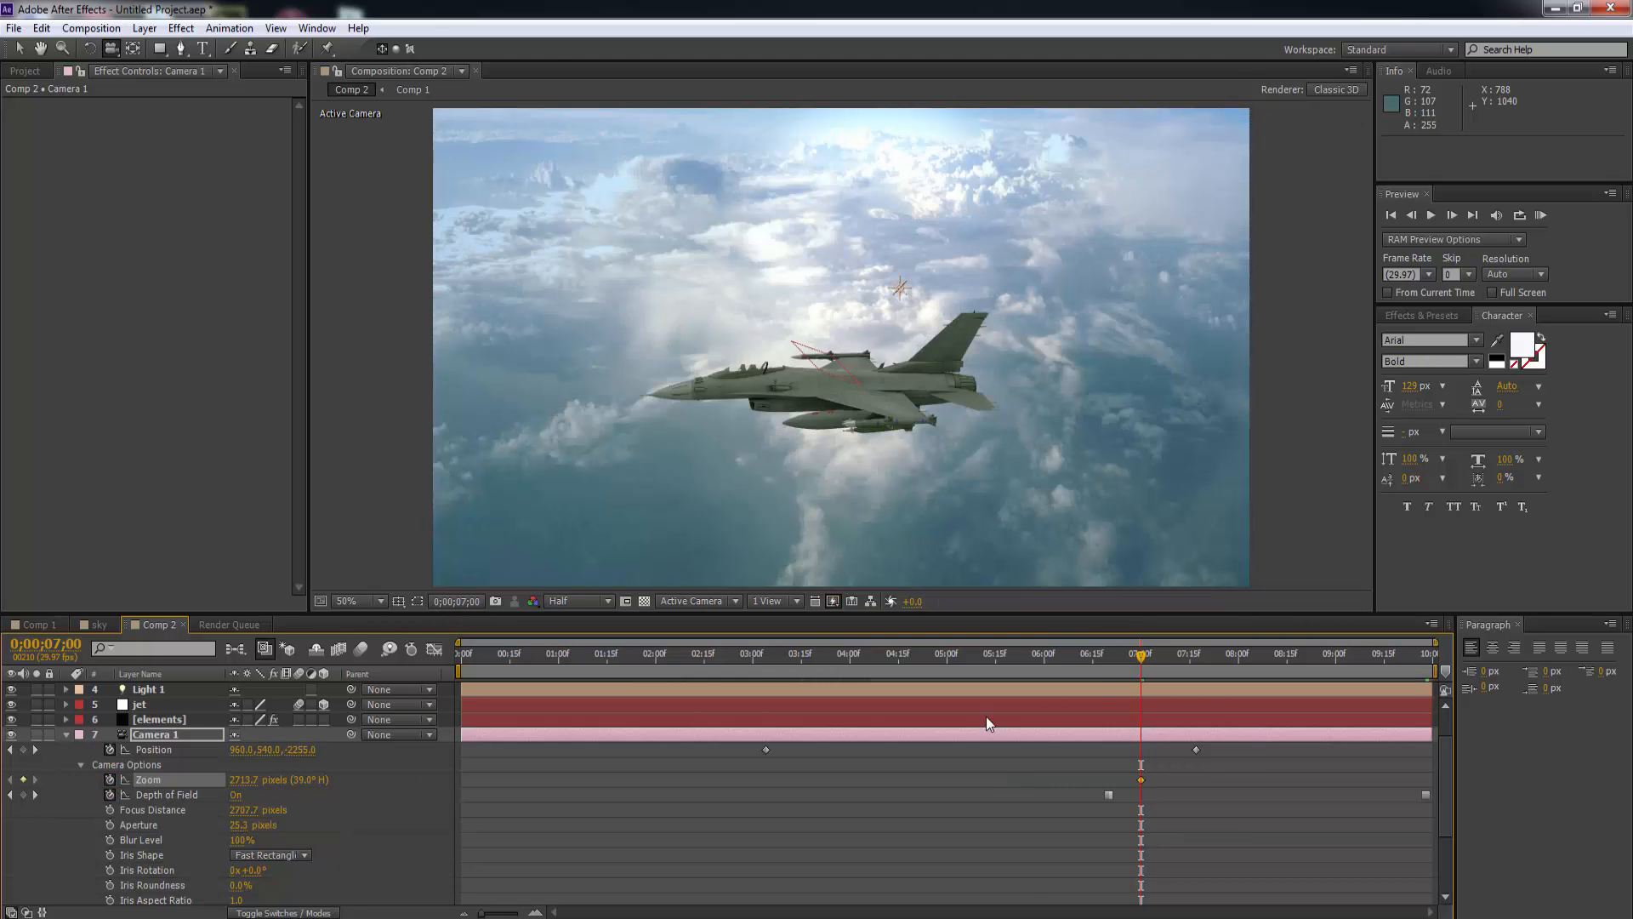
Raise Camera 1's Zoom to 2798.7 pixels at 0;00;09;29 for a second keyframe.
{"action": "left_click_drag", "start_coordinate": [1217, 658], "coordinate": [1448, 680]}
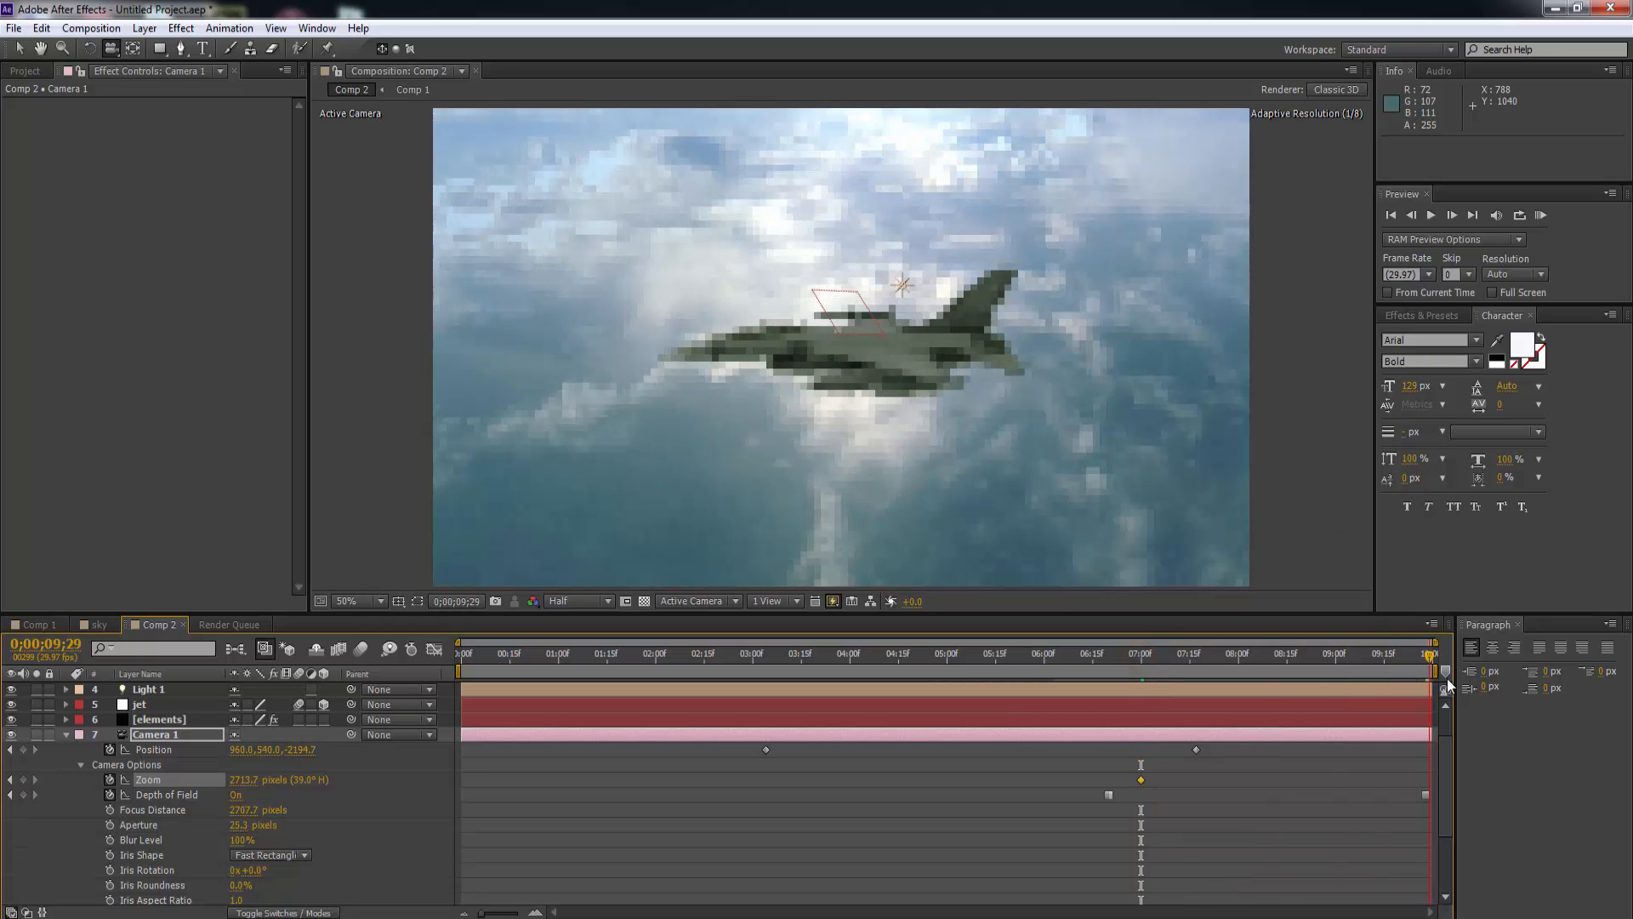
{"action": "left_click", "coordinate": [244, 779]}
{"action": "left_click_drag", "start_coordinate": [255, 779], "coordinate": [332, 776]}
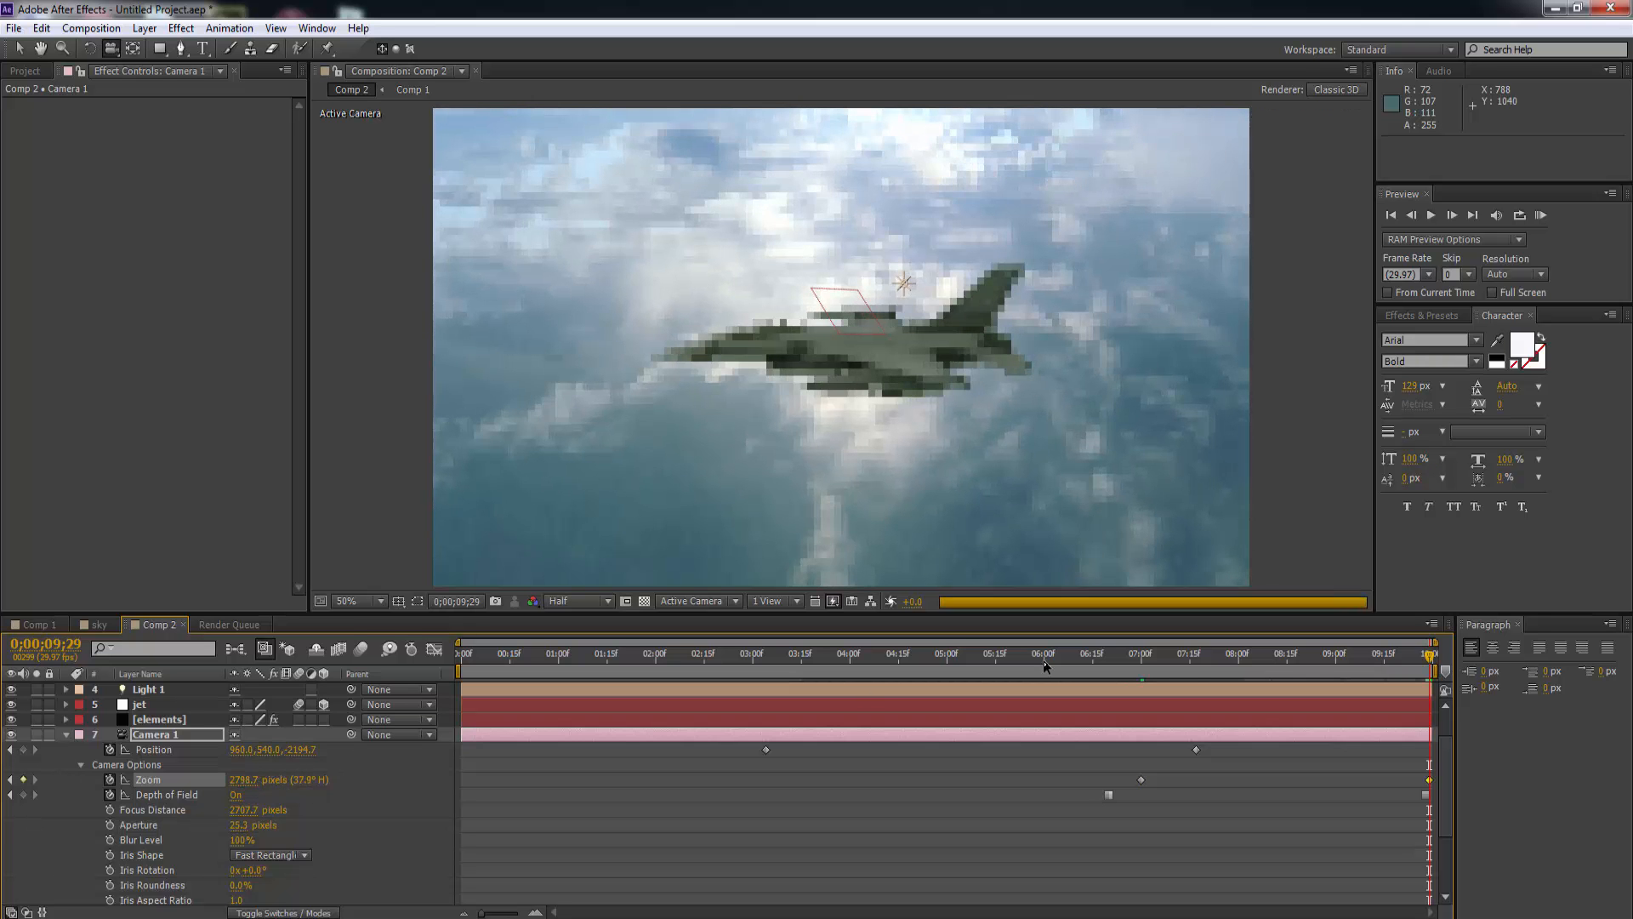
Set Camera 1's Highlight Saturation to 13.0 at 0;00;07;22.
{"action": "left_click_drag", "start_coordinate": [1430, 657], "coordinate": [1211, 717]}
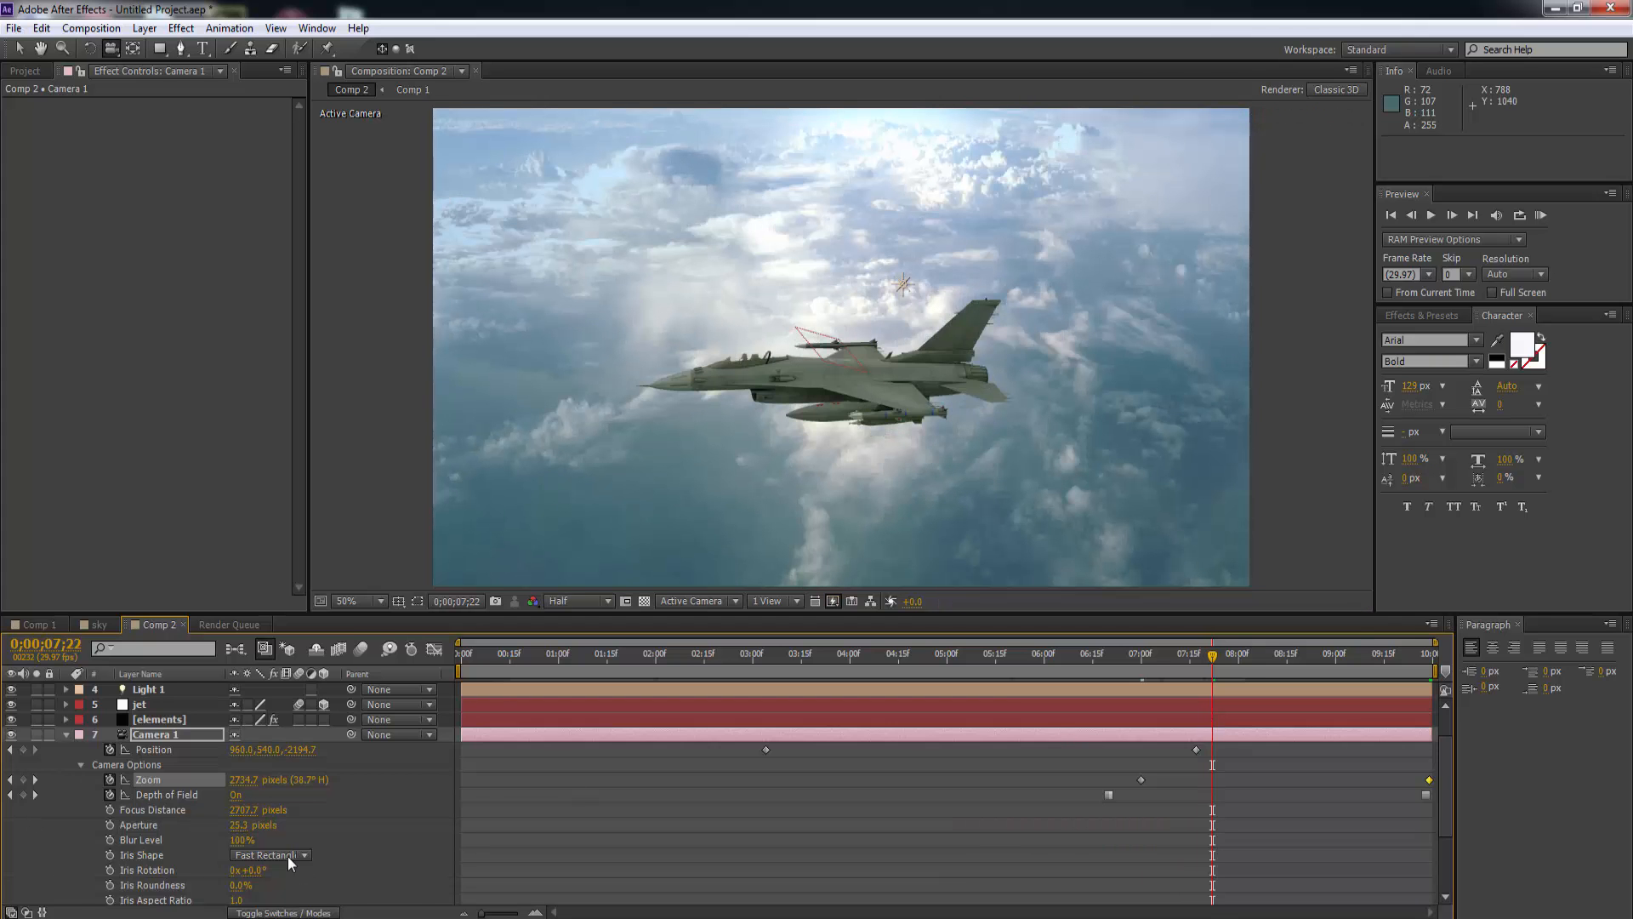
{"action": "scroll", "coordinate": [288, 856], "scroll_direction": "down", "scroll_amount": 3}
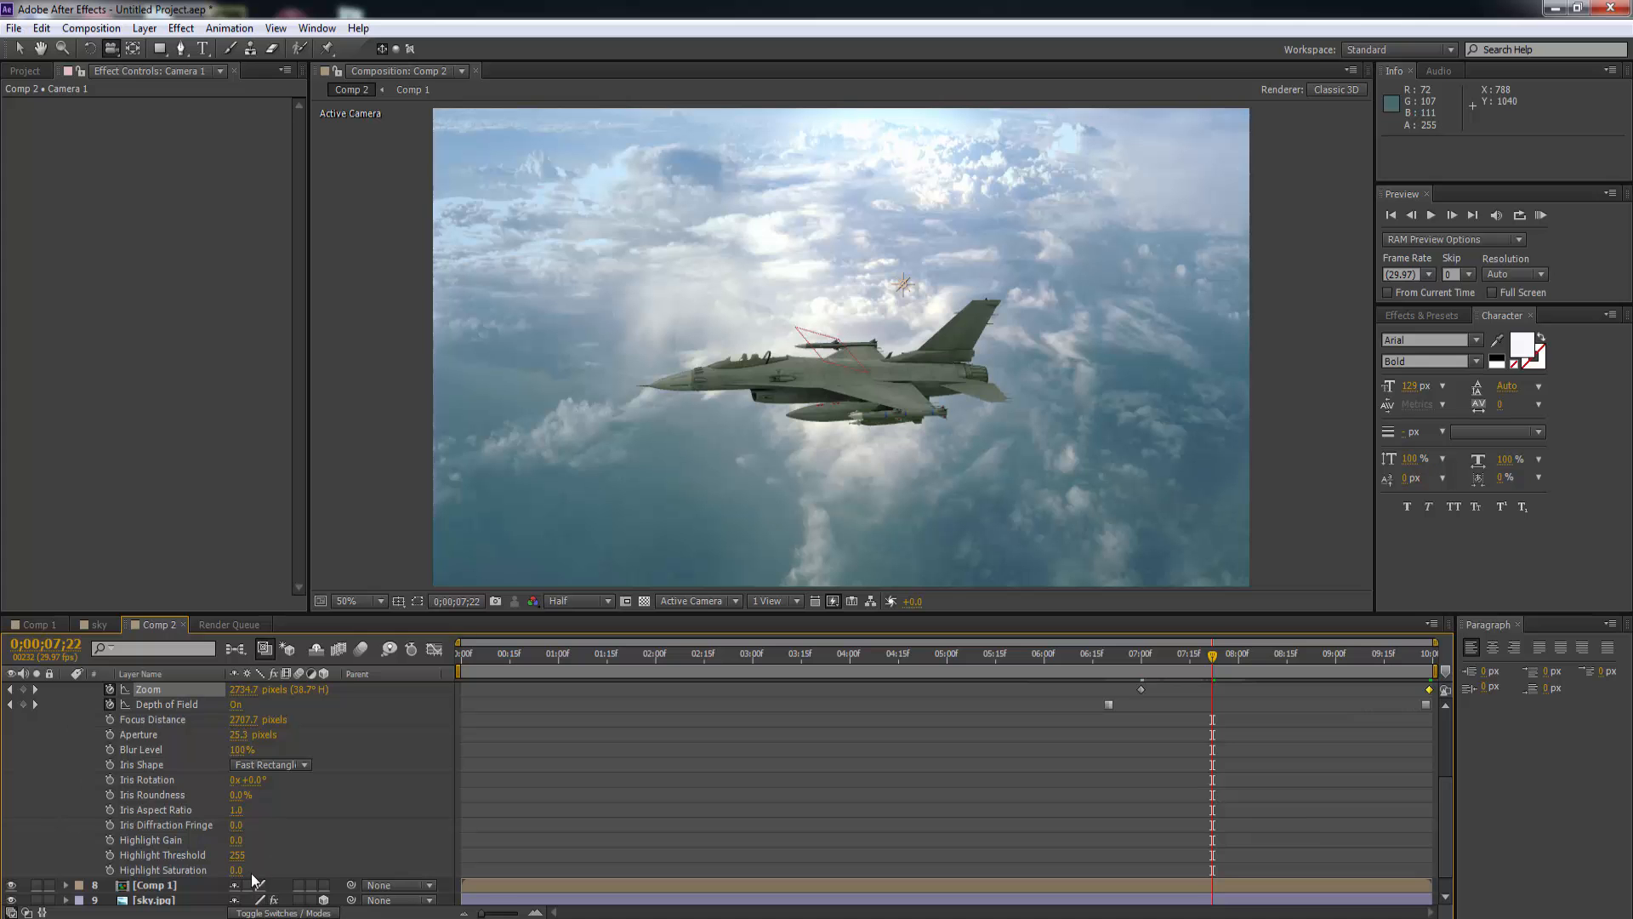
{"action": "left_click_drag", "start_coordinate": [236, 869], "coordinate": [247, 870]}
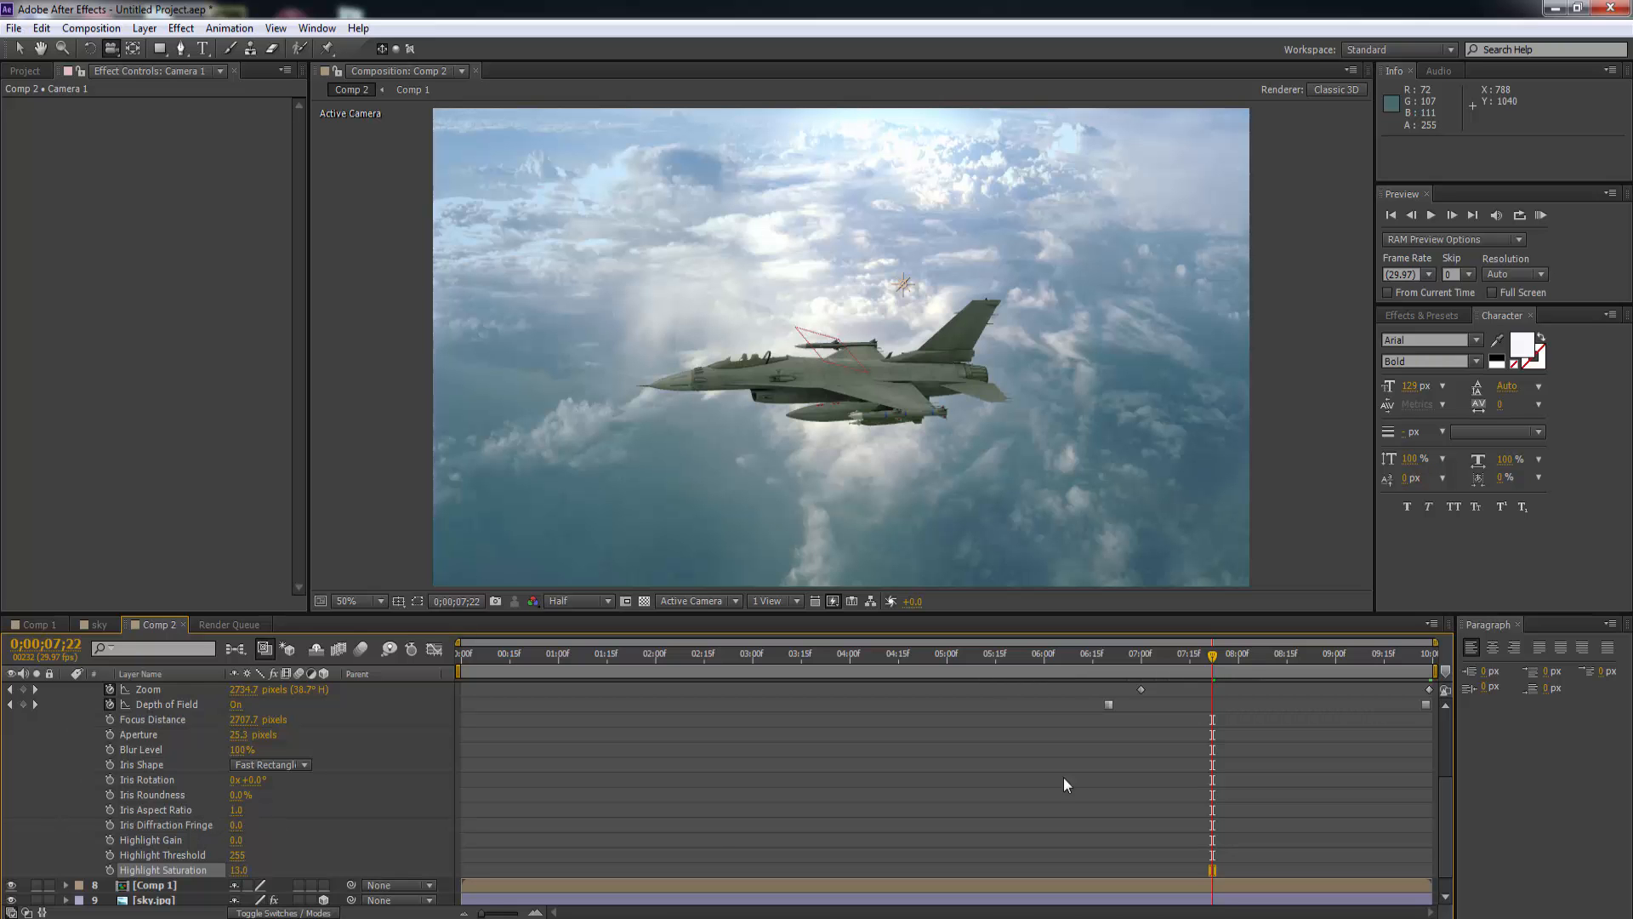
Set Comp 2's preview resolution to Full and collapse Camera 1's properties.
{"action": "left_click_drag", "start_coordinate": [1212, 659], "coordinate": [1119, 679]}
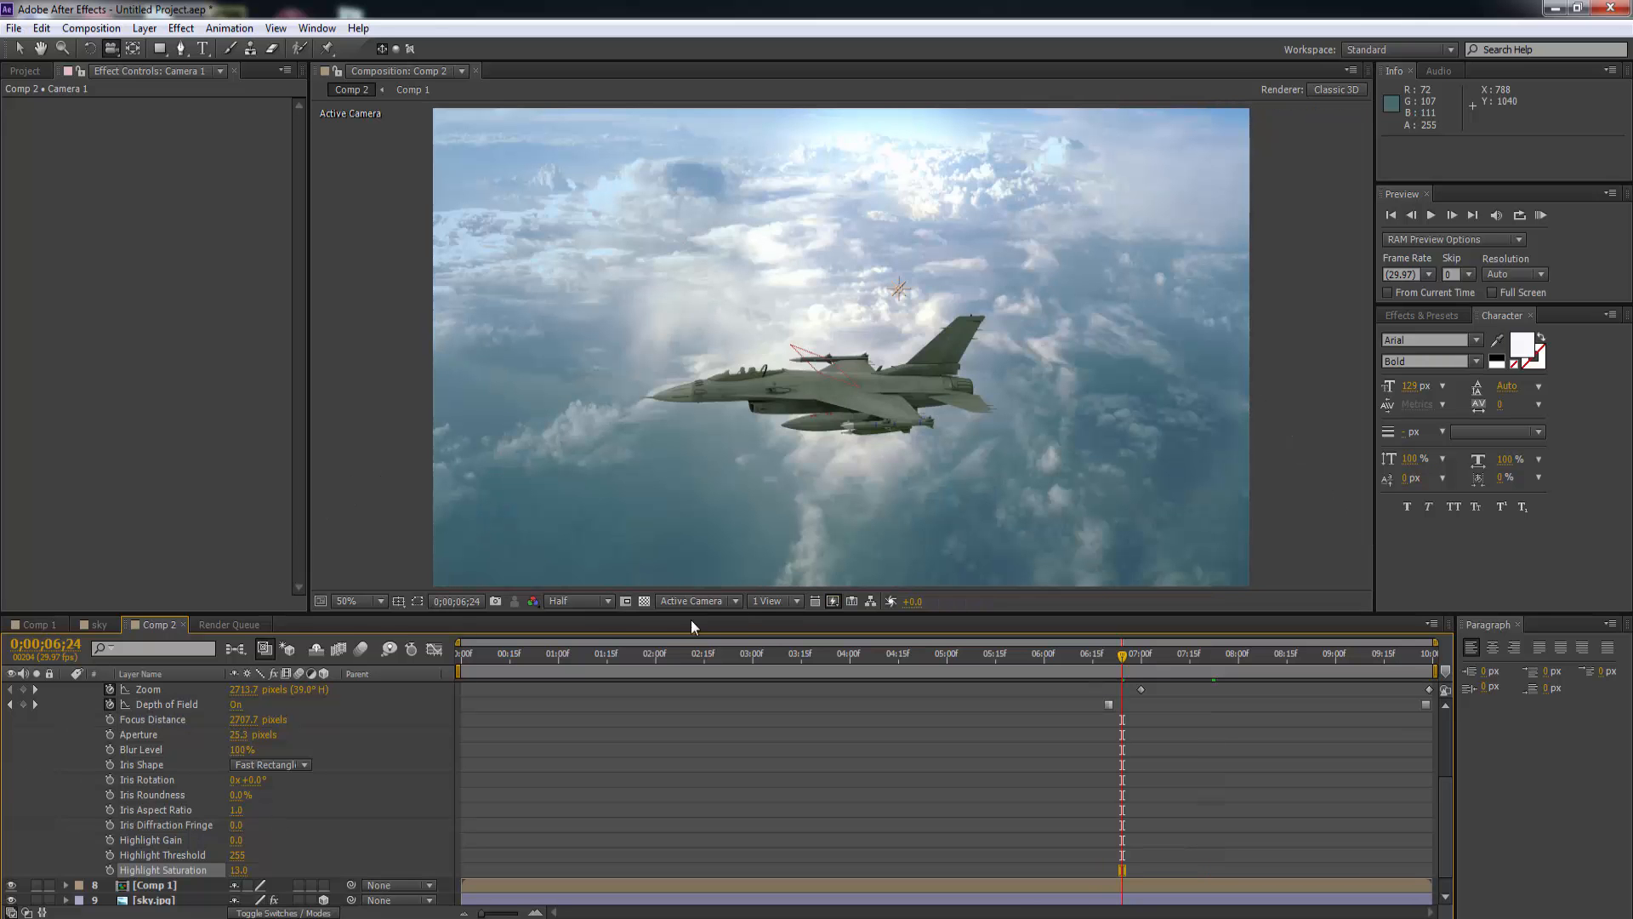
{"action": "left_click", "coordinate": [606, 600]}
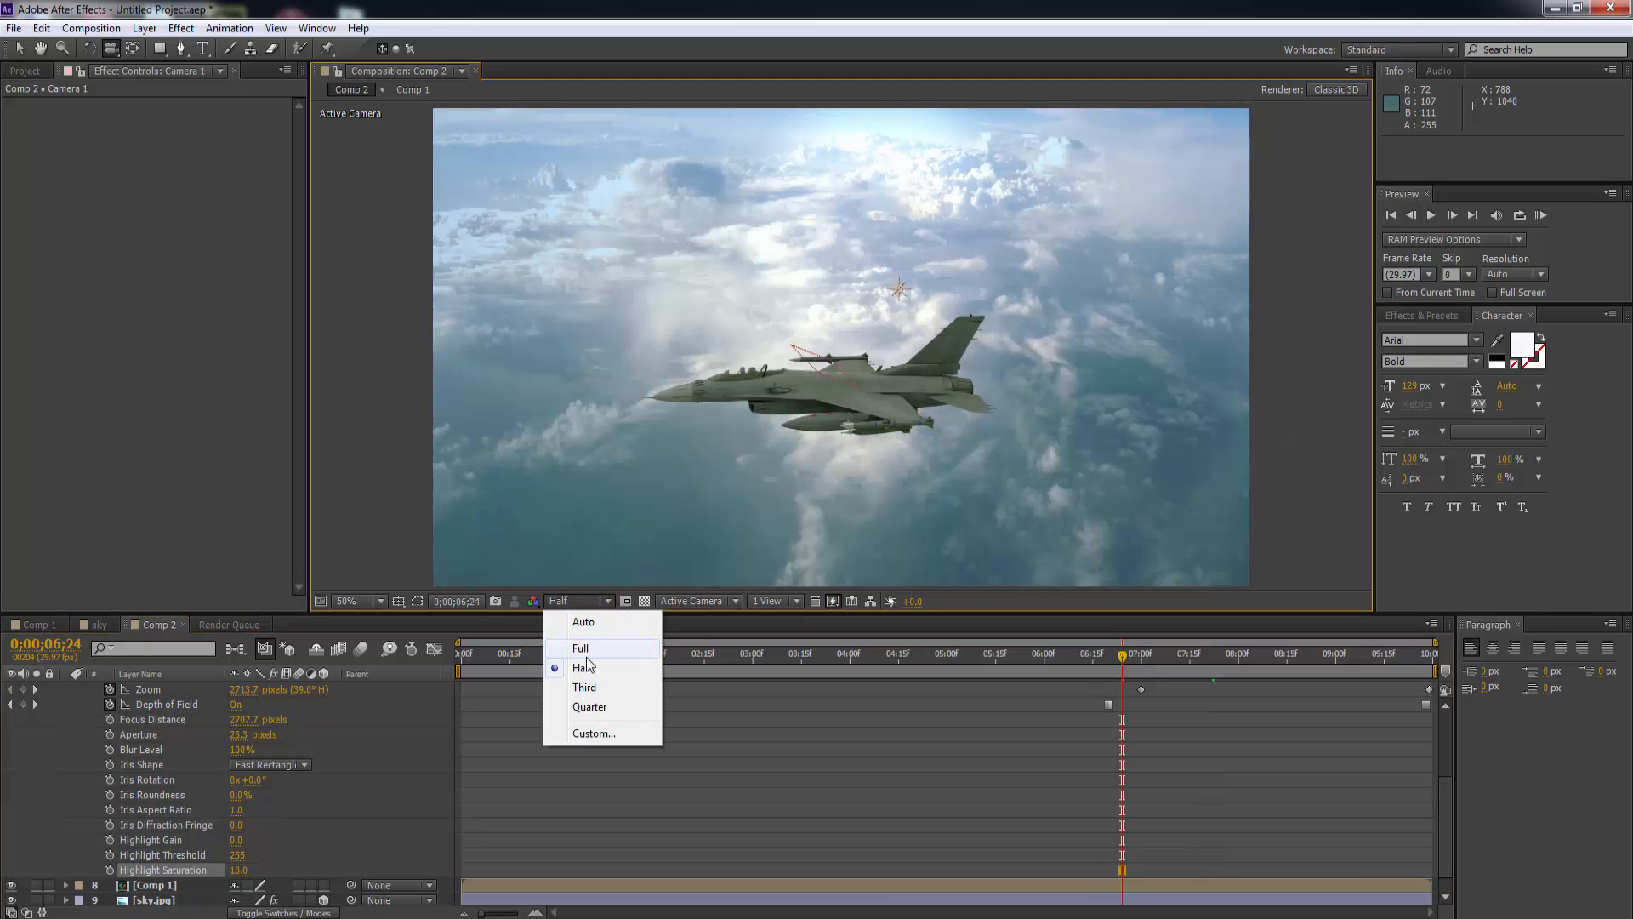
{"action": "left_click", "coordinate": [582, 648]}
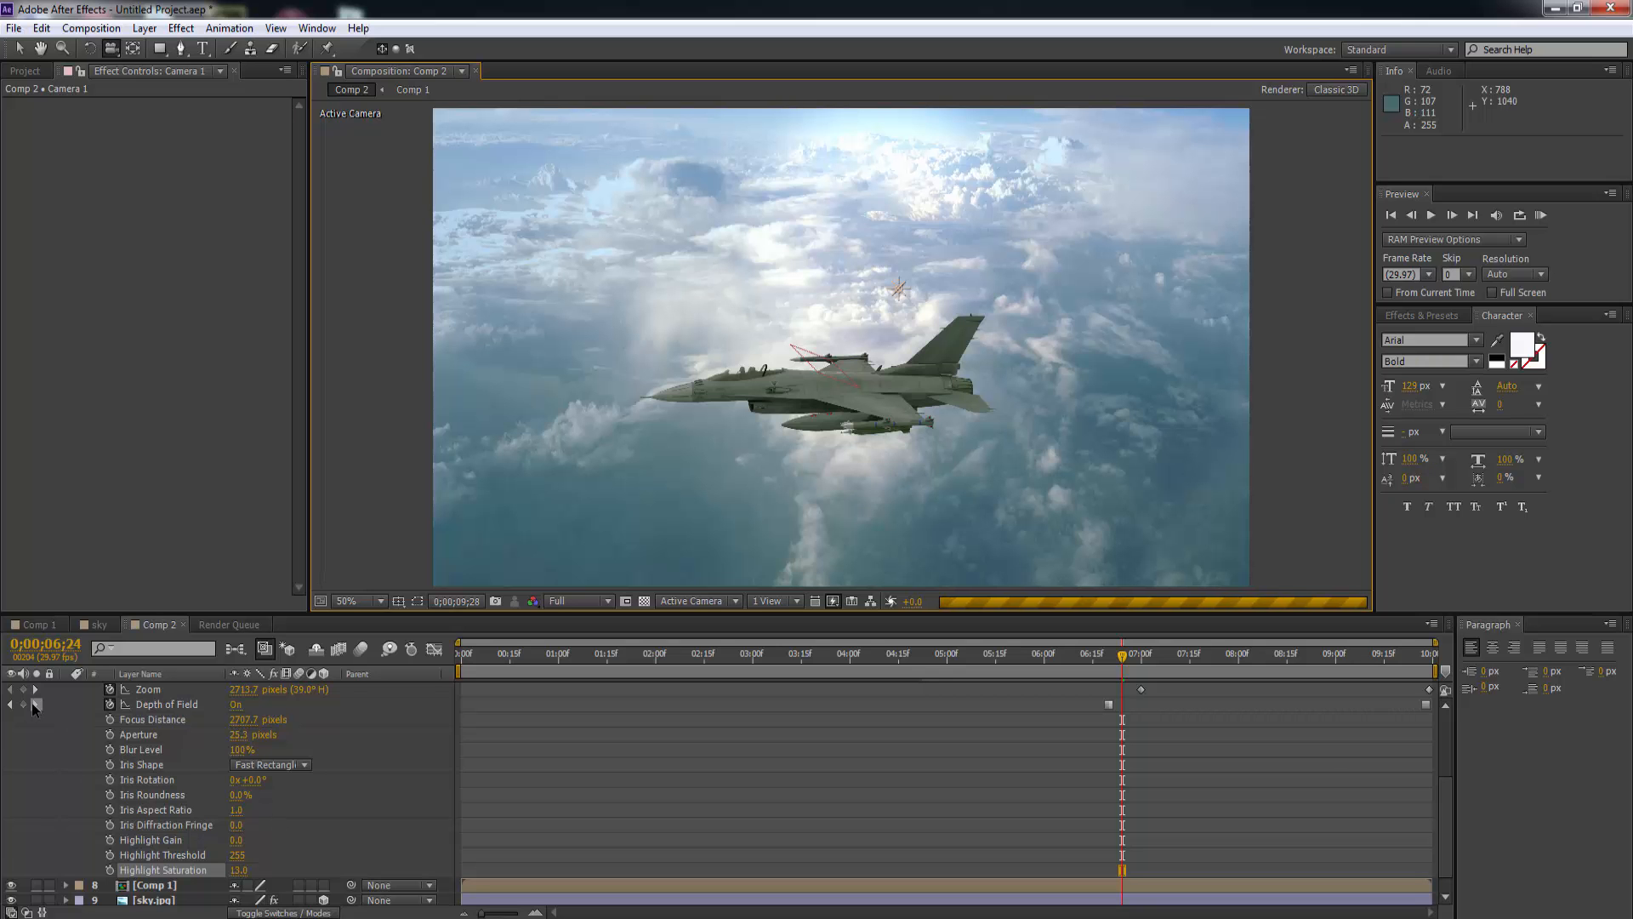
{"action": "scroll", "coordinate": [37, 732], "scroll_direction": "up", "scroll_amount": 3}
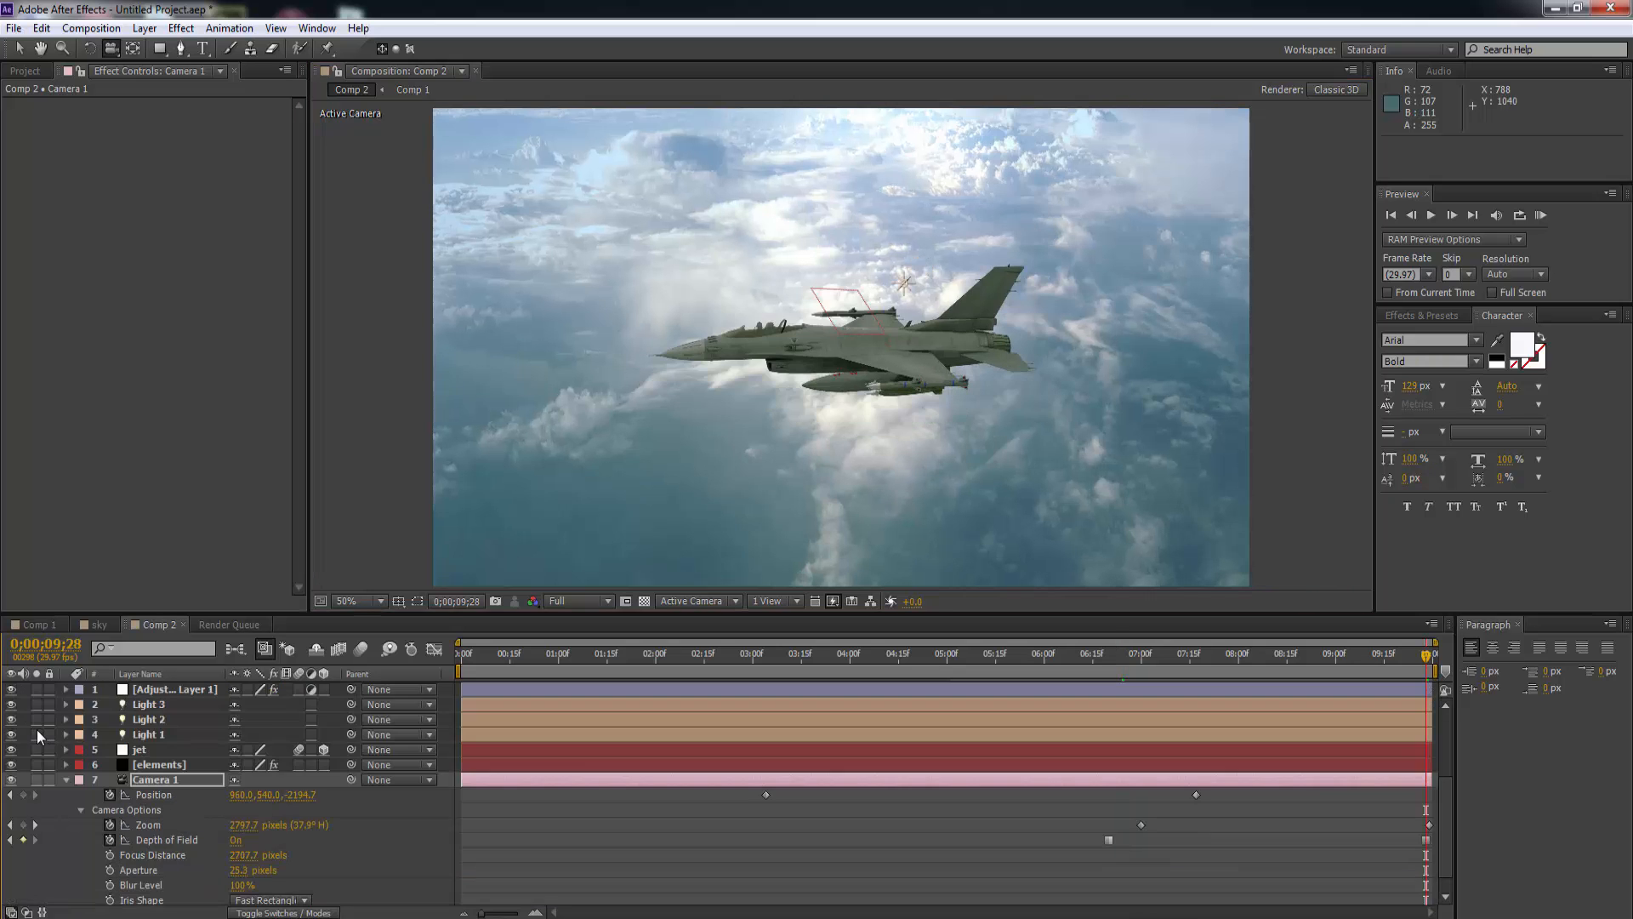
{"action": "left_click", "coordinate": [68, 779]}
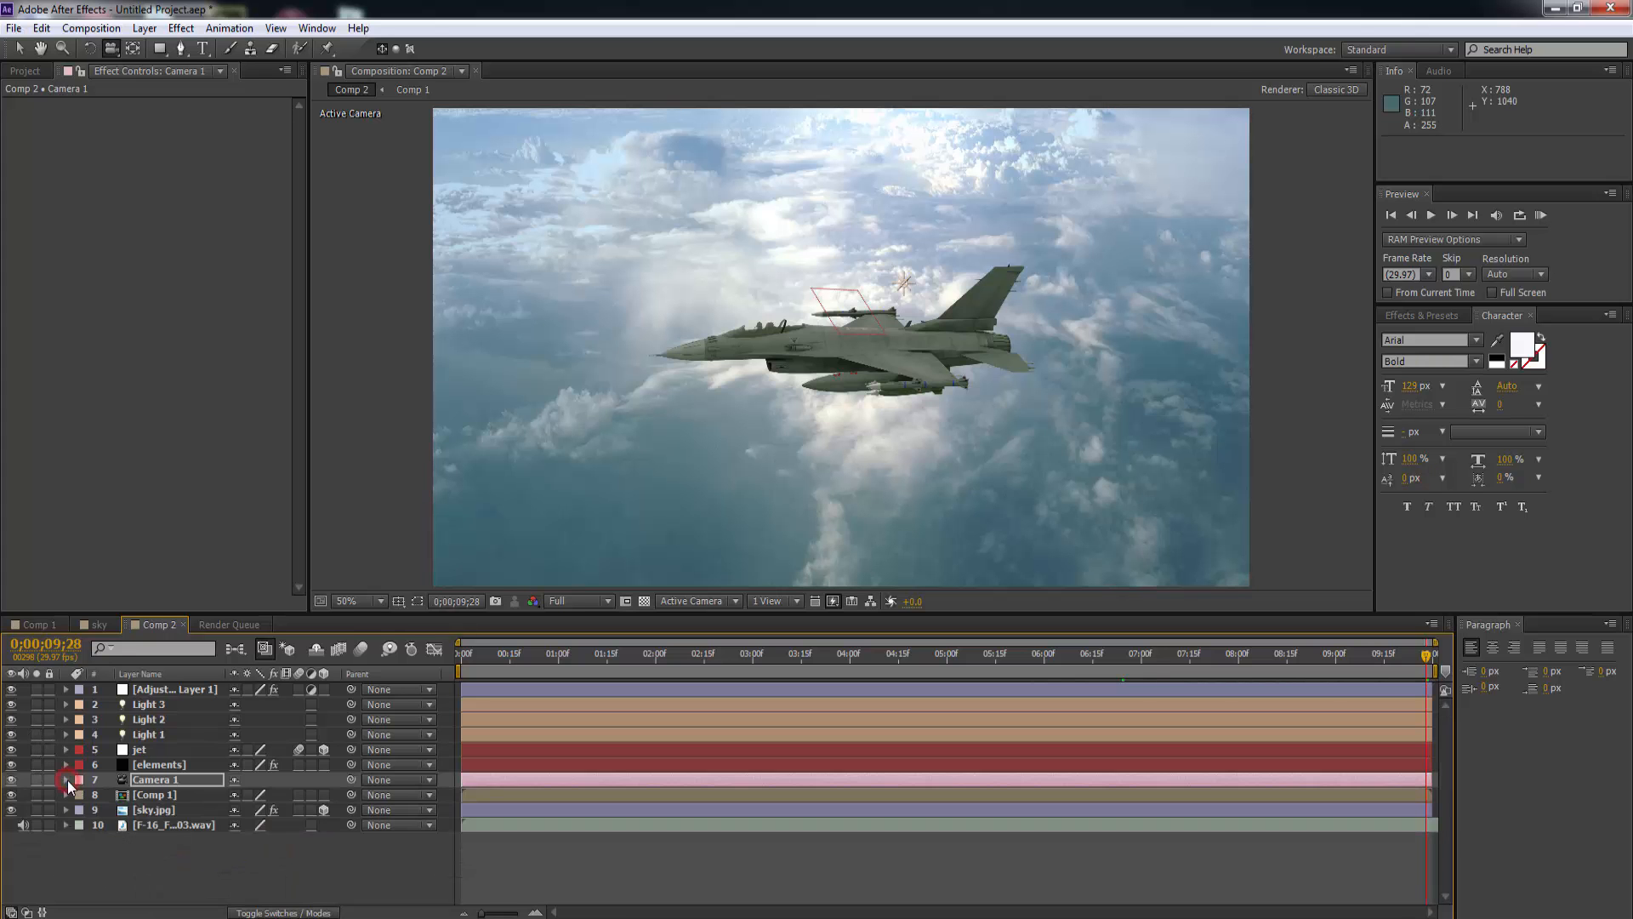
Enable motion blur for the elements layer and return the current time to 0;00;00;00.
{"action": "left_click", "coordinate": [143, 766]}
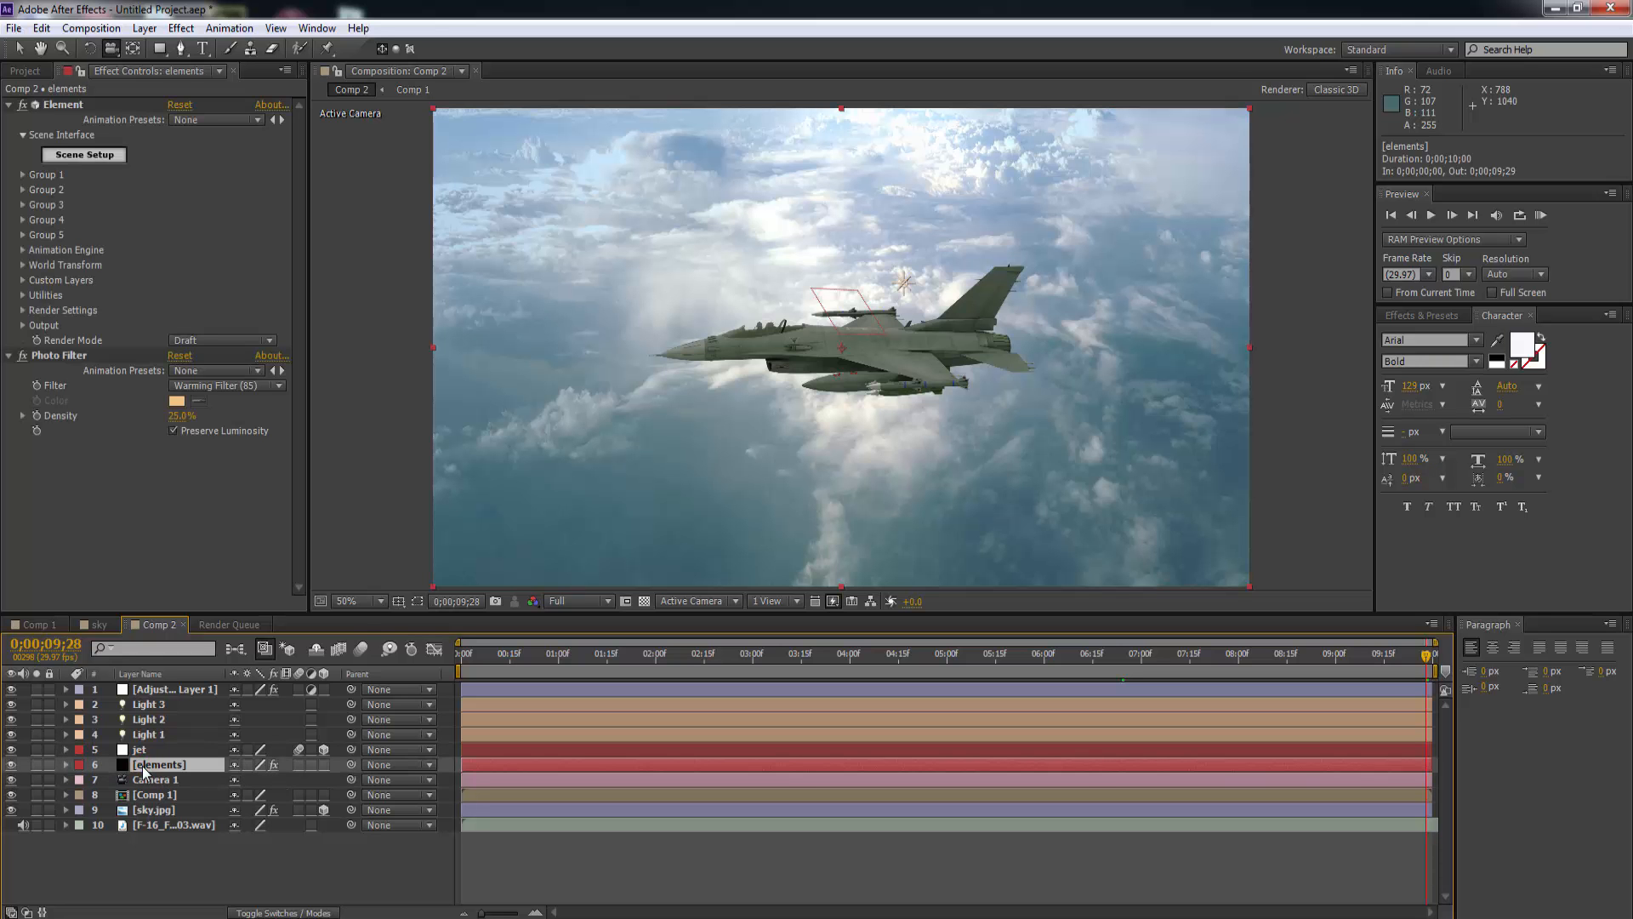
{"action": "right_click", "coordinate": [142, 765]}
{"action": "left_click", "coordinate": [184, 851]}
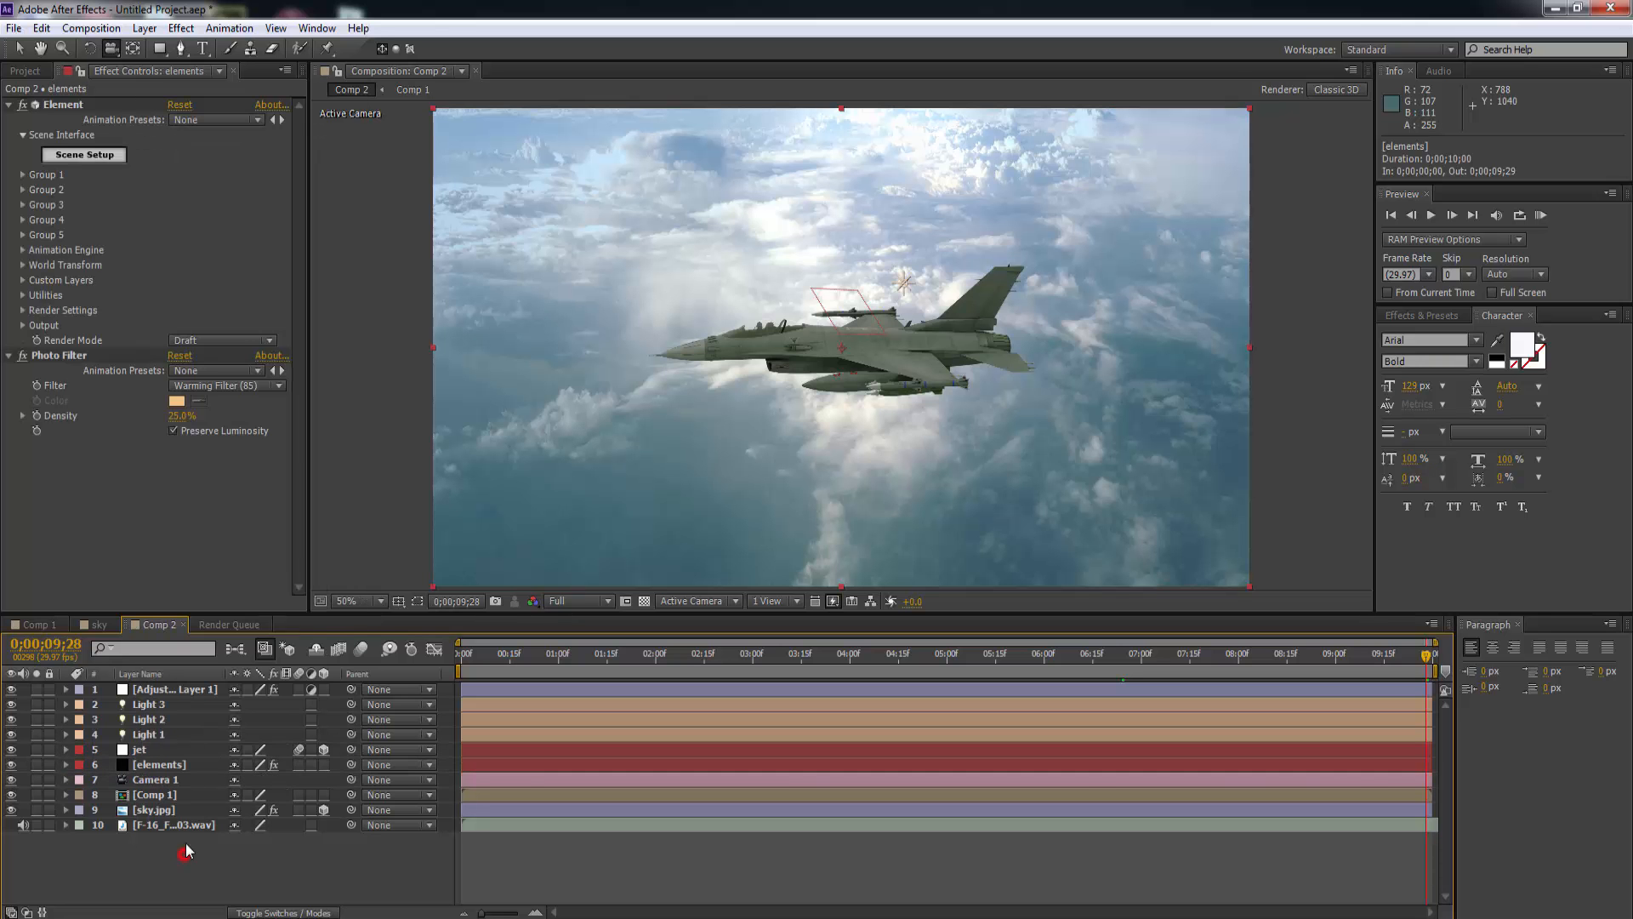
{"action": "left_click", "coordinate": [182, 764]}
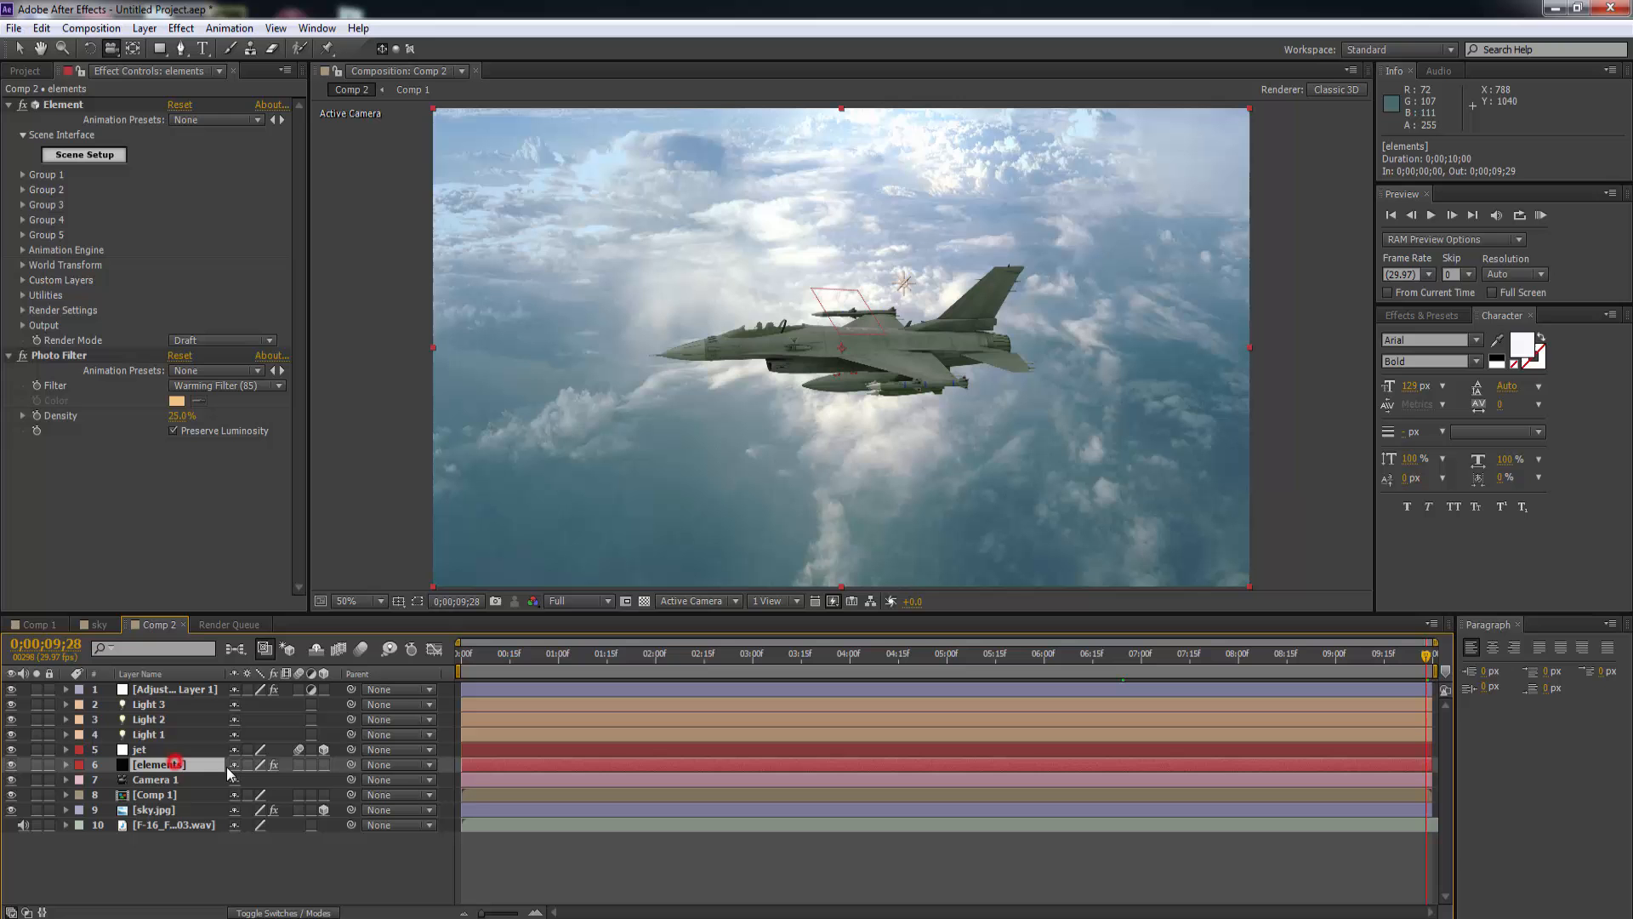
{"action": "left_click", "coordinate": [297, 764]}
{"action": "left_click_drag", "start_coordinate": [1427, 664], "coordinate": [443, 677]}
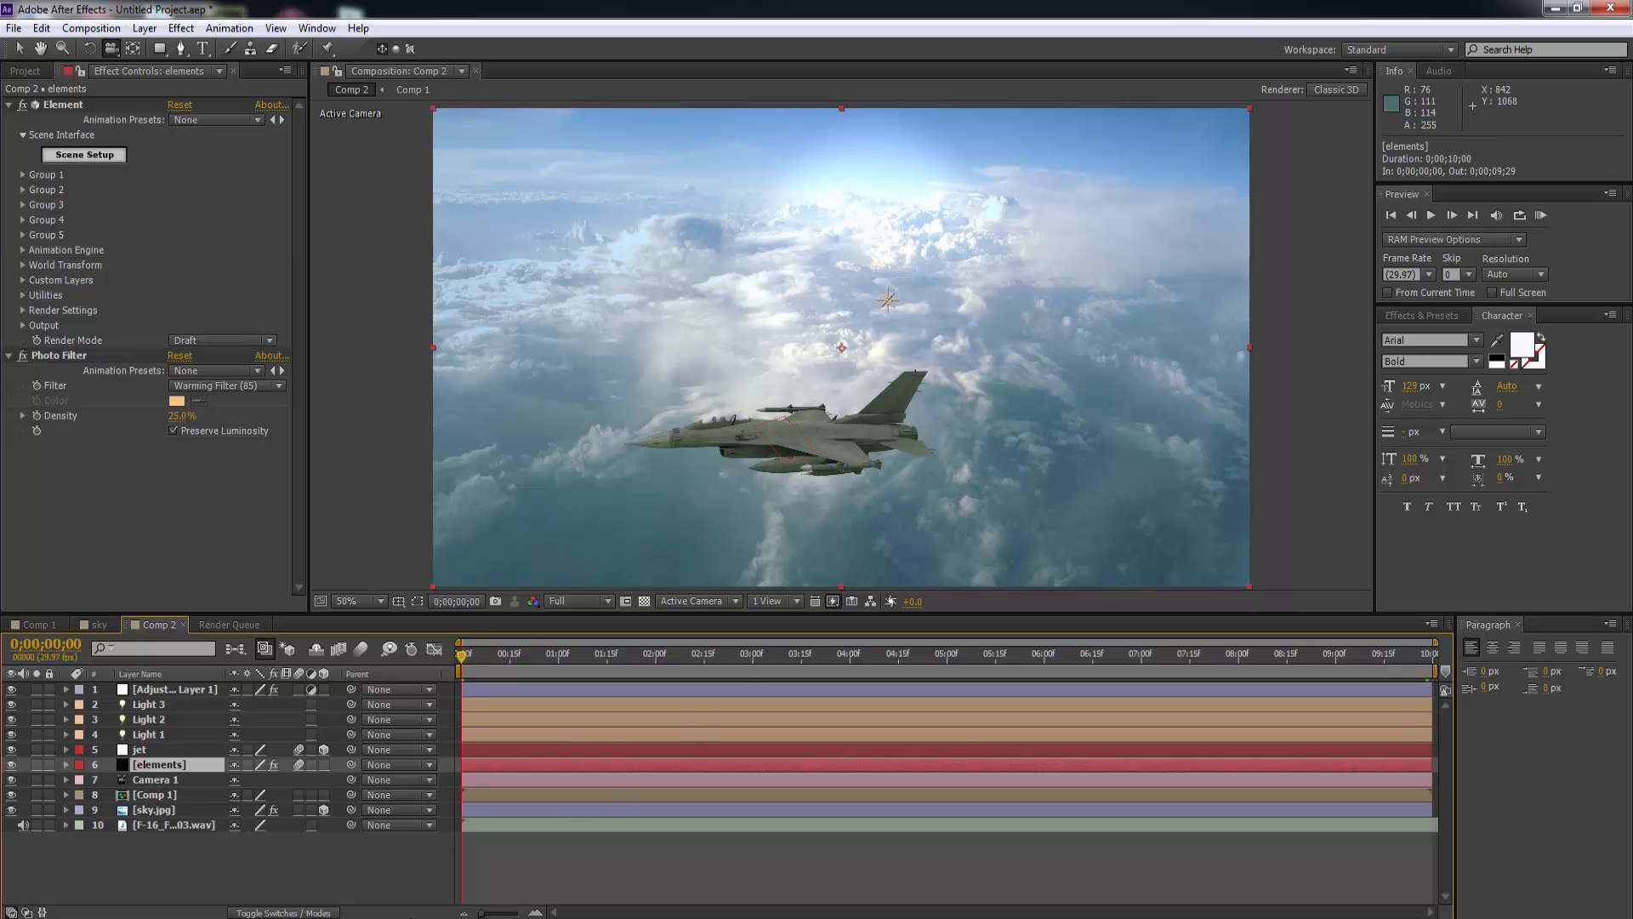
{"action": "left_click", "coordinate": [400, 859]}
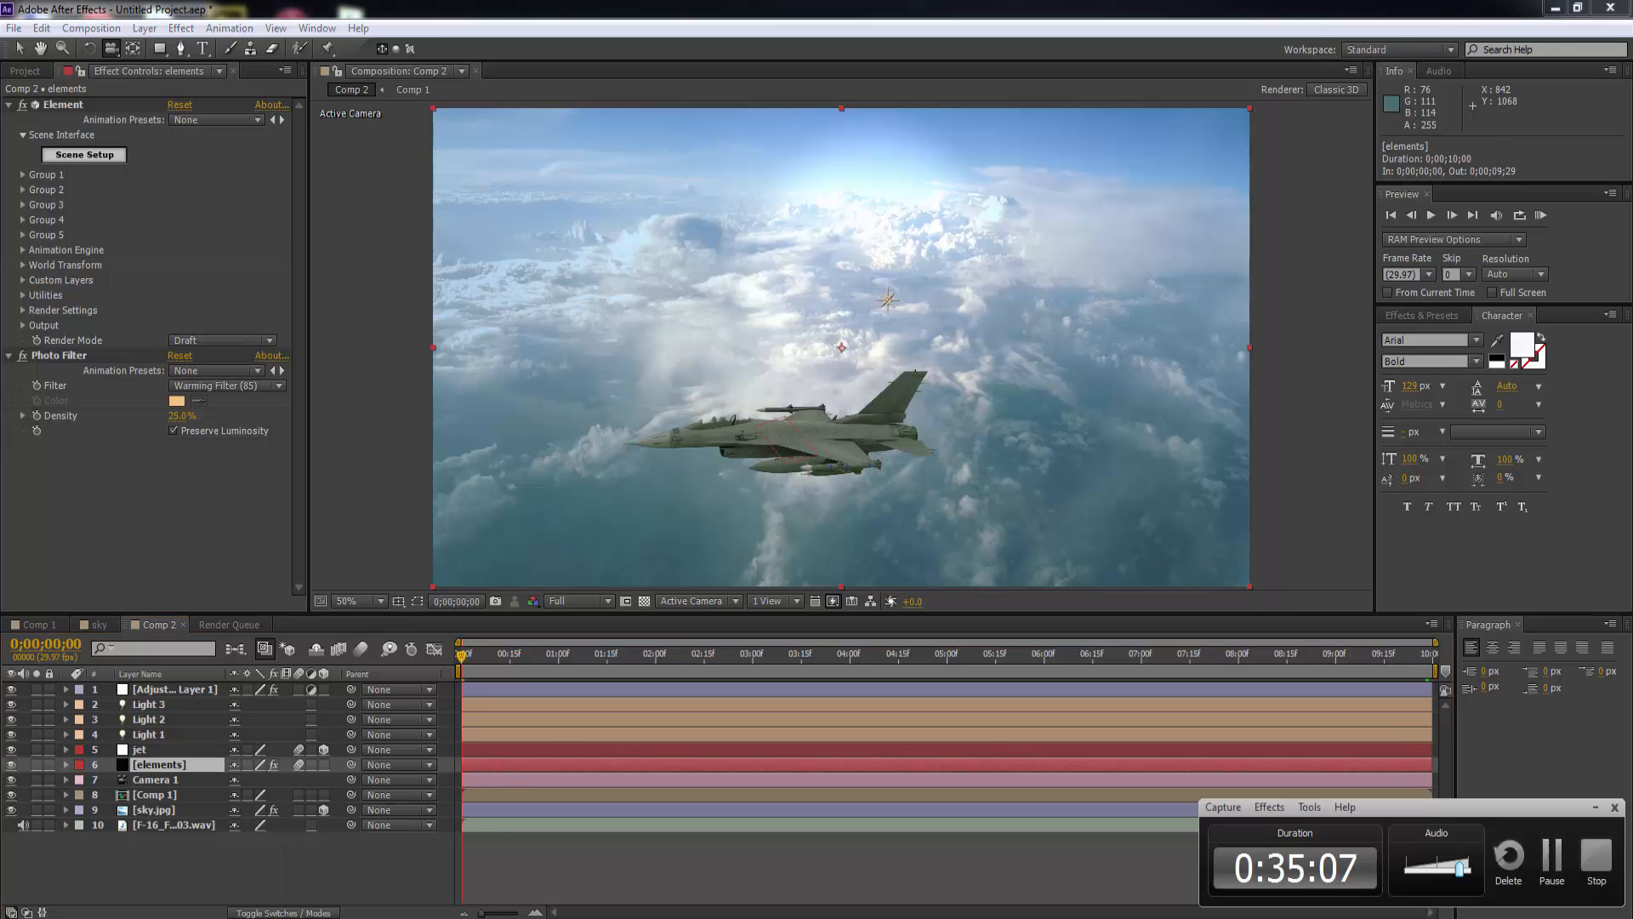
{"action": "left_click", "coordinate": [1552, 854]}
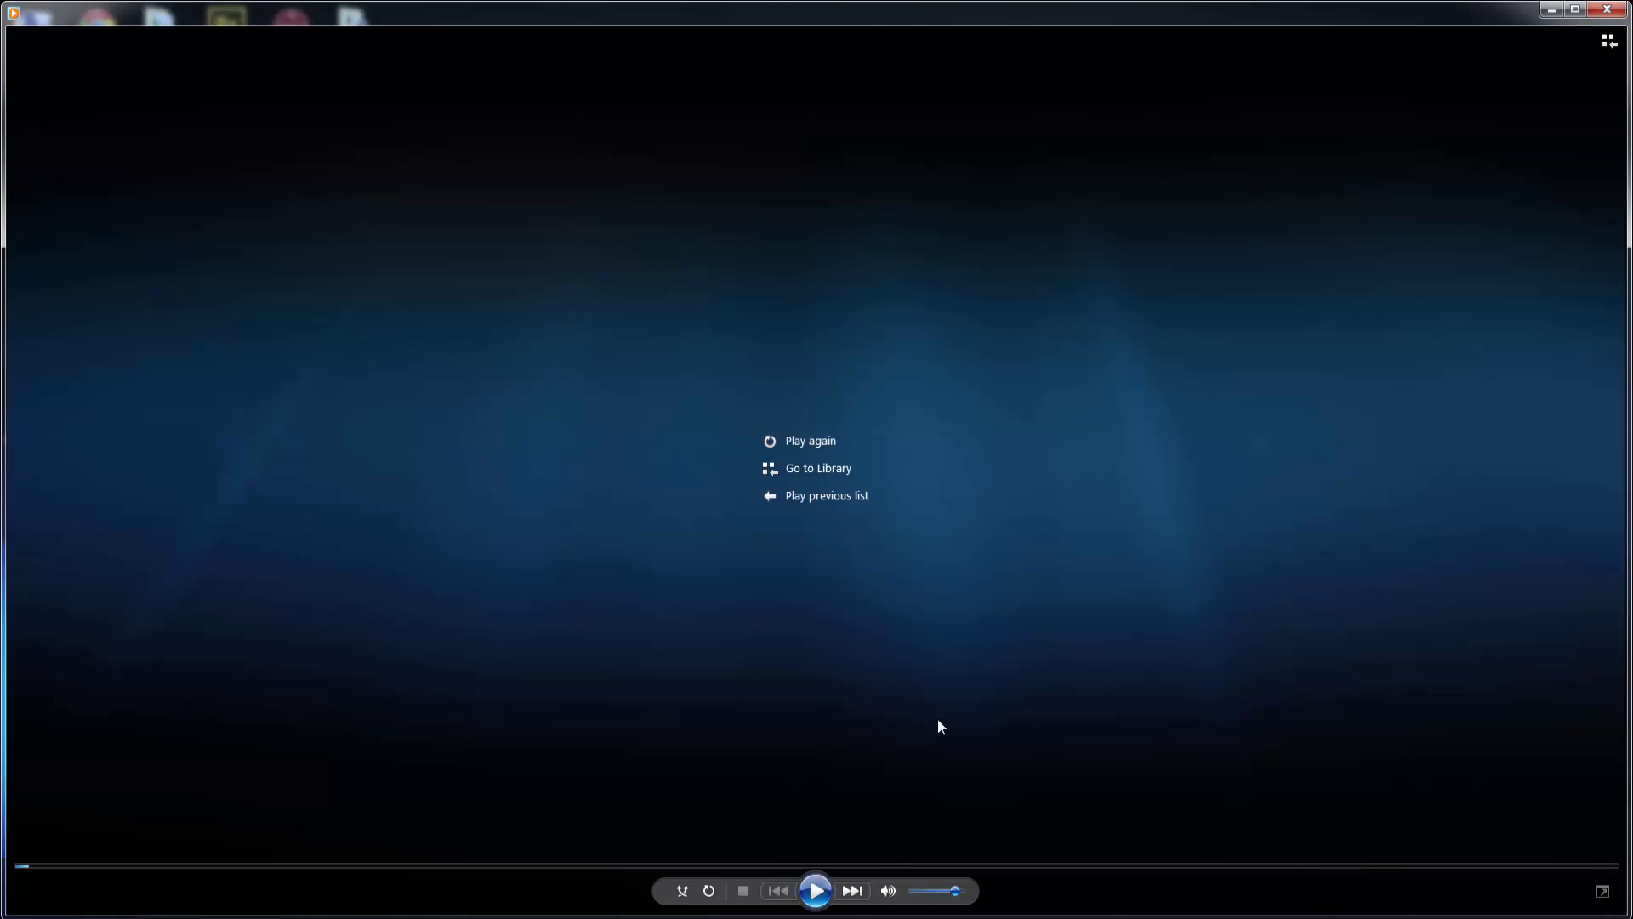
Play the video in the media player and close the player.
{"action": "left_click", "coordinate": [815, 890]}
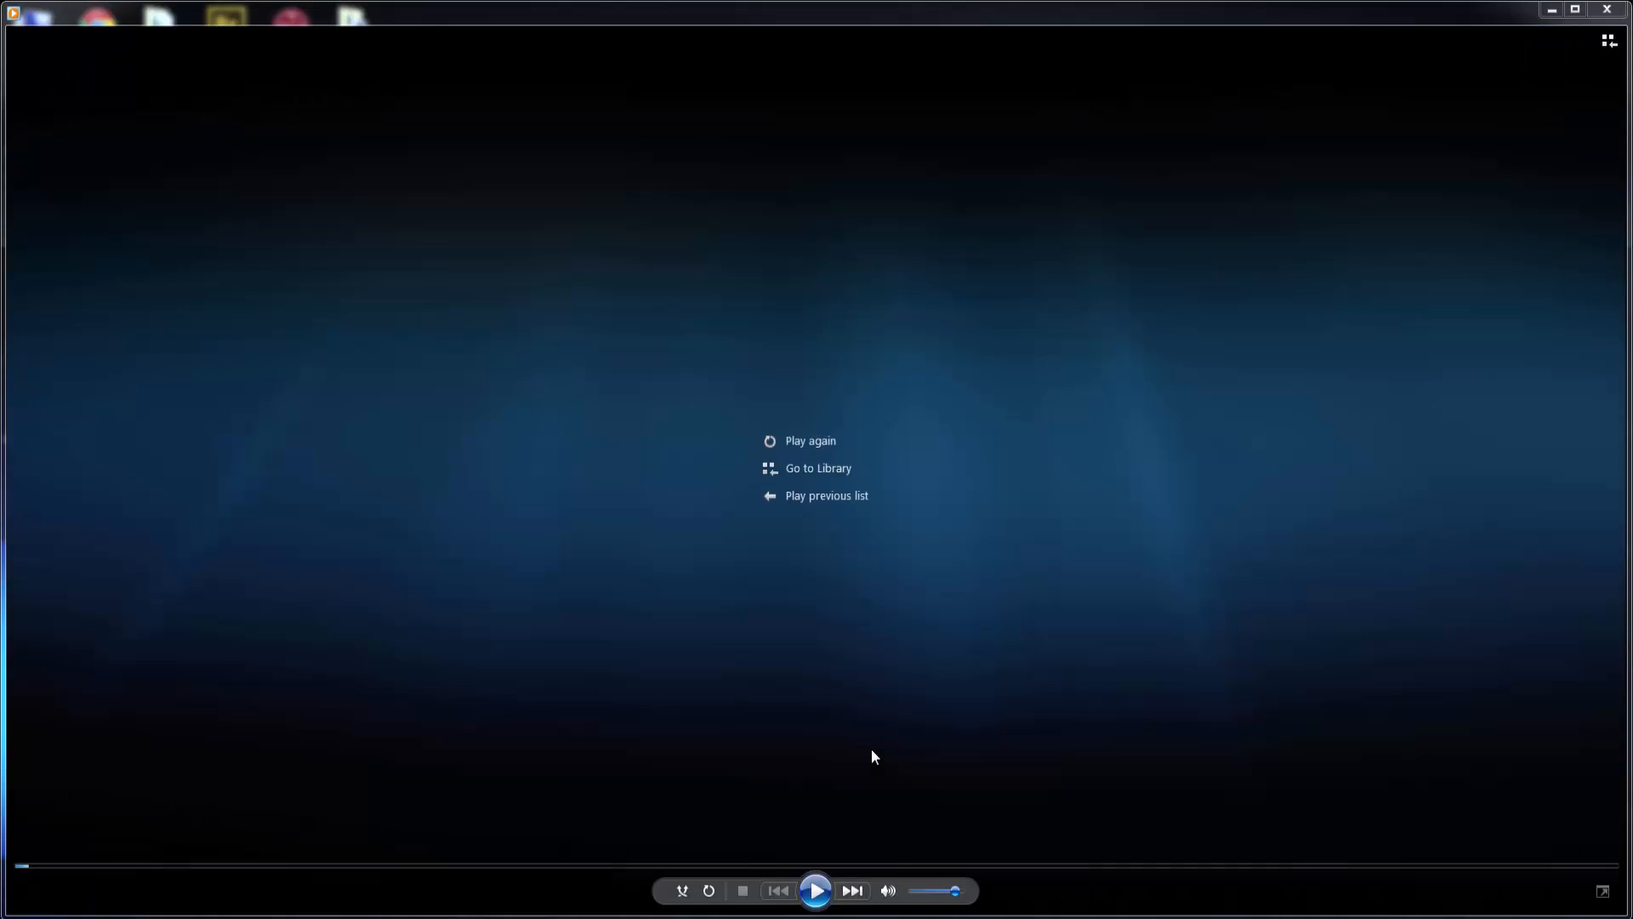
{"action": "left_click", "coordinate": [1606, 9]}
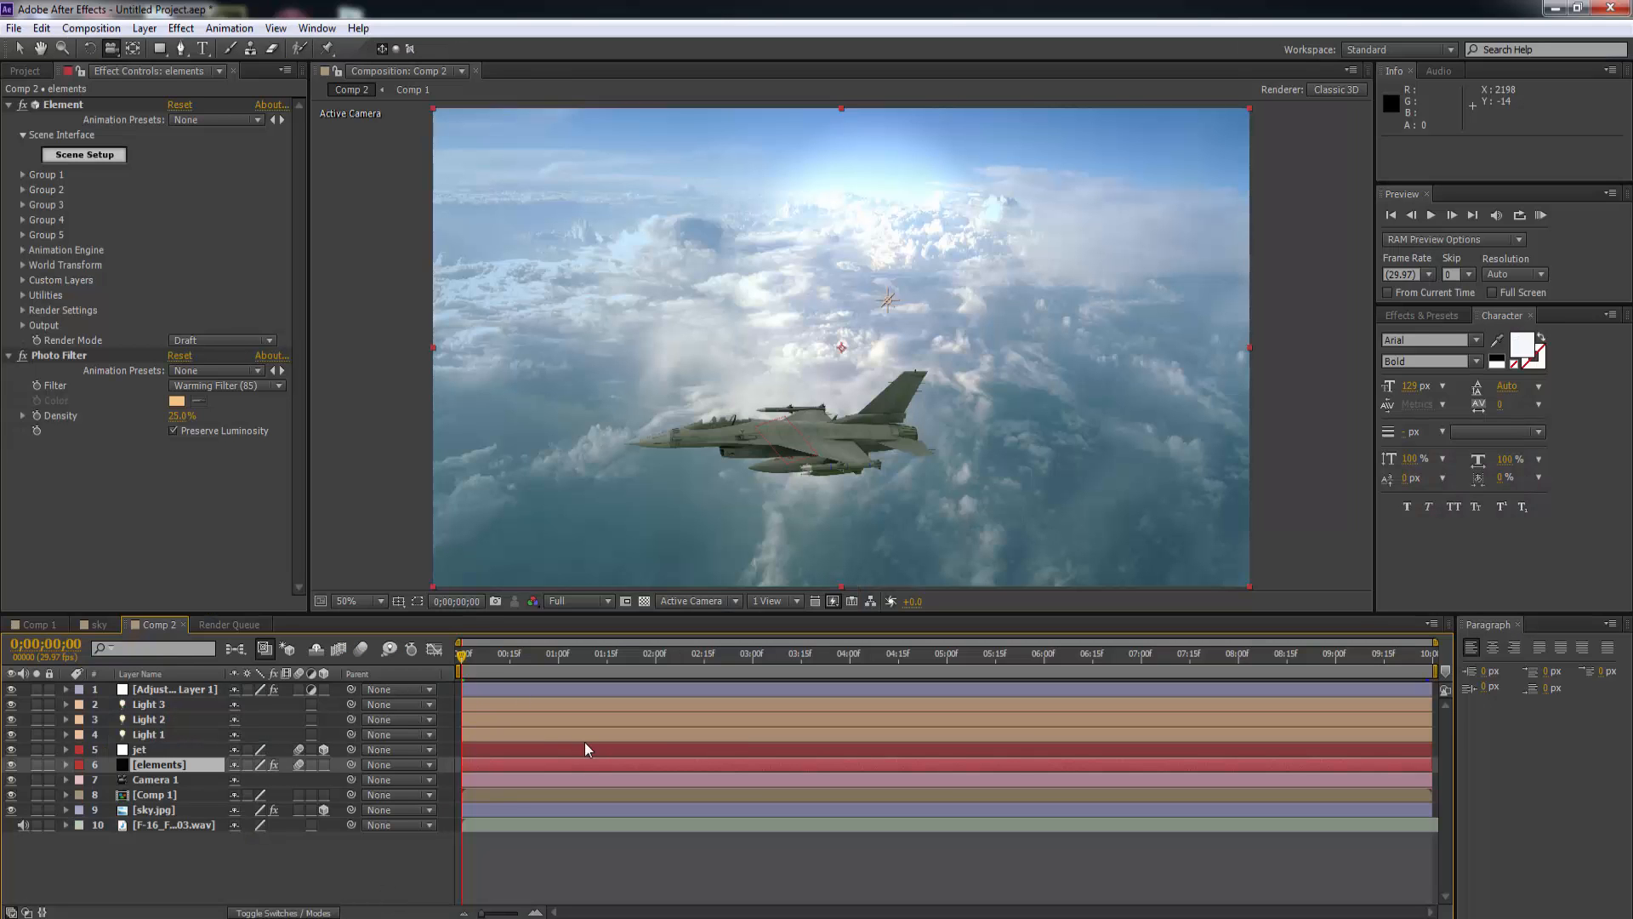
Pre-compose all ten layers of Comp 2 into a composition named jet, moving all attributes into it.
{"action": "left_click_drag", "start_coordinate": [472, 660], "coordinate": [458, 661]}
{"action": "left_click_drag", "start_coordinate": [174, 864], "coordinate": [196, 663]}
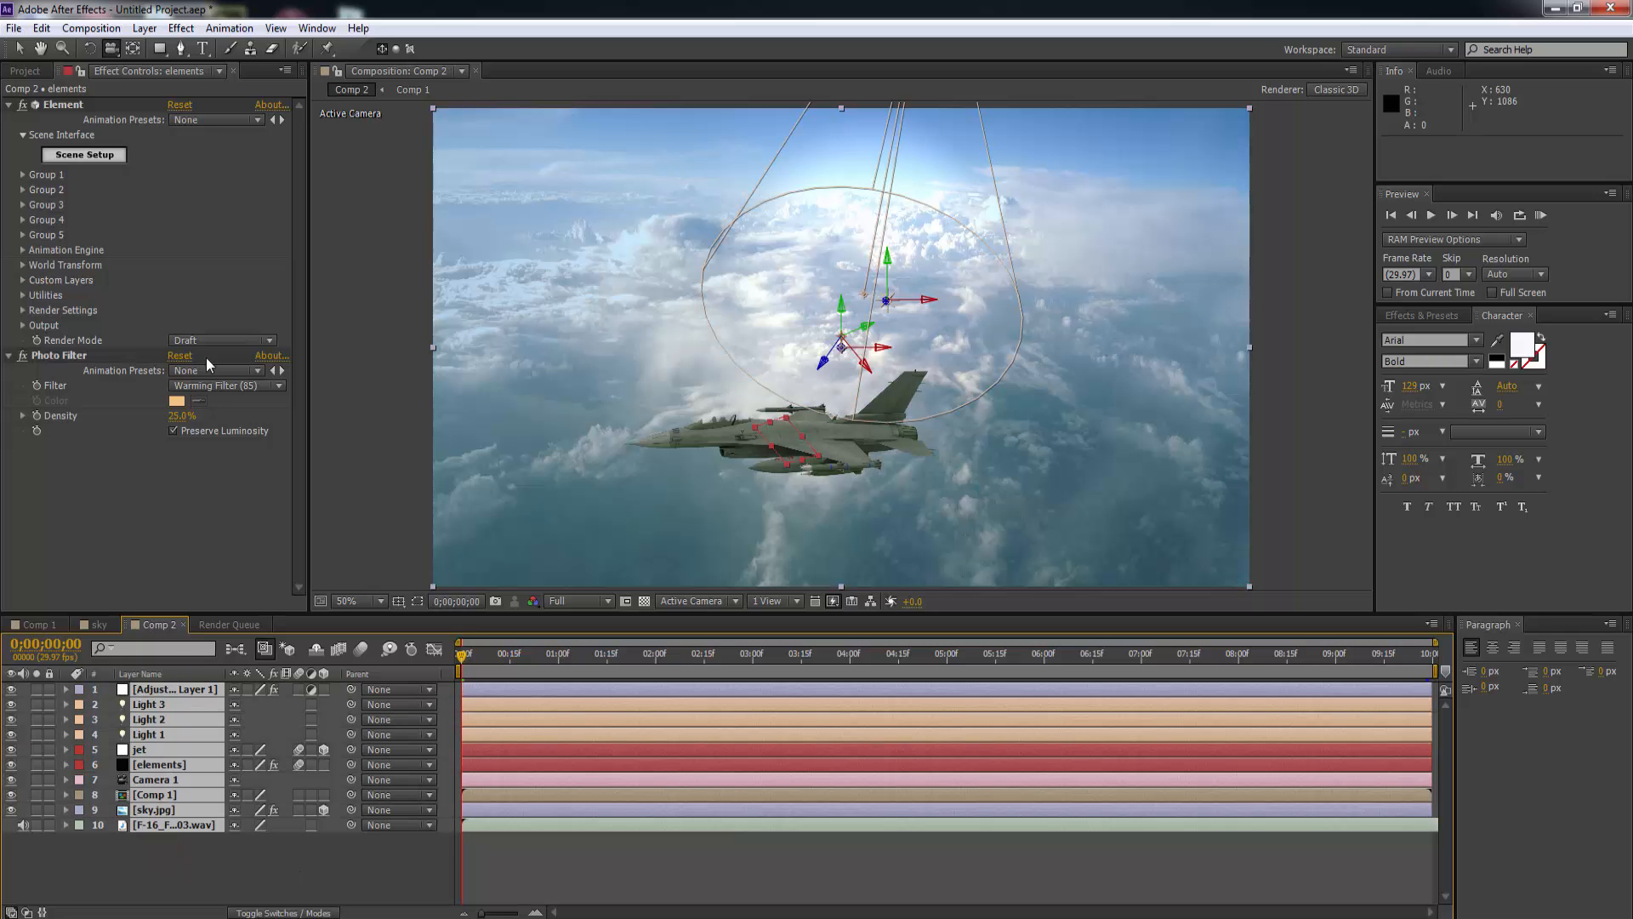
{"action": "left_click", "coordinate": [143, 30]}
{"action": "left_click", "coordinate": [189, 675]}
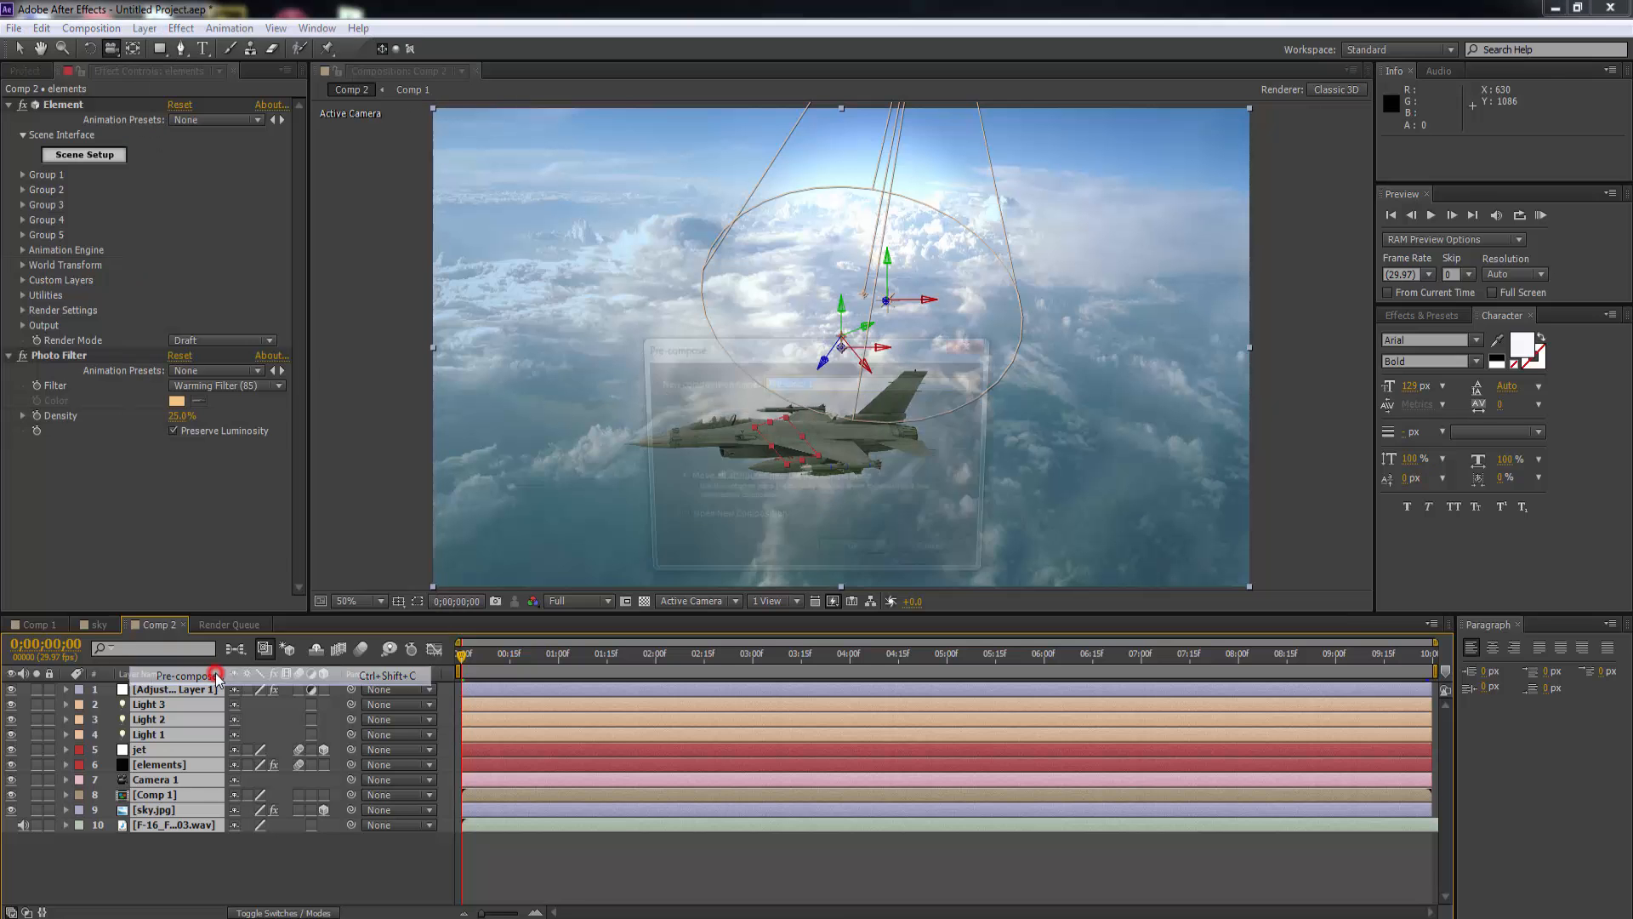
{"action": "type", "text": "J"}
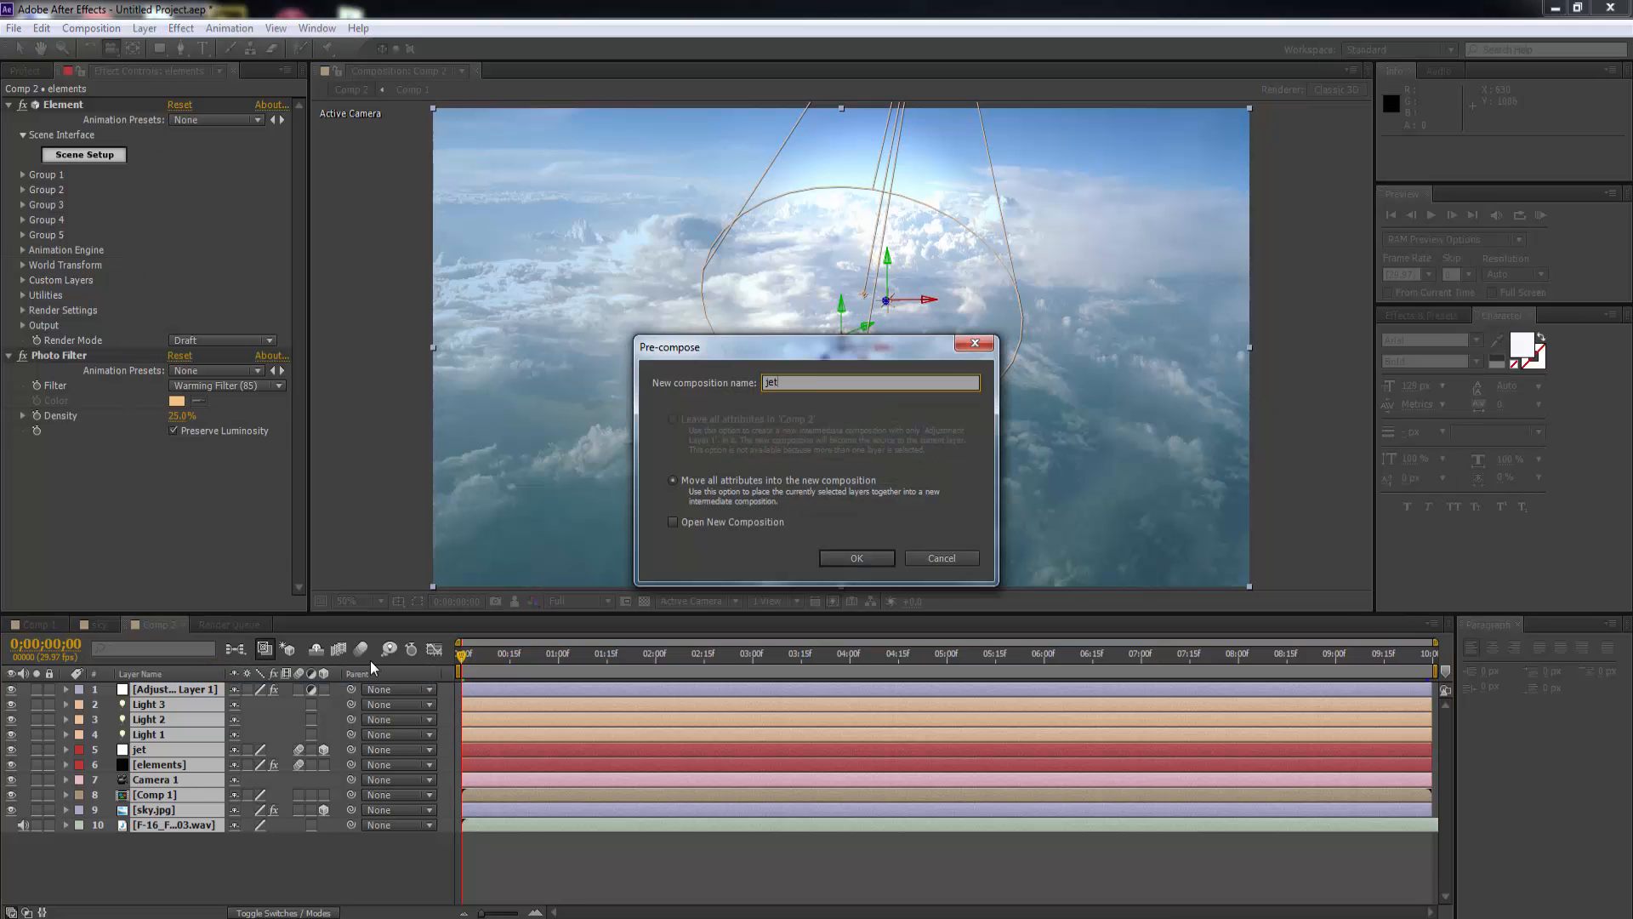
{"action": "left_click", "coordinate": [866, 560]}
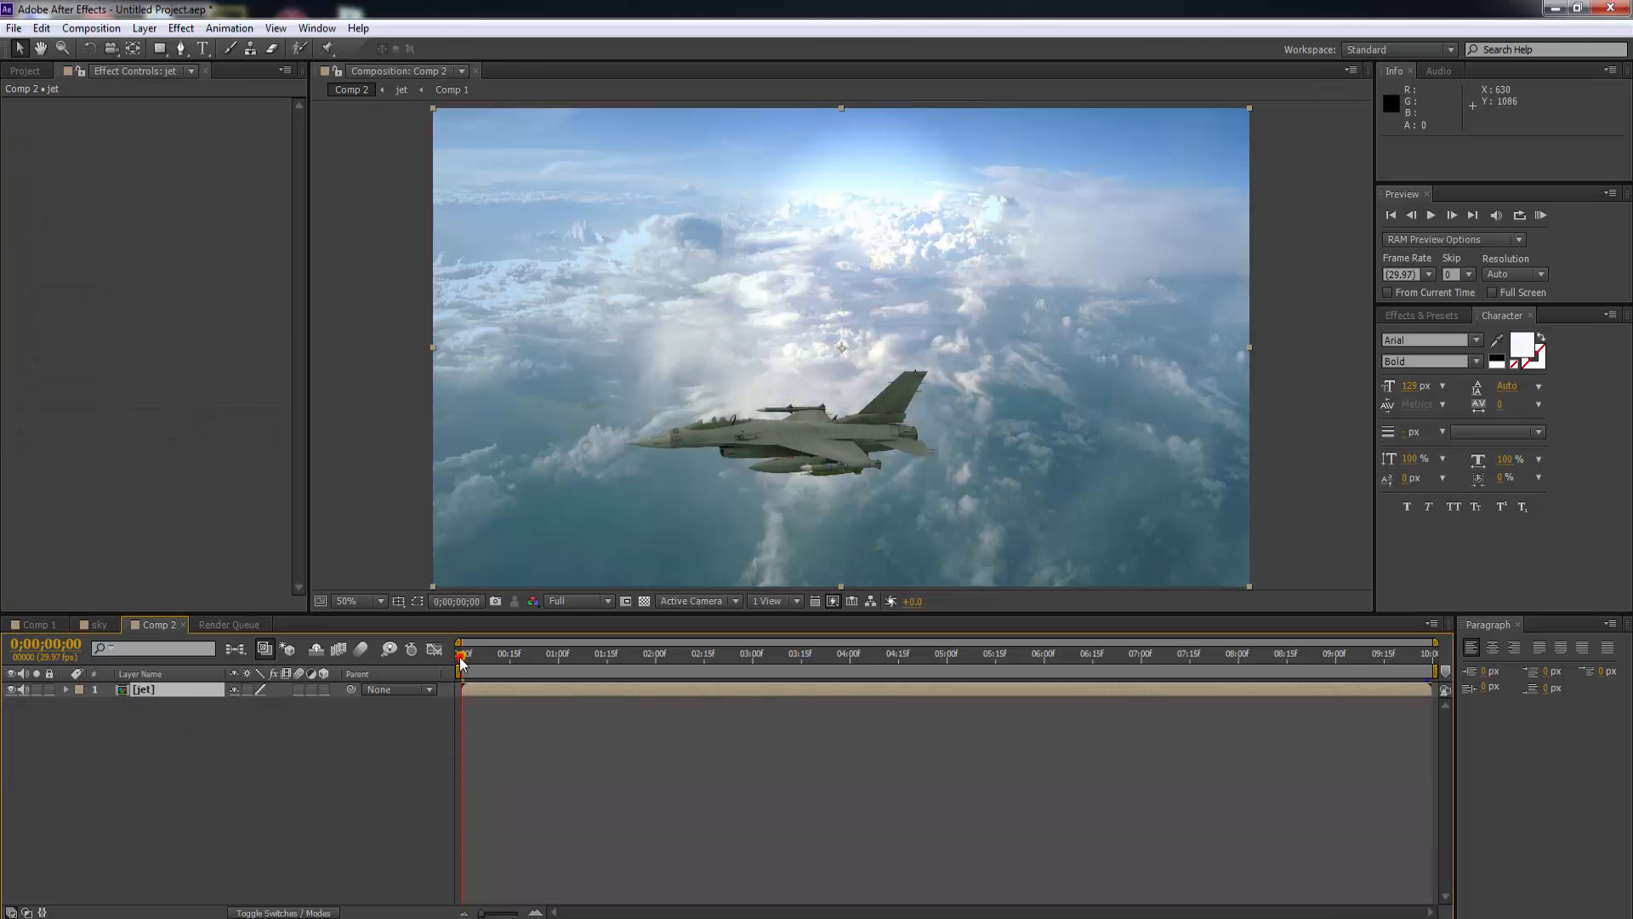
{"action": "mouse_move", "coordinate": [461, 662]}
{"action": "left_mouse_down"}
{"action": "mouse_move", "coordinate": [514, 665]}
{"action": "mouse_move", "coordinate": [455, 661]}
{"action": "left_mouse_up"}
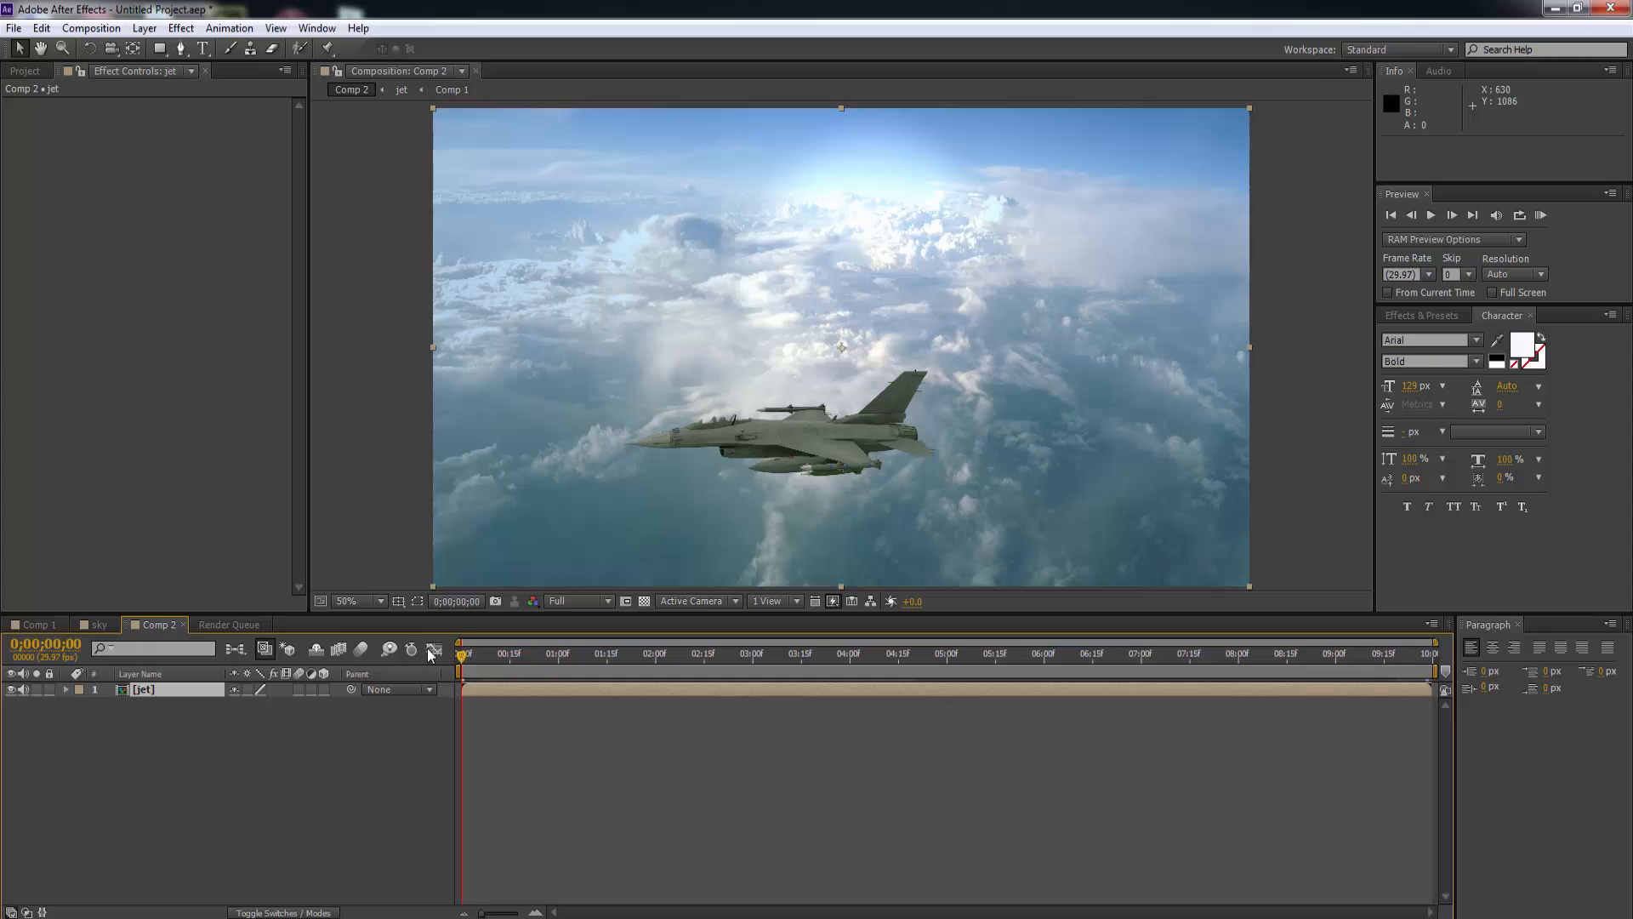
Save the project to the Desktop as an After Effects project named jet.
{"action": "left_click", "coordinate": [15, 28]}
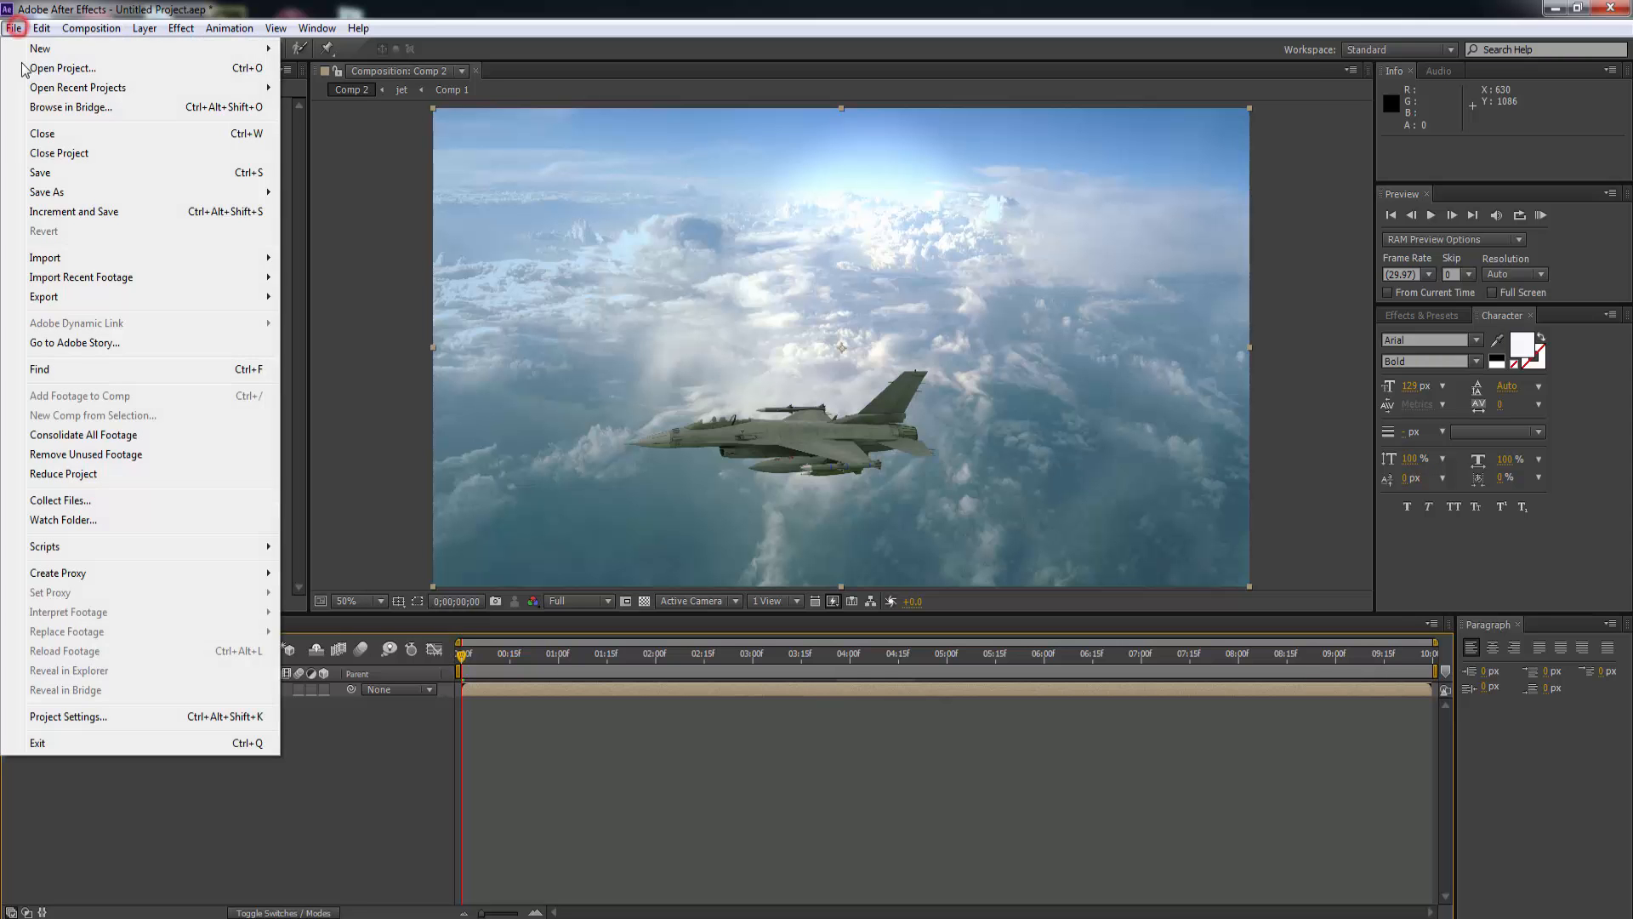
{"action": "left_click", "coordinate": [61, 193]}
{"action": "left_click", "coordinate": [300, 194]}
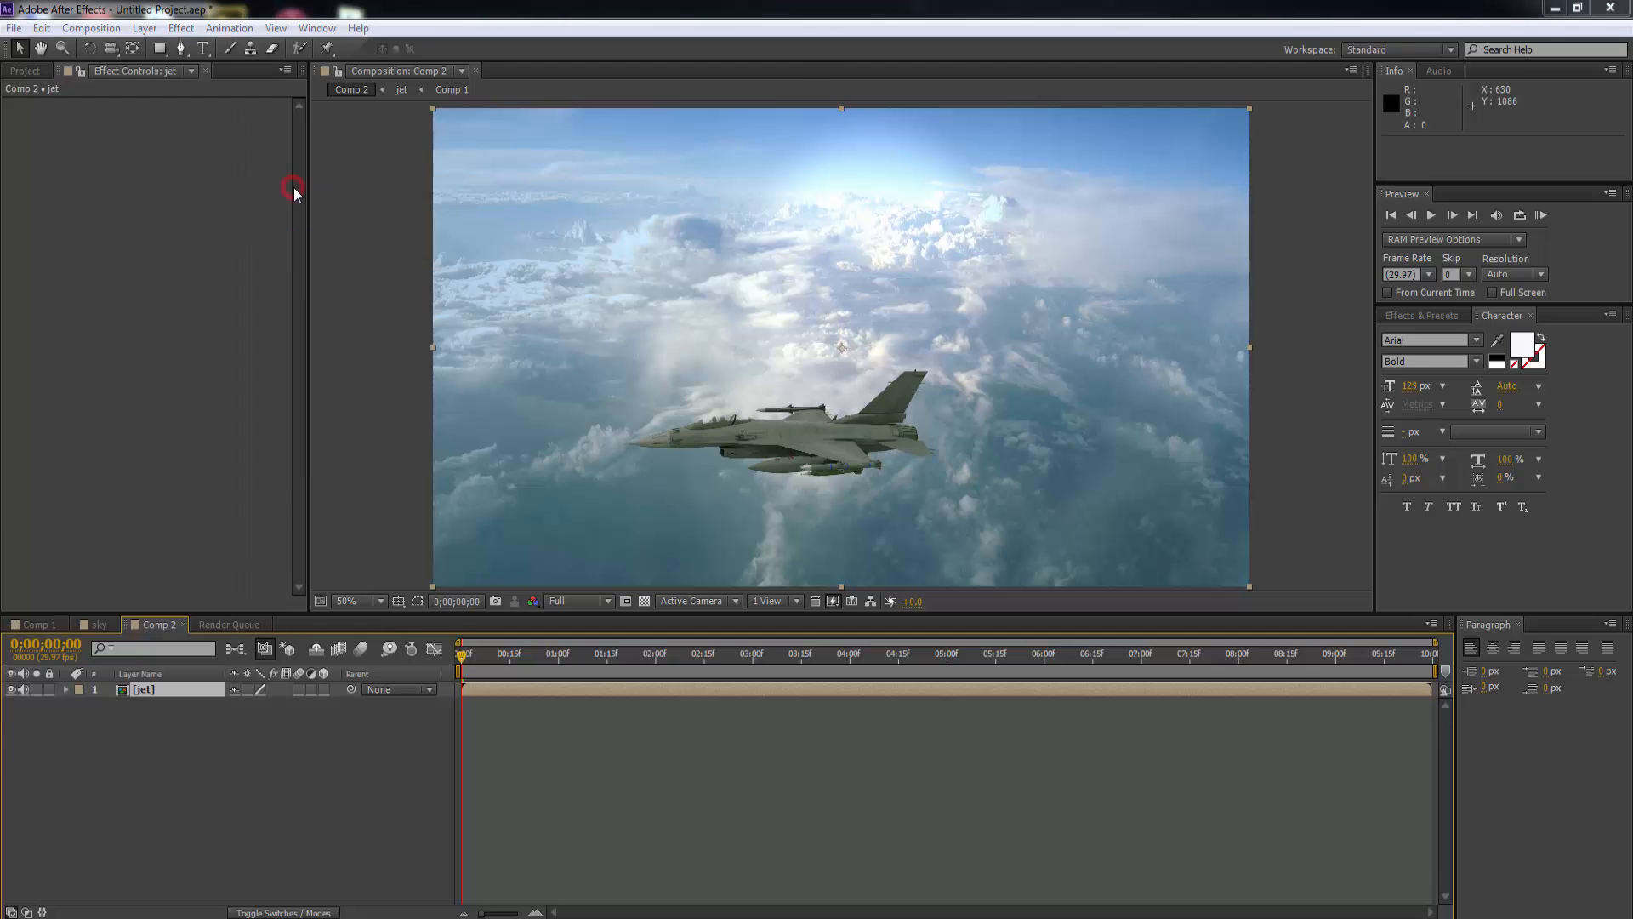
{"action": "type", "text": "jet"}
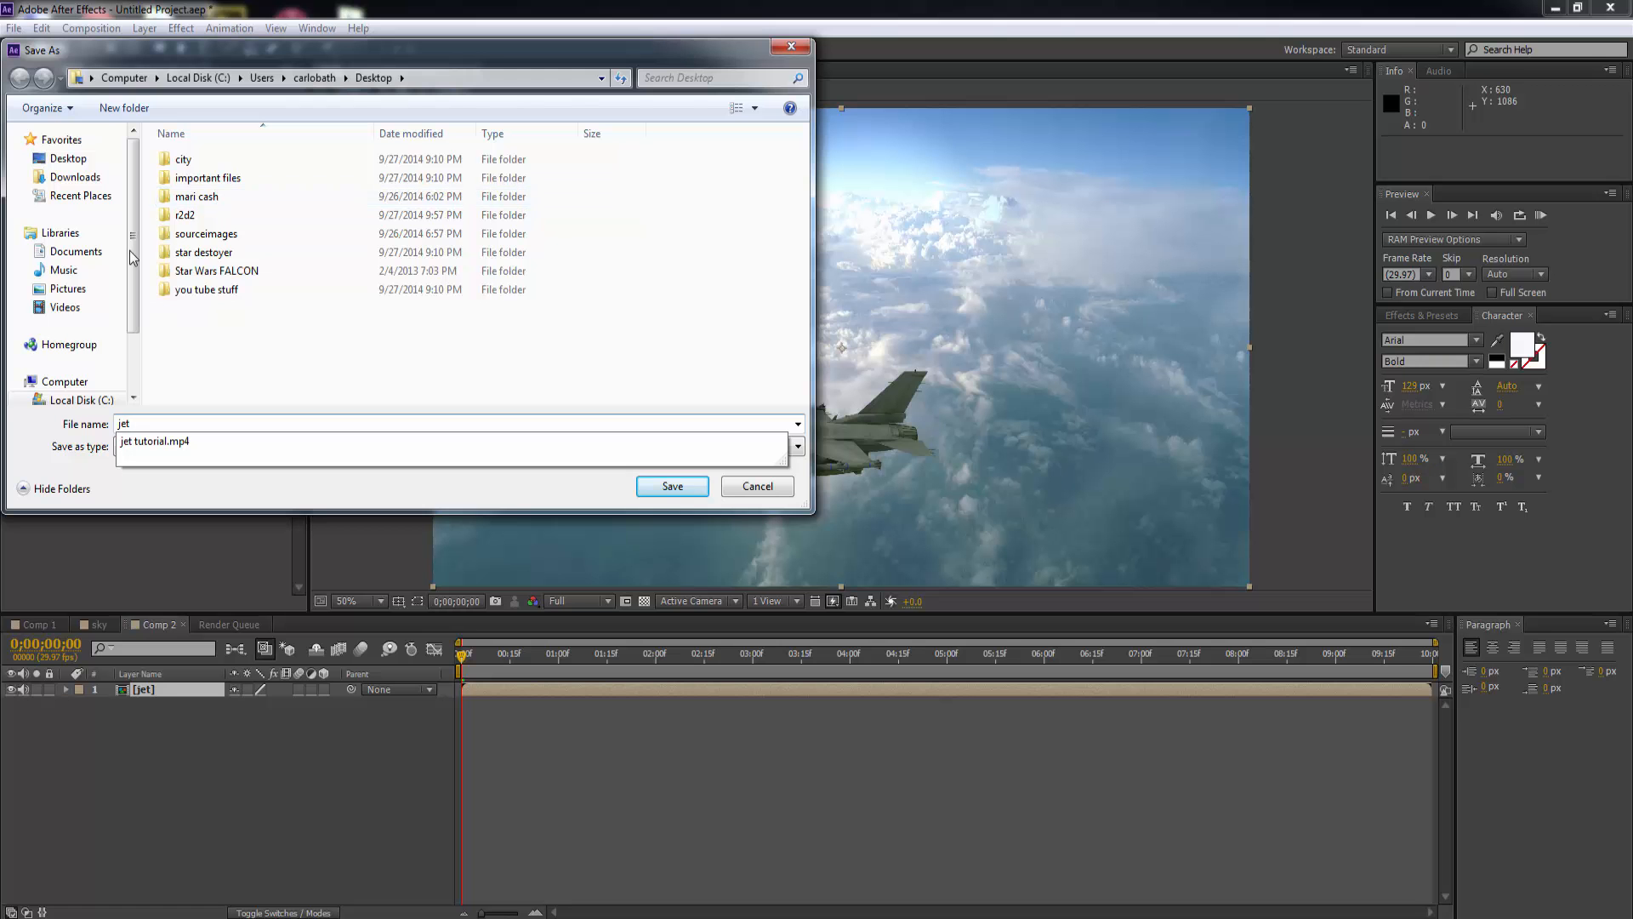
{"action": "left_click", "coordinate": [68, 158]}
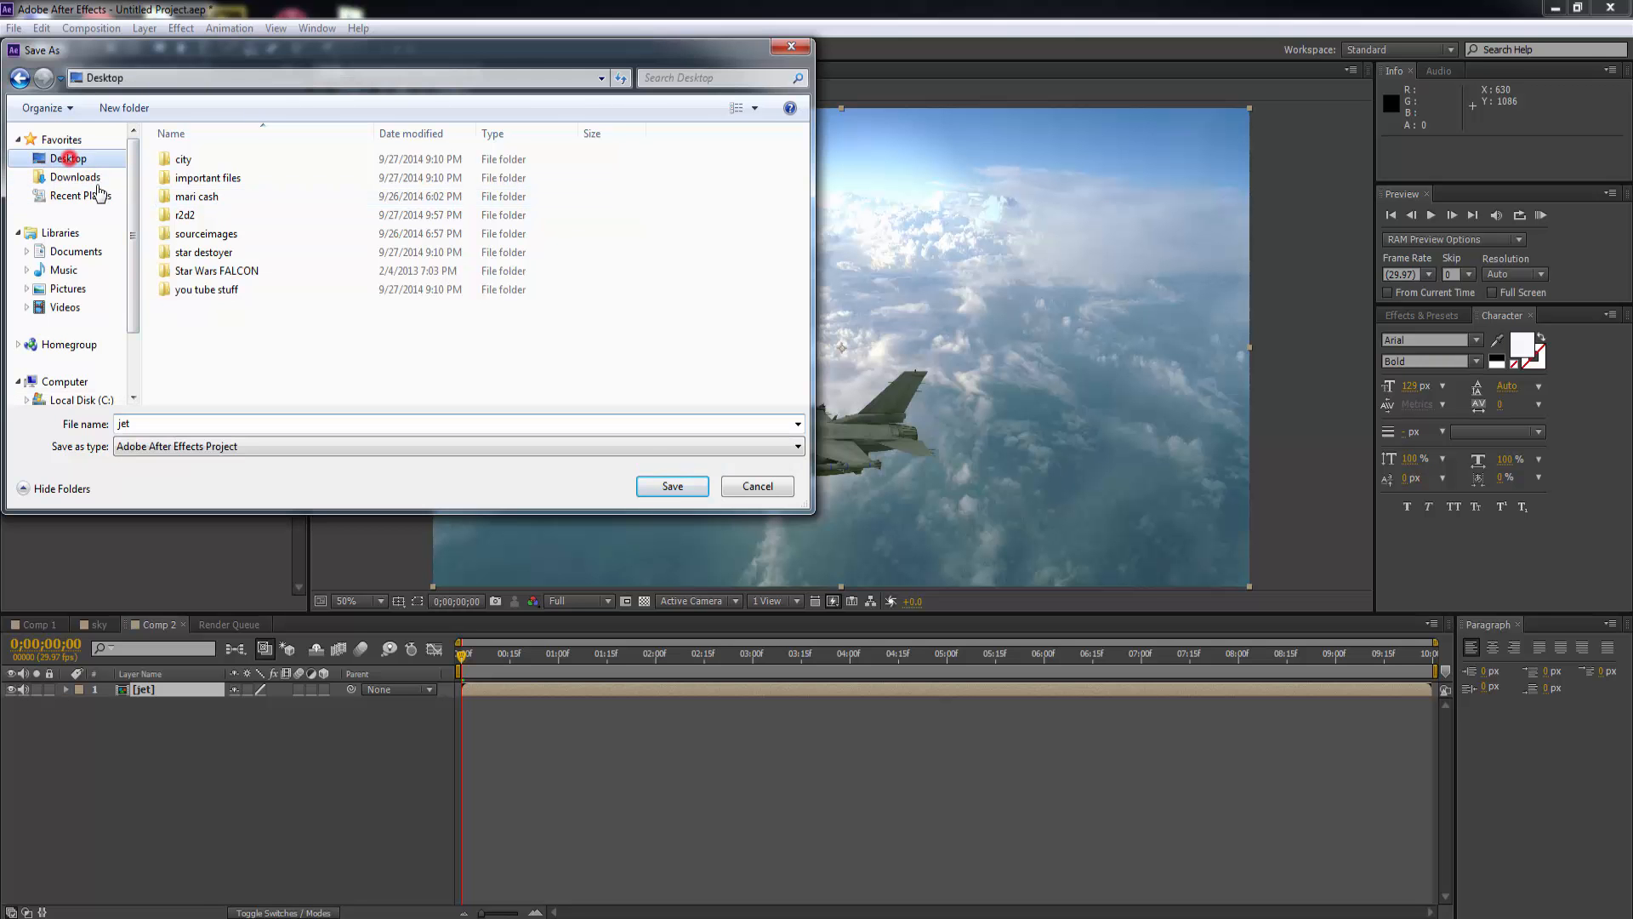
{"action": "left_click", "coordinate": [673, 486]}
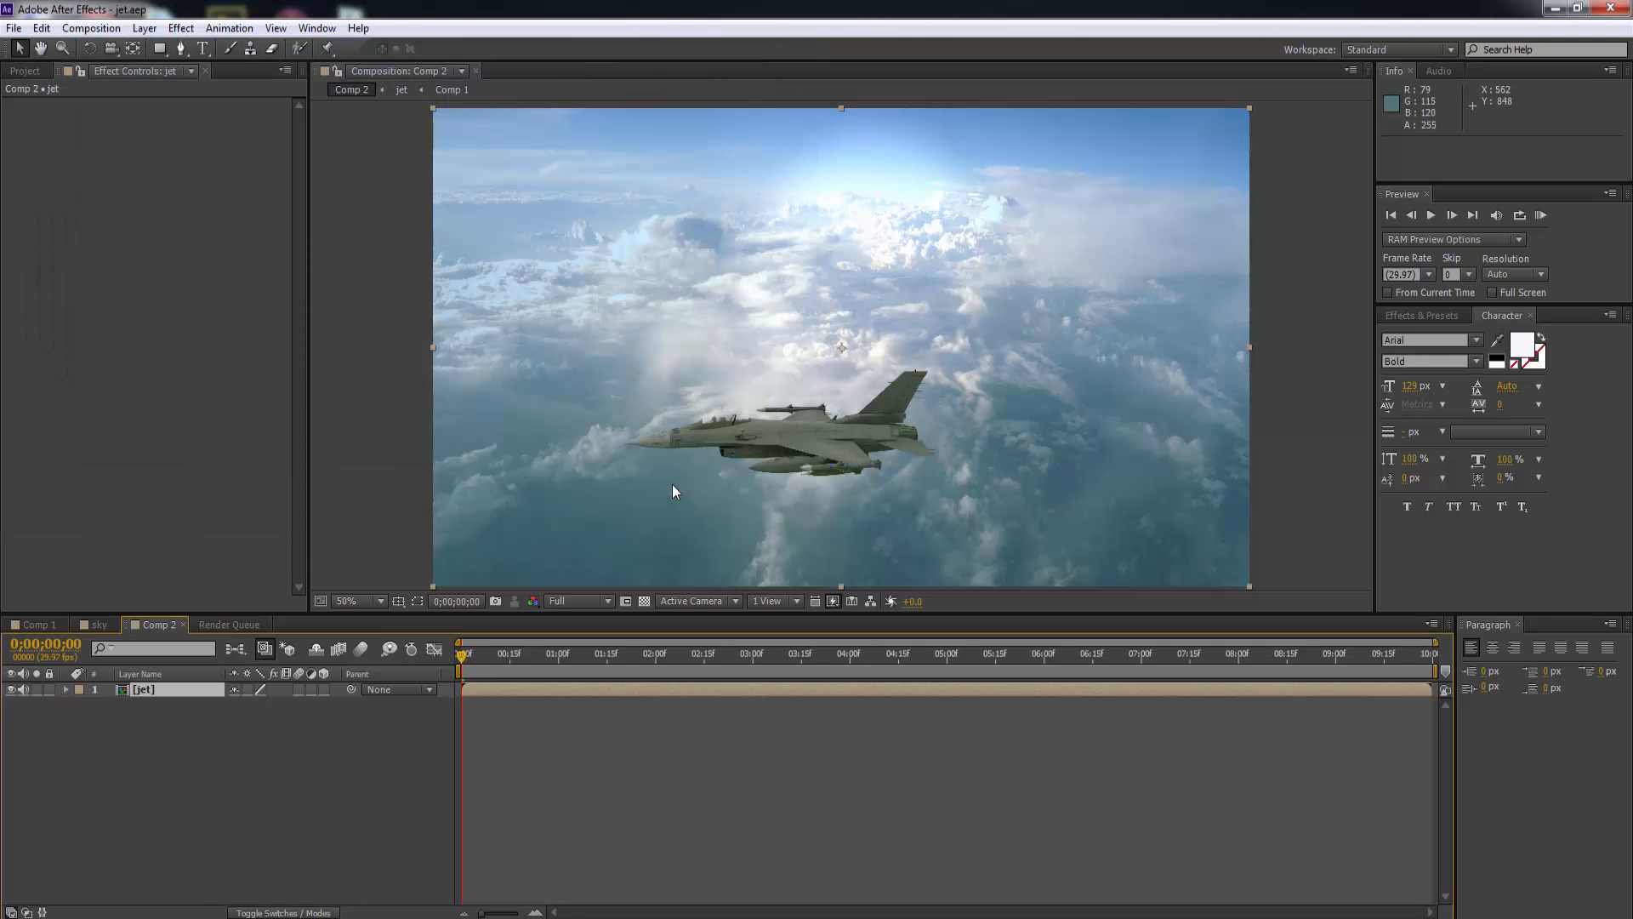